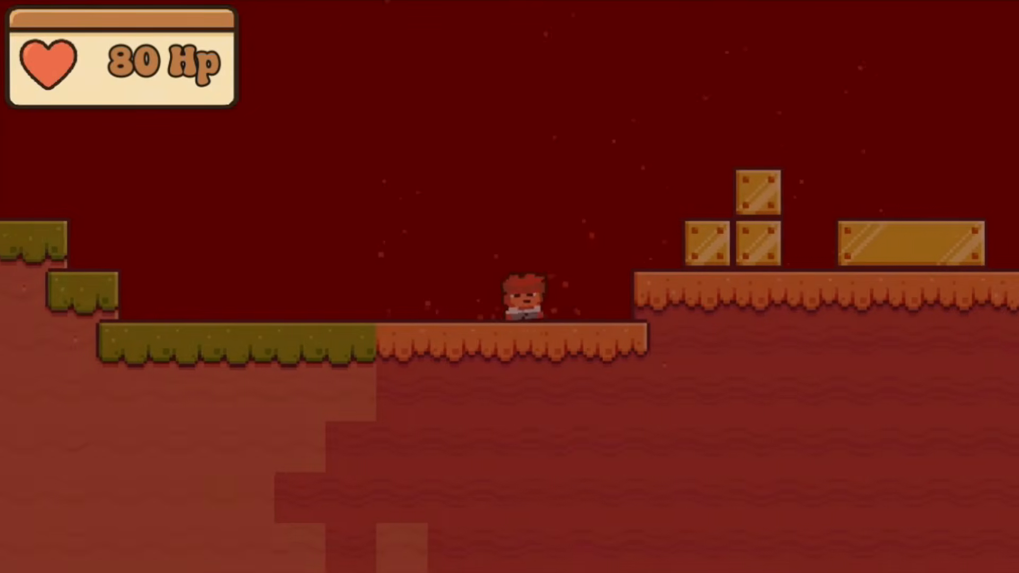
key("space")
key("Right")
key("space")
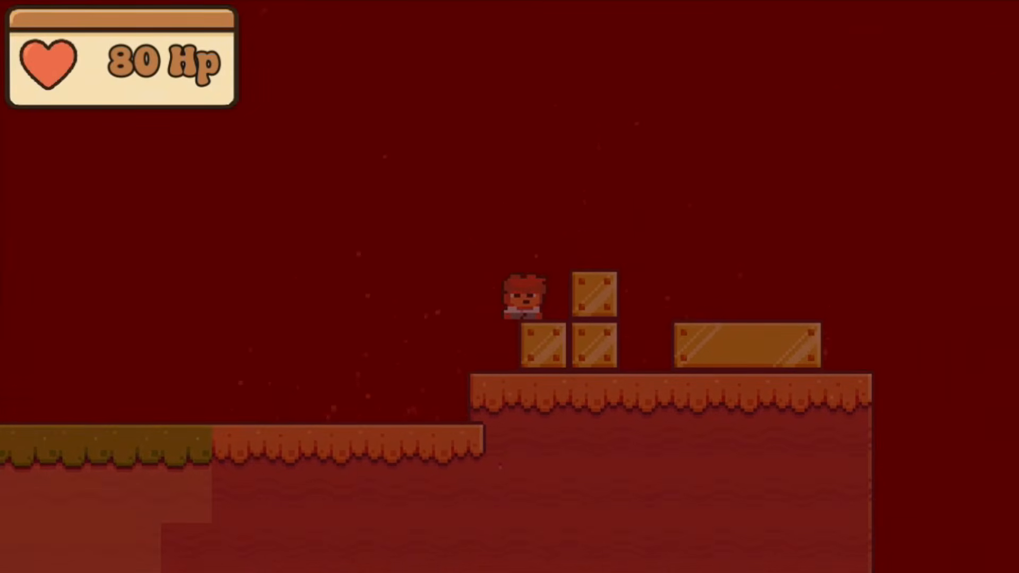
key("Right")
key("space")
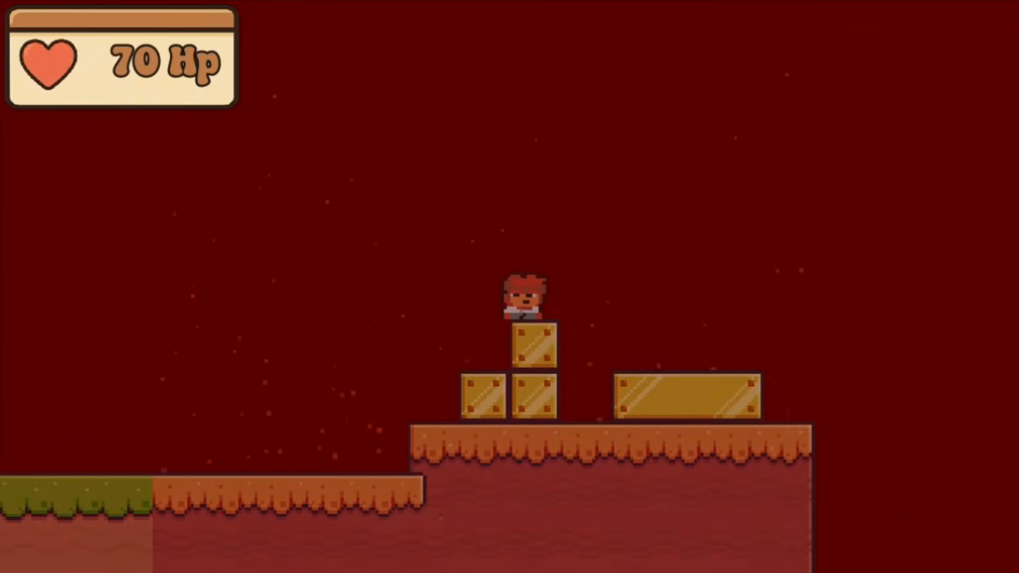
key("Left")
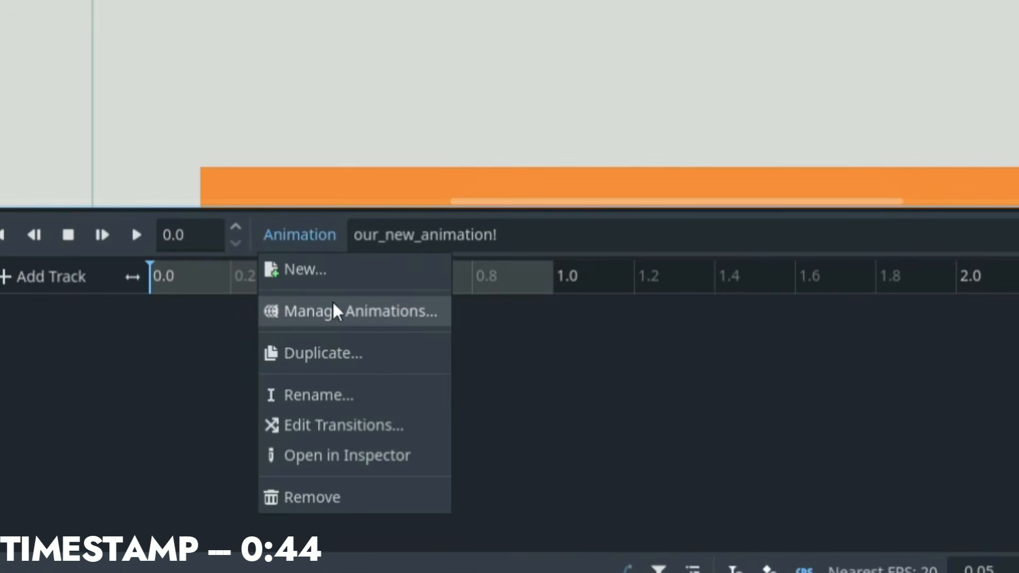
left_click(332, 311)
double_click(254, 221)
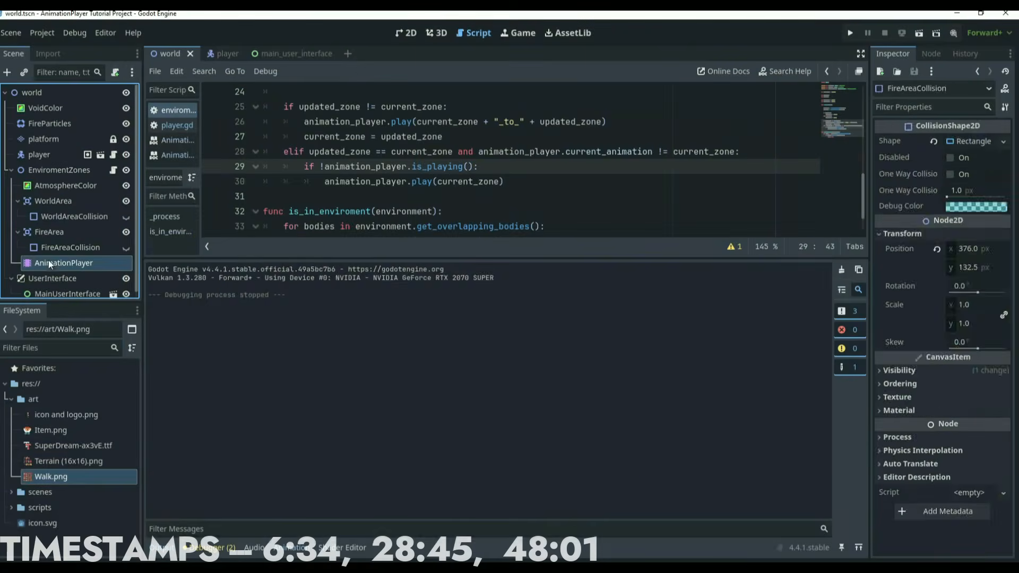
left_click(231, 363)
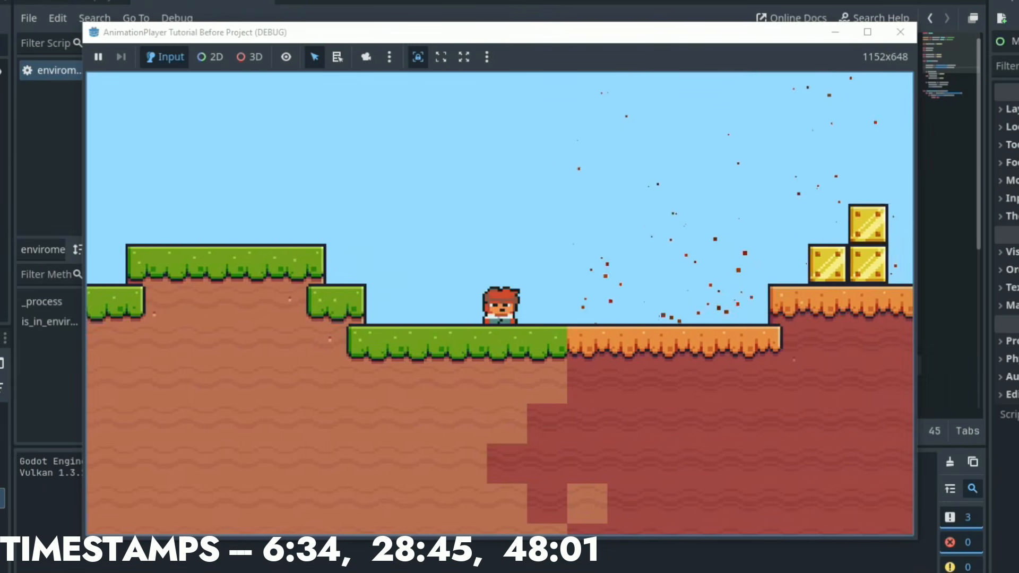
key("Right")
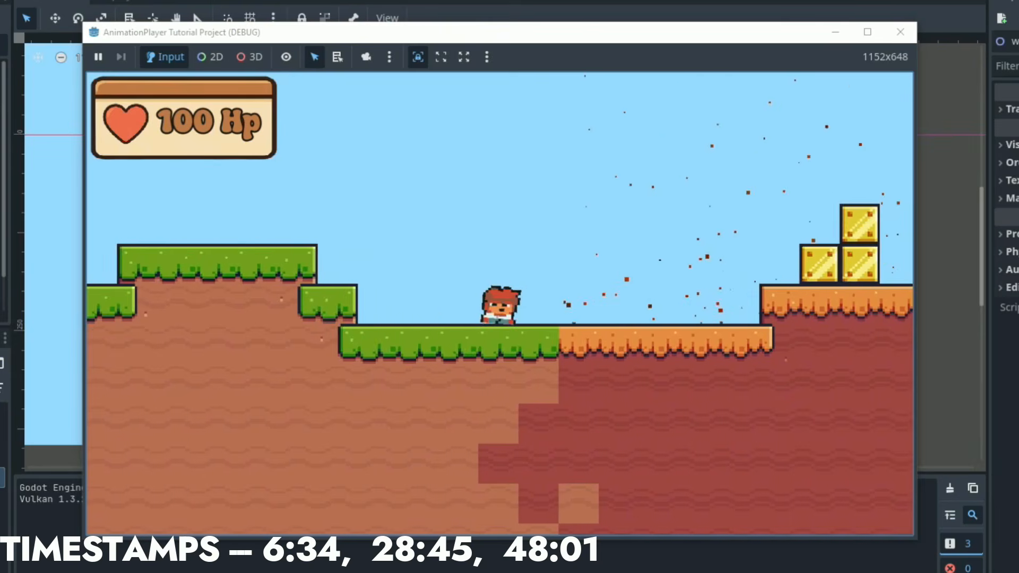
key("Right")
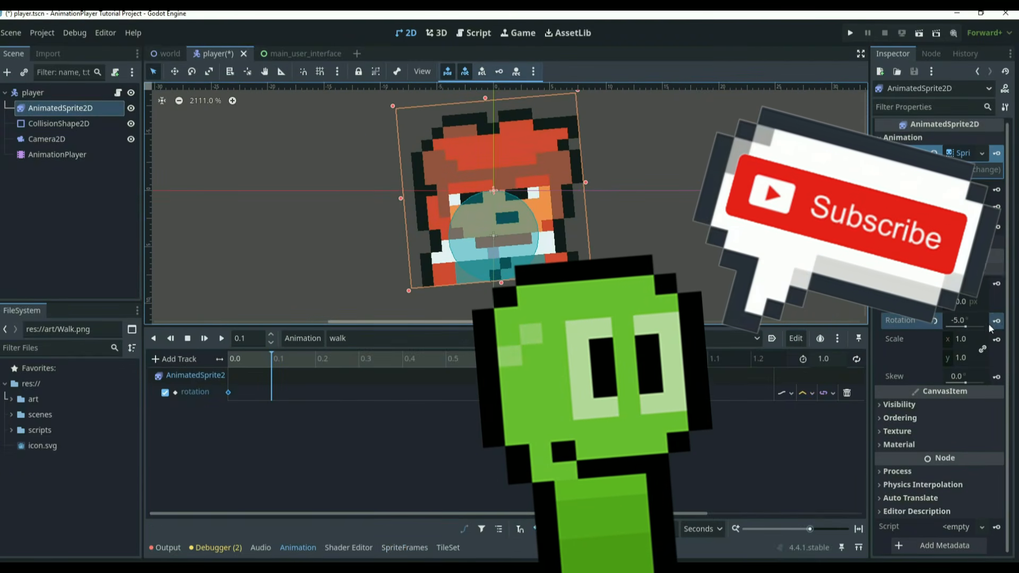
Step: Play and scrub the walk animation to preview the sprite's rotation between the keys at 0 and 0.1 seconds
left_click(271, 393)
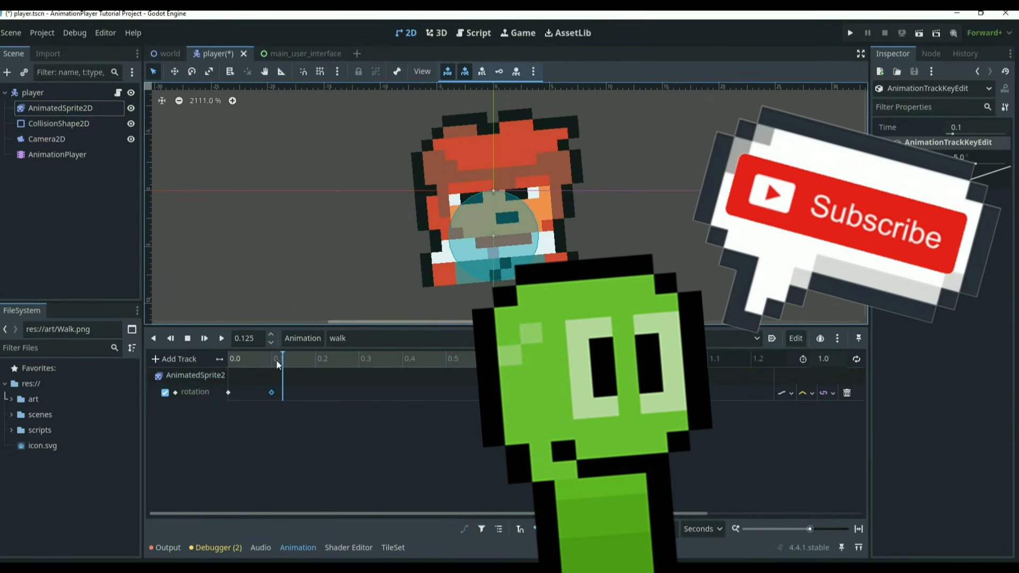
left_click(221, 340)
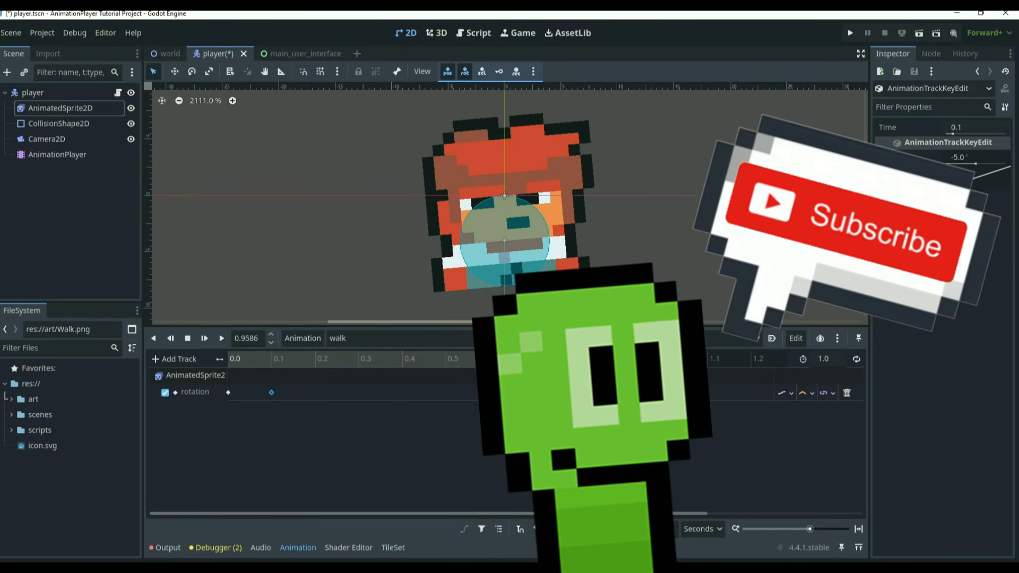
left_click(247, 359)
left_click_drag(248, 359, 276, 362)
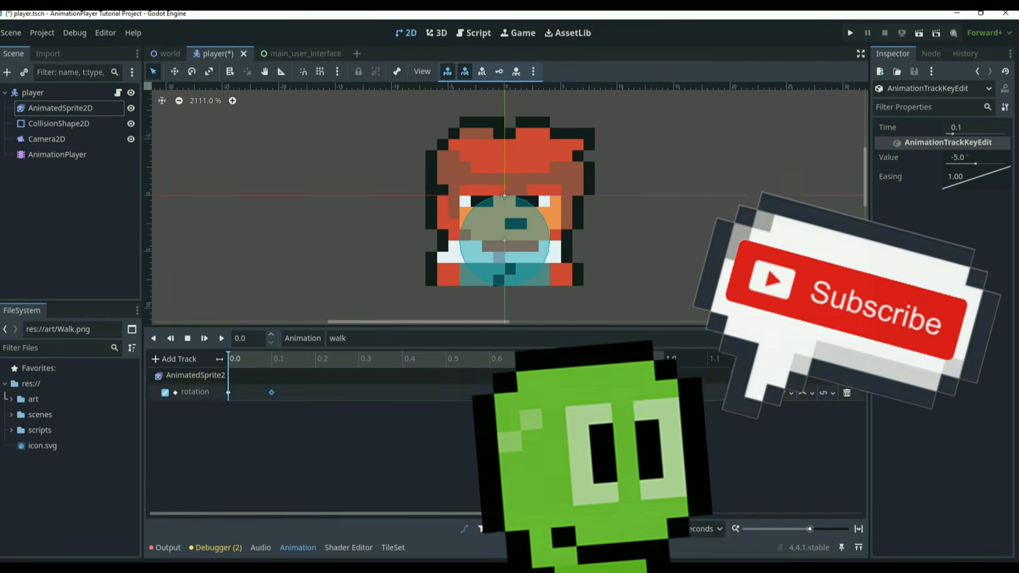
left_click_drag(232, 360, 303, 366)
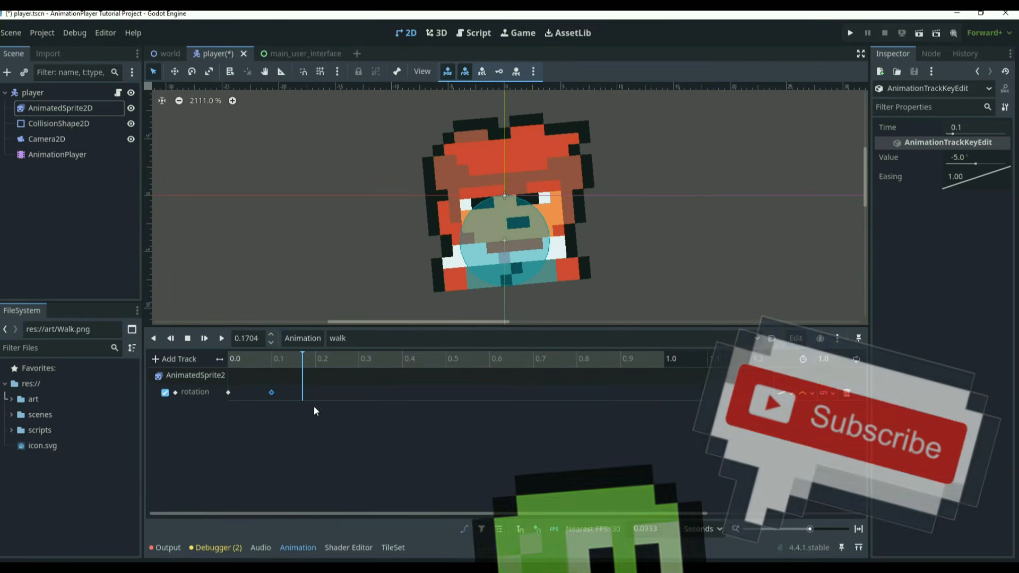
Step: Move the walk animation's playhead to 0.3 seconds
left_click(251, 339)
type("0.3")
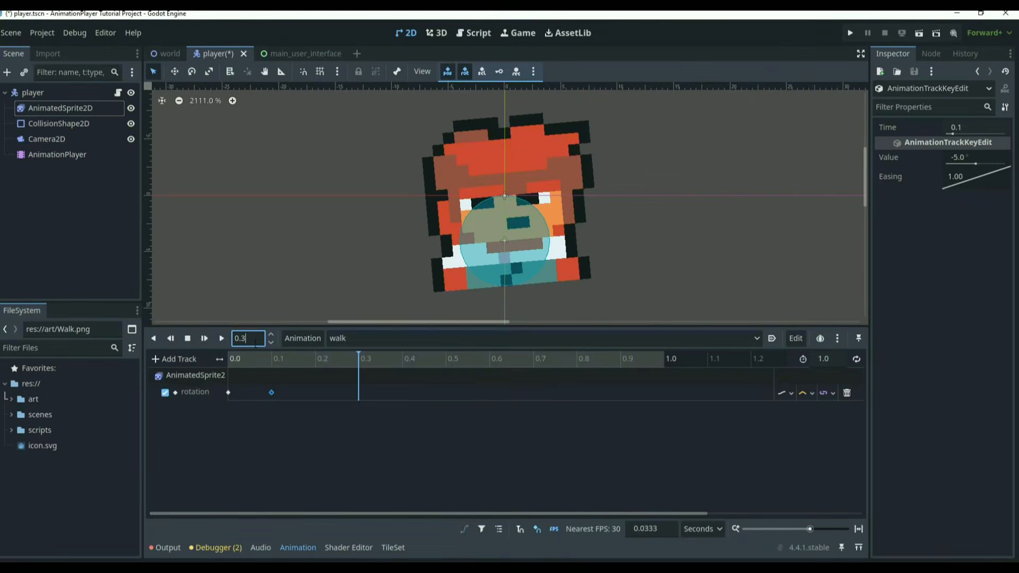
left_click(320, 393)
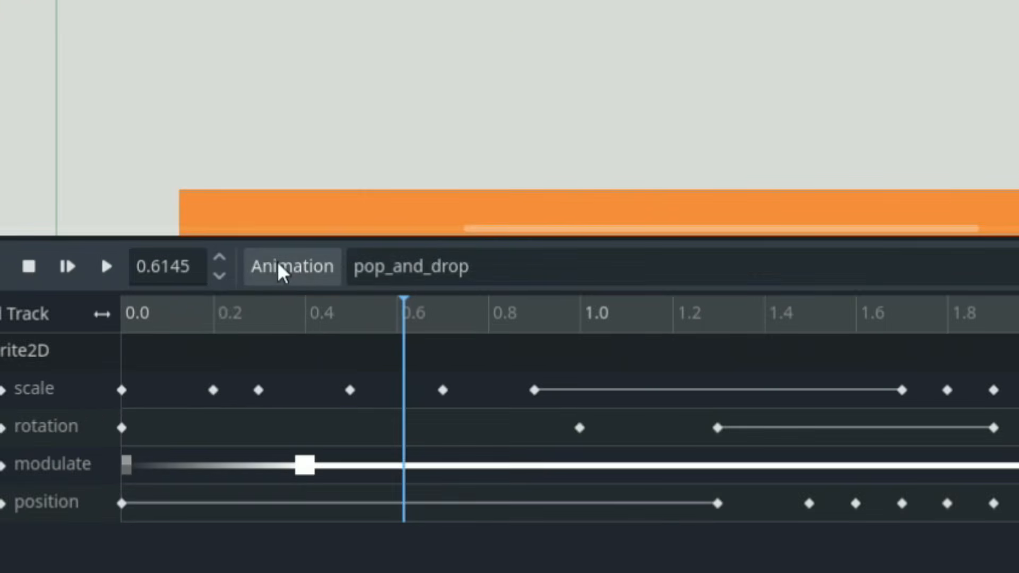
Step: Create a new animation named our_new_animation! in the AnimationPlayer
left_click(244, 353)
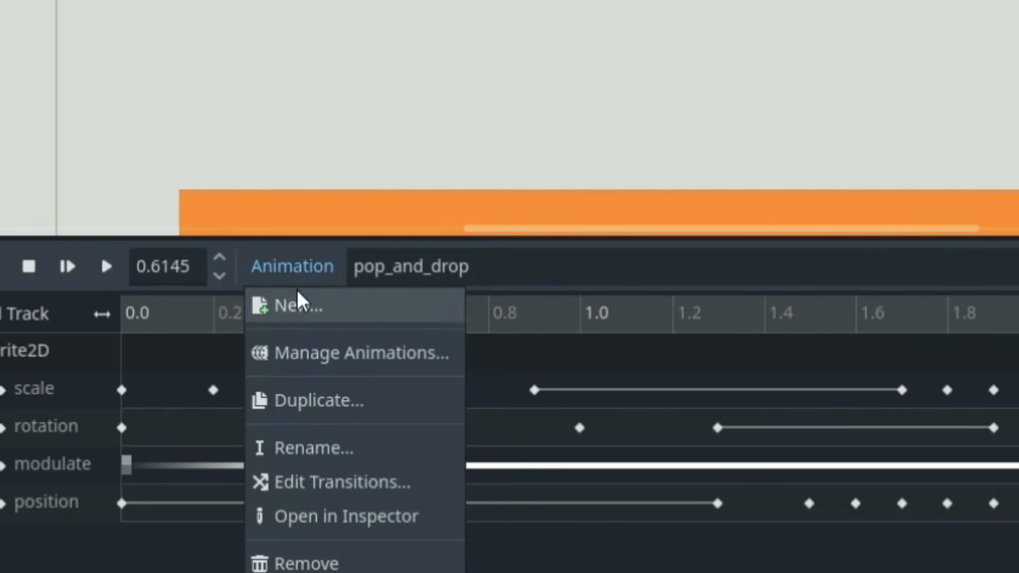
left_click(304, 300)
key("BackSpace")
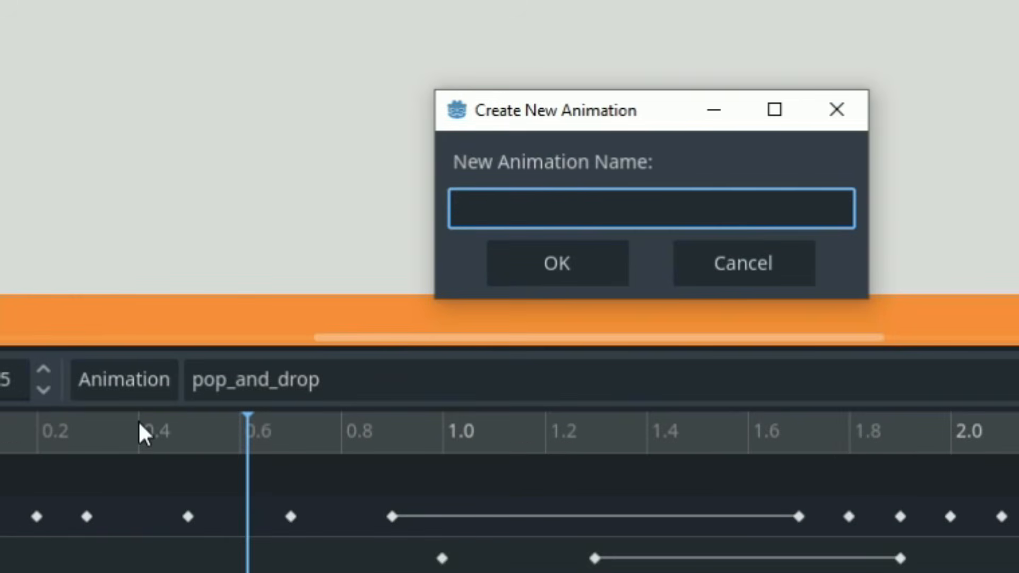
type("our_new_animation!")
key("Return")
Step: Rename our_new_animation! to our_new_animation in the animation library manager
left_click(124, 379)
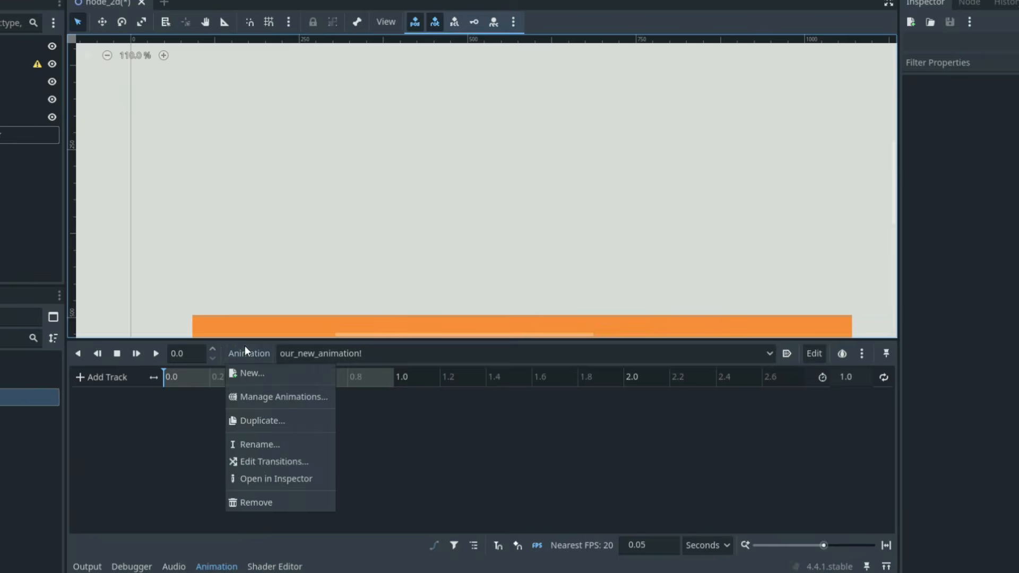
left_click(331, 318)
double_click(254, 221)
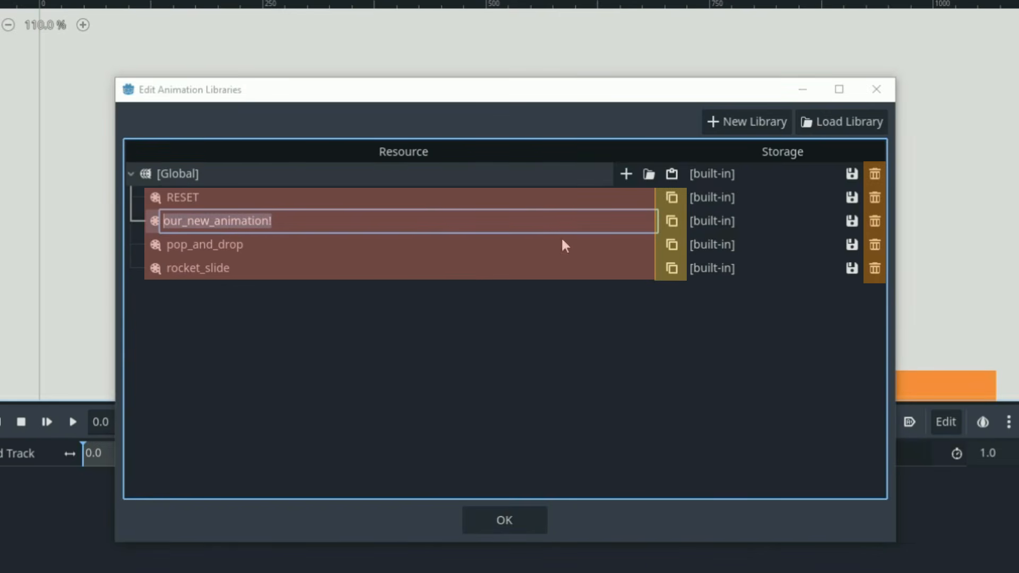
left_click(673, 220)
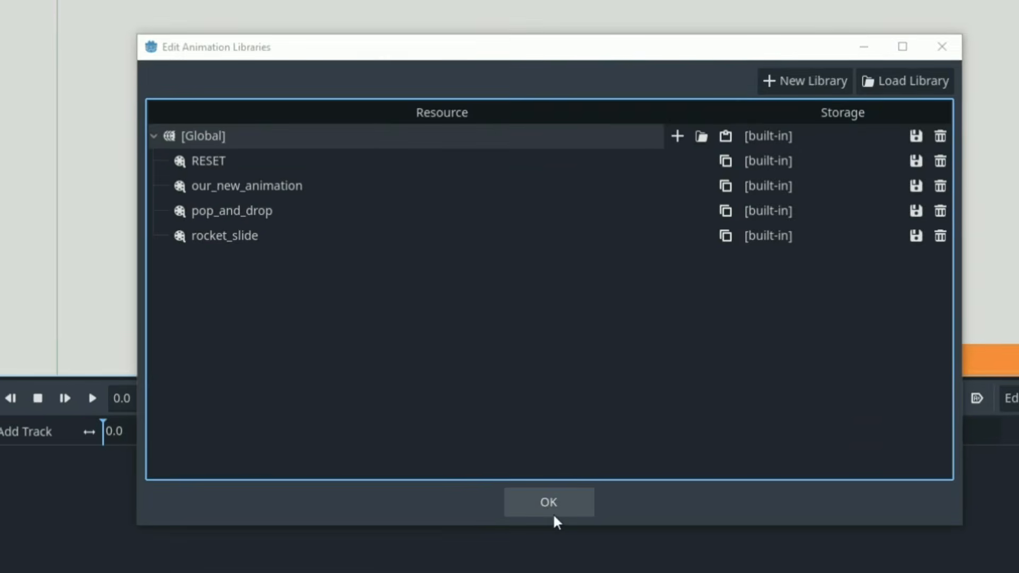
left_click(505, 520)
Step: Set the RESET animation's blend time to our_new_animation to 3.0 in its transition settings
left_click(175, 423)
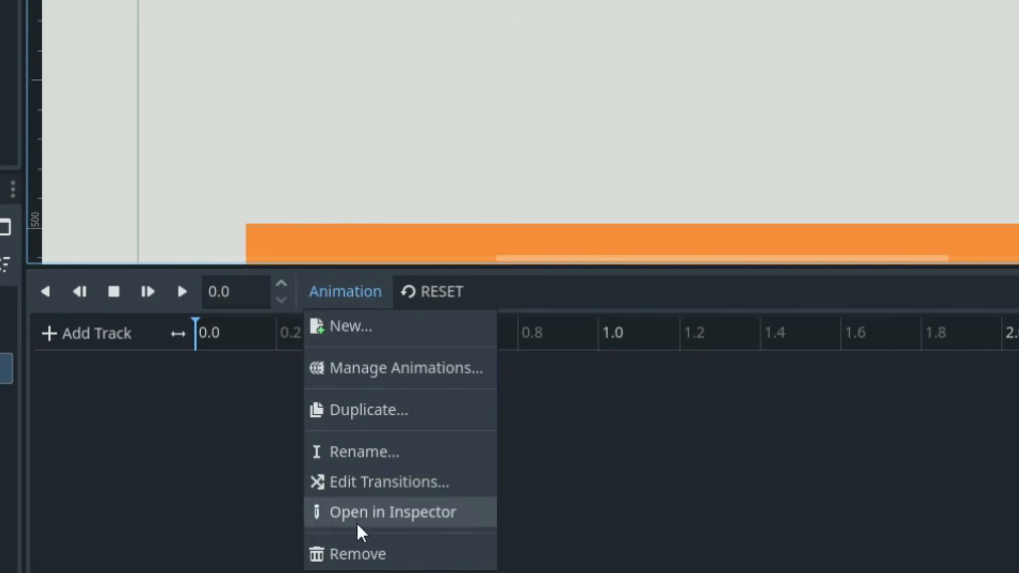
left_click(375, 484)
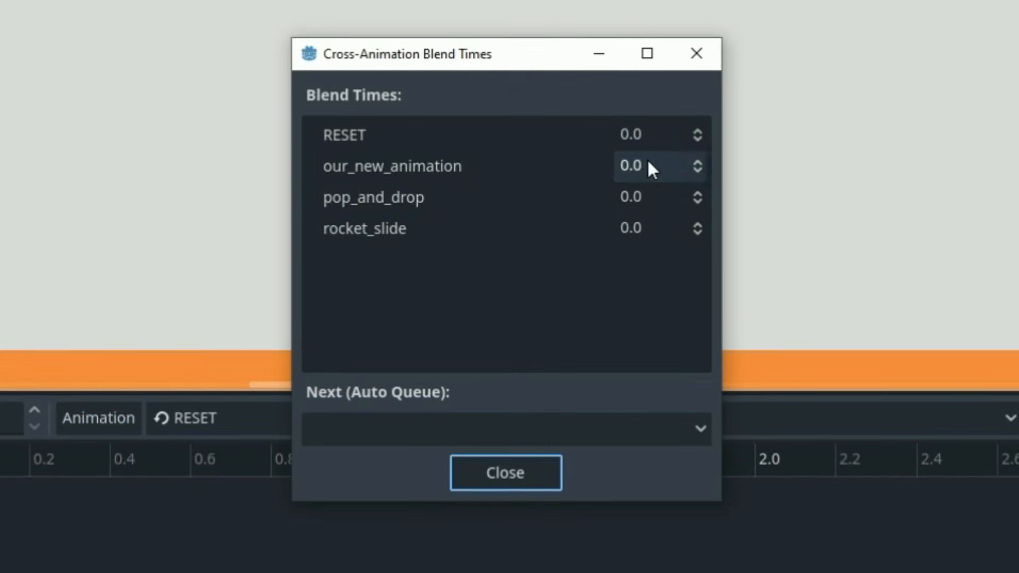
left_click(650, 169)
type("3")
key("Return")
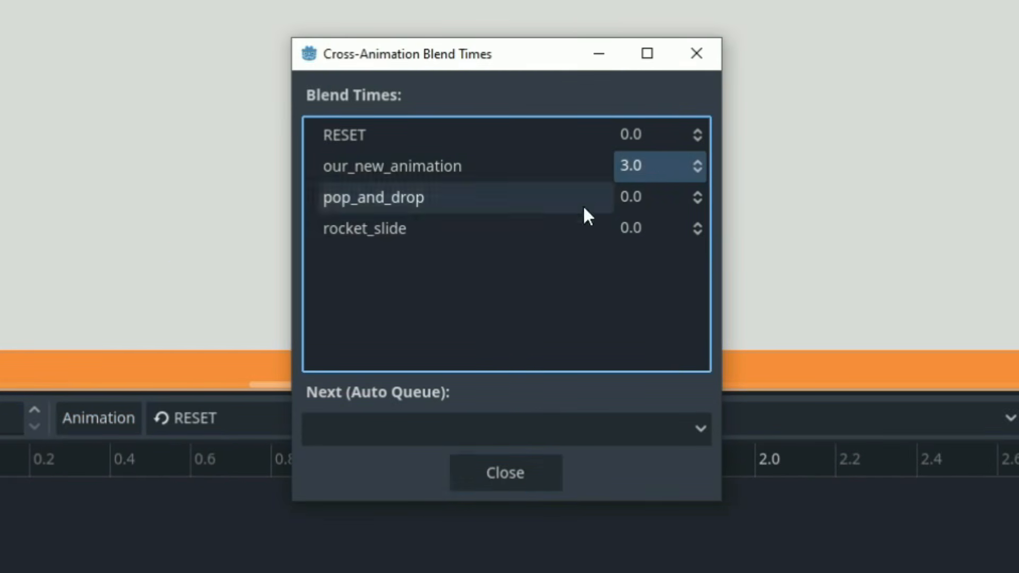
left_click(511, 469)
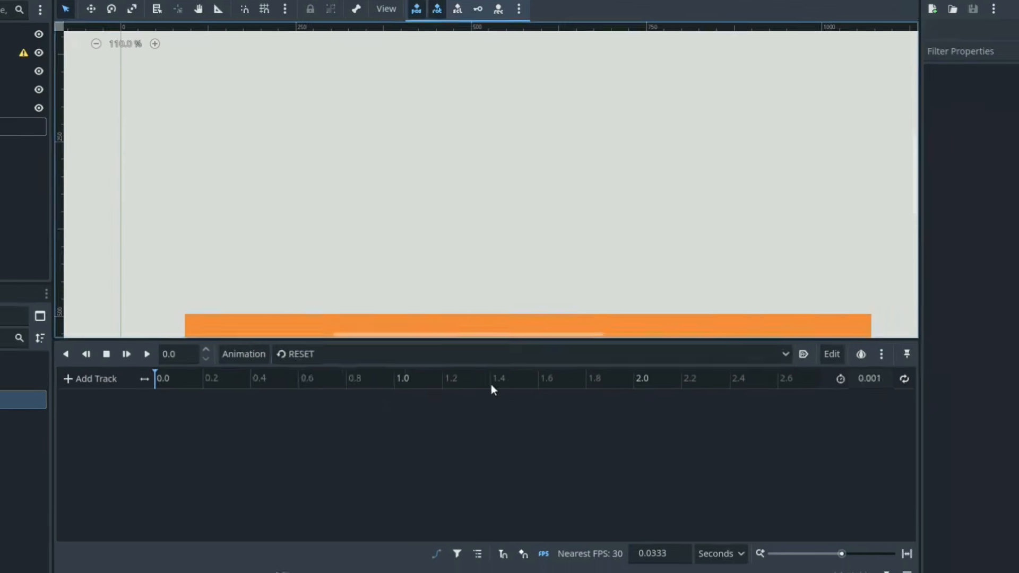
Step: Switch to the pop_and_drop animation and scrub its timeline to about 1.79 seconds
left_click(418, 352)
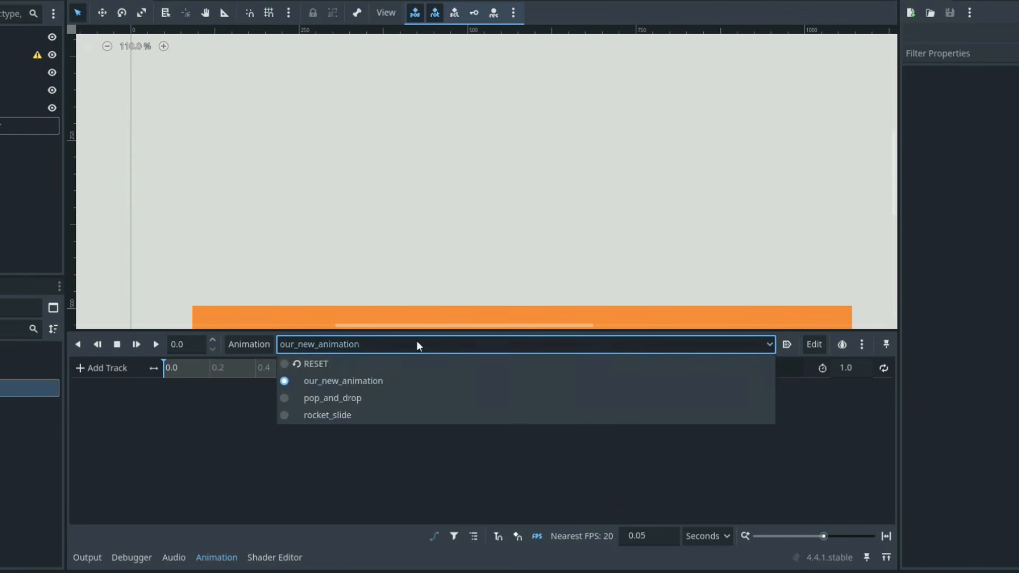
left_click(372, 415)
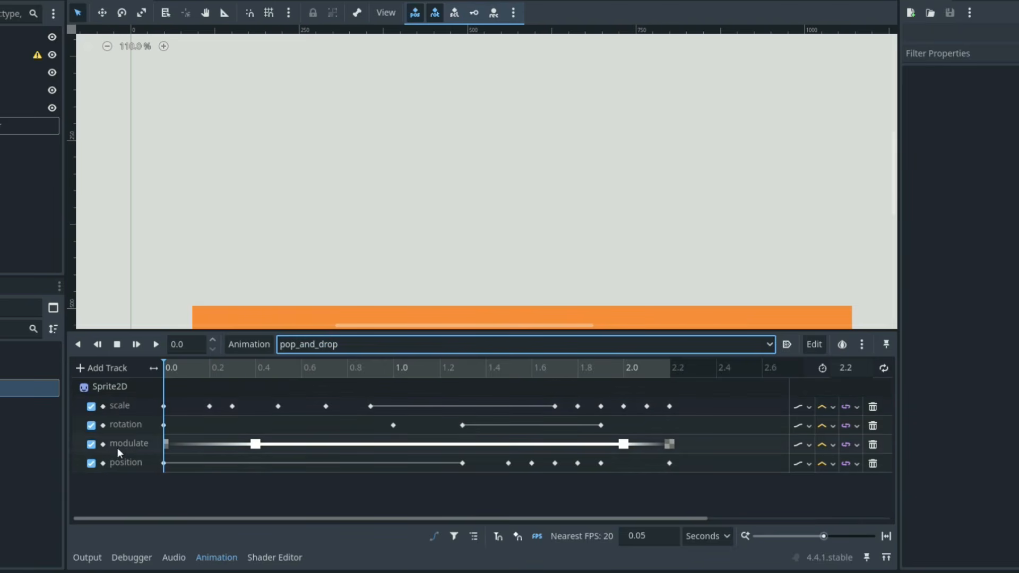
left_click_drag(165, 371, 576, 399)
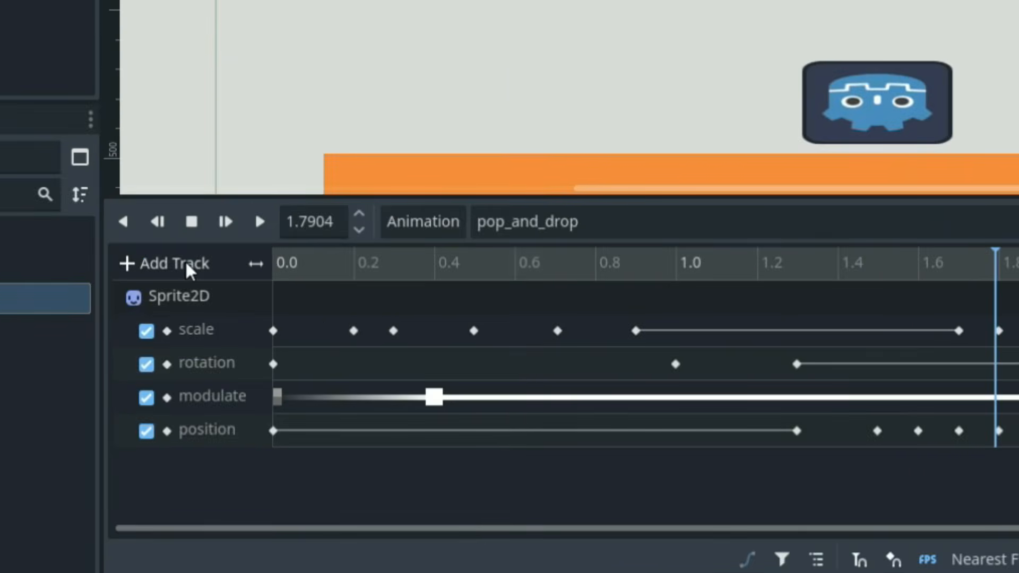
Step: Examine which Sprite2D properties can be animated with a new property track, without adding one
left_click(114, 366)
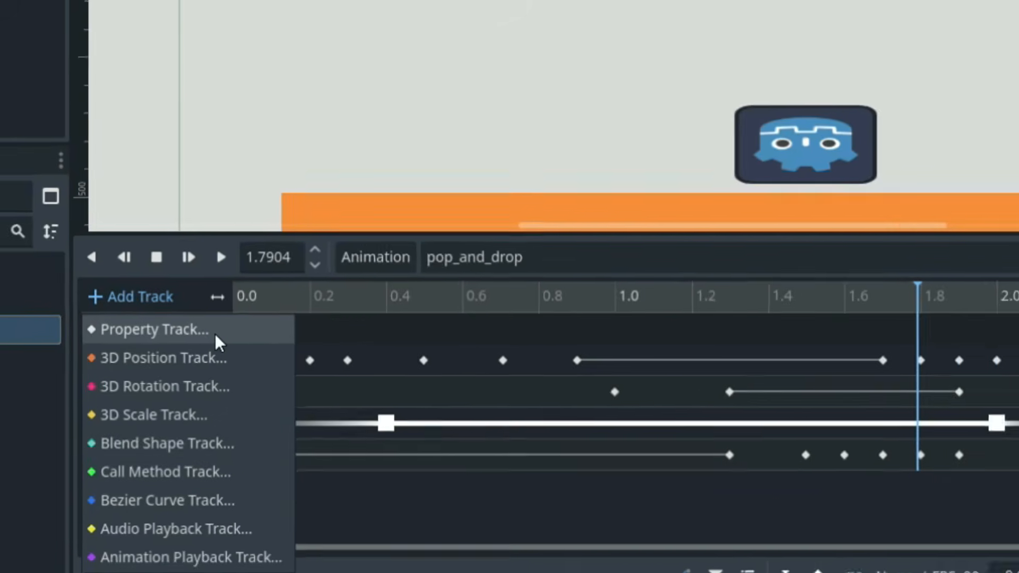
left_click(249, 299)
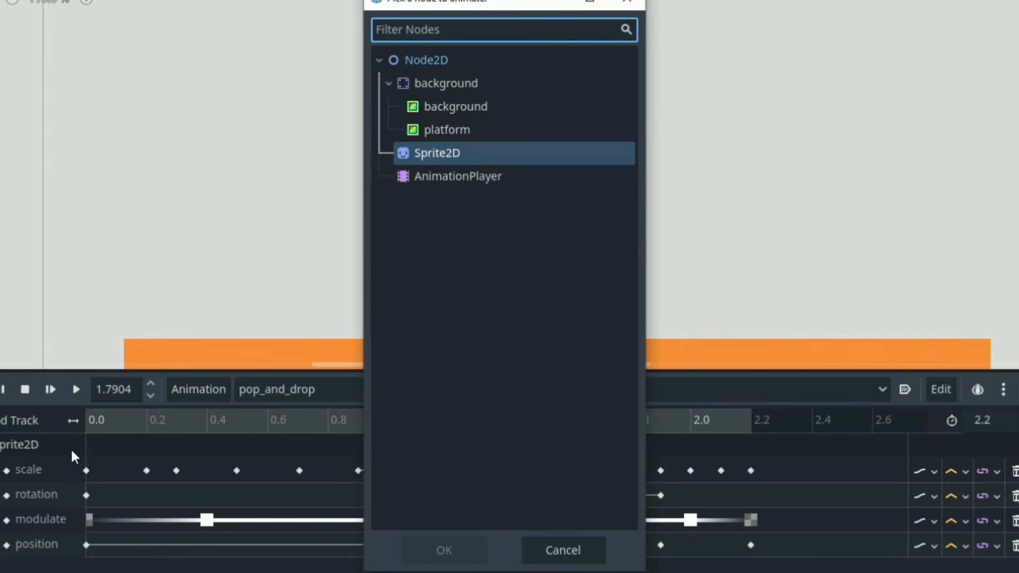
double_click(440, 154)
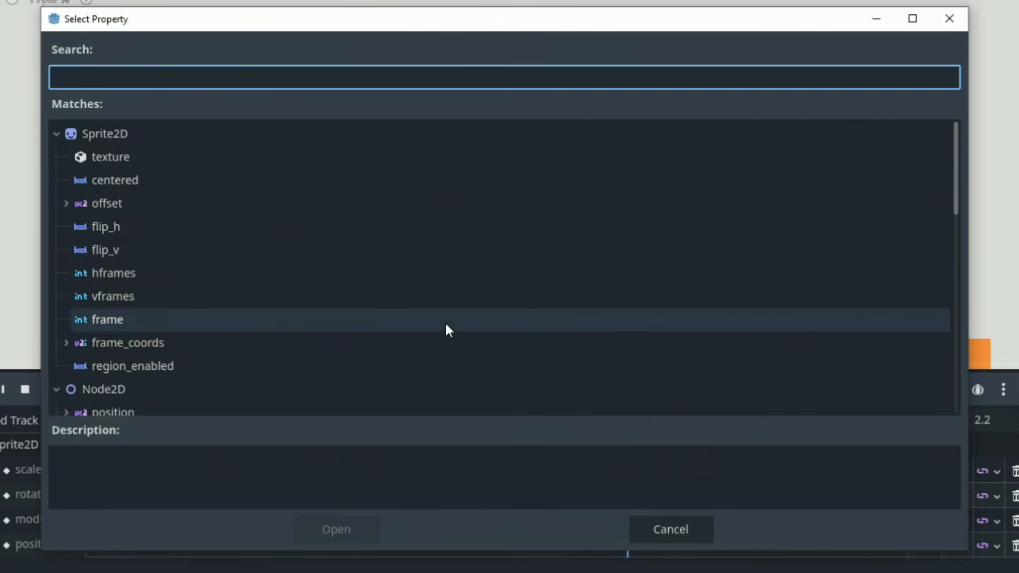
scroll(445, 326, "down", 2)
scroll(450, 333, "down", 5)
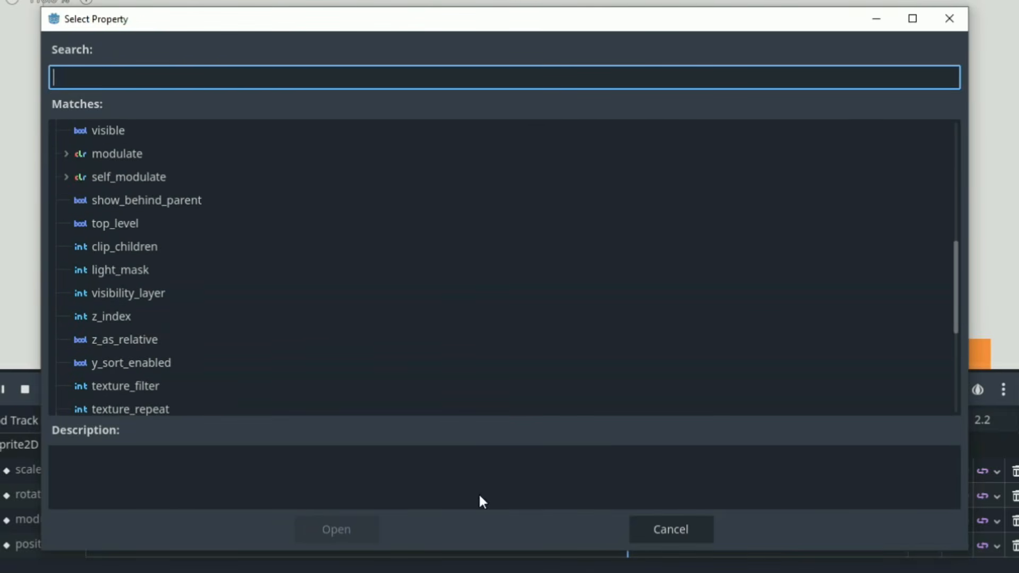
left_click(683, 534)
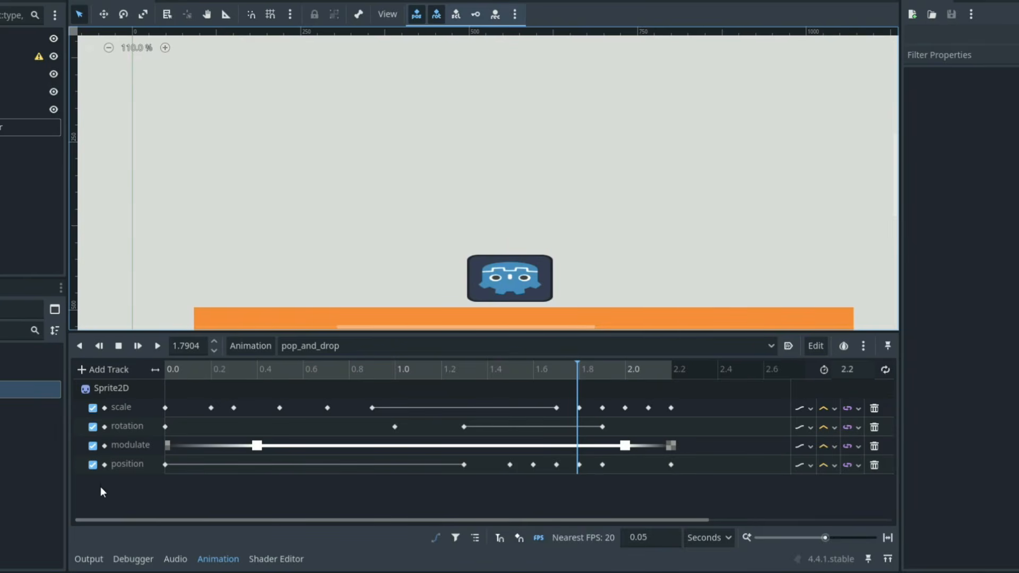
Step: Insert a key on the rotation track at about 0.63 seconds and set its value to 20 degrees
right_click(310, 425)
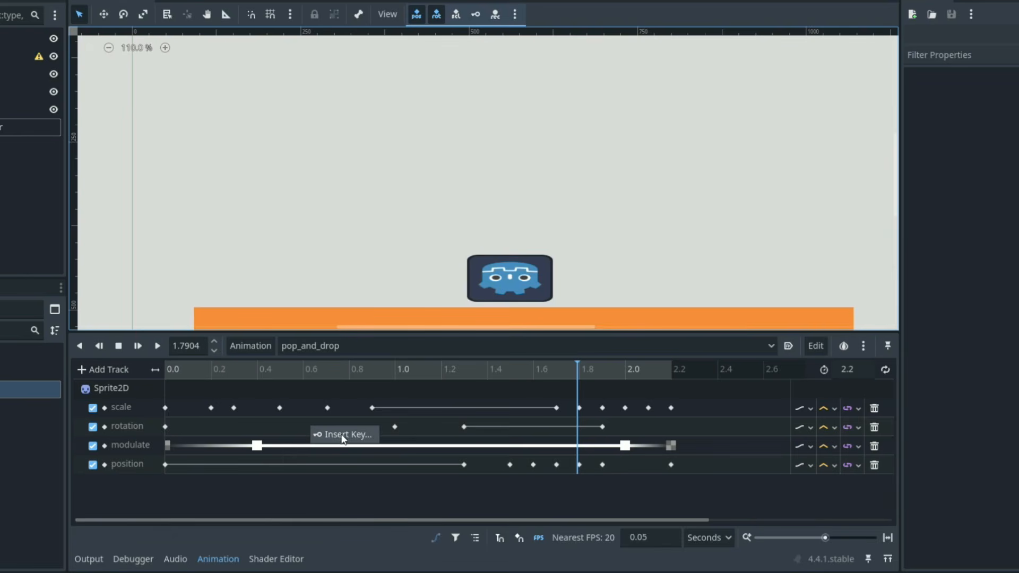
left_click(342, 434)
left_click(310, 426)
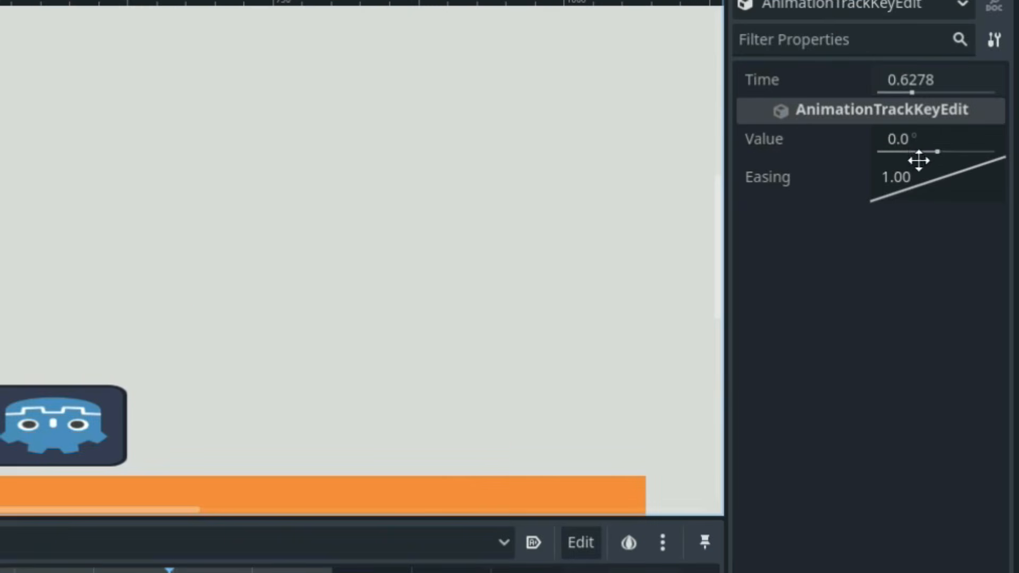
left_click(1006, 113)
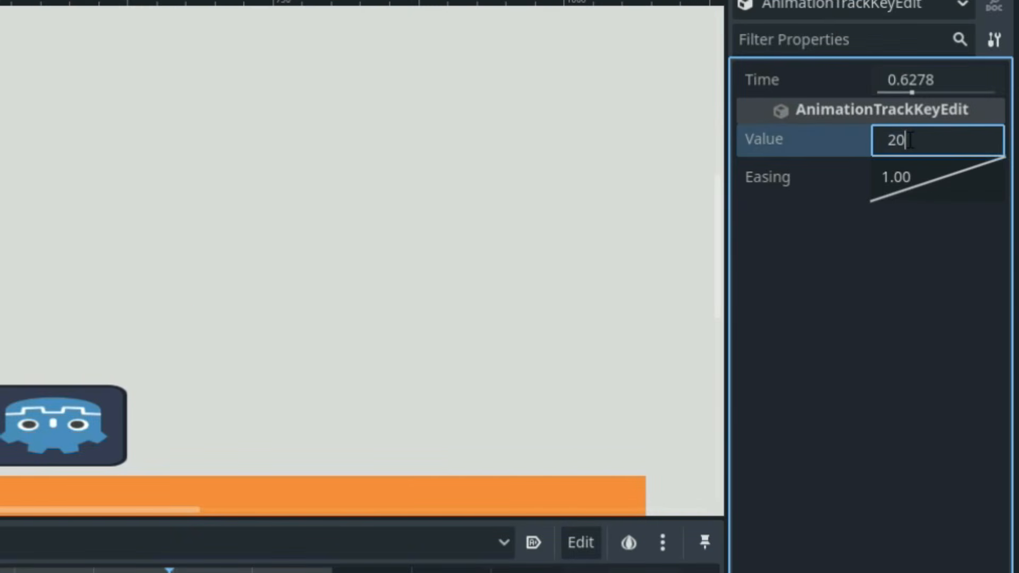
Step: Set the scale track's update mode to Discrete and scrub the pop_and_drop timeline to about 2.19 seconds
left_click_drag(550, 366, 673, 382)
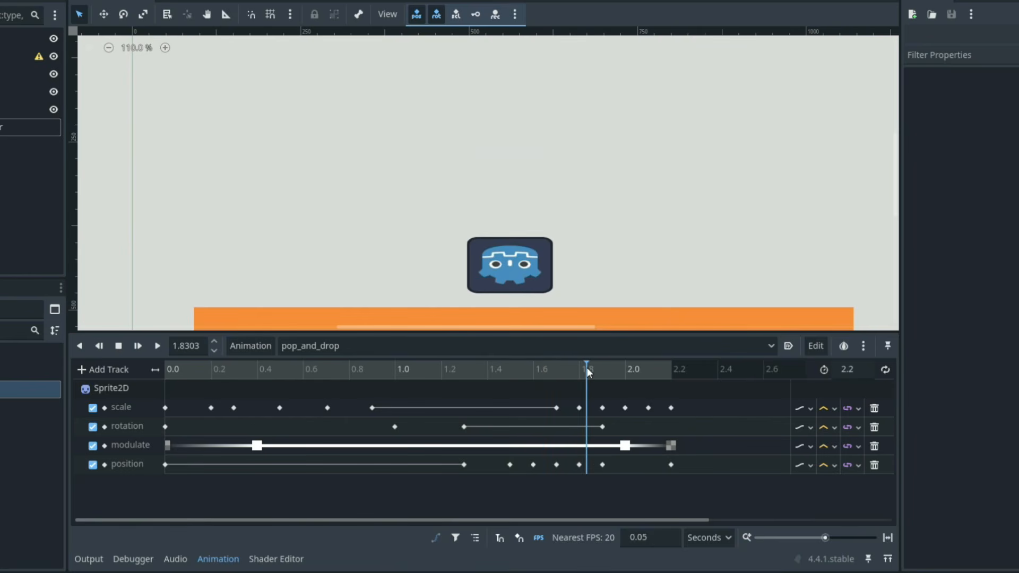
left_click(814, 407)
left_click(827, 444)
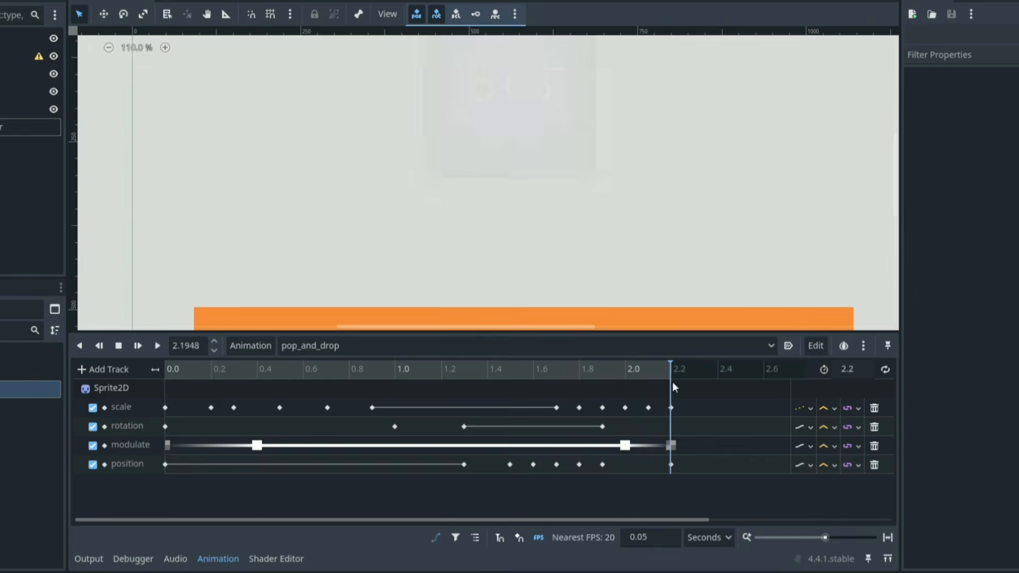
Step: Set the scale track's update mode to Continuous
left_click(805, 409)
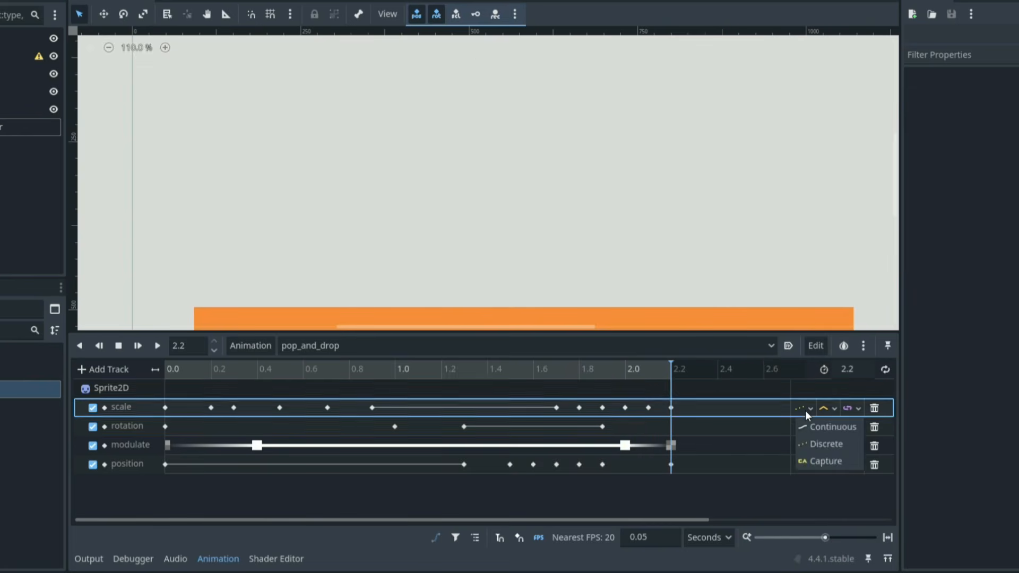
left_click(810, 427)
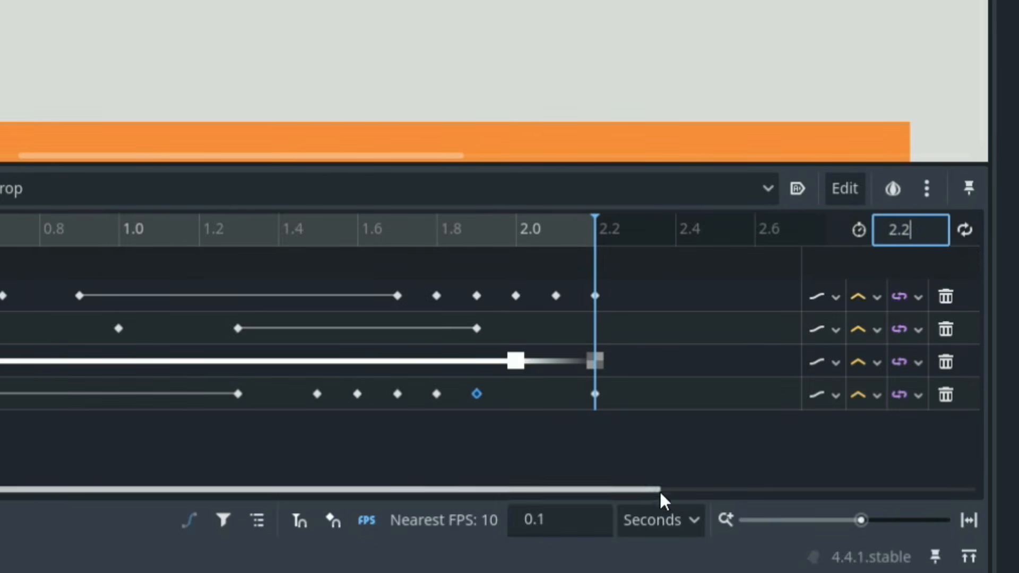
Step: Keep the timeline unit in Seconds and shift the position track's key at 1.9 seconds to about 2.0 seconds without snapping
left_click(661, 522)
left_click(653, 540)
left_click(489, 394)
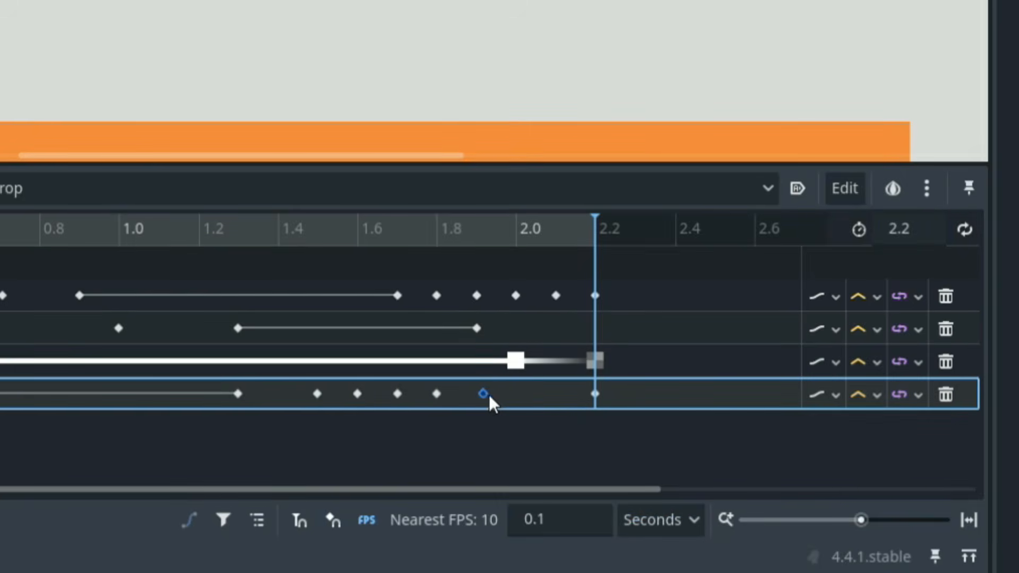
left_click_drag(533, 400, 518, 399)
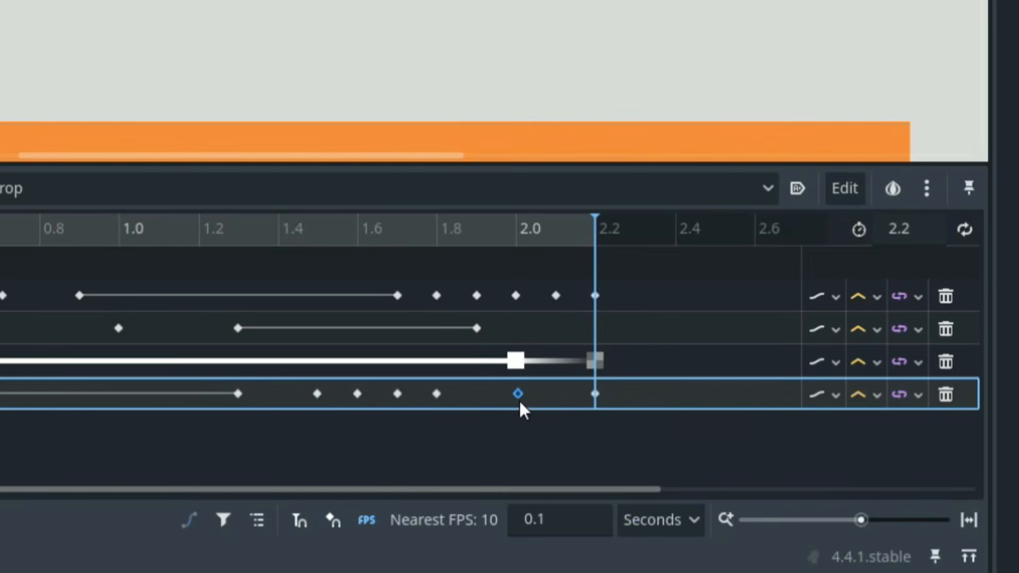
Step: Turn on snapping for both keys and the timeline cursor, and move the selected position key to 1.9 seconds
left_click(332, 521)
mouse_move(518, 397)
left_mouse_down()
mouse_move(493, 399)
mouse_move(503, 399)
left_mouse_up()
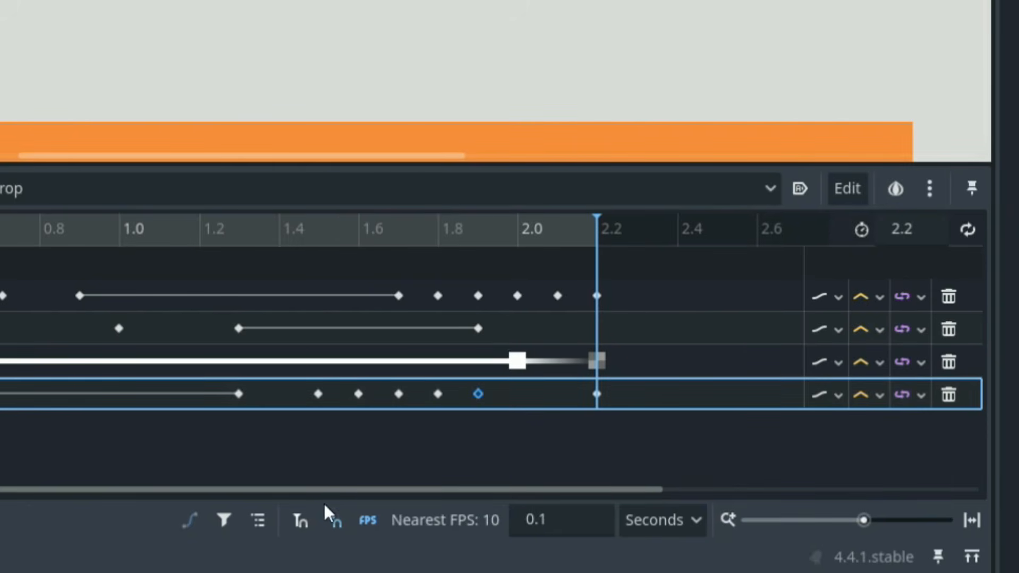
left_click(298, 519)
left_click_drag(587, 246, 531, 259)
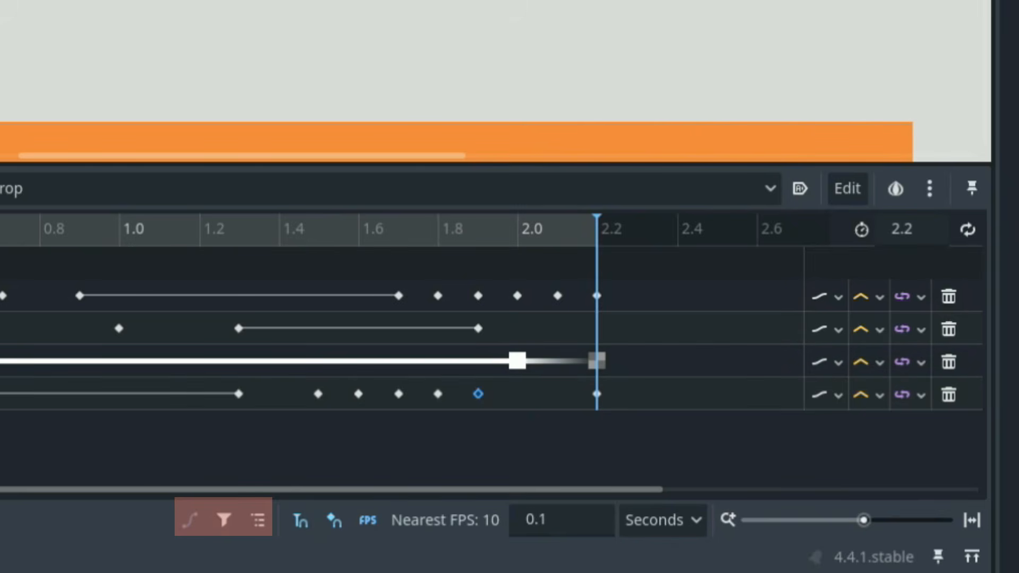
Step: Try autoplay on load for pop_and_drop and switch it off again
left_click(805, 186)
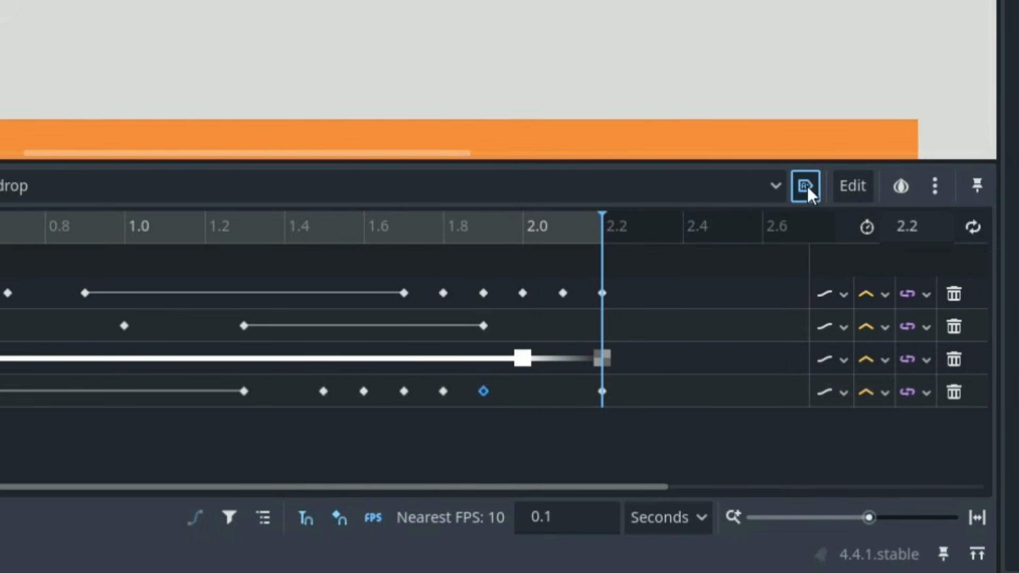
left_click(814, 187)
Step: Enable onion skinning, review its options, and scrub pop_and_drop to 1.8 seconds to preview the ghosted frames
left_click(901, 187)
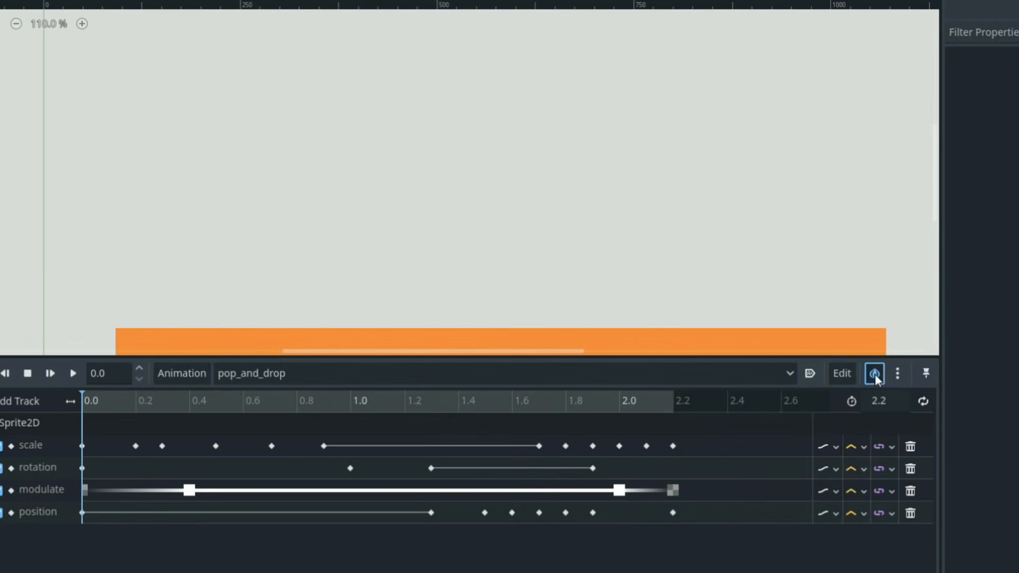
left_click(898, 374)
left_click(896, 544)
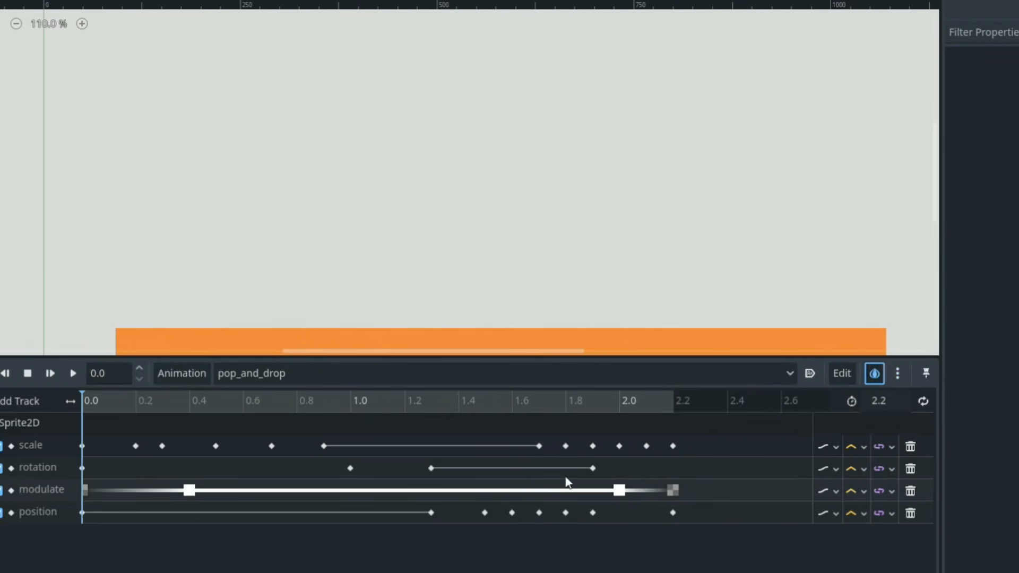
left_click(227, 409)
left_click_drag(226, 409, 583, 408)
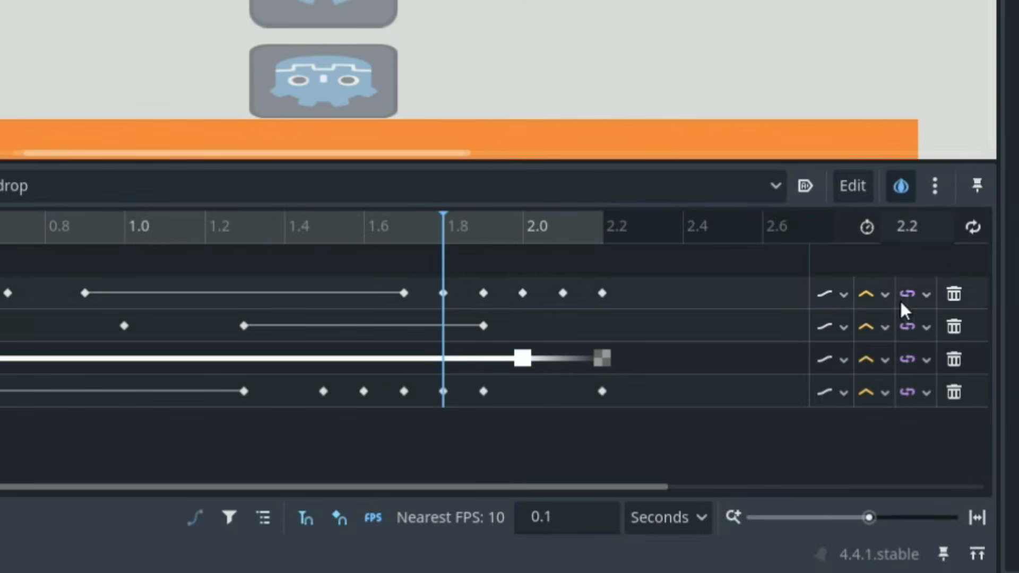
Step: Try the looping toggle on pop_and_drop and open the animation track editing options
left_click(967, 226)
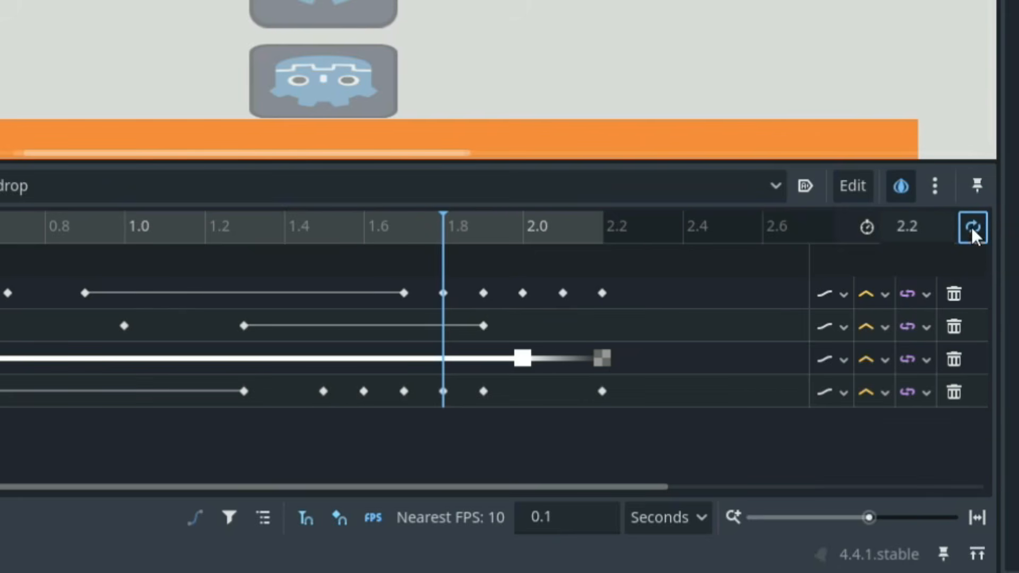
left_click(971, 224)
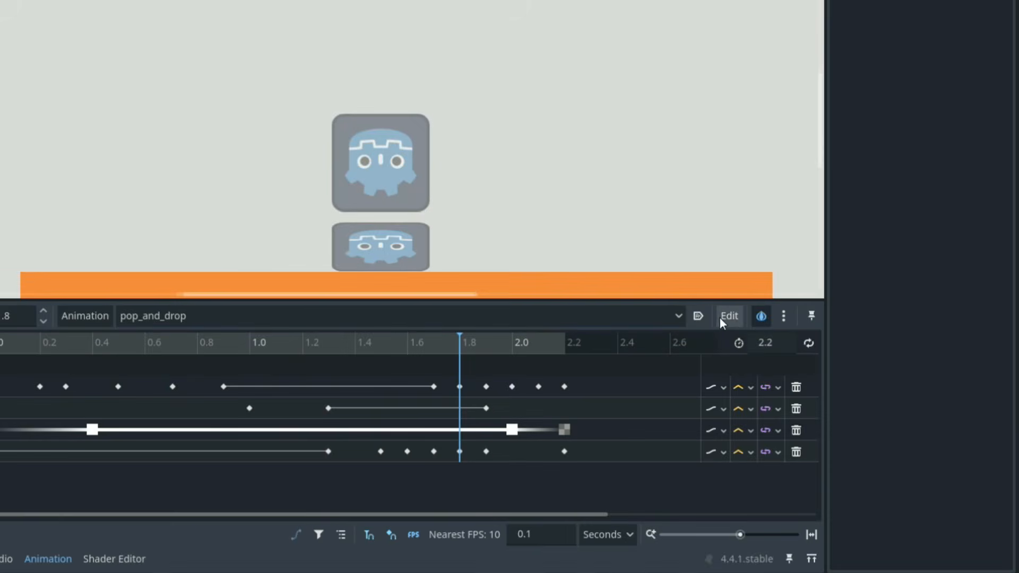
left_click(728, 316)
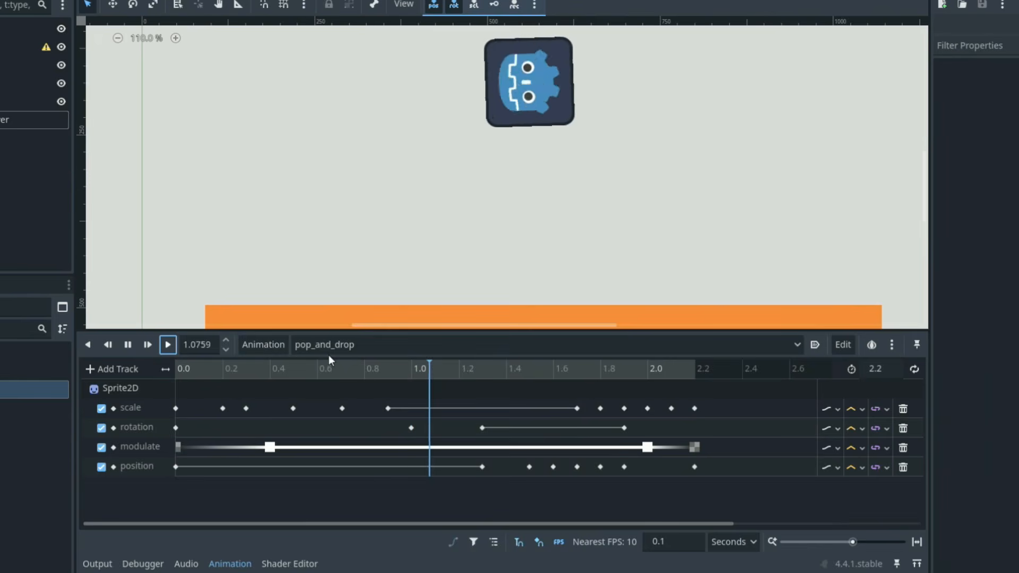
Step: Switch to the rocket_slide animation and play it to preview the motion
left_click(365, 348)
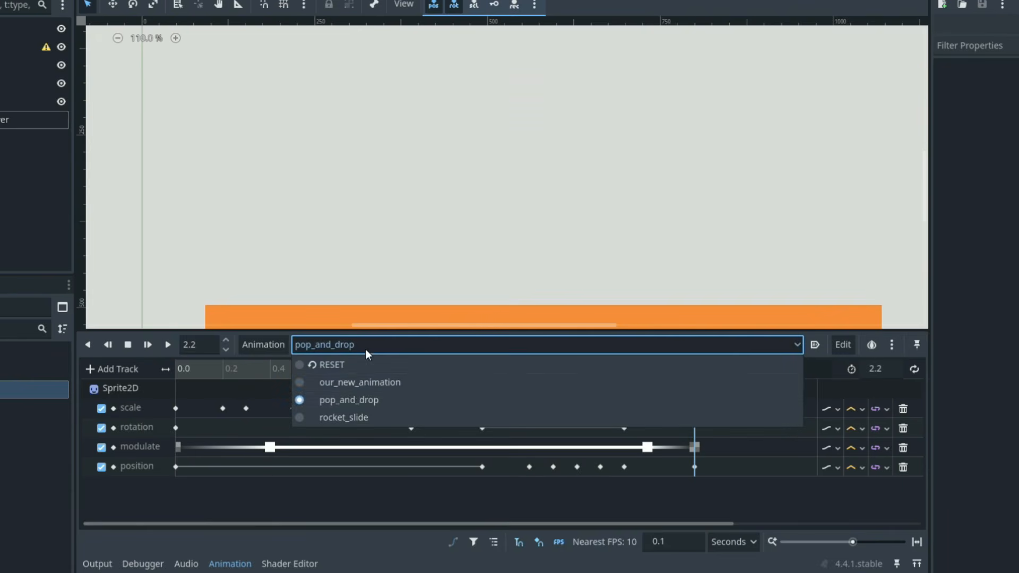
left_click(346, 418)
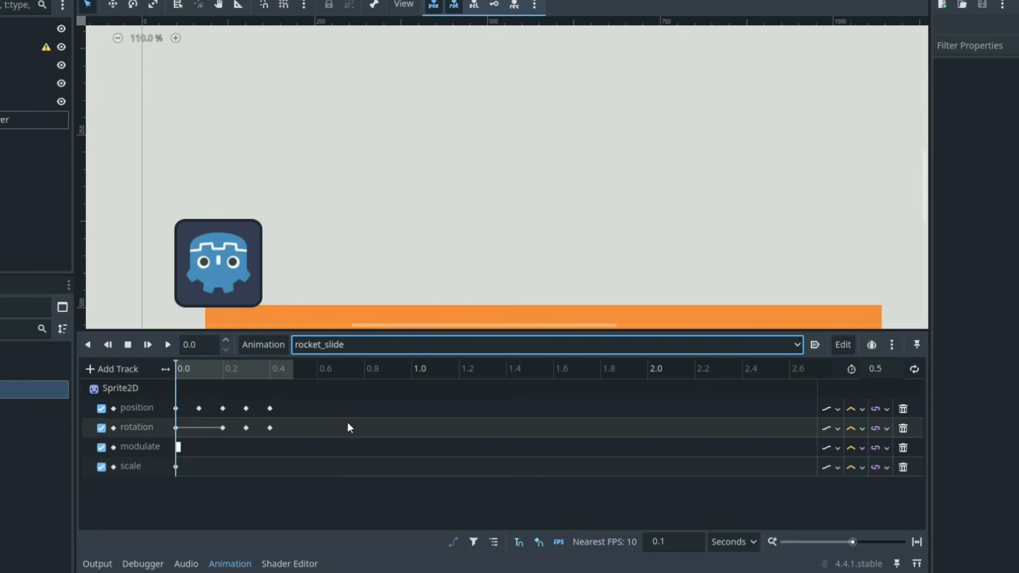
left_click(168, 345)
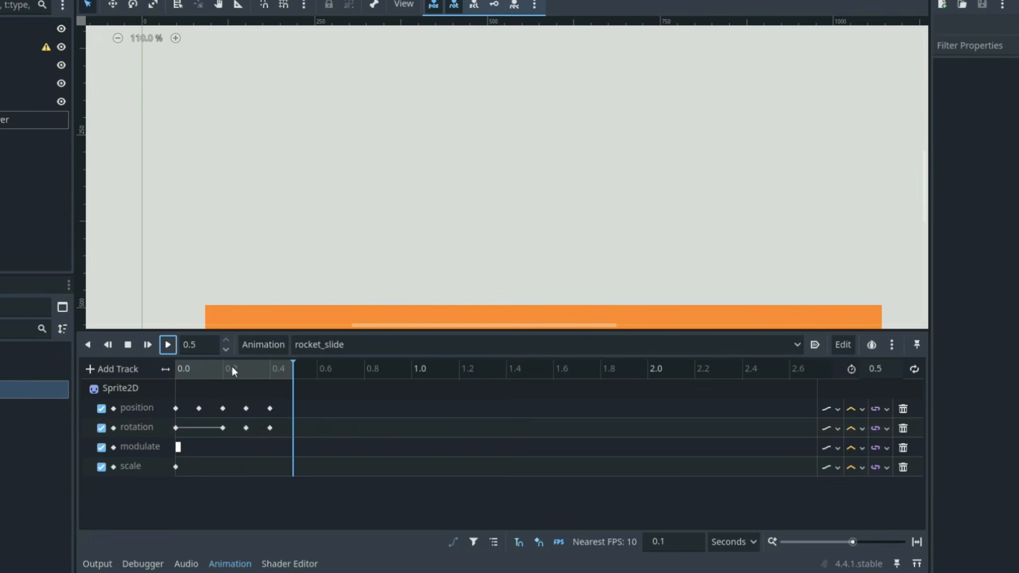
left_click(168, 346)
Step: Switch to the pop_and_drop animation, enable looping for it, and play it
left_click(299, 344)
left_click(336, 397)
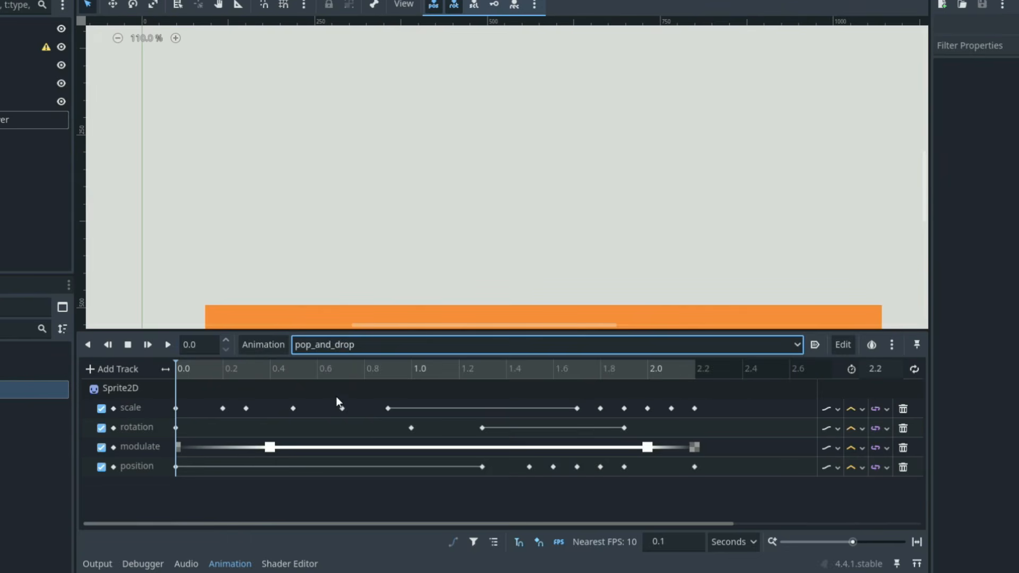
left_click(907, 373)
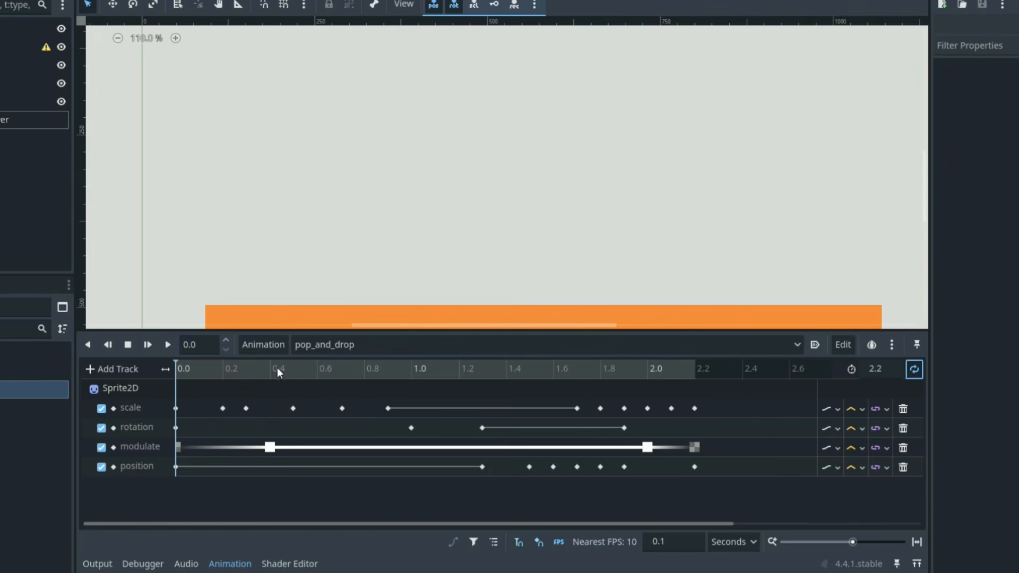
left_click(167, 346)
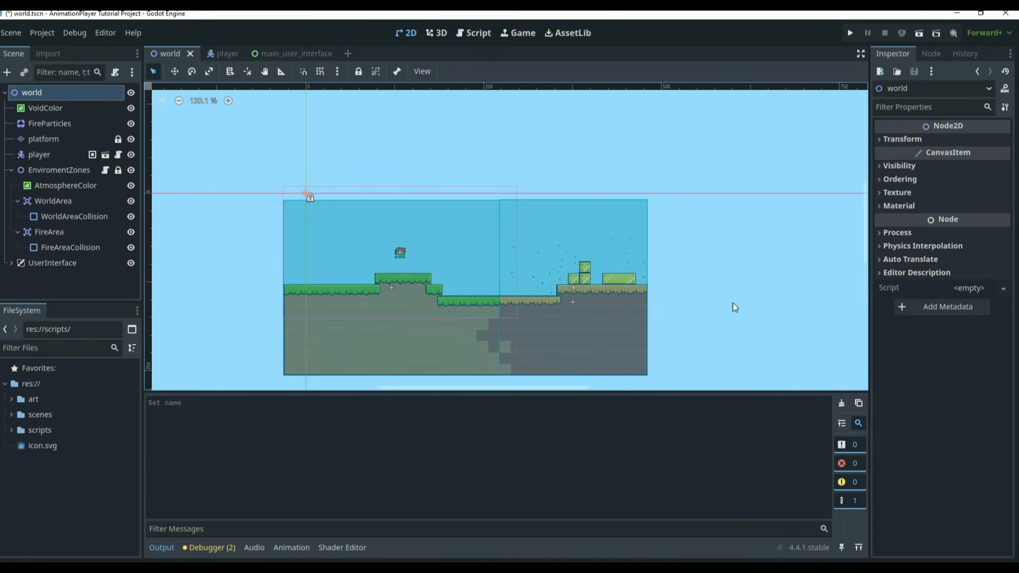
Step: Run the AnimationPlayer Tutorial Project and walk the character toward the fire area
key("F5")
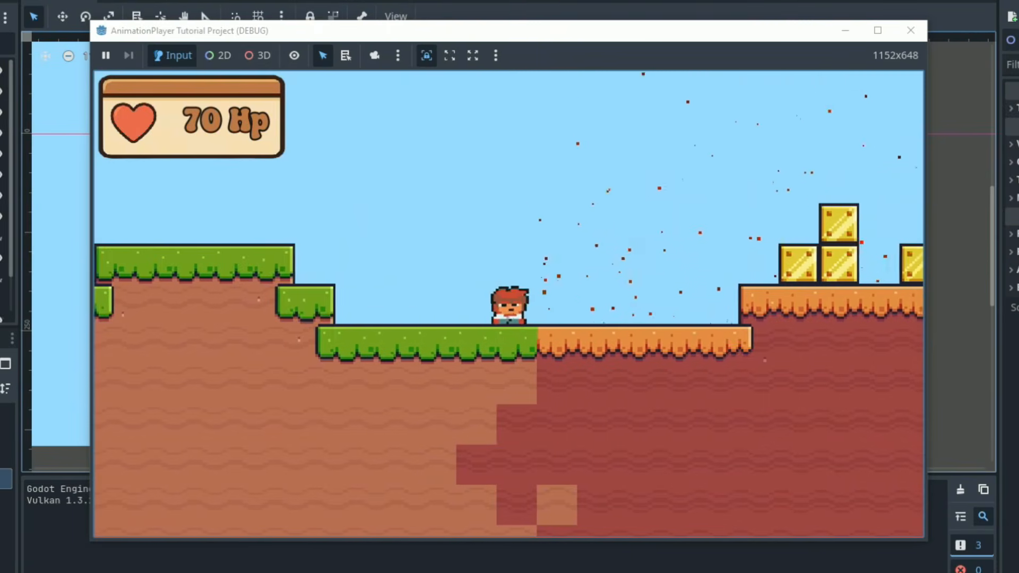
key("Right")
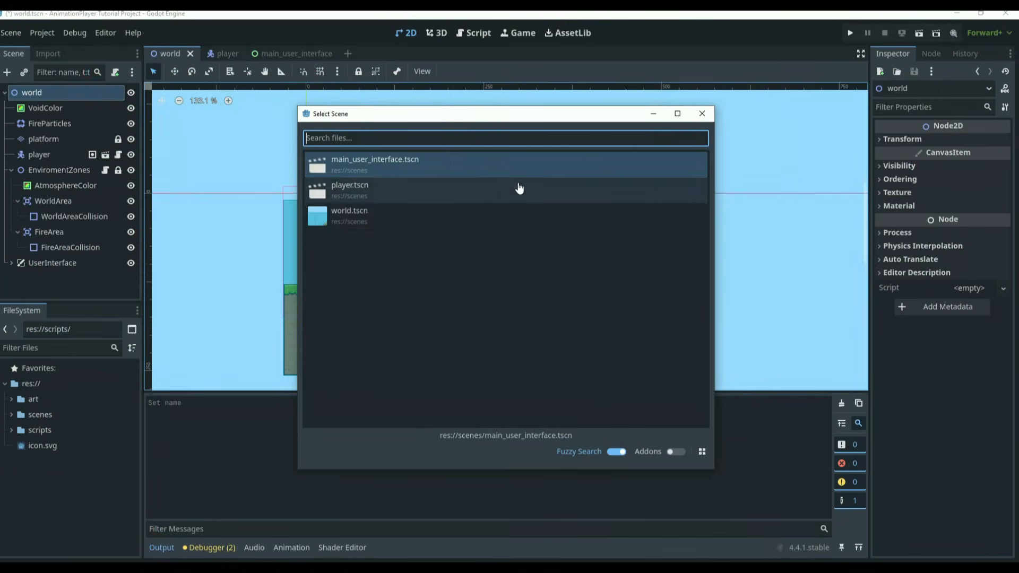
Step: Run the world.tscn scene and walk the character both ways, ending at the border between grass and fire ground
double_click(466, 220)
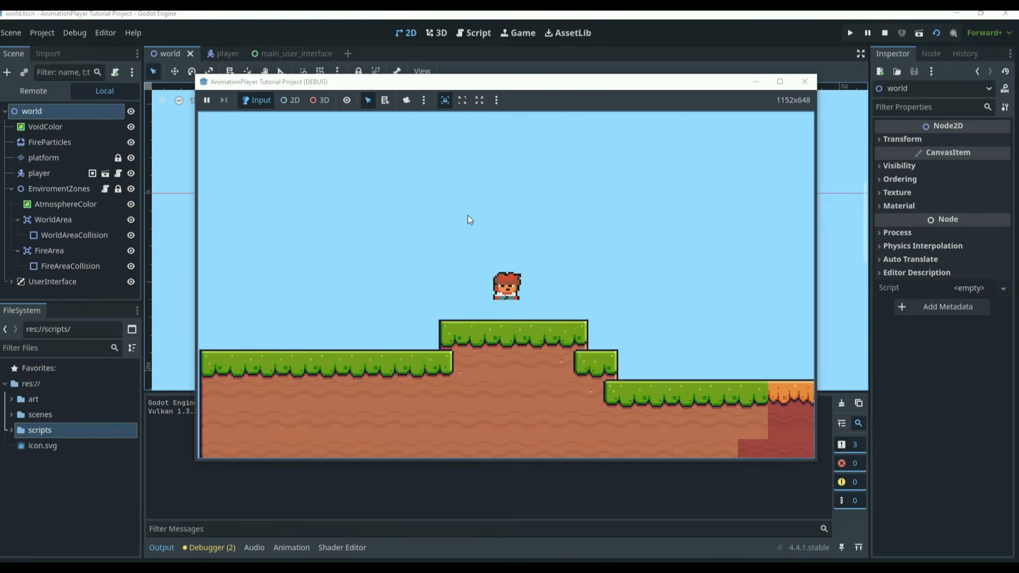
key("Left")
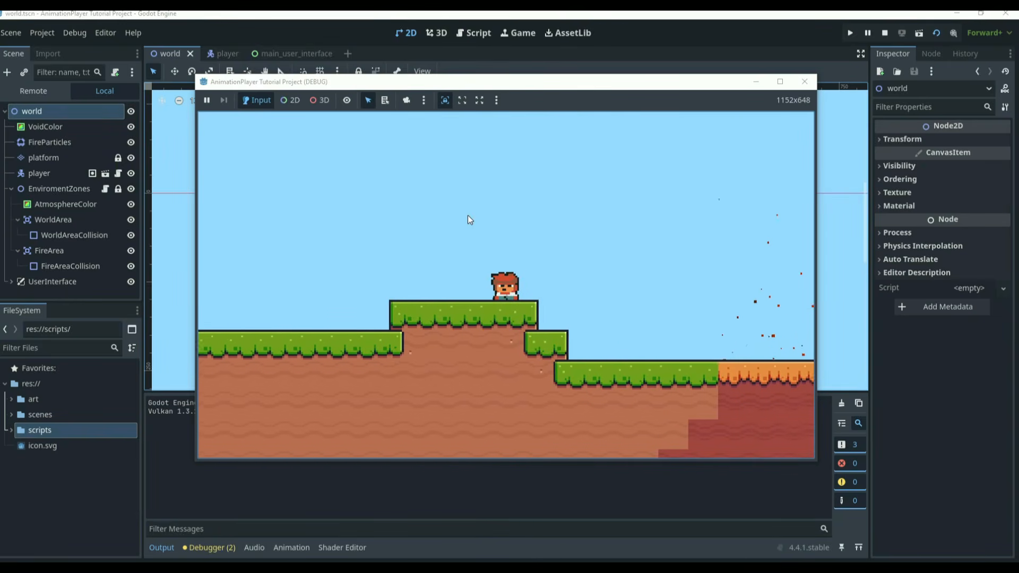
key("Right")
key("Right")
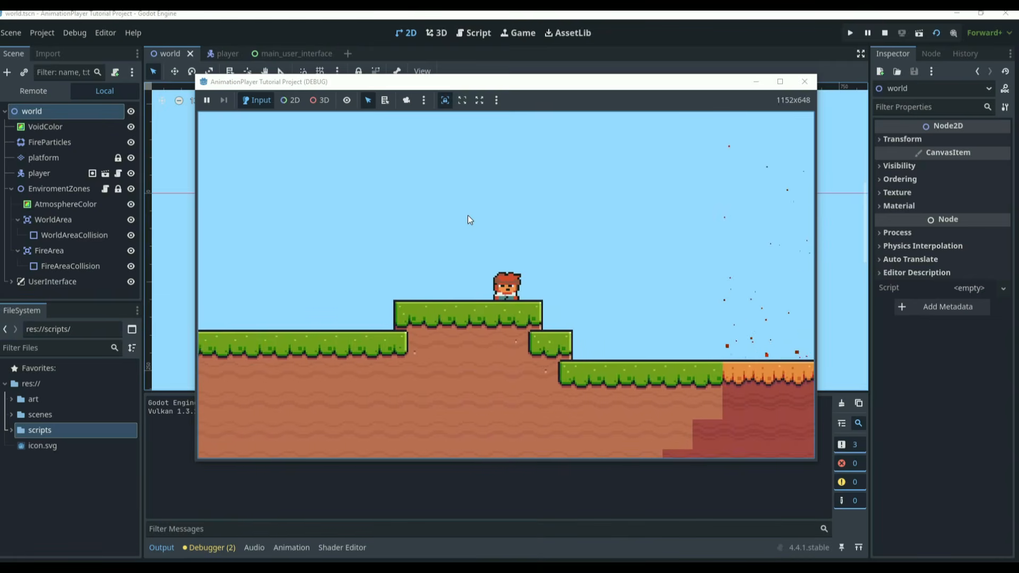
key("Right")
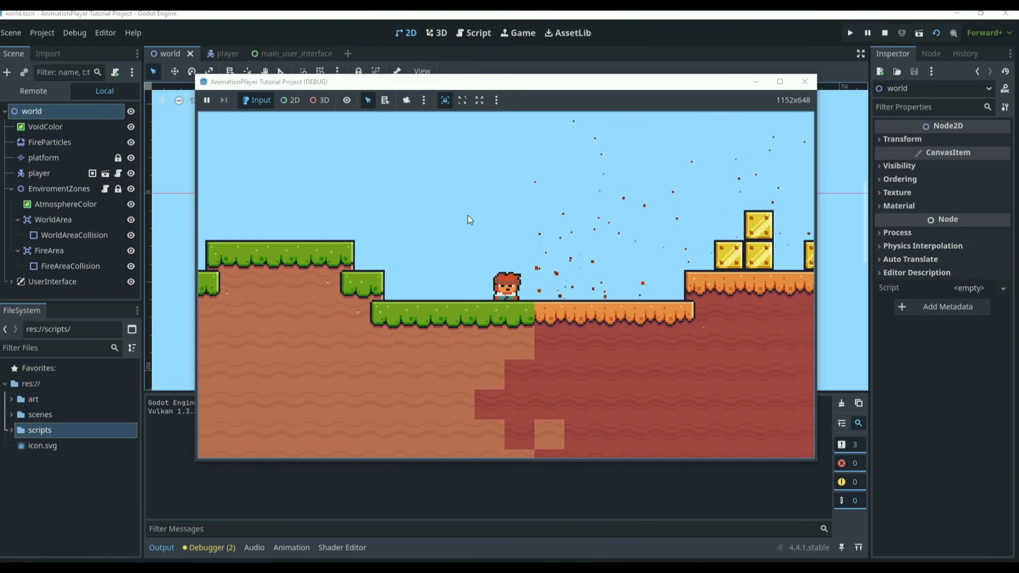
Step: Walk the character back and forth between the fire and world zones to check the printed output, and close the game
key("Left")
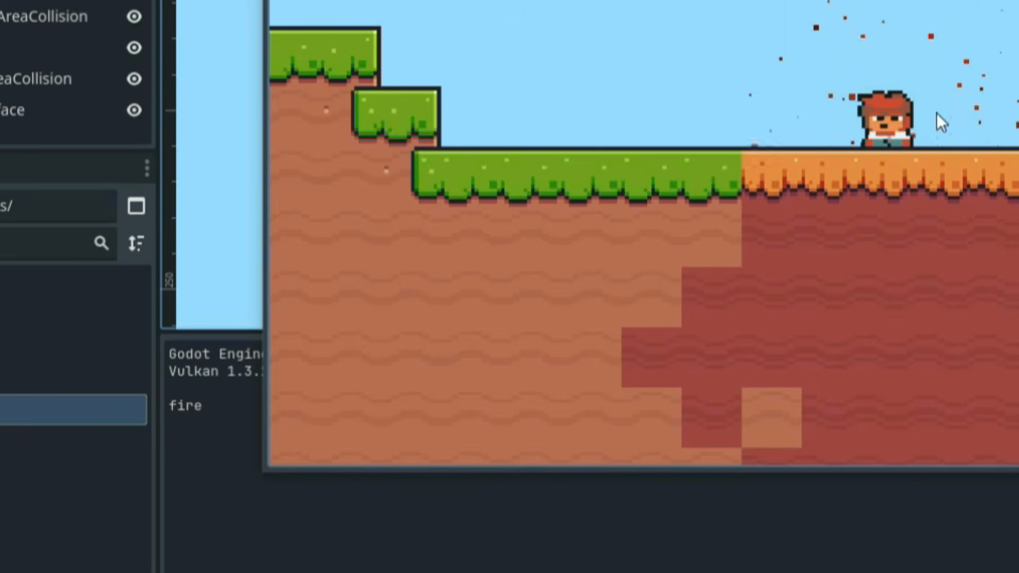
key("Left")
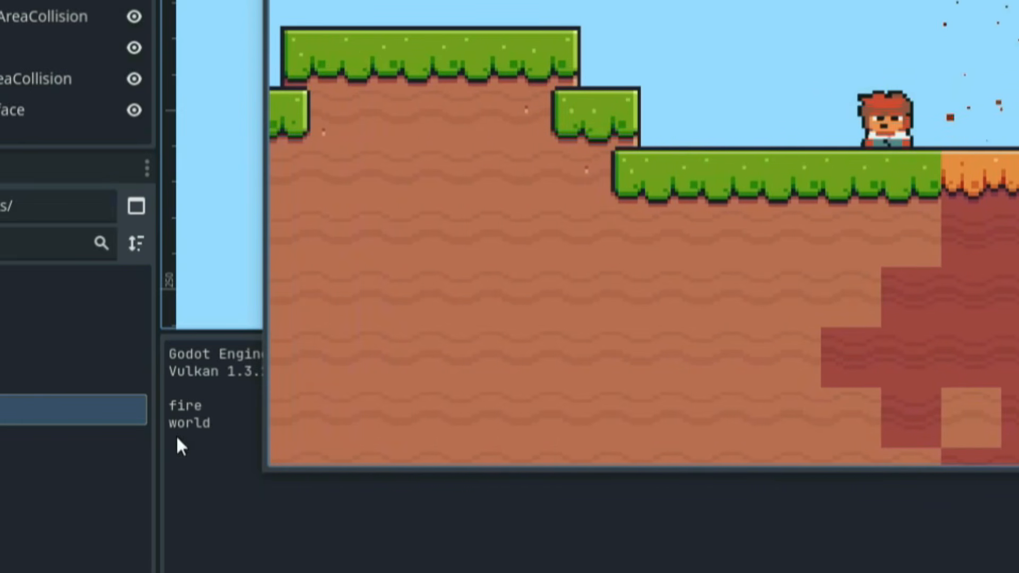
key("Right")
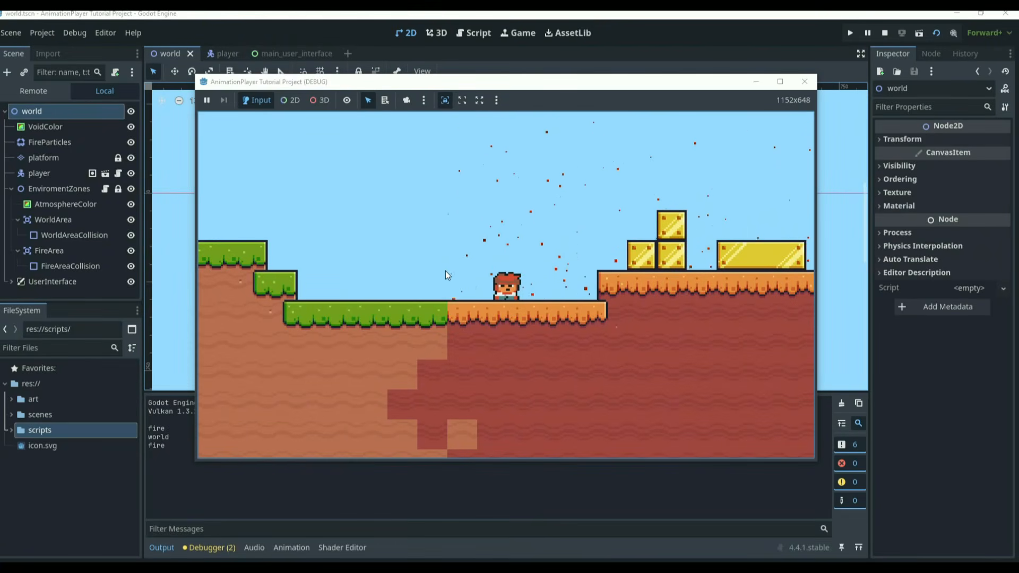
left_click(805, 81)
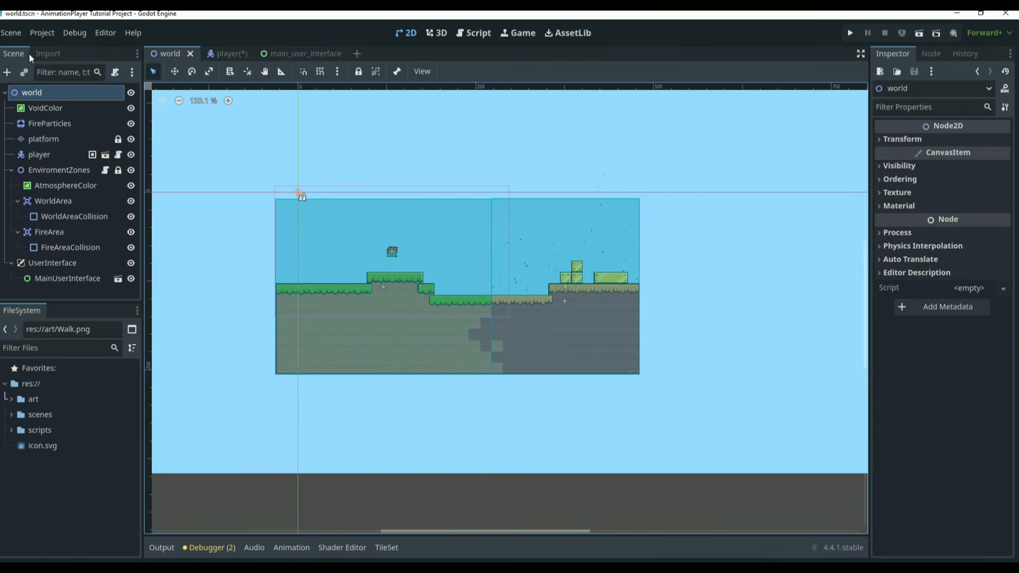
Step: Examine the VoidColor, FireParticles and platform nodes of the world scene in the viewport and their properties
left_click(48, 109)
scroll(284, 183, "down", 3)
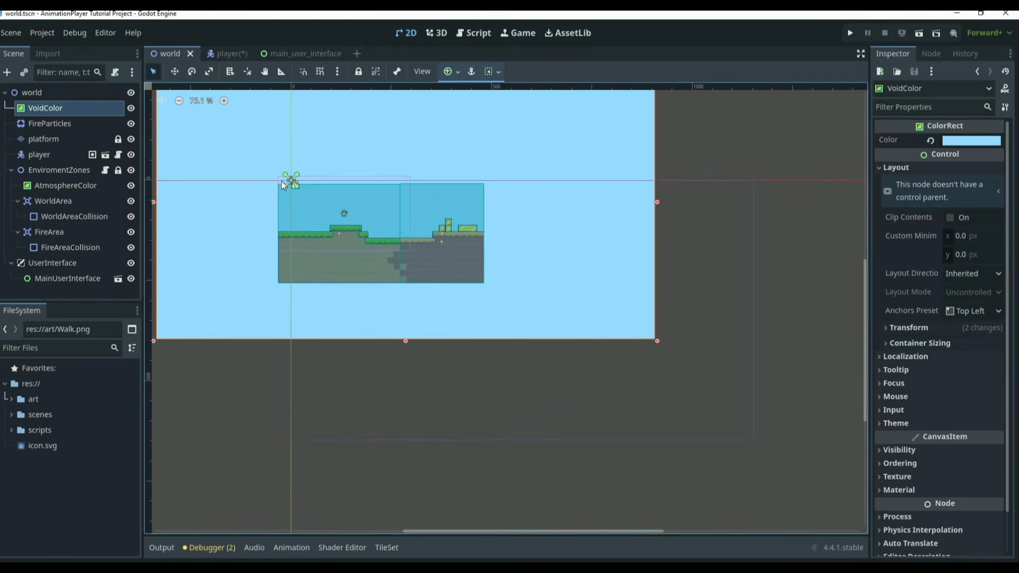
scroll(244, 151, "up", 2)
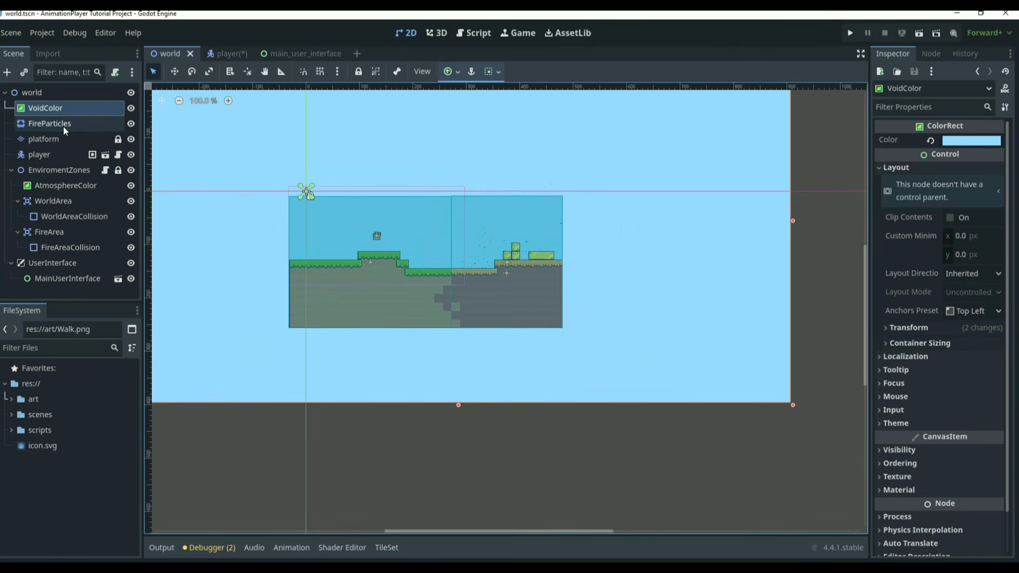
left_click(63, 127)
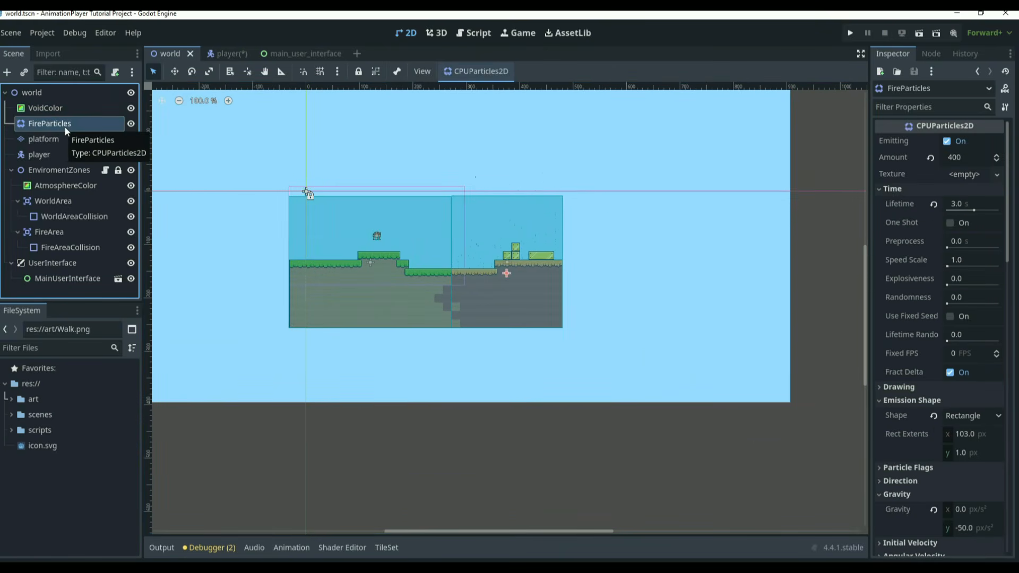
scroll(473, 265, "up", 3)
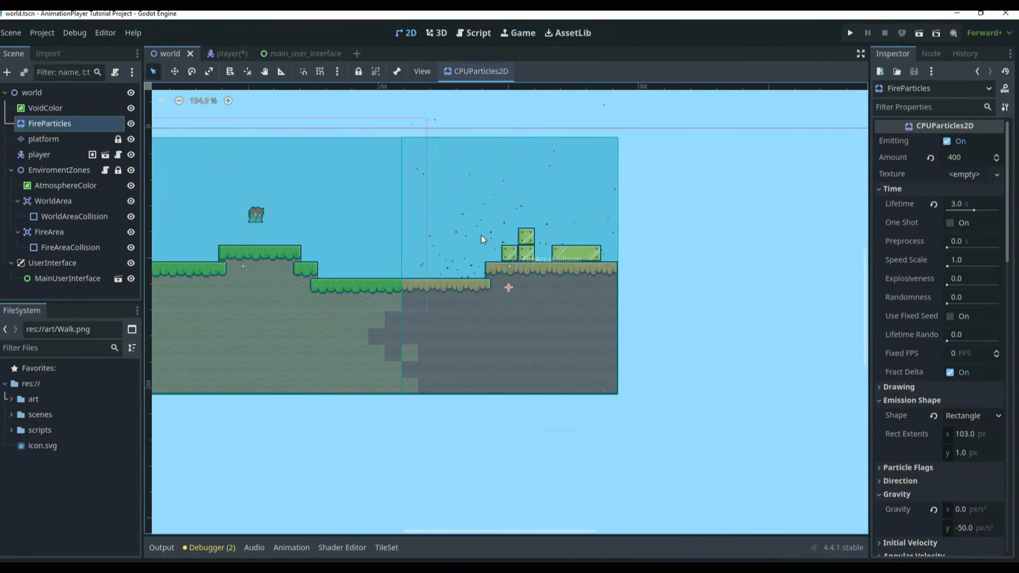
scroll(479, 223, "down", 2)
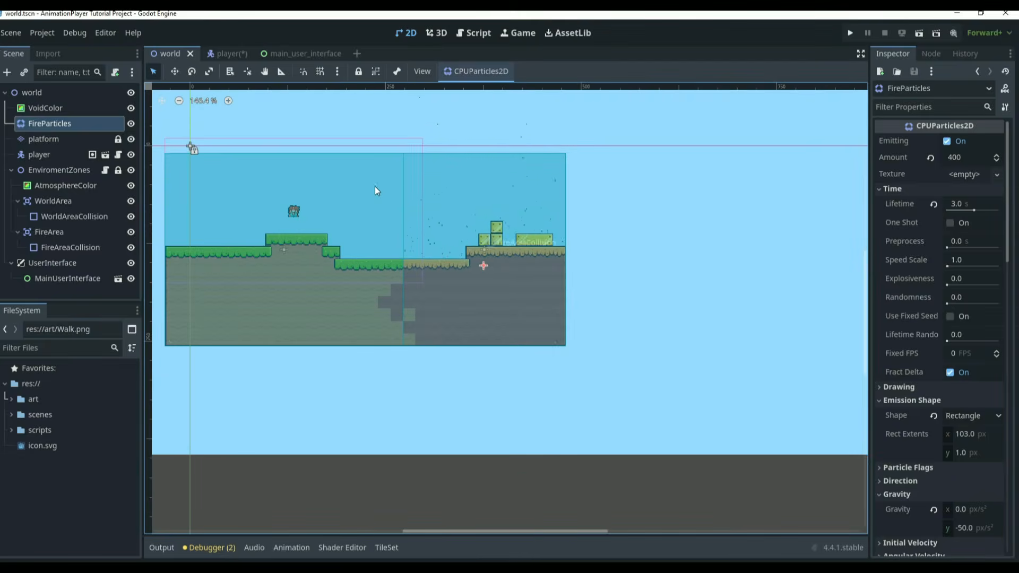
left_click(33, 137)
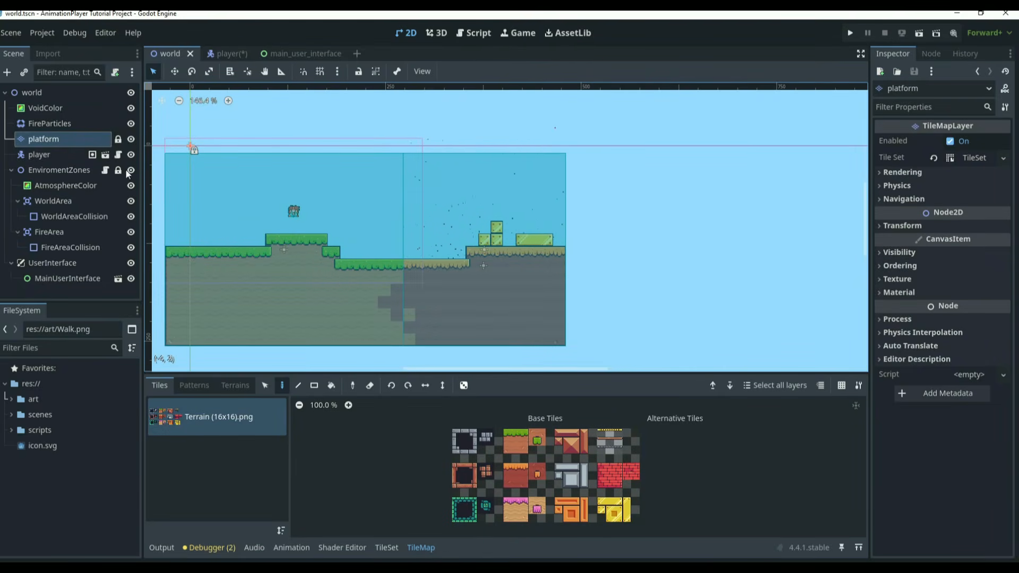
Step: Open the player scene and examine the sprite's base and hurt animations, the collision shape and the camera node
left_click(46, 155)
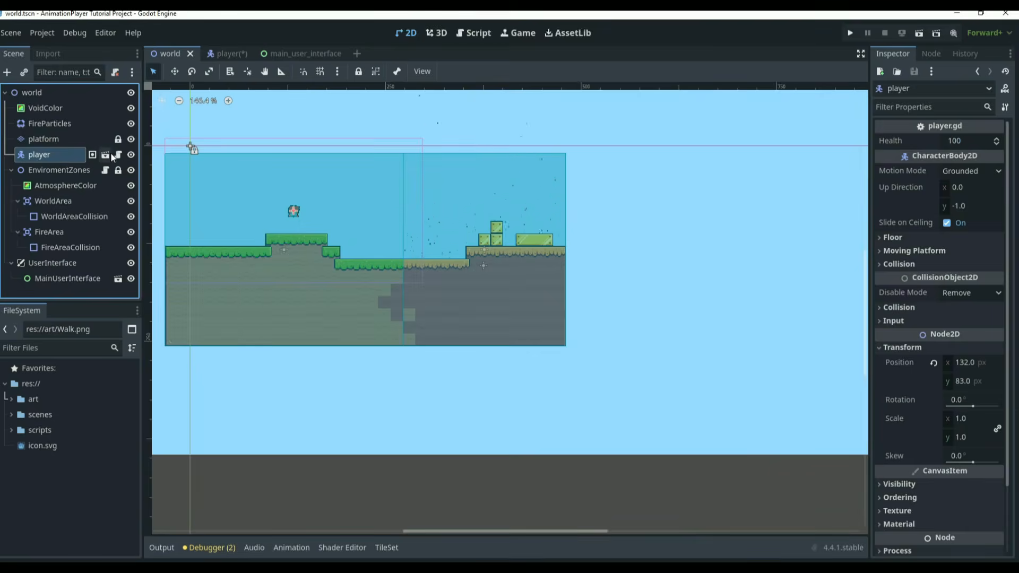
left_click(106, 154)
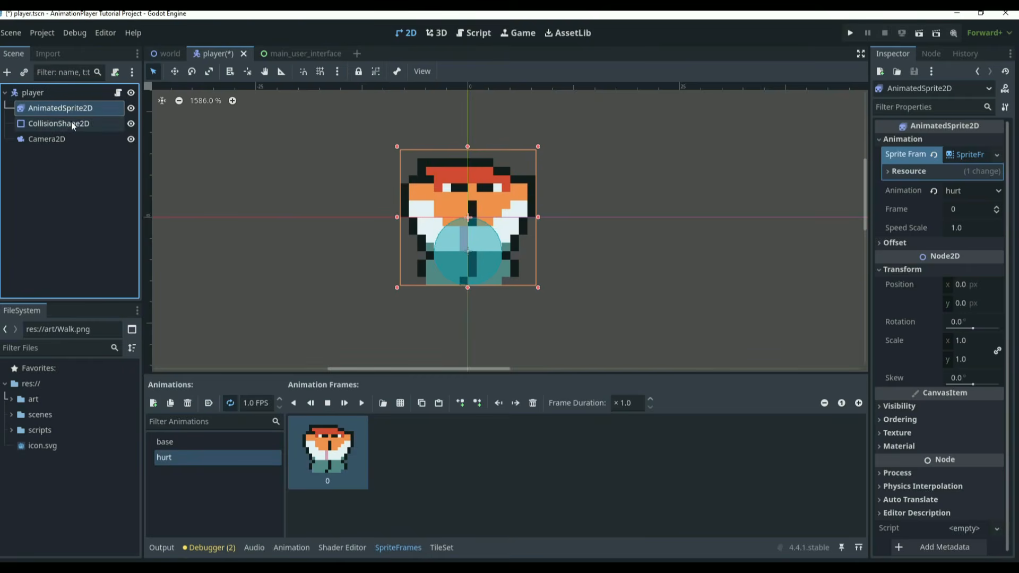
left_click(208, 444)
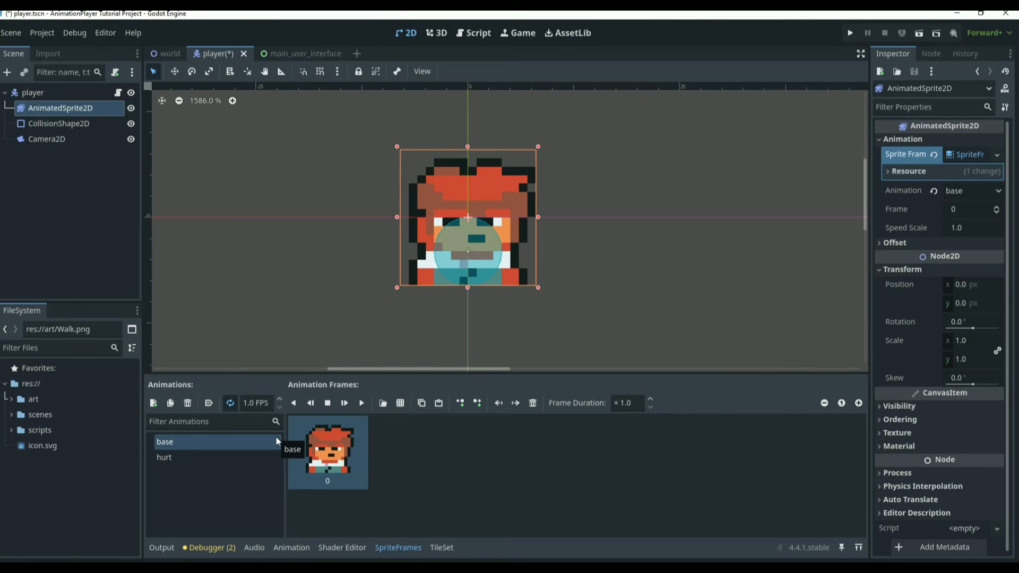
left_click(225, 456)
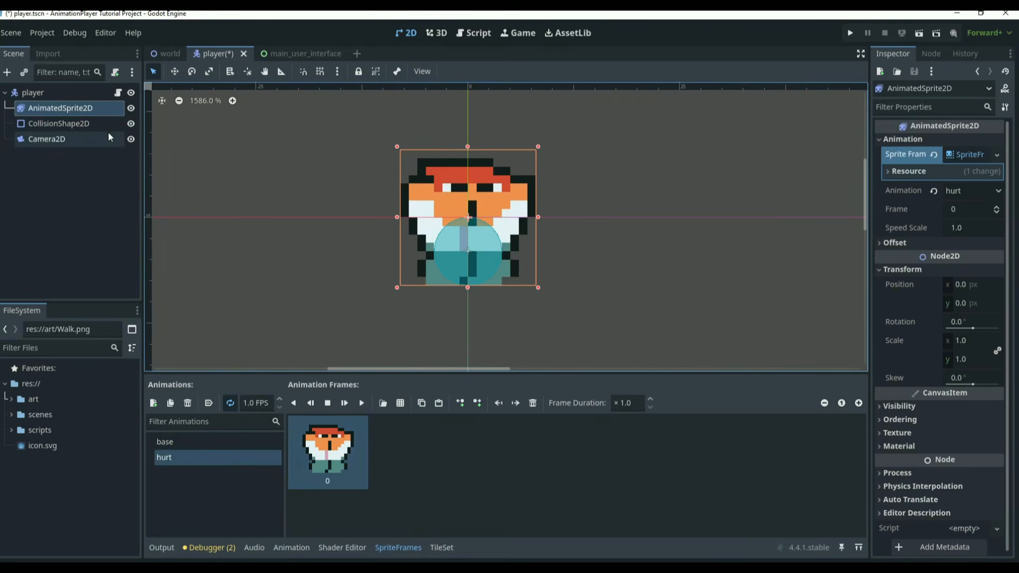
left_click(94, 126)
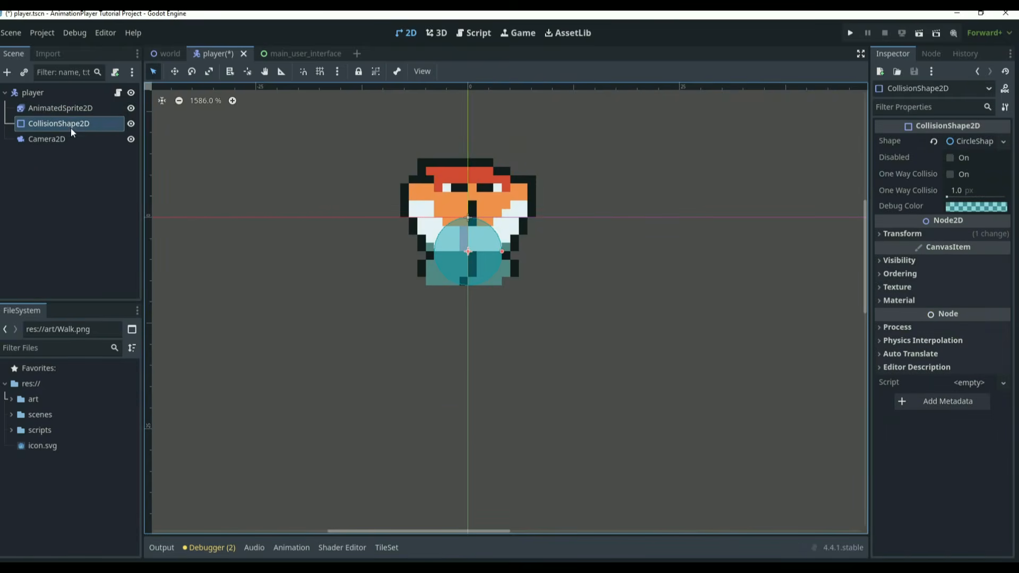
left_click(86, 137)
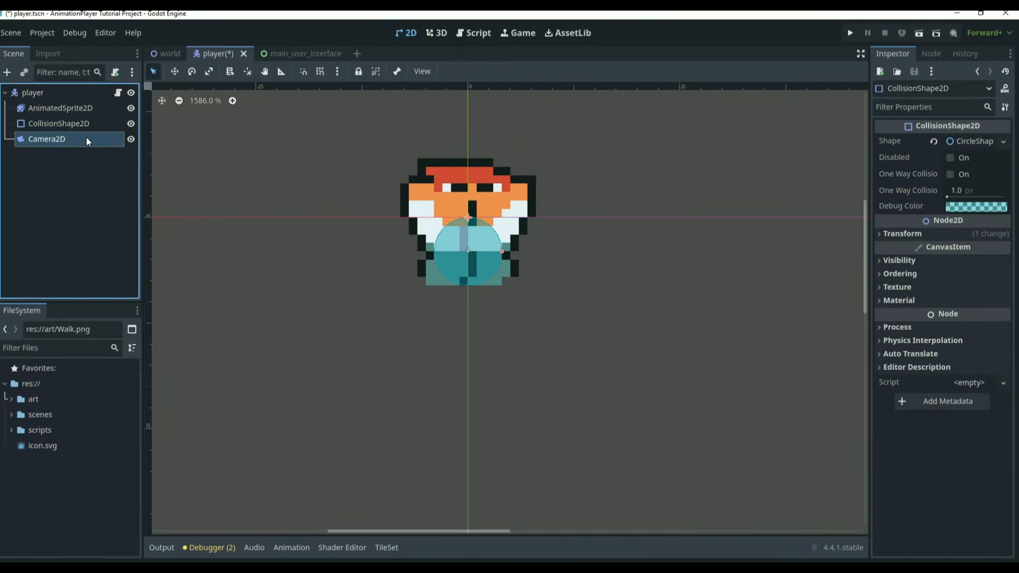
Step: Return to the world scene and examine the WorldArea and FireArea zones in the viewport
left_click(159, 52)
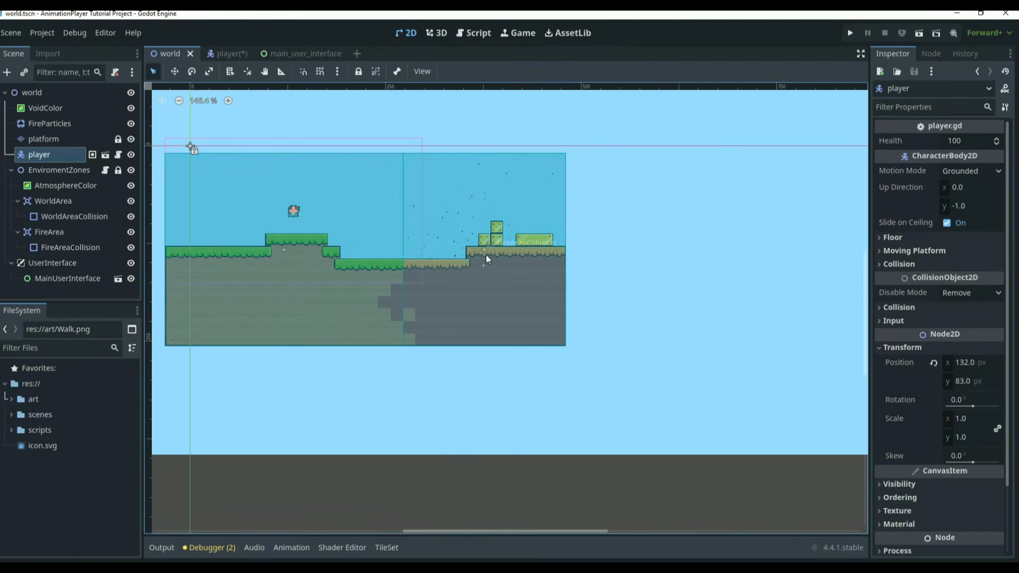
left_click(56, 201)
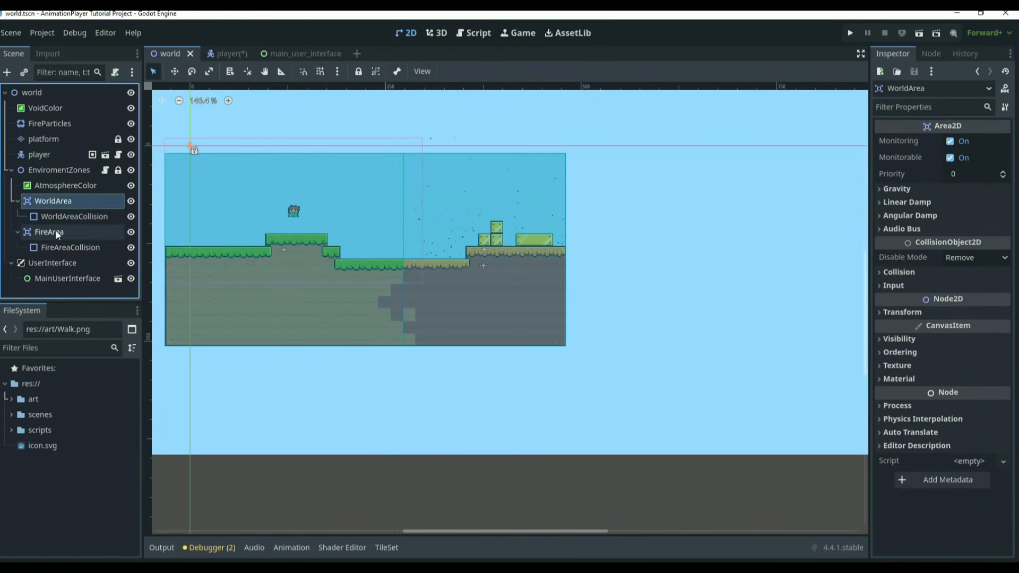
left_click(56, 232)
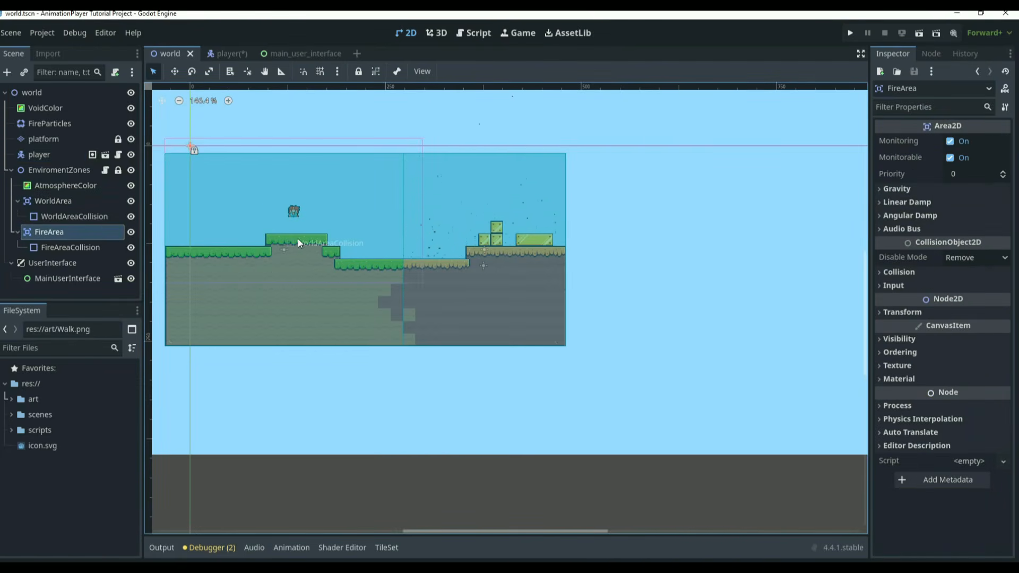
left_click(87, 203)
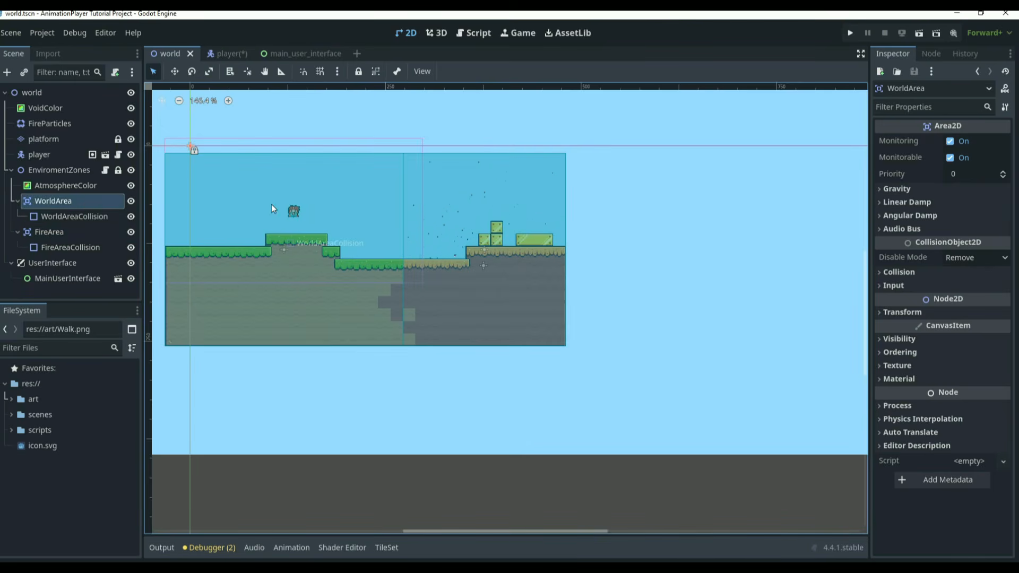
left_click(53, 233)
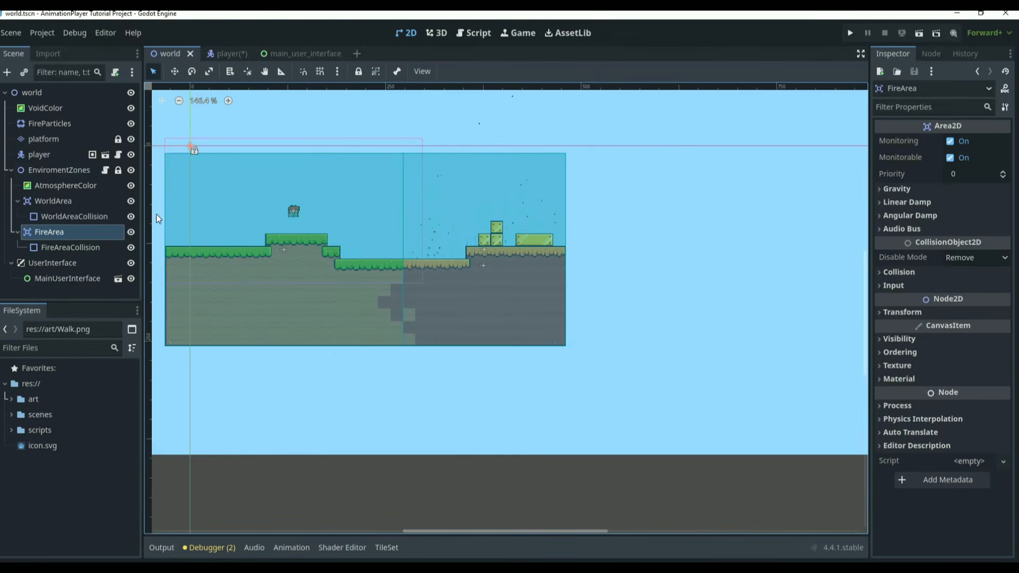
Step: Open the EnviromentZones script and examine the entity_group variable and the is_in_enviroment function
left_click(105, 170)
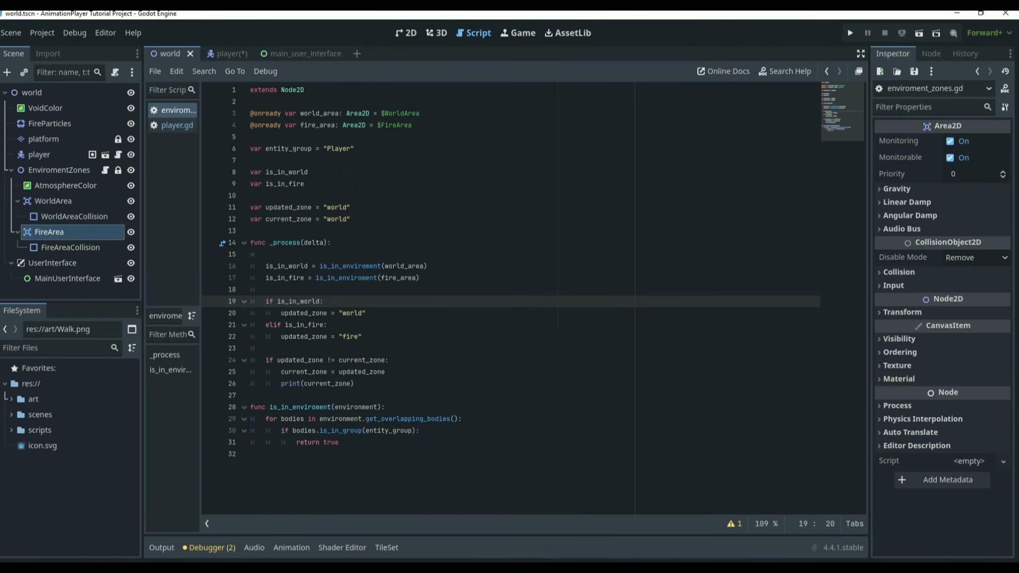
left_click_drag(266, 150, 355, 150)
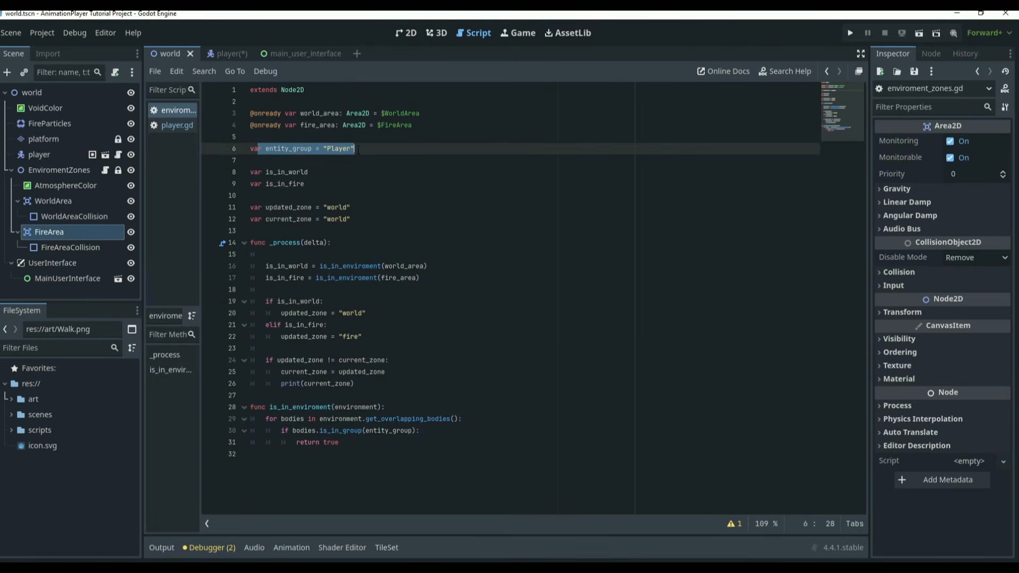
left_click(360, 150)
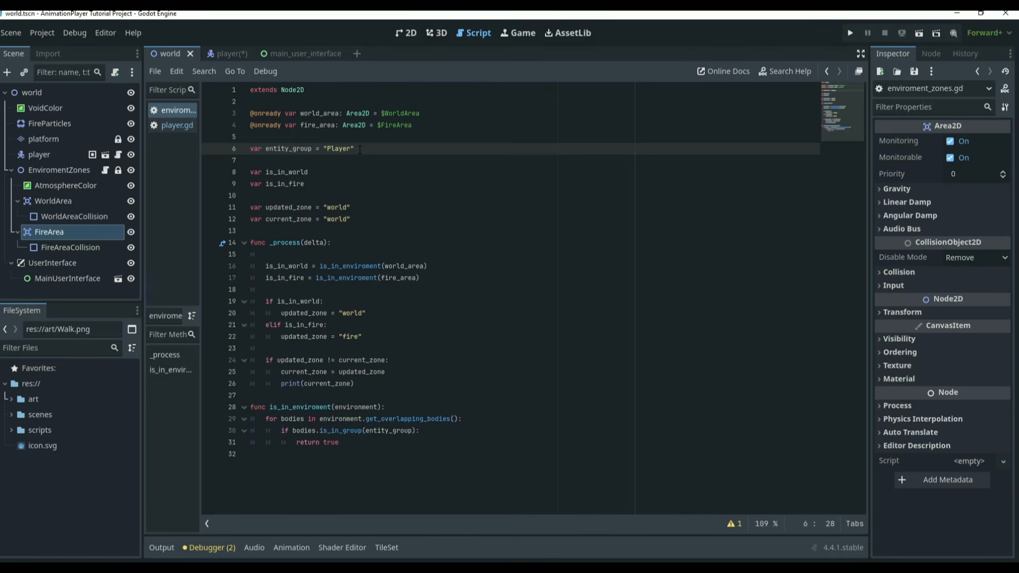
left_click_drag(320, 418, 359, 431)
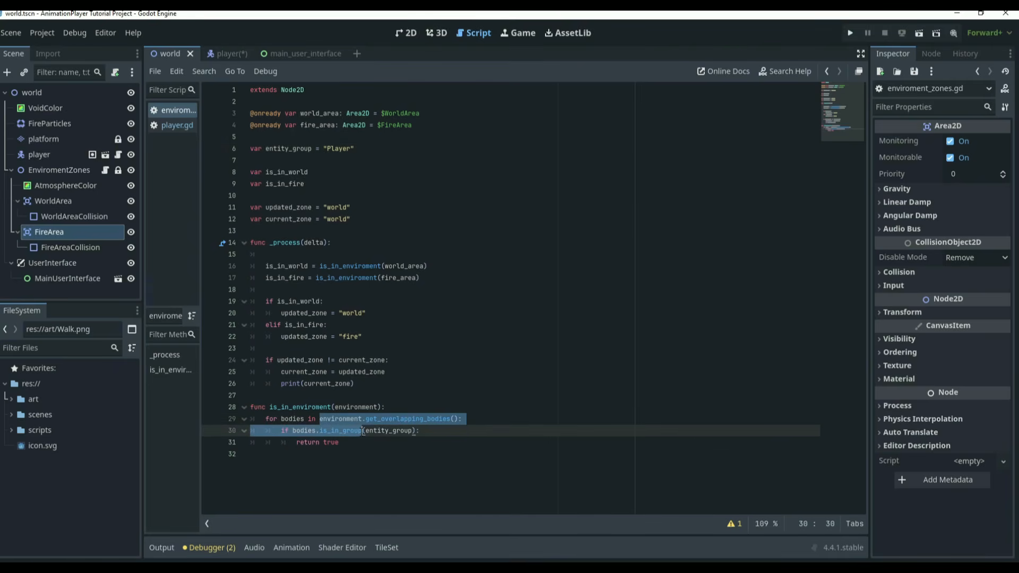
left_click(354, 444)
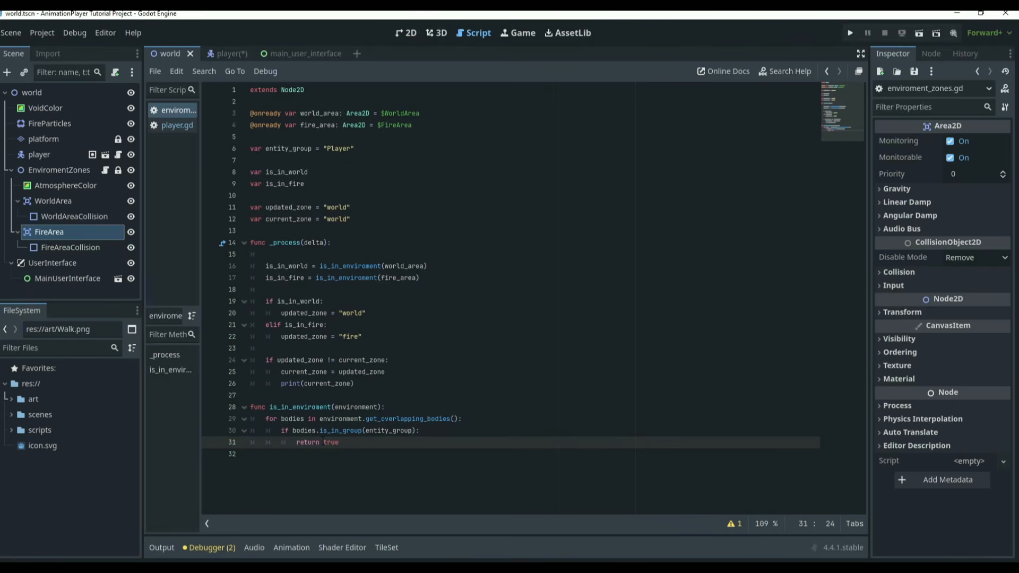
Step: Return to the 2D view and inspect the AtmosphereColor node's colour and its alpha value
left_click(404, 33)
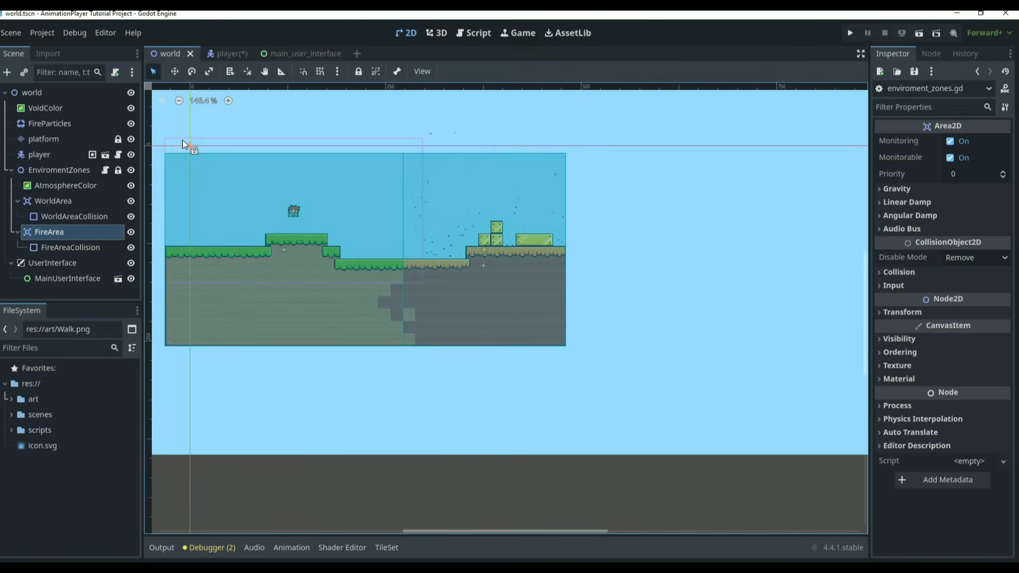
left_click(94, 185)
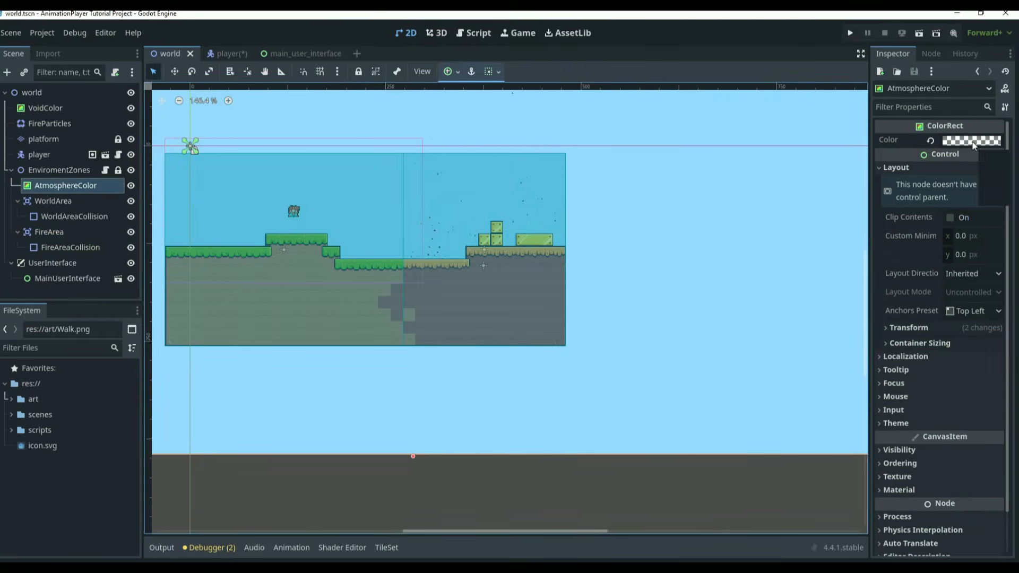
left_click(973, 141)
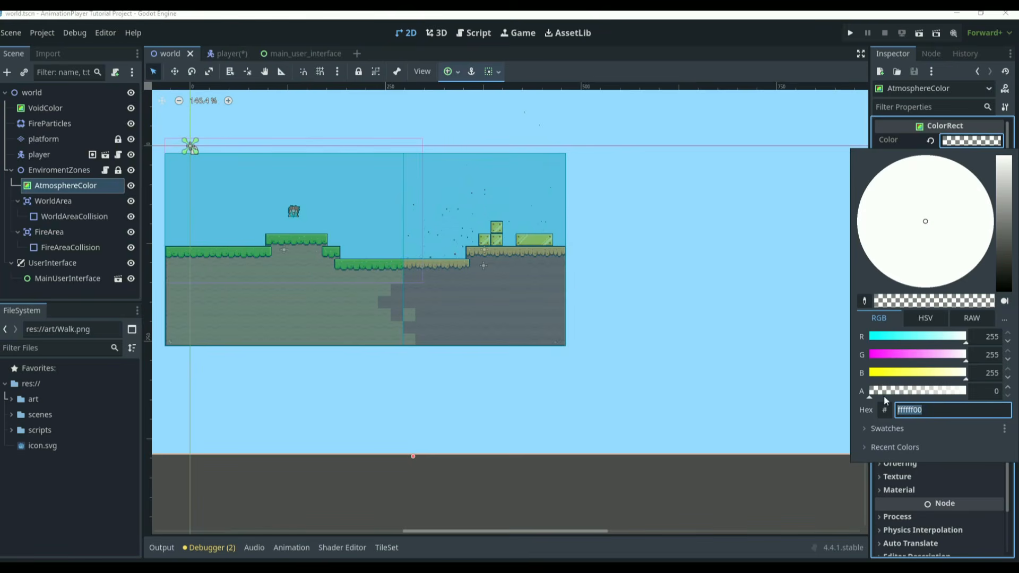
mouse_move(874, 395)
left_mouse_down()
mouse_move(938, 390)
mouse_move(862, 381)
left_mouse_up()
left_click(575, 225)
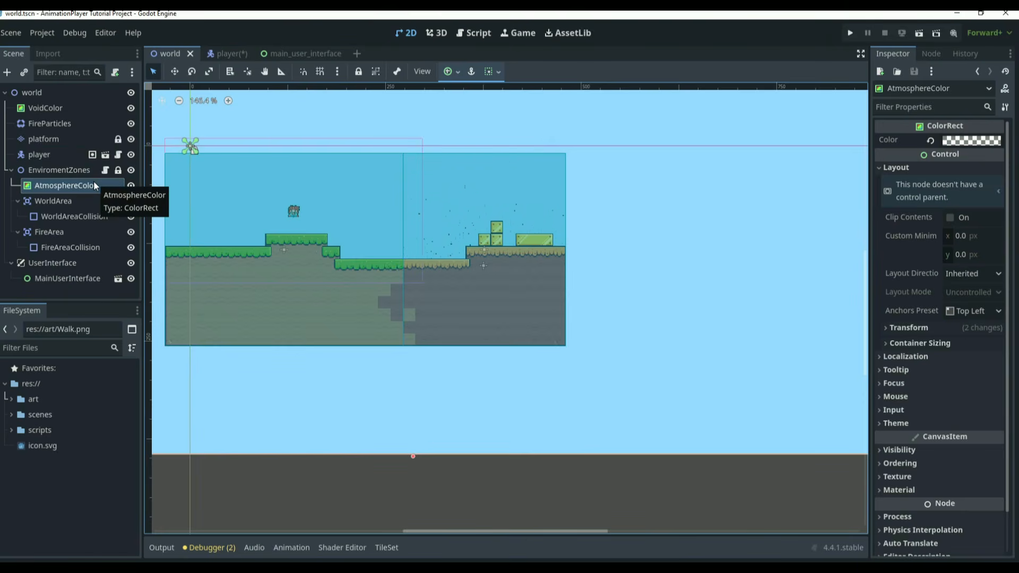
Step: Inspect the UserInterface and MainUserInterface nodes, and view the main_user_interface scene
left_click(58, 262)
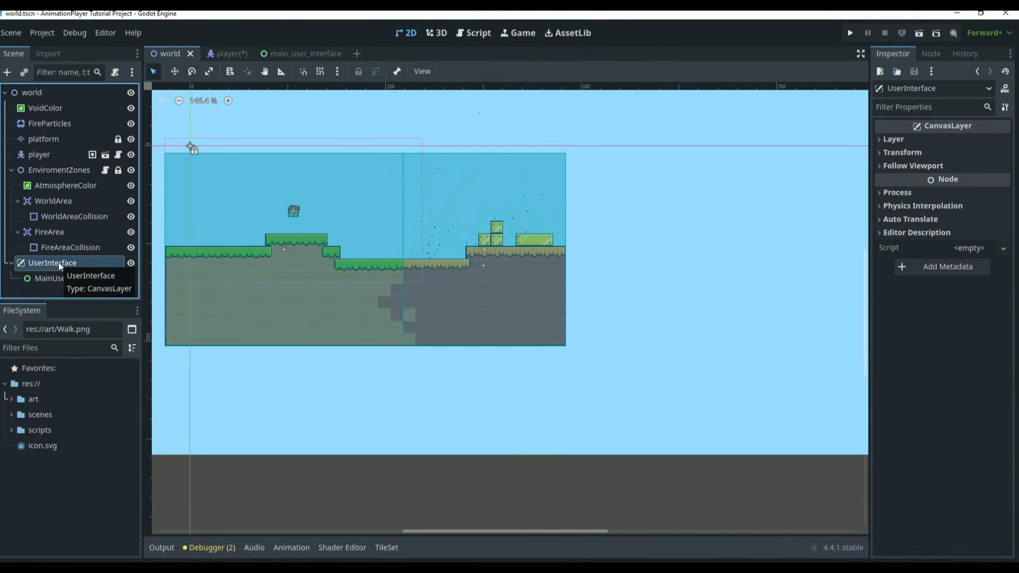
left_click(63, 279)
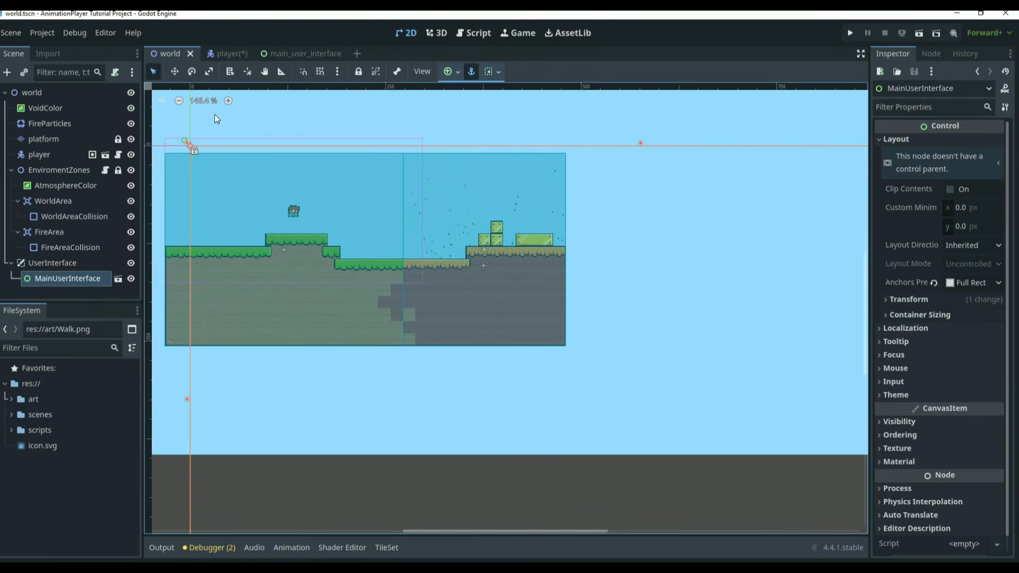
left_click(289, 53)
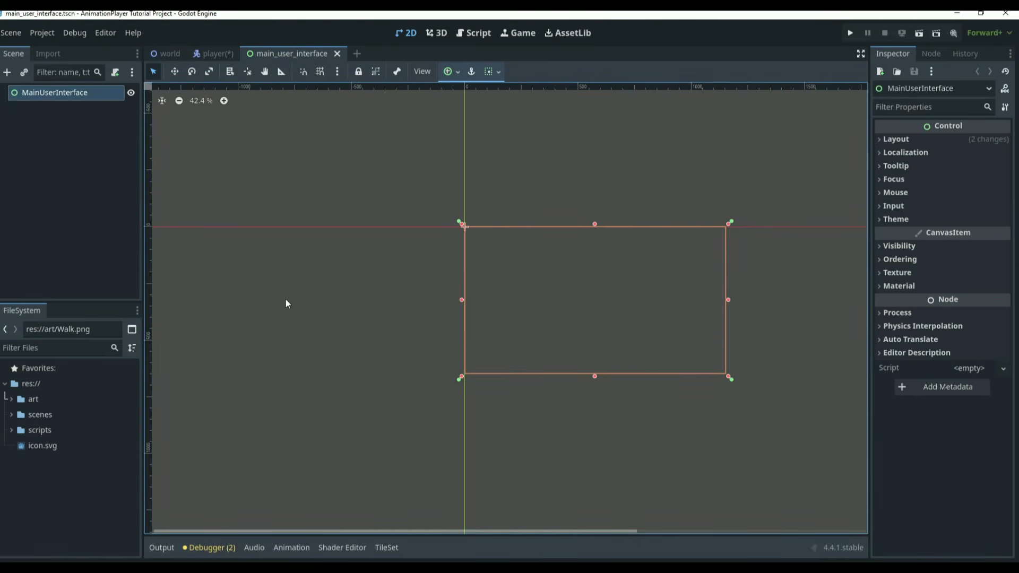
scroll(374, 199, "up", 1)
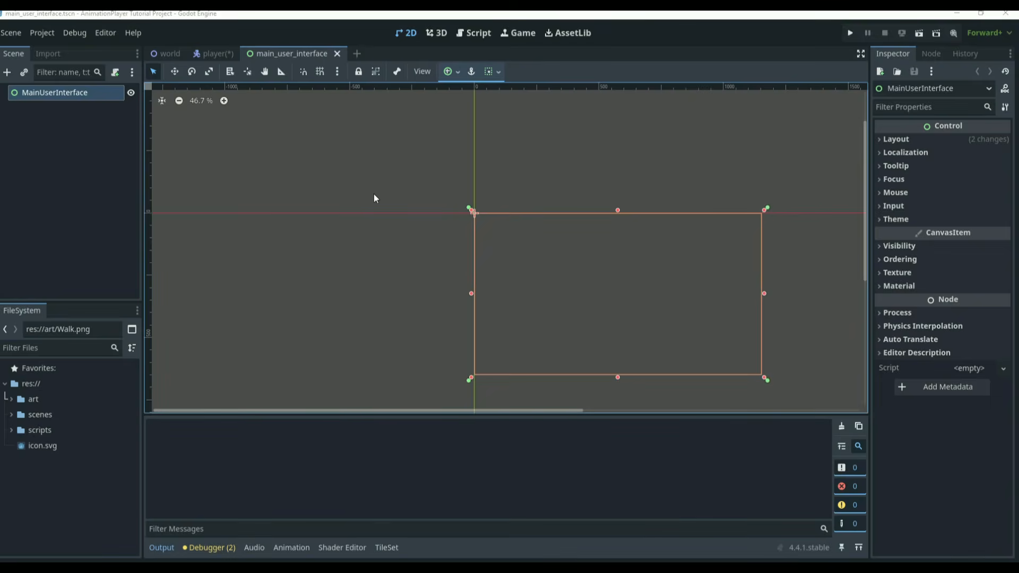
Step: Add an AnimationPlayer node under the player root in the player scene
left_click(207, 55)
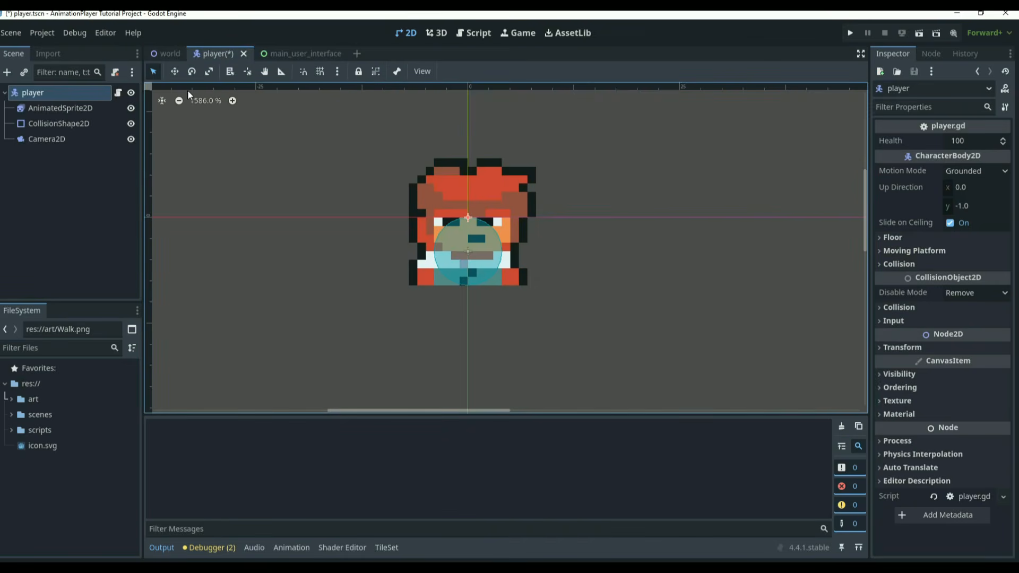
left_click(7, 73)
type("animation")
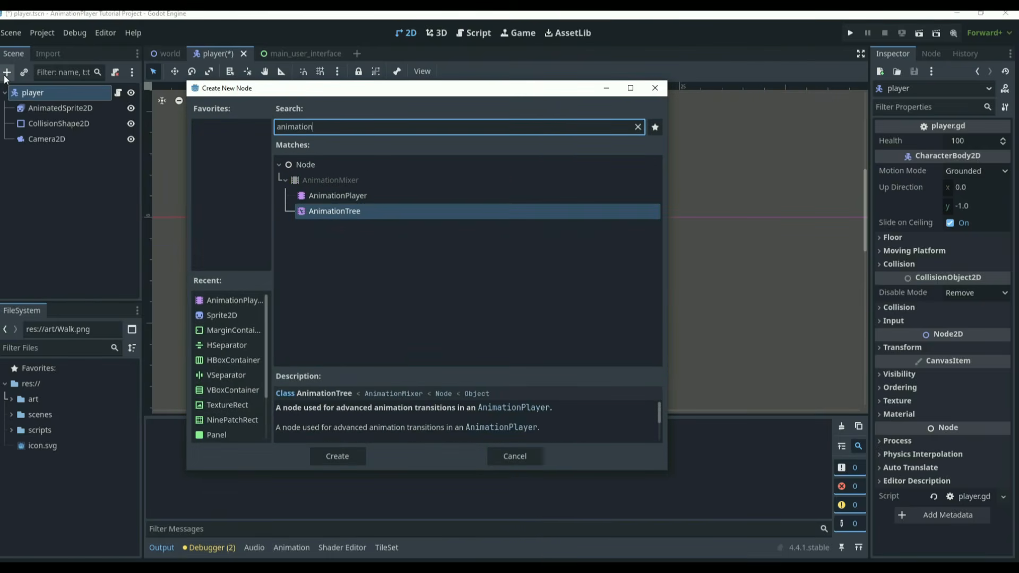
key("Up")
key("Return")
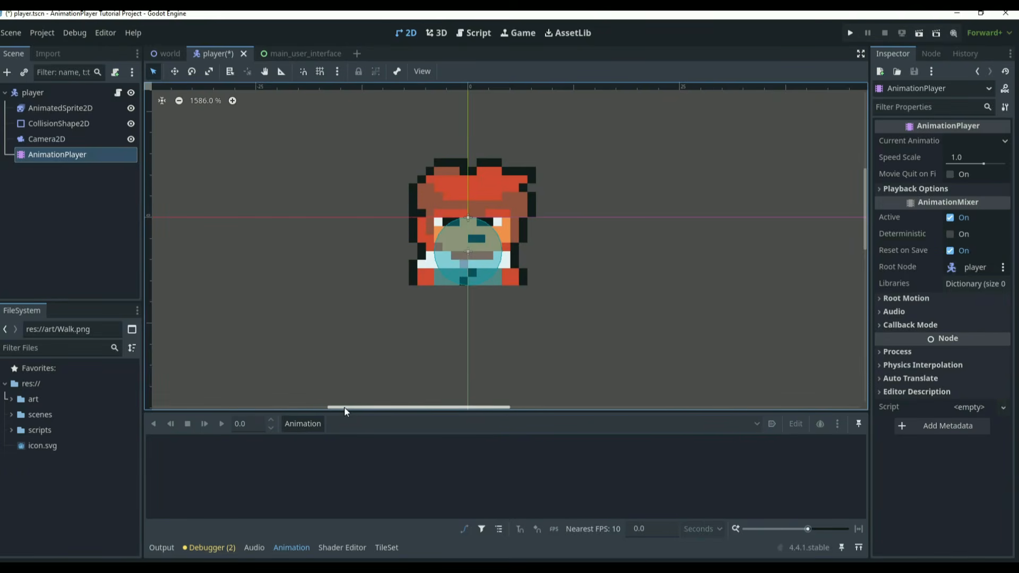
Step: Enlarge the animation editor area and create a new animation named walk
left_click_drag(343, 412, 350, 327)
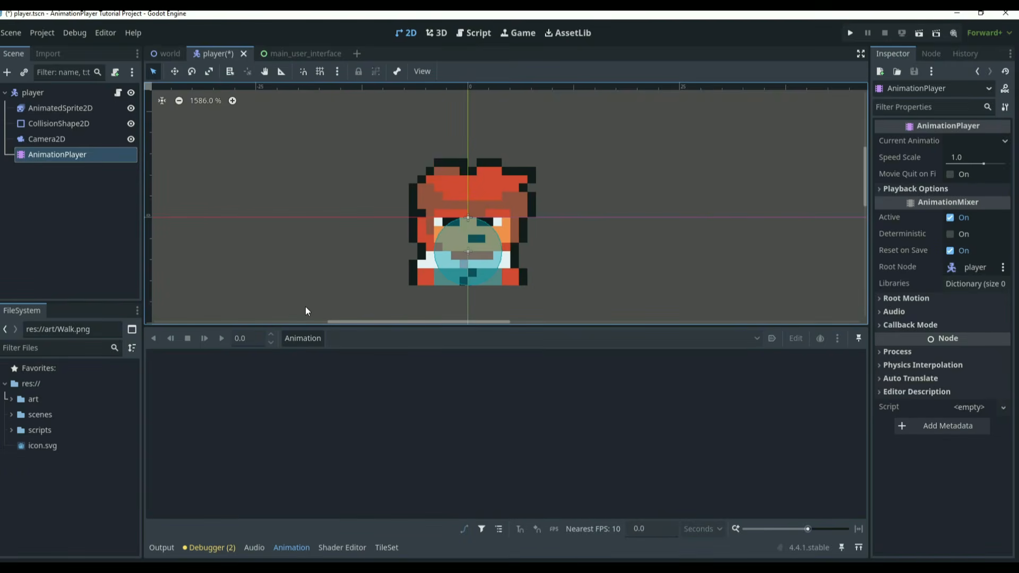
left_click(302, 340)
left_click(308, 355)
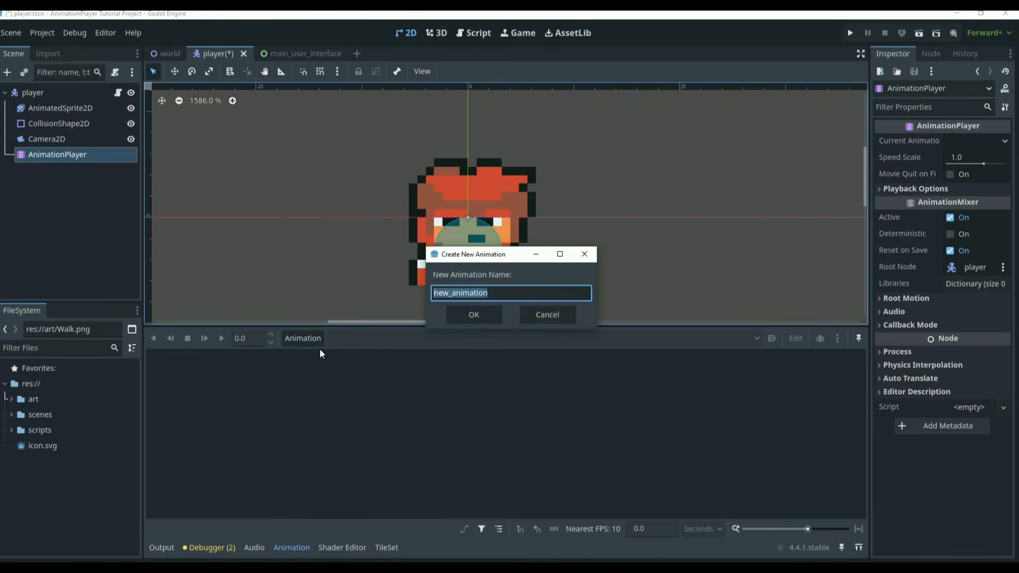
type("walk")
key("Return")
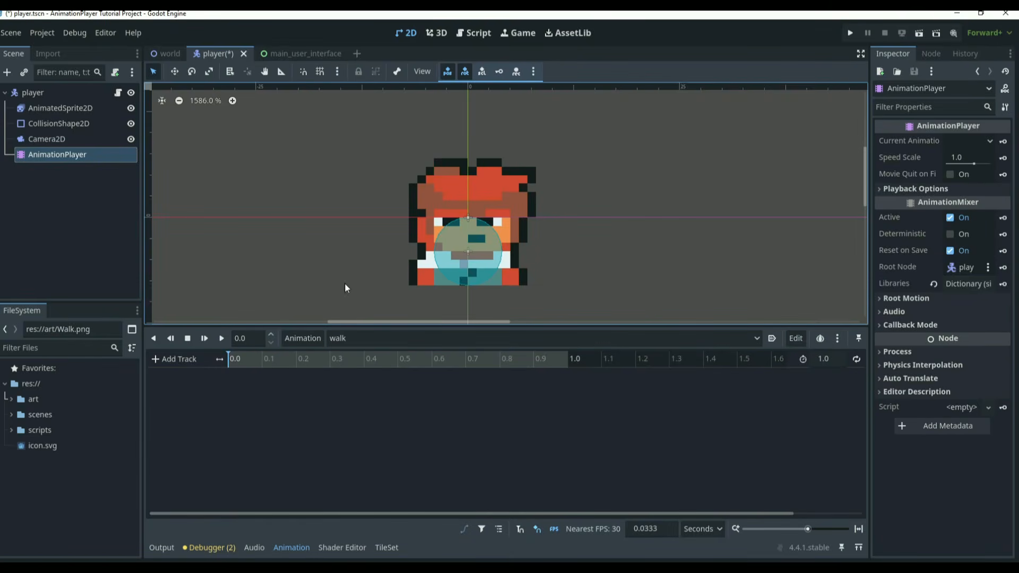
Step: Check the AnimatedSprite2D's transform properties and add a property track for its rotation to the walk animation
left_click(71, 109)
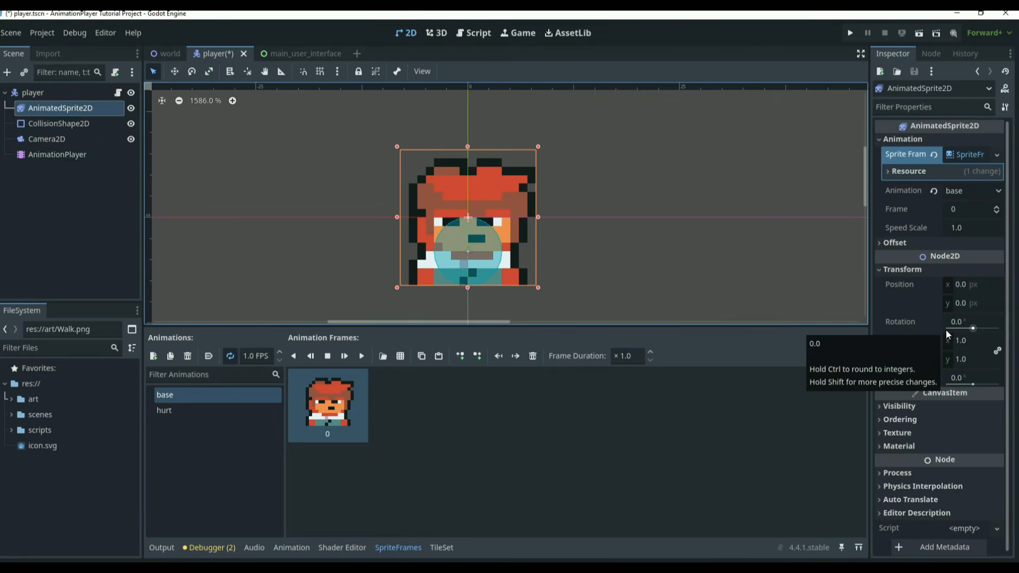
left_click(85, 157)
left_click(187, 361)
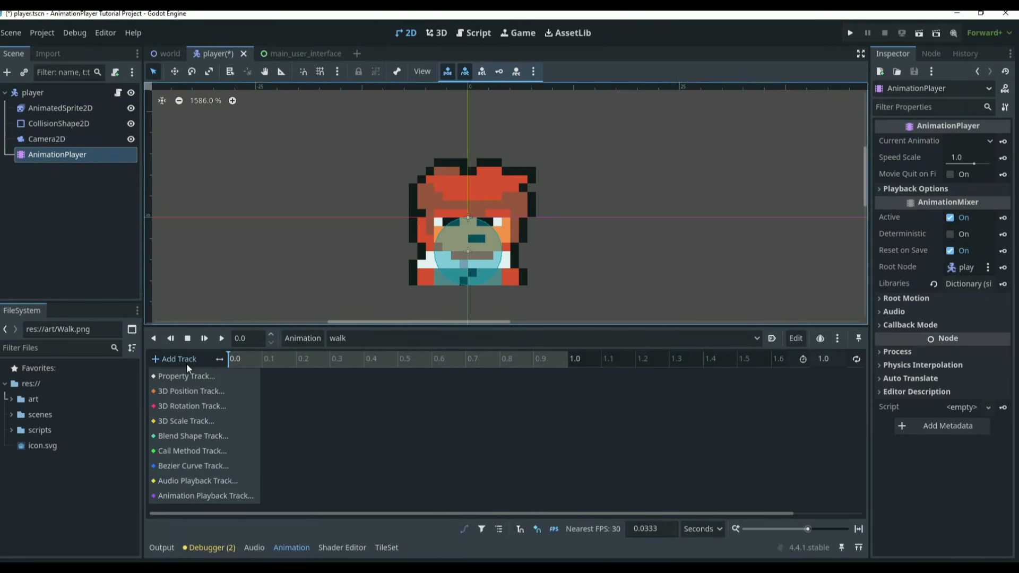
left_click(186, 377)
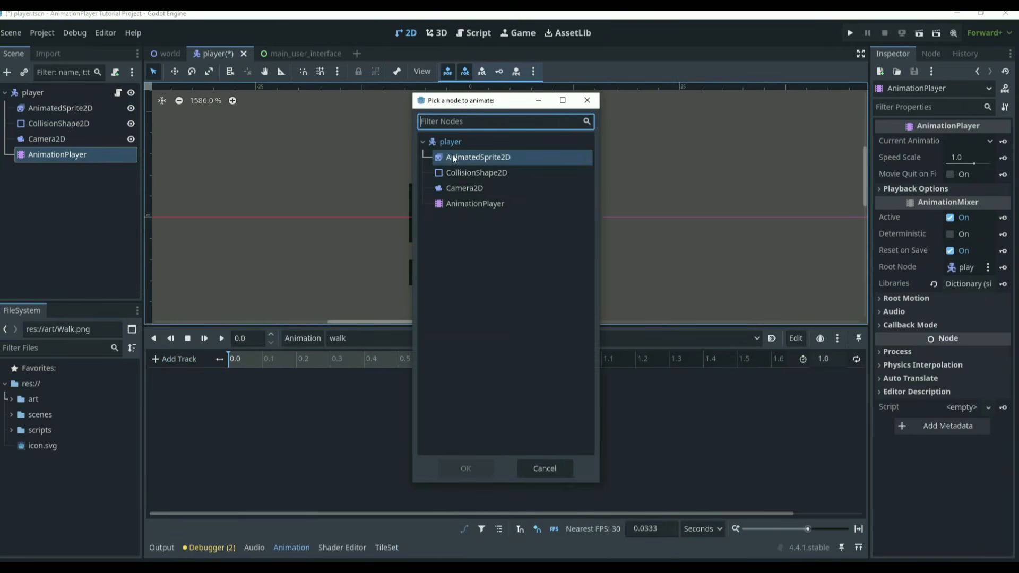
double_click(473, 159)
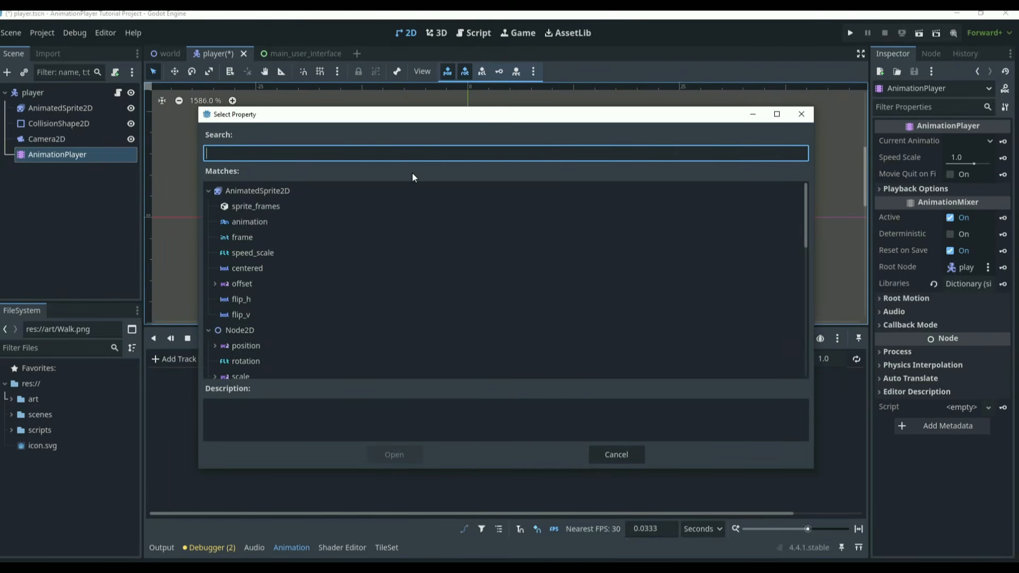
type("rot")
key("Return")
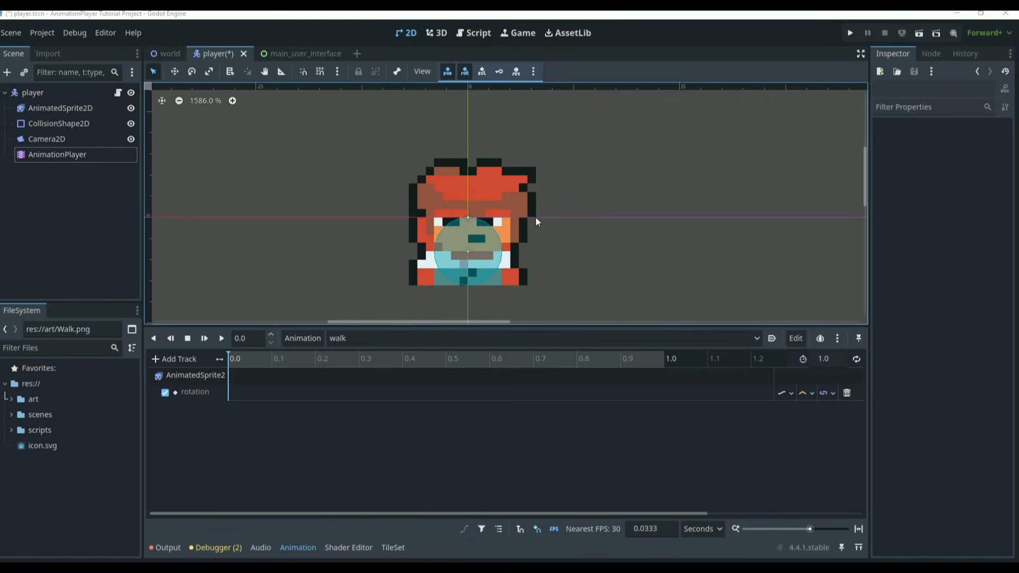
Step: Insert a key on the AnimatedSprite2D rotation track and move it to time 0.0
right_click(236, 391)
left_click(247, 397)
left_click(244, 392)
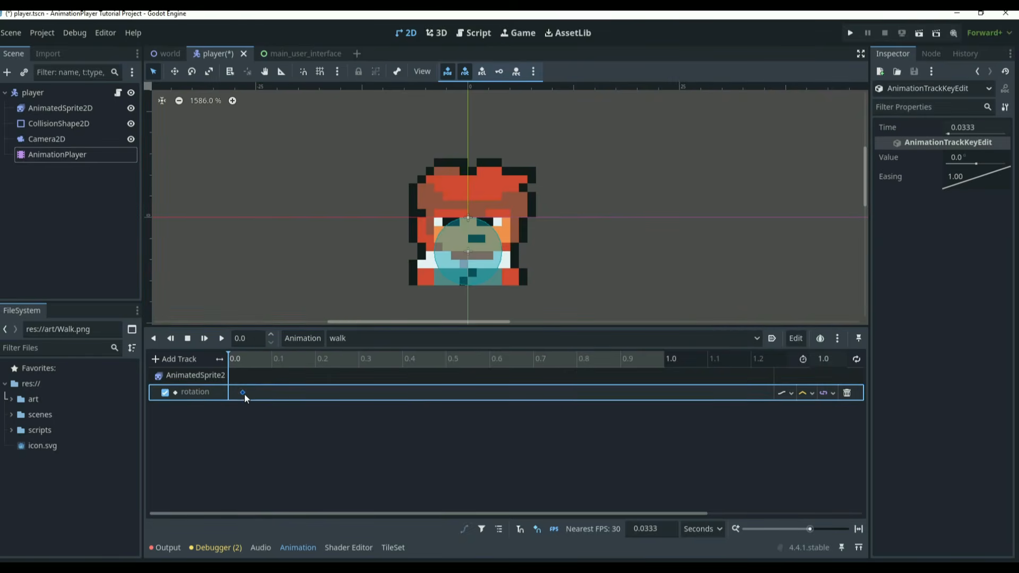
left_click(960, 158)
left_click(956, 256)
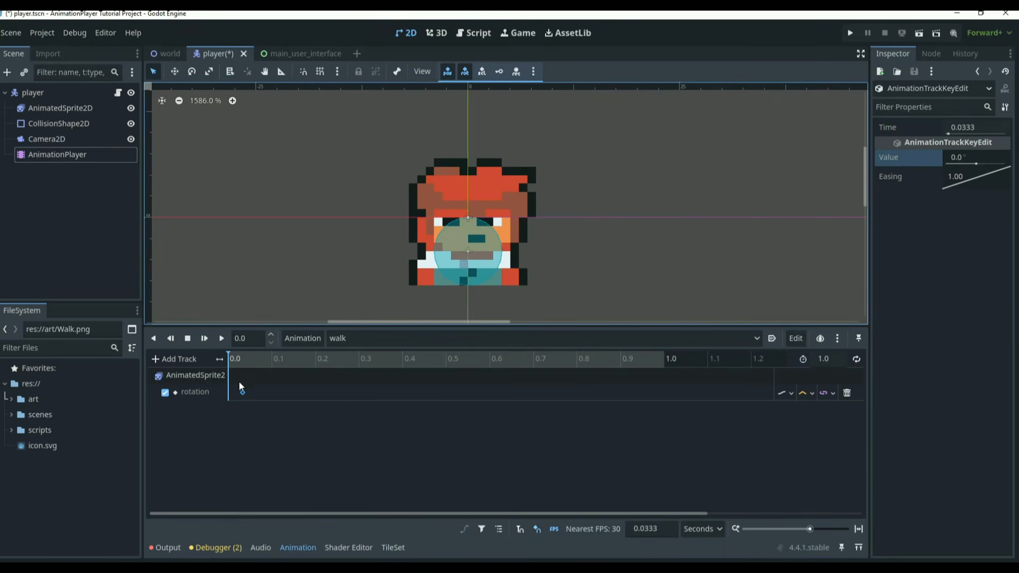
left_click_drag(242, 393, 231, 394)
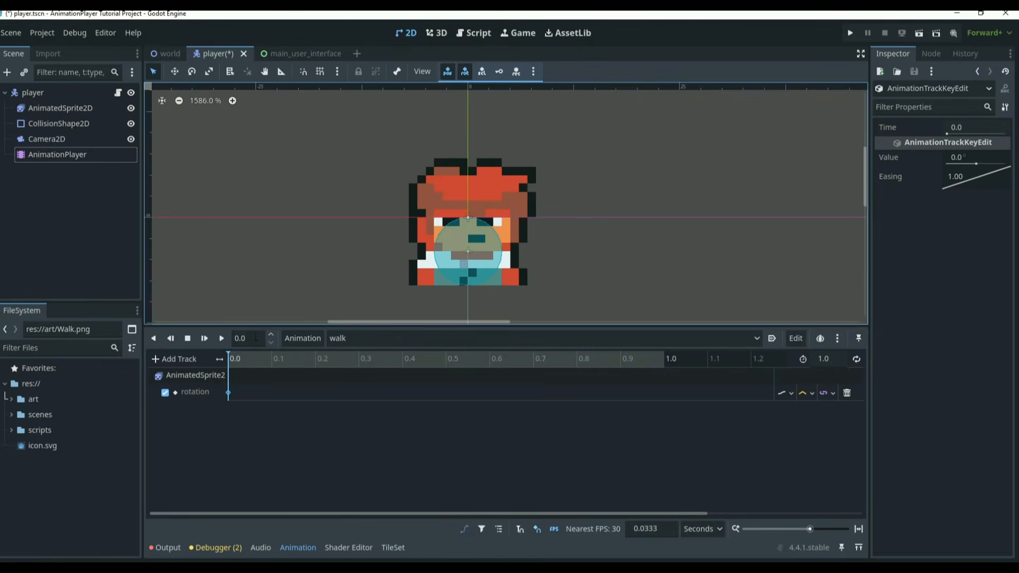
Step: Move the animation position to 0.1 seconds and set the AnimatedSprite2D's rotation to -5 degrees
left_click(255, 338)
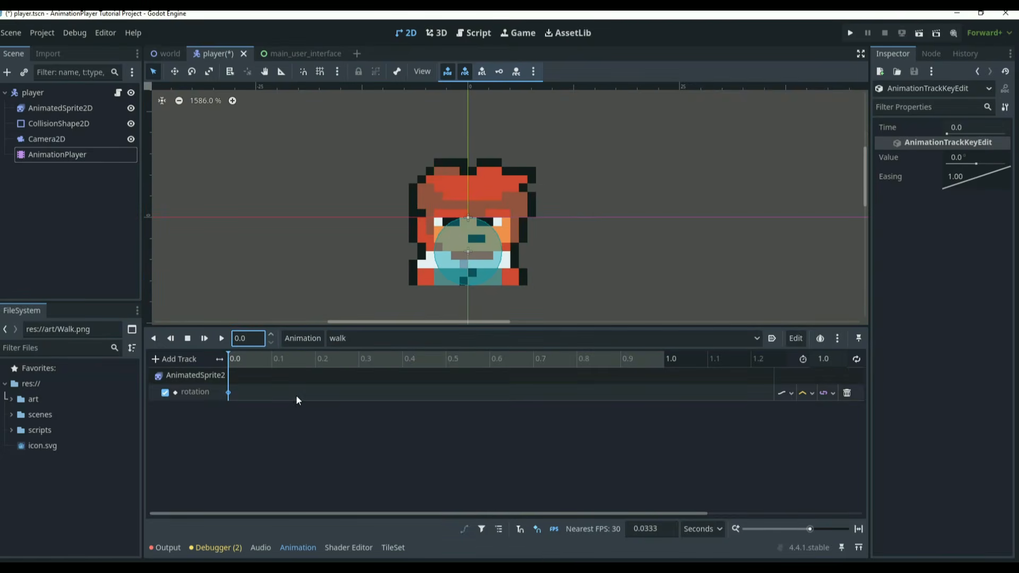
key("BackSpace")
type("1")
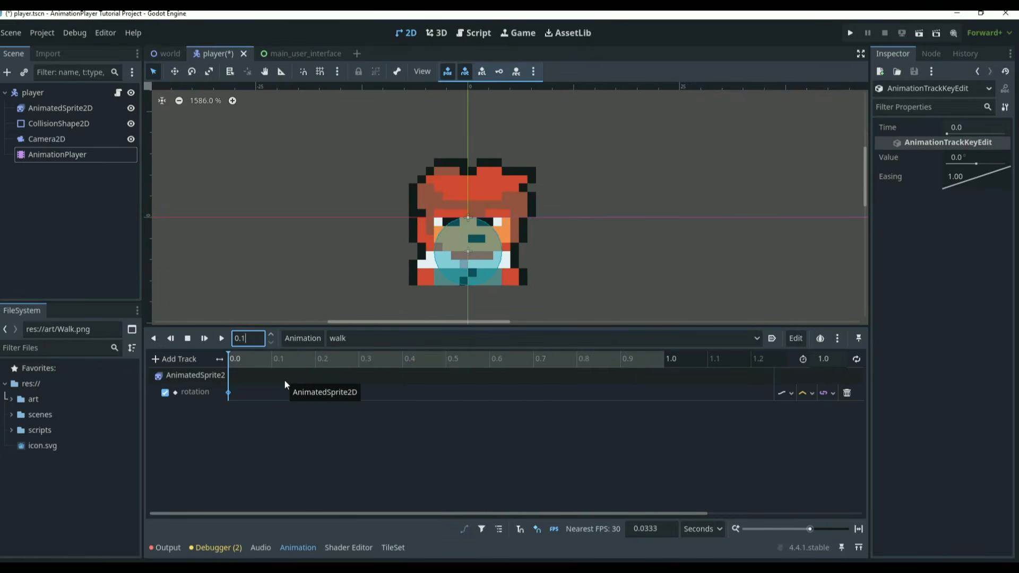
key("Return")
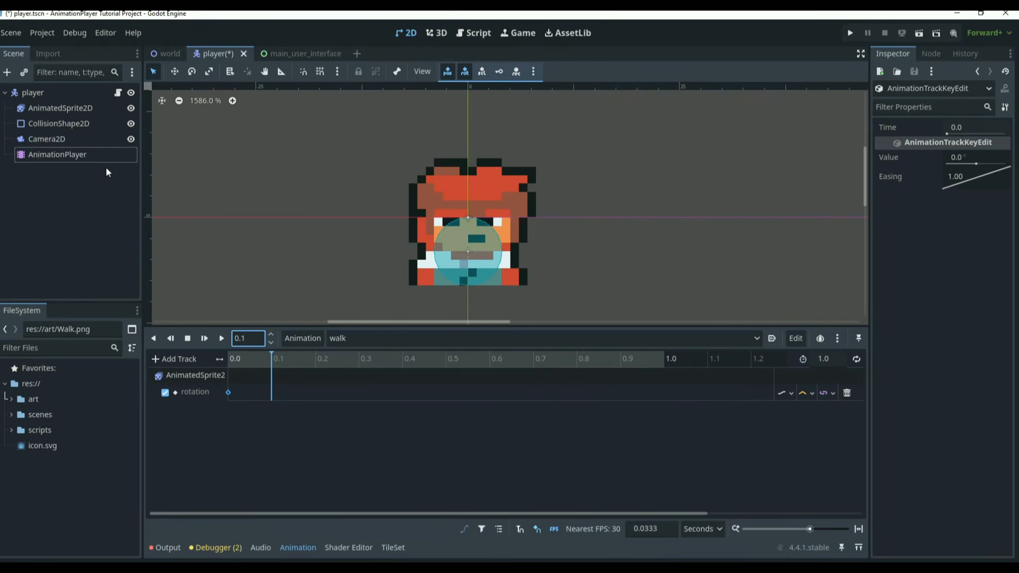
left_click(65, 108)
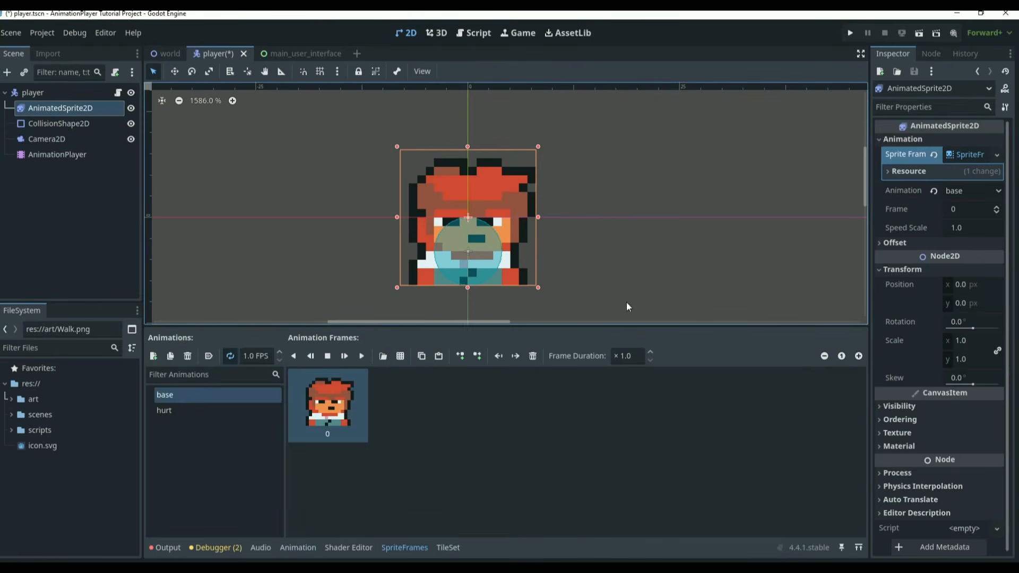
scroll(980, 293, "down", 1)
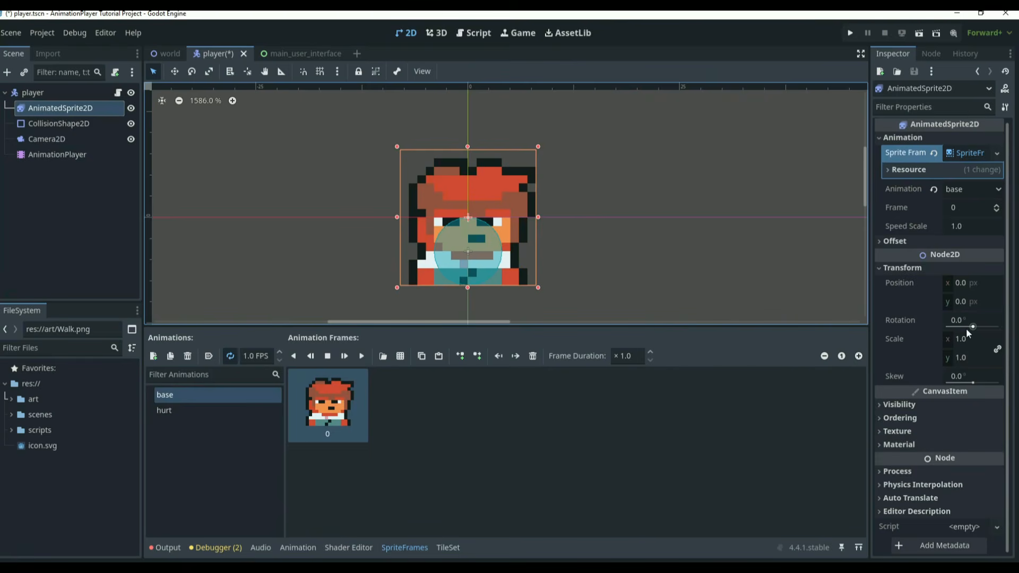
scroll(504, 222, "up", 2)
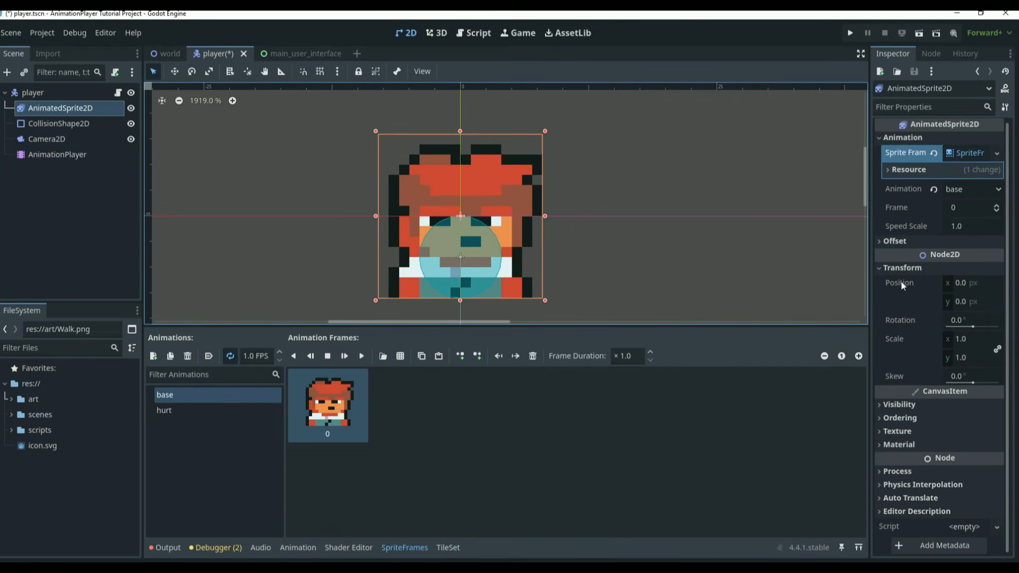
left_click(962, 321)
type("-5")
key("Return")
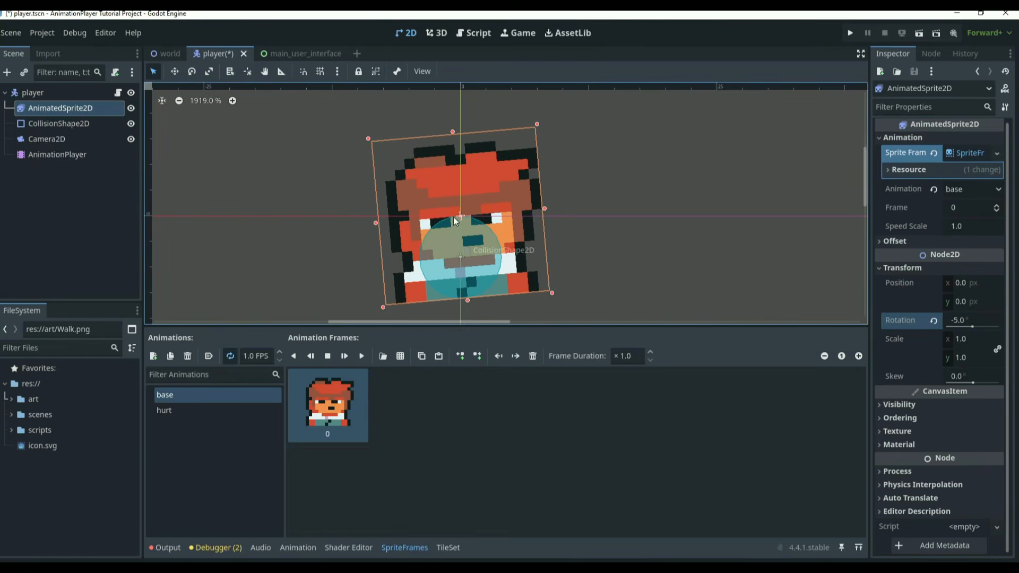
Step: Return to the walk animation and key the AnimatedSprite2D's current rotation at 0.1 seconds
scroll(593, 268, "down", 1)
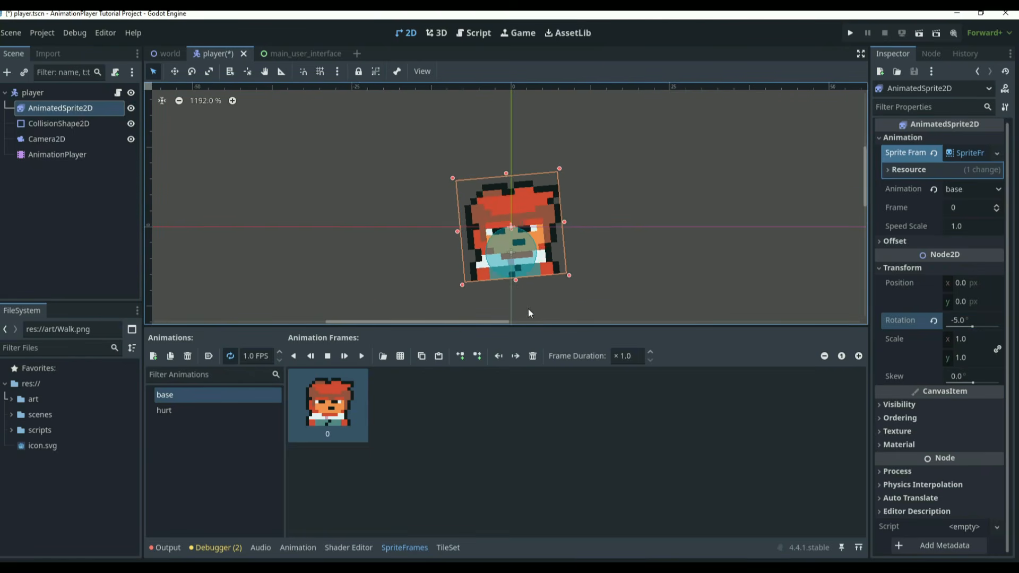
scroll(555, 186, "up", 2)
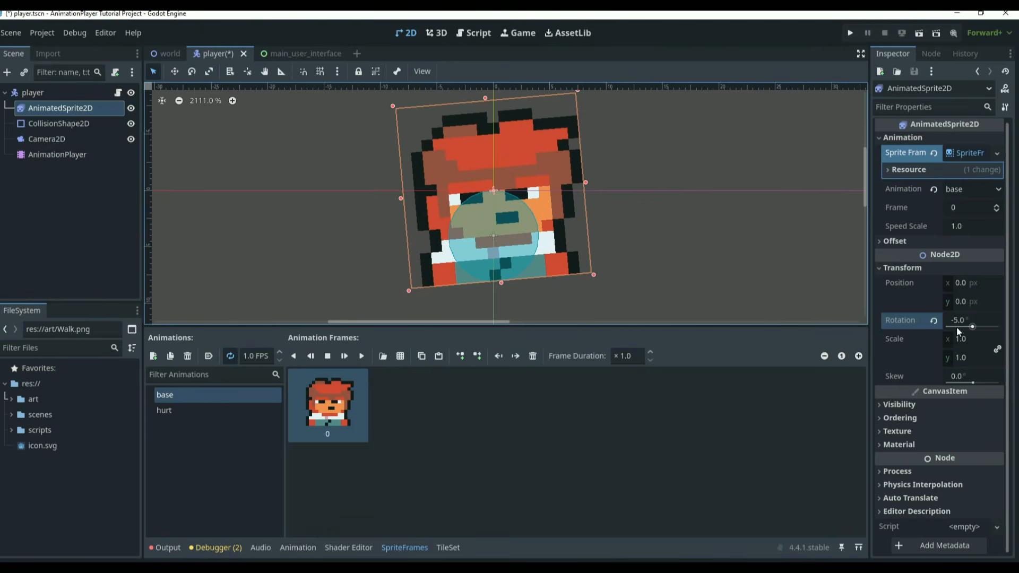
left_click(301, 548)
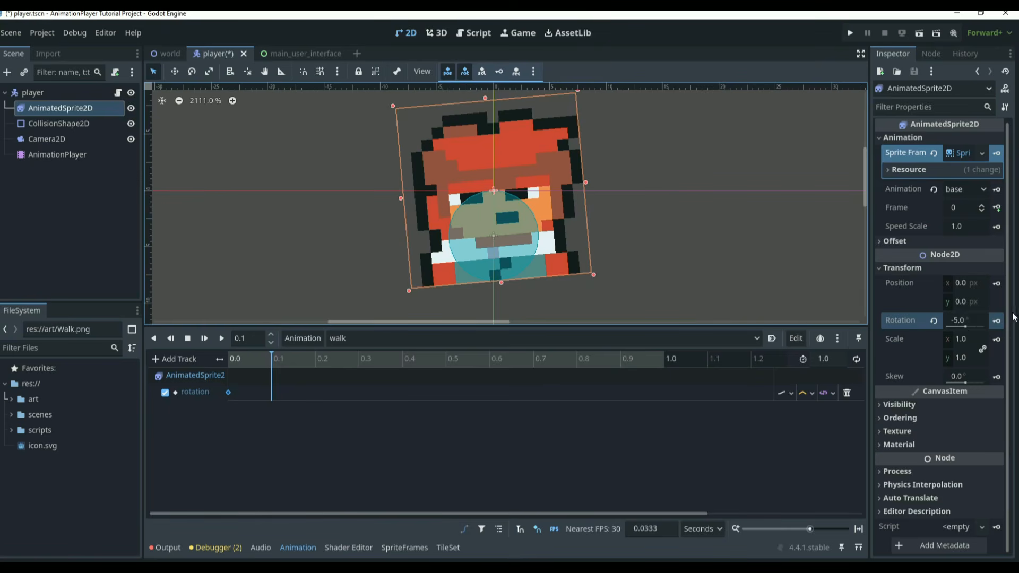
left_click(998, 321)
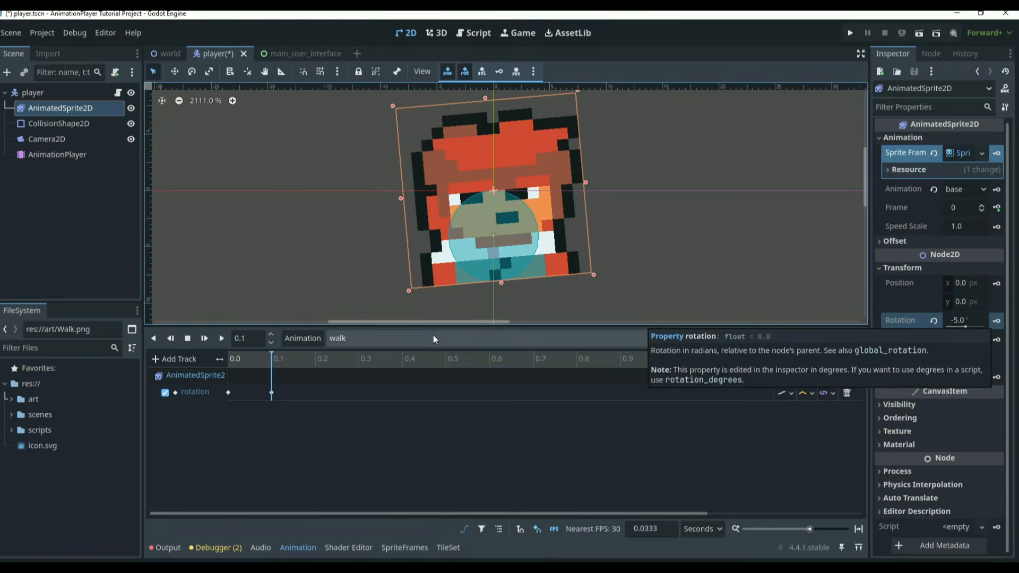
Step: Check the rotation key at 0.1 seconds and preview the walk animation by scrubbing and playing it from the start
left_click_drag(272, 364, 282, 366)
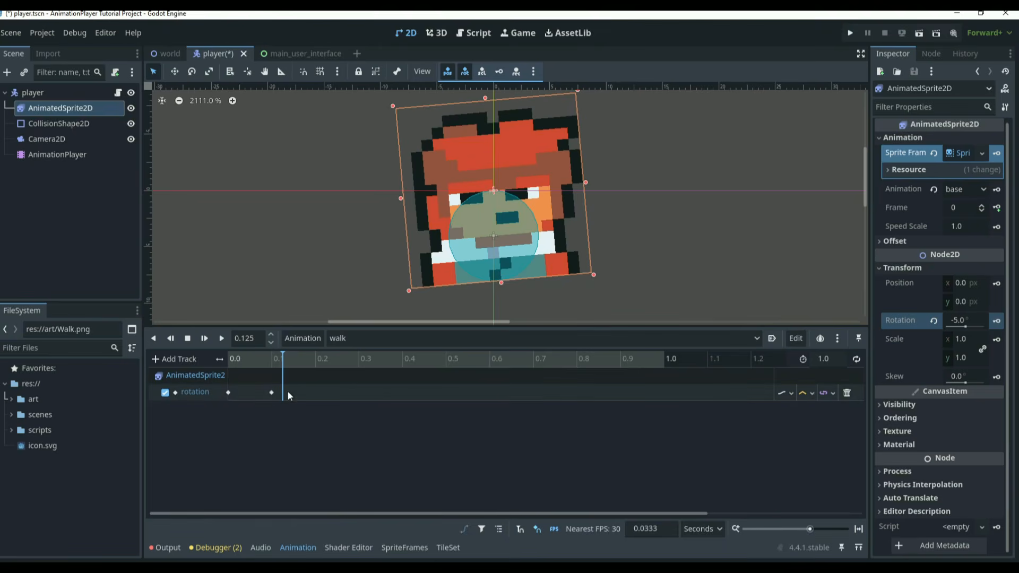
left_click(271, 393)
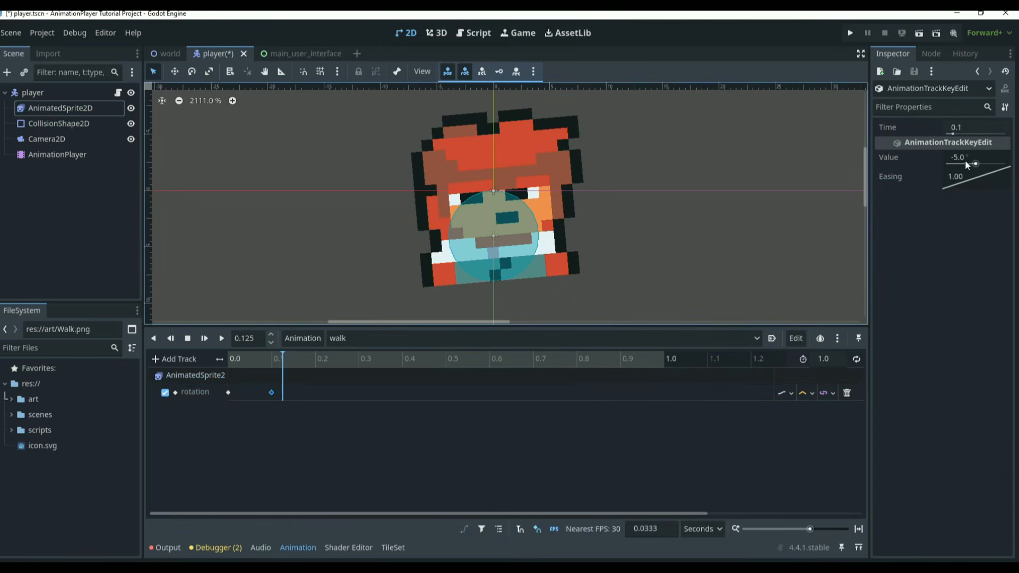
left_click_drag(277, 361, 218, 359)
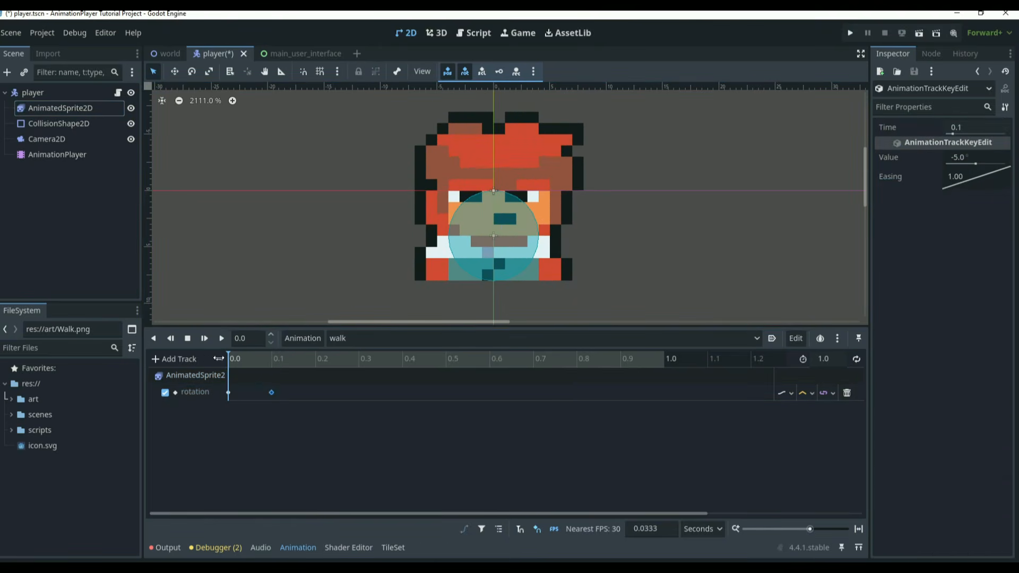
scroll(412, 253, "down", 1)
scroll(378, 238, "up", 1)
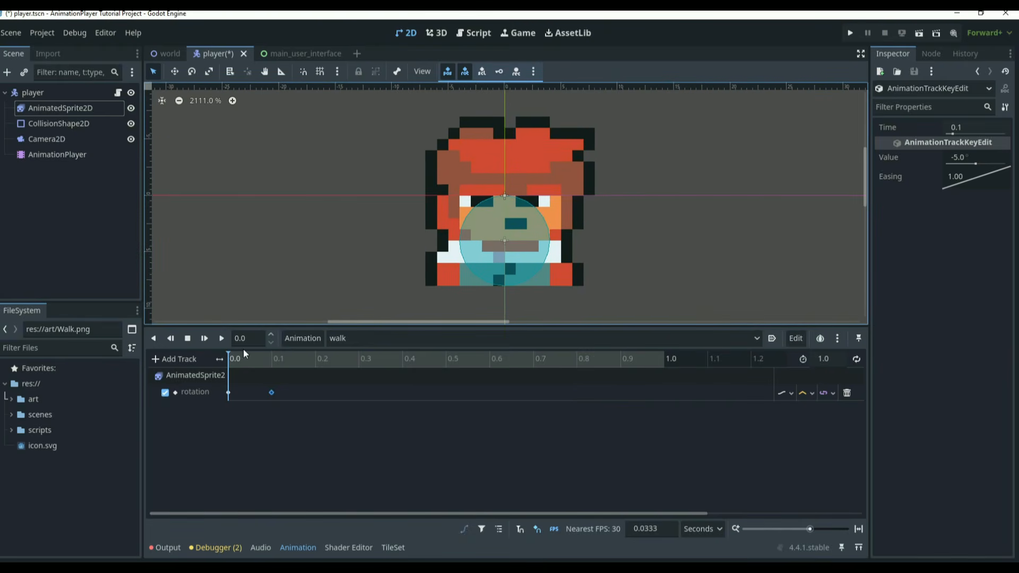
left_click(222, 338)
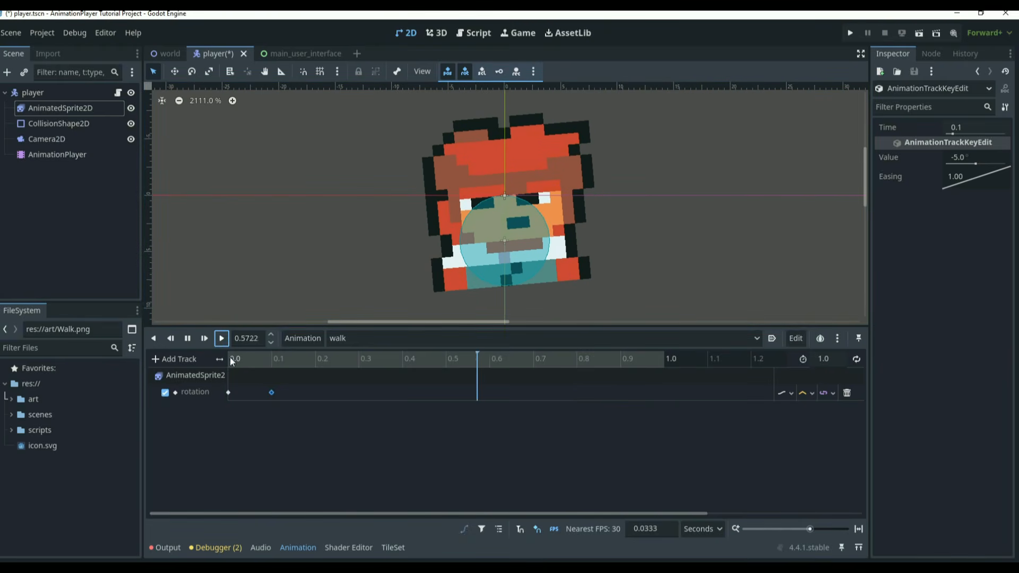
left_click_drag(665, 361, 159, 374)
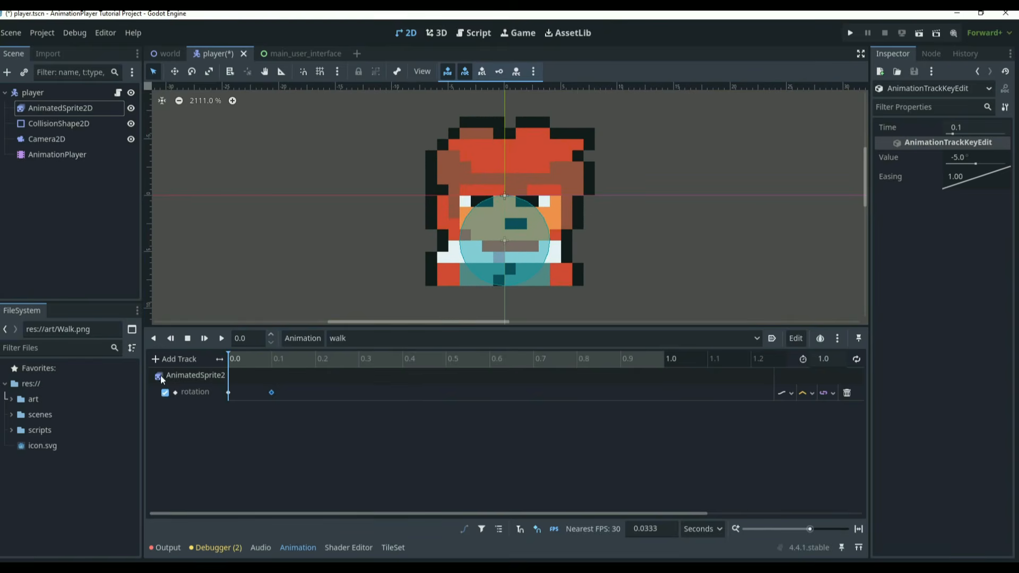
left_click(219, 340)
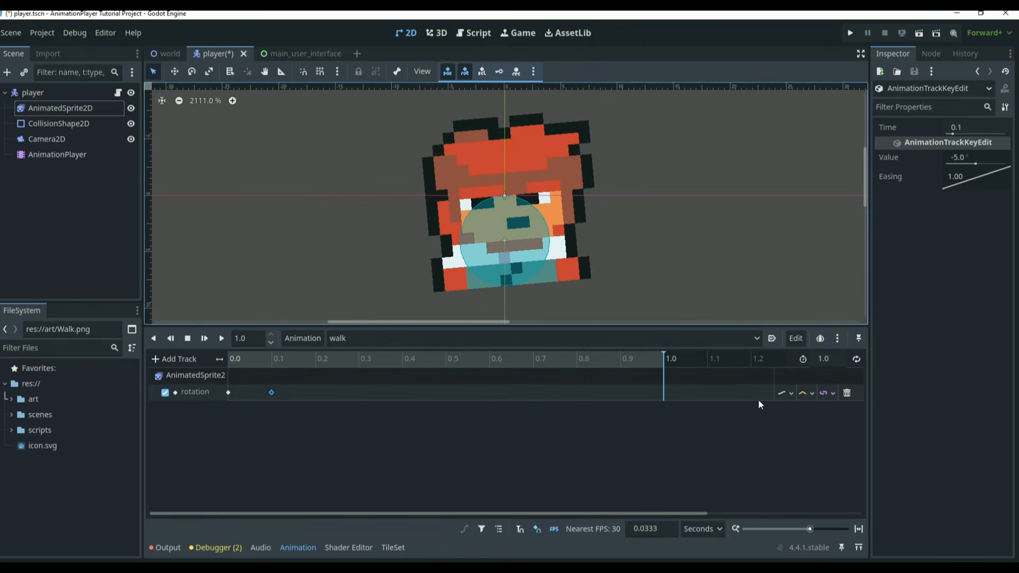
left_click_drag(679, 359, 228, 380)
Step: Try the Discrete update mode on the rotation track, then restore Continuous and scrub through the first keys
left_click(791, 394)
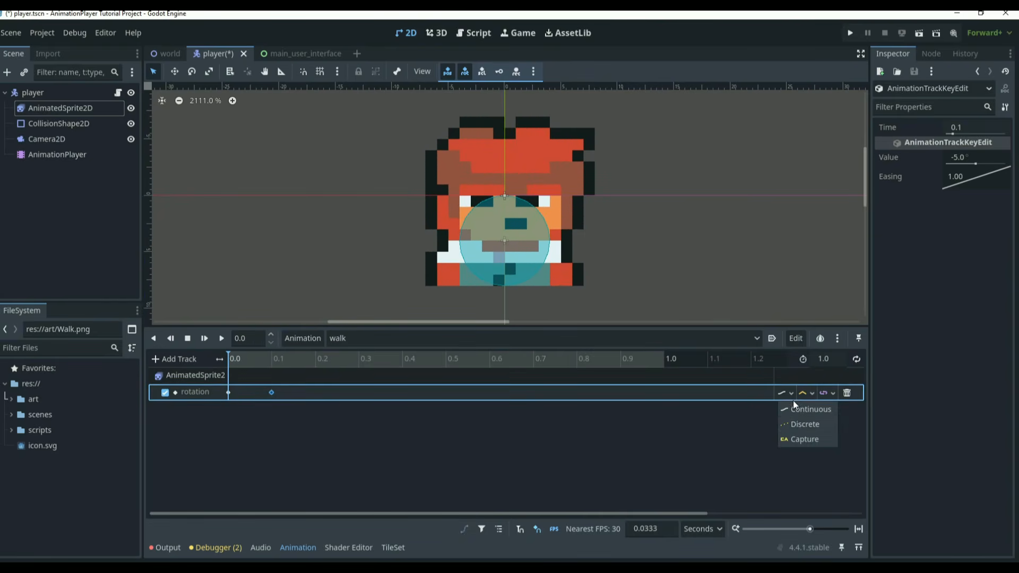
left_click(784, 424)
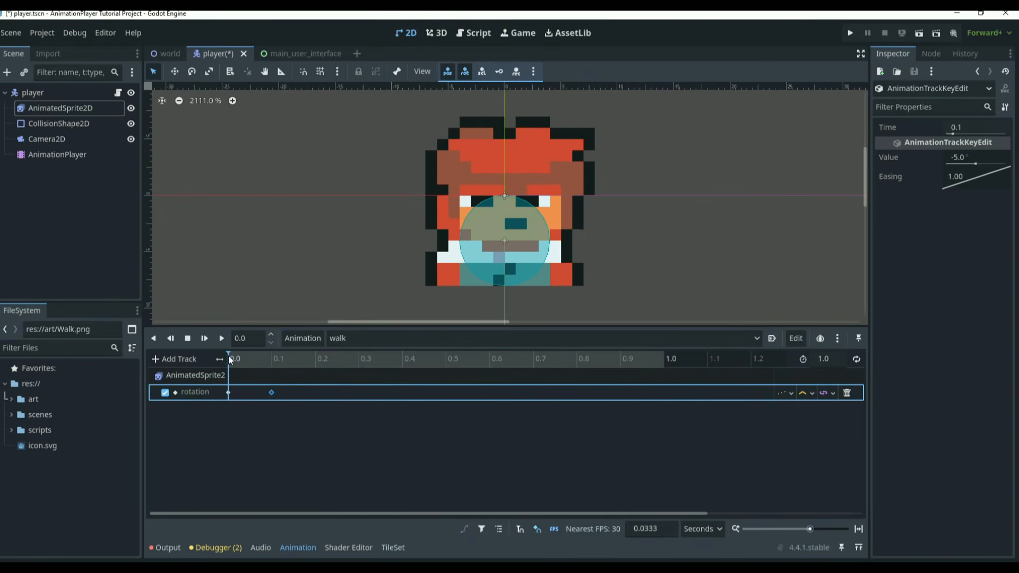
left_click_drag(228, 356, 199, 378)
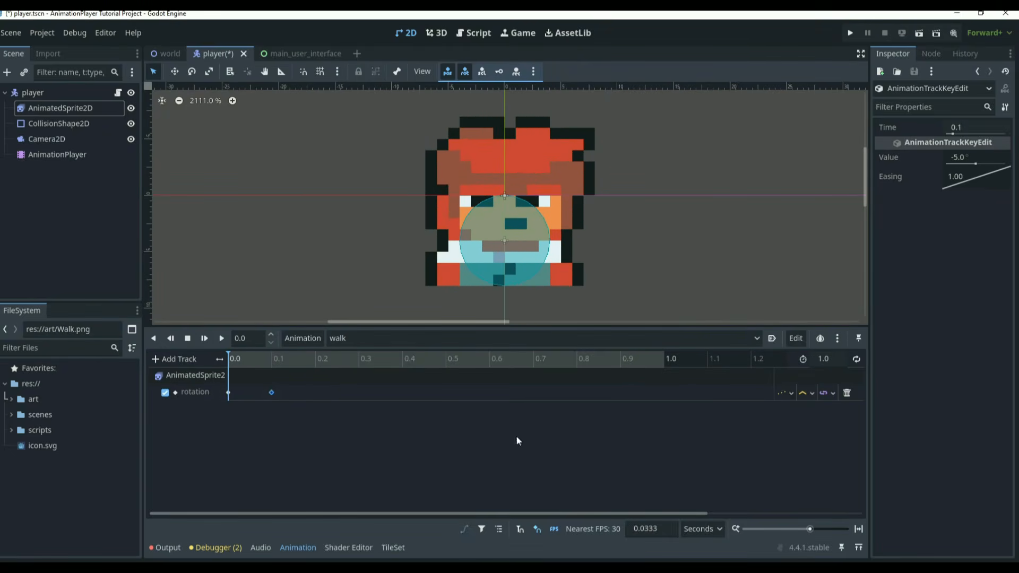
left_click(786, 392)
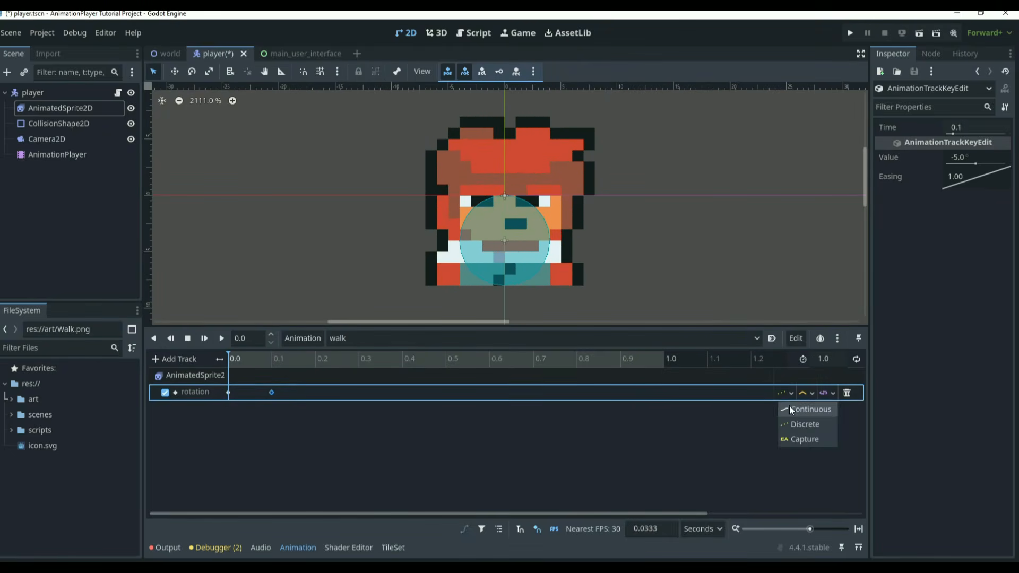
left_click(787, 420)
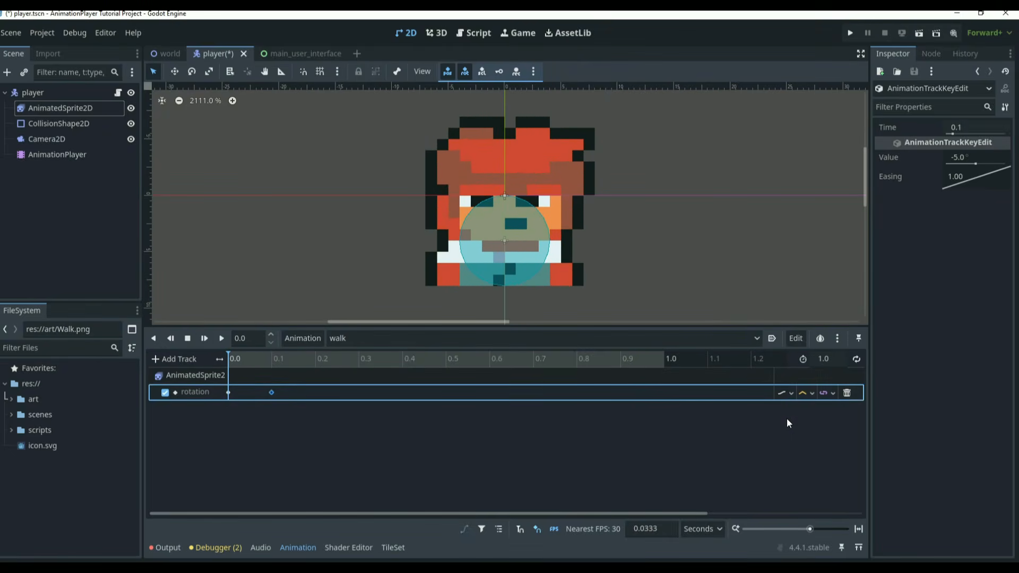
left_click(228, 362)
left_click_drag(239, 361, 304, 387)
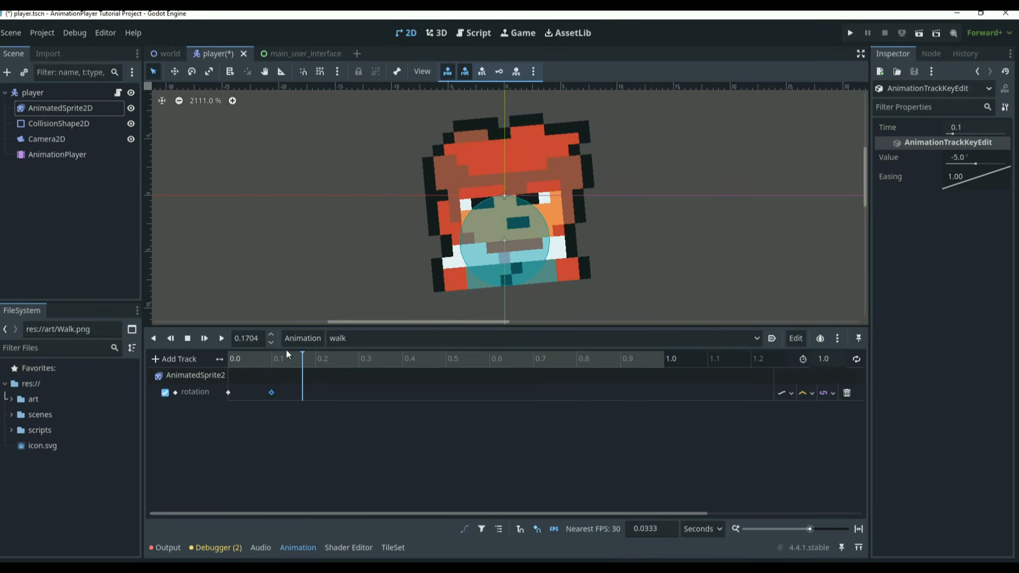
Step: Move the animation position to 0.2 seconds and insert a rotation key there
left_click(256, 338)
type("0")
key("BackSpace")
type("3")
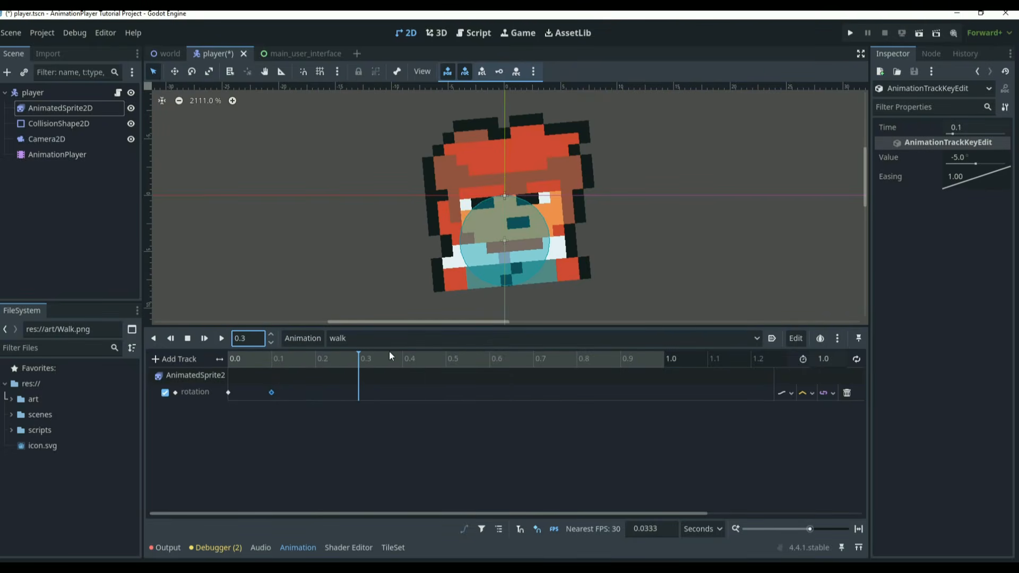
key("BackSpace")
type("2")
key("Return")
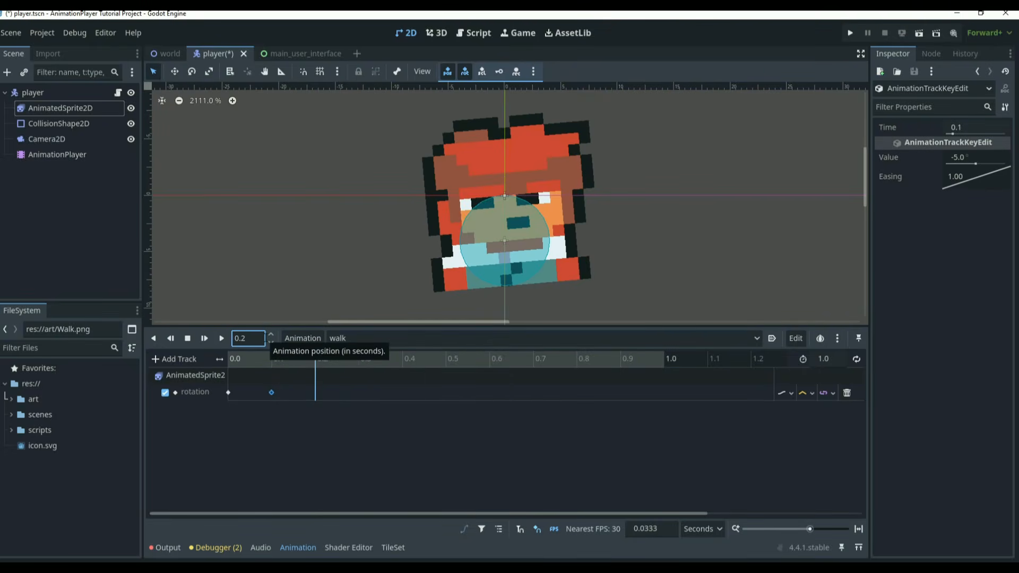
right_click(323, 392)
left_click(334, 400)
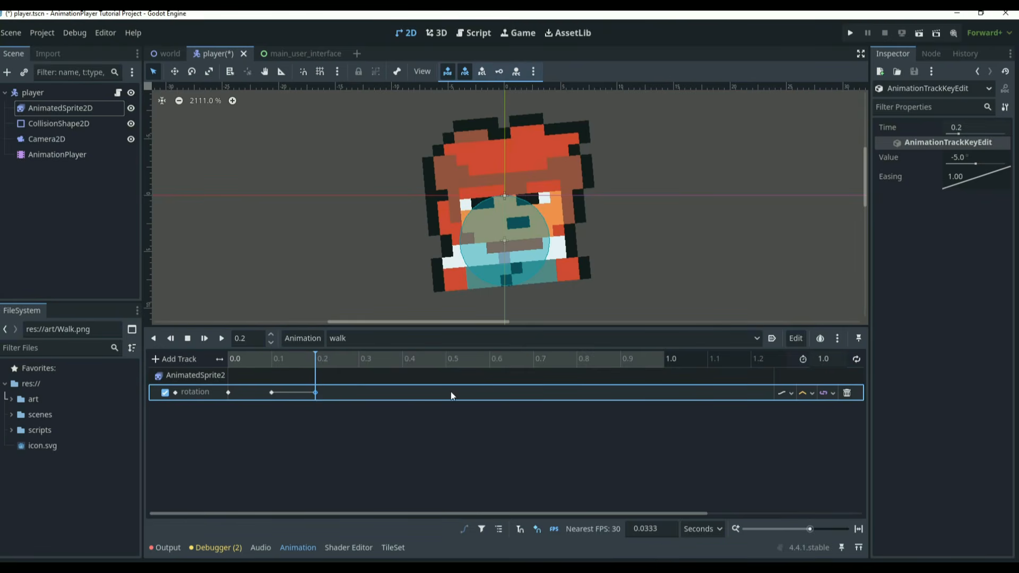
Step: Set the 0.2-second rotation key's value to 0 degrees and play the walk animation from the start
left_click(975, 158)
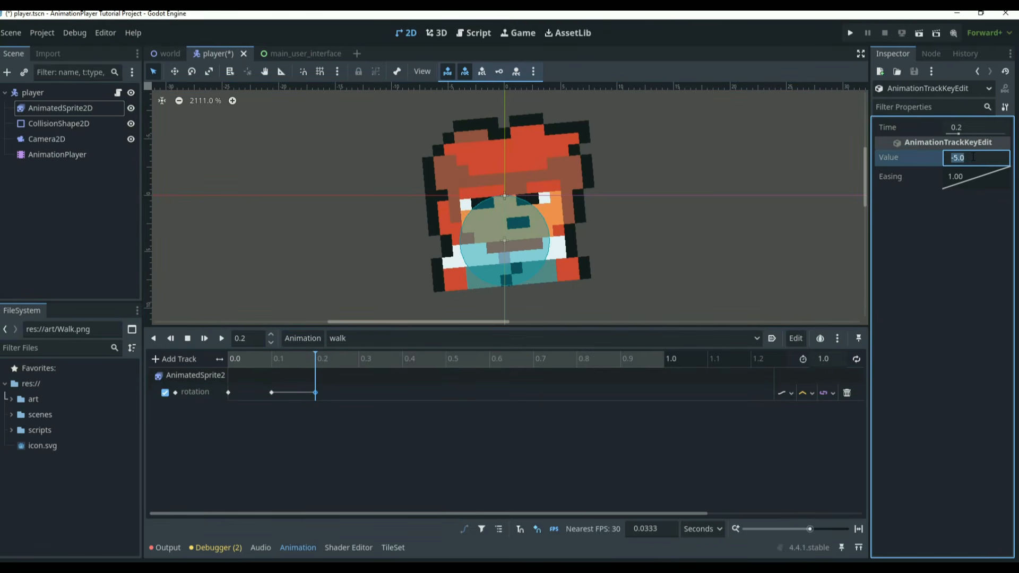
type("0")
key("Return")
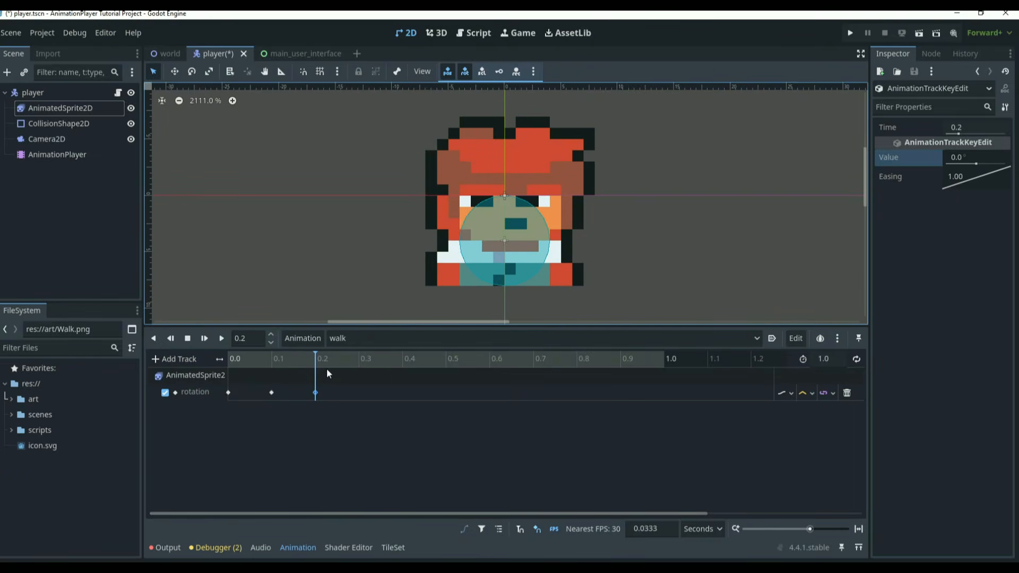
left_click_drag(316, 361, 226, 357)
left_click(222, 343)
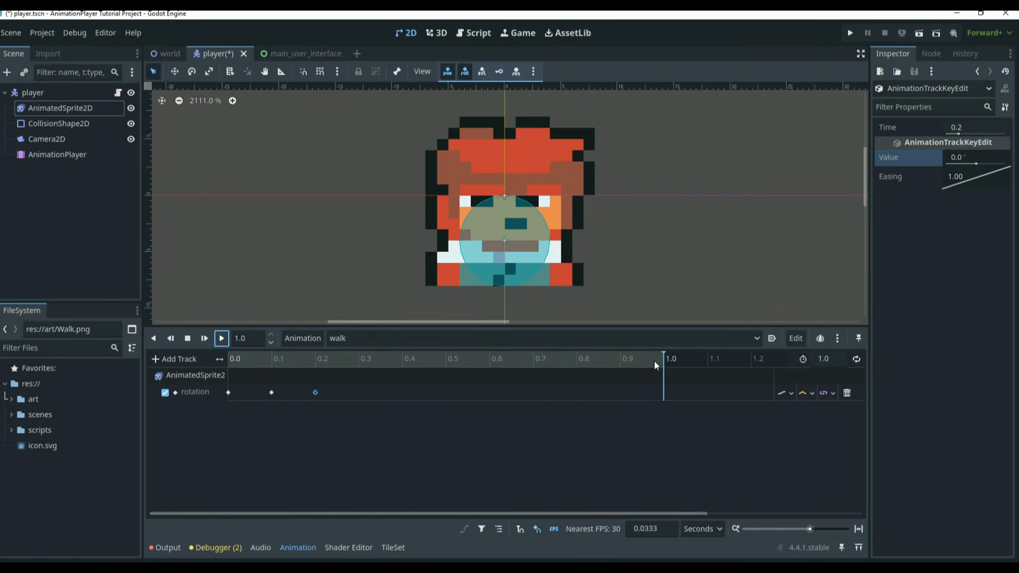
Step: Move the playhead to about 0.3 seconds and insert another rotation key there
left_click_drag(654, 365, 359, 391)
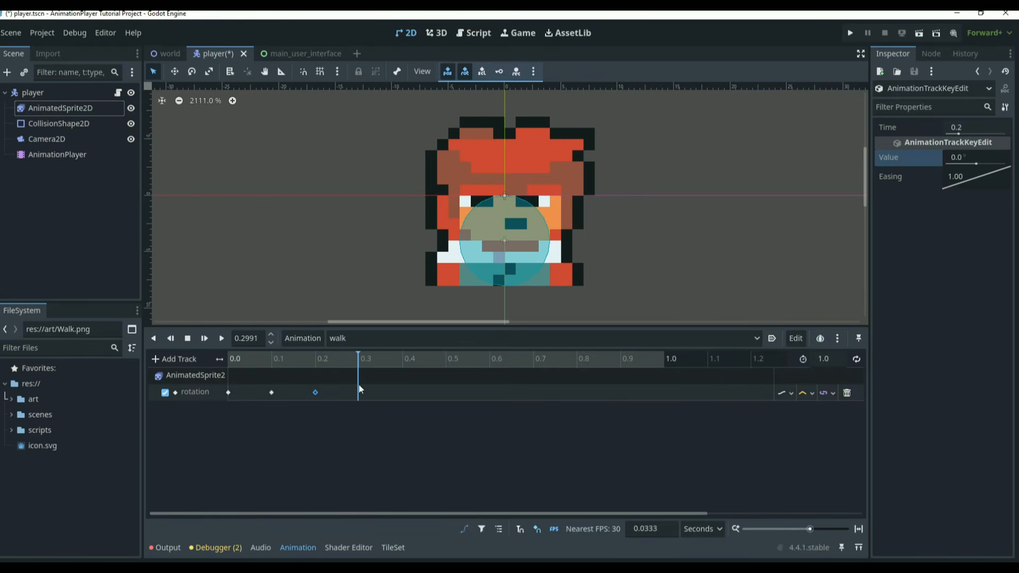
right_click(360, 392)
left_click(369, 399)
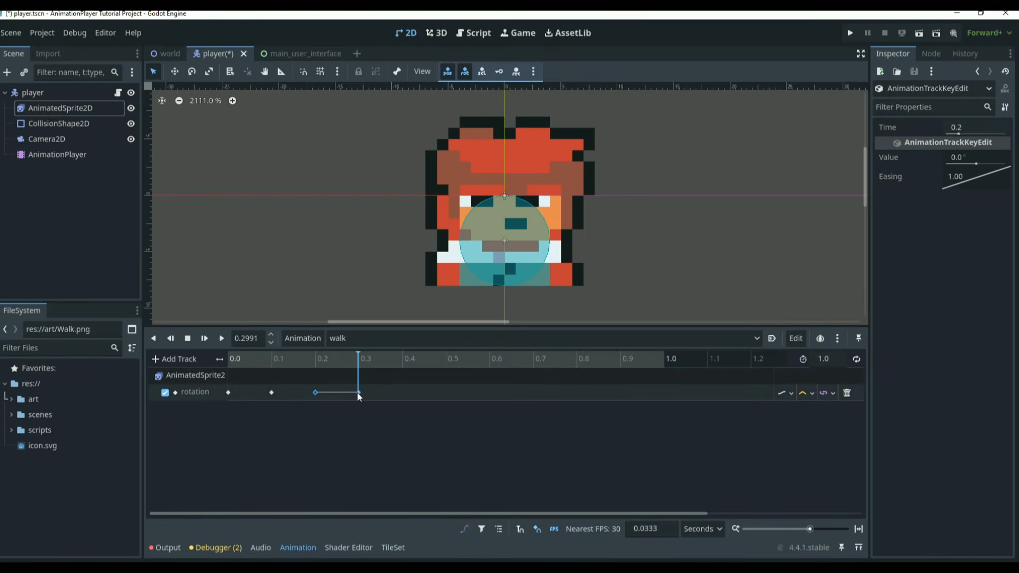
Step: Set the value of the rotation key at 0.3 seconds to 5 degrees
left_click(358, 393)
left_click(964, 158)
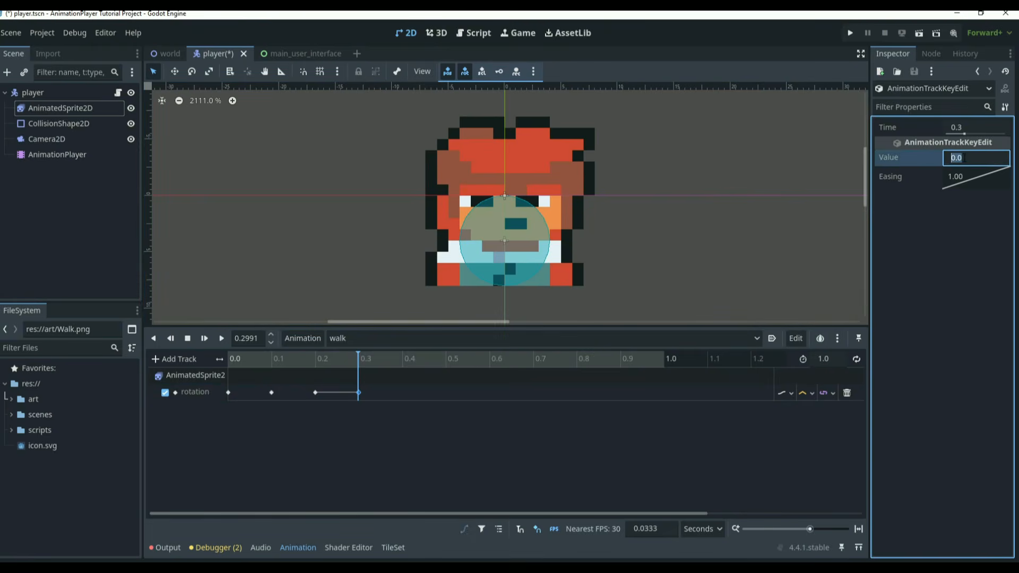
type("5")
key("Return")
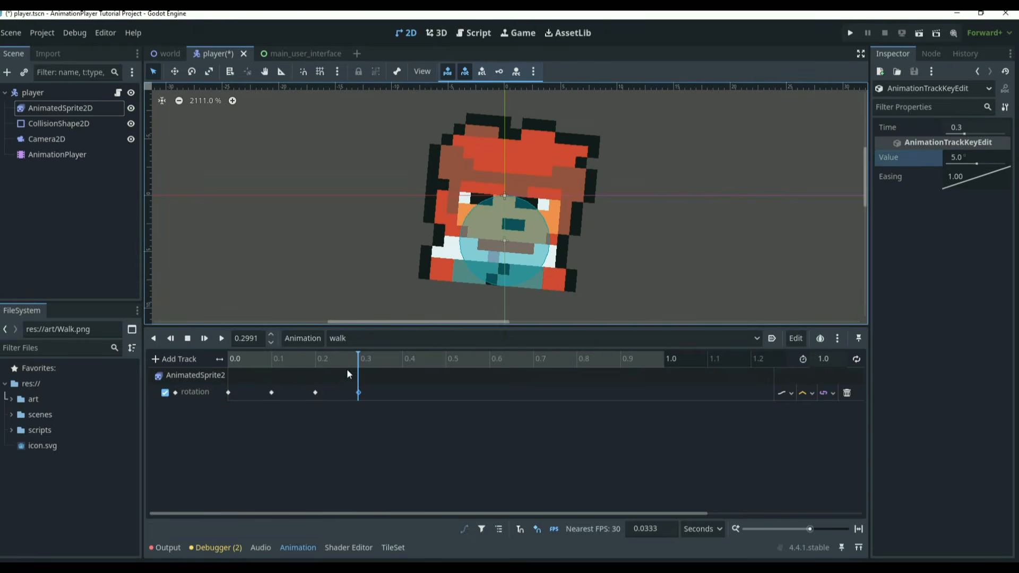
Step: Insert a rotation key at 0.4 seconds and set its value to 0 degrees
left_click(358, 361)
left_click_drag(359, 361, 440, 393)
right_click(397, 393)
left_click(418, 398)
left_click(971, 158)
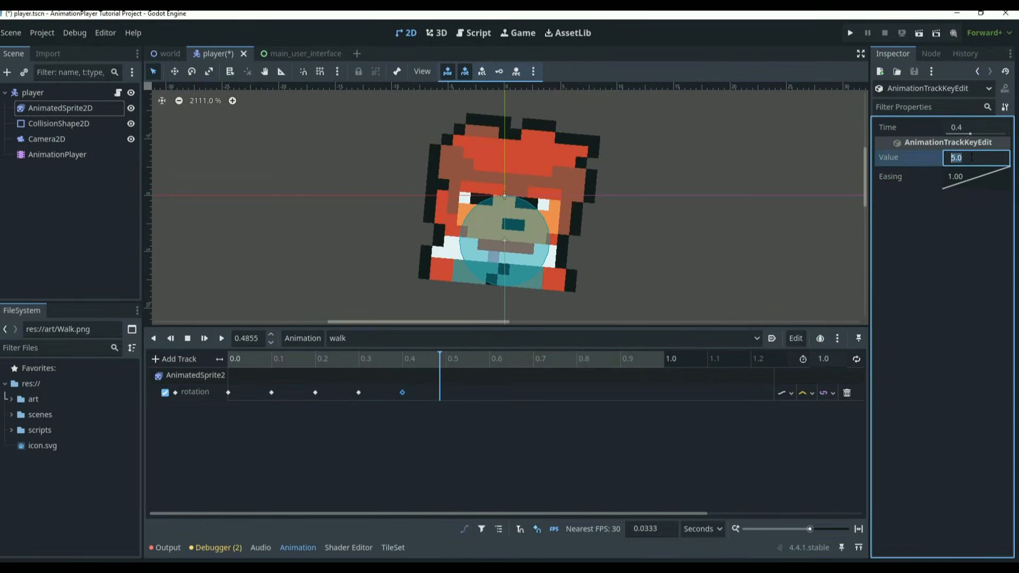
type("0")
key("Return")
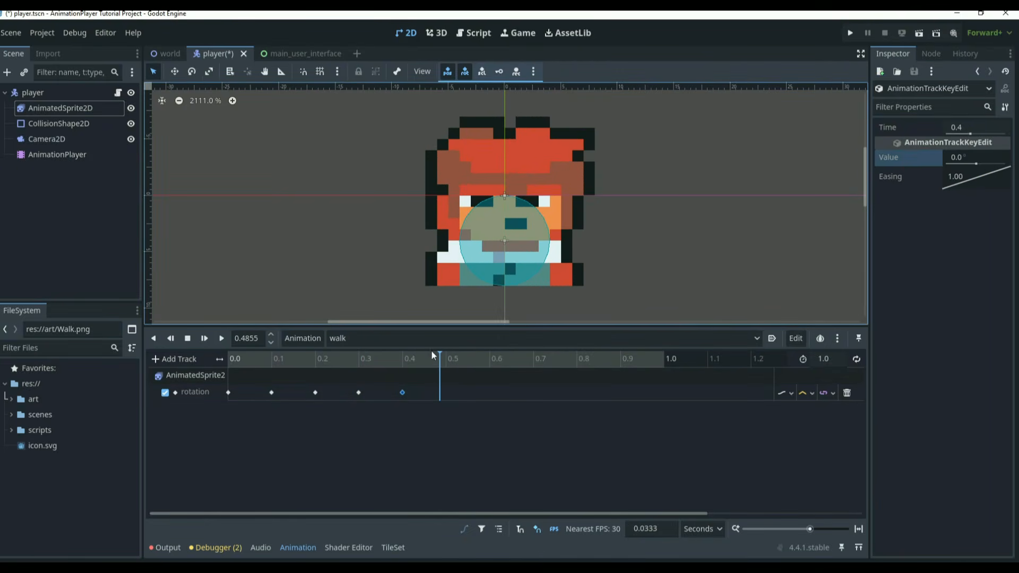
Step: Play the walk animation from the start and scrub through its rotation keys to check the rocking motion
left_click_drag(444, 360, 212, 375)
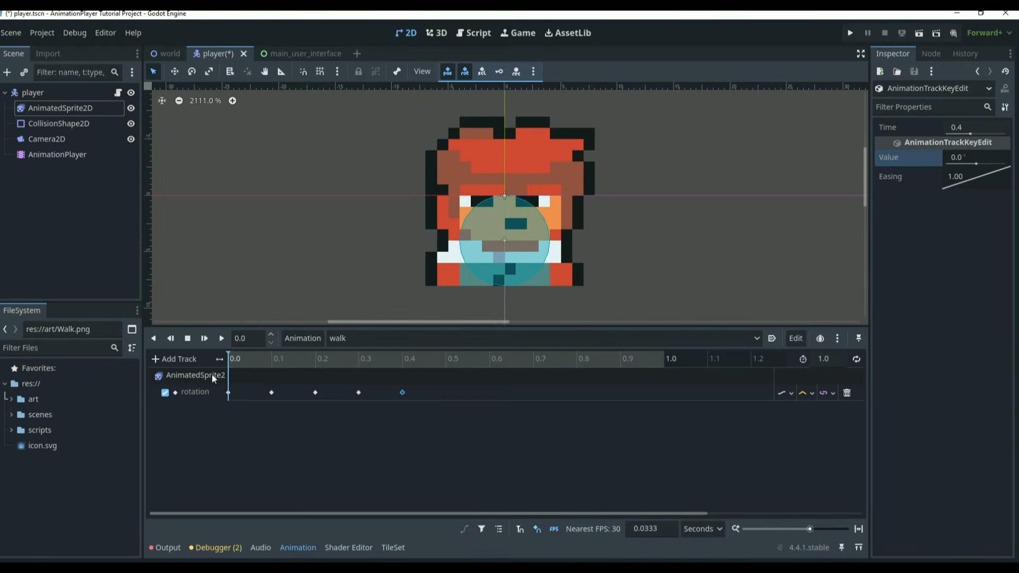
left_click(219, 339)
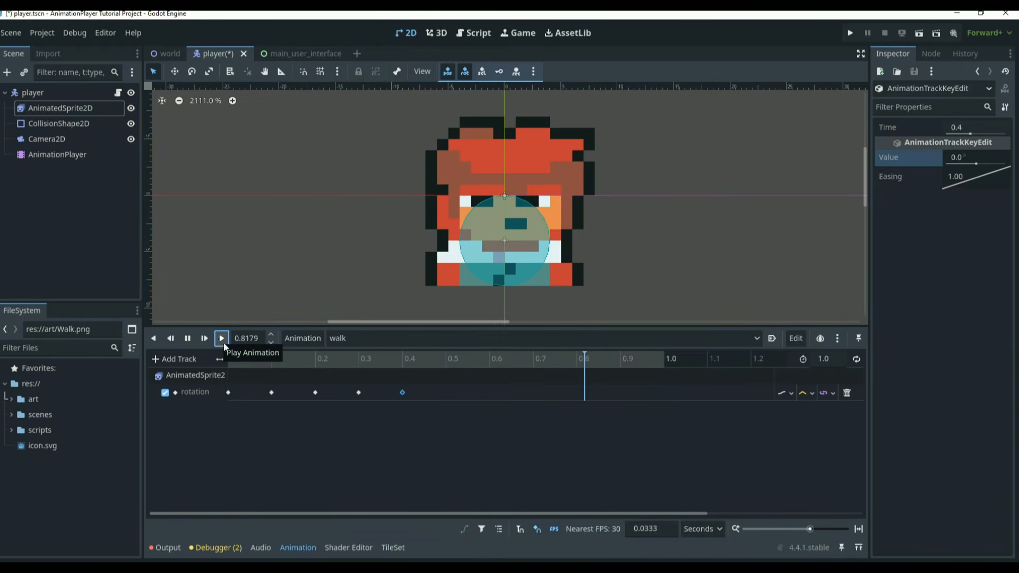
left_click_drag(654, 361, 446, 362)
left_click_drag(226, 372, 404, 375)
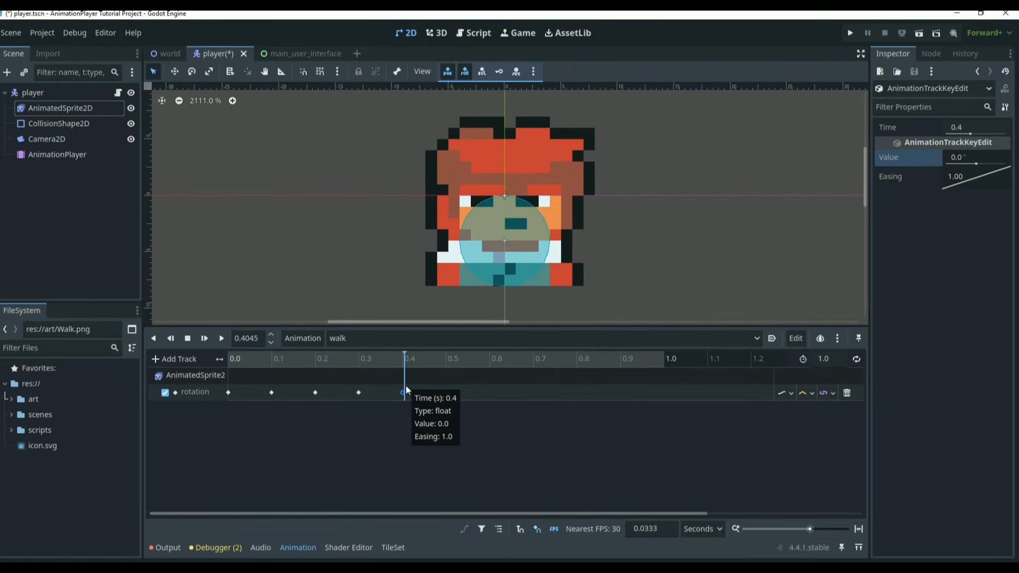
left_click_drag(404, 358, 383, 387)
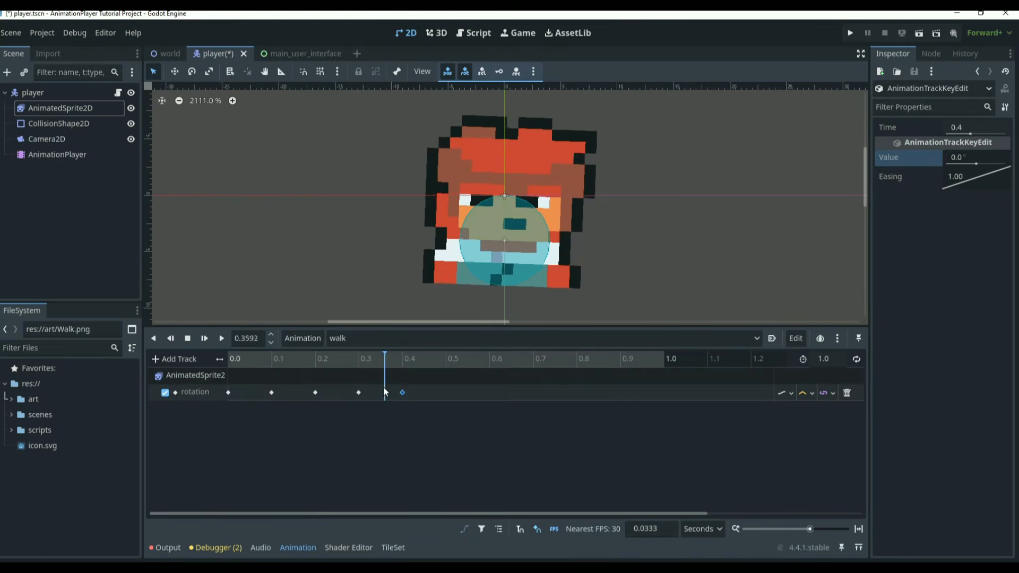
left_click(220, 339)
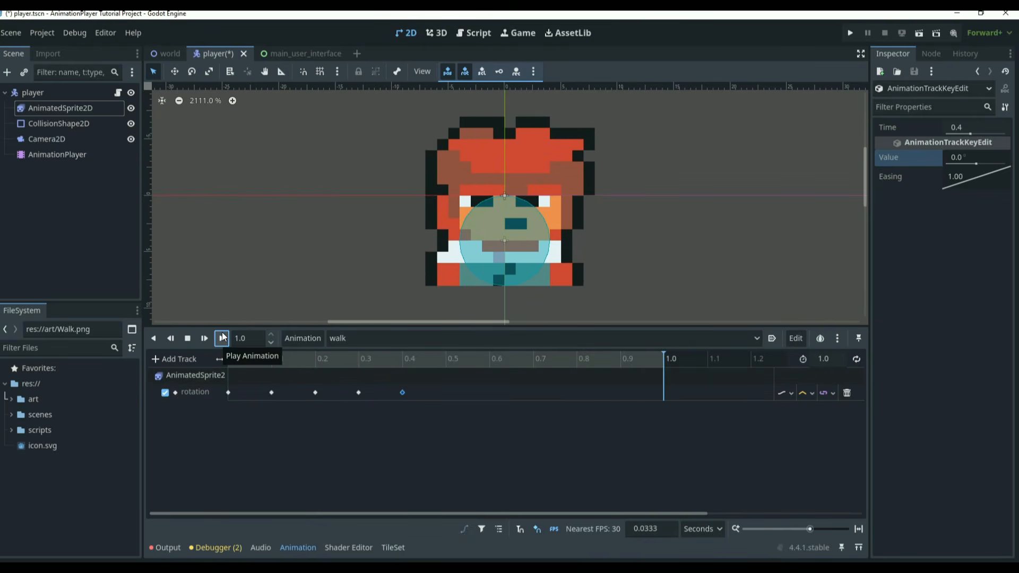
Step: Enable looping for the walk animation, play it, and stop the playback
left_click(856, 360)
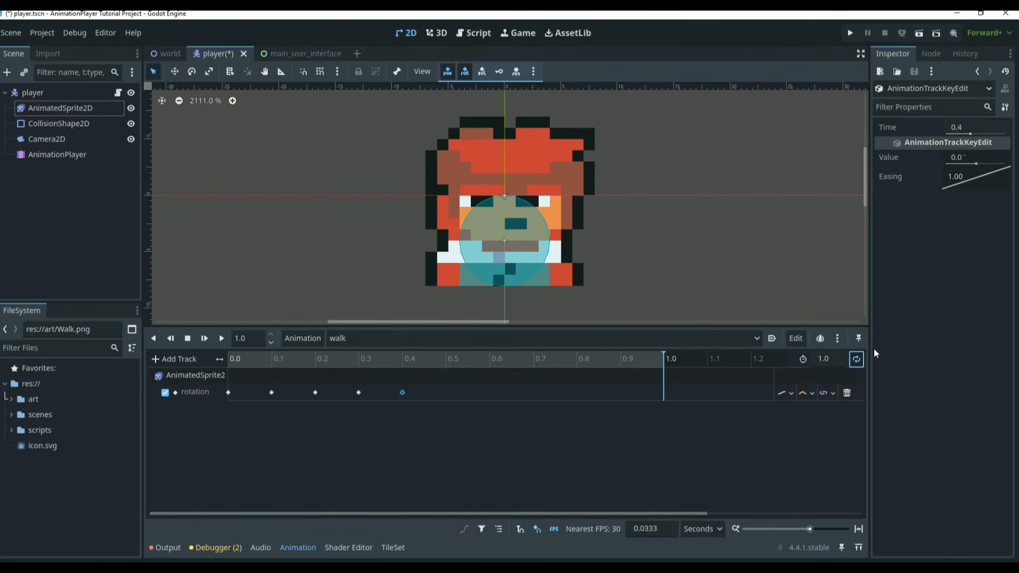
left_click(222, 340)
left_click(188, 338)
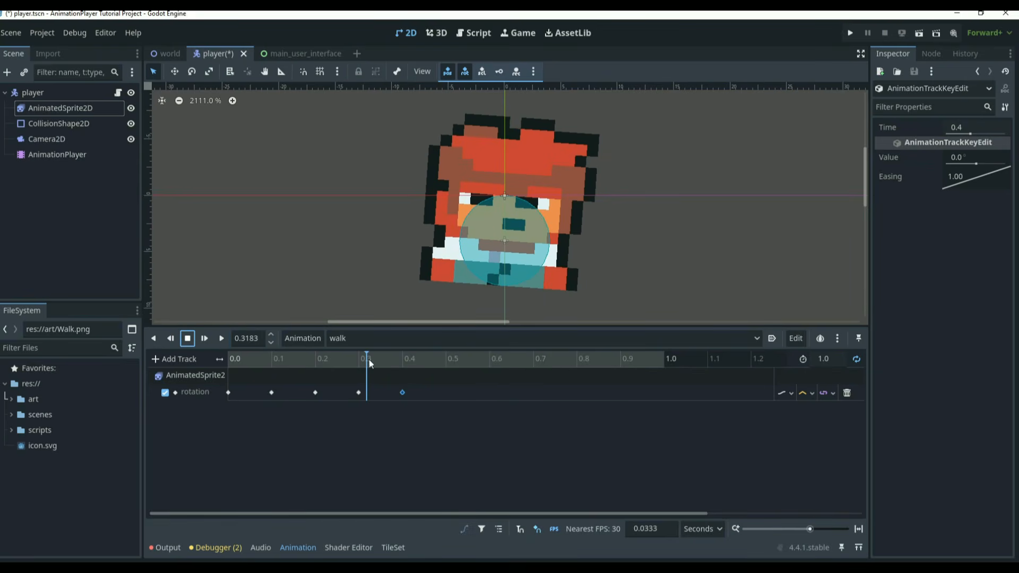
Step: Set the walk animation's length to 0.4 seconds and preview the loop from the start
left_click_drag(368, 358, 392, 356)
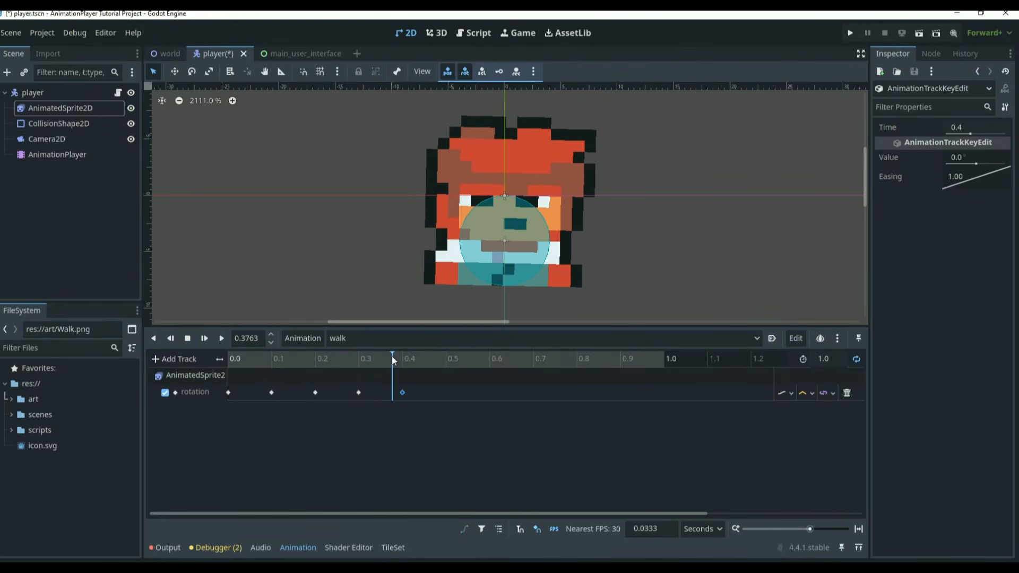
key("ctrl+a")
type("0.4")
key("Return")
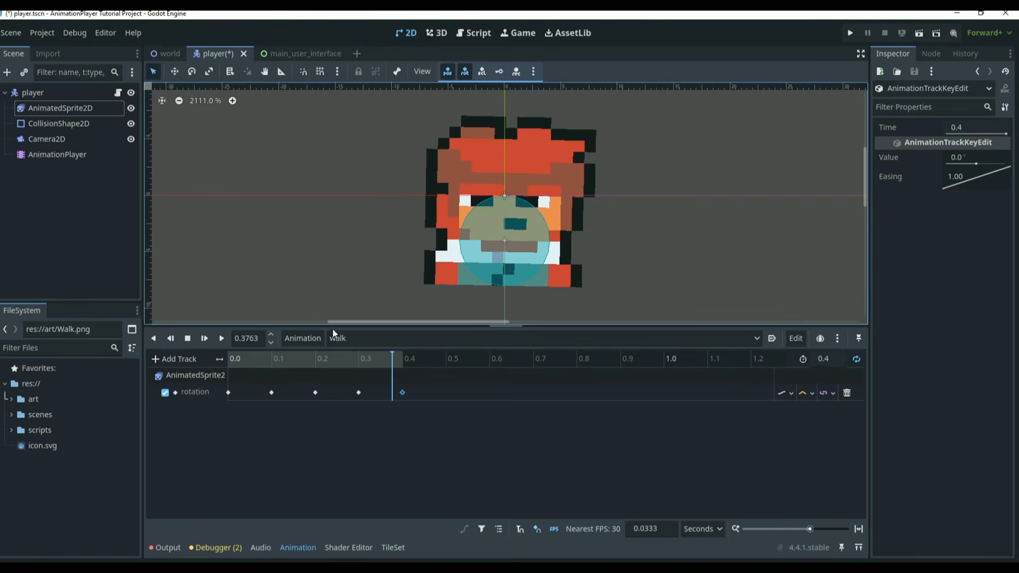
left_click_drag(392, 362, 234, 361)
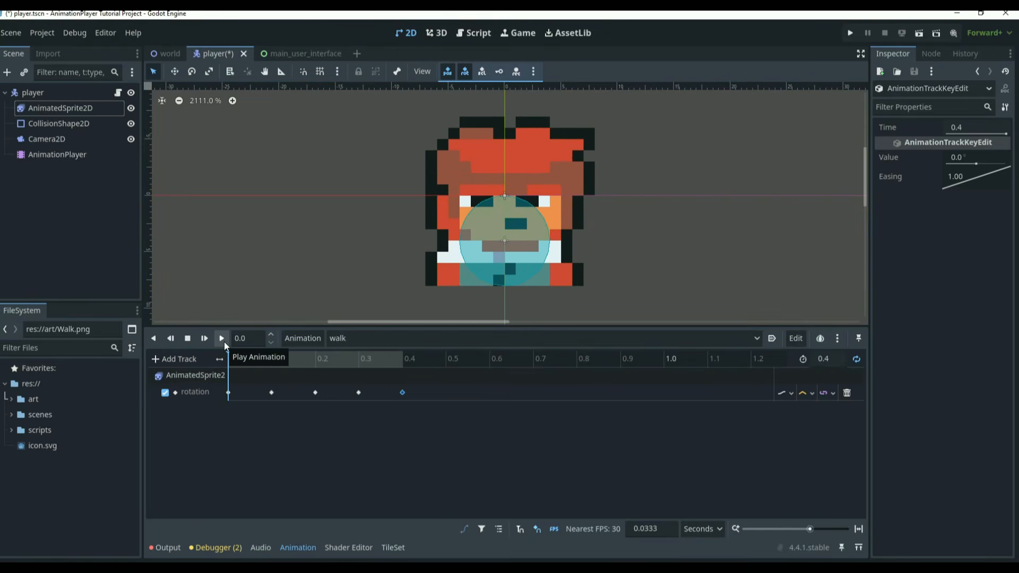
left_click(224, 342)
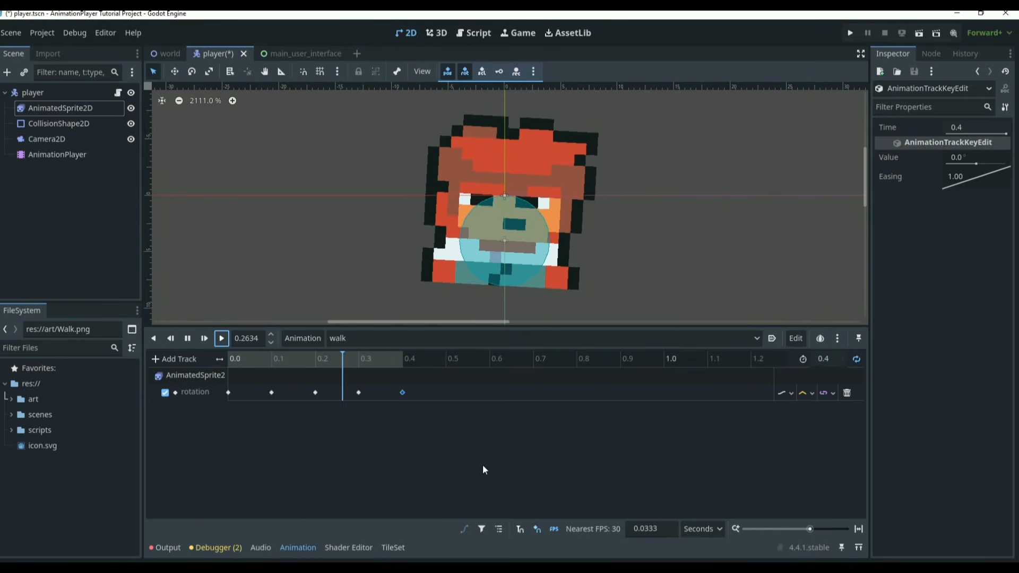
scroll(617, 273, "down", 5)
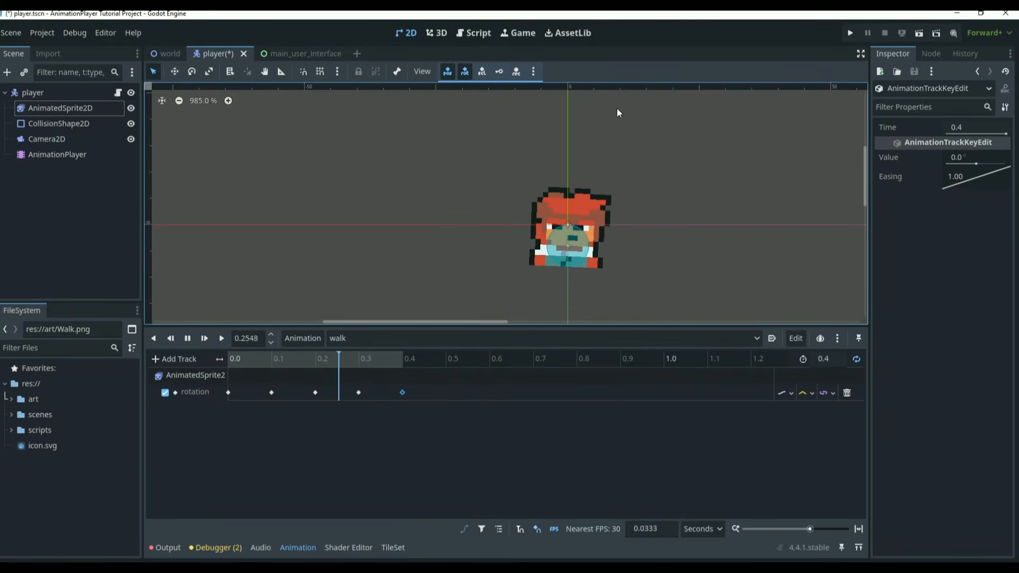
left_click(188, 338)
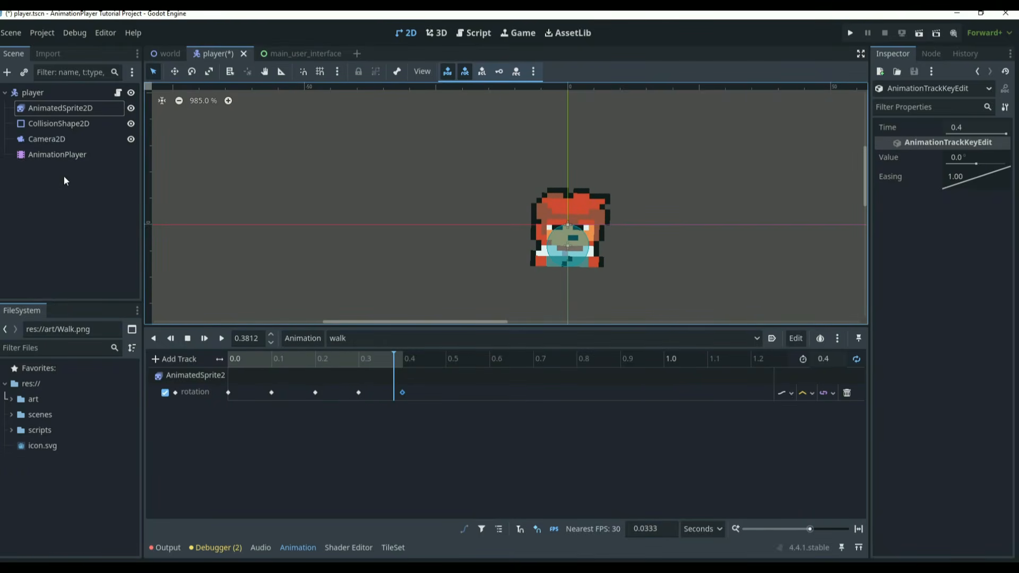
Step: Select AnimatedSprite2D and examine how its Rotation property changes while playing and scrubbing the walk animation
left_click(56, 94)
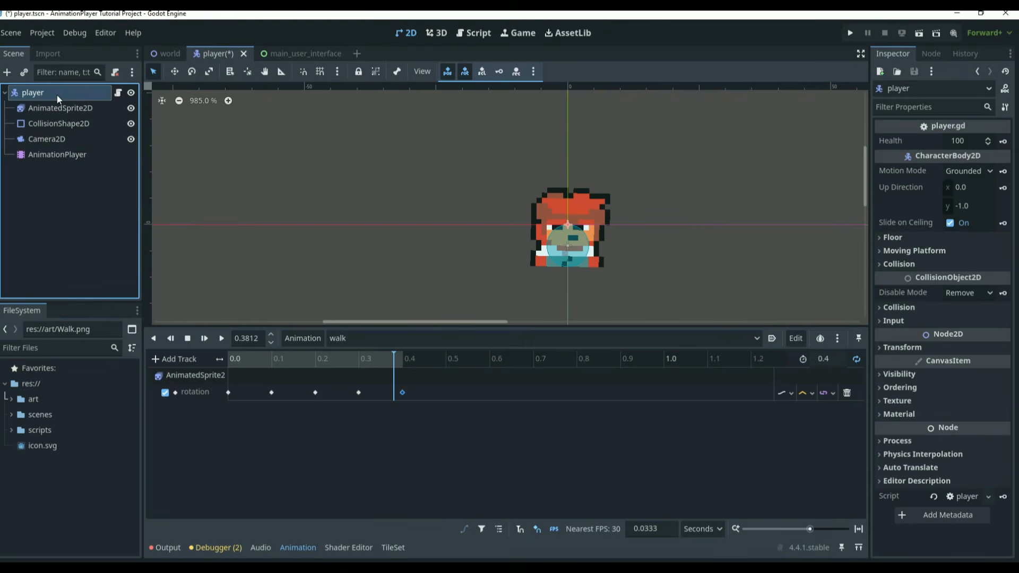
left_click(63, 109)
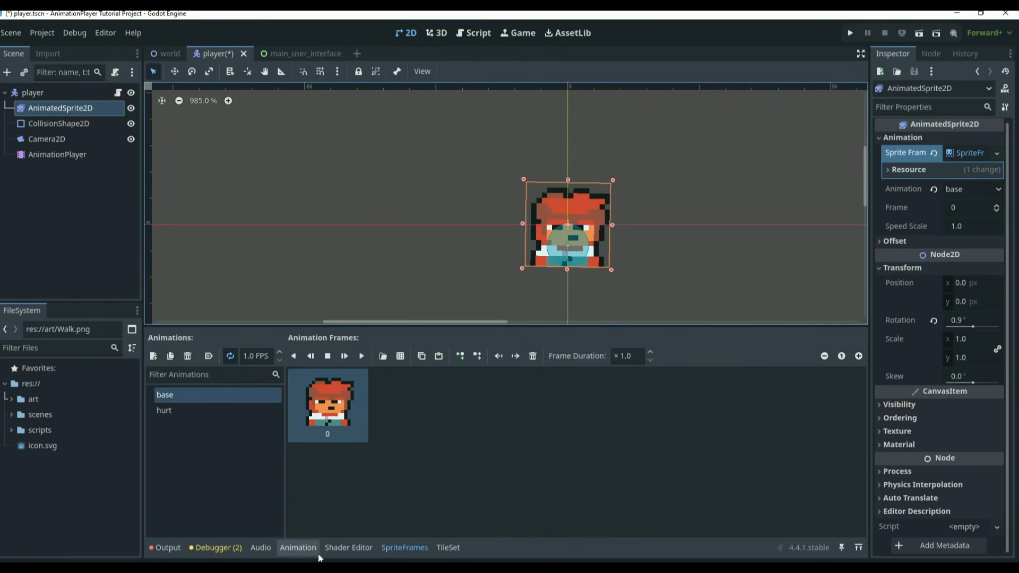
left_click(297, 548)
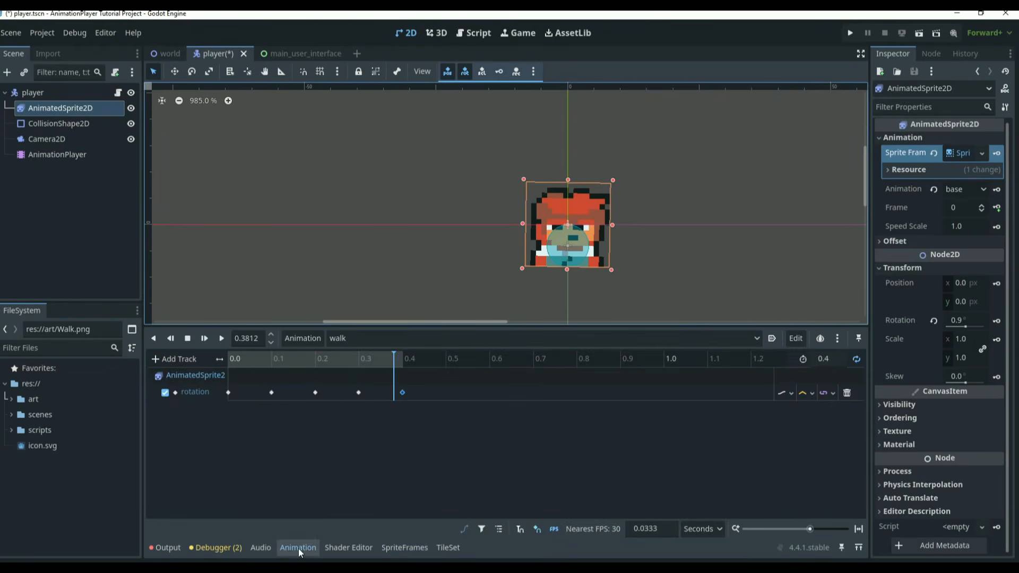
left_click(222, 338)
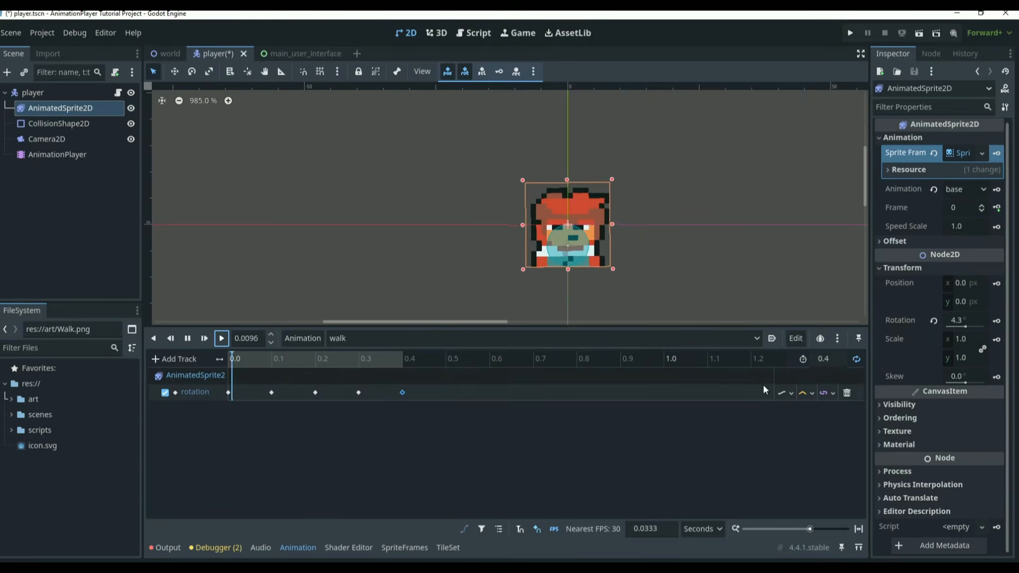
left_click(188, 339)
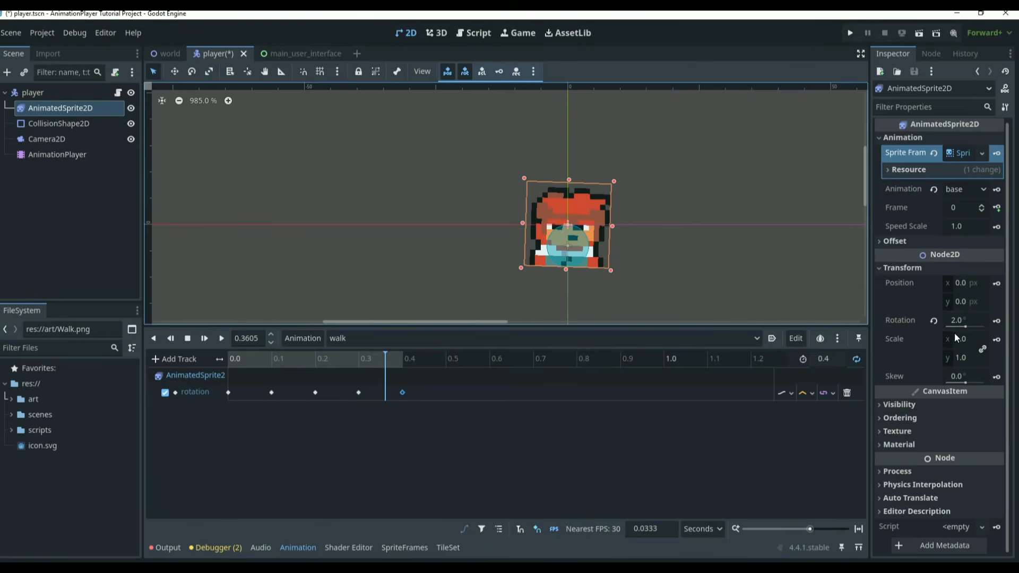
left_click(228, 392)
left_click_drag(229, 390, 347, 400)
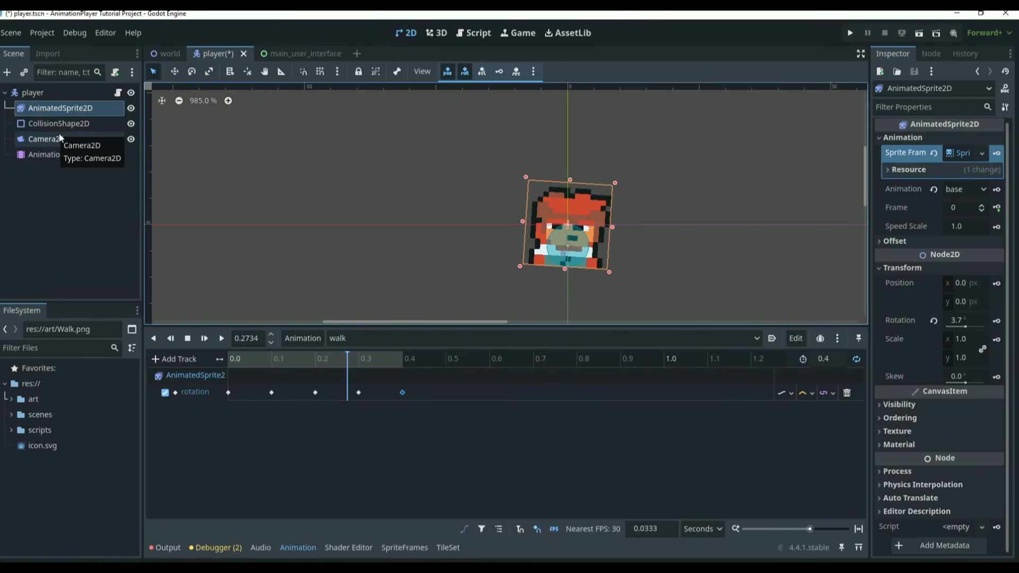
Step: Try switching the AnimatedSprite2D's animation to hurt and play the walk animation from the AnimationPlayer
left_click(969, 192)
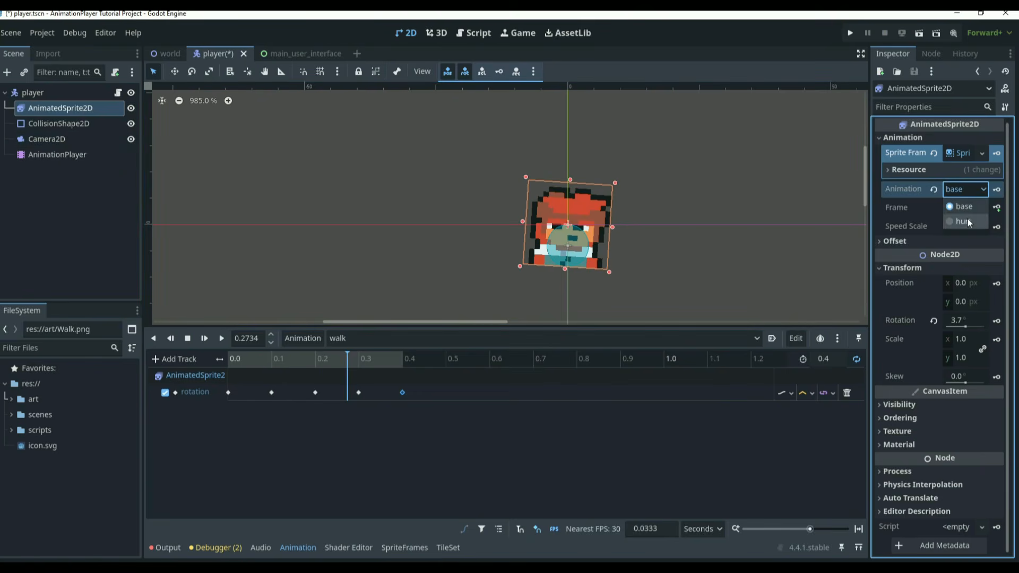
left_click(967, 217)
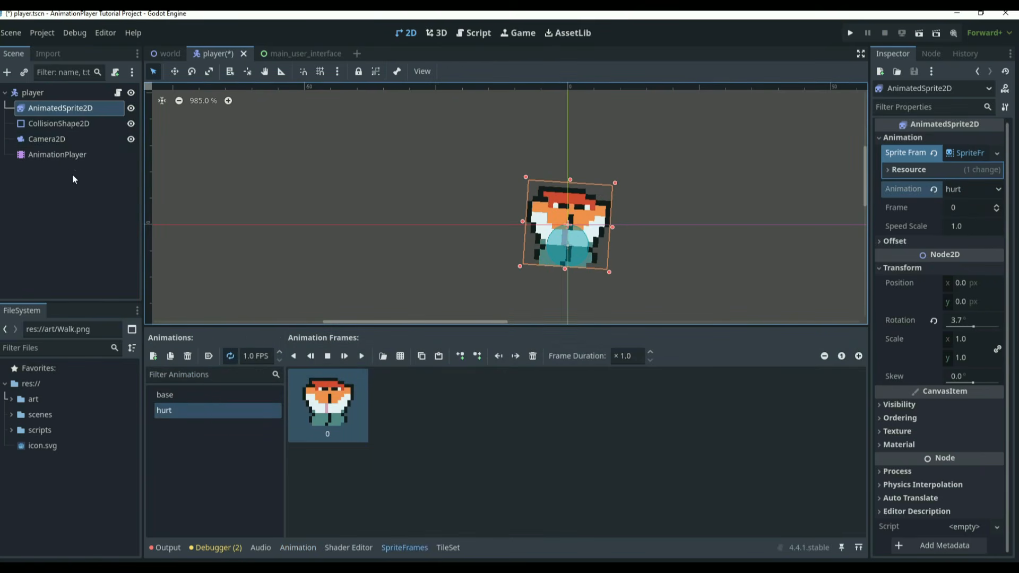
left_click(76, 155)
left_click(222, 338)
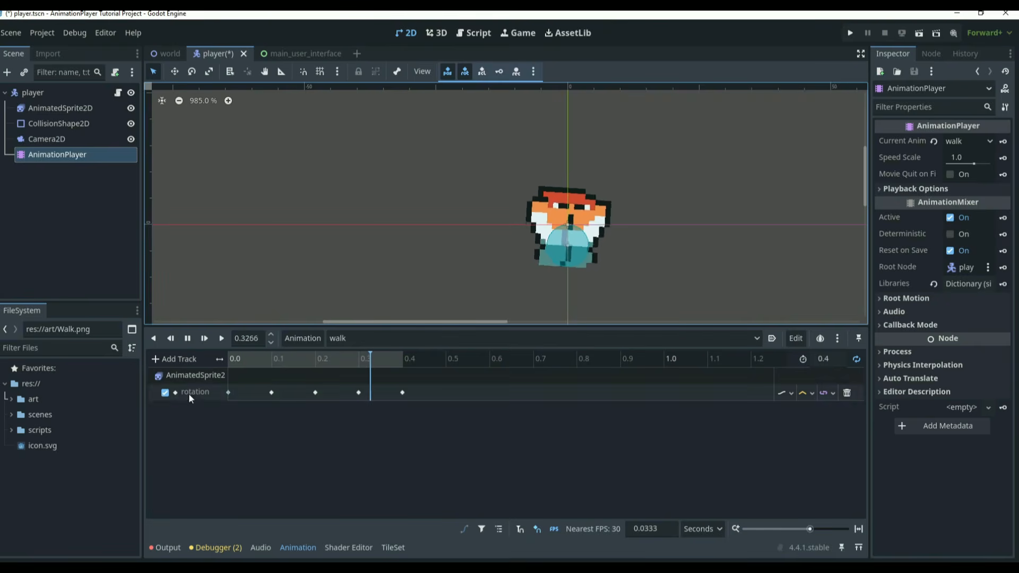
left_click(187, 339)
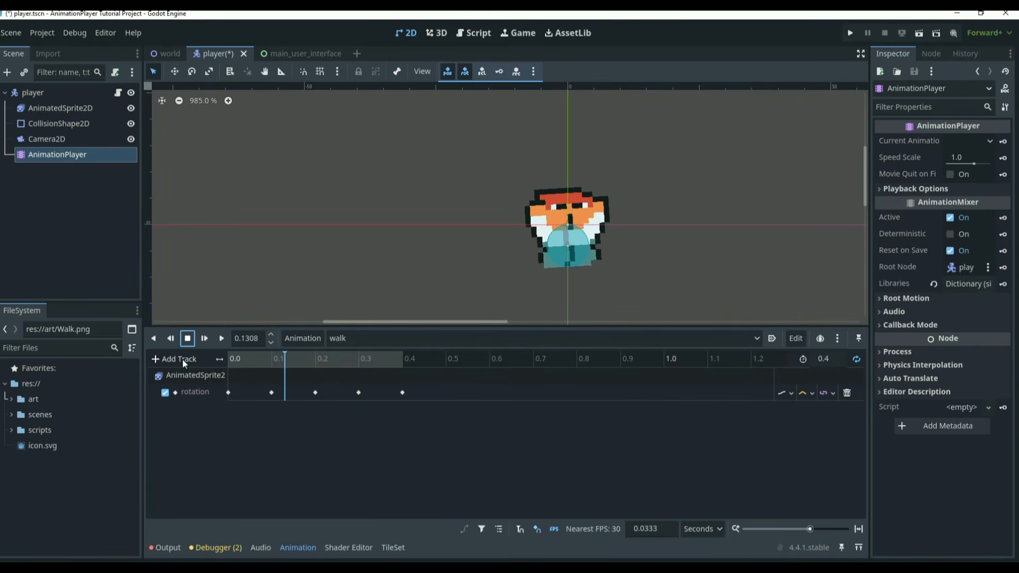
Step: Add a property track for the AnimatedSprite2D's animation property to the walk animation
left_click(182, 359)
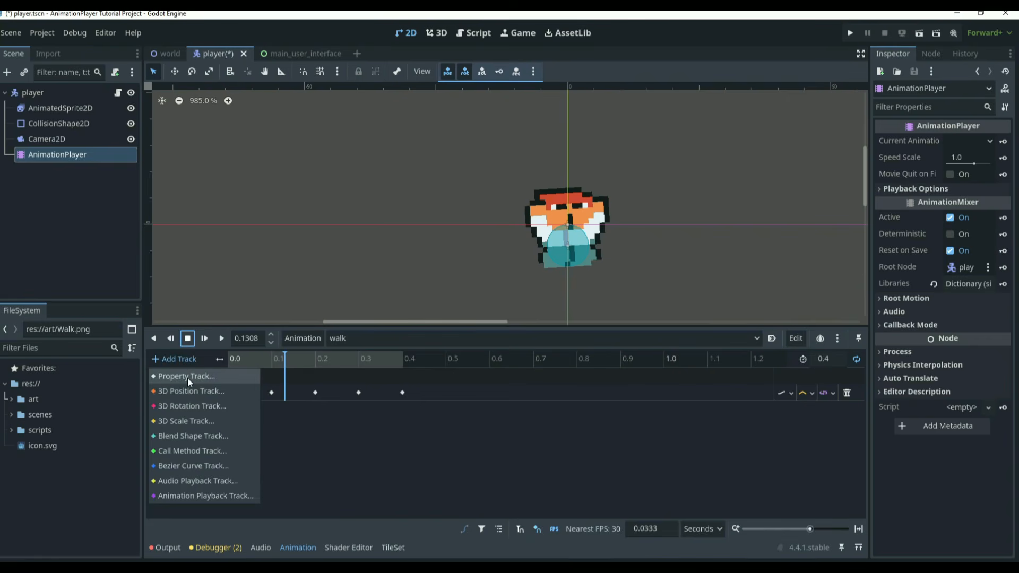
left_click(187, 377)
double_click(479, 159)
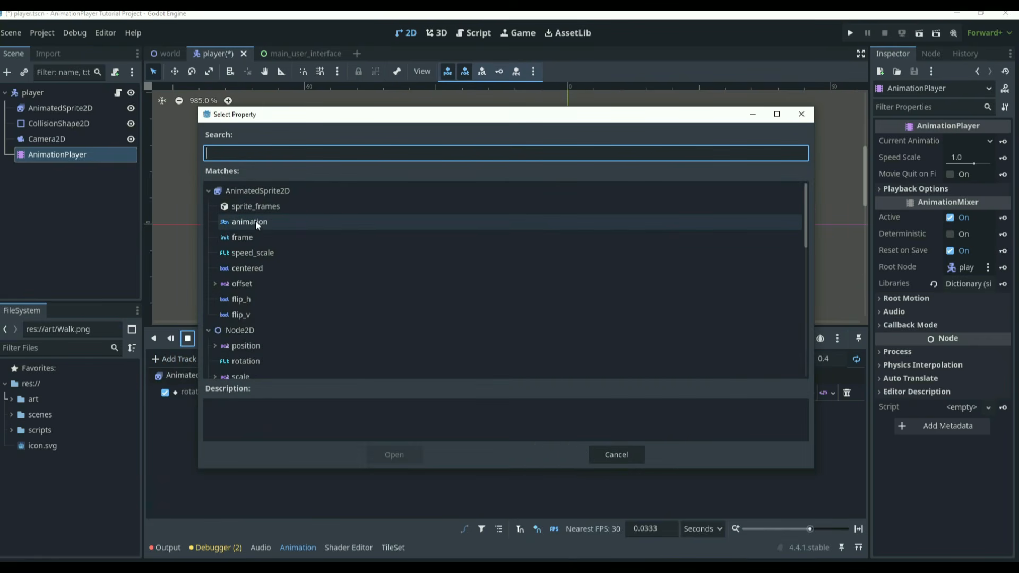
left_click(256, 221)
left_click(378, 456)
Step: Insert a key on the animation track at 0.1667 seconds and set its value to base
right_click(300, 412)
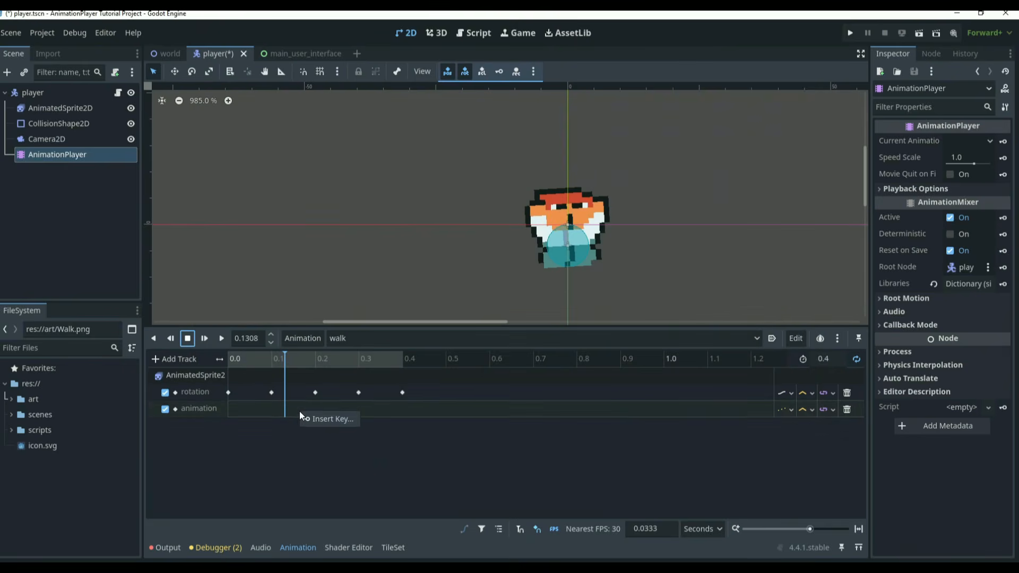
left_click(324, 419)
left_click(300, 409)
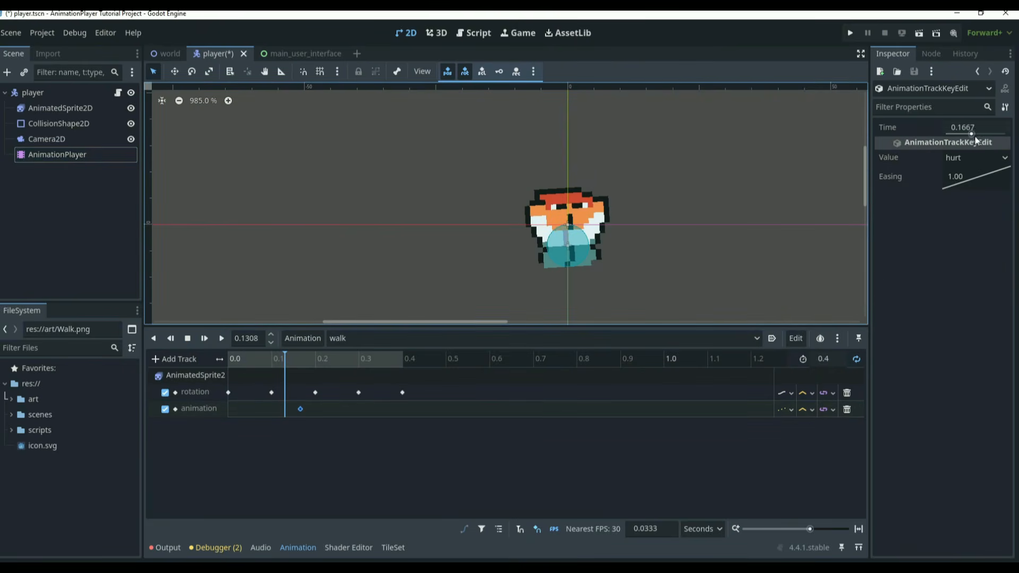
left_click(958, 157)
left_click(959, 177)
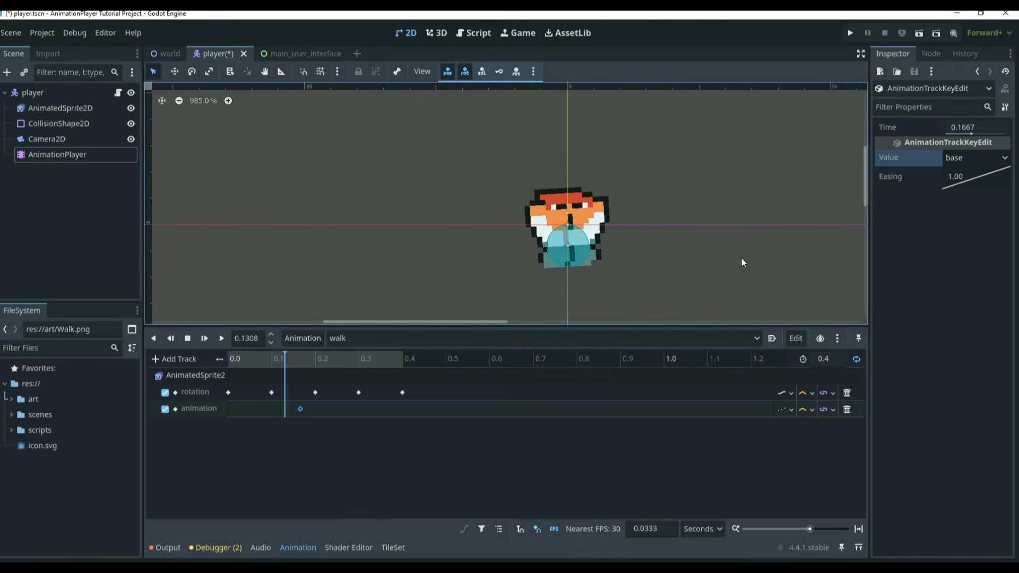
Step: Move the base key on the animation track to 0.0 seconds and play the walk animation from the start
left_click_drag(300, 409, 228, 407)
left_click(275, 354)
left_click_drag(275, 367, 192, 380)
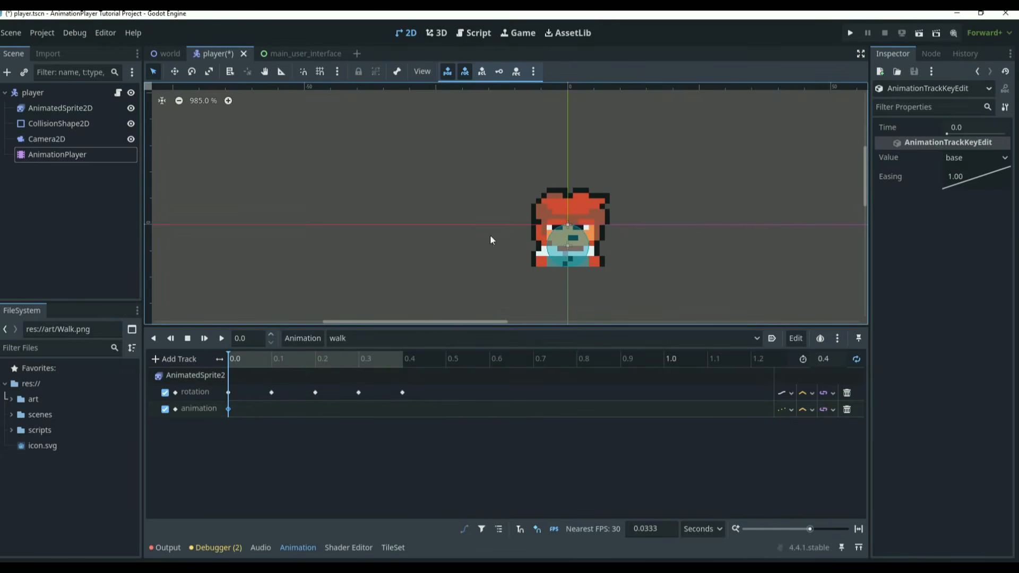
left_click(222, 339)
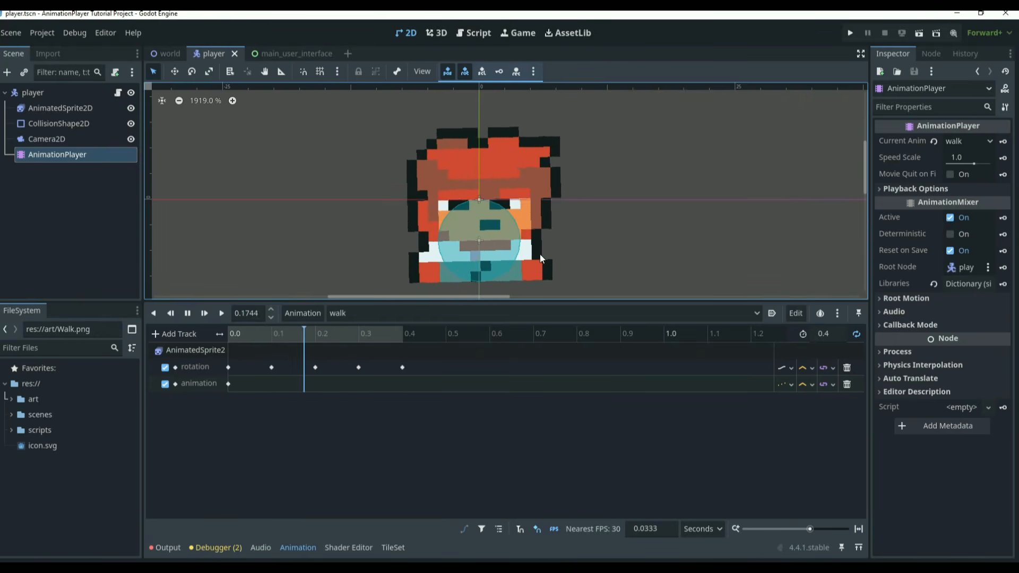
Step: Create a new animation named idle in the AnimationPlayer
left_click(302, 311)
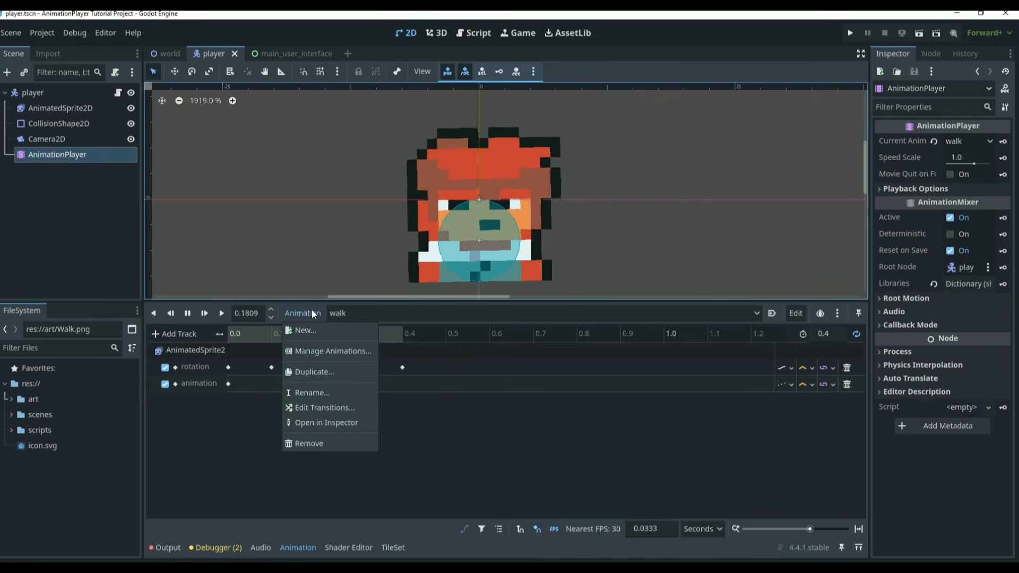
left_click(305, 333)
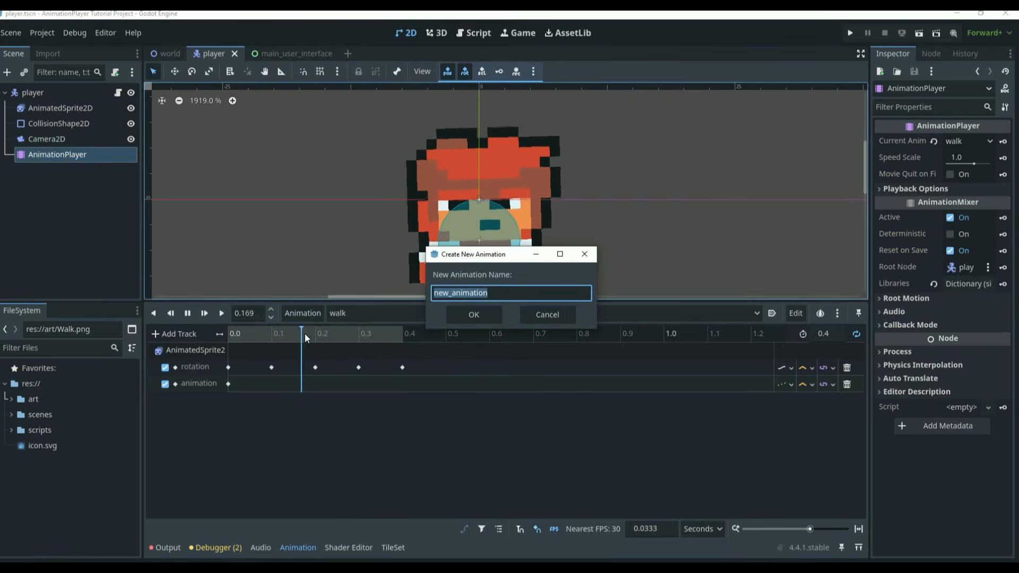
type("idle")
key("Return")
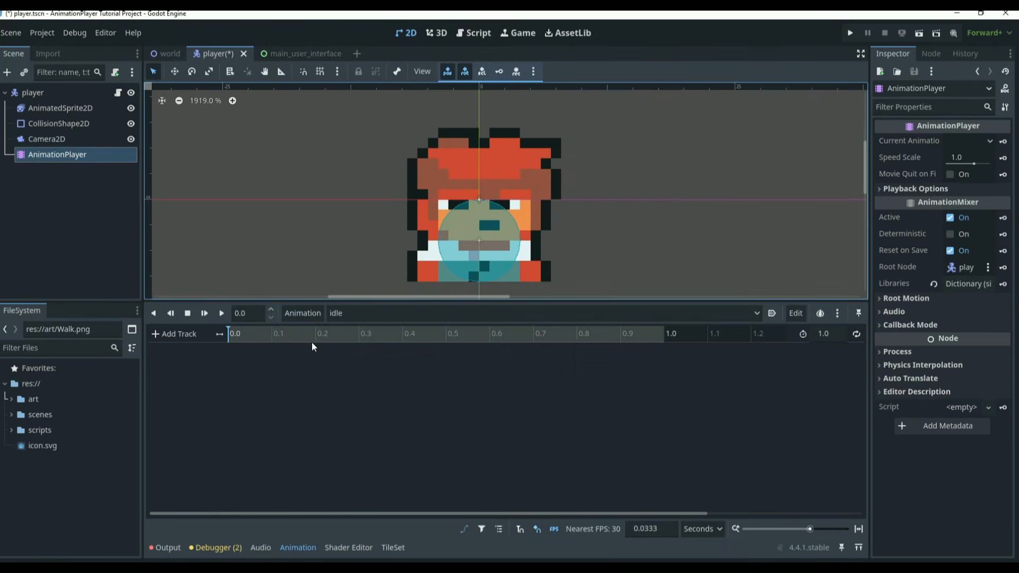
Step: Add a property track for the AnimatedSprite2D's rotation to the idle animation
scroll(428, 209, "down", 1)
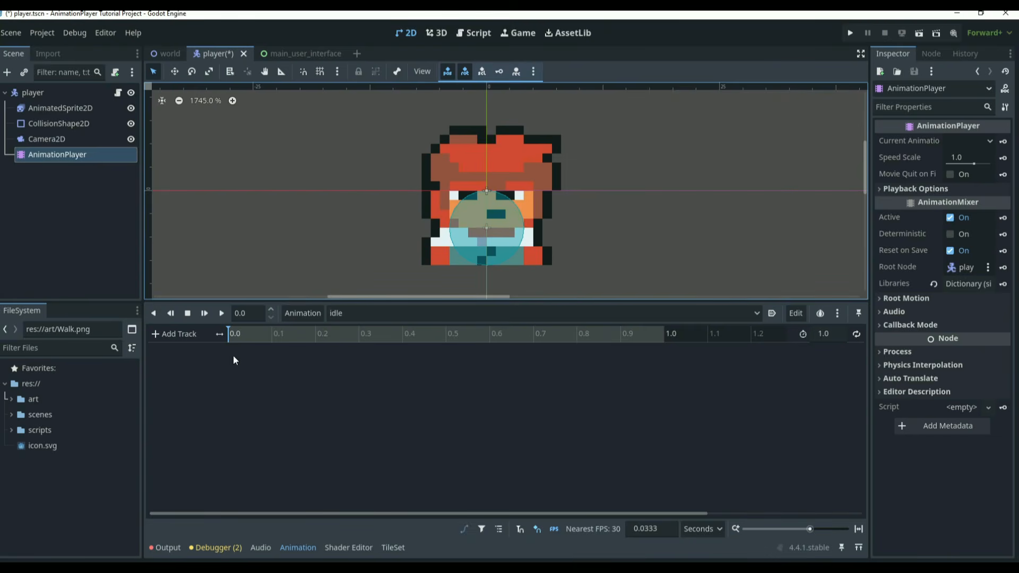
left_click(191, 337)
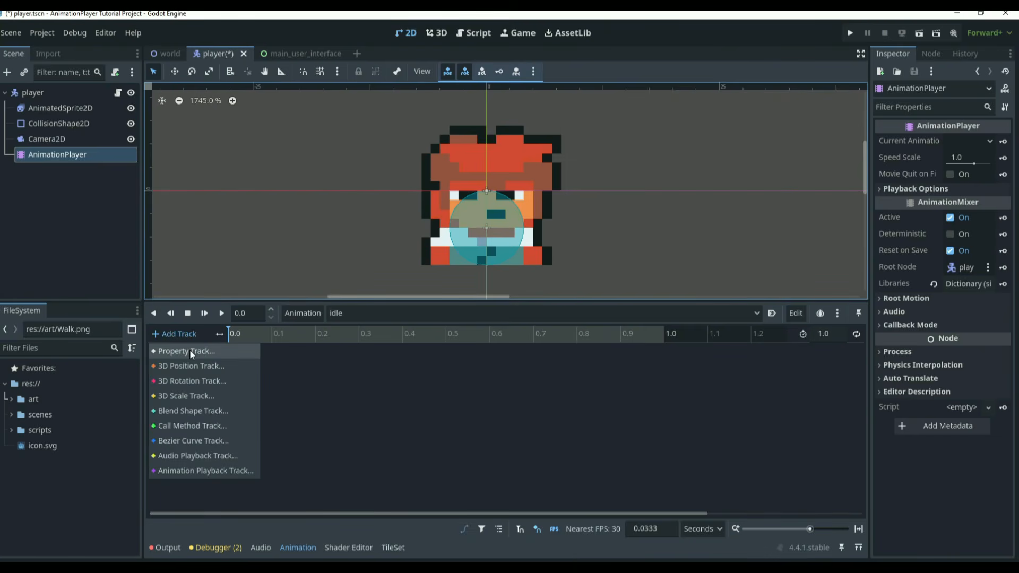
left_click(190, 351)
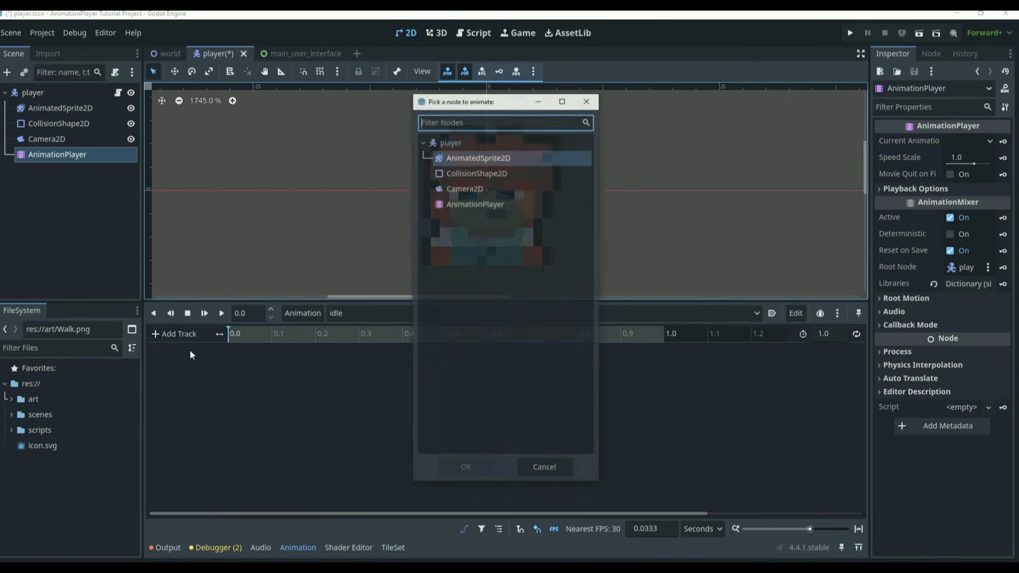
double_click(469, 159)
type("rotati")
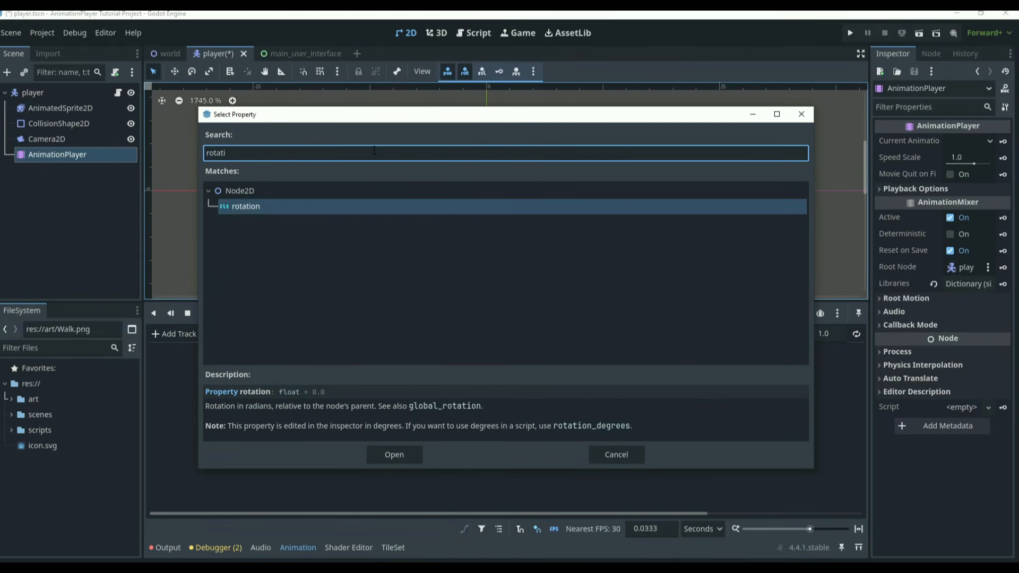
key("Return")
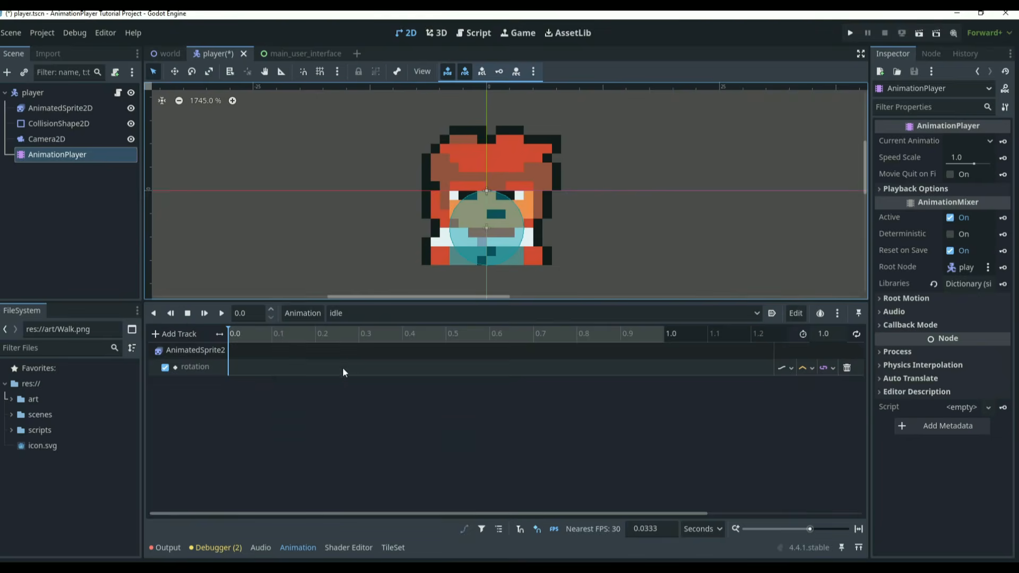
Step: Key the AnimatedSprite2D's current rotation at 0.0 seconds in the idle animation
left_click(61, 109)
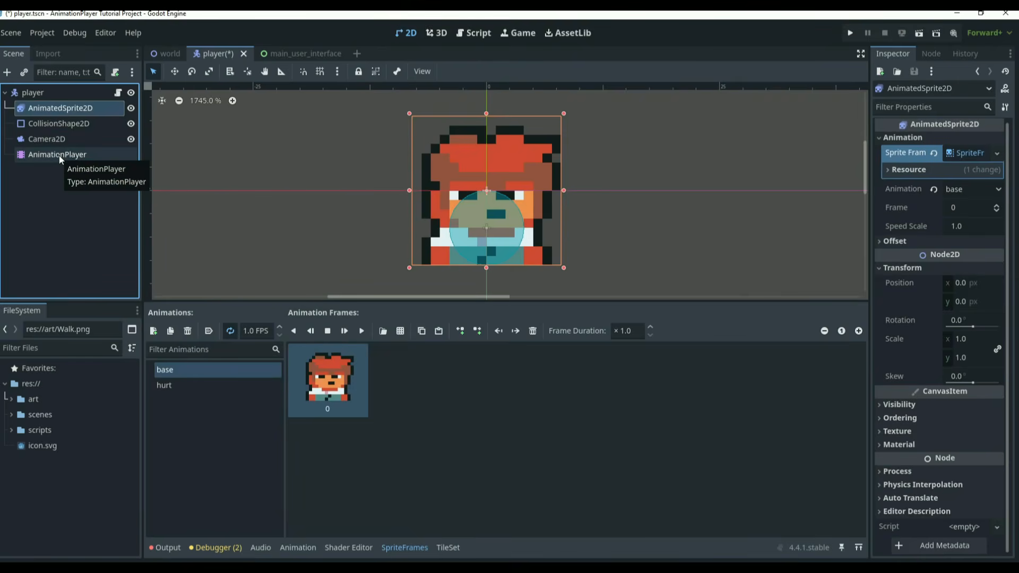
left_click(298, 548)
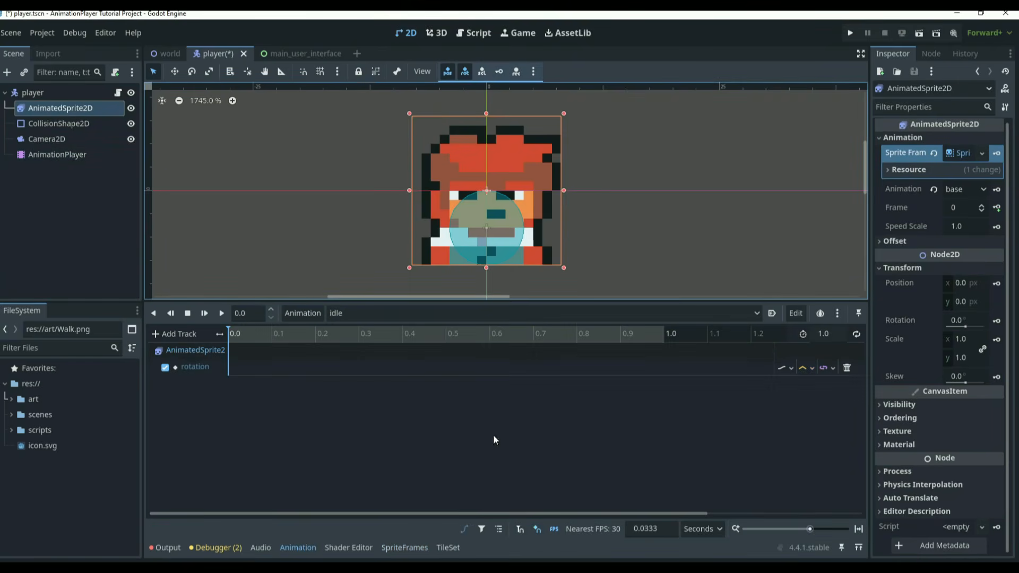
left_click(997, 321)
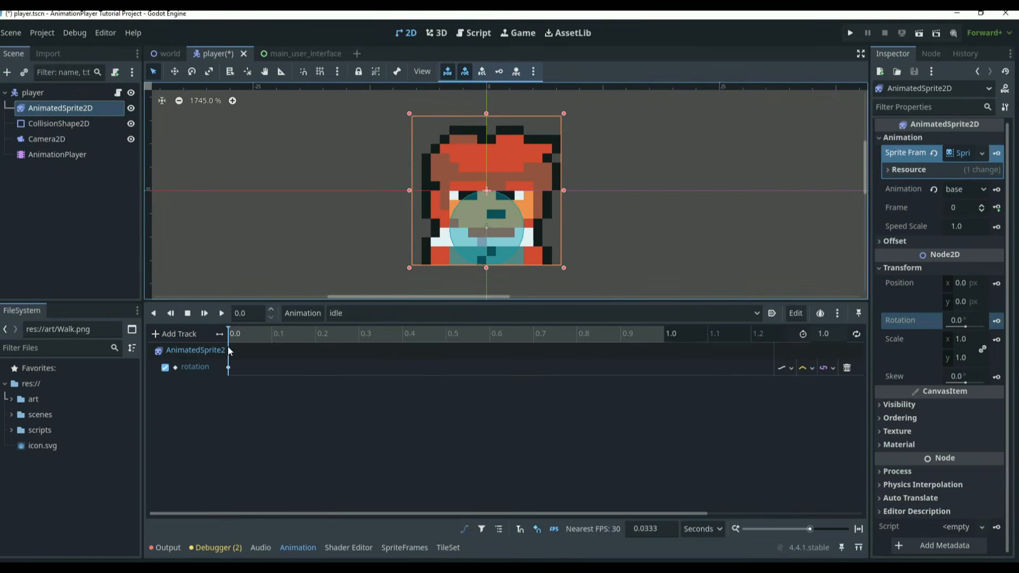
Step: Set the AnimatedSprite2D's rotation to -1 degree at 0.6 seconds and key it
left_click_drag(233, 335, 494, 337)
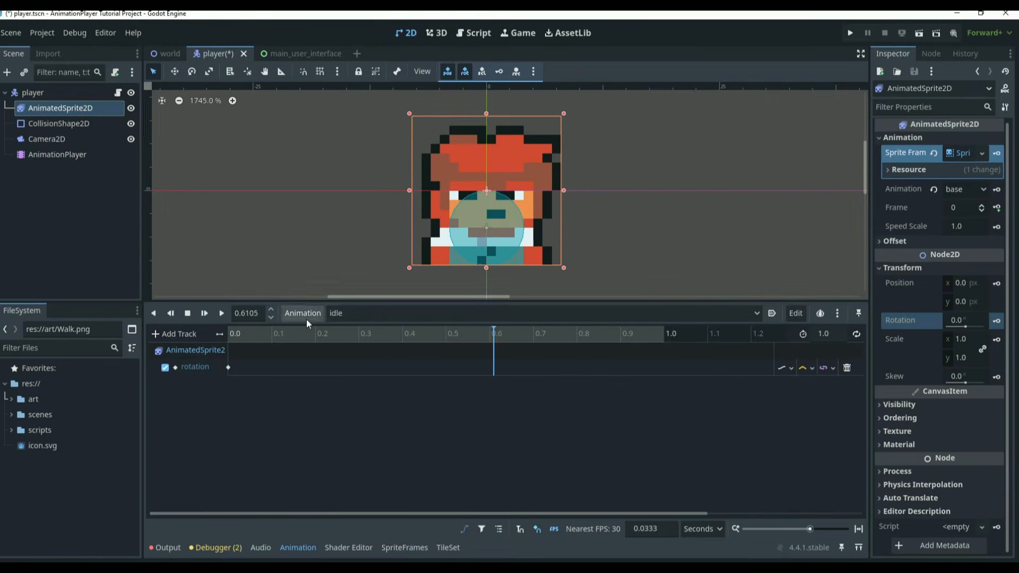
left_click(239, 313)
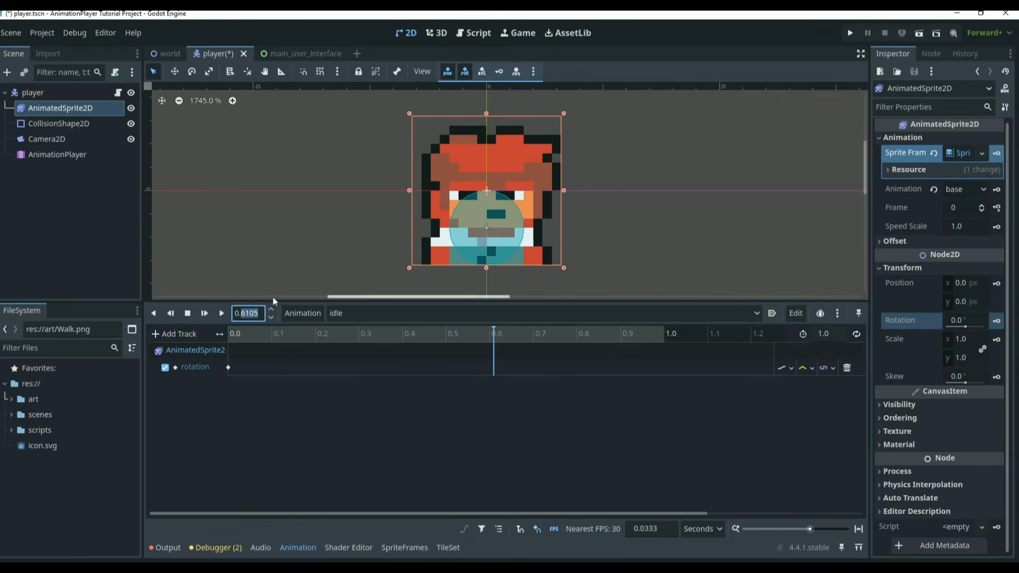
type("6")
key("Return")
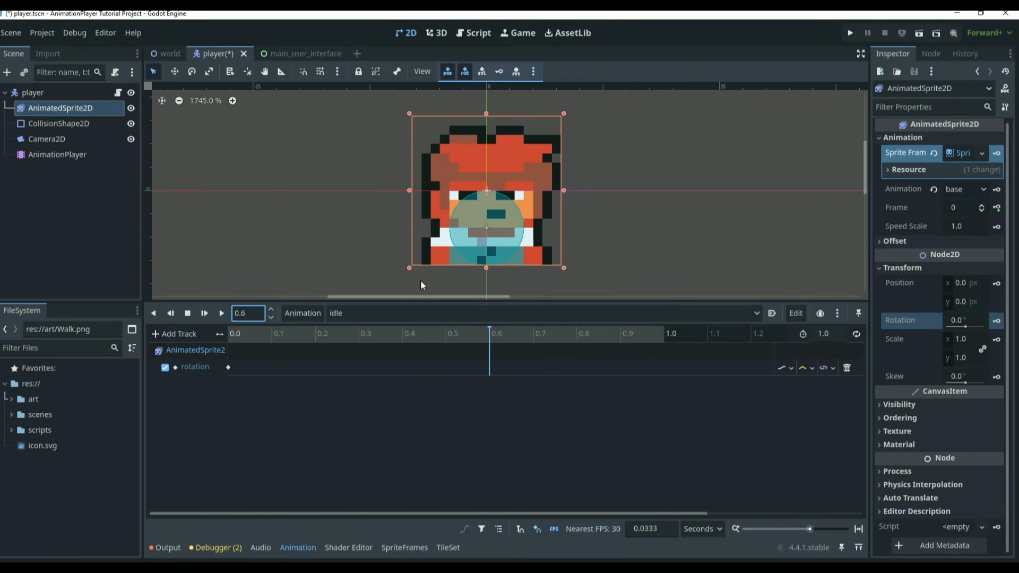
left_click(978, 320)
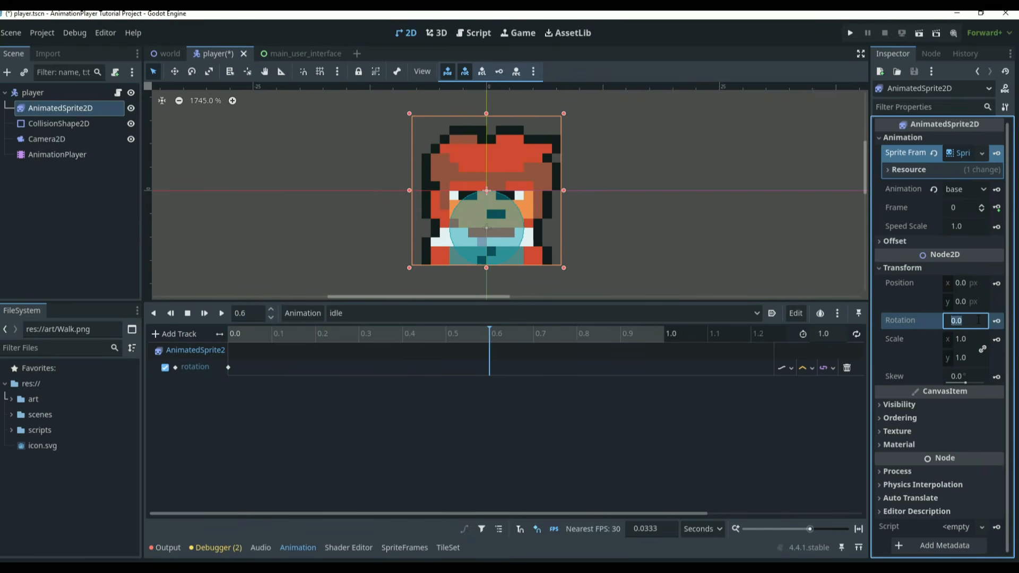
type("-1")
key("Return")
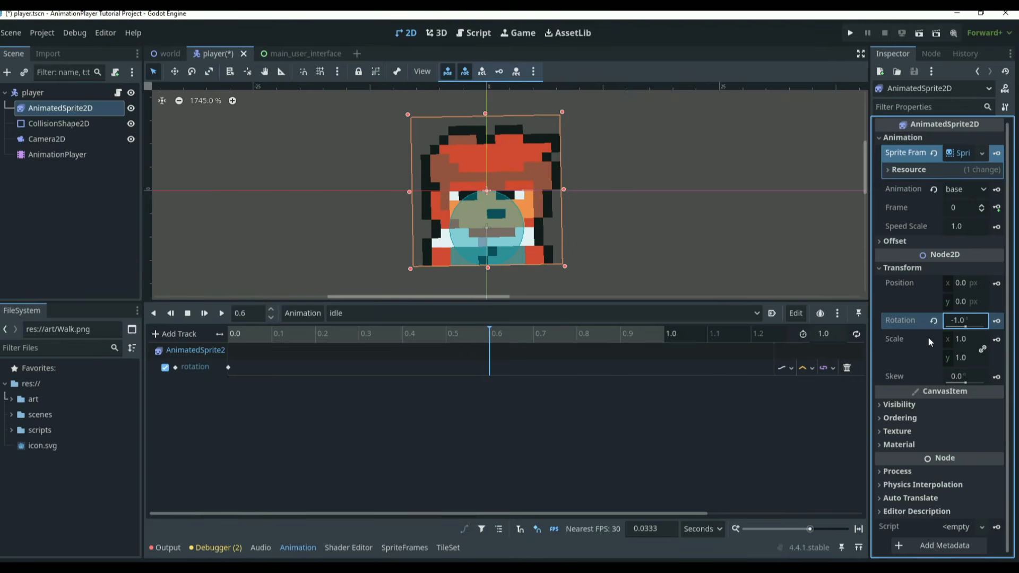
left_click(997, 321)
Step: Set the AnimatedSprite2D's rotation to 1 degree at 0.8 seconds and key it
left_click_drag(490, 333, 577, 333)
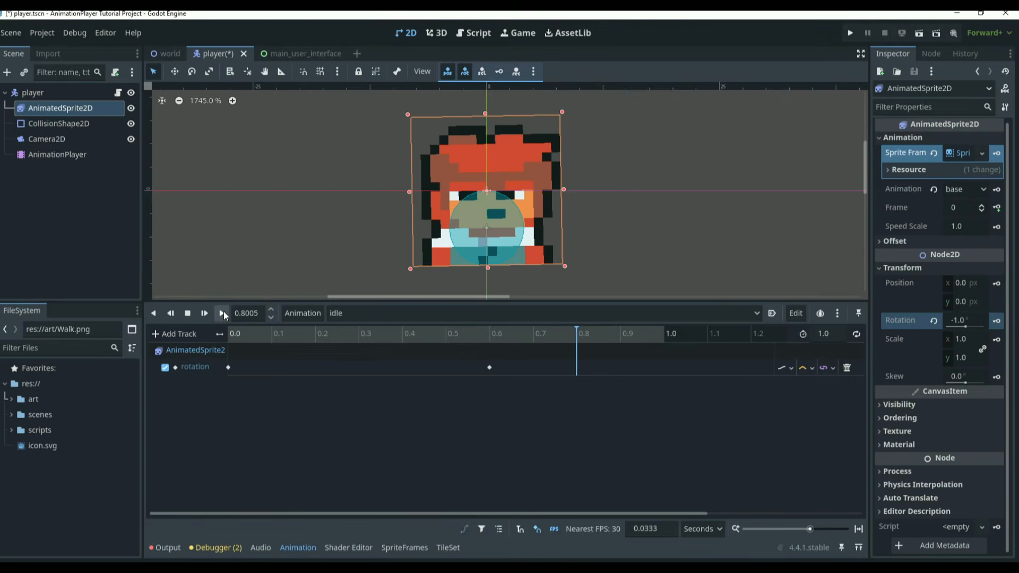
left_click(250, 313)
left_click(958, 321)
type("1")
key("Return")
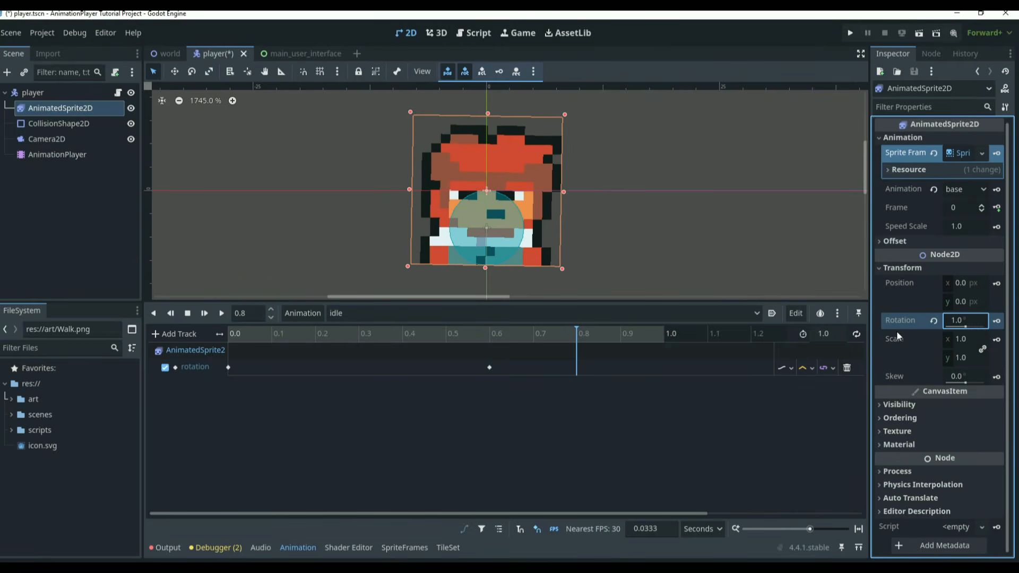
left_click(997, 321)
Step: Insert a key at 0.5 seconds on the idle rotation track and set its value to 0 degrees
left_click_drag(579, 334, 435, 354)
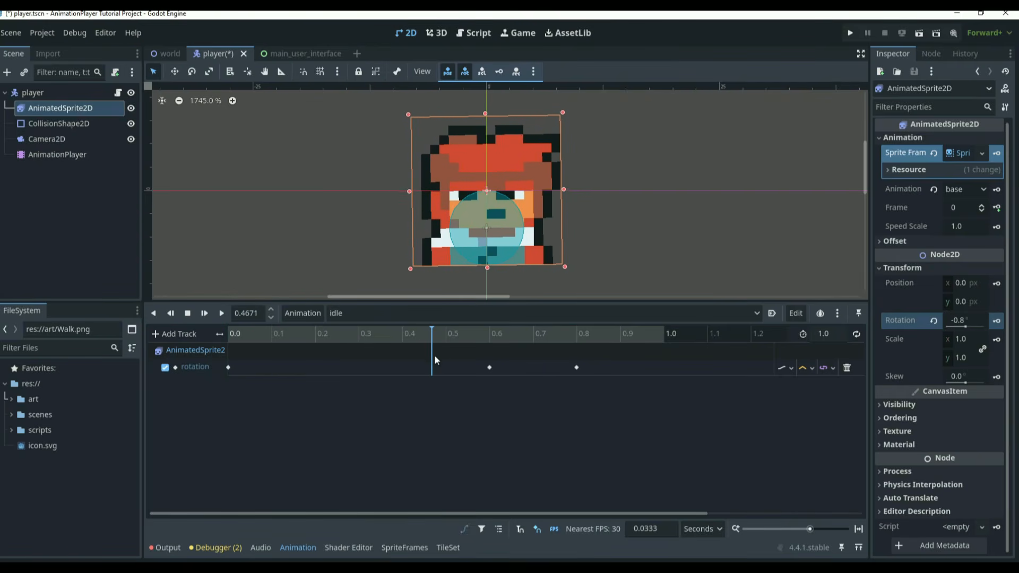
right_click(443, 362)
left_click(452, 371)
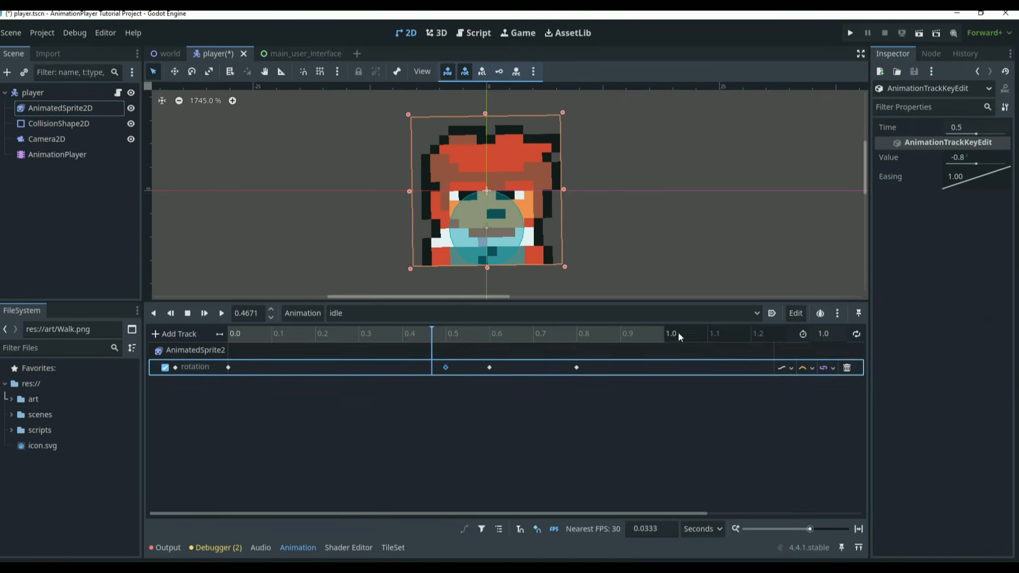
left_click(967, 158)
type("0")
key("Return")
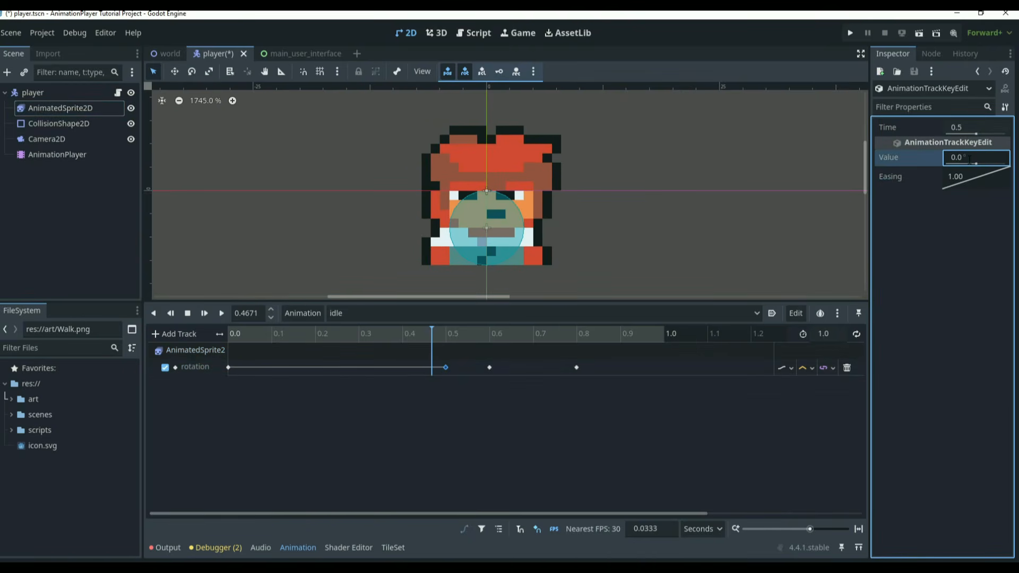
Step: Inspect the rotation keys at 0.0 and 0.5 seconds and scrub the idle animation through to its end
left_click(62, 155)
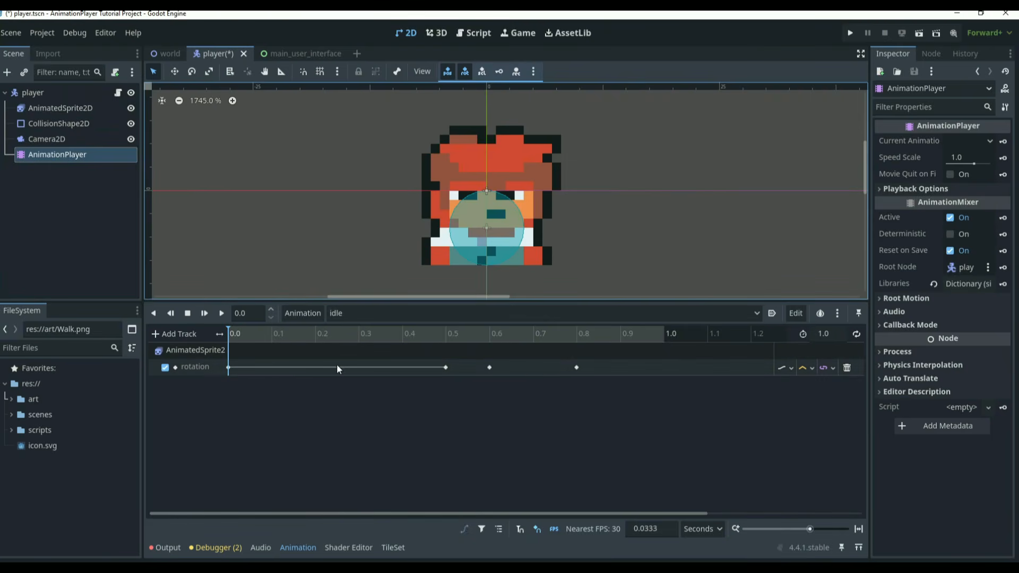
left_click(229, 369)
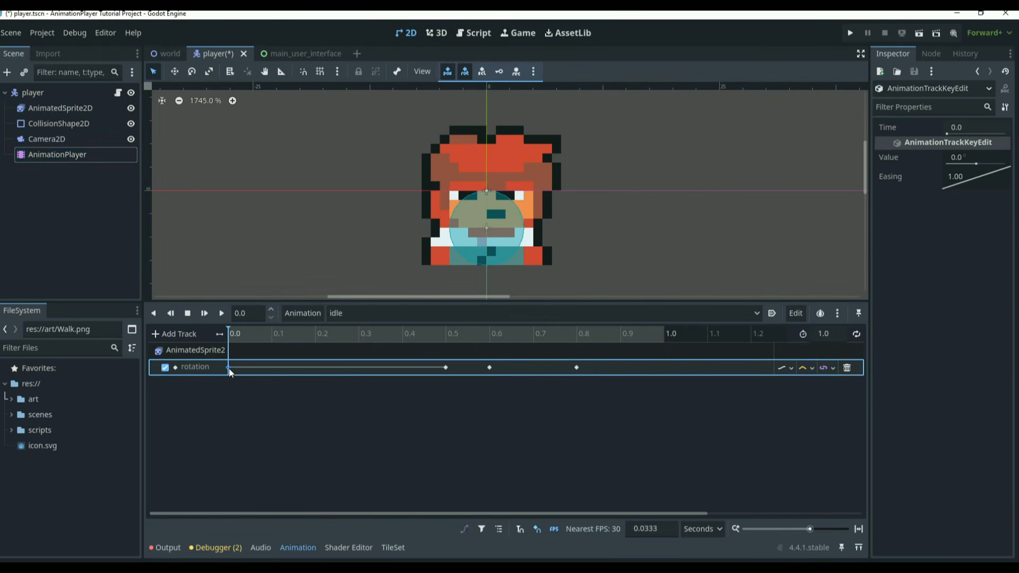
left_click(446, 367)
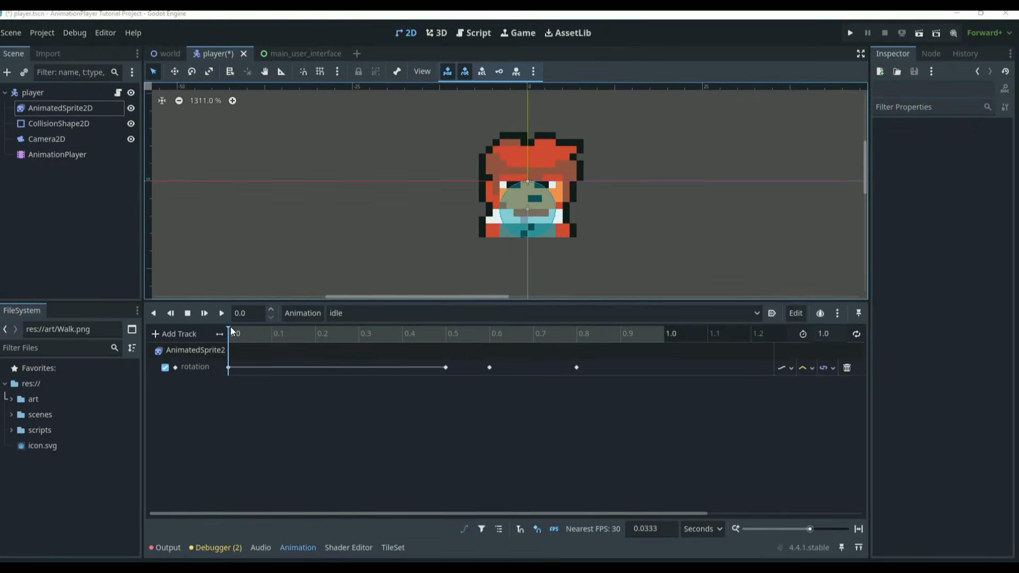
left_click_drag(231, 327, 668, 349)
scroll(534, 233, "up", 3)
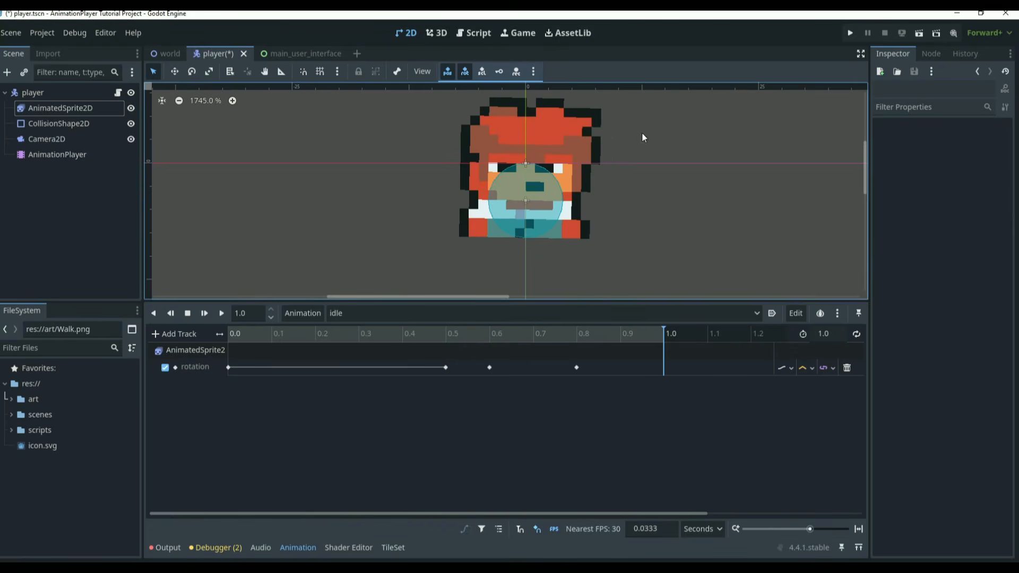
left_click(568, 336)
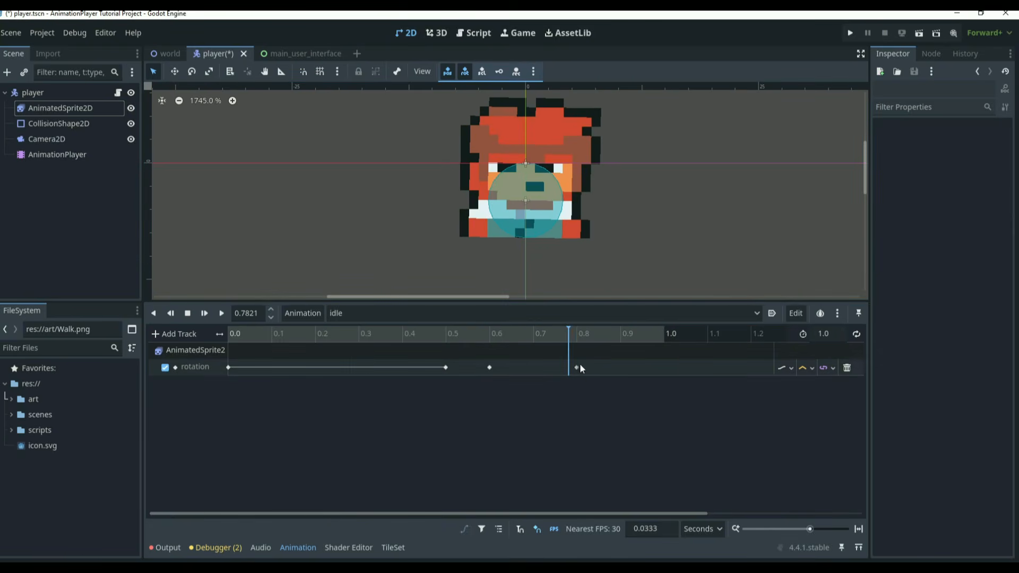
left_click_drag(565, 327, 671, 332)
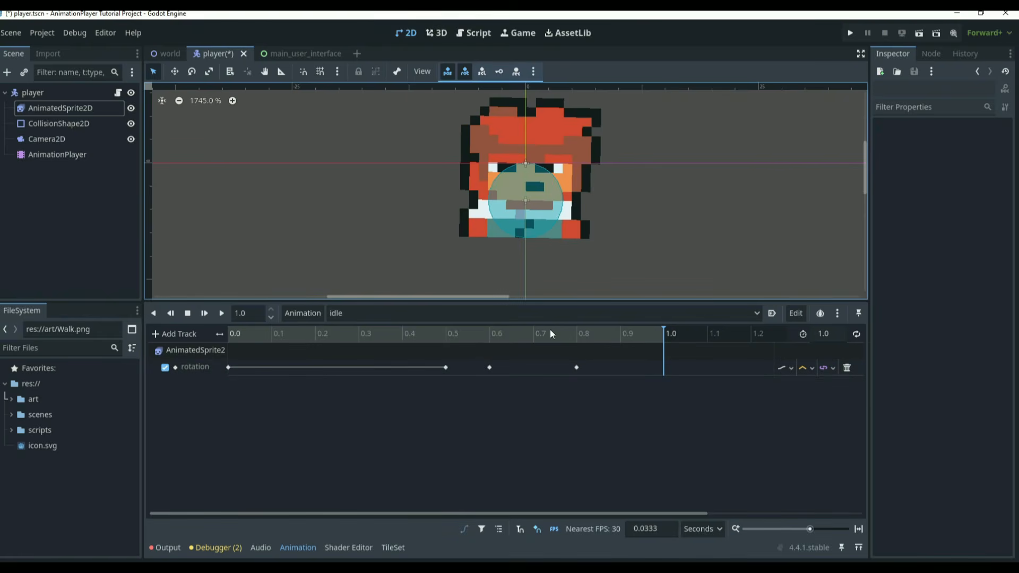
Step: Turn on looping for the idle animation and scrub its timeline to preview how the rotation behaves at the end
left_click(857, 335)
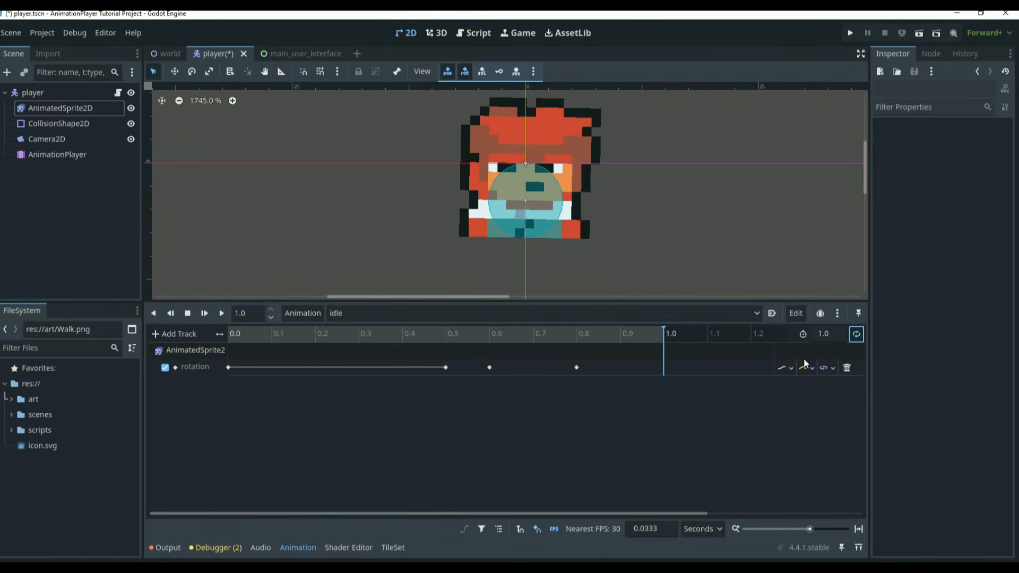
left_click_drag(657, 331, 674, 362)
key("k")
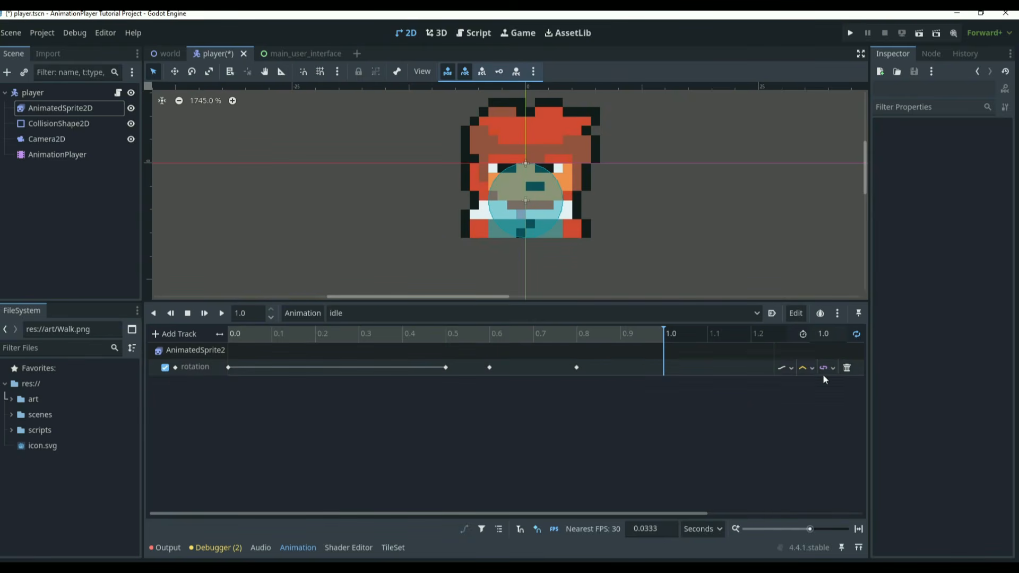
mouse_move(665, 334)
left_mouse_down()
mouse_move(365, 340)
mouse_move(668, 335)
left_mouse_up()
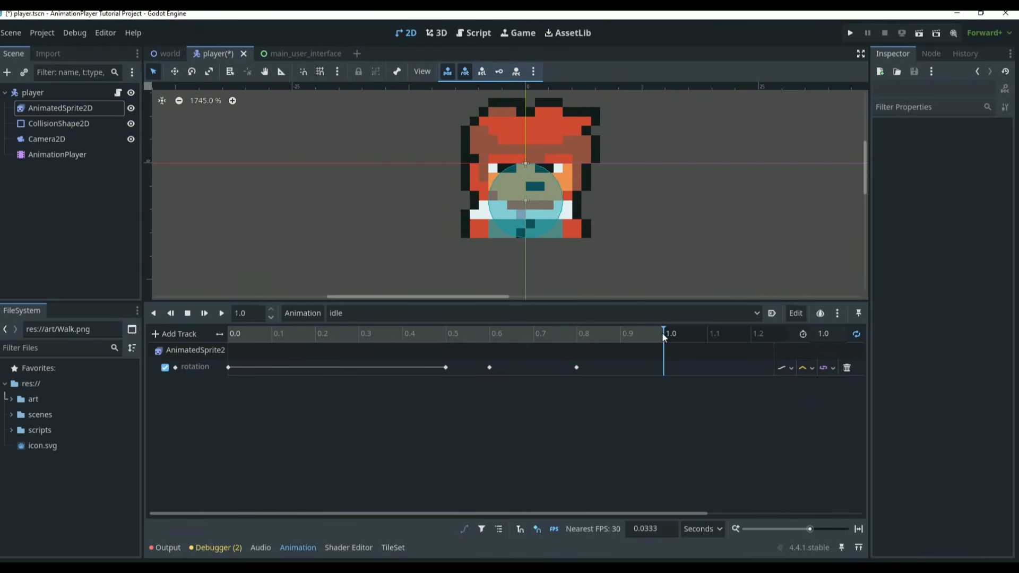
left_click_drag(661, 332, 211, 343)
left_click(301, 328)
Step: Try Clamp Loop Interp on the rotation track and play the idle animation from the start
left_click(836, 372)
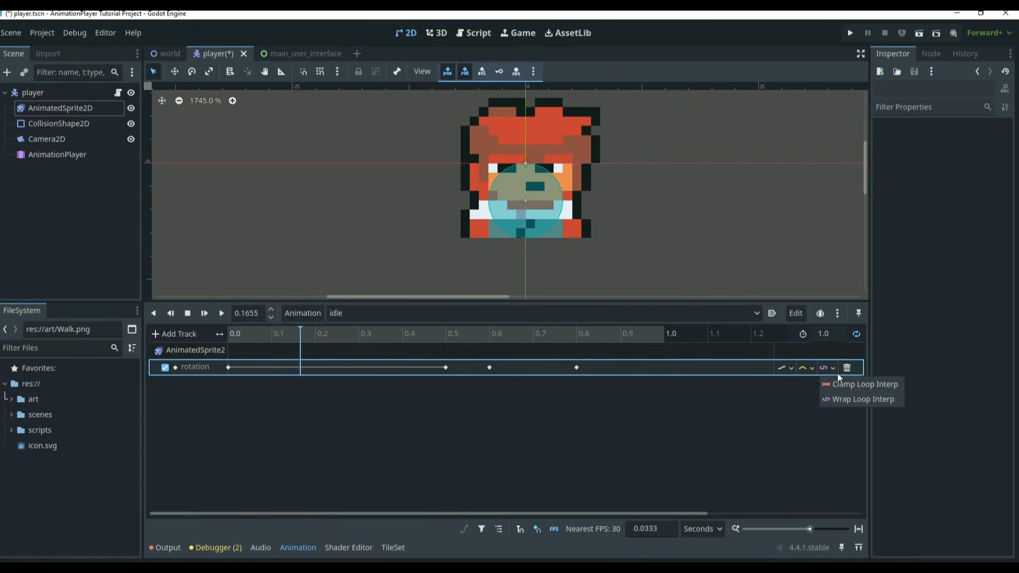
left_click(831, 384)
left_click_drag(300, 335, 148, 326)
left_click(222, 313)
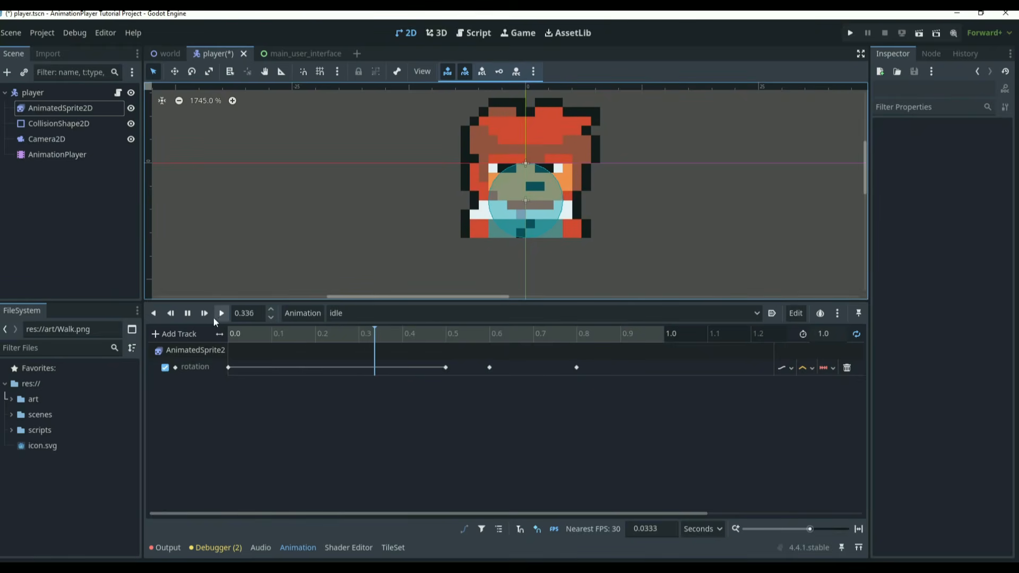
left_click(187, 313)
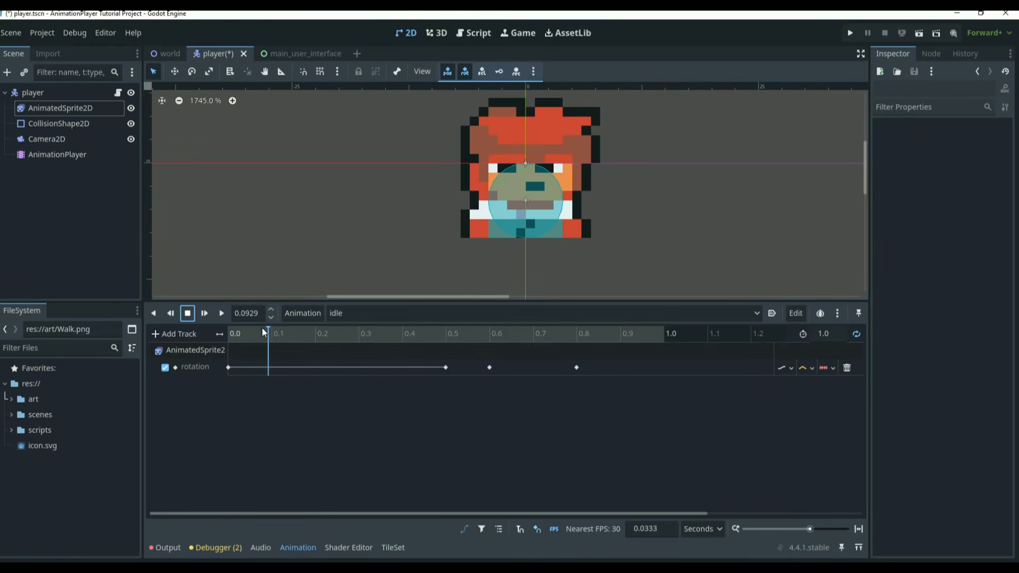
left_click_drag(262, 332, 229, 345)
left_click(222, 313)
Step: Stop playback and set the value of the rotation key at 0.8 seconds to 1.0 degrees
left_click(577, 367)
left_click(187, 313)
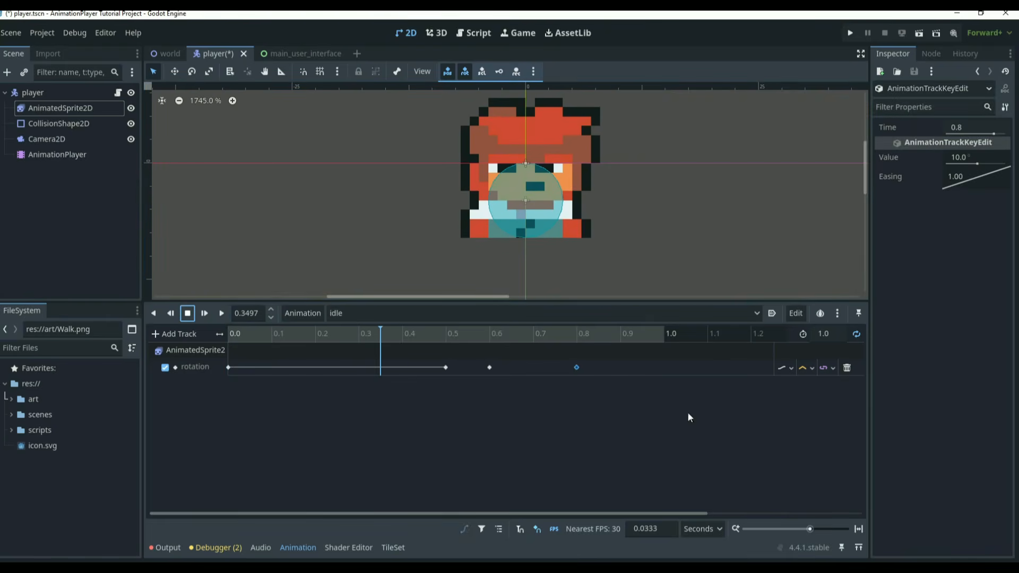
left_click(969, 160)
type("1.0")
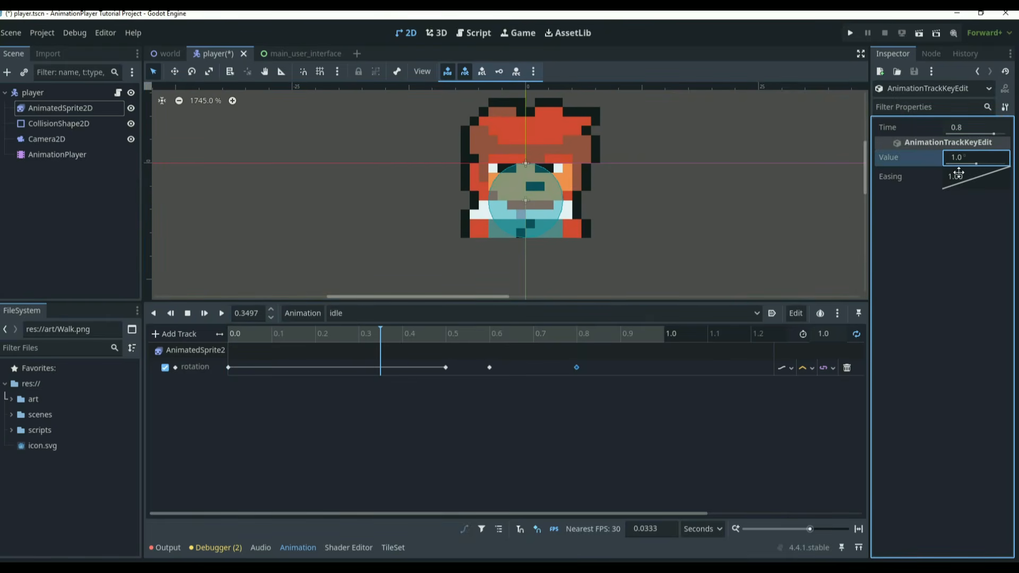
Step: Check the rotation track's loop interpolation options, then play the idle animation from the start and stop it
left_click(605, 438)
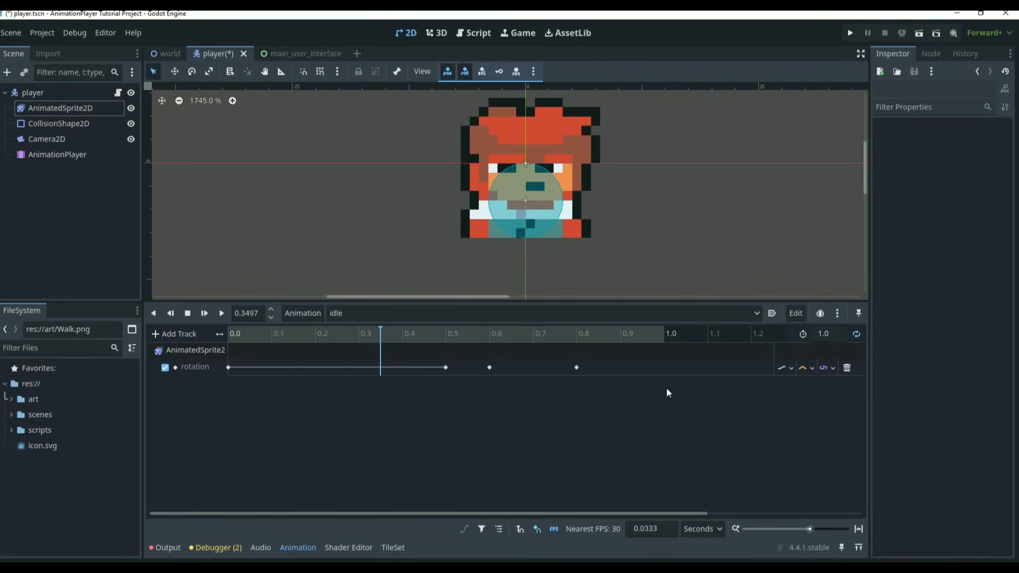
left_click(834, 368)
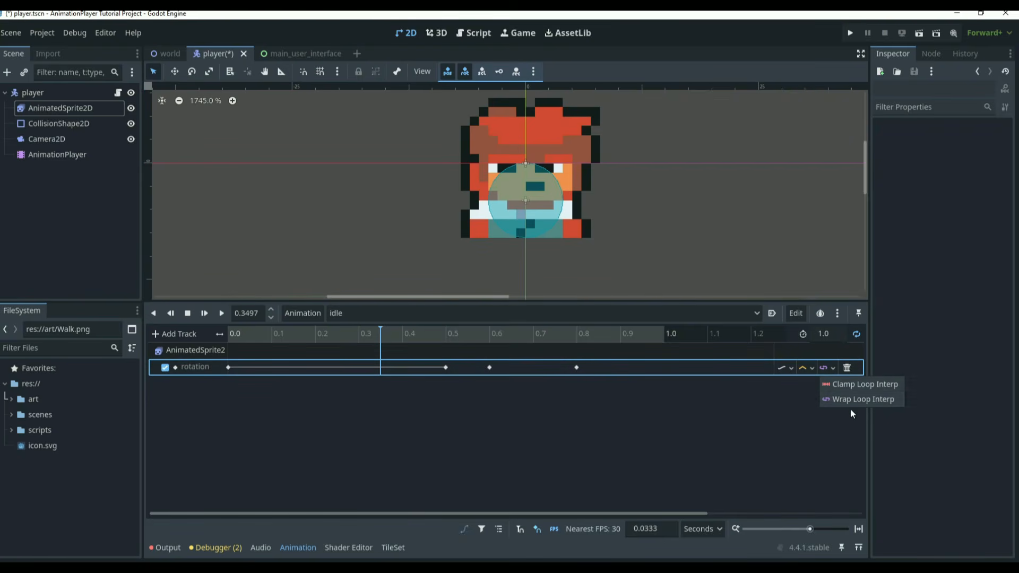
left_click(526, 434)
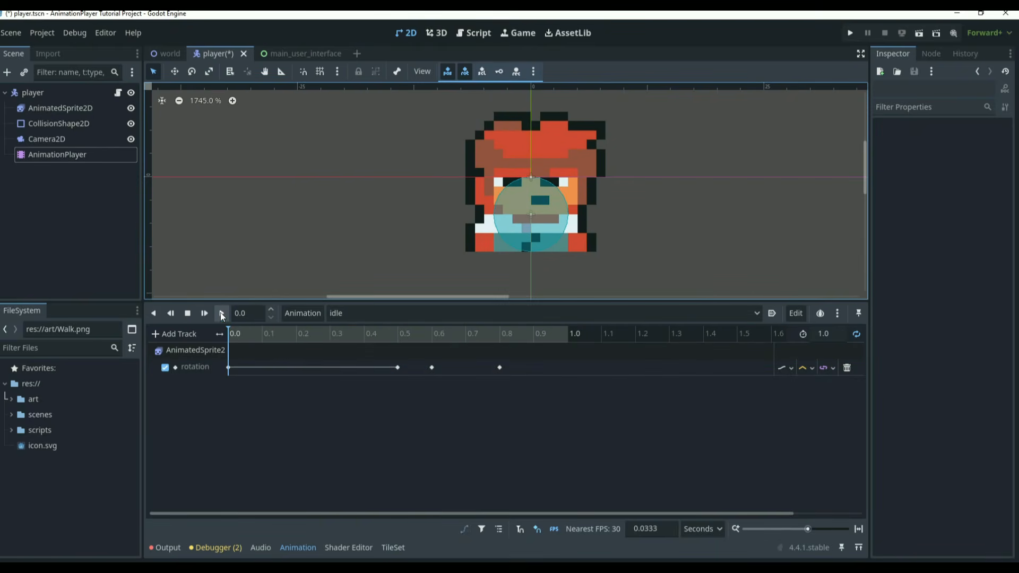
left_click(220, 313)
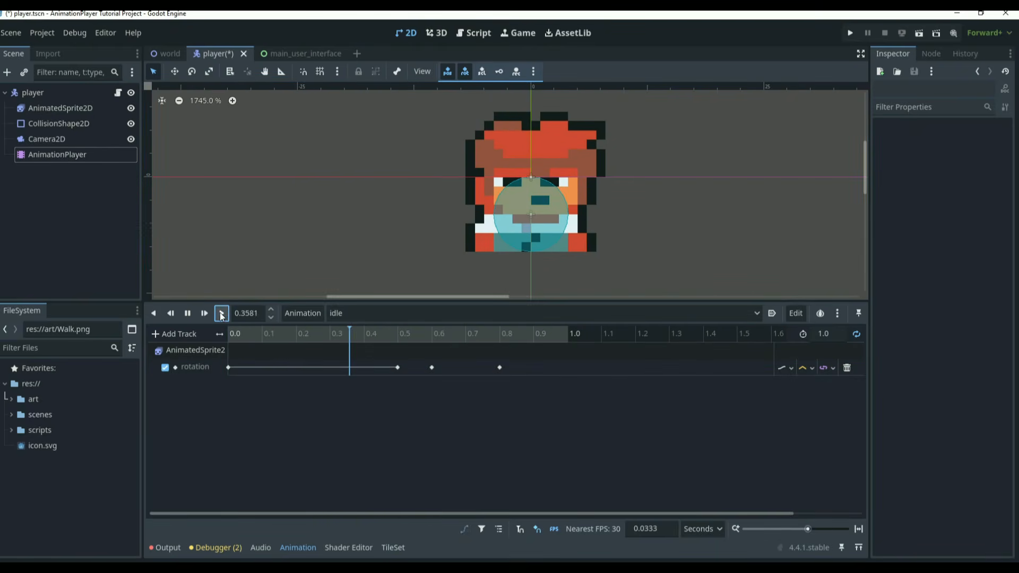
left_click(189, 314)
Step: Look at the tracks of the walk animation and return to the idle animation
left_click(330, 313)
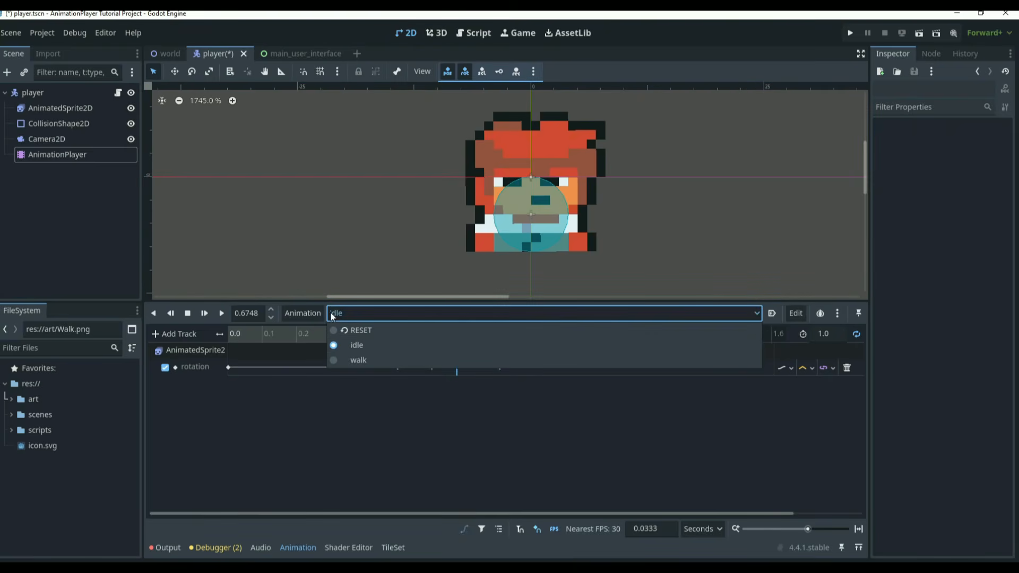
left_click(352, 360)
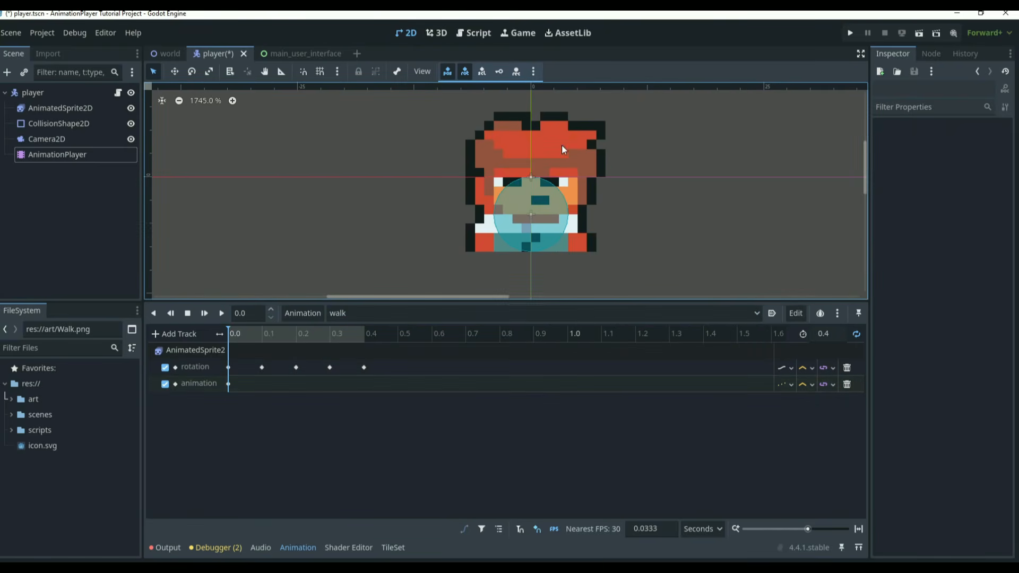
left_click(371, 315)
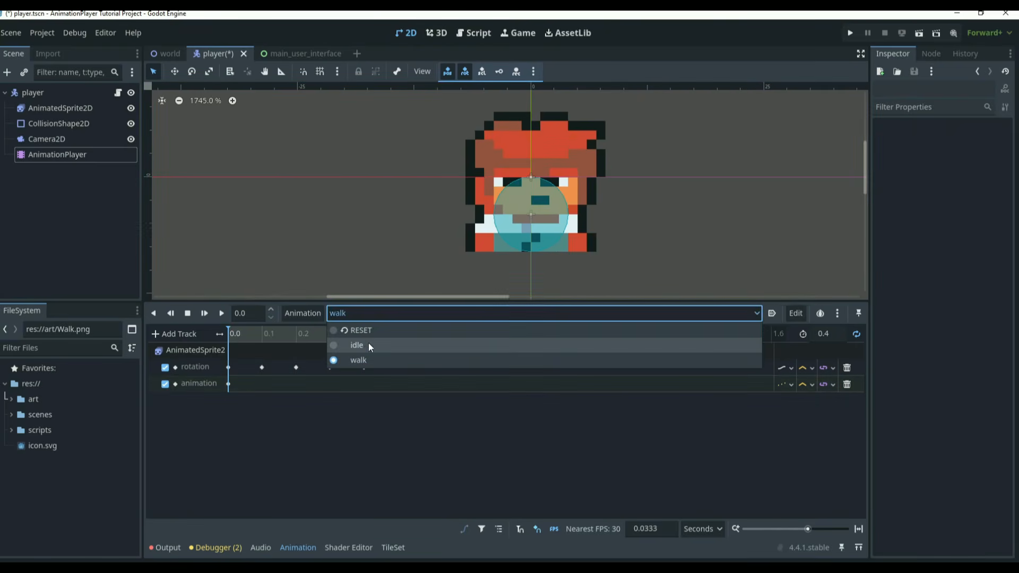
left_click(368, 344)
Step: Add a property track for the AnimatedSprite2D's animation property to the idle animation
left_click(189, 334)
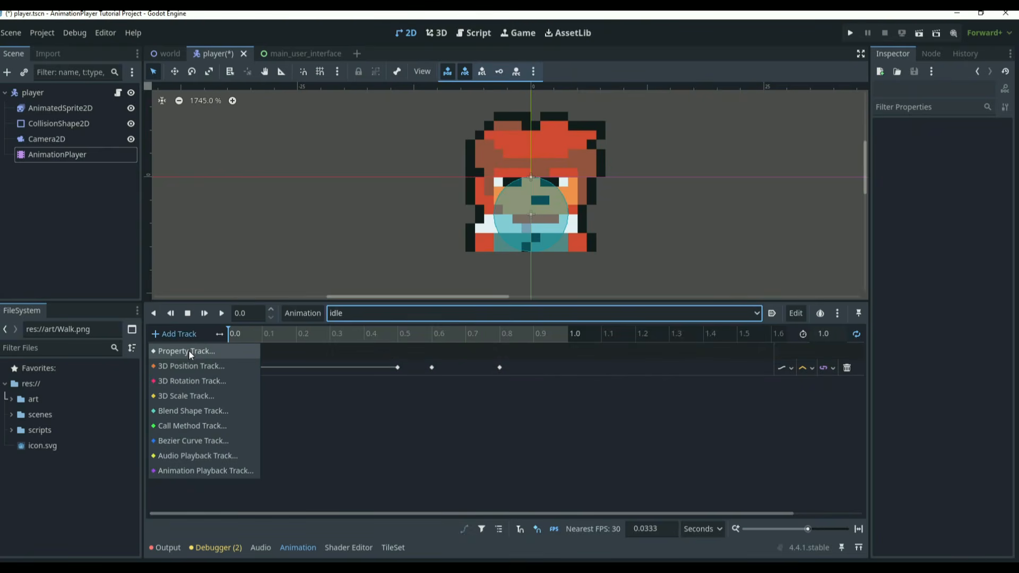
left_click(189, 352)
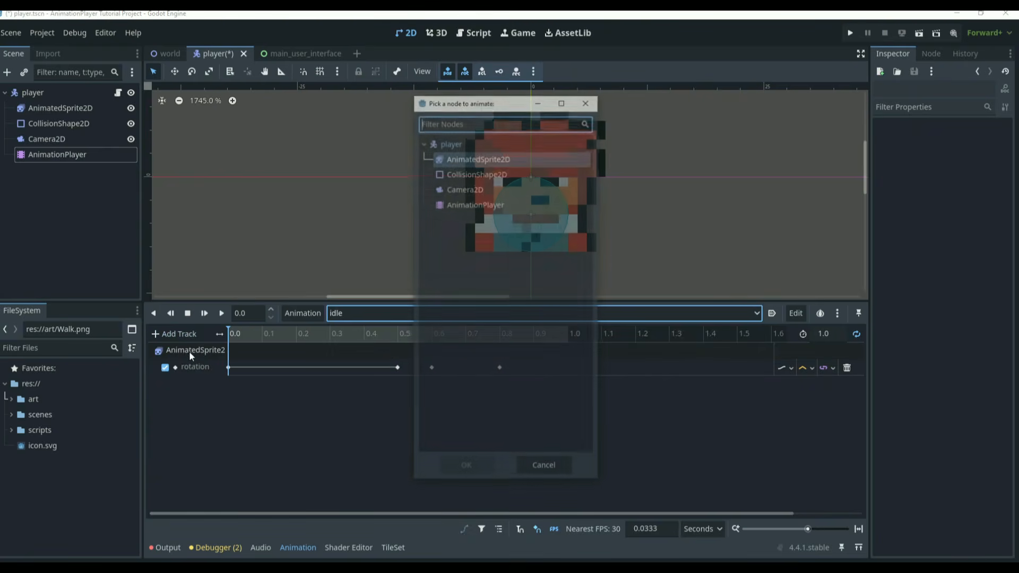
double_click(480, 160)
double_click(257, 221)
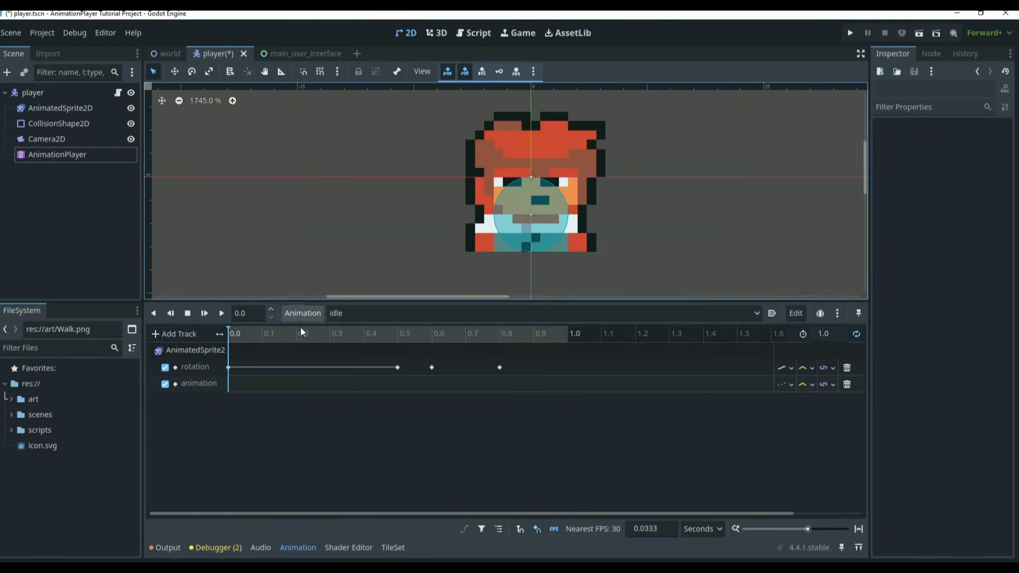
Step: Insert a key on idle's sprite animation track at 0.0 seconds with the value base
right_click(259, 391)
left_click(265, 393)
left_click(232, 388)
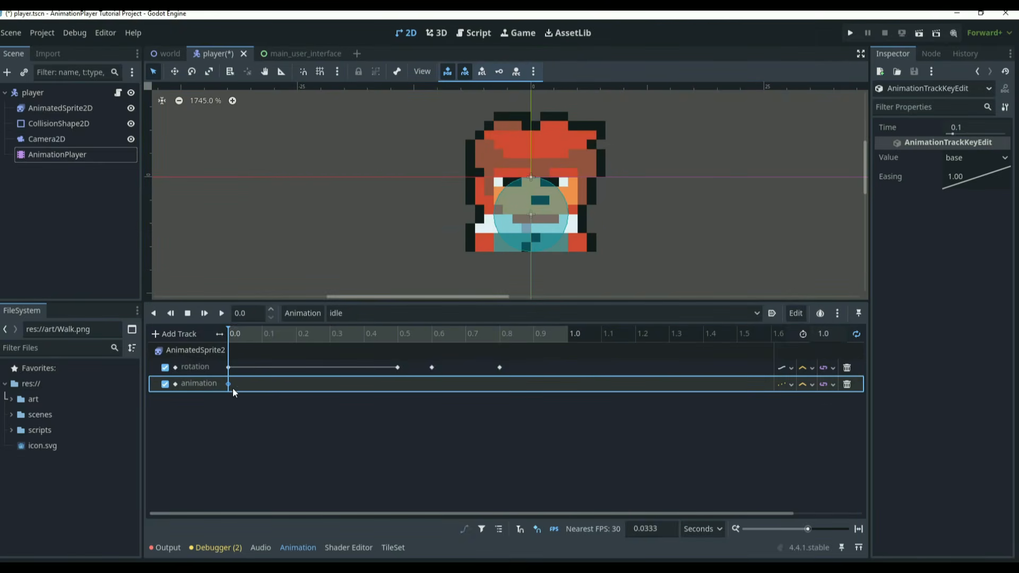
left_click(960, 160)
left_click(965, 157)
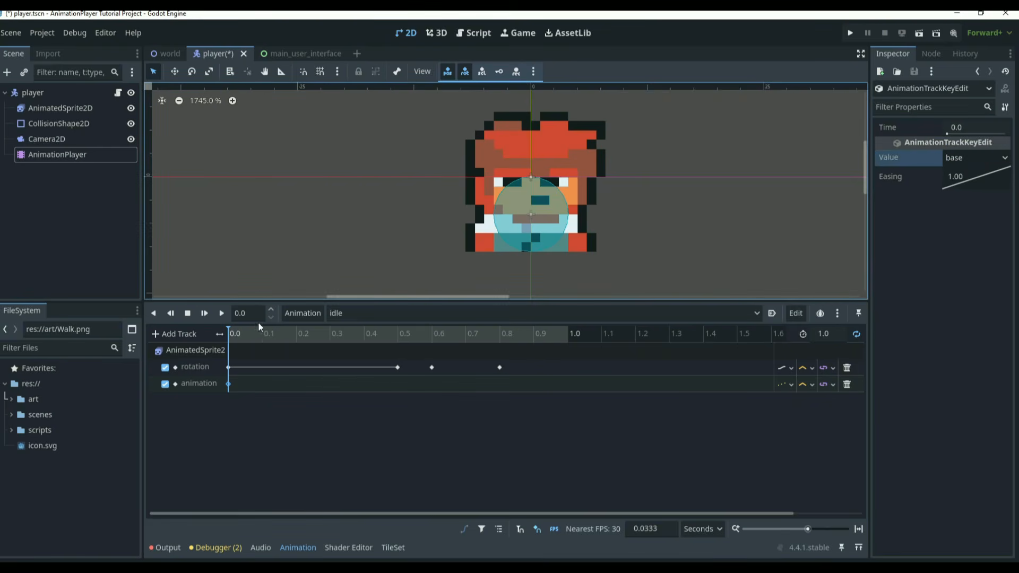
Step: Scrub the start of idle, play the walk animation, and switch back to play and stop idle for comparison
left_click_drag(232, 336, 259, 333)
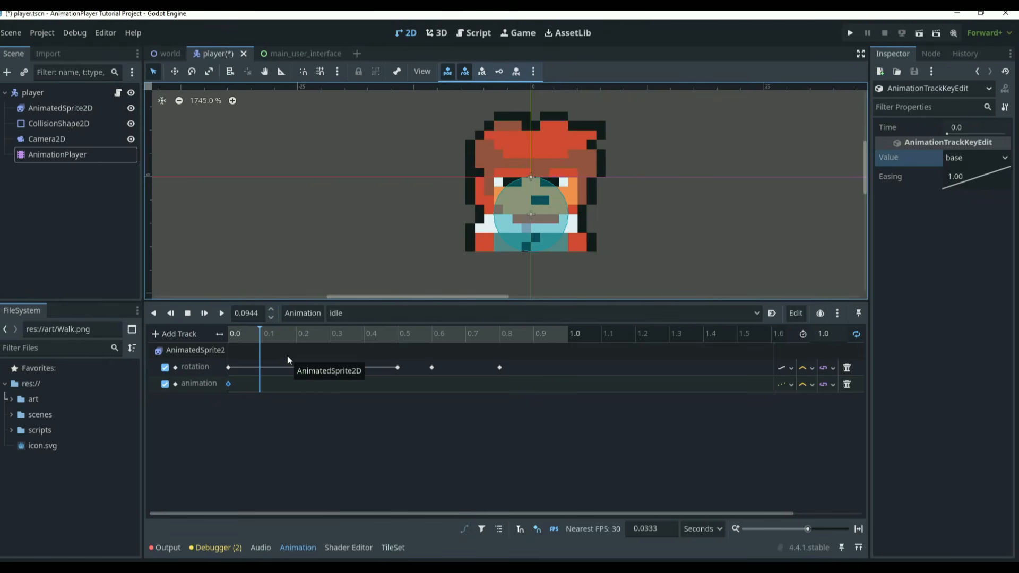
left_click(374, 312)
left_click(354, 357)
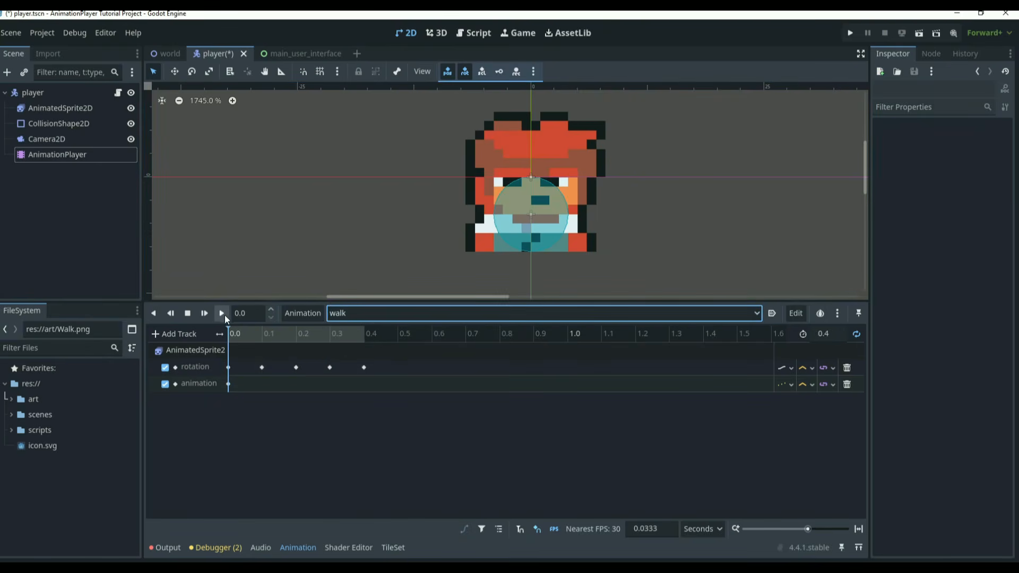
left_click(222, 313)
left_click(373, 312)
left_click(360, 344)
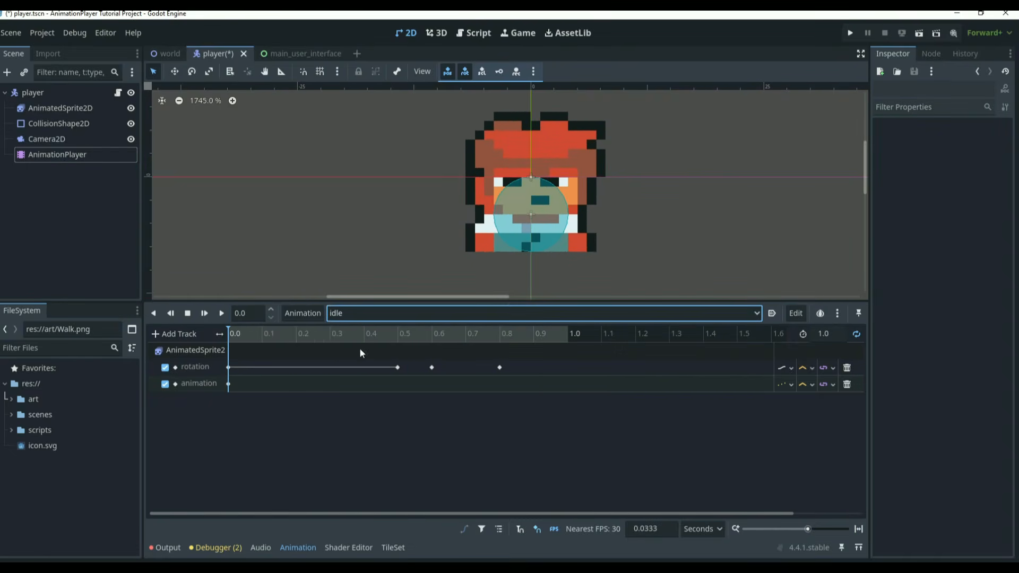
left_click(222, 313)
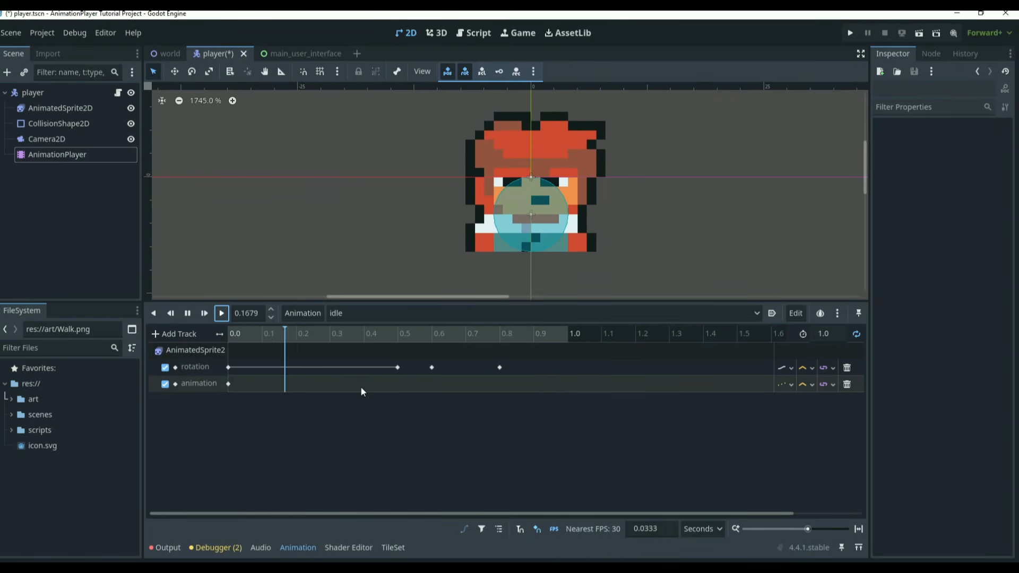
left_click(188, 313)
Step: Create a new animation named hurt in the AnimationPlayer
left_click(296, 314)
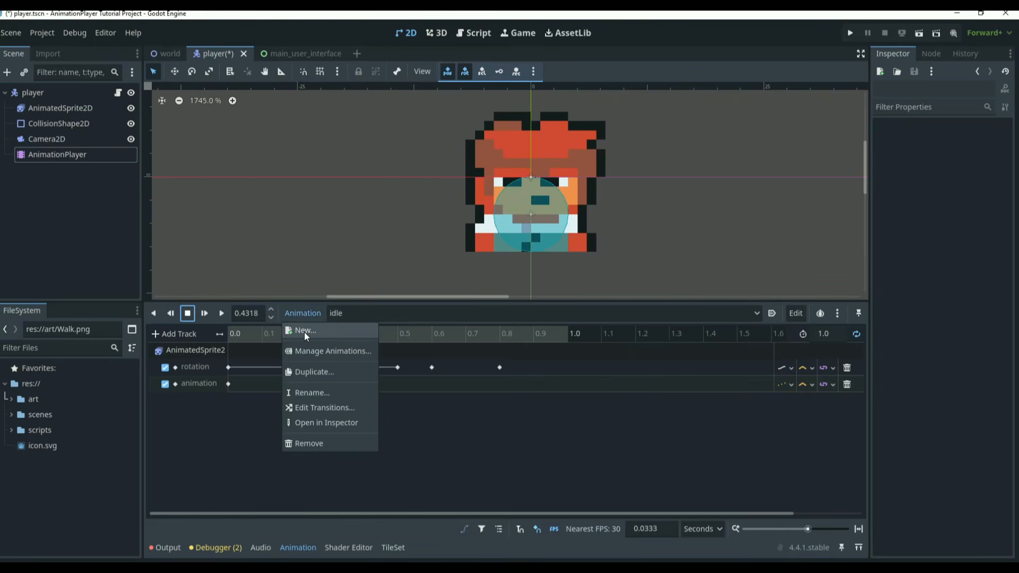
left_click(306, 333)
type("hur")
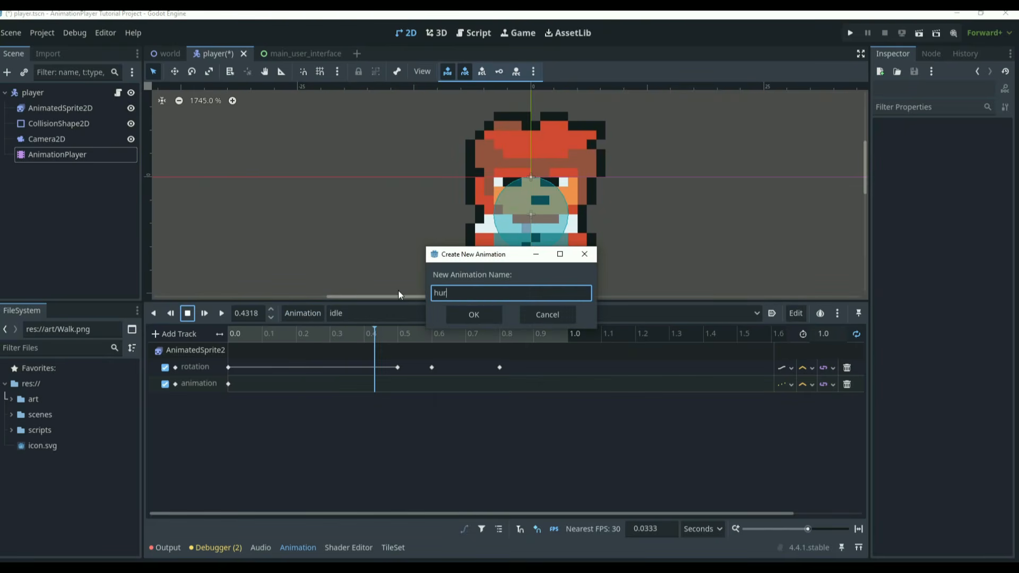
type("t")
key("Return")
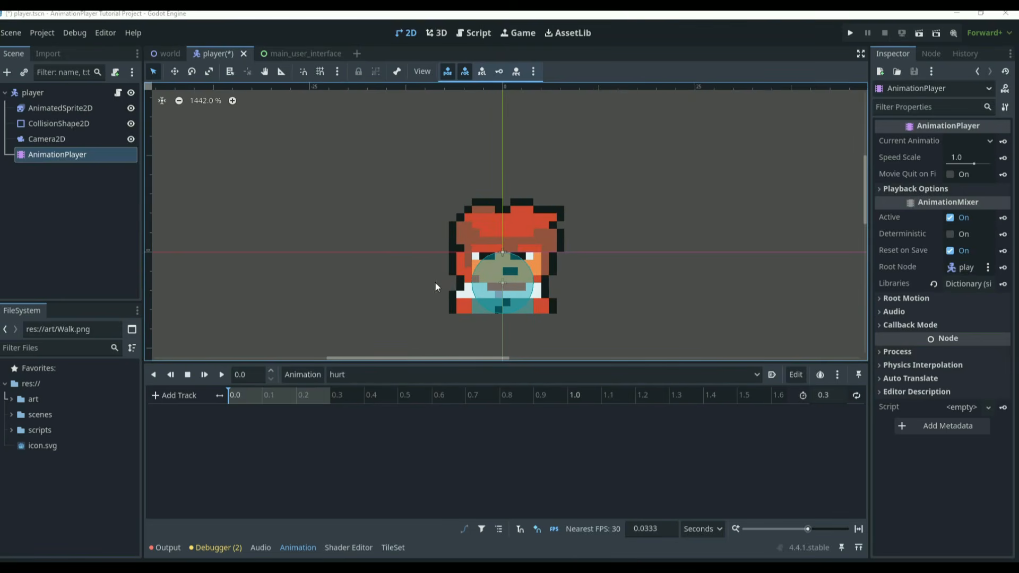
Step: Set the AnimatedSprite2D's animation to hurt and key it at 0.0 seconds on a new track, including a RESET track
scroll(499, 300, "up", 1)
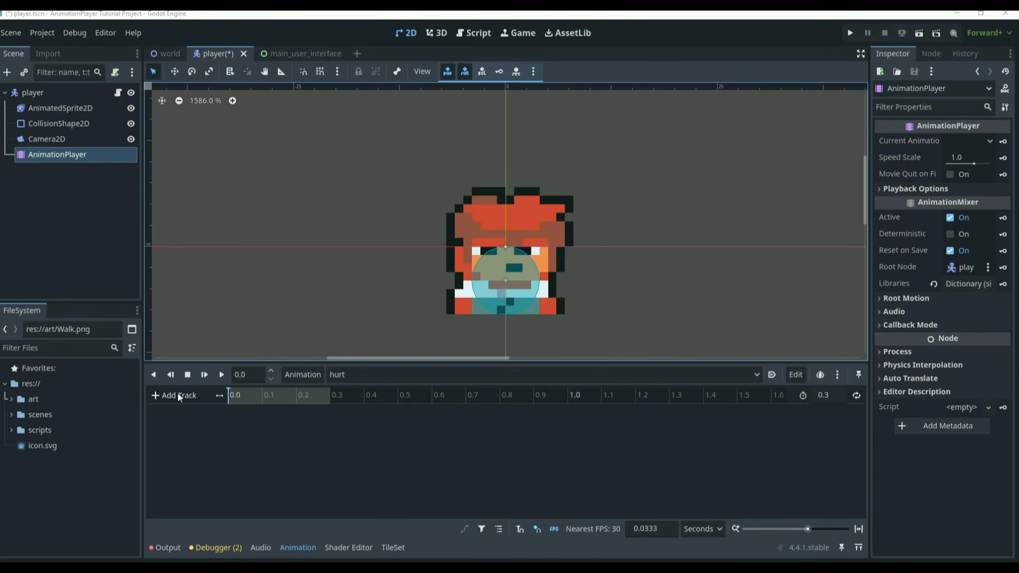
left_click(60, 108)
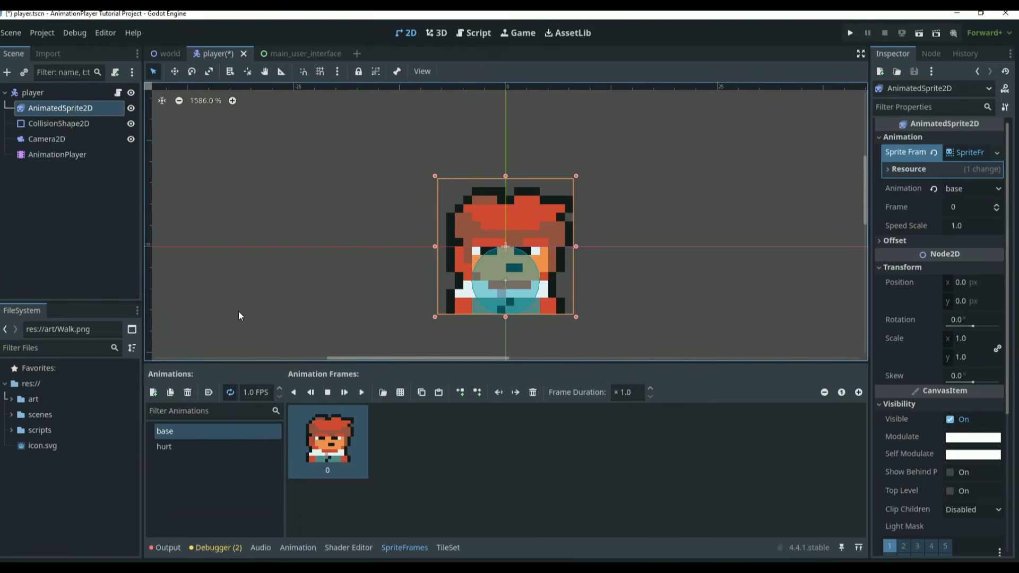
left_click(291, 546)
left_click(964, 190)
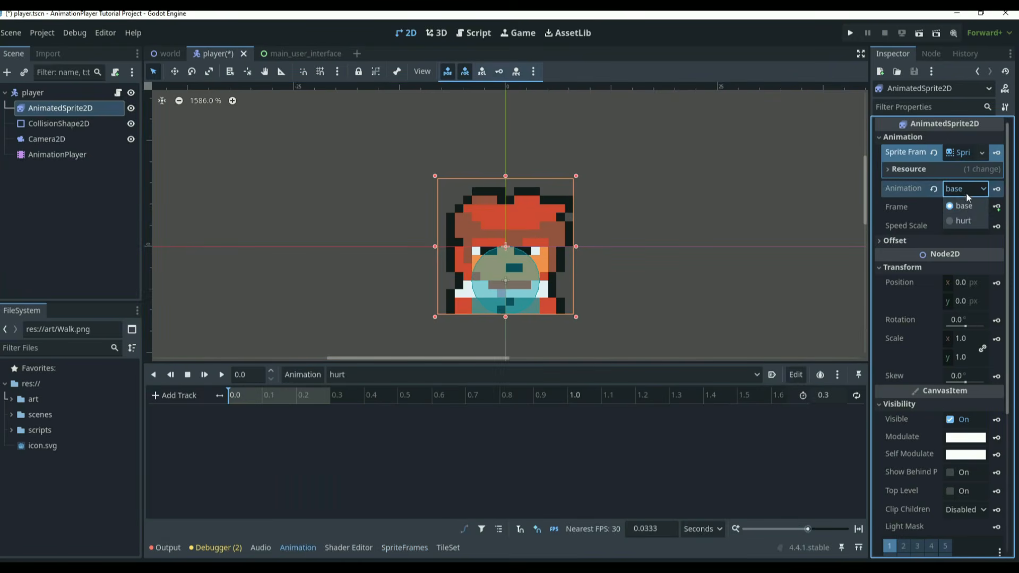
left_click(965, 221)
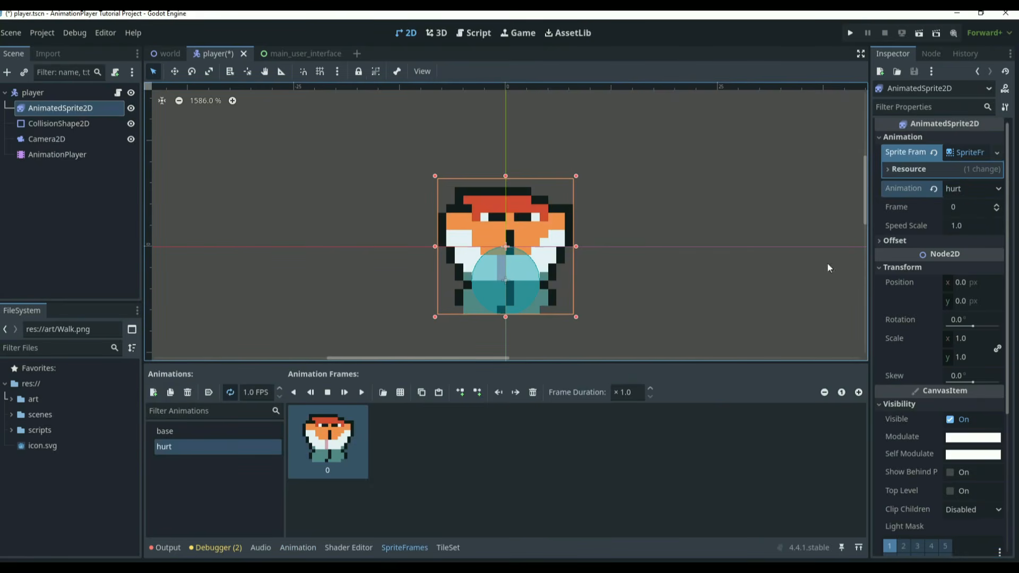
left_click(299, 549)
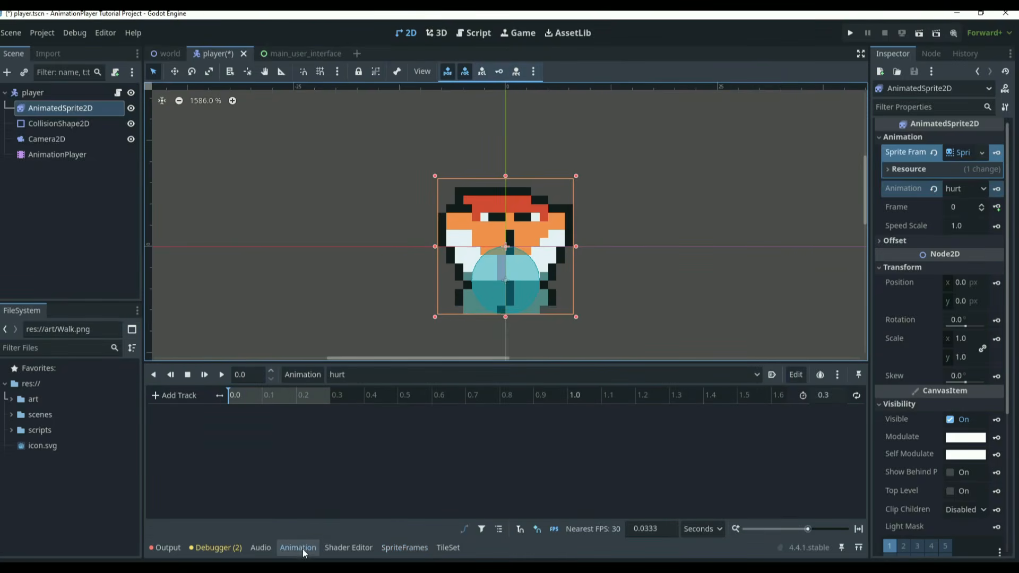
left_click(997, 189)
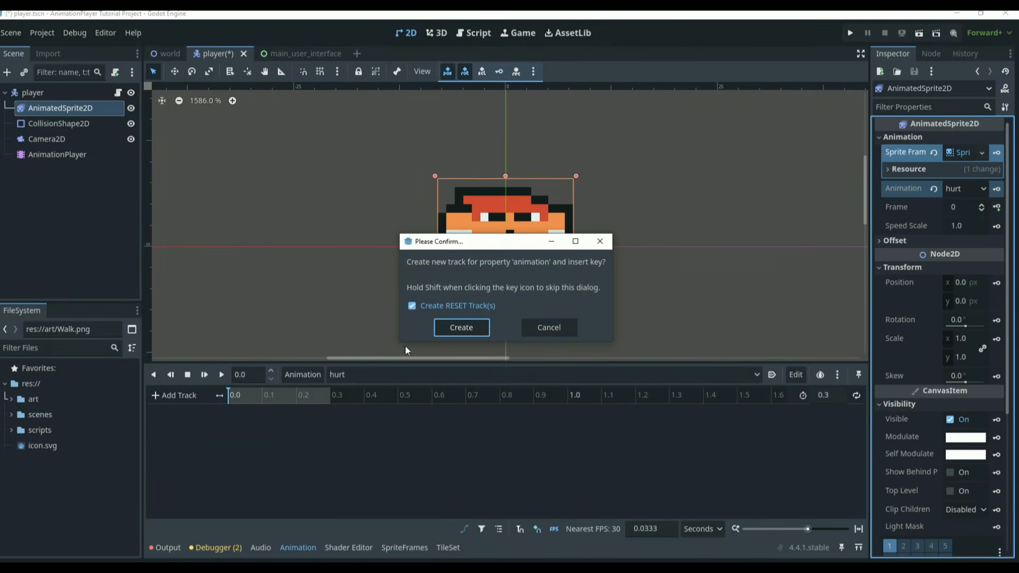
left_click(462, 334)
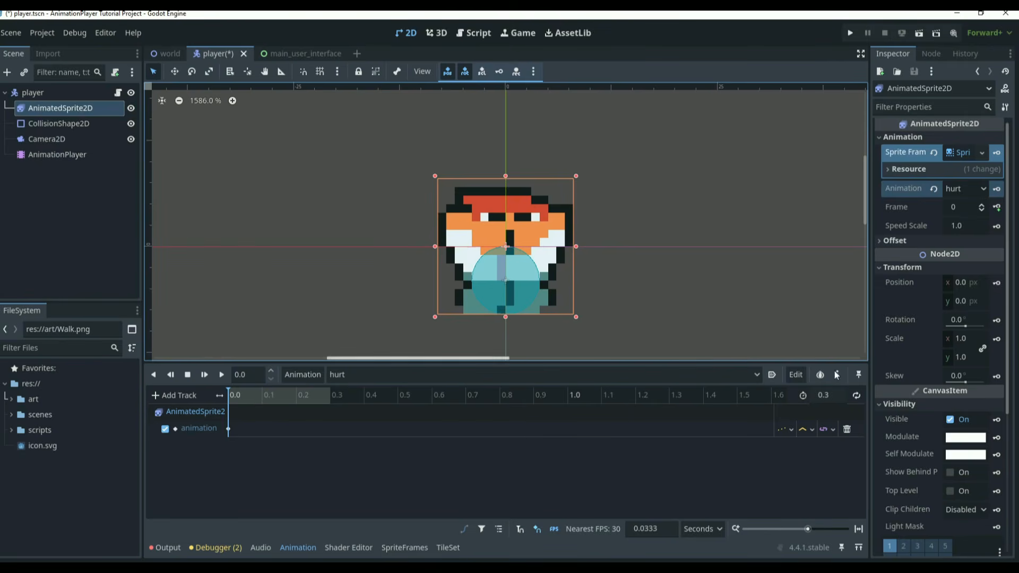
Step: Add rotation and modulate tracks for the AnimatedSprite2D to the hurt animation, each keyed at 0.0 seconds
left_click(997, 321)
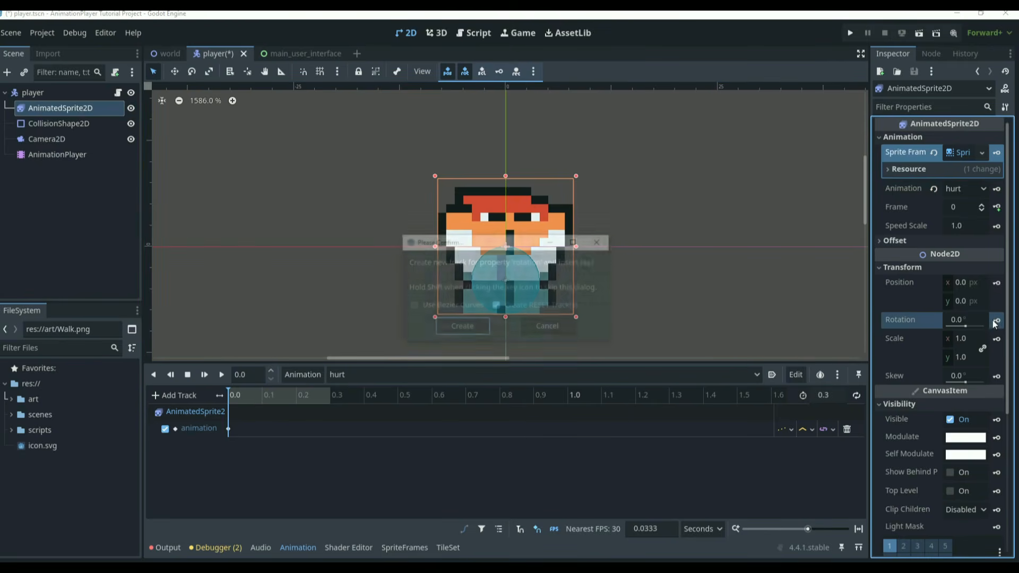
left_click(471, 328)
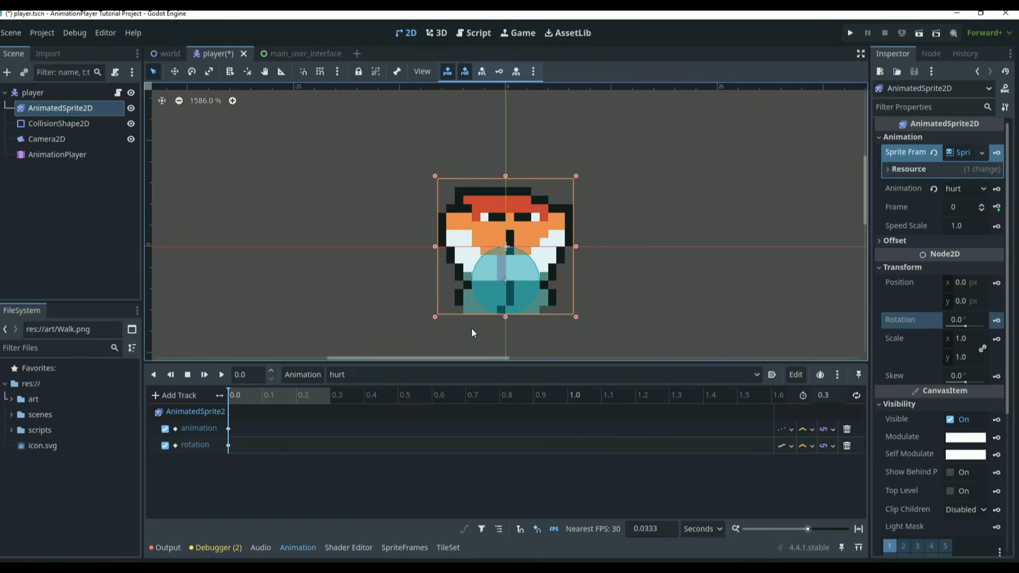
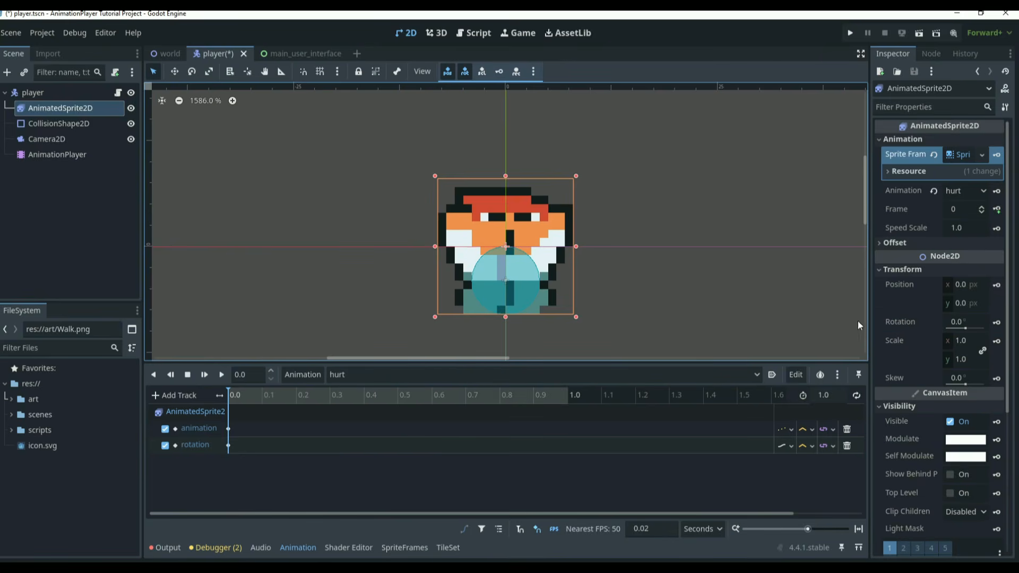
scroll(960, 296, "down", 5)
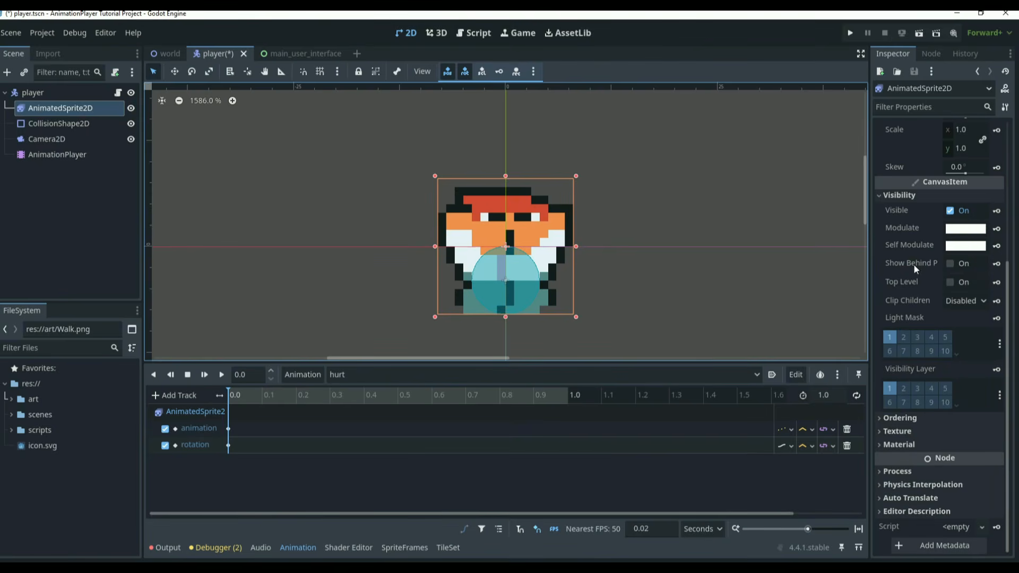
left_click(997, 227)
left_click(450, 330)
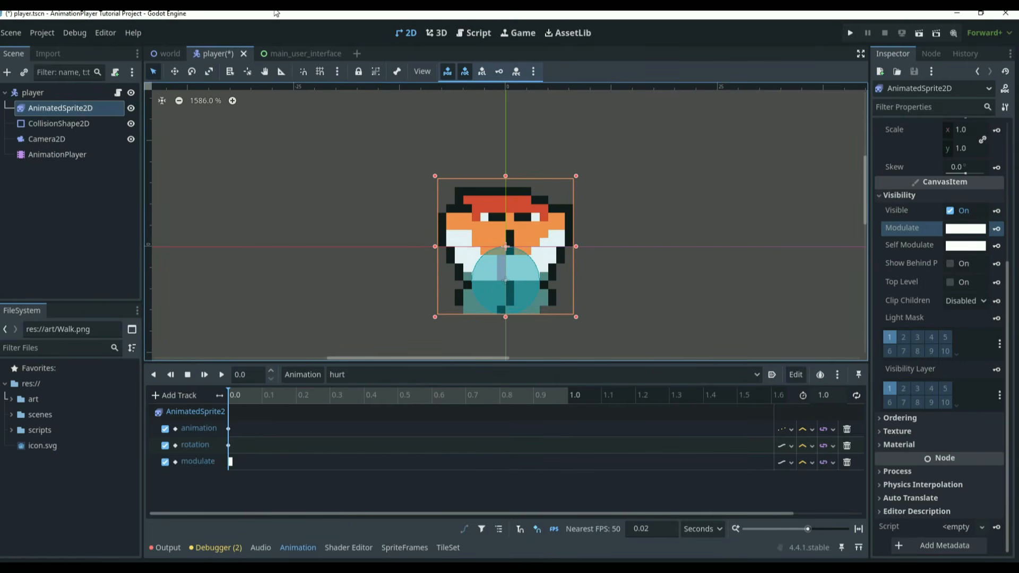
Step: Set the sprite's Modulate colour to red (ff0000) and key it at about 0.06 seconds in the hurt animation
left_click(237, 397)
left_click_drag(237, 397, 252, 398)
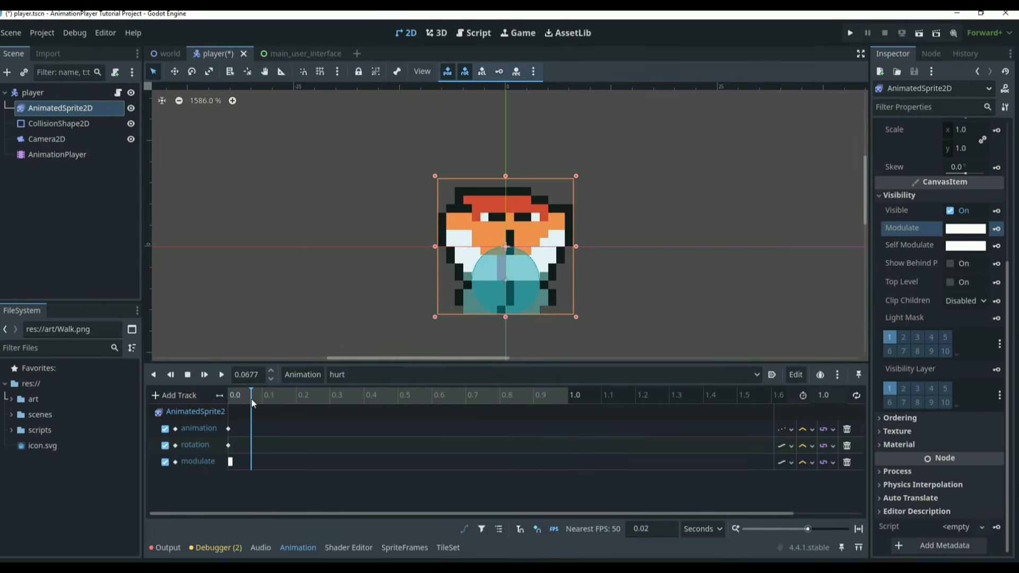
left_click(248, 397)
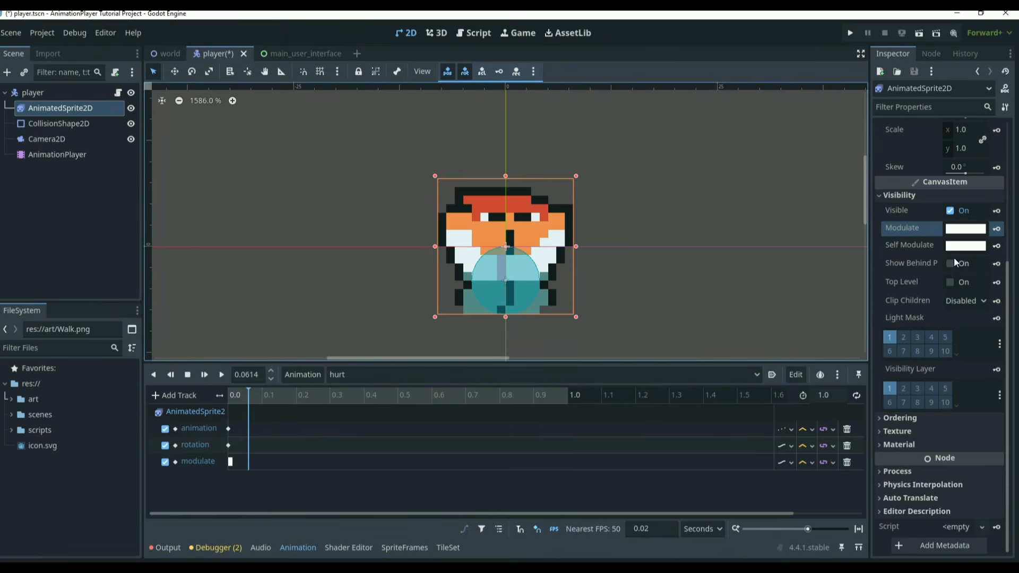
left_click(967, 229)
type("ff0000")
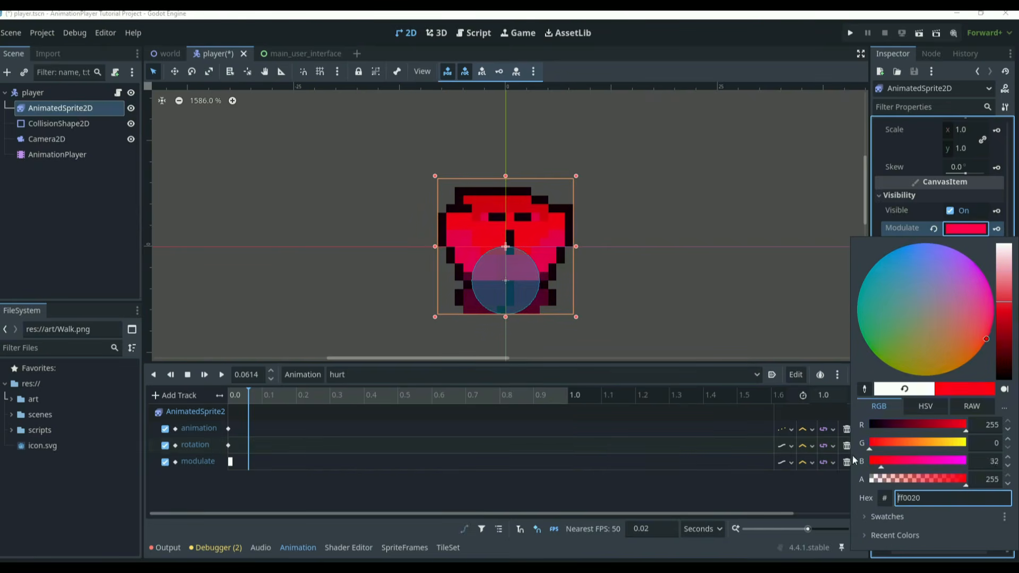
left_click(914, 207)
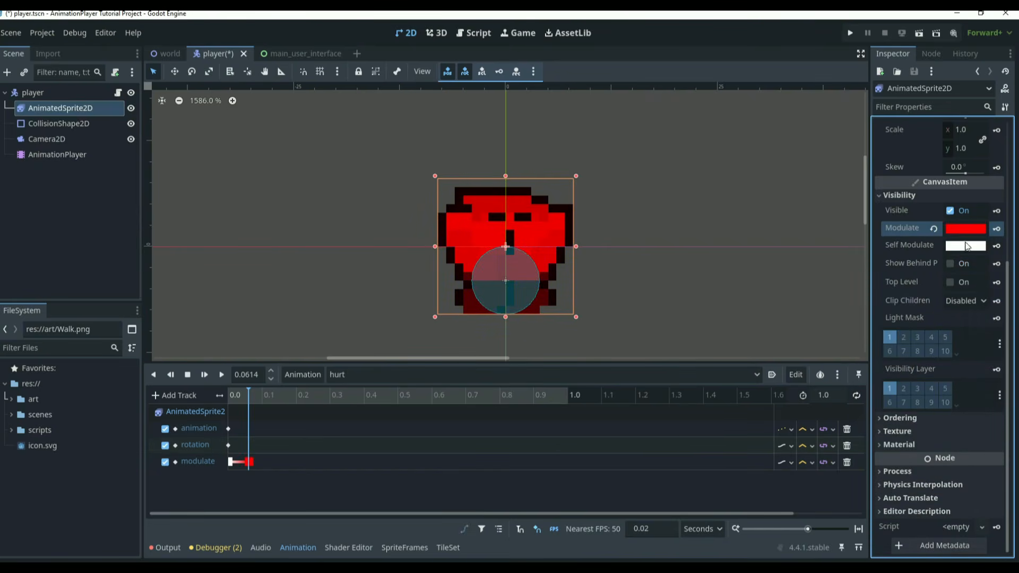
Step: Insert another red modulate key in the hurt animation and move it to 0.2 seconds
left_click(997, 229)
right_click(292, 461)
left_click(301, 466)
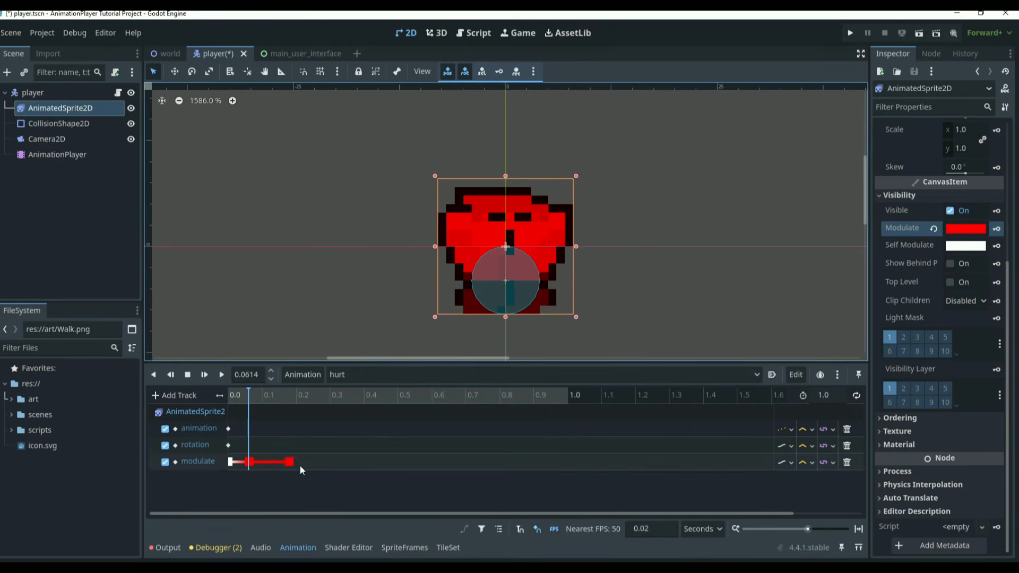
left_click_drag(292, 462, 299, 462)
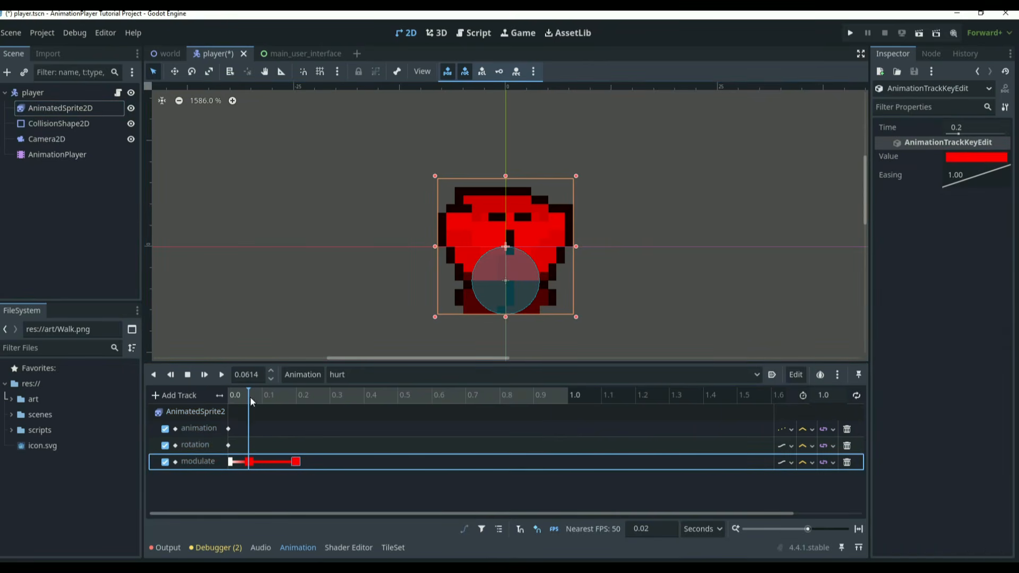
Step: Insert a modulate key at 0.3 seconds in the hurt animation and set its colour value to white
left_click_drag(250, 399, 325, 430)
right_click(329, 461)
left_click(334, 465)
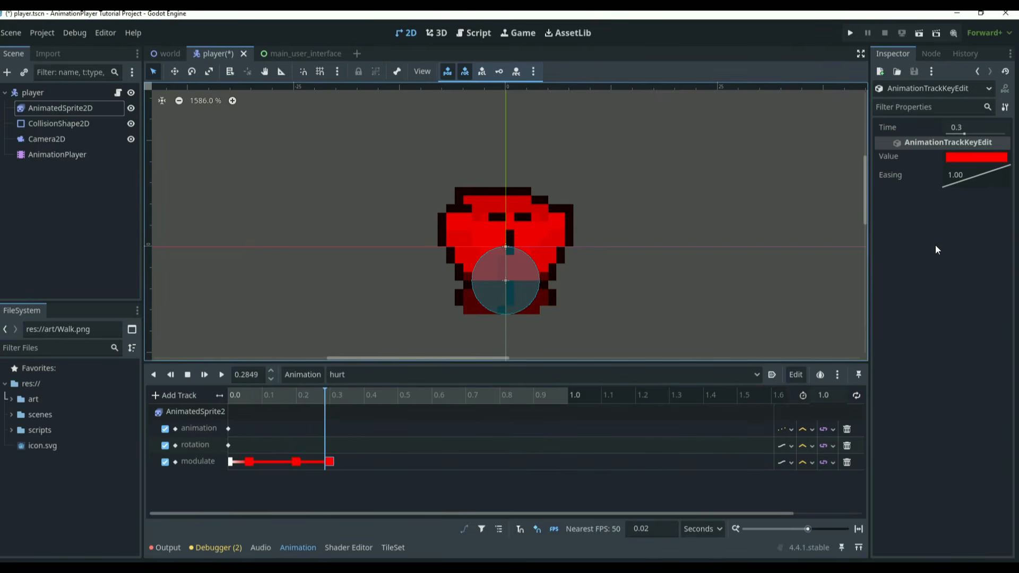
left_click(951, 156)
left_click_drag(914, 372, 968, 391)
left_click(437, 415)
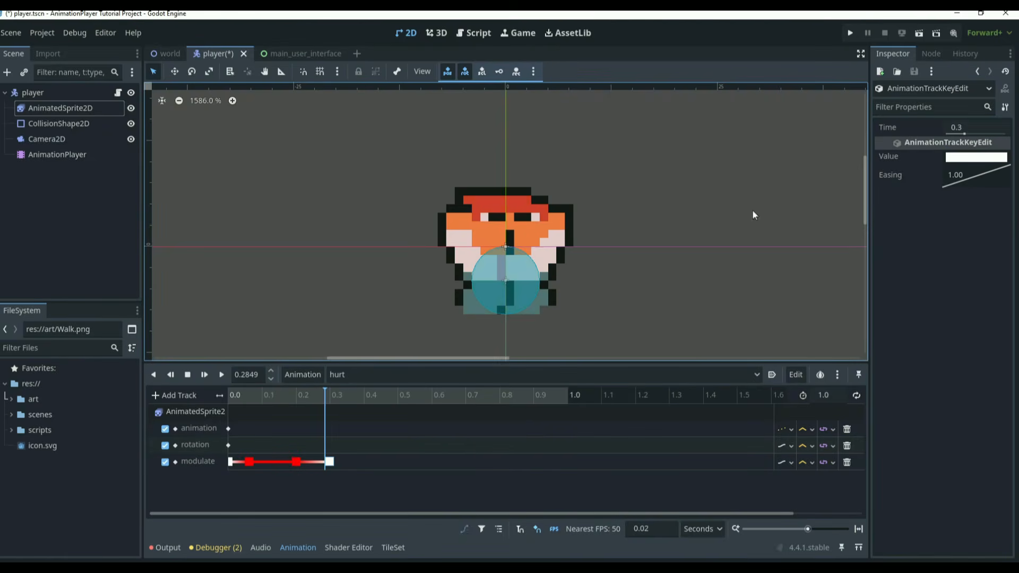
Step: Set the hurt animation's length to 0.3 seconds and play it from the start
left_click_drag(258, 396, 232, 395)
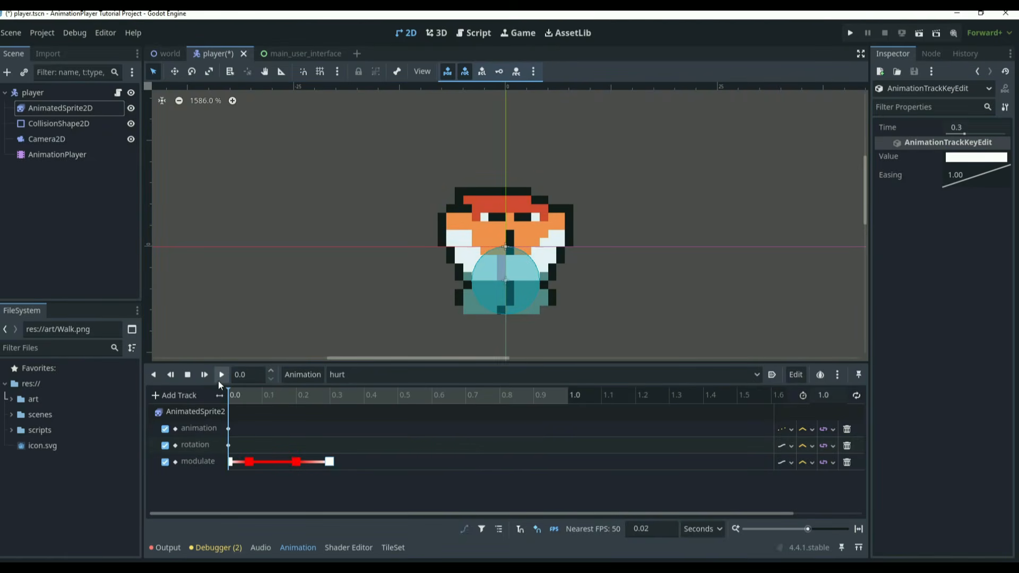
left_click(220, 380)
left_click_drag(569, 394, 349, 426)
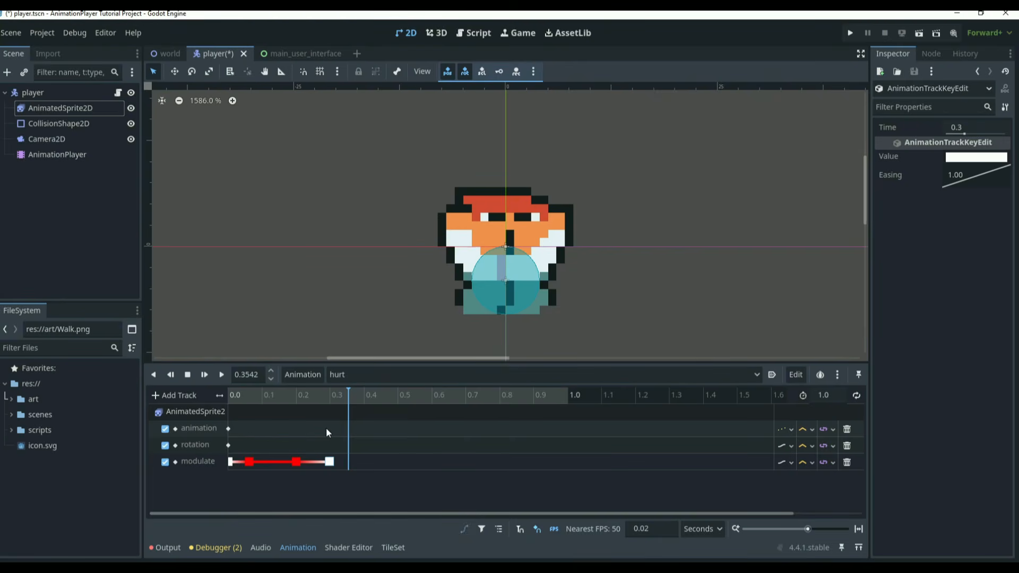
left_click(341, 403)
left_click_drag(342, 405, 366, 408)
left_click(829, 397)
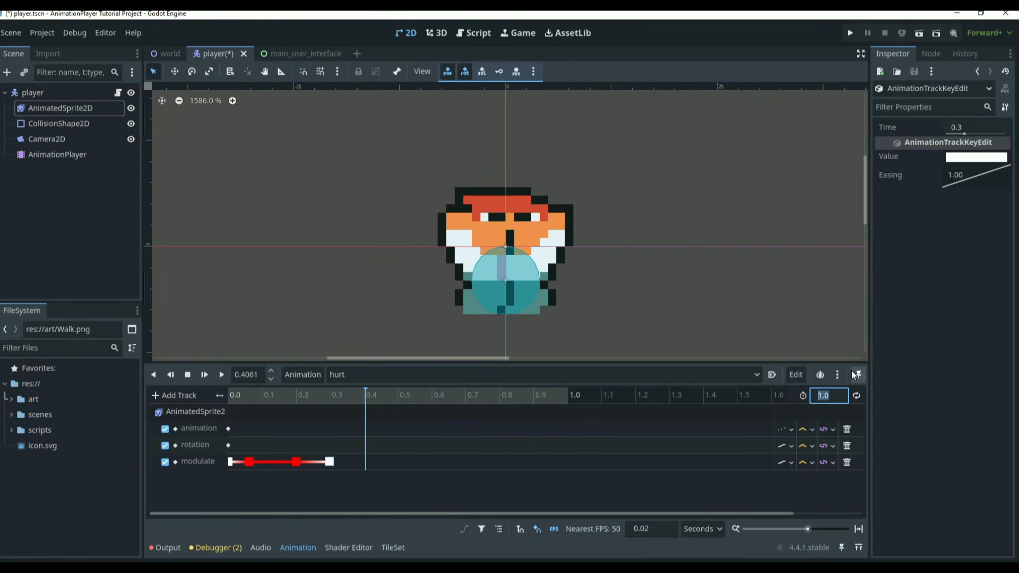
type("0.3")
key("Return")
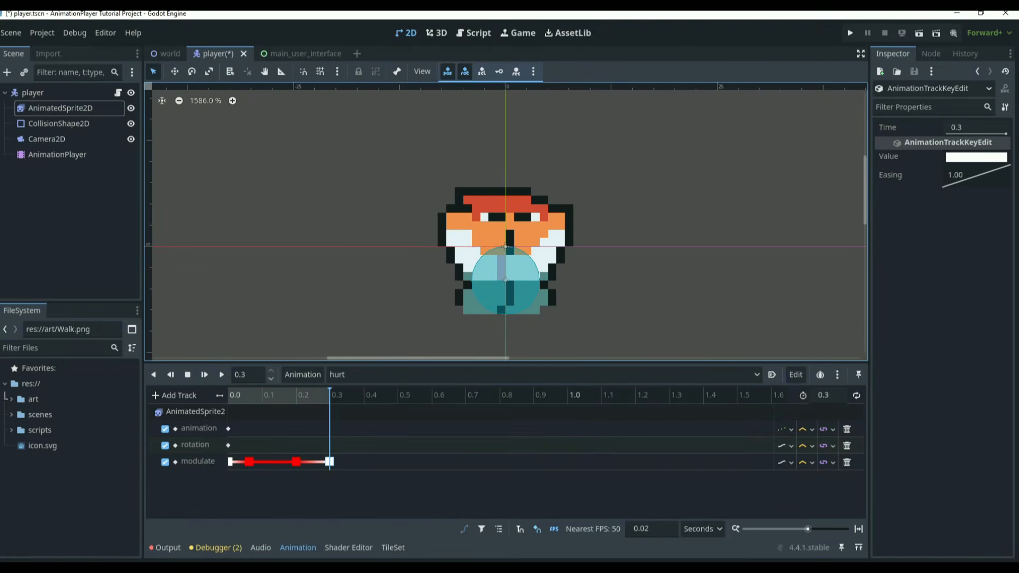
left_click_drag(332, 393, 215, 406)
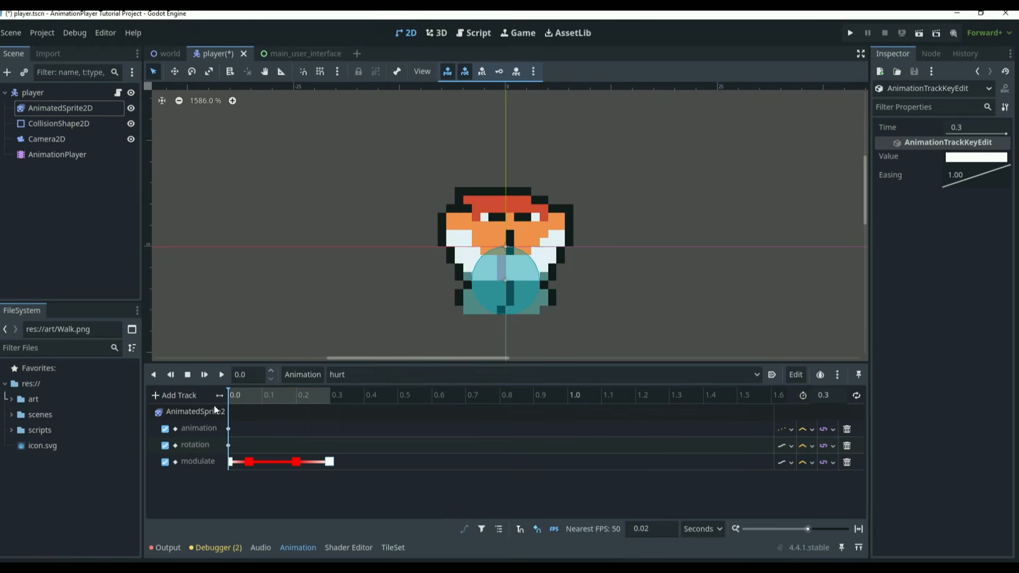
left_click(222, 376)
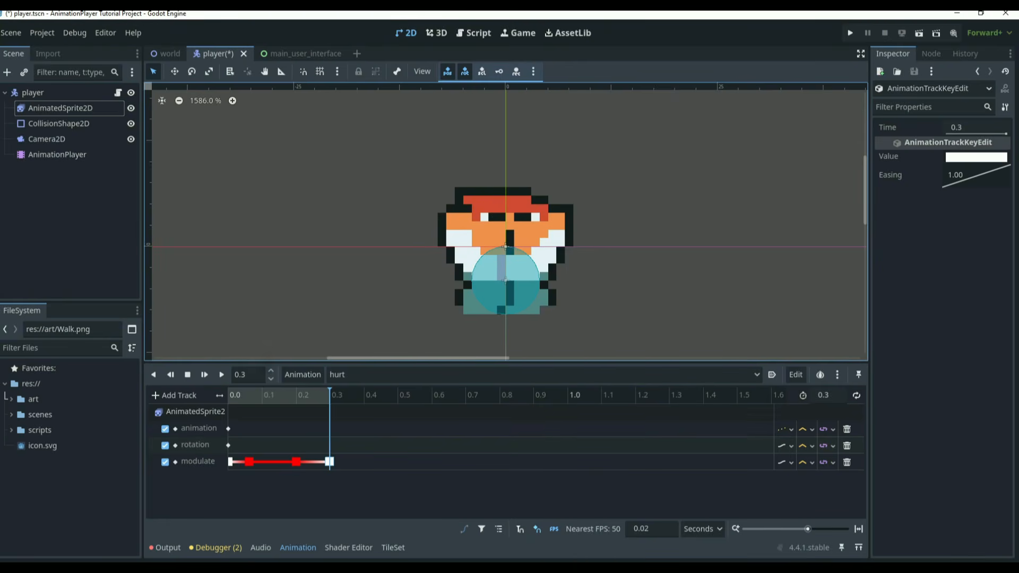
Step: Preview the walk, hurt and idle animations through the AnimationPlayer node's Current Animation property
left_click(72, 155)
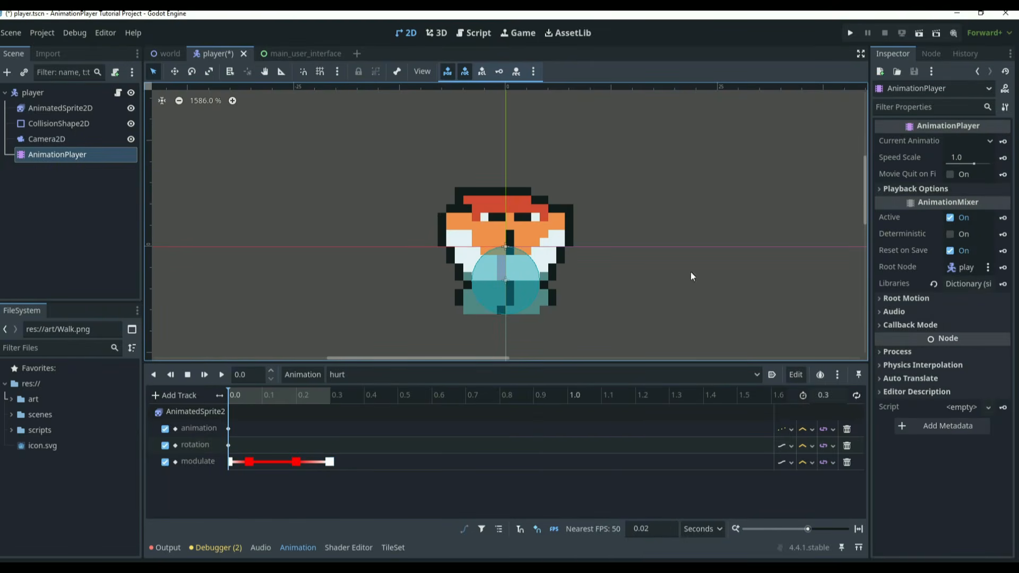
left_click(973, 143)
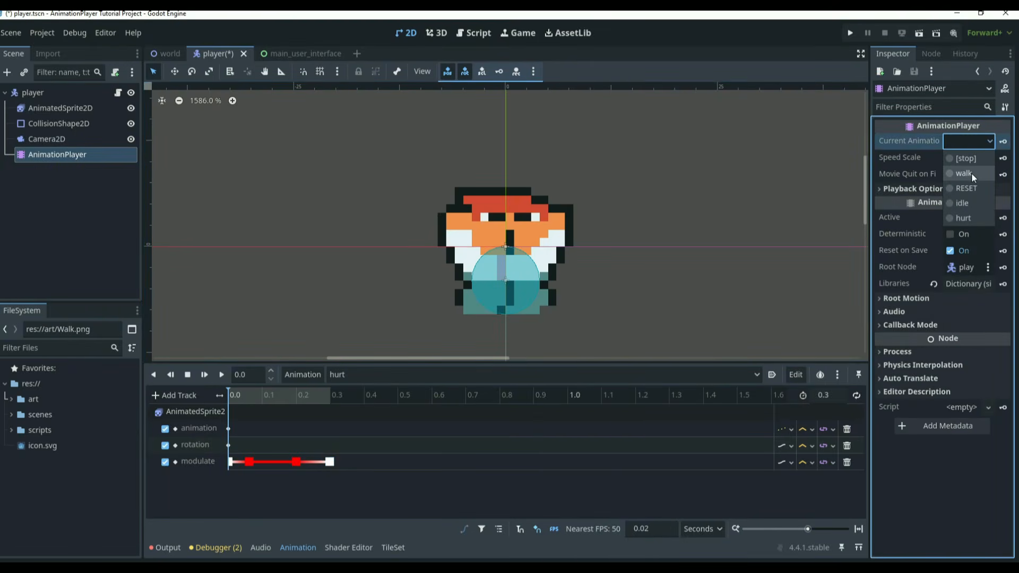
left_click(971, 173)
left_click(975, 142)
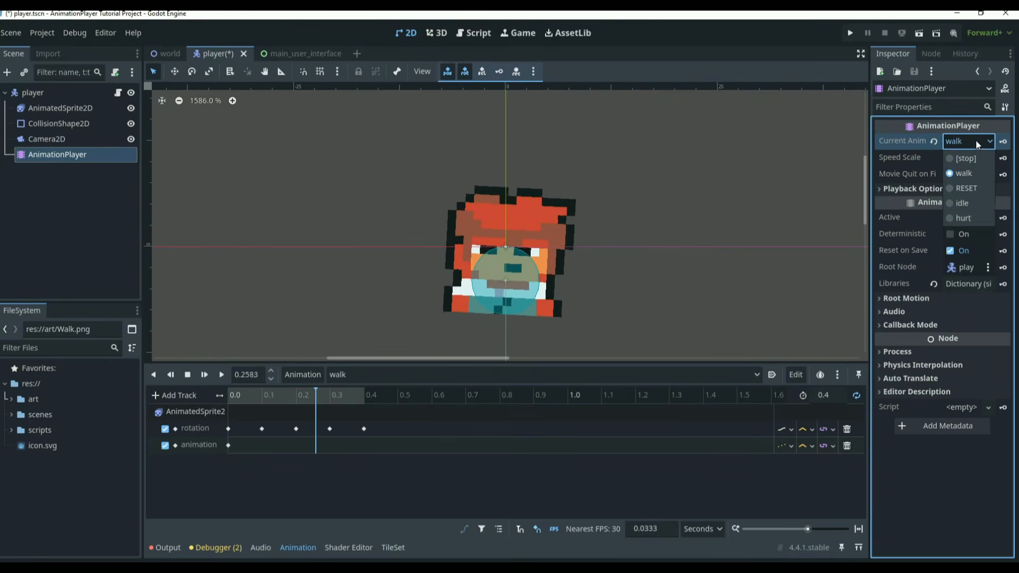
left_click(971, 218)
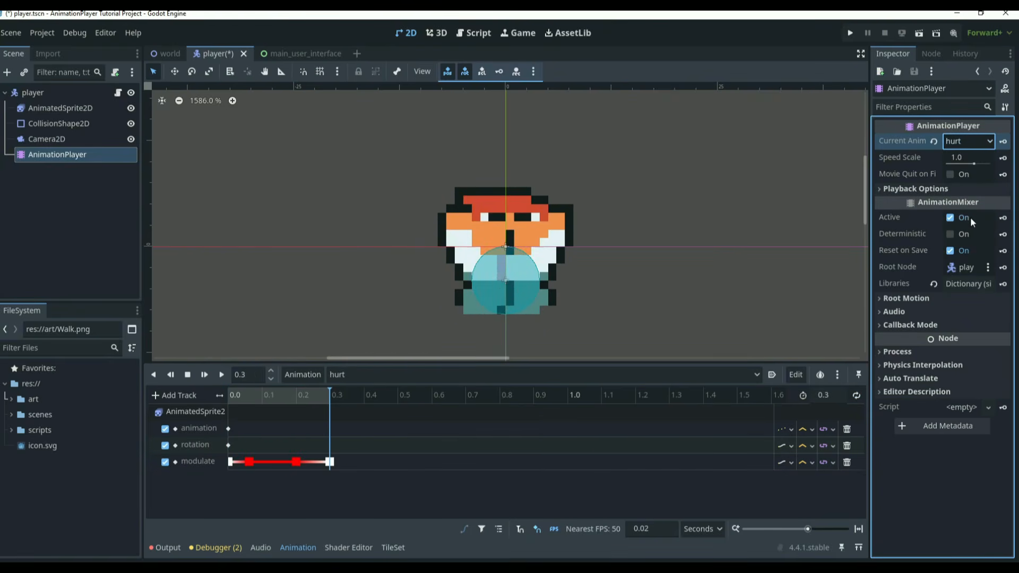
left_click(976, 143)
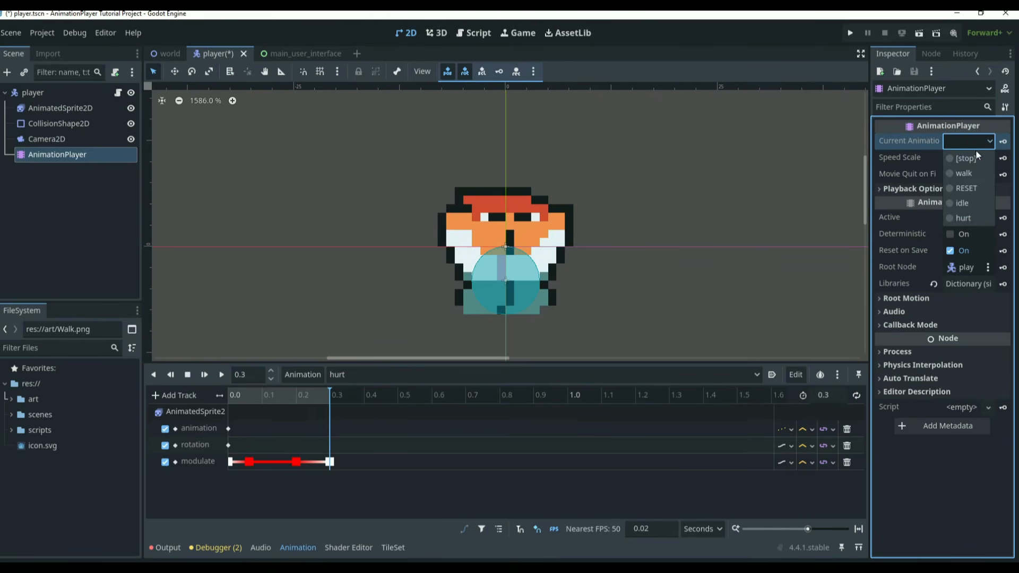
left_click(965, 204)
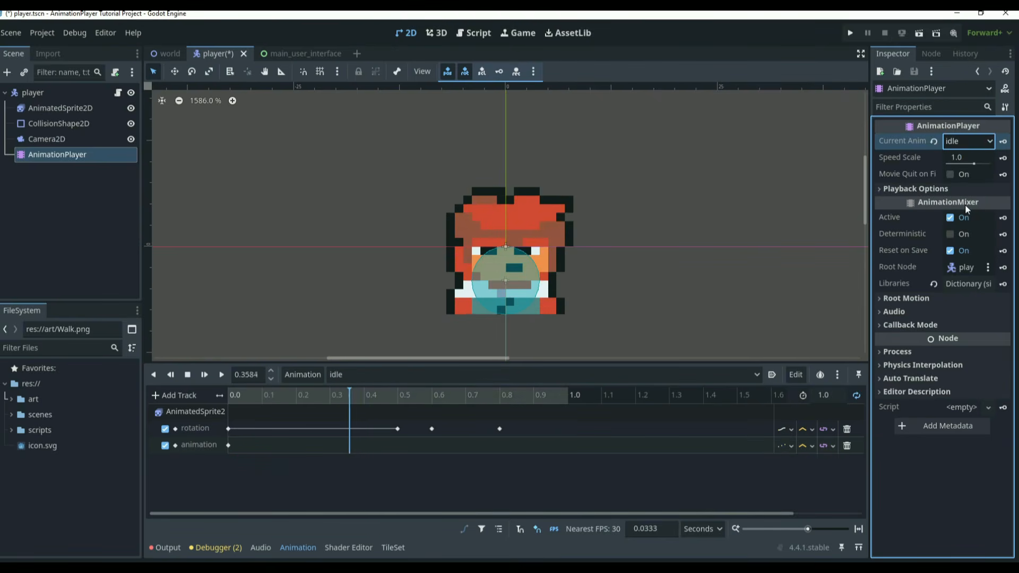
left_click(970, 142)
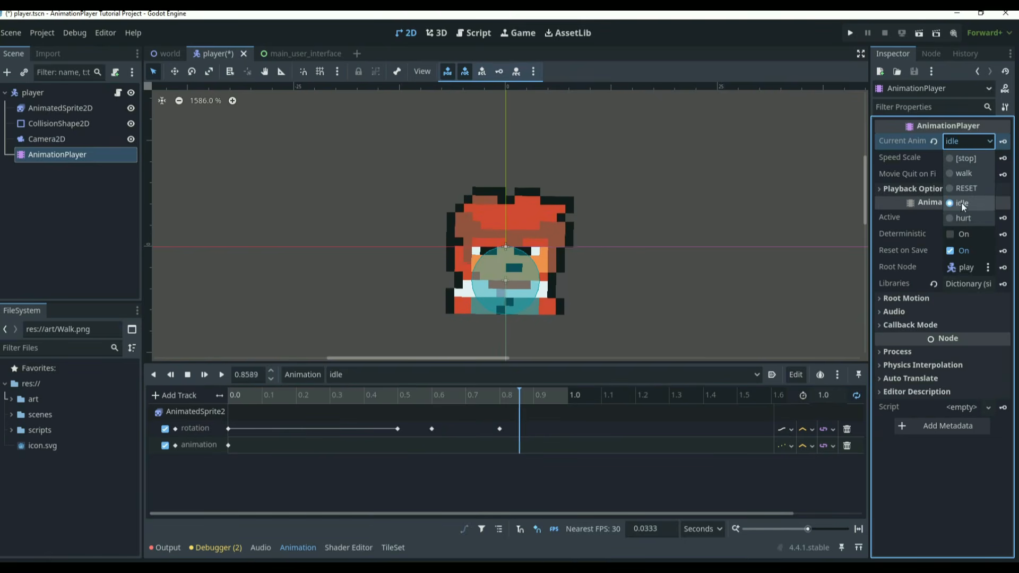
left_click(961, 218)
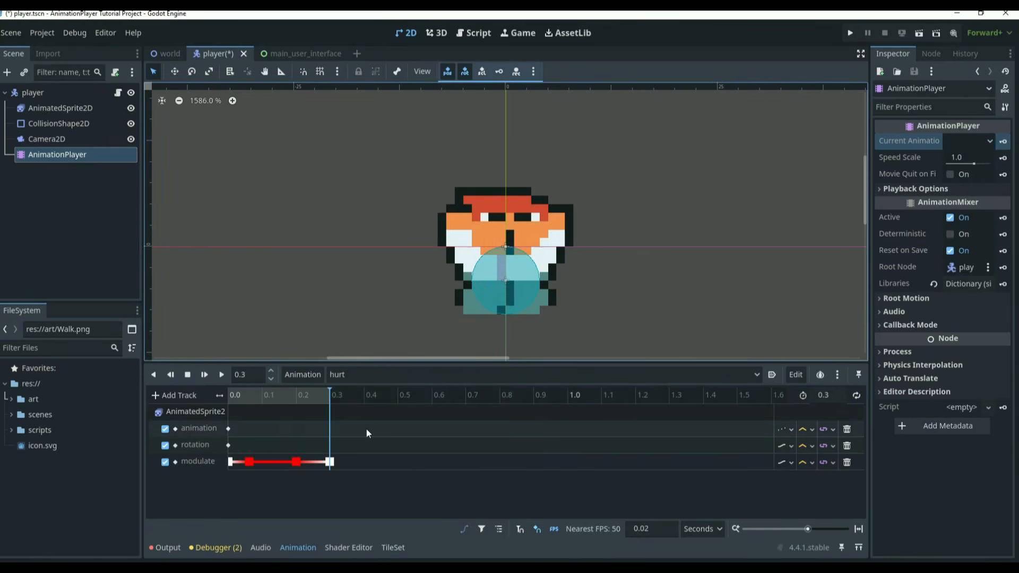
Step: Open the player's script and declare a function update_animation(animation) below update_facing
left_click(118, 93)
scroll(346, 186, "down", 4)
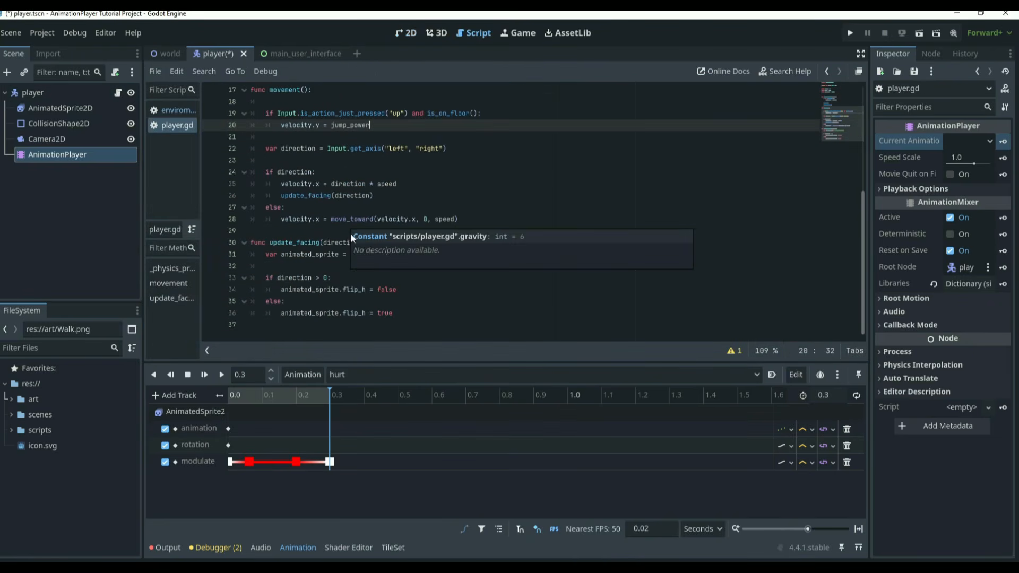
left_click(417, 312)
key("Return")
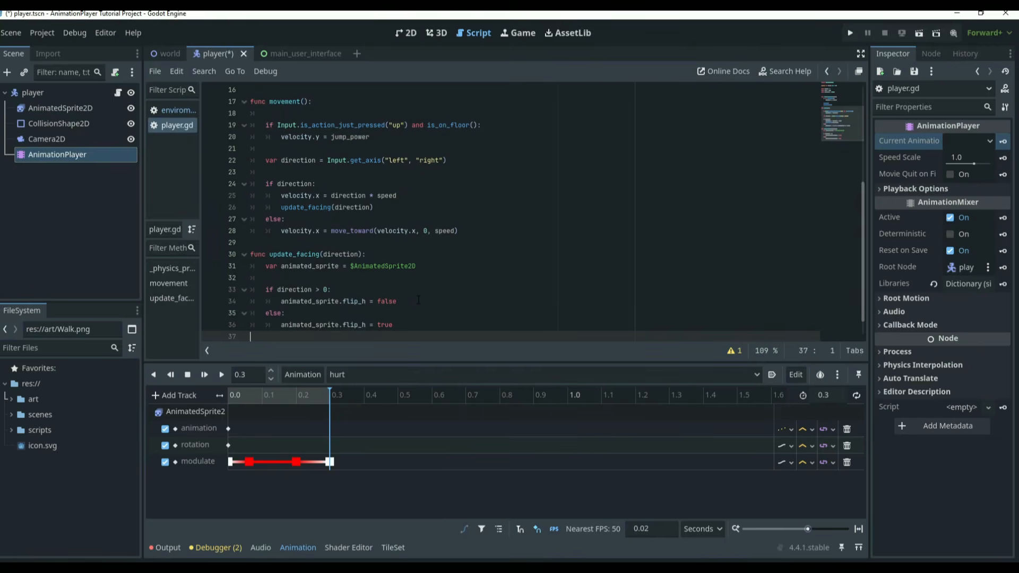
key("Return")
scroll(418, 300, "up", 4, "ctrl")
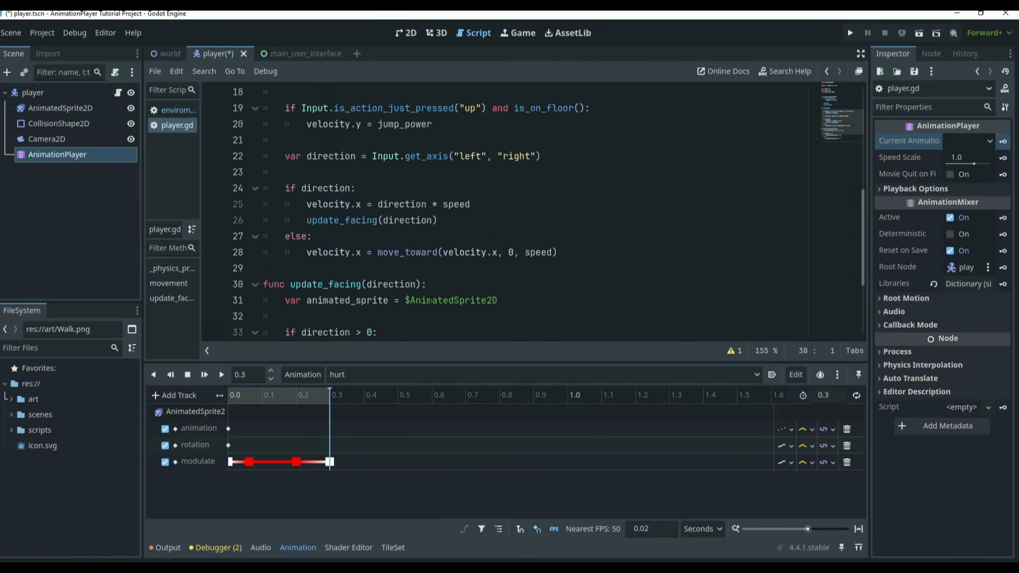
scroll(430, 301, "up", 1, "ctrl")
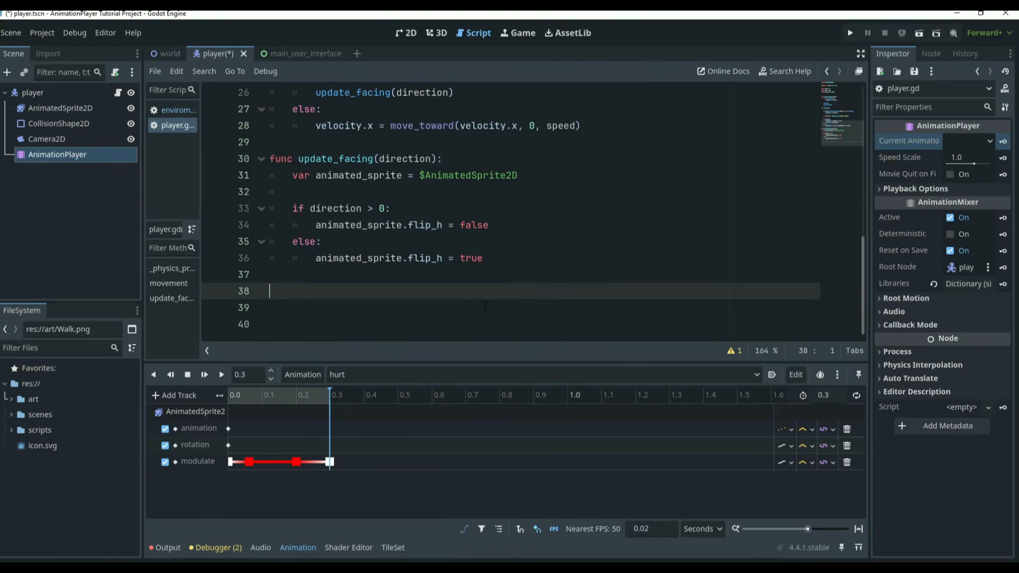
type("func updT")
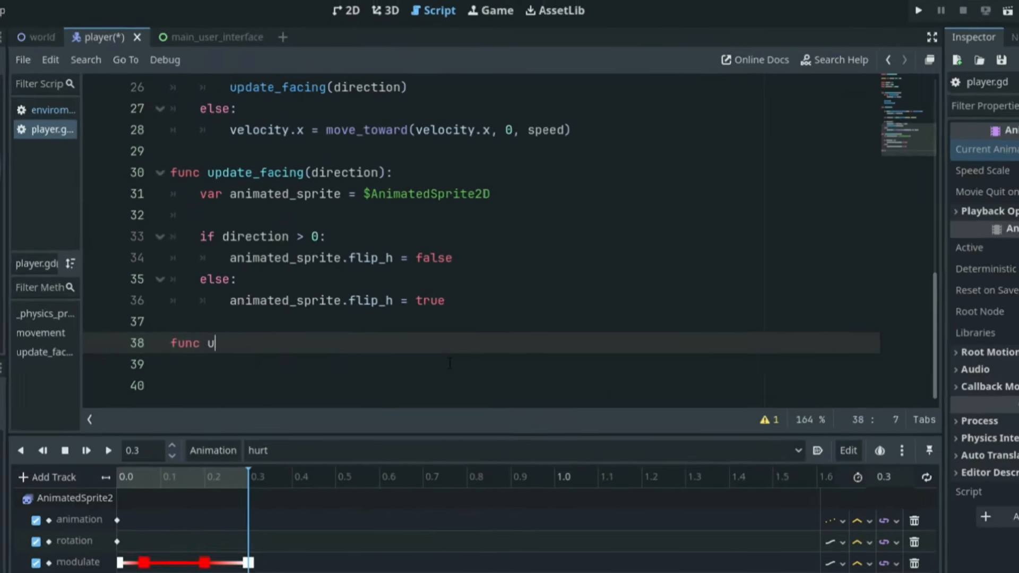
key("BackSpace")
type("A")
key("BackSpace")
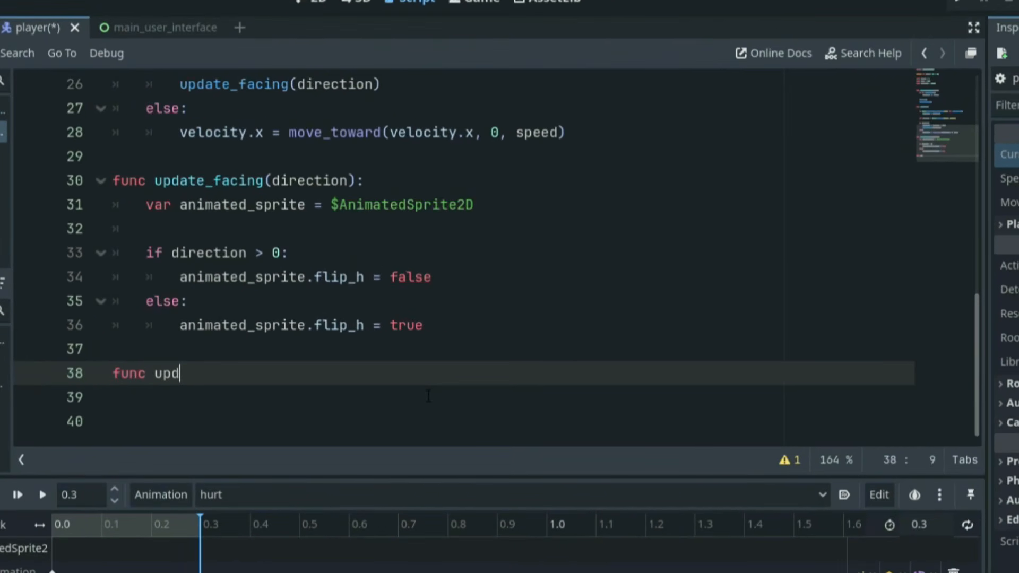
type("ate_animat")
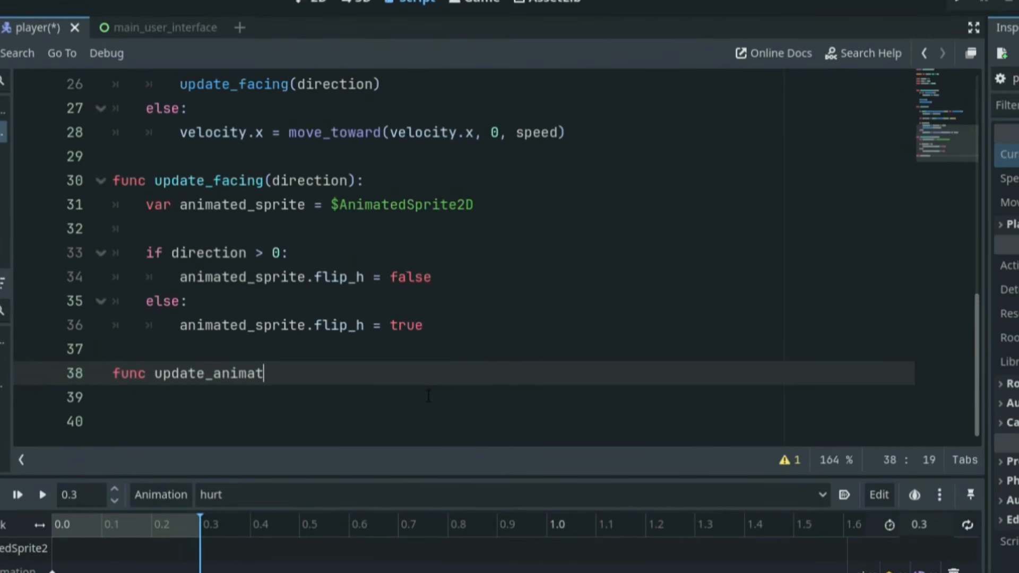
type("ion(animation):")
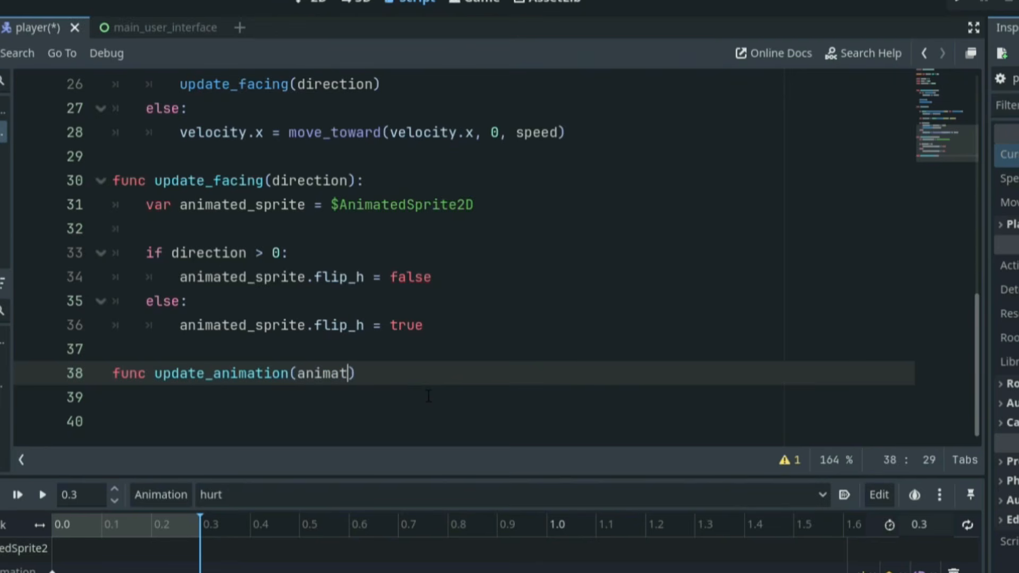
key("Return")
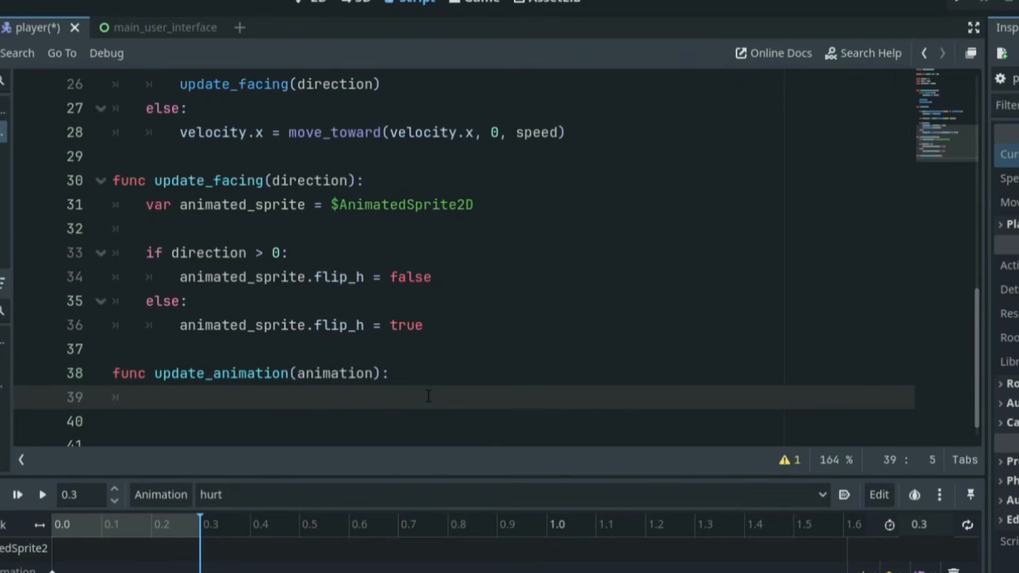
Step: Make update_animation call $AnimationPlayer.play(animation) and save the script
type("$AnimationPlayer")
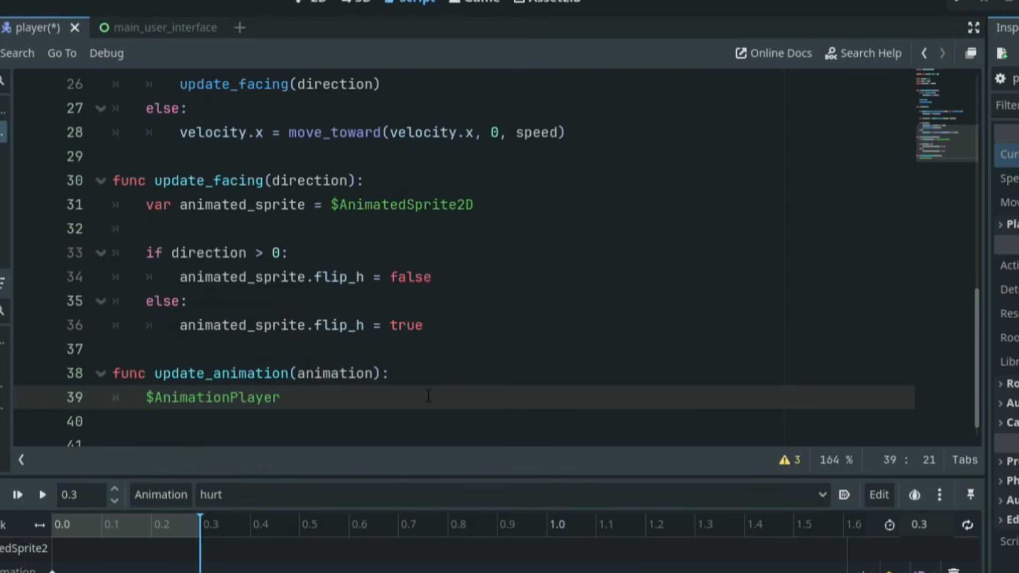
type(".play(animatio")
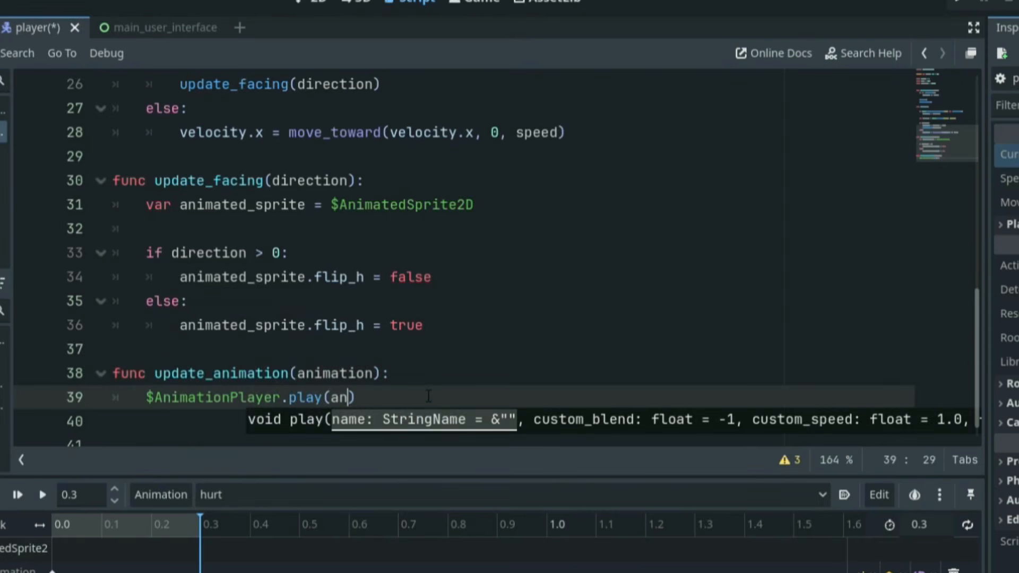
type("n")
key("ctrl+s")
left_click(256, 398)
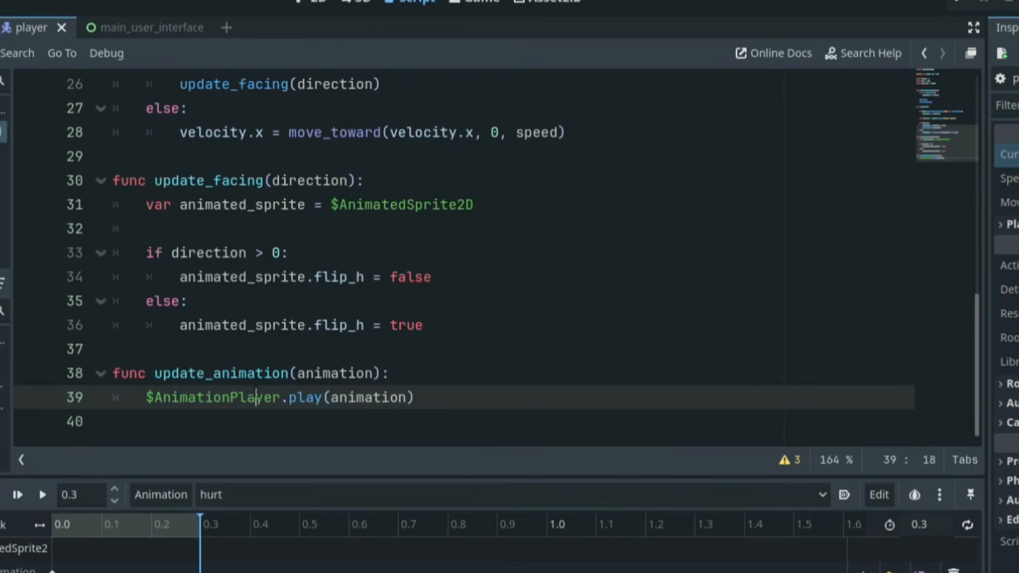
Step: Copy update_animation(animation) from its declaration and add it as a call below update_facing(direction) in the movement function
left_click_drag(381, 374, 155, 378)
key("ctrl+c")
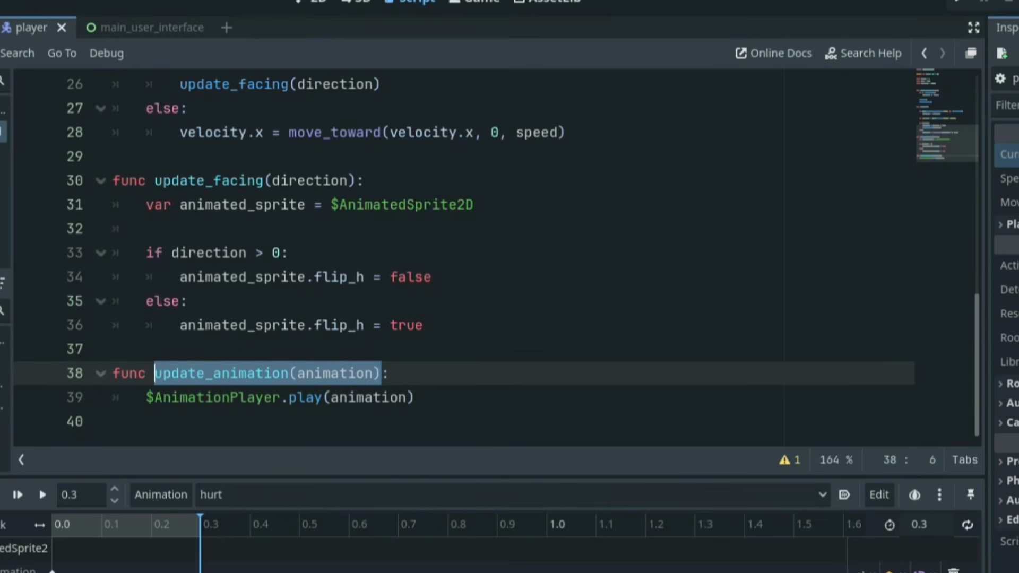
scroll(330, 296, "up", 2)
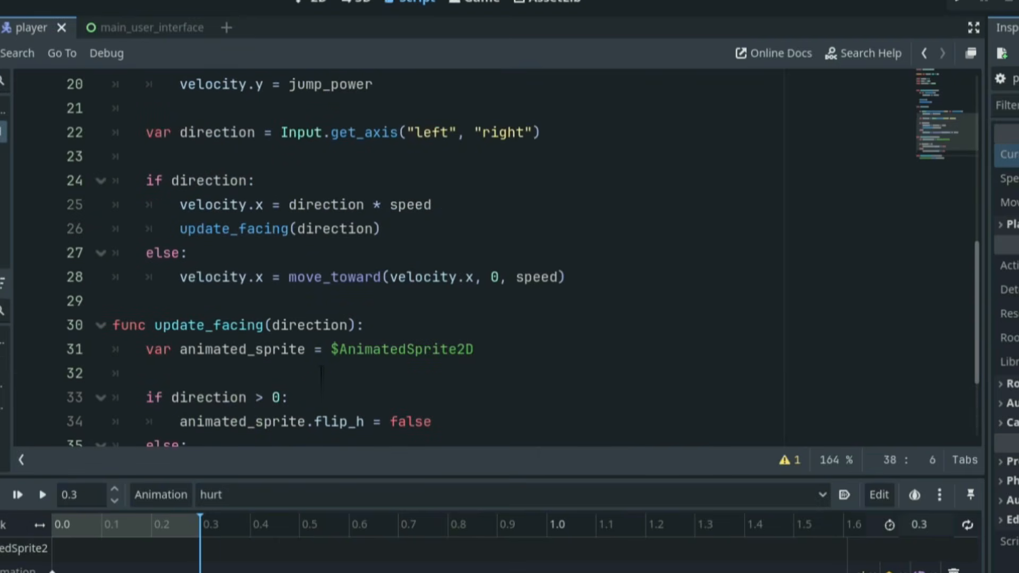
scroll(320, 375, "up", 1)
left_click(399, 294)
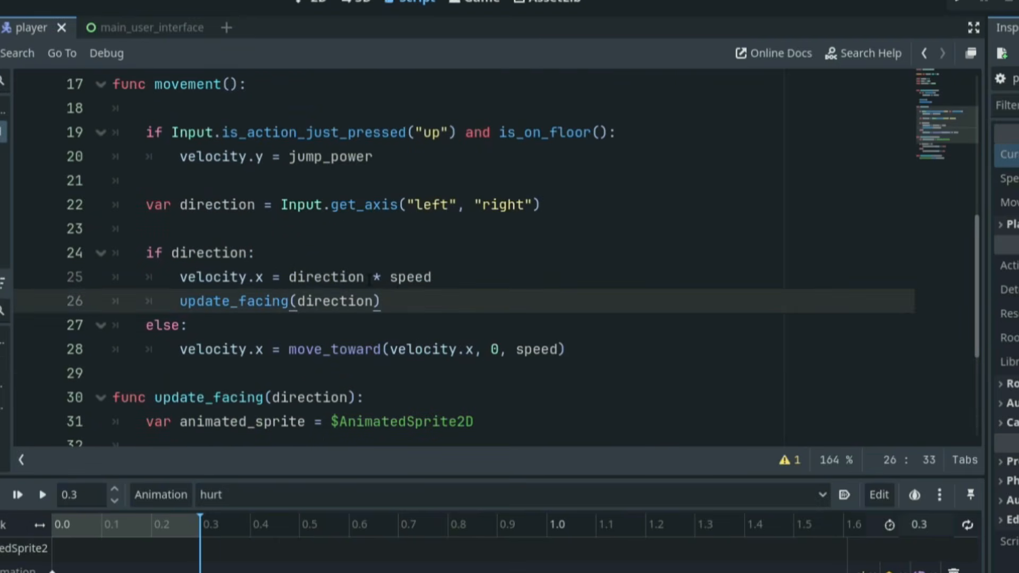
key("Return")
type("update_animation(animation)")
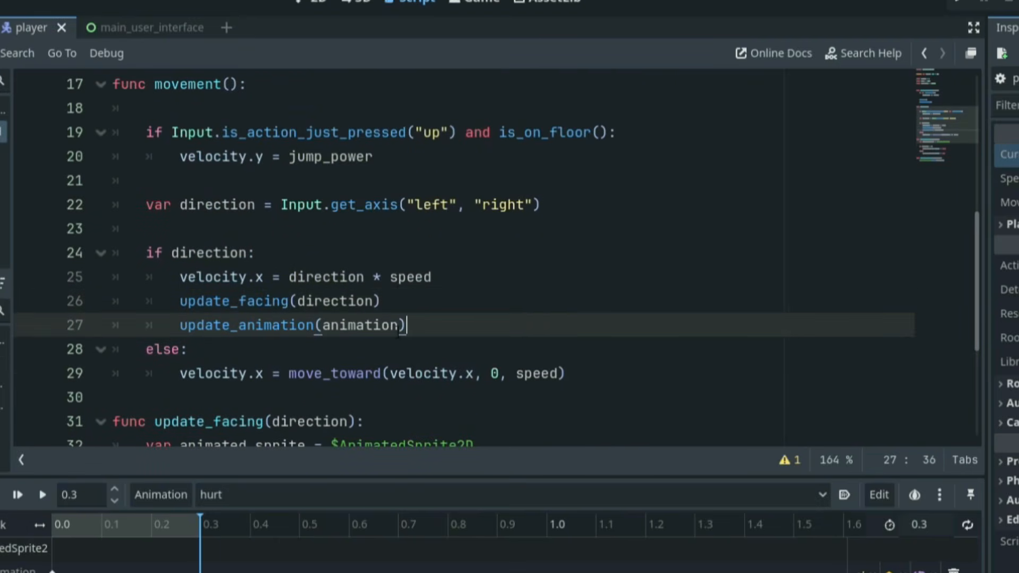
Step: Replace the argument of the new update_animation call in the if direction branch with "walk"
left_click_drag(399, 330, 323, 328)
left_click(356, 331)
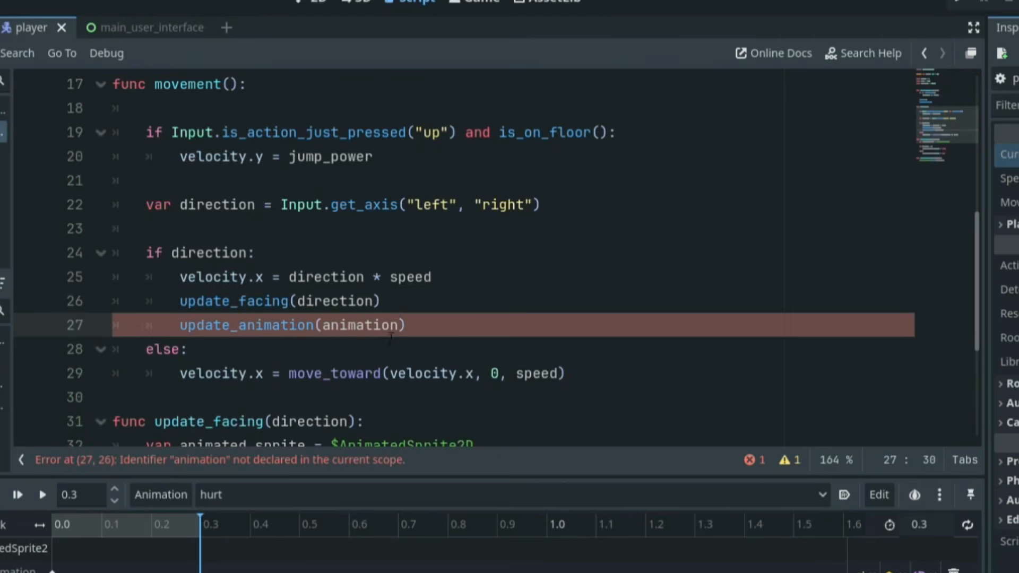
left_click_drag(398, 329, 322, 329)
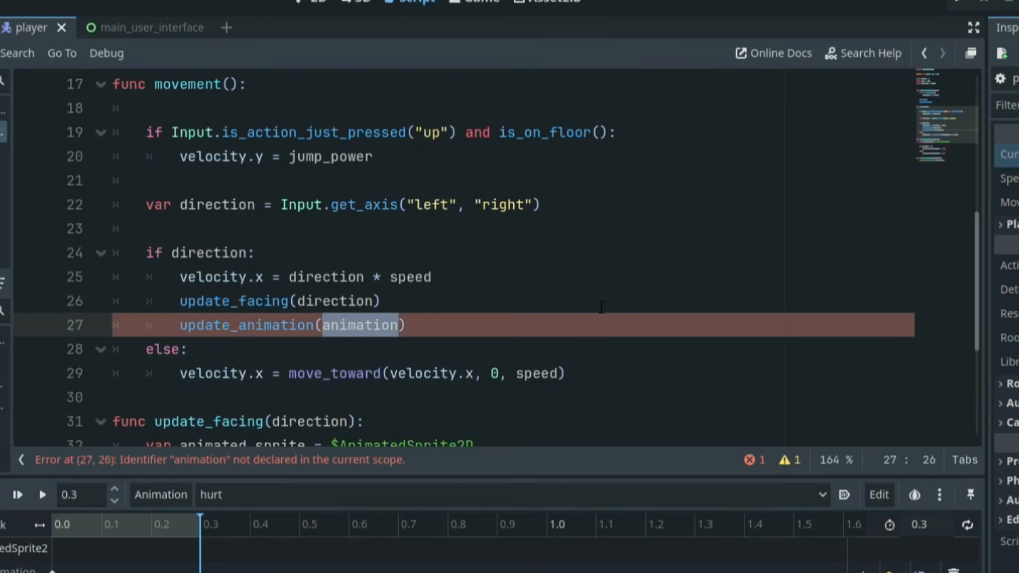
type("w")
key("BackSpace")
type(":w")
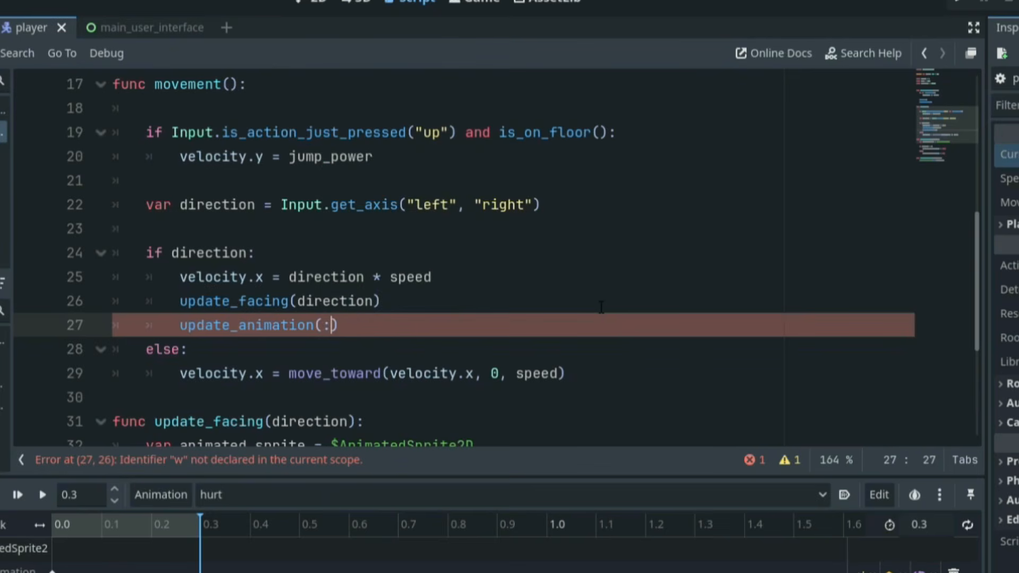
key("BackSpace")
key("BackSpace")
type("\"walk")
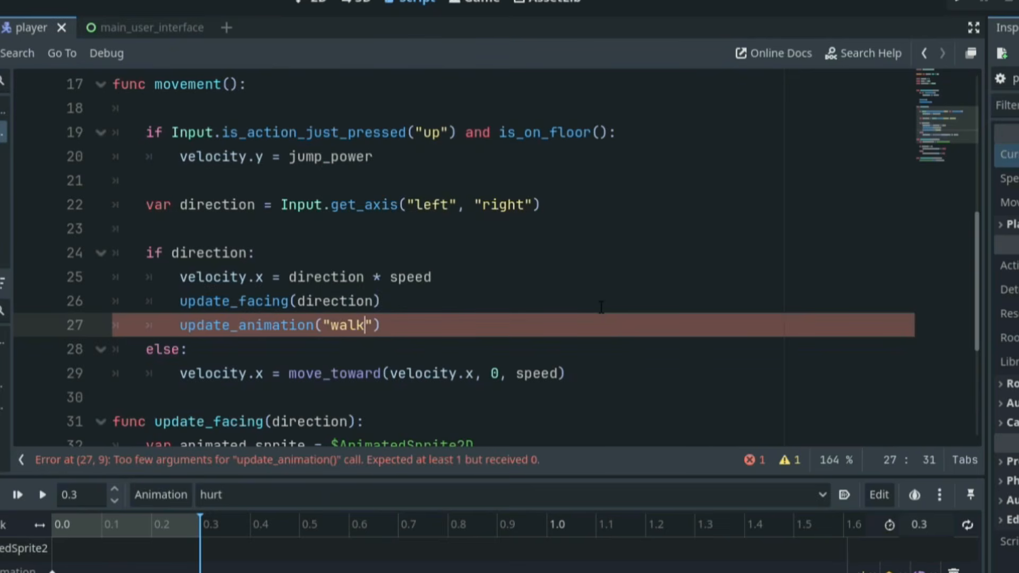
left_click_drag(187, 253, 247, 253)
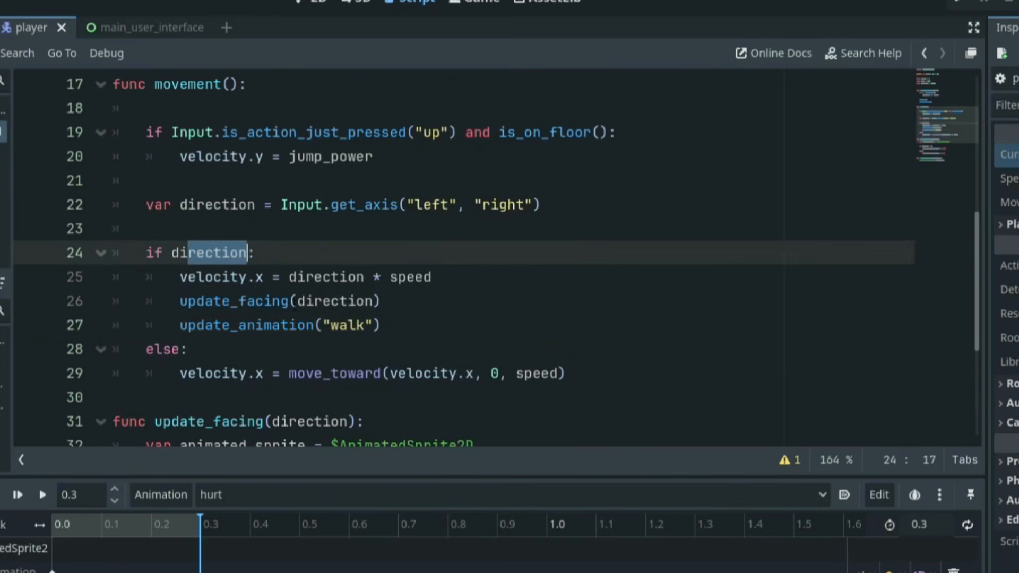
Step: Add an update_animation("idle") call below the move_toward line in the else branch of movement
left_click(588, 374)
key("Return")
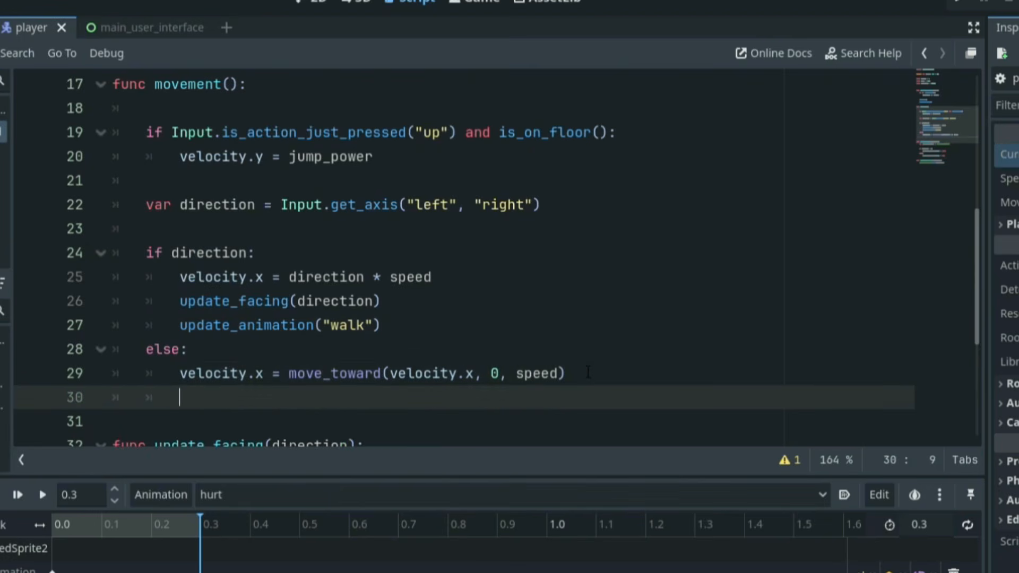
key("ctrl+v")
key("Left")
key("BackSpace")
key("BackSpace")
key("BackSpace")
key("BackSpace")
key("BackSpace")
key("BackSpace")
key("BackSpace")
key("BackSpace")
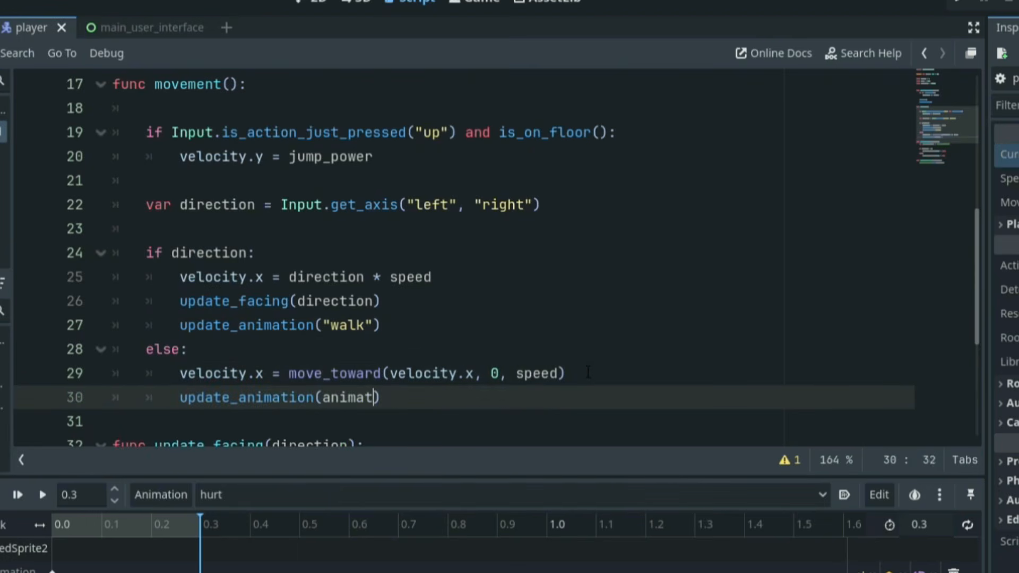
key("BackSpace")
type("\"d")
key("BackSpace")
type("idl")
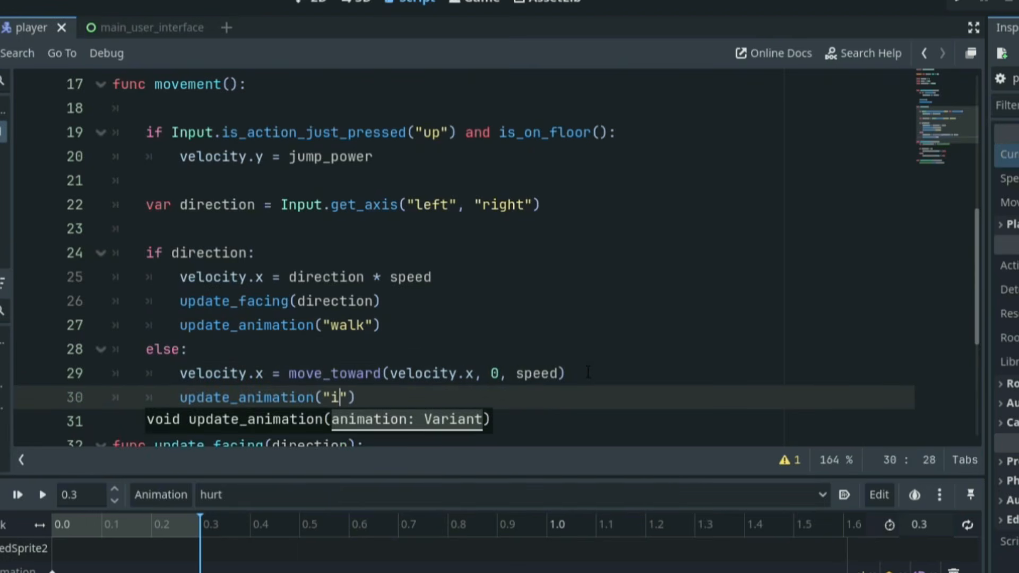
type("e")
scroll(540, 291, "down", 2)
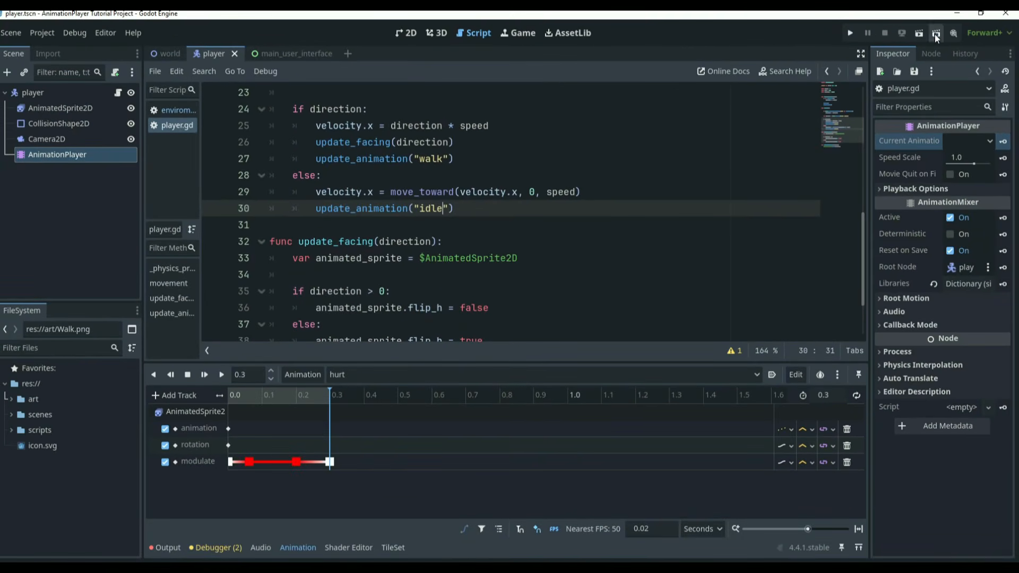
Step: Run the world.tscn scene, move the player to the right to check the animations, and close the game
left_click(935, 34)
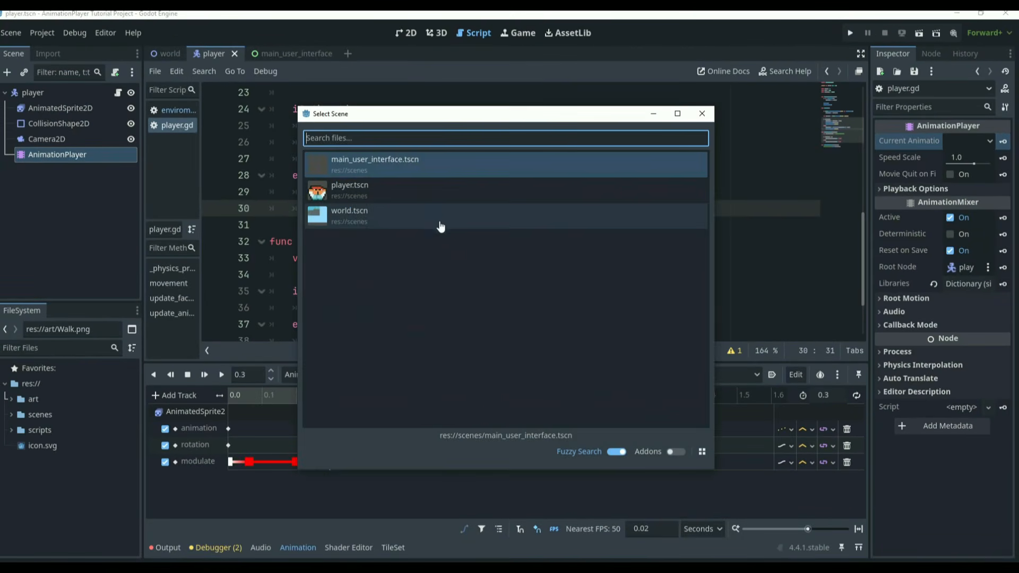
double_click(431, 212)
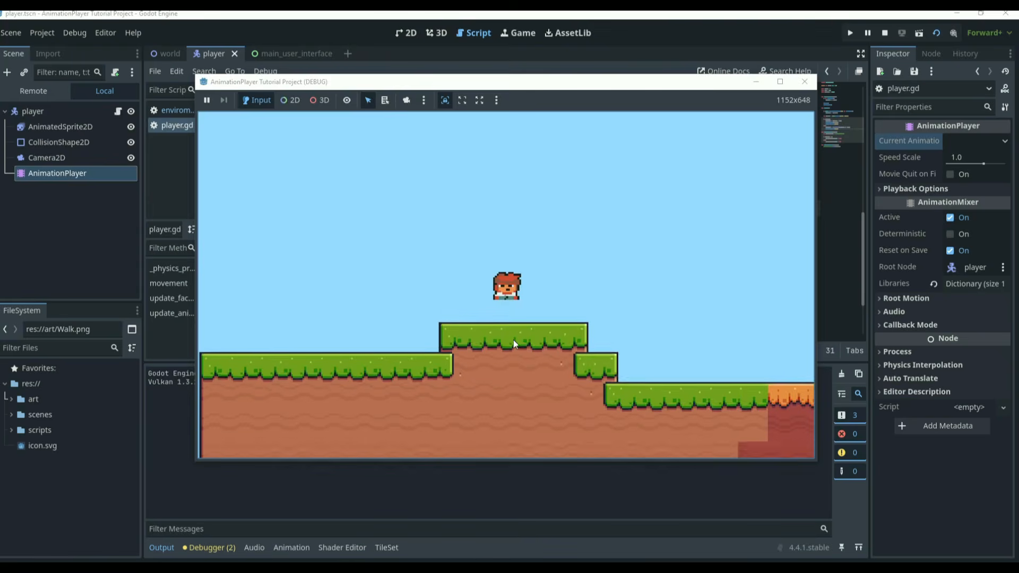
key("d")
key("d")
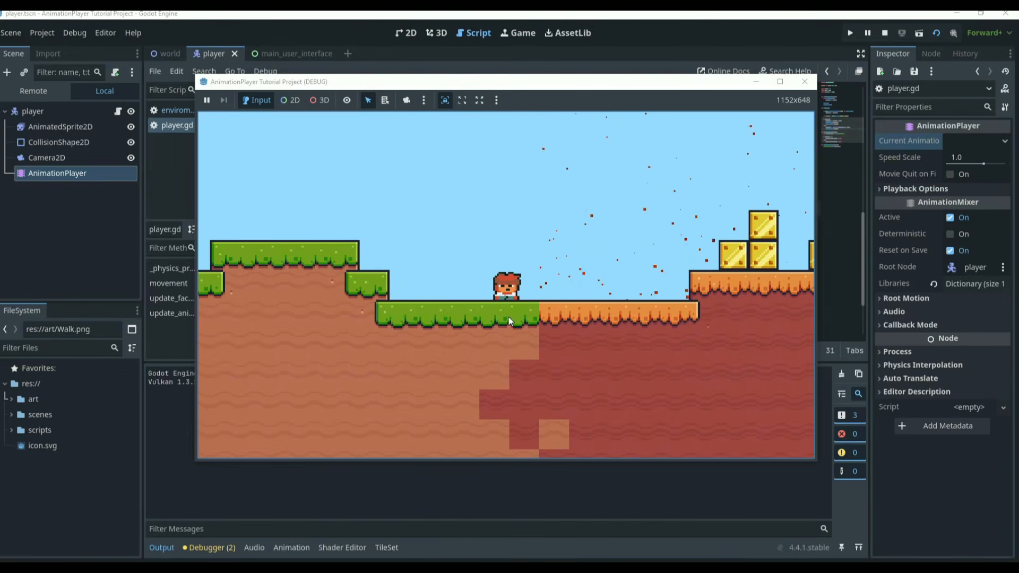
left_click(805, 81)
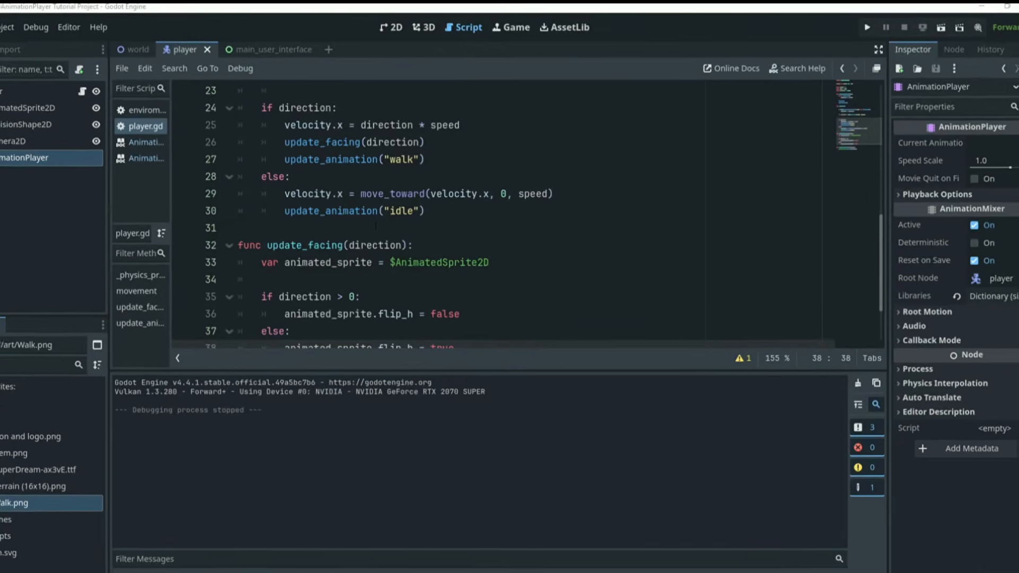
Step: In _physics_process, add the condition if Input.is_action_just_pressed("test_hurt"): above the movement() call
scroll(416, 234, "up", 2)
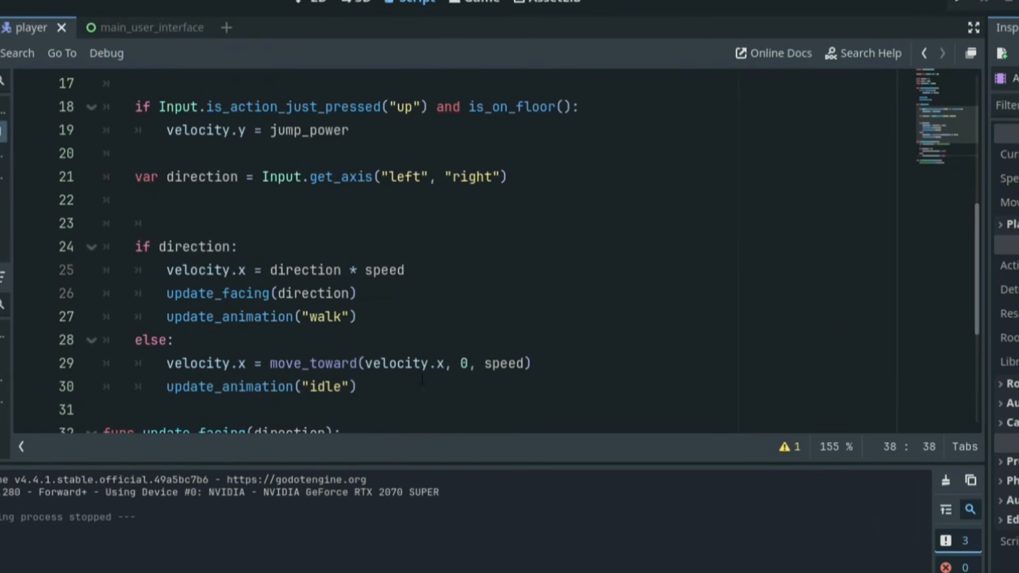
scroll(441, 341, "down", 2, "ctrl")
scroll(440, 340, "up", 3)
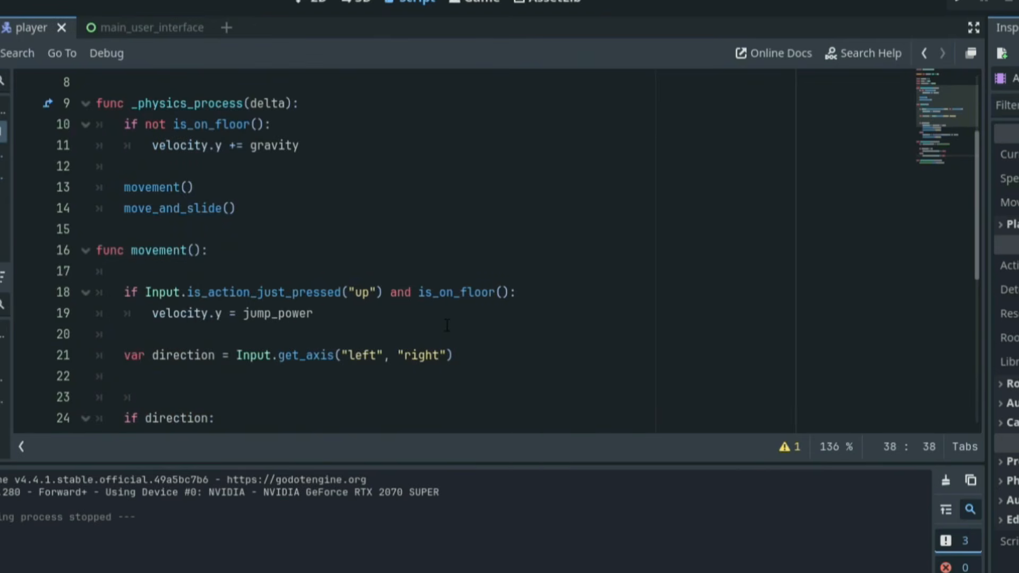
left_click(191, 164)
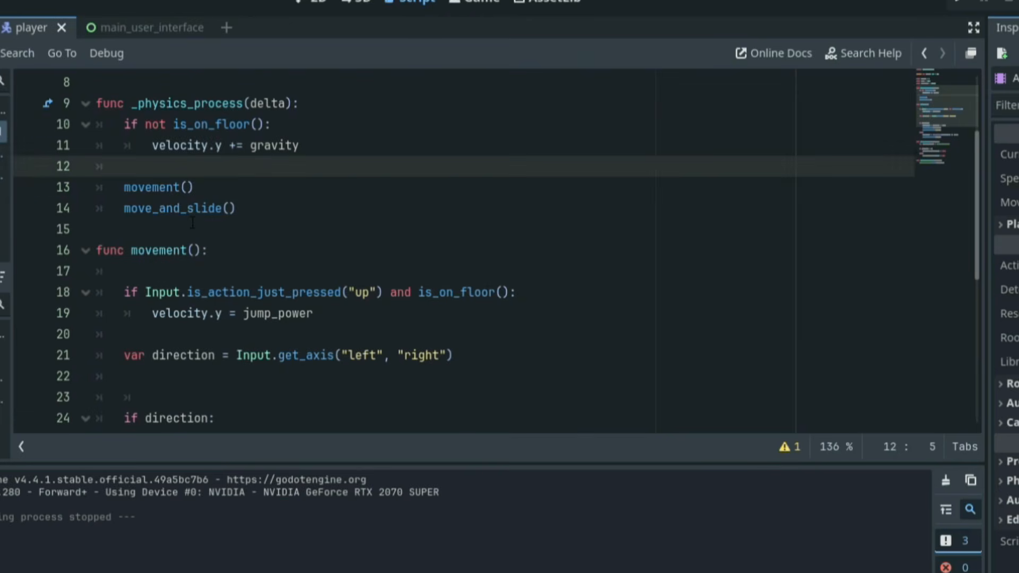
key("Return")
key("Return")
key("Up")
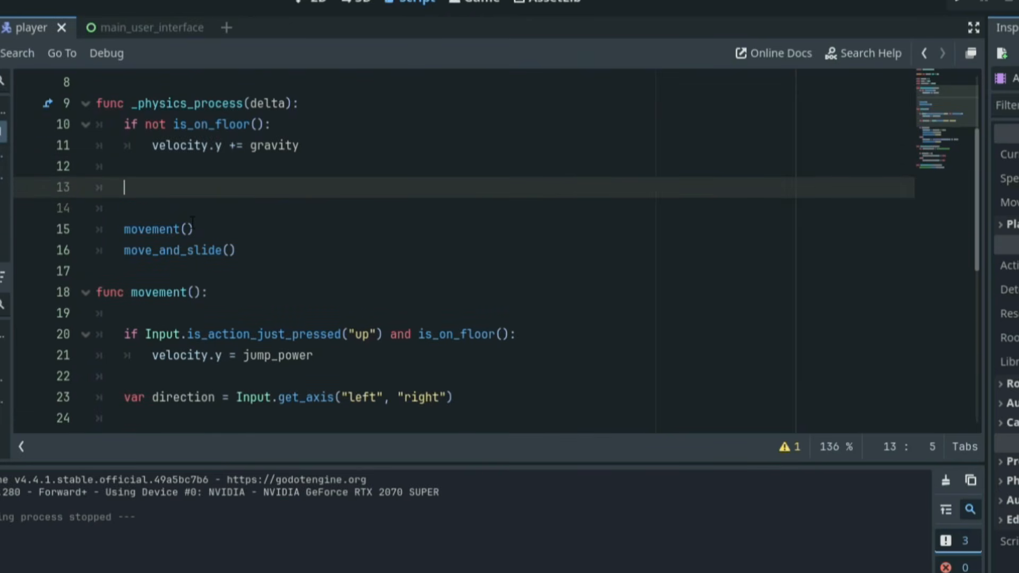
type("if Input.is_action")
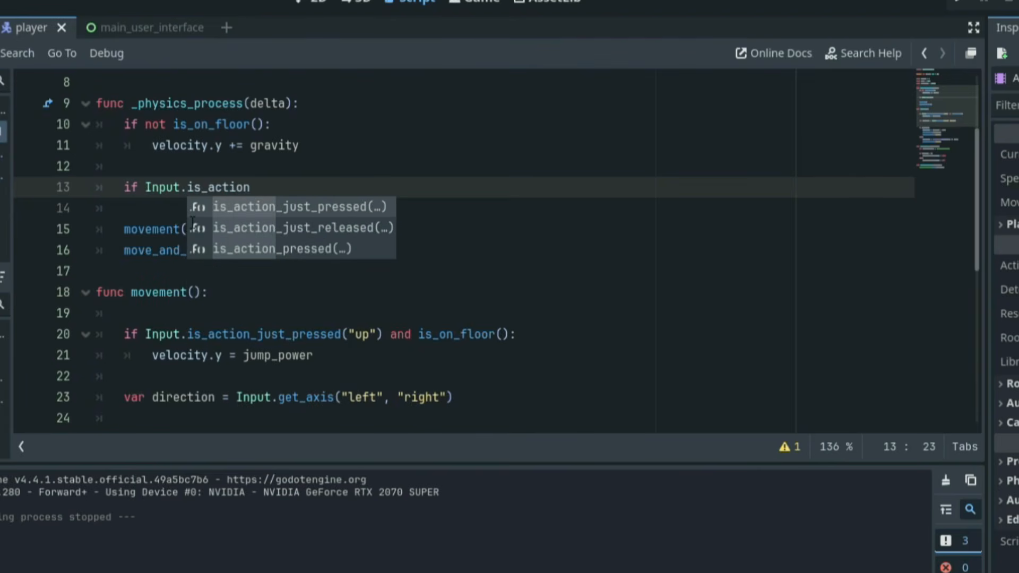
key("Return")
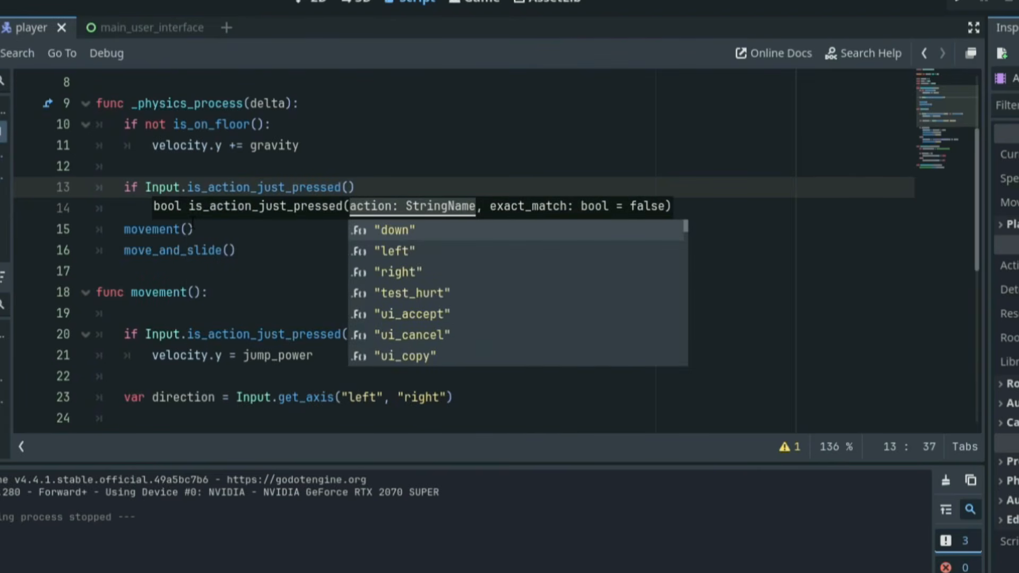
type("\"test")
key("Return")
key("ctrl+s")
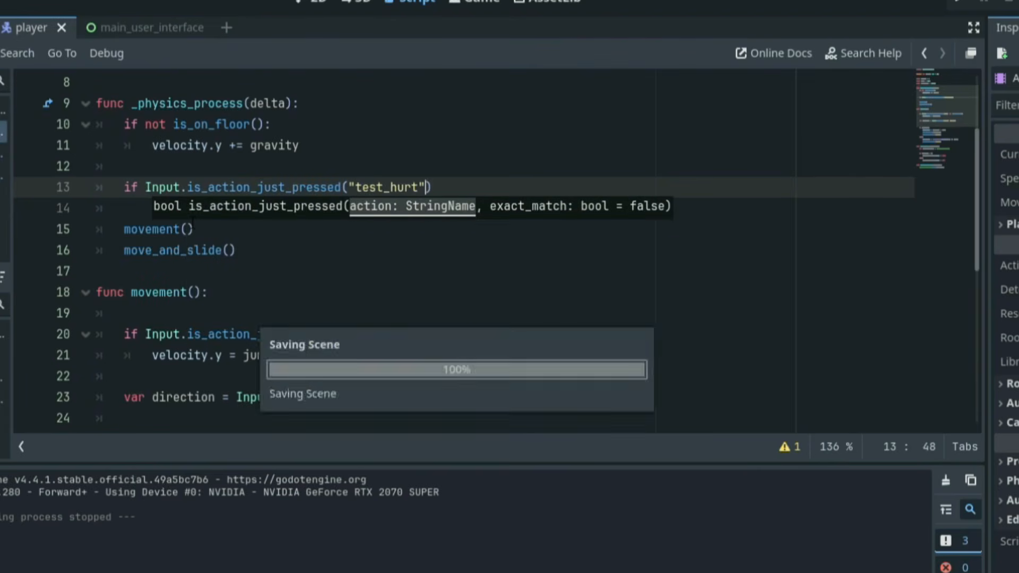
key("End")
type(":")
key("Return")
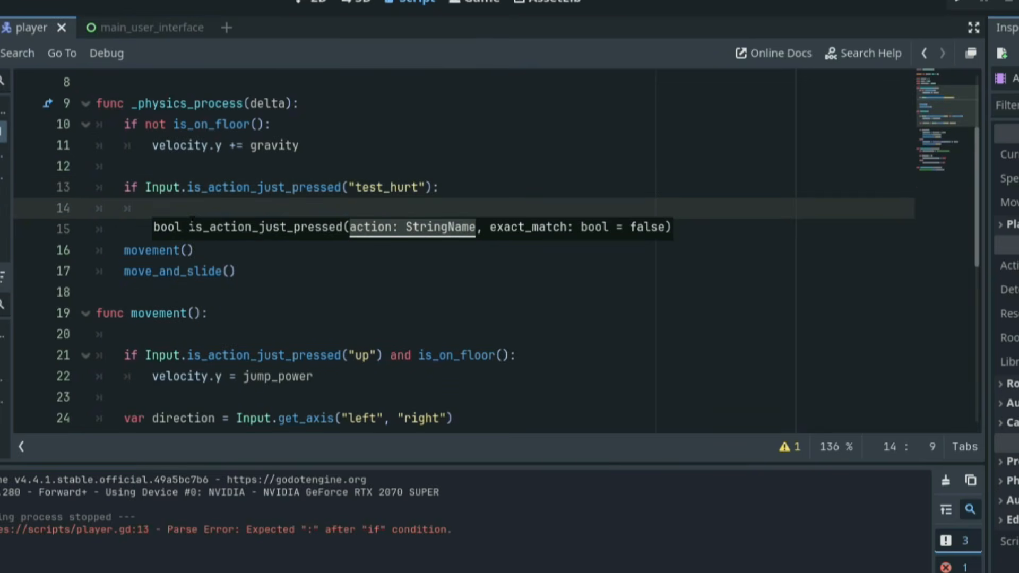
Step: Call process_damage(20) inside the test_hurt condition
type("process+da")
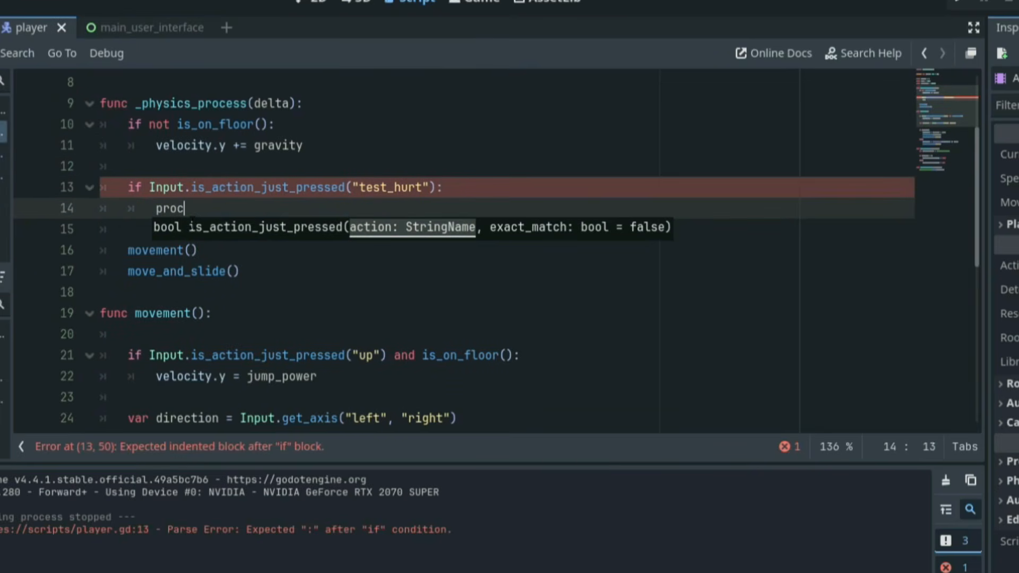
key("BackSpace")
key("BackSpace")
key("BackSpace")
type("_")
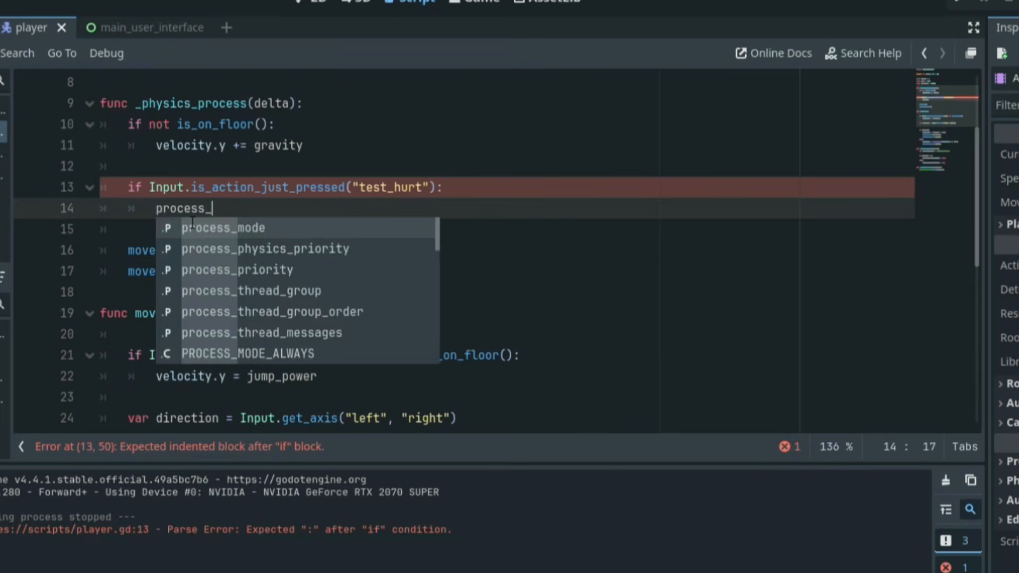
type("damage(20)")
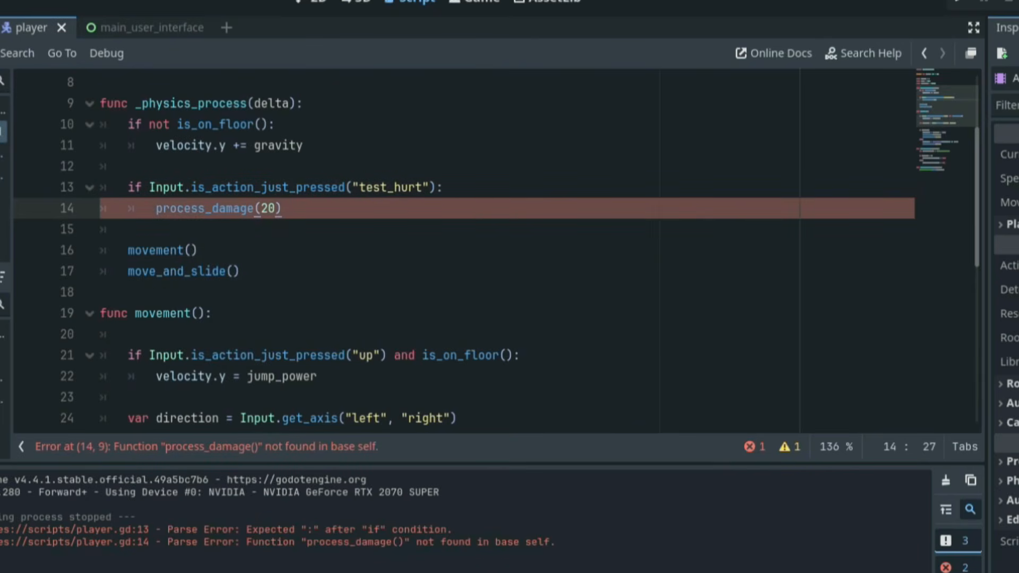
left_click_drag(243, 191, 437, 188)
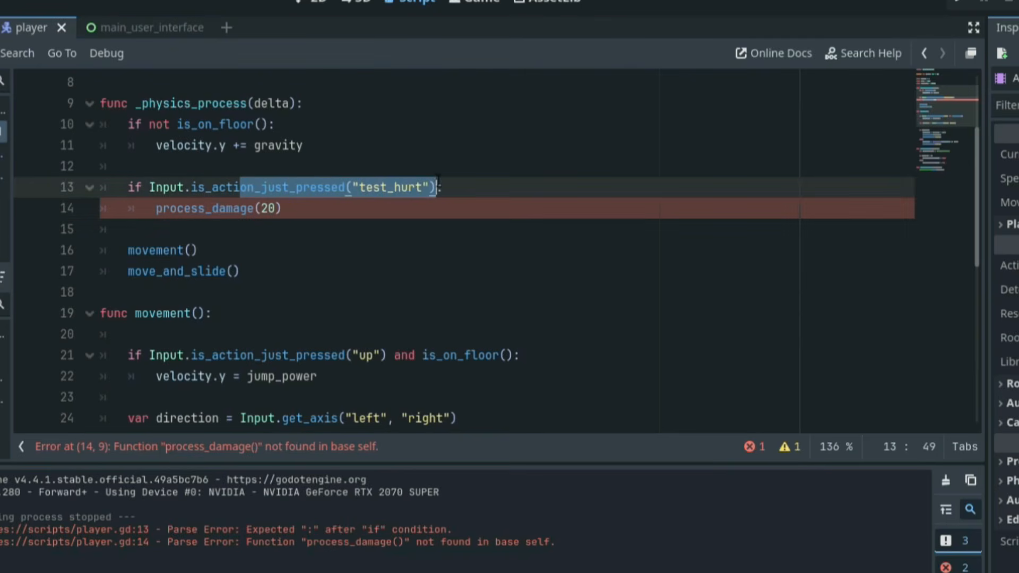
left_click(177, 209)
Step: Copy the process_damage(20) call and make room for a new function between update_facing and update_animation
left_click_drag(285, 209, 155, 207)
key("ctrl+c")
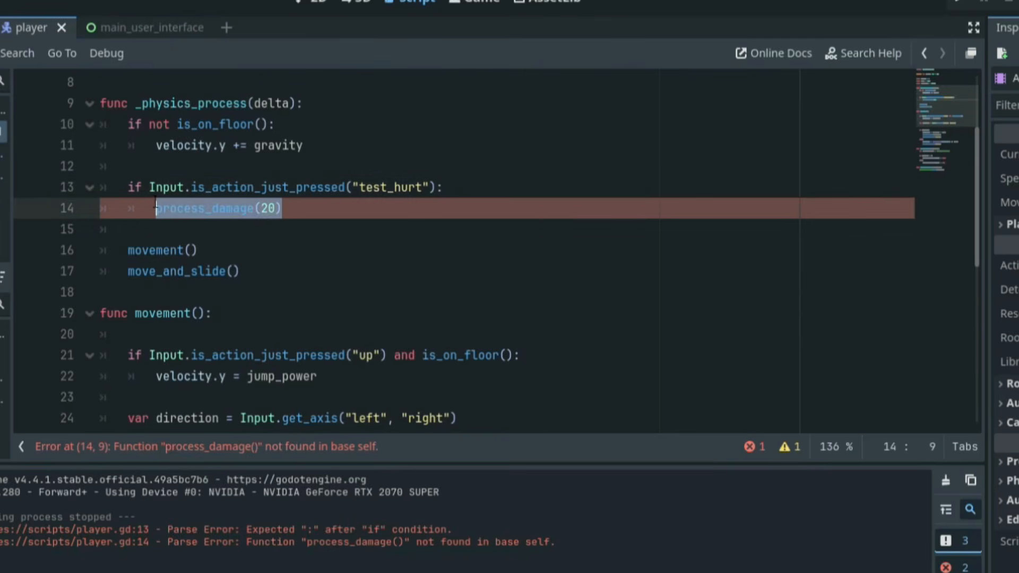
scroll(262, 250, "down", 7)
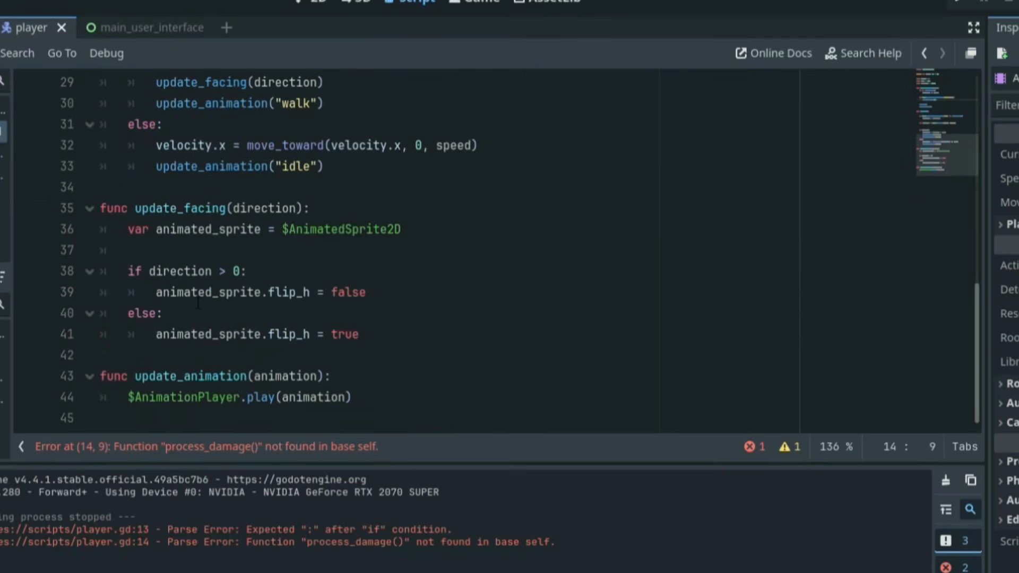
left_click(171, 350)
key("Return")
key("Return")
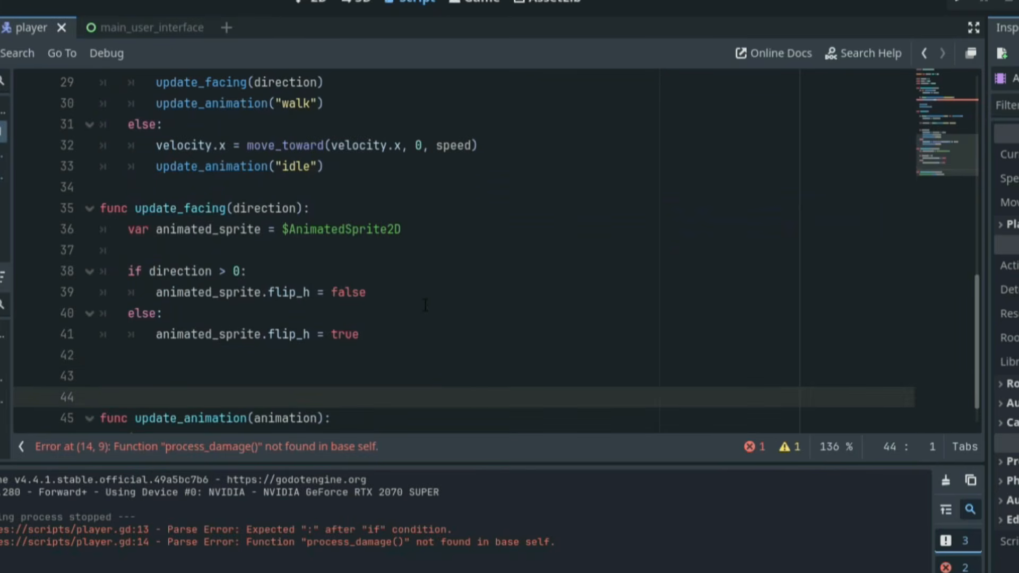
key("Up")
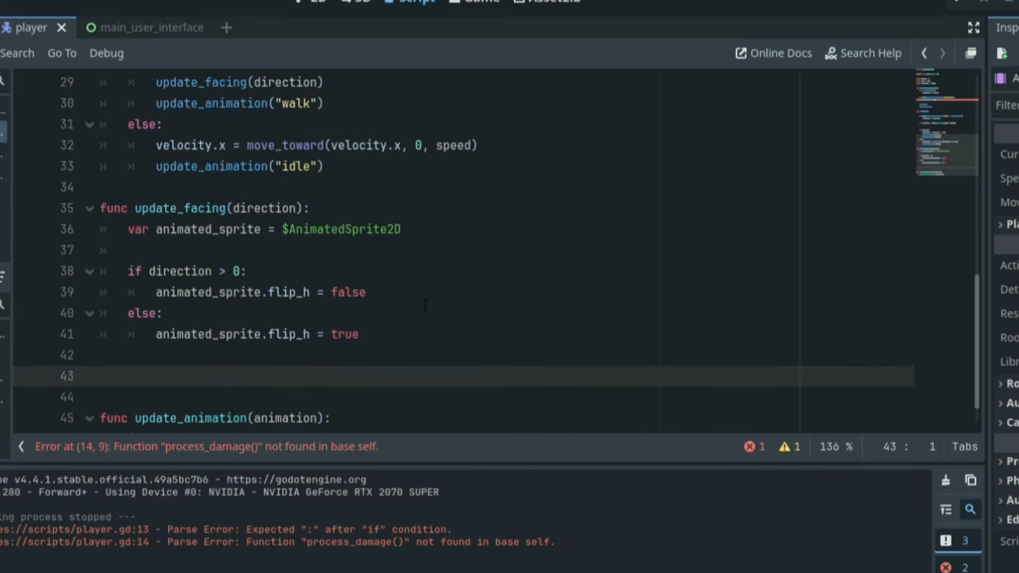
Step: Declare func process_damage(damage): on the blank line above update_animation, reusing the copied call with damage as its parameter
type("ufnc")
key("BackSpace")
key("BackSpace")
key("BackSpace")
key("BackSpace")
key("BackSpace")
type("func")
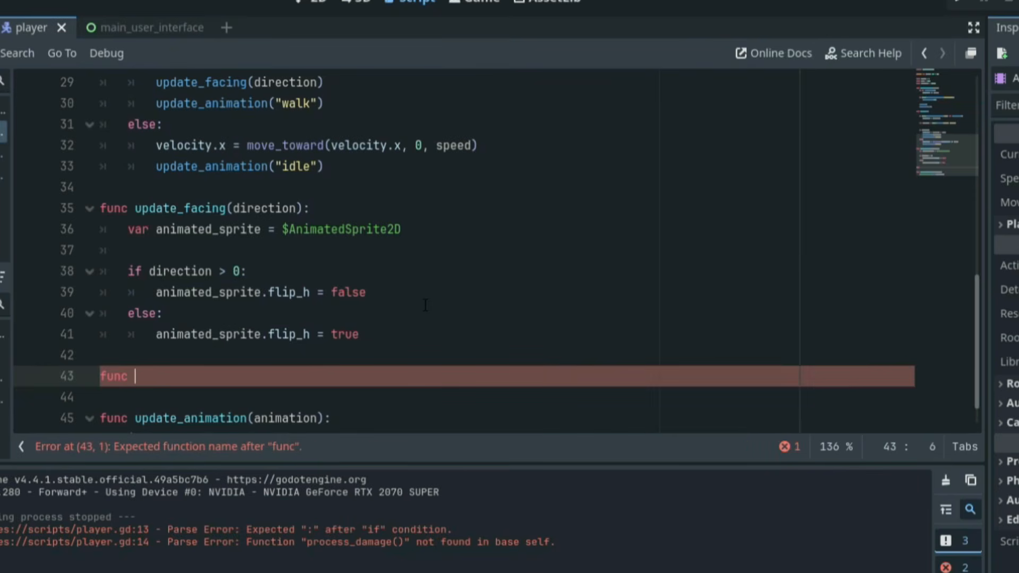
key("ctrl+v")
key("Left")
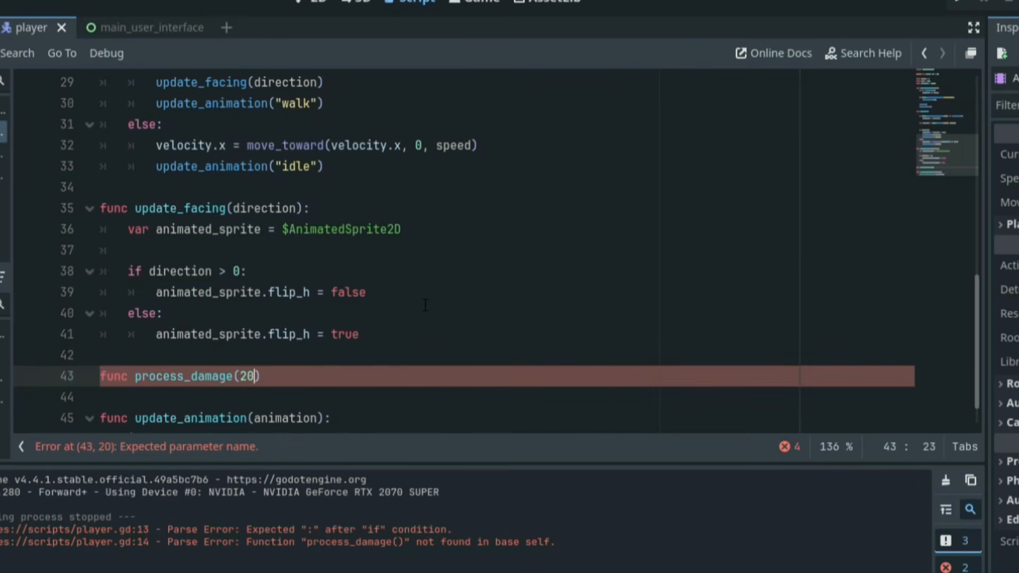
key("BackSpace")
key("BackSpace")
type("damage):")
key("Return")
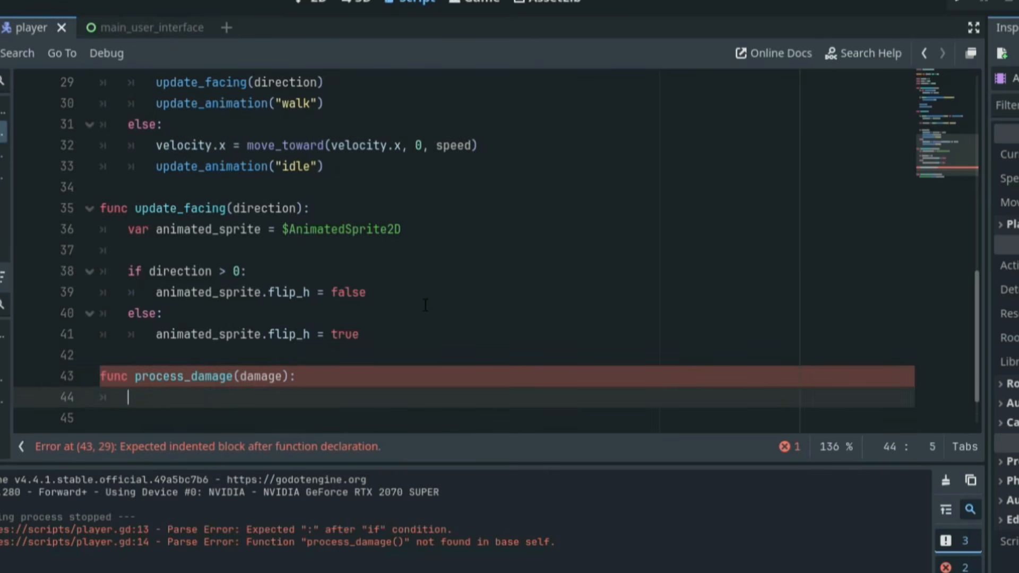
Step: Add the line health -= damage as the first statement of process_damage
type("health -= damage")
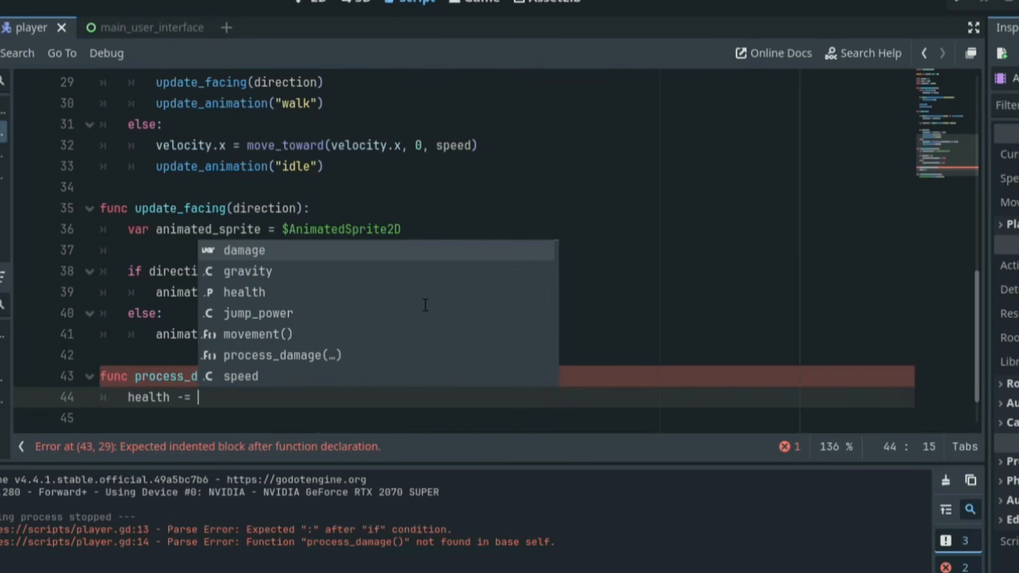
key("Return")
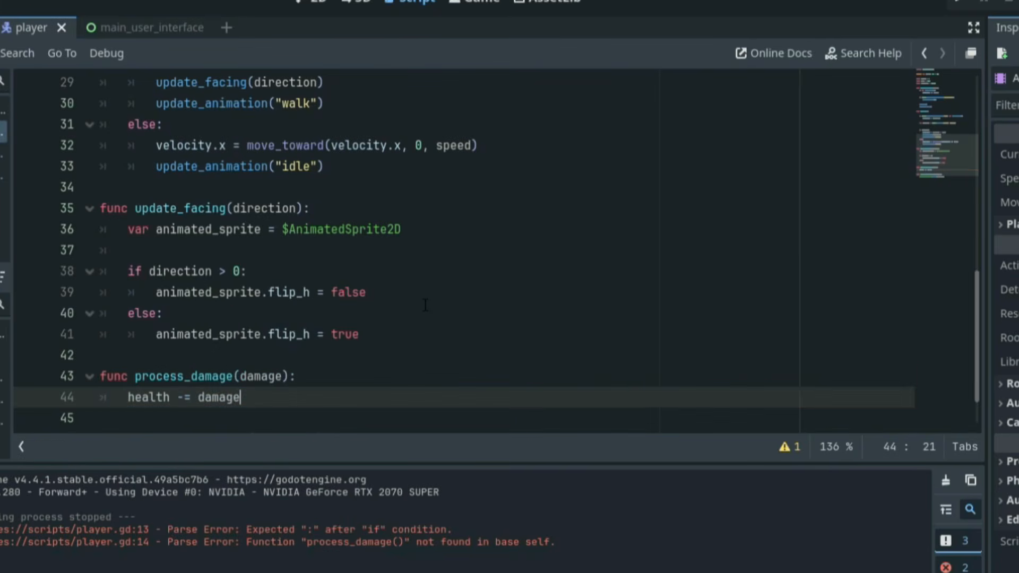
key("Return")
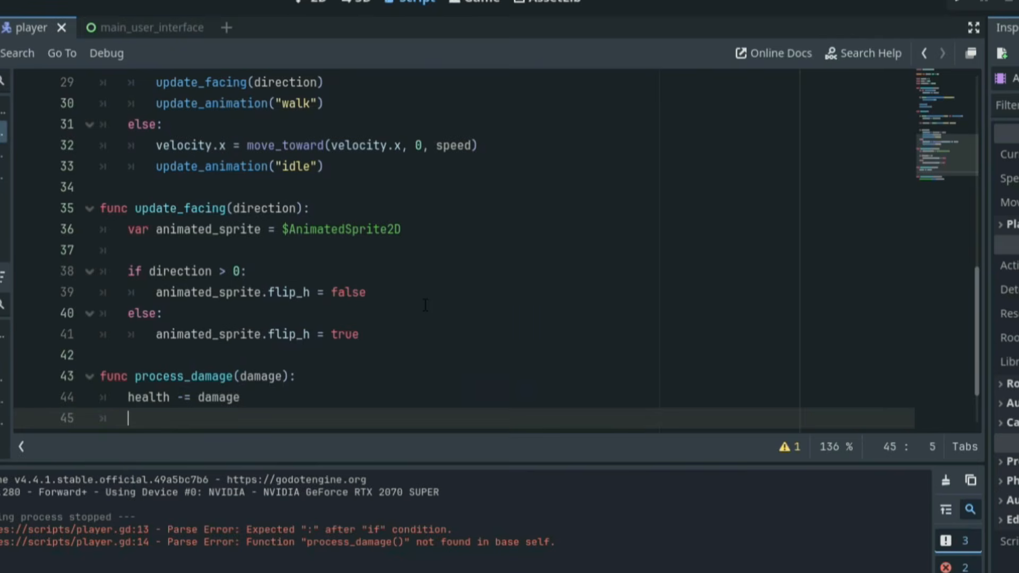
Step: Call update_animation("hurt") below the health line in process_damage
type("update_")
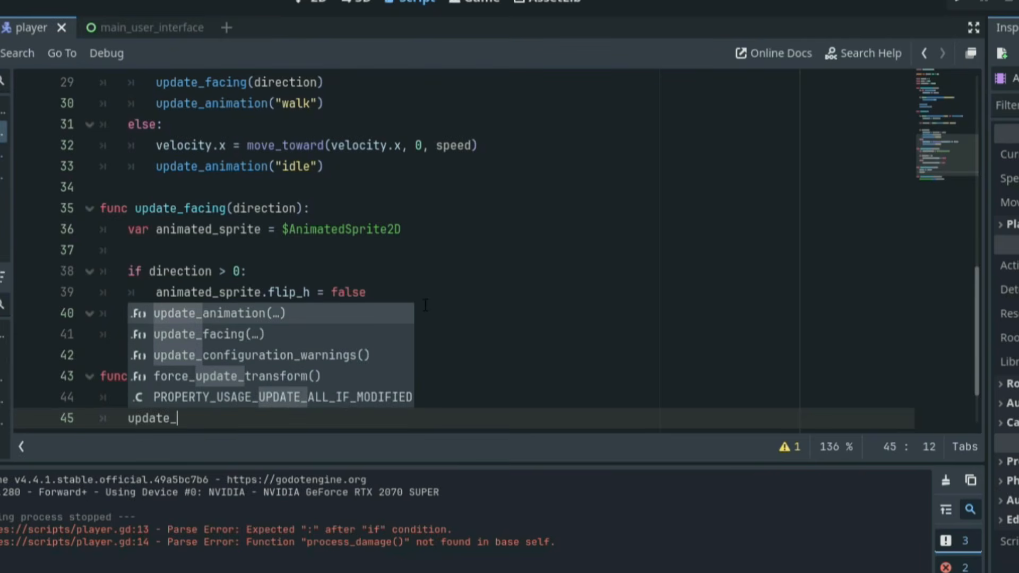
type("animtion(")
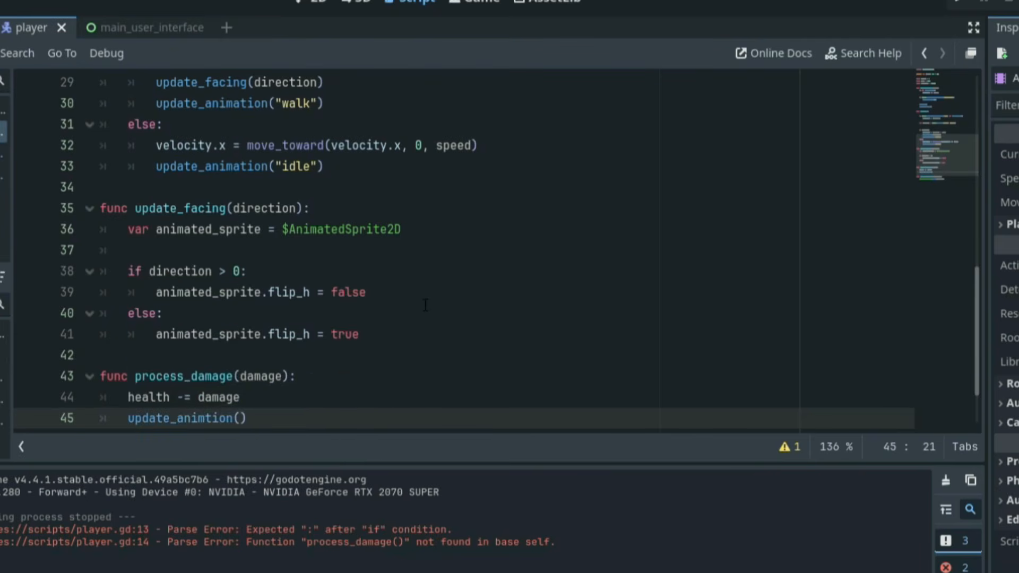
key("BackSpace")
key("BackSpace")
key("BackSpace")
key("BackSpace")
key("BackSpace")
key("BackSpace")
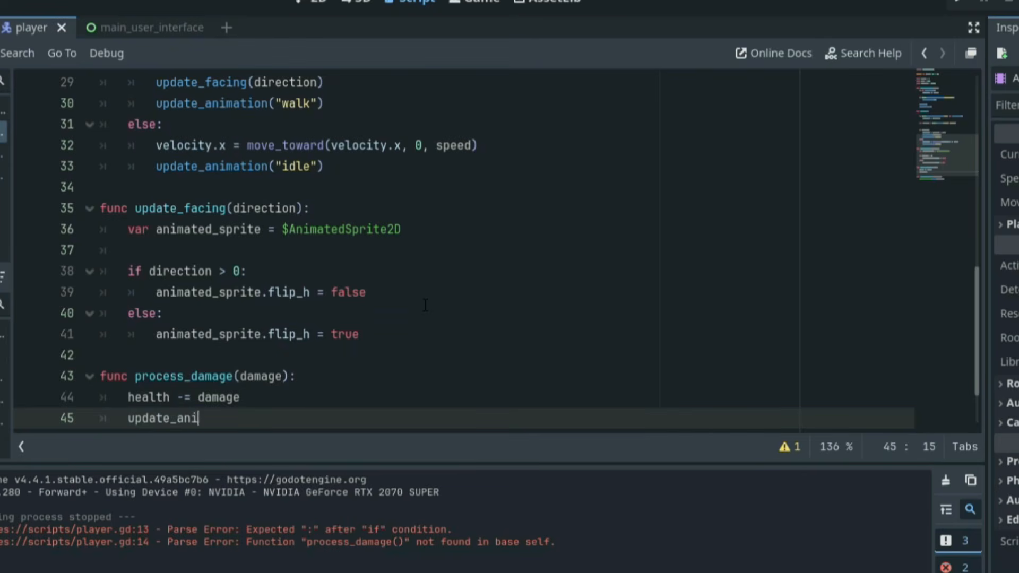
type("mation(\"")
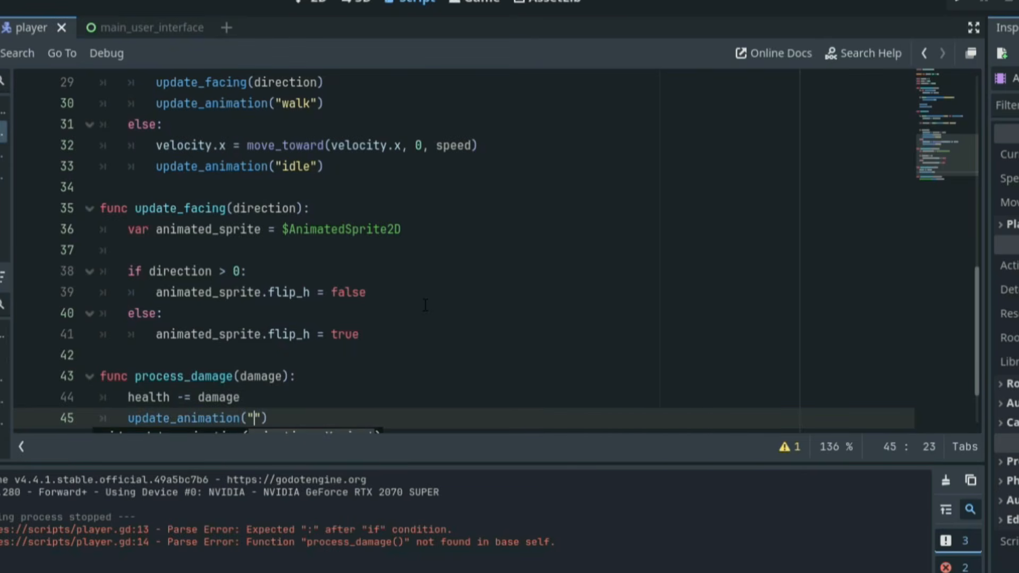
type("hurt")
Step: Run the world.tscn scene and move the player to the right to test the updated script
scroll(455, 298, "down", 2)
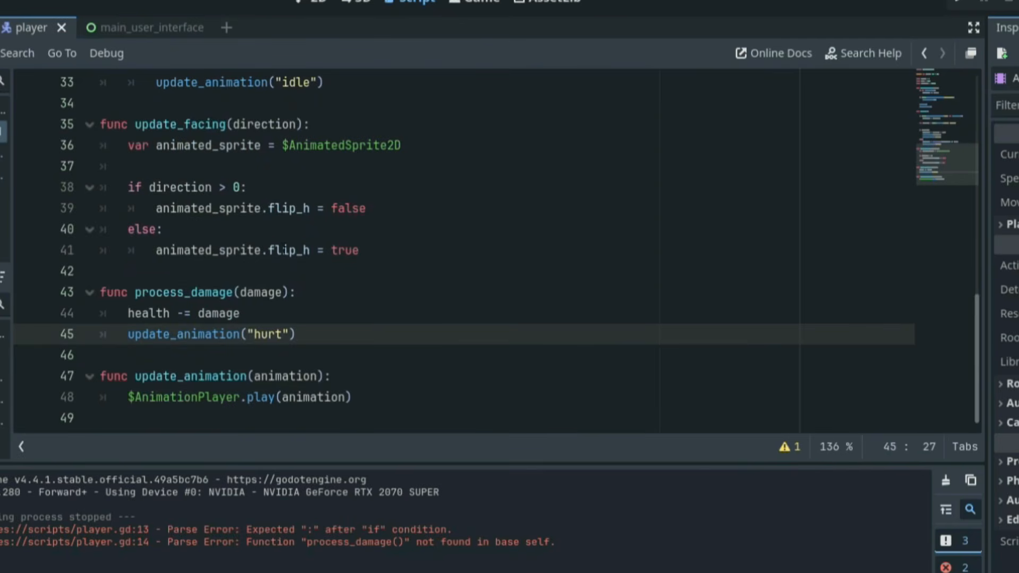
scroll(391, 263, "down", 2, "ctrl")
scroll(250, 295, "up", 5)
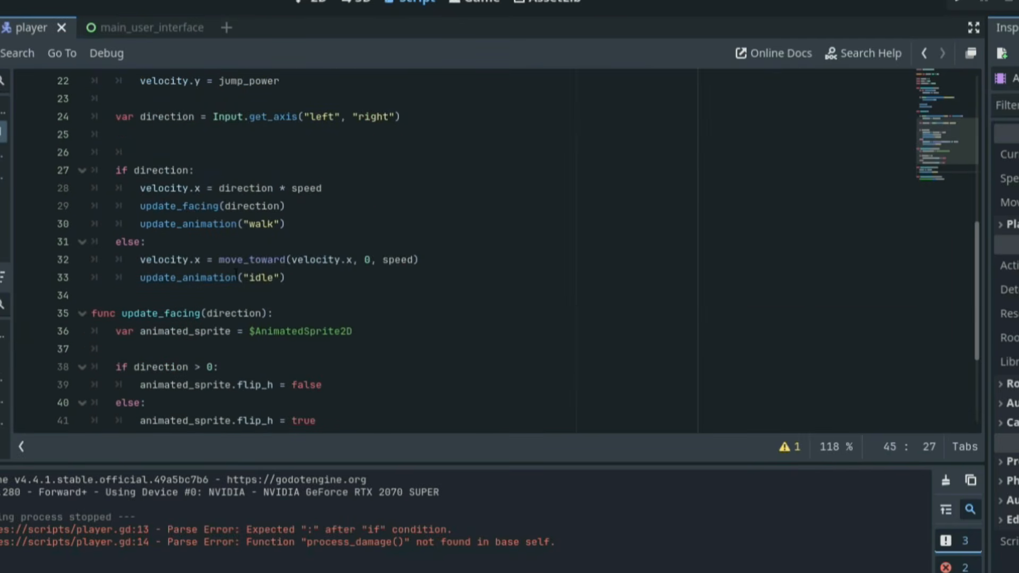
scroll(236, 271, "down", 4)
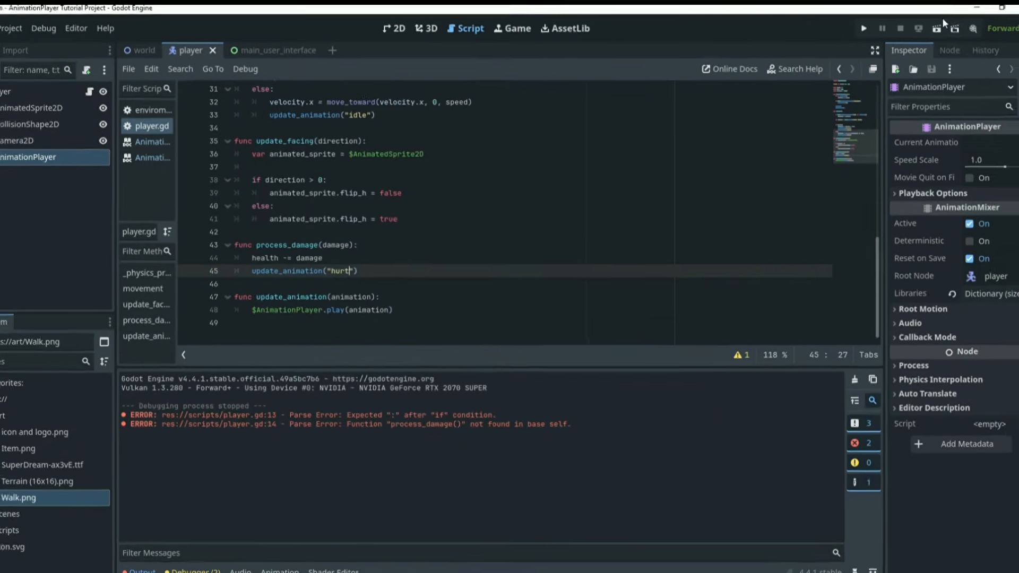
left_click(942, 27)
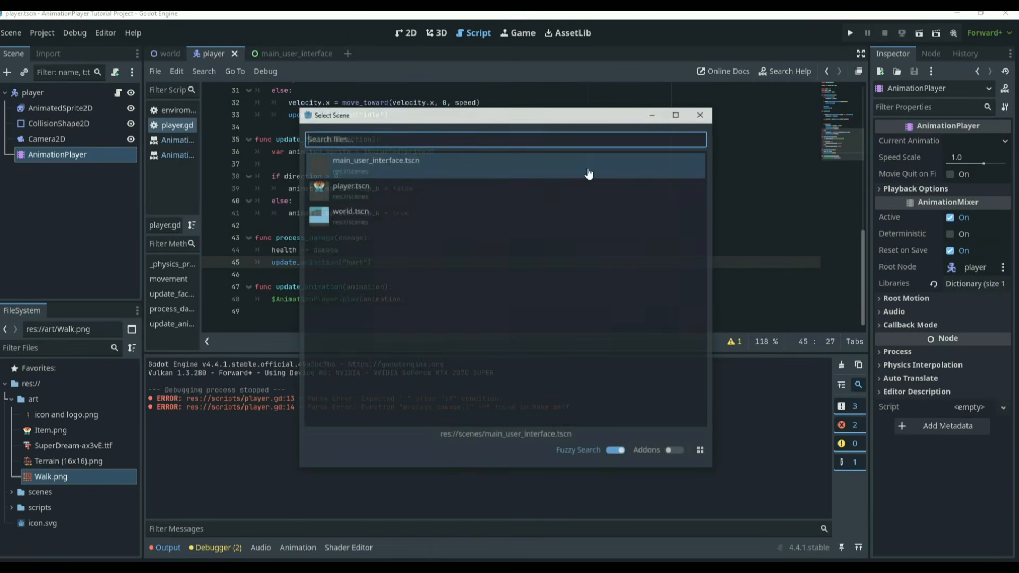
left_click(379, 219)
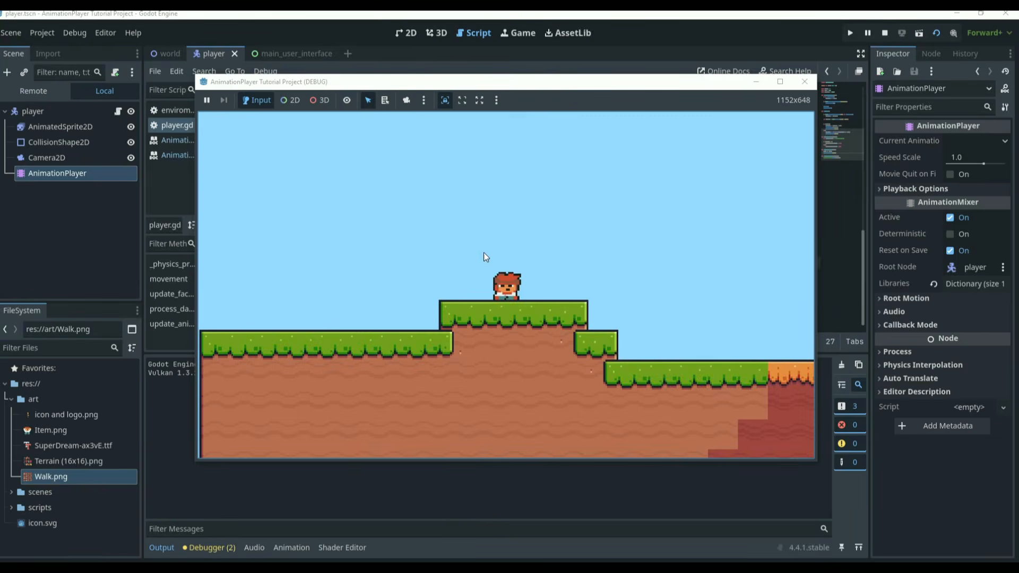
key("d")
key("d")
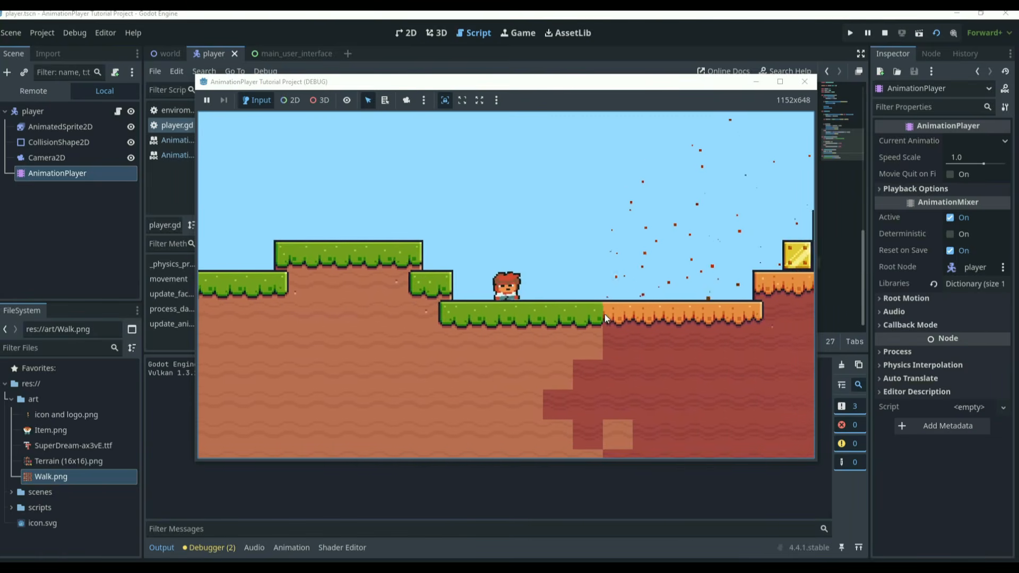
Step: Test the player's walking in both directions in the running game, and close the game window
key("a")
key("d")
key("d")
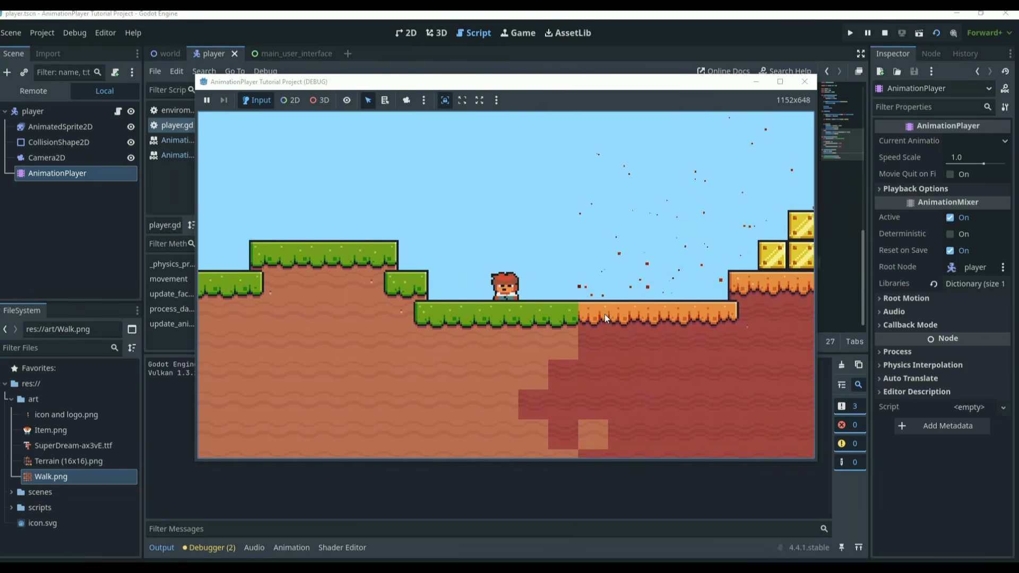
left_click(805, 82)
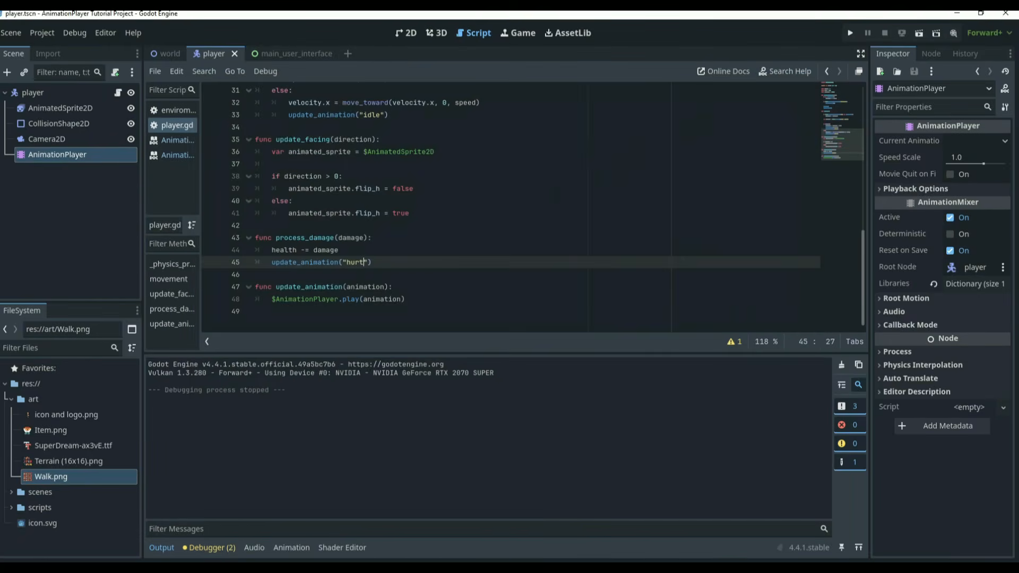
Step: Review the player script's process_damage(20) call and the walk and idle animation calls in the if direction block
scroll(388, 250, "up", 1)
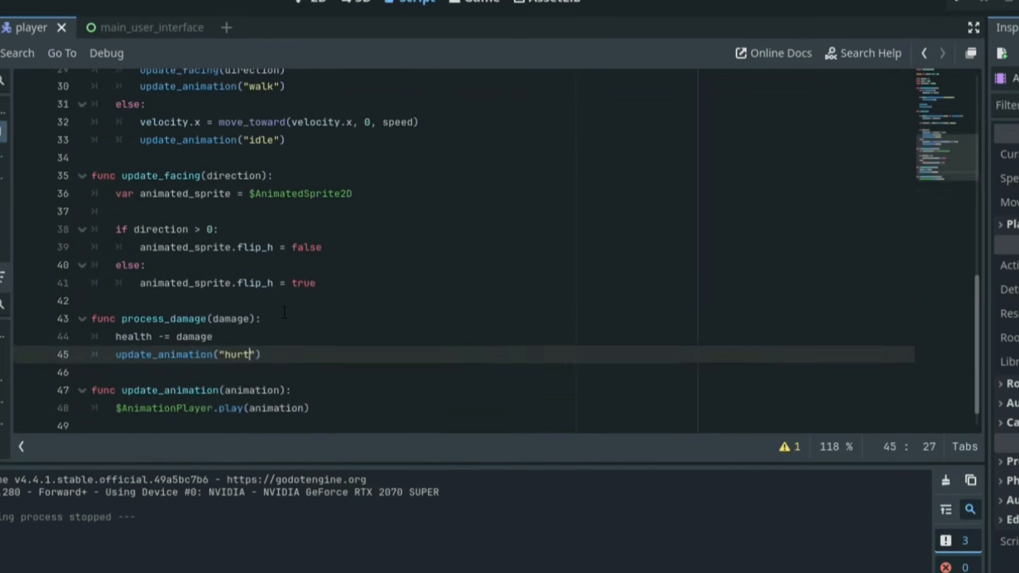
scroll(284, 312, "up", 7)
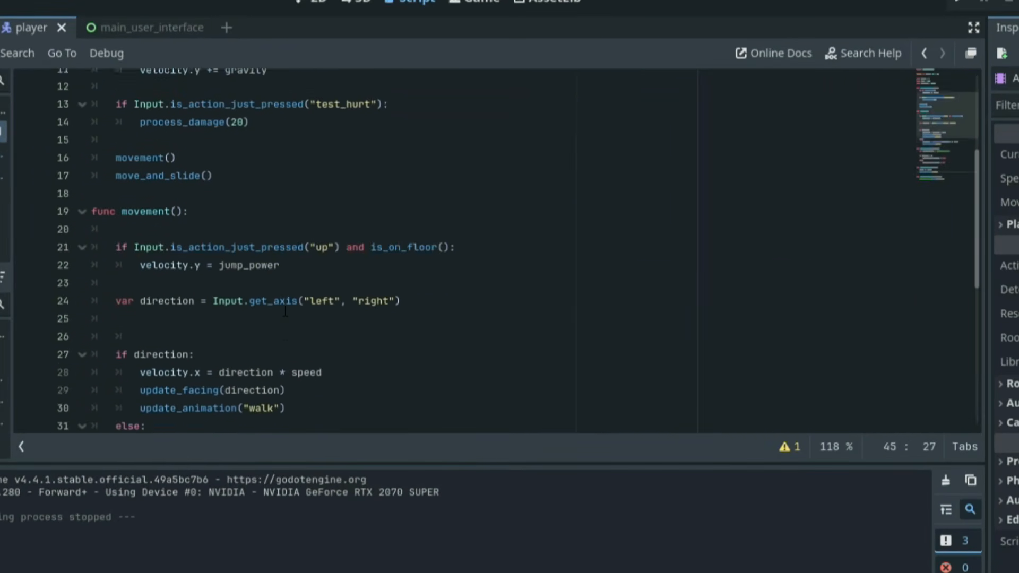
left_click_drag(145, 207, 249, 206)
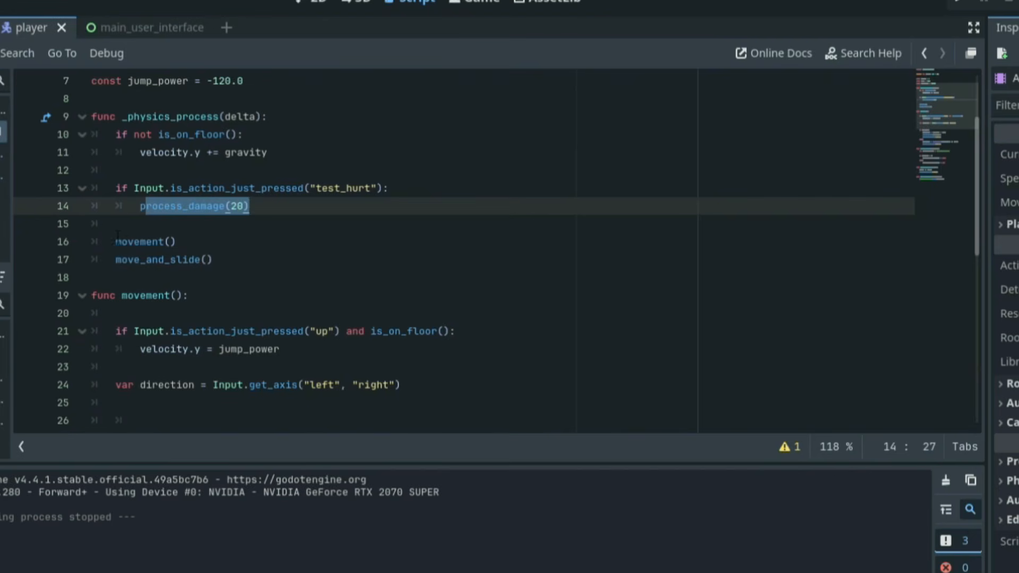
scroll(172, 249, "down", 6)
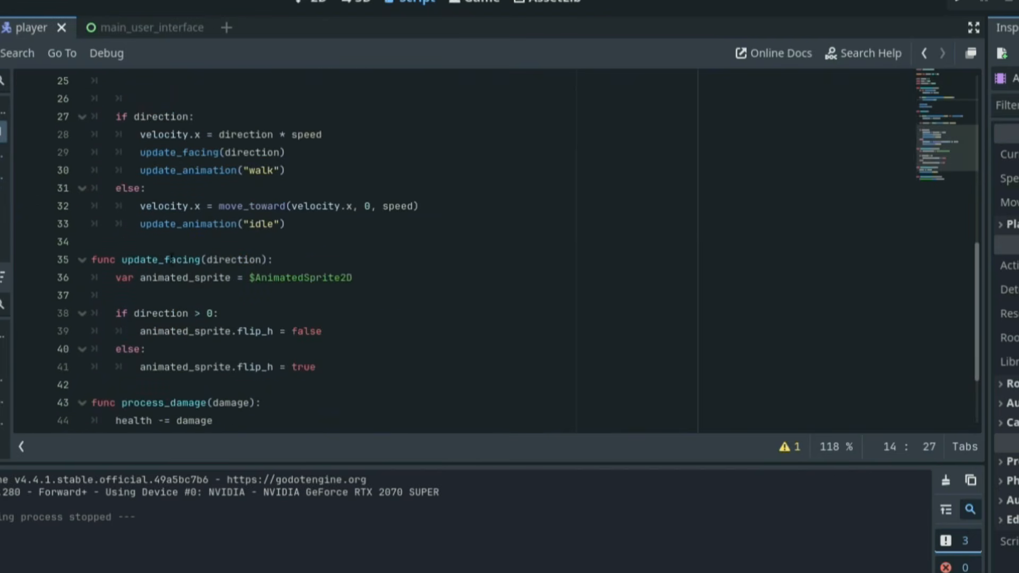
scroll(171, 259, "down", 2)
scroll(175, 322, "up", 2)
left_click_drag(122, 116, 327, 230)
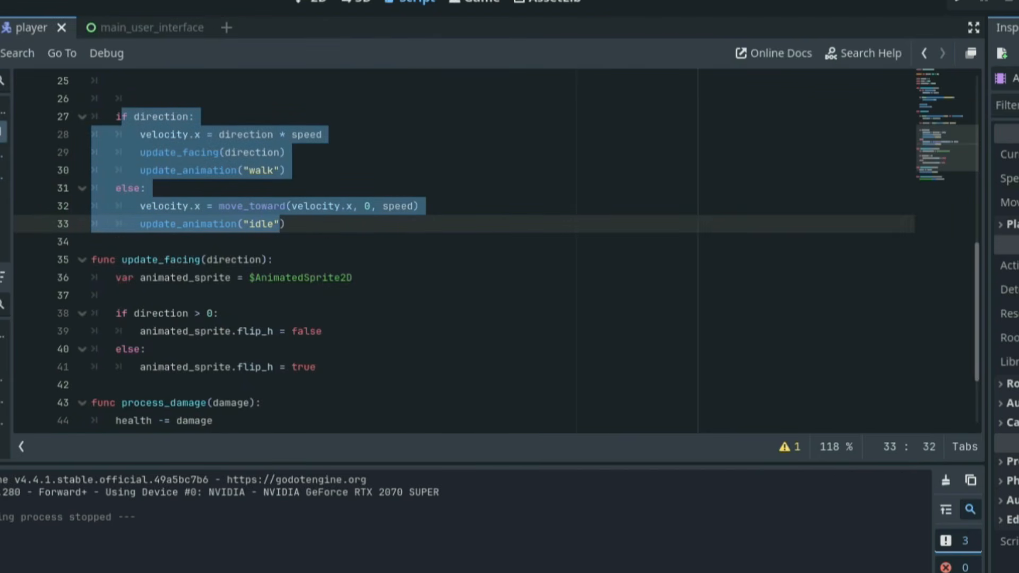
left_click(258, 153)
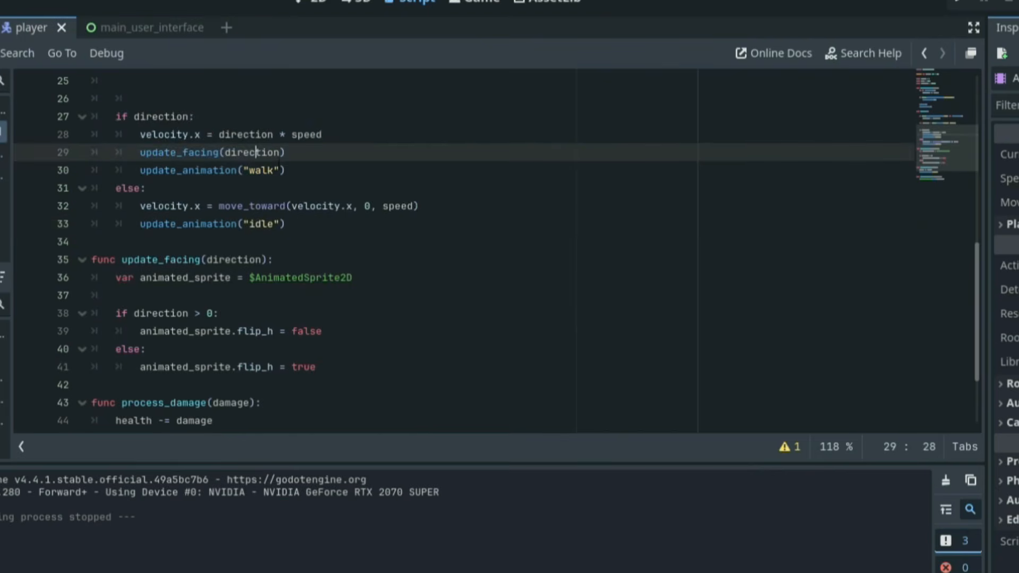
Step: Declare the variable is_taking_damage: bool = false between the constants and _physics_process
scroll(213, 186, "up", 8)
left_click(182, 206)
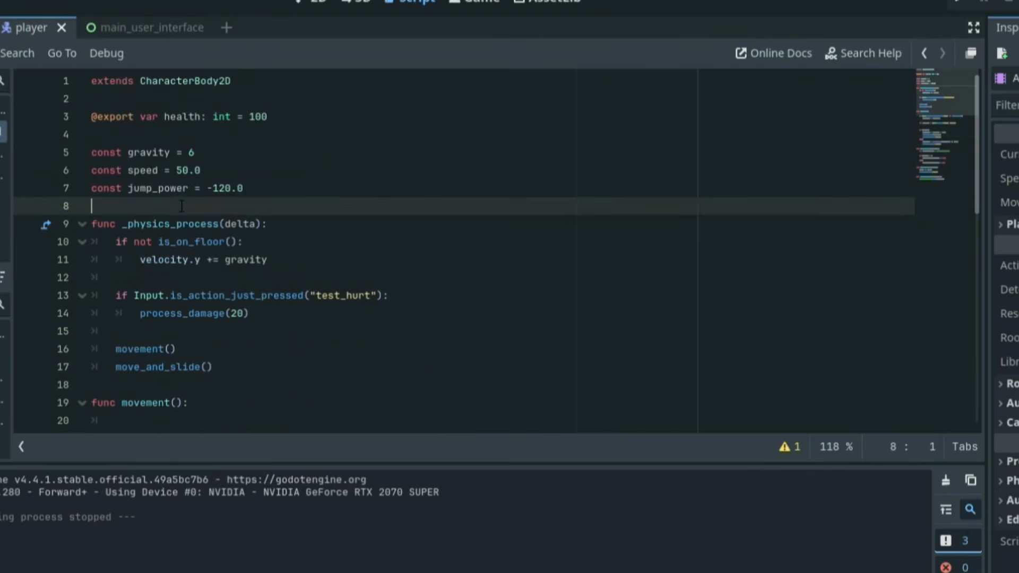
key("Return")
key("Return")
key("Up")
type("var ")
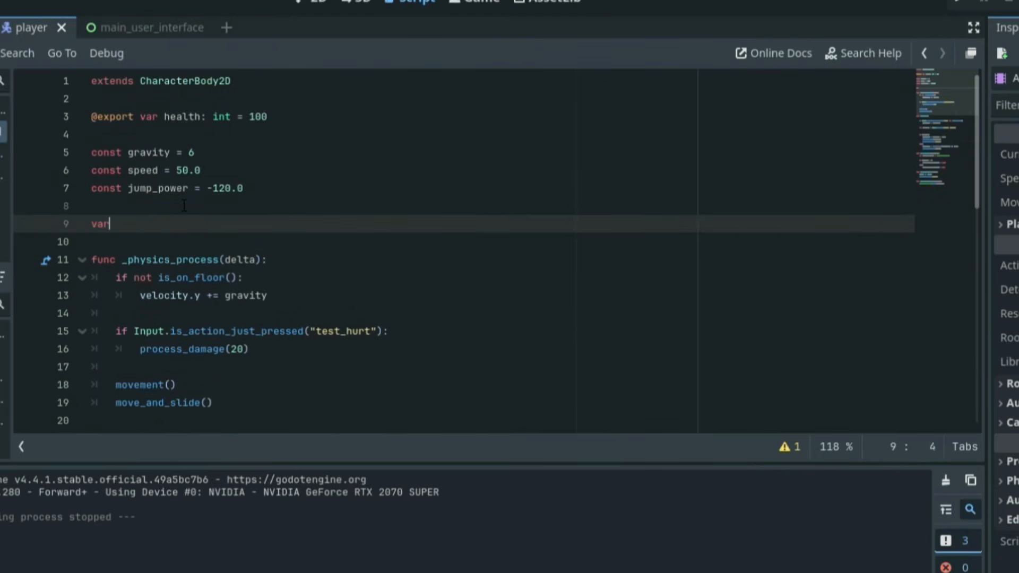
type("is_taking_damage: ")
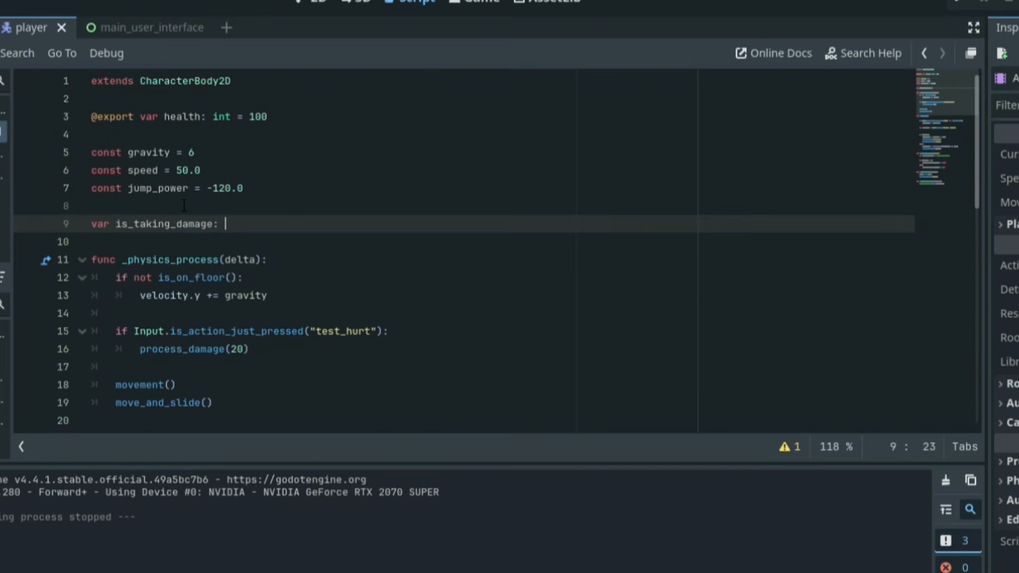
type("bool = false")
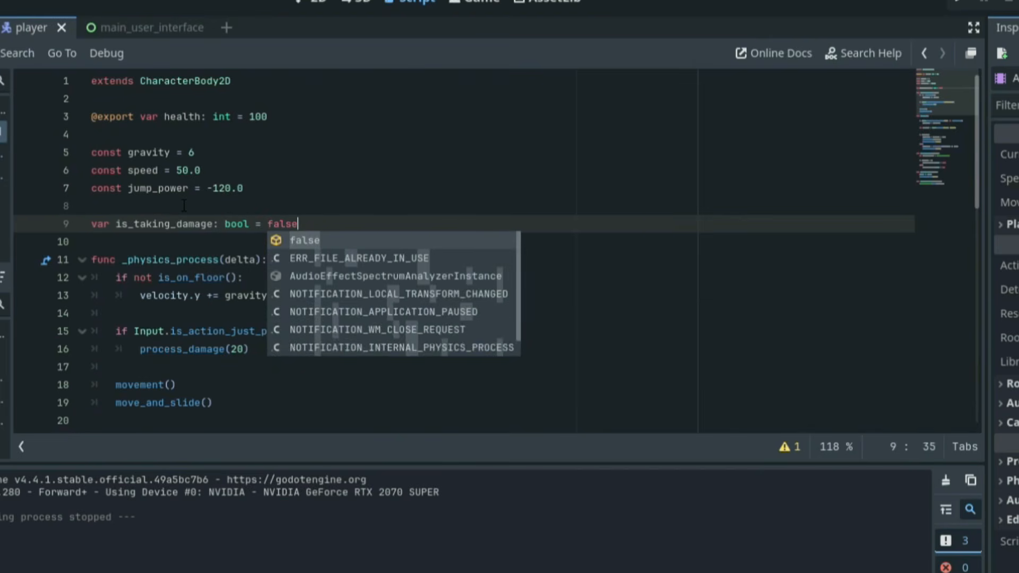
key("Return")
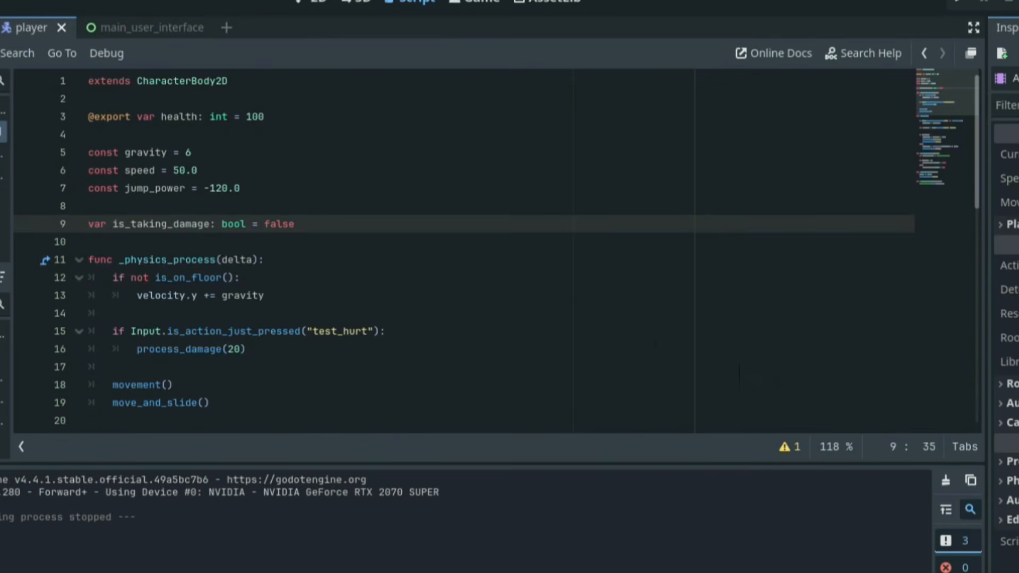
Step: Add is_taking_damage = true as the first line of the process_damage function
scroll(218, 327, "down", 10)
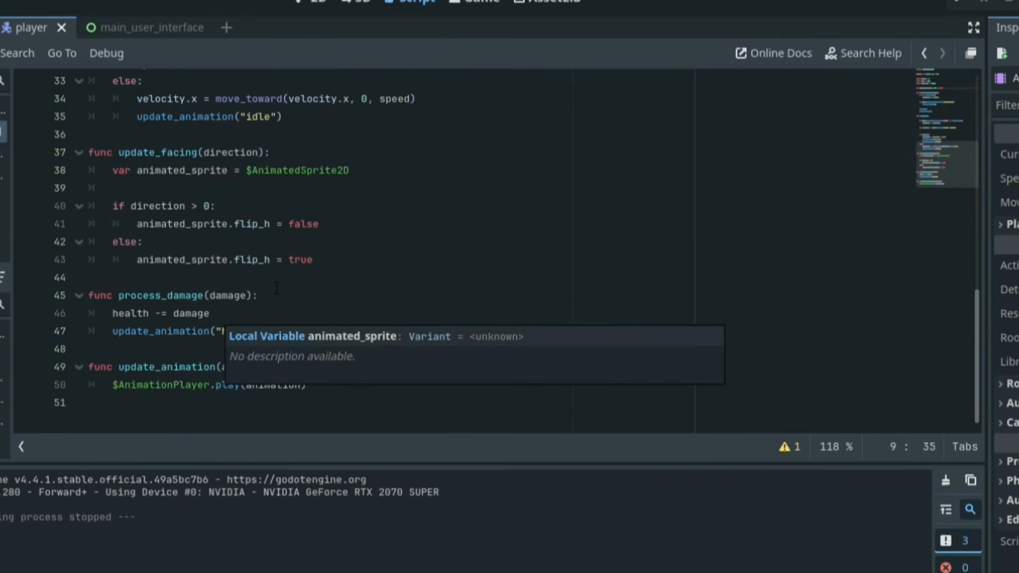
left_click(307, 286)
key("Return")
type("is_t")
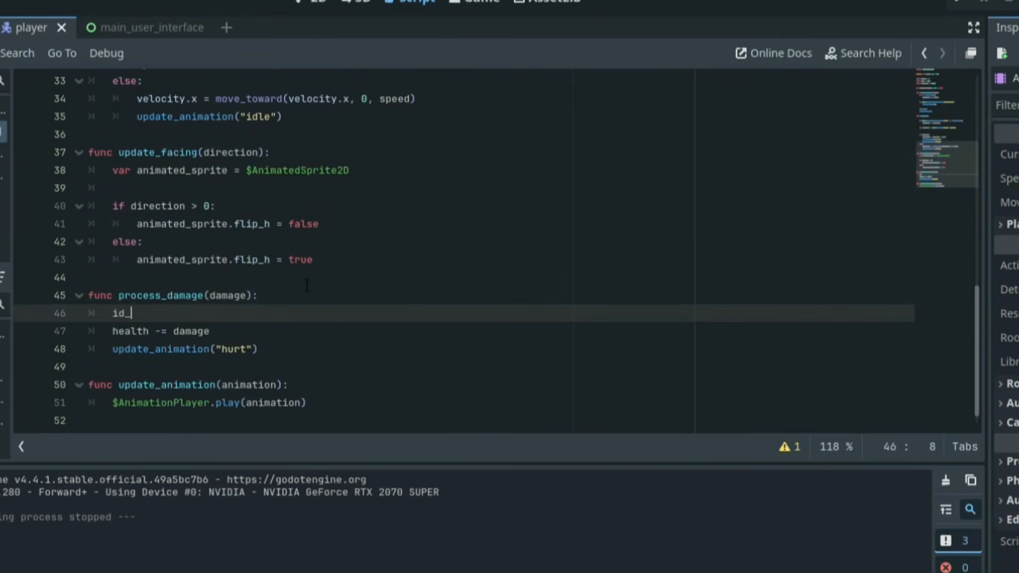
key("Return")
type("= true")
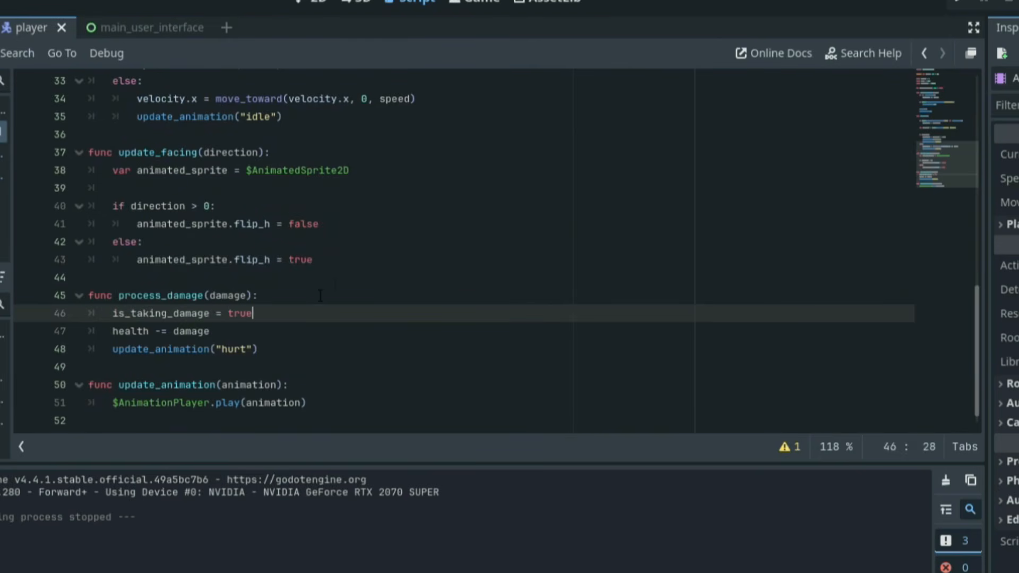
Step: Examine the movement() call in _physics_process and the body of the movement function
scroll(320, 295, "up", 5)
scroll(306, 317, "up", 3)
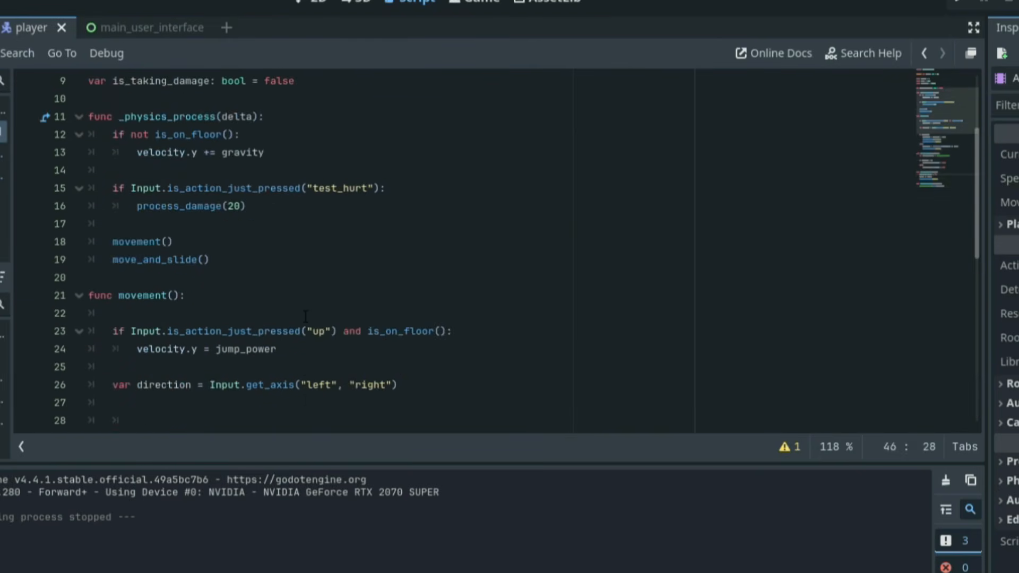
left_click_drag(143, 241, 173, 242)
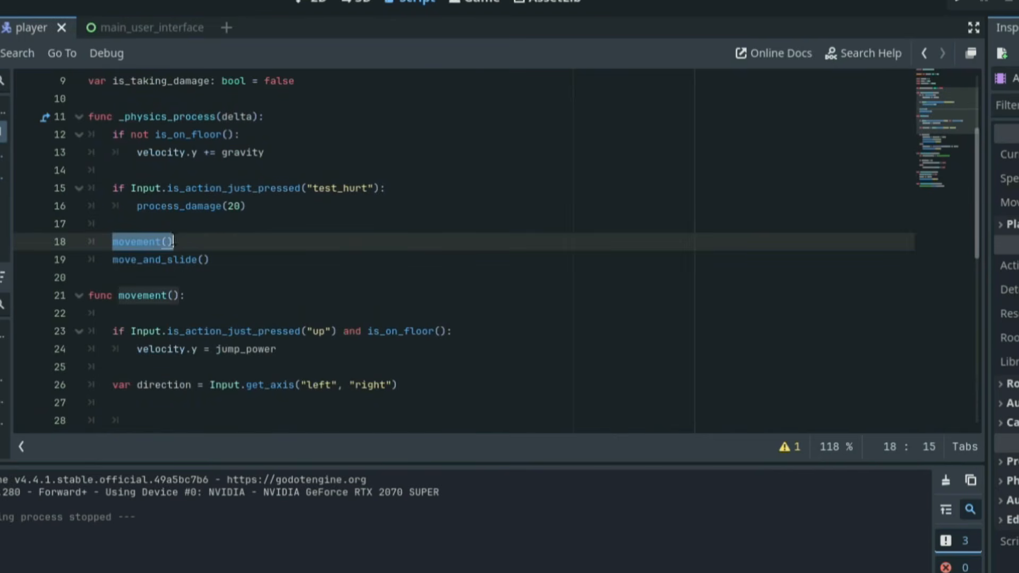
left_click(175, 242)
scroll(168, 242, "down", 2)
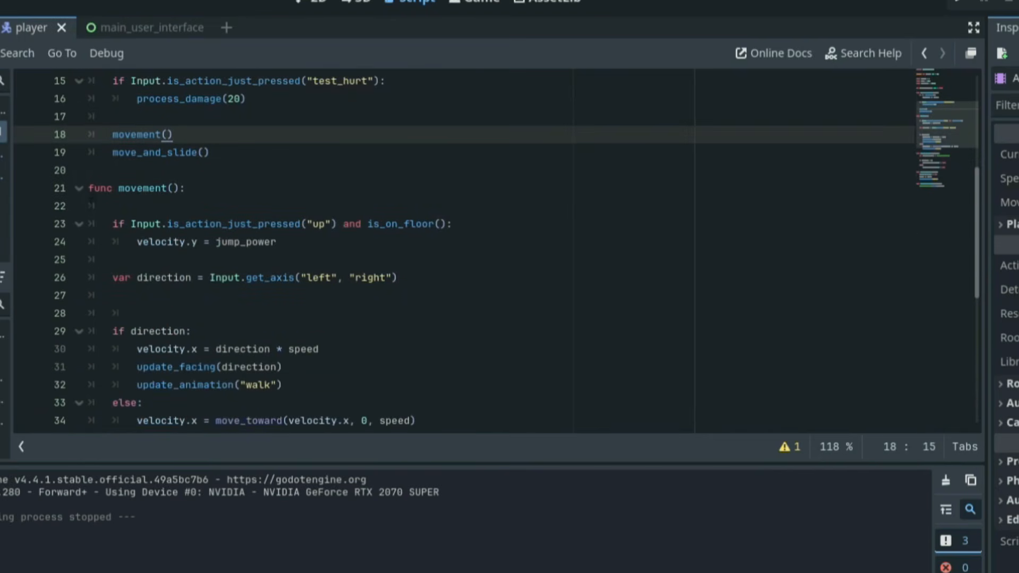
left_click_drag(106, 188, 301, 390)
left_click(303, 387)
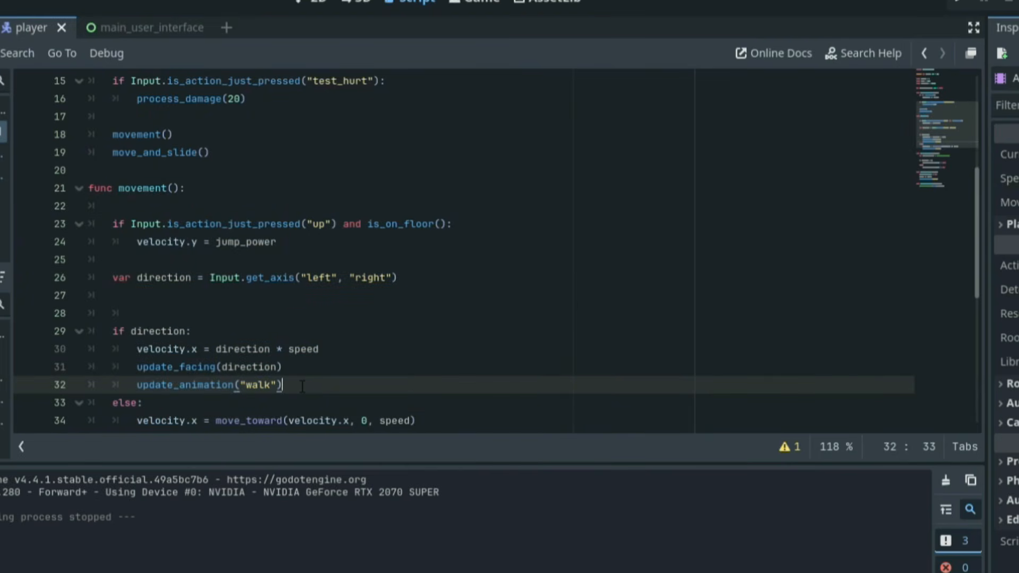
Step: Insert the condition if !is_taking_damage: above the movement() call in _physics_process
scroll(380, 232, "up", 3)
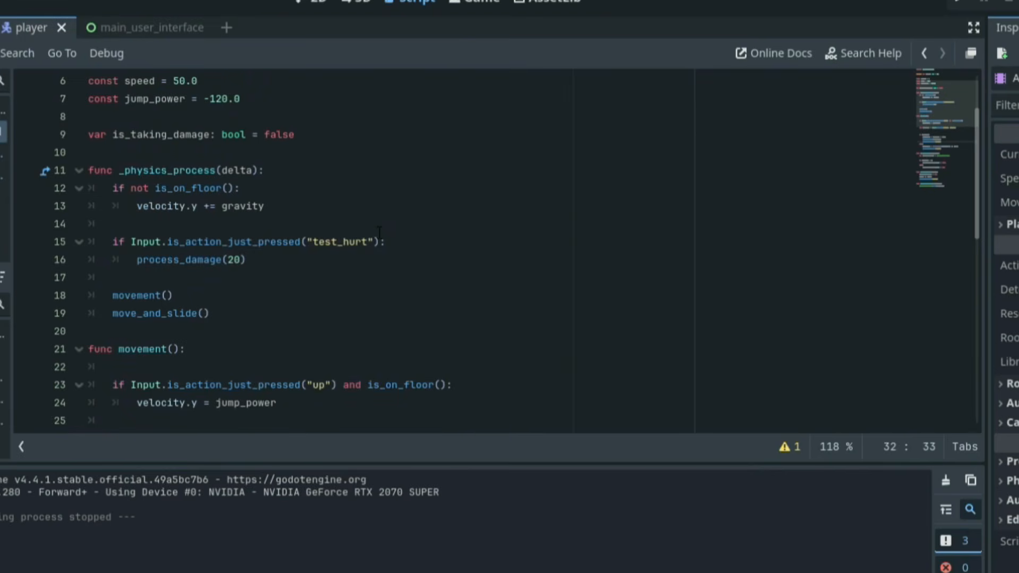
left_click(169, 281)
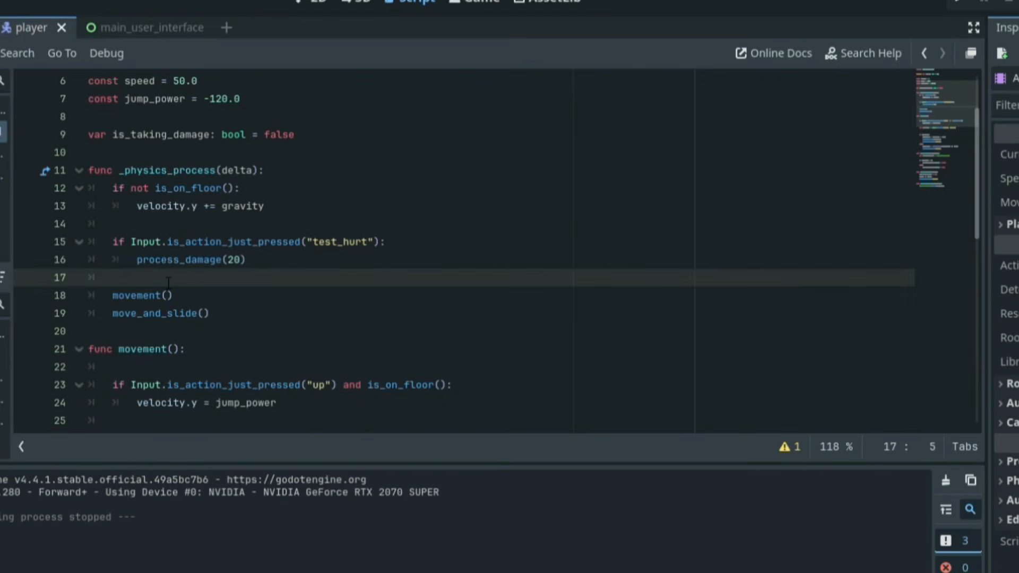
key("Return")
type("if !is_")
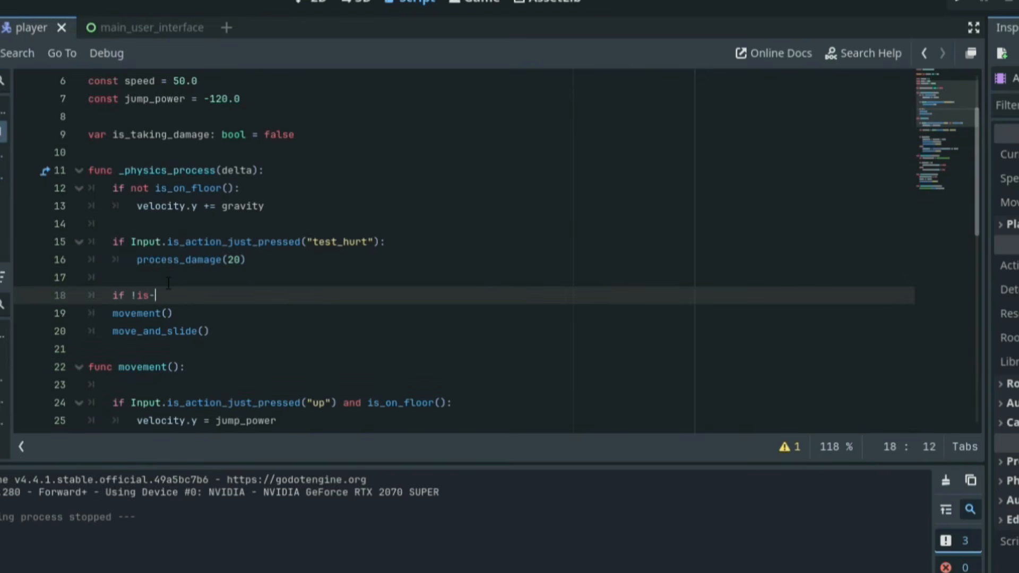
type("taking_")
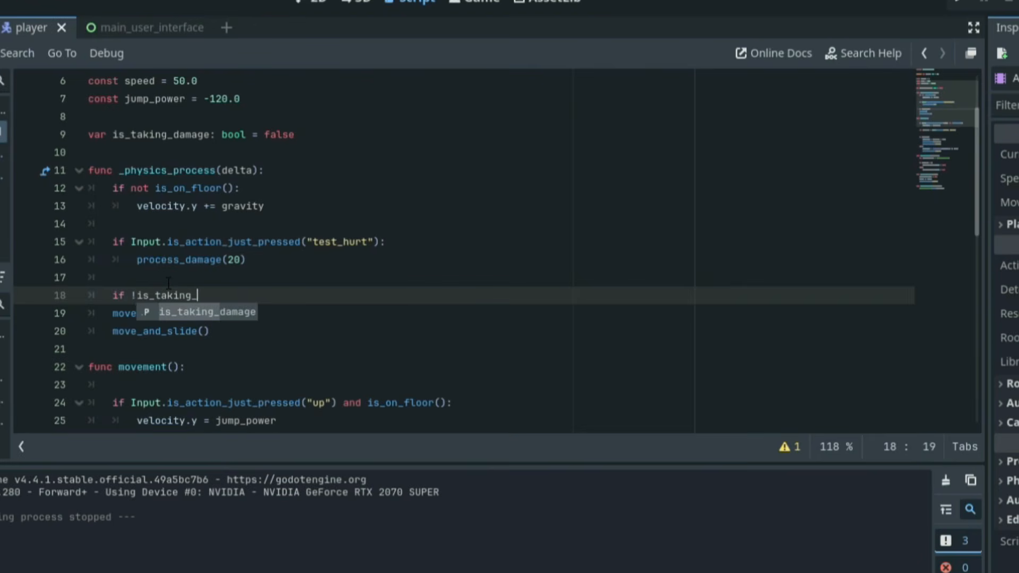
key("Return")
type(":")
key("Return")
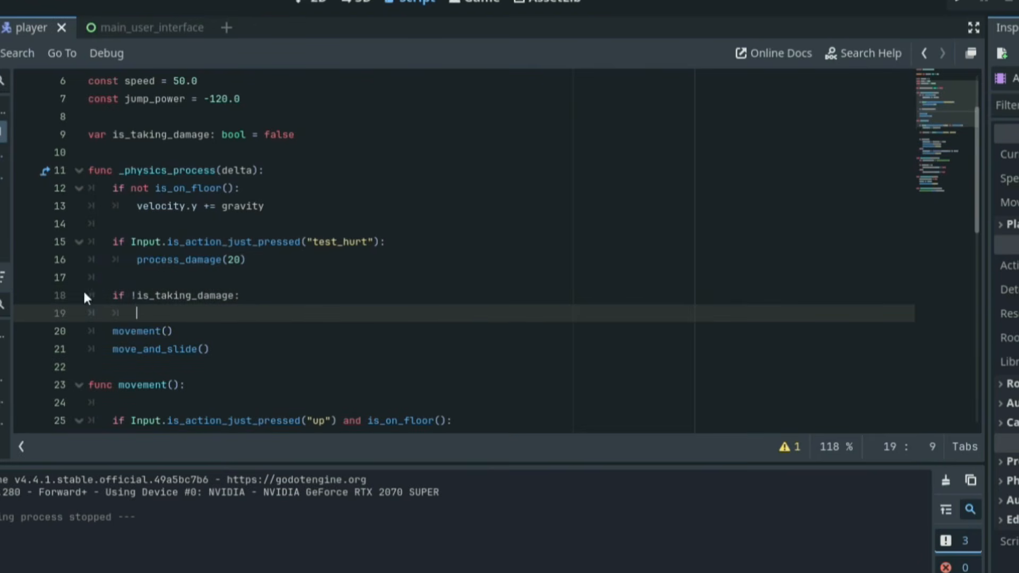
Step: Nest the movement() call inside the !is_taking_damage condition, leaving an empty line before move_and_slide()
left_click(116, 330)
key("Tab")
key("BackSpace")
key("BackSpace")
key("BackSpace")
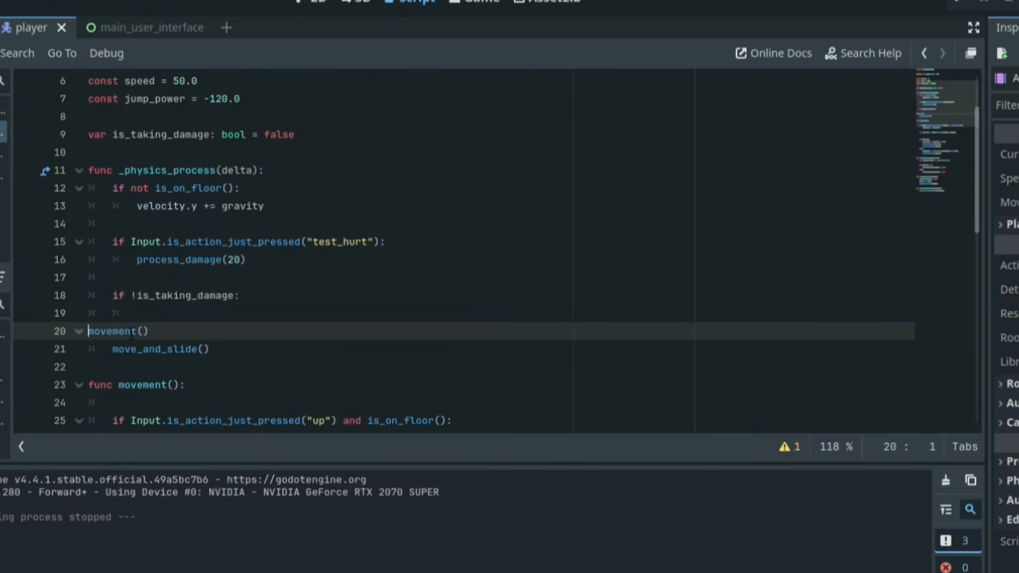
key("Return")
key("BackSpace")
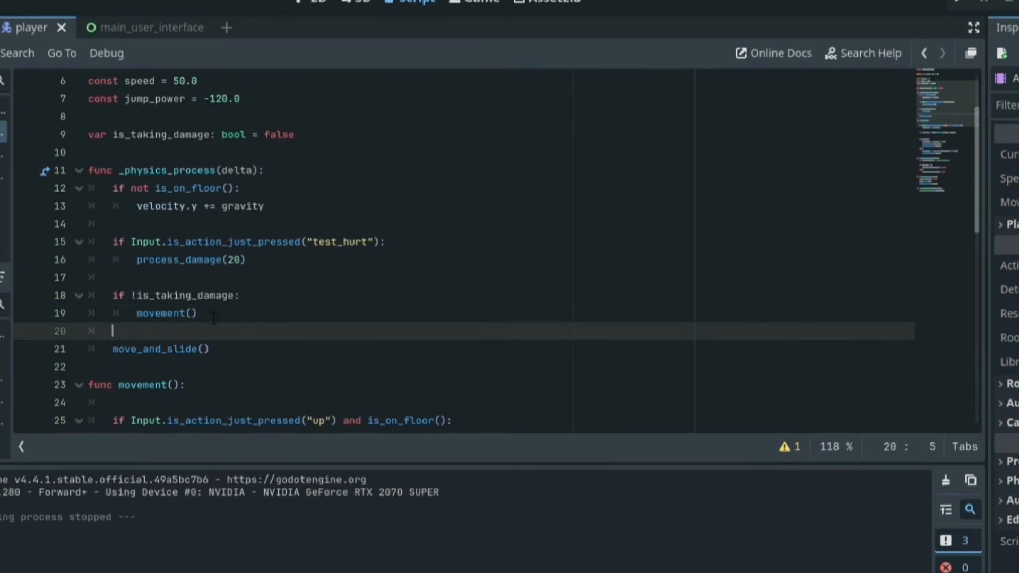
Step: Add an else: branch to the !is_taking_damage condition, below the movement() call
type("esl")
key("BackSpace")
key("BackSpace")
type("lse:")
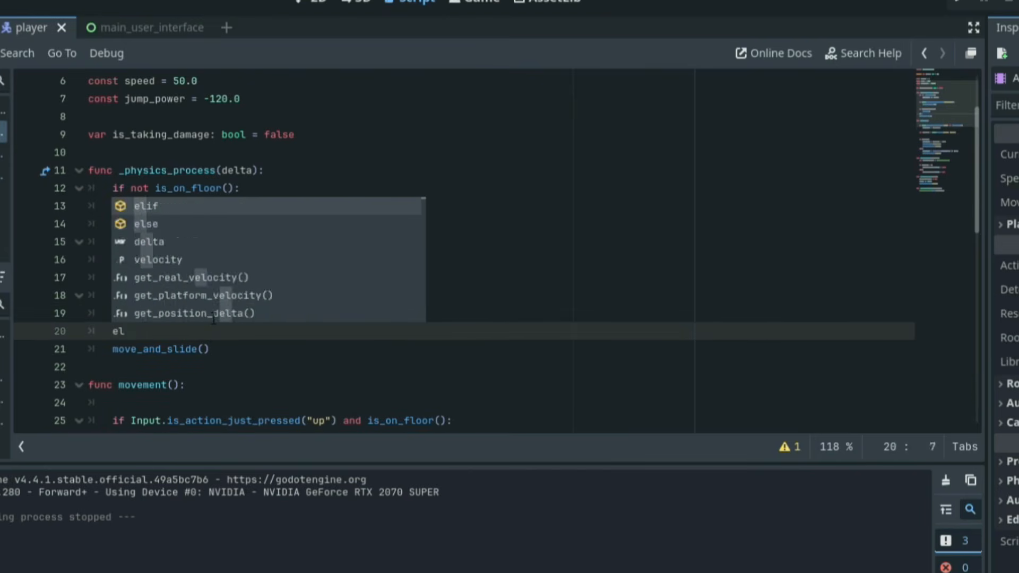
key("Return")
type("v")
key("BackSpace")
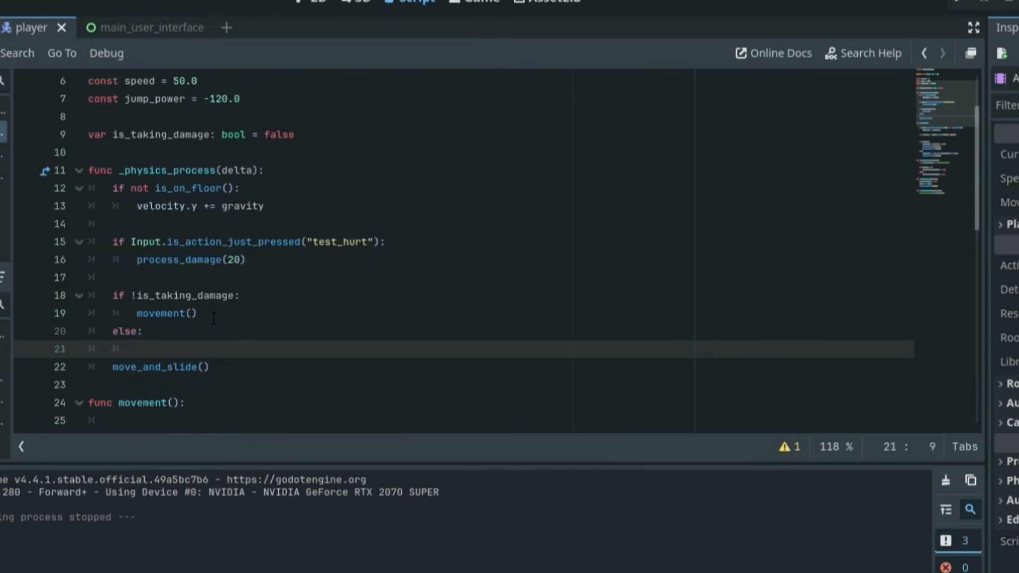
Step: Write velocity = Vector2.ZERO in the else branch and leave a blank line before move_and_slide()
type("velocity = Vector")
key("Return")
type(".")
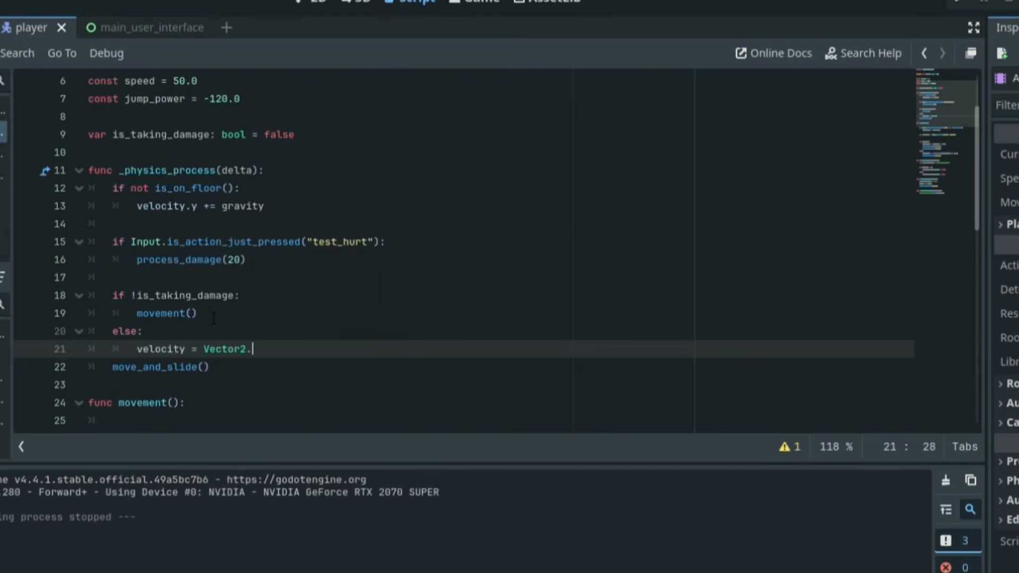
type("Z")
key("Return")
key("Return")
key("BackSpace")
key("BackSpace")
key("BackSpace")
key("Return")
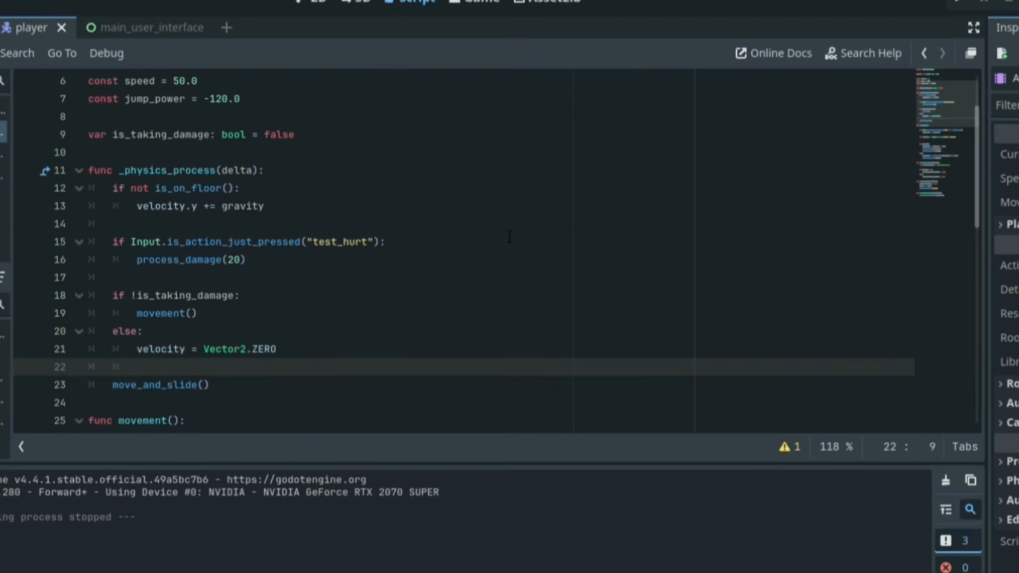
key("BackSpace")
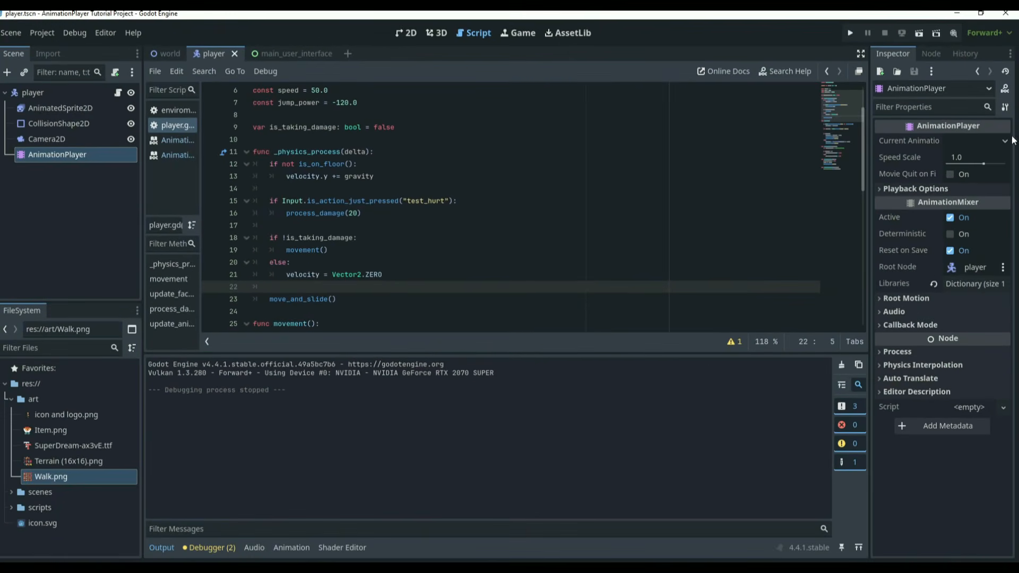
Step: Run the project to test the player's damage and movement behaviour, and close the game window
left_click(1009, 16)
double_click(355, 218)
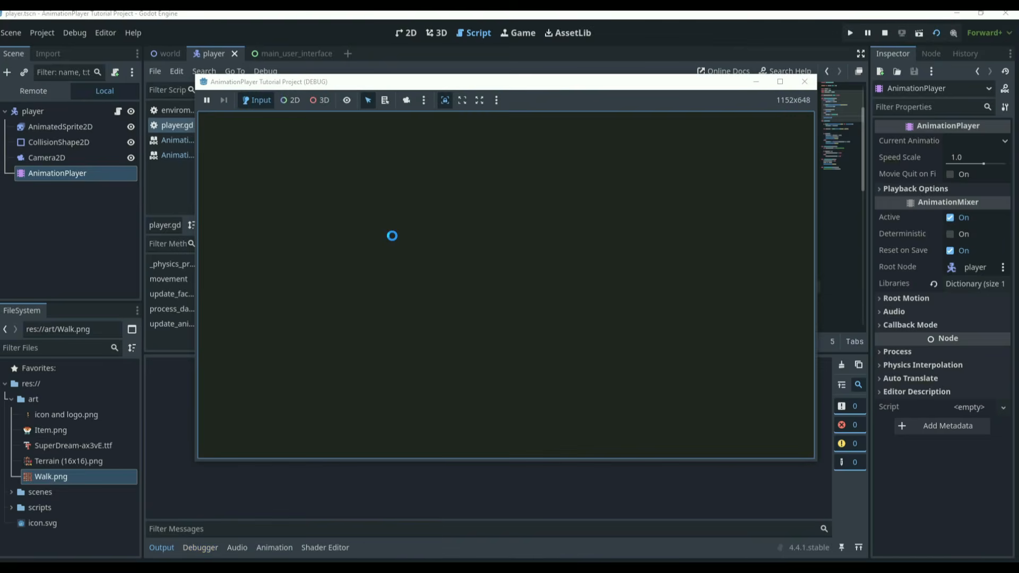
key("Left")
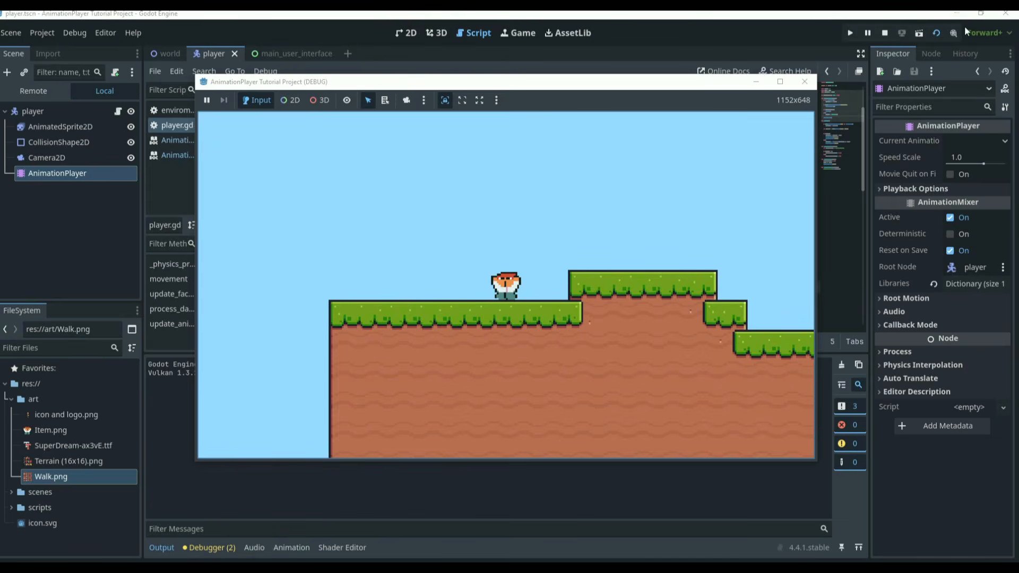
left_click(805, 82)
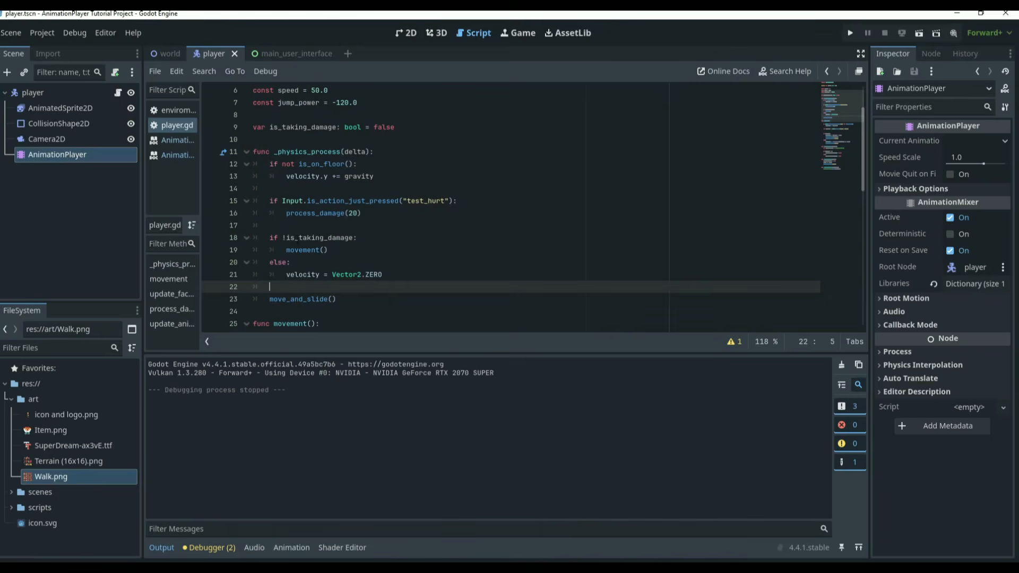
Step: List the AnimationPlayer node's signals and look through the AnimationMixer ones for an animation-end signal
left_click_drag(291, 237, 346, 238)
scroll(413, 234, "down", 10)
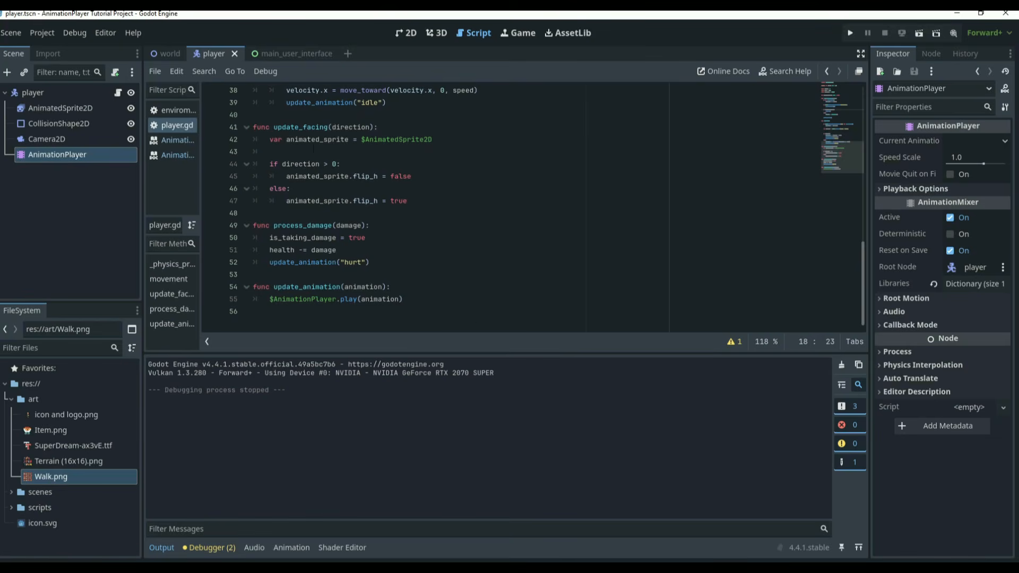
left_click(935, 54)
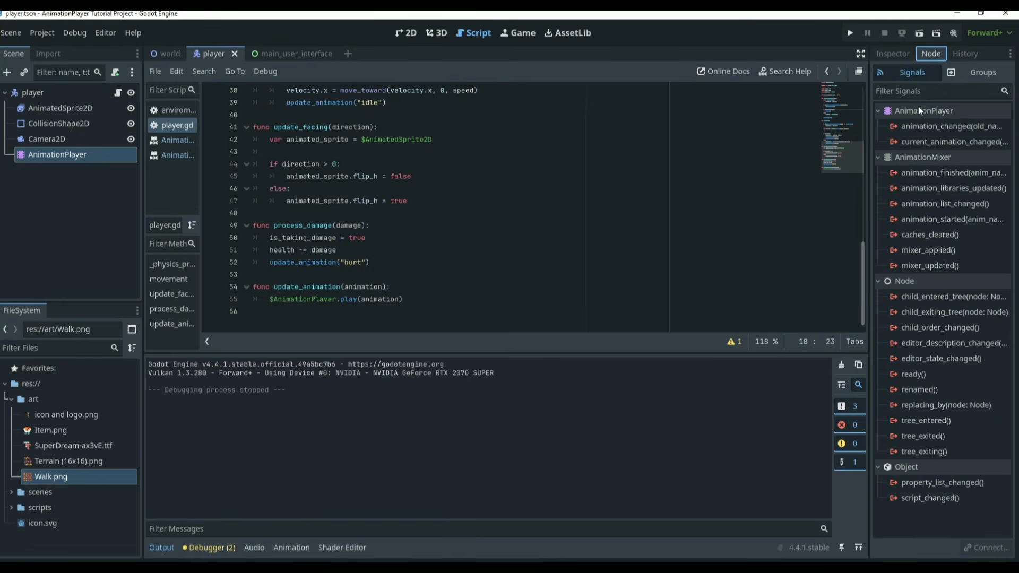
mouse_move(937, 382)
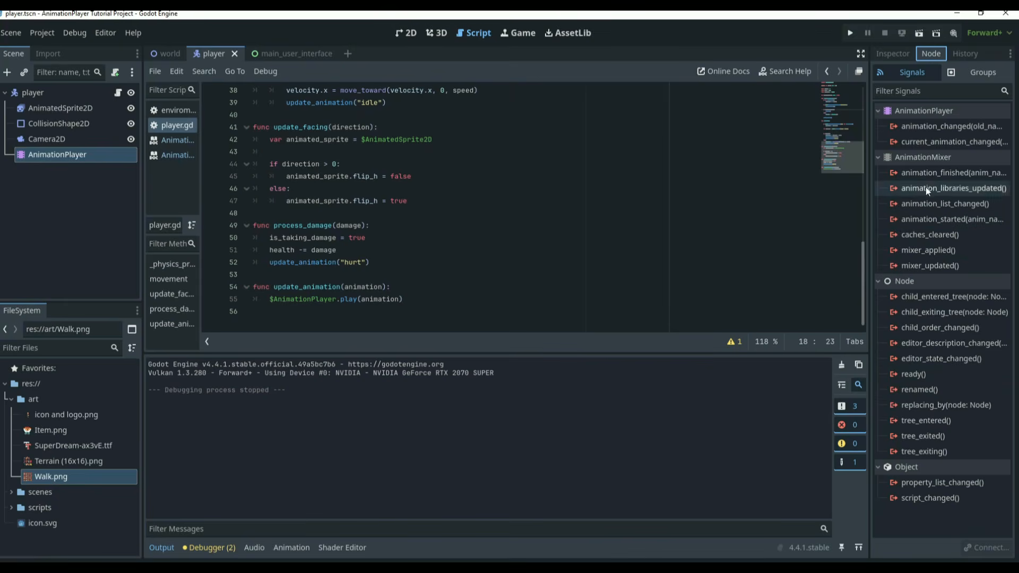
mouse_move(921, 222)
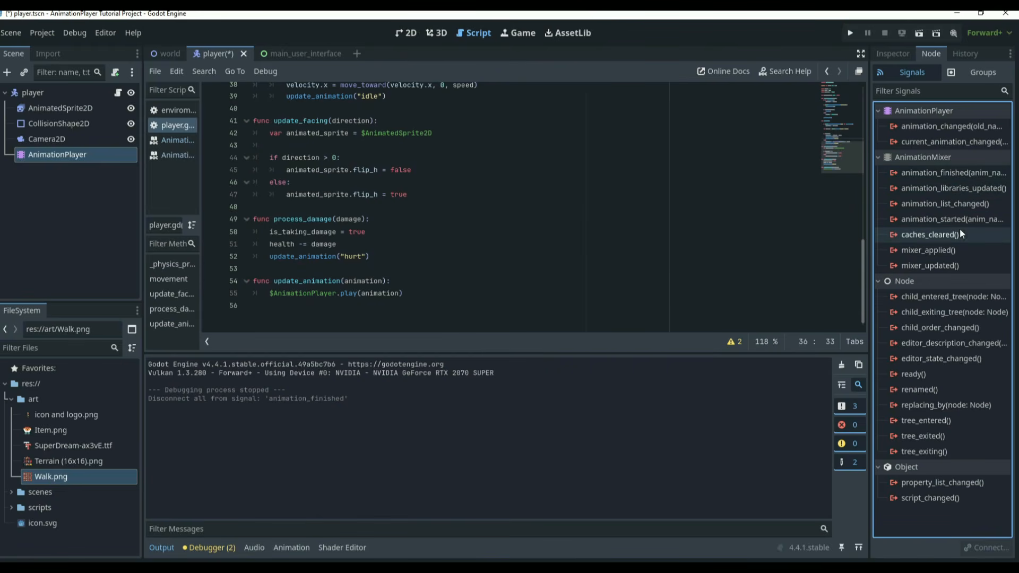
mouse_move(1003, 215)
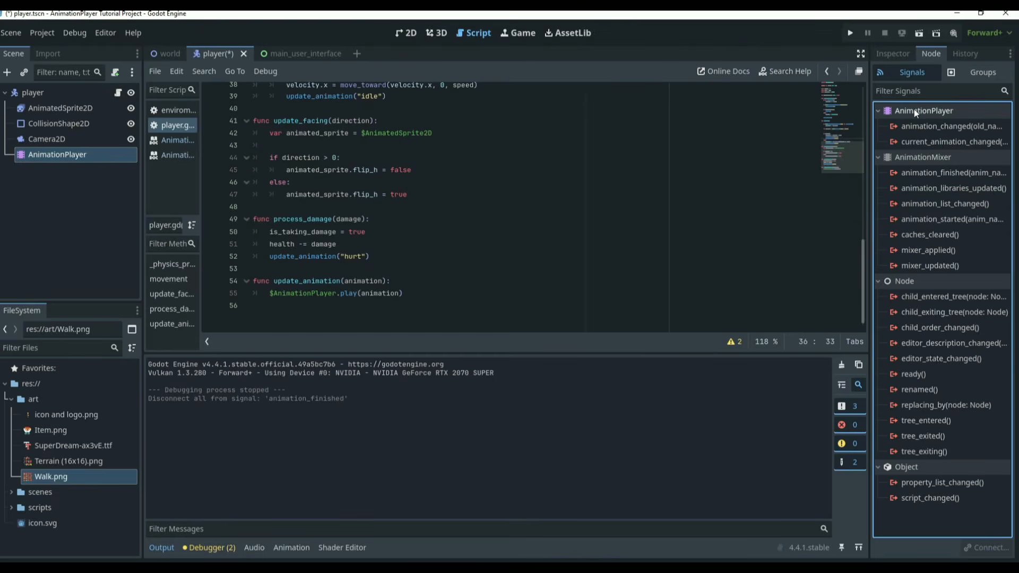
Step: Look up the AnimationPlayer class in the built-in help and read its Signals section, including animation_changed
left_click(791, 72)
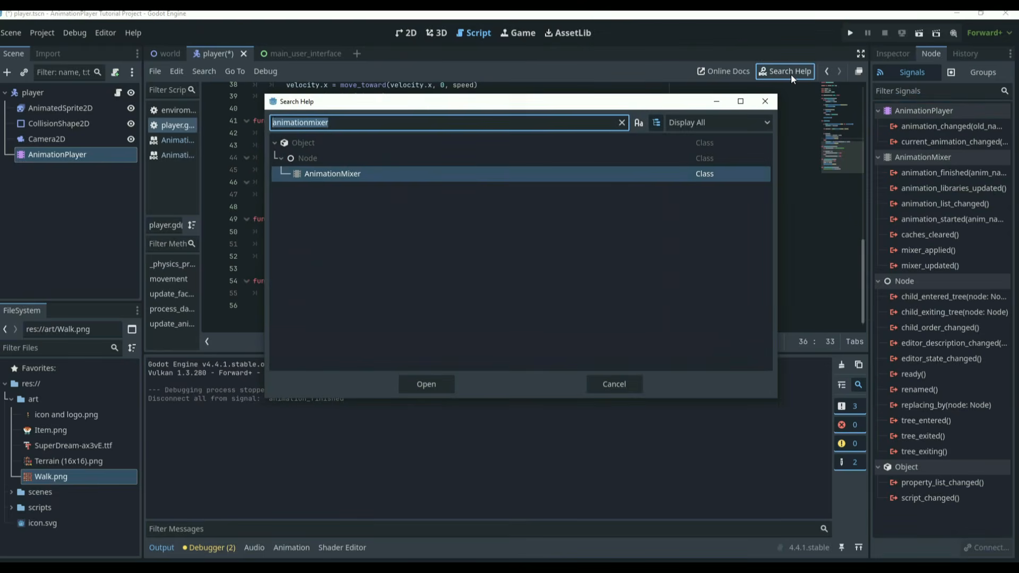
type("animationplayer")
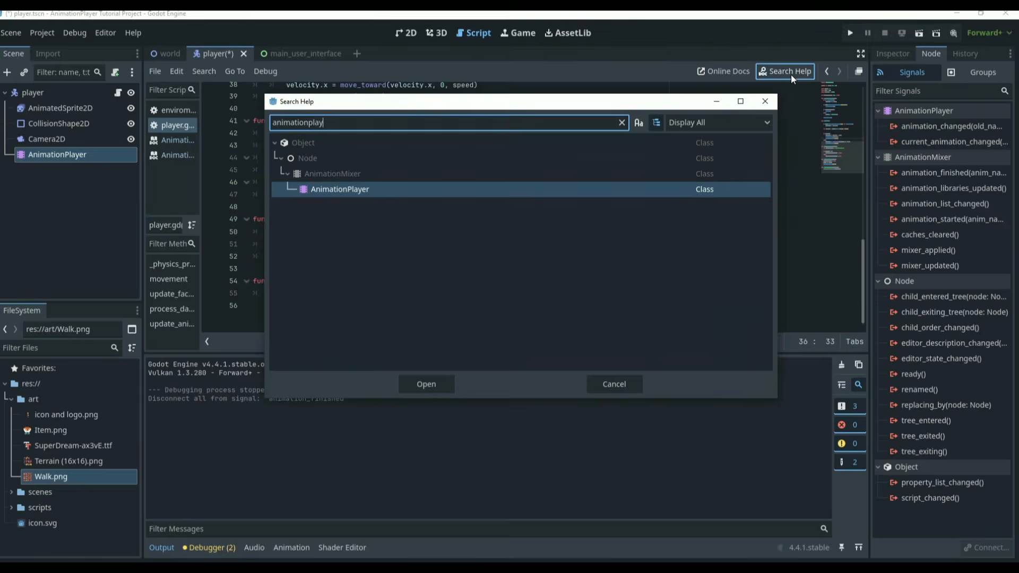
key("Return")
scroll(541, 197, "down", 20)
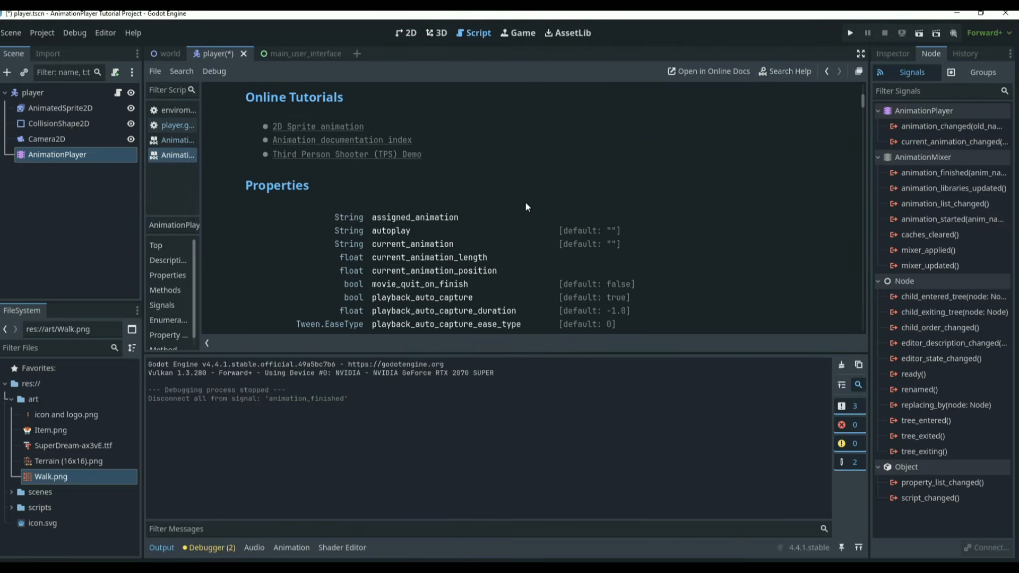
scroll(445, 218, "down", 10)
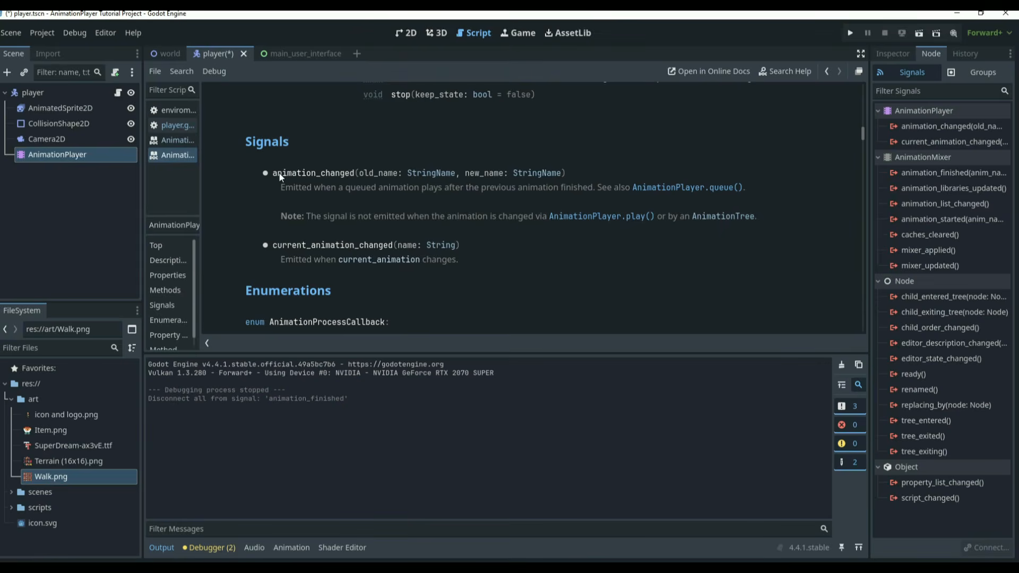
left_click_drag(279, 175, 562, 176)
left_click(582, 173)
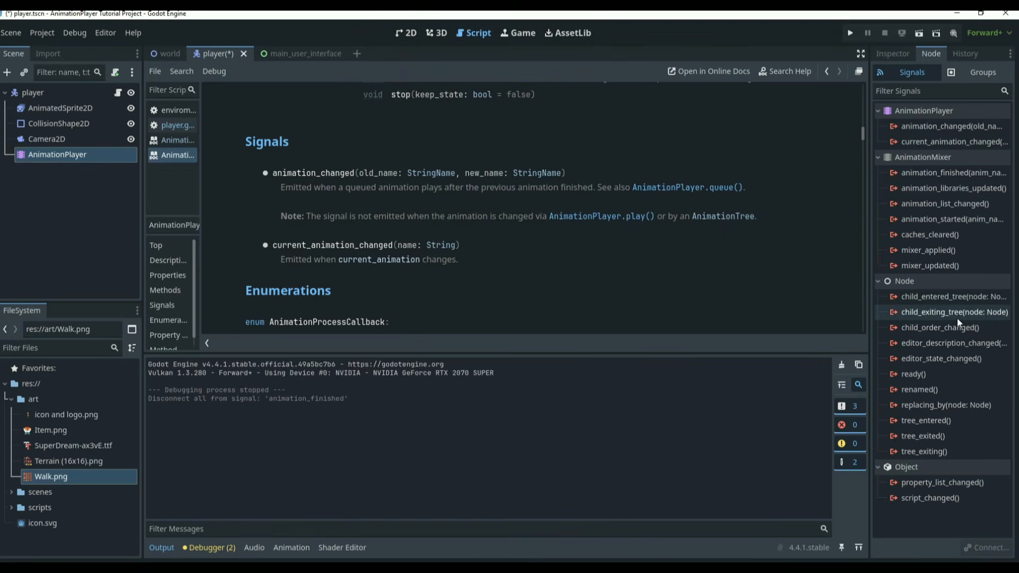
Step: Connect the AnimationPlayer's animation_finished signal to the player script with receiver method _on_animation_player_animation_finished
mouse_move(953, 320)
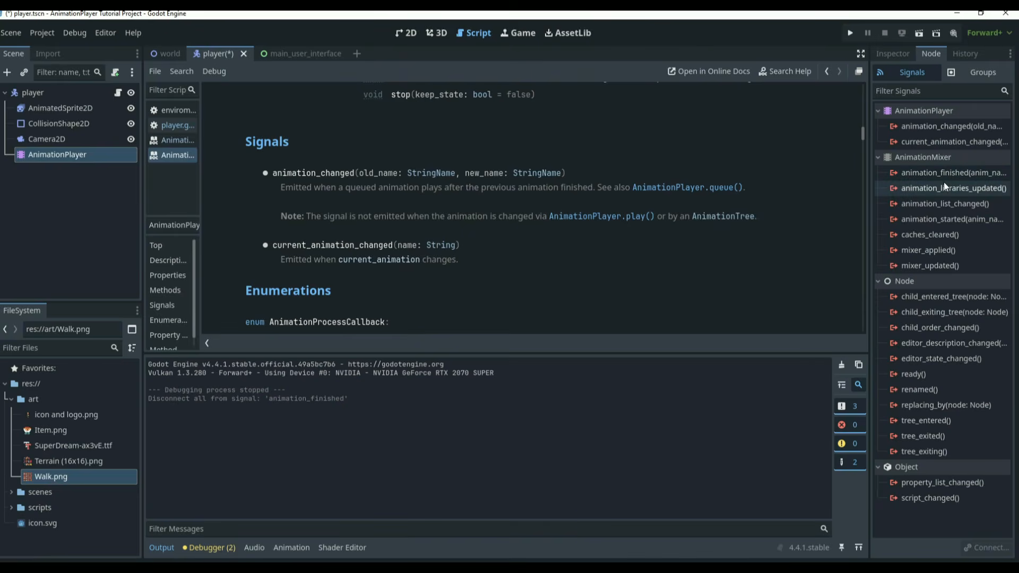
mouse_move(944, 183)
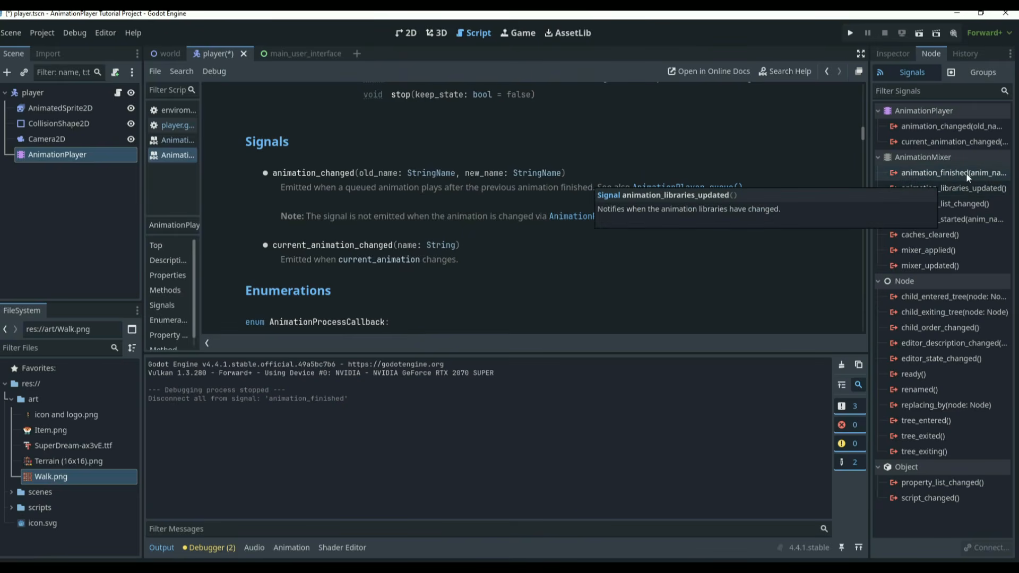
double_click(958, 172)
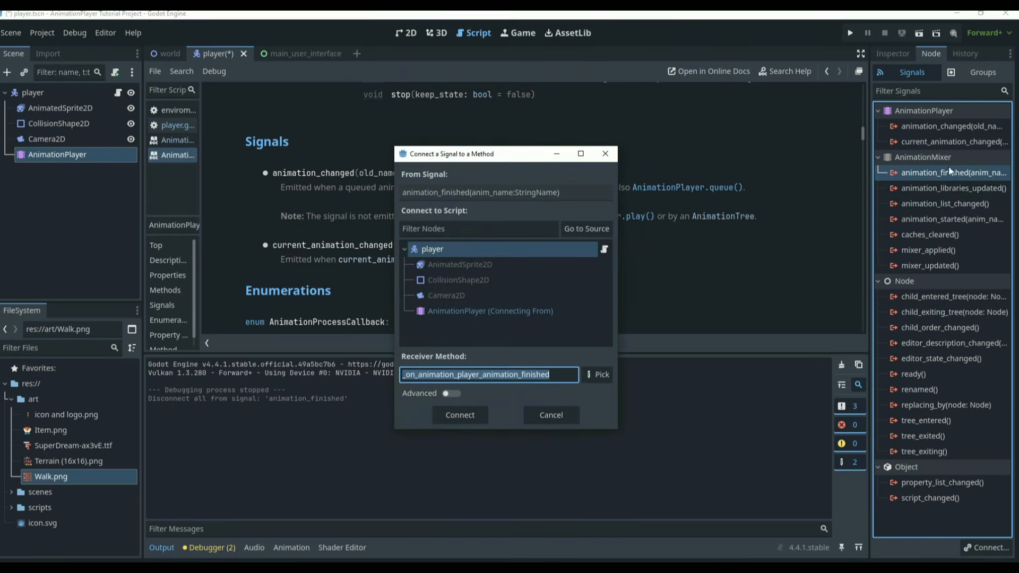
left_click(466, 419)
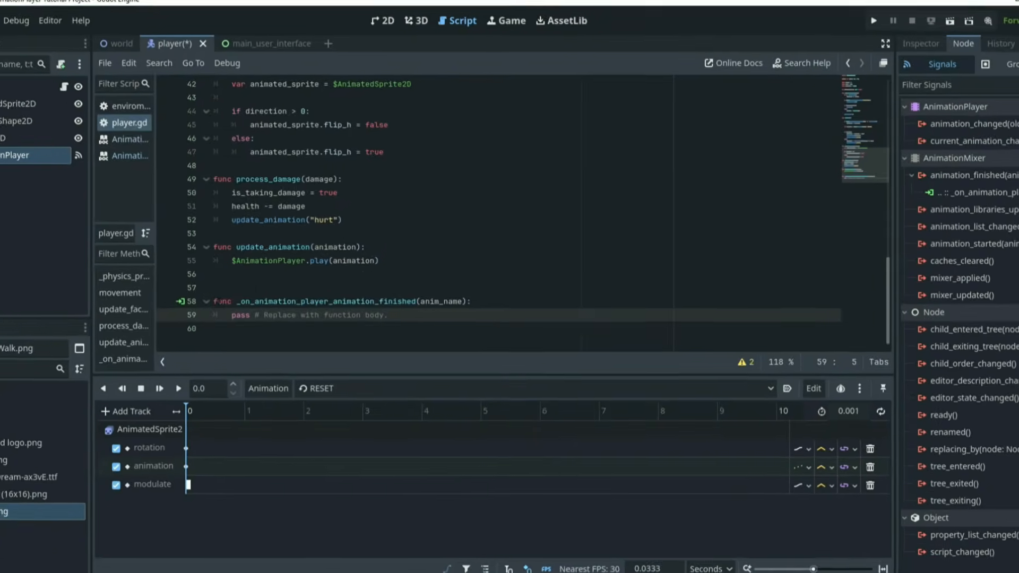
Step: Replace the placeholder body of _on_animation_player_animation_finished with the condition if anim_name == "hurt":
scroll(340, 365, "up", 5, "ctrl")
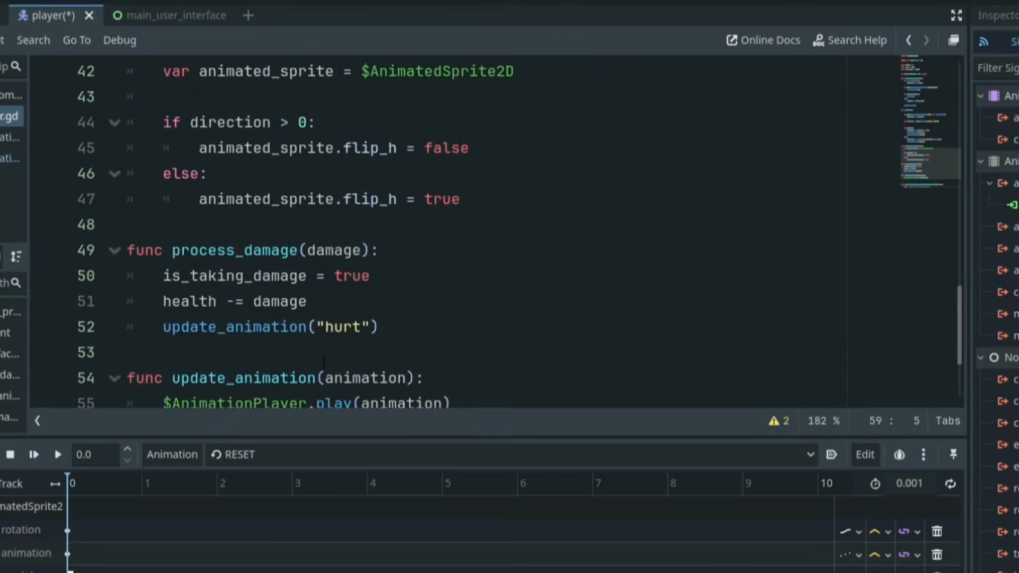
left_click_drag(552, 353, 163, 353)
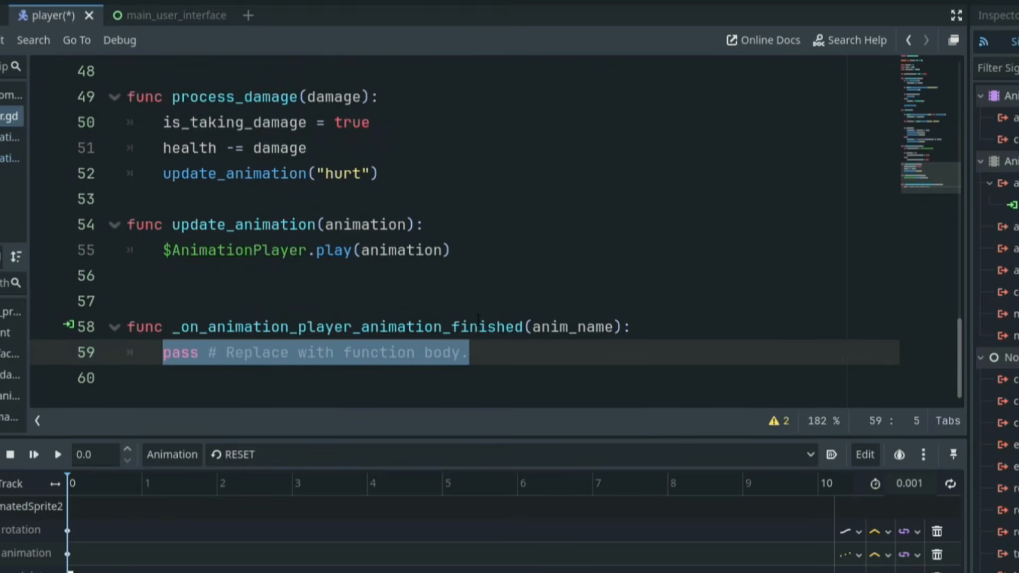
type("if ani")
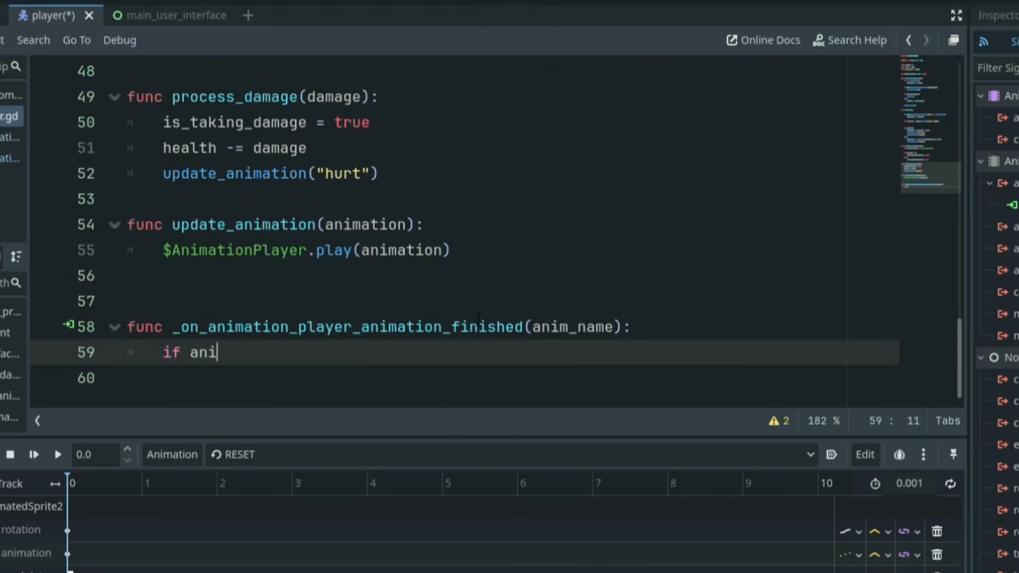
type("m_name == ")
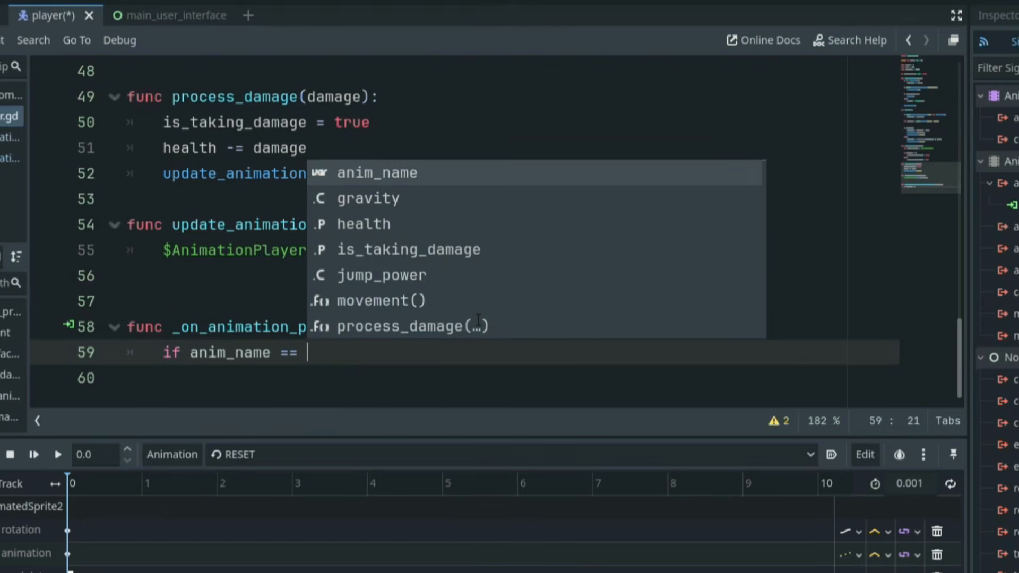
type("\"hurt\"")
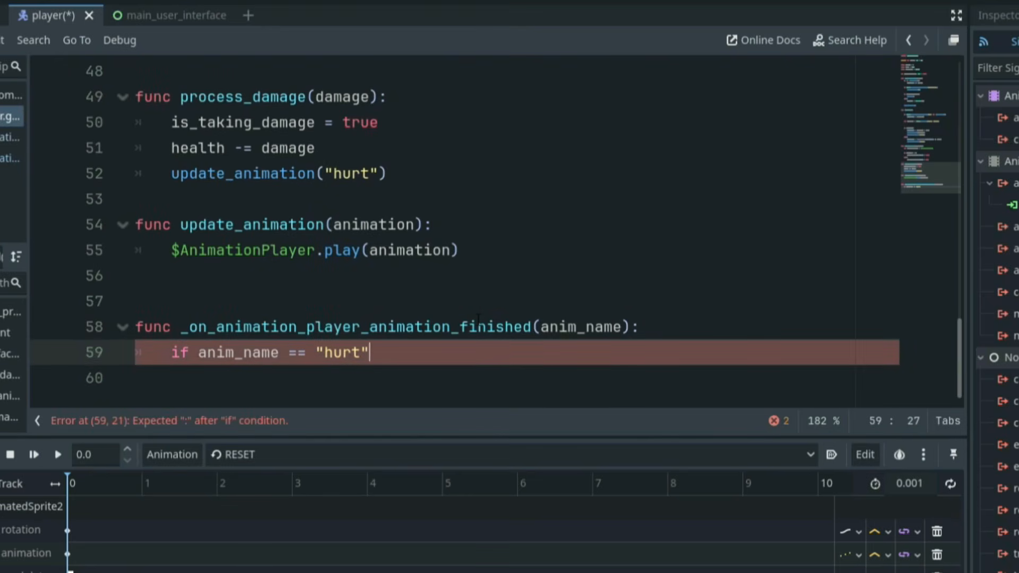
type(":")
key("Return")
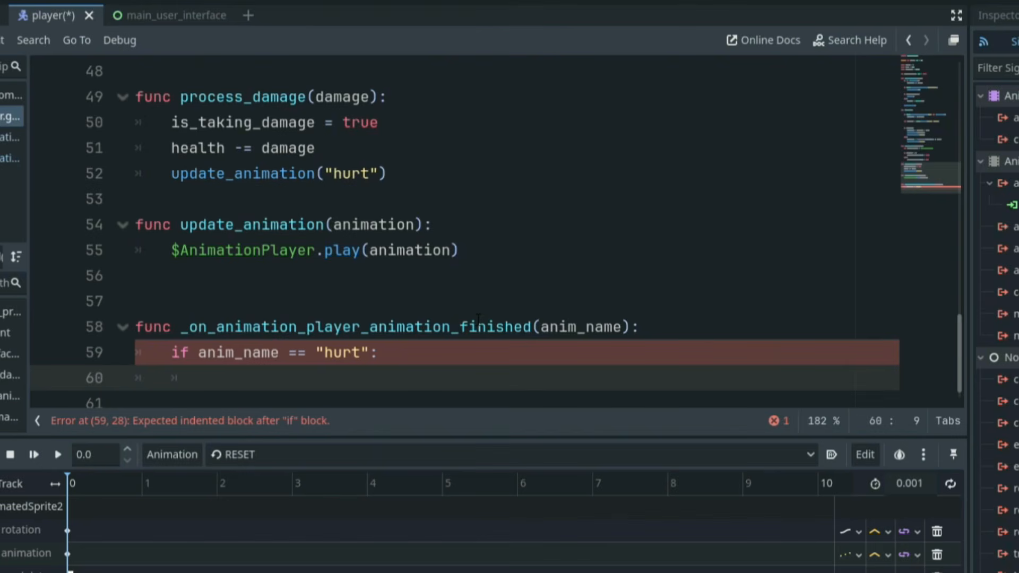
Step: Write is_taking_damage = false inside the "hurt" condition and save the script
type("is_taking_")
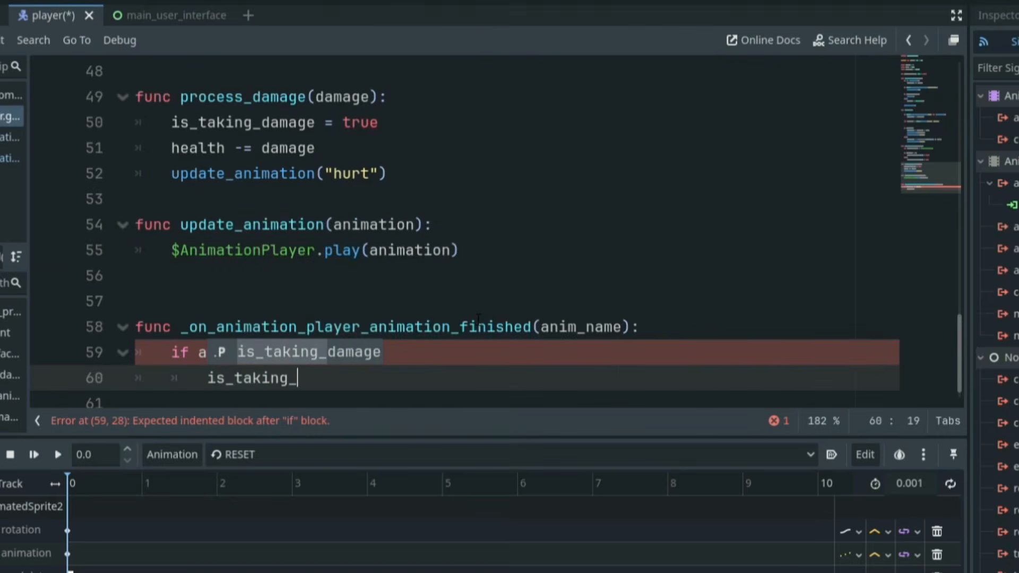
type("damage")
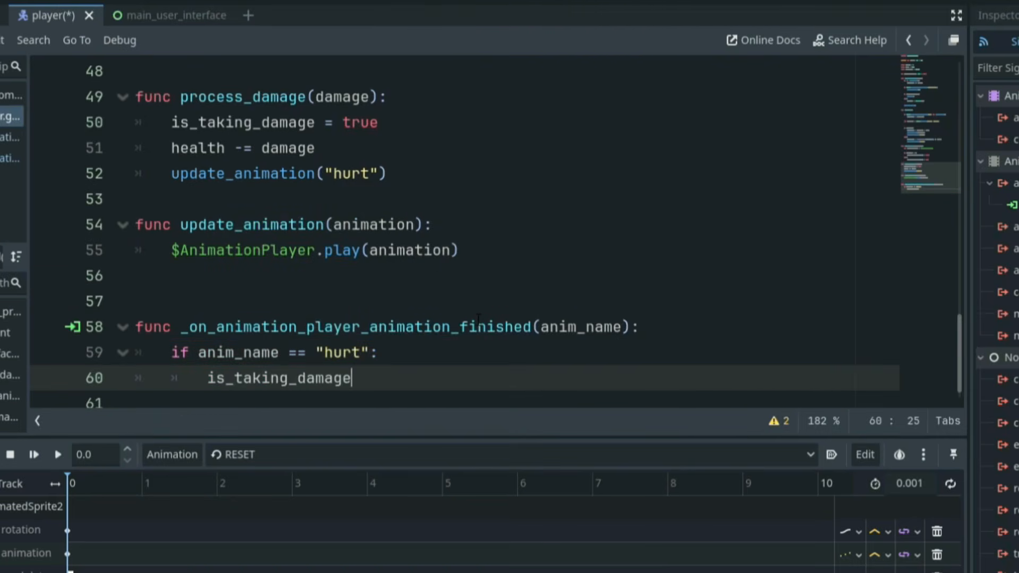
type(" = false")
key("ctrl+s")
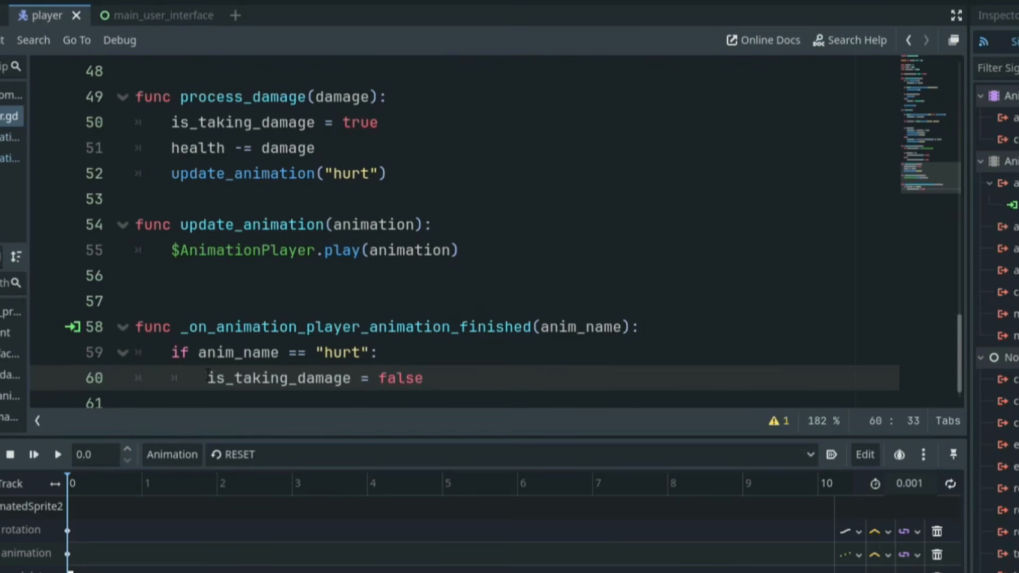
Step: Review how is_taking_damage controls the movement() call in _physics_process and the walk and idle animations in movement()
left_click_drag(207, 378, 316, 378)
scroll(306, 303, "up", 3)
scroll(306, 303, "up", 9)
scroll(298, 298, "down", 4, "ctrl")
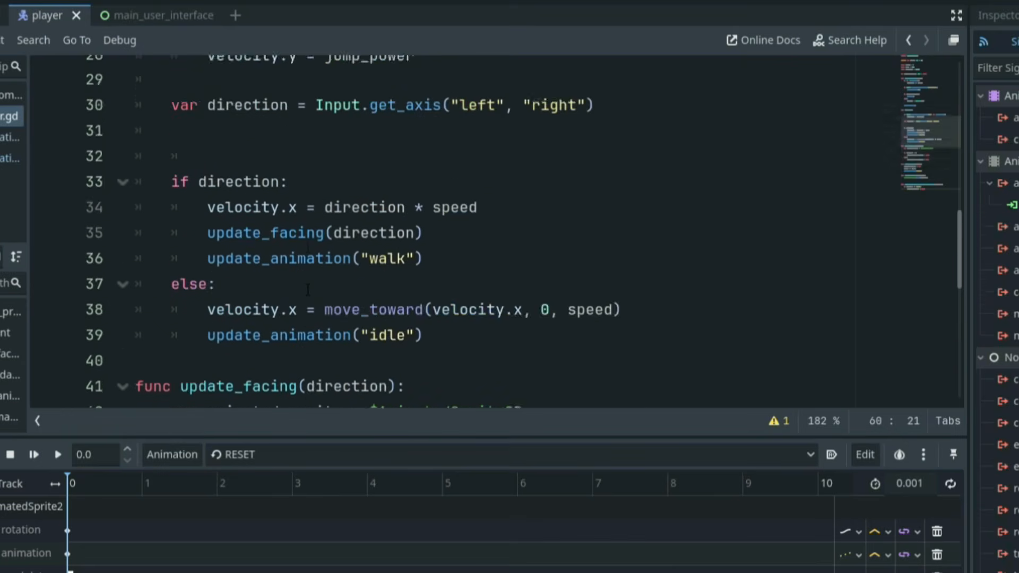
scroll(281, 291, "up", 1)
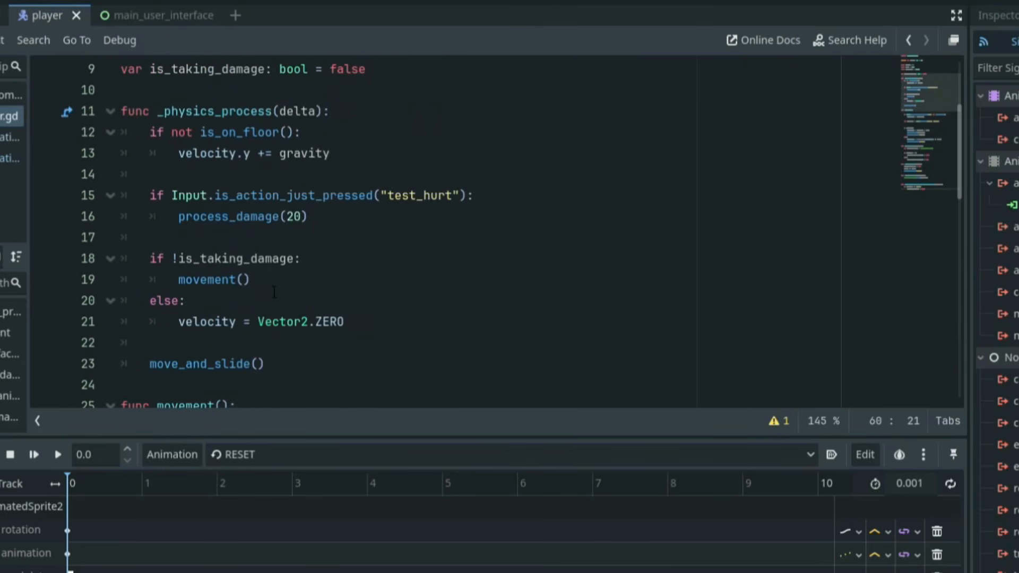
left_click_drag(250, 280, 179, 280)
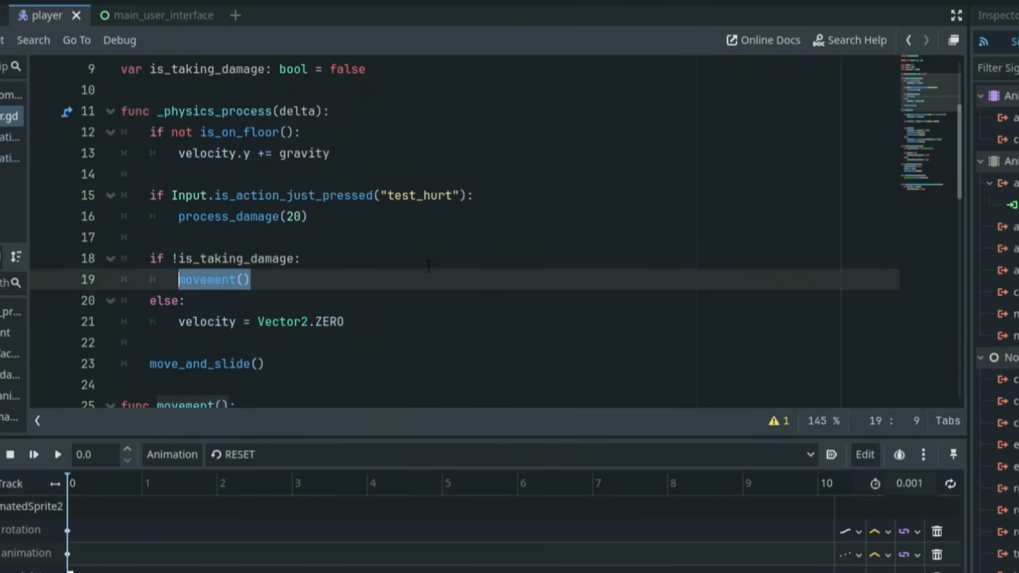
scroll(429, 267, "down", 6)
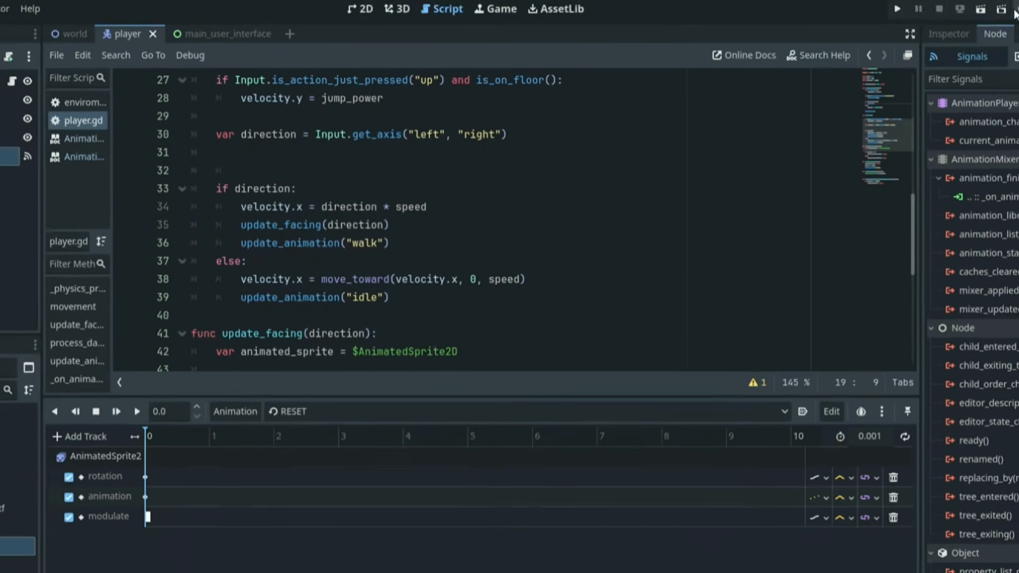
Step: Run the world.tscn scene, move the player both ways and trigger damage to test the hurt animation, and stop the game
left_click(920, 32)
double_click(349, 220)
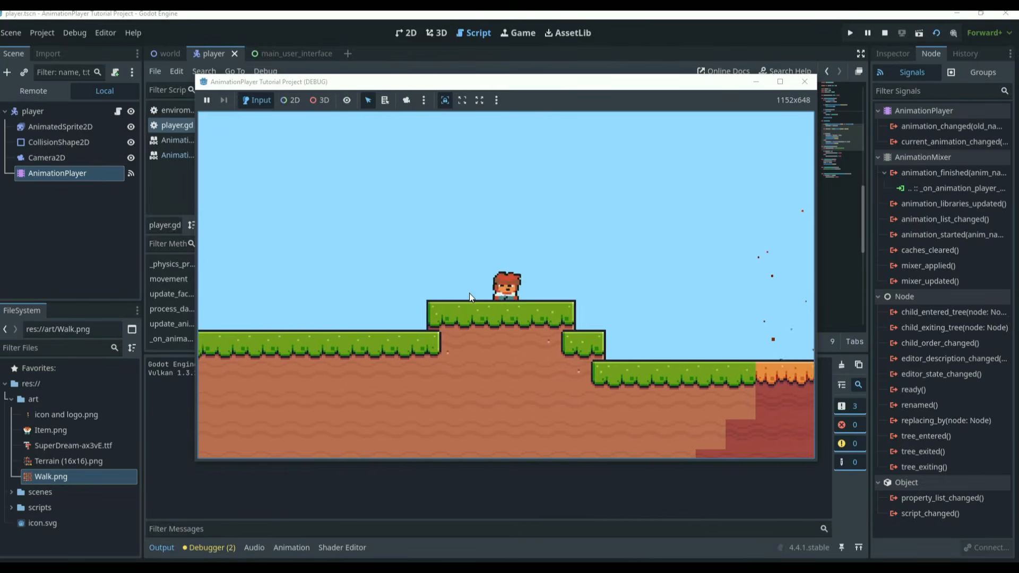
key("Left")
key("Left")
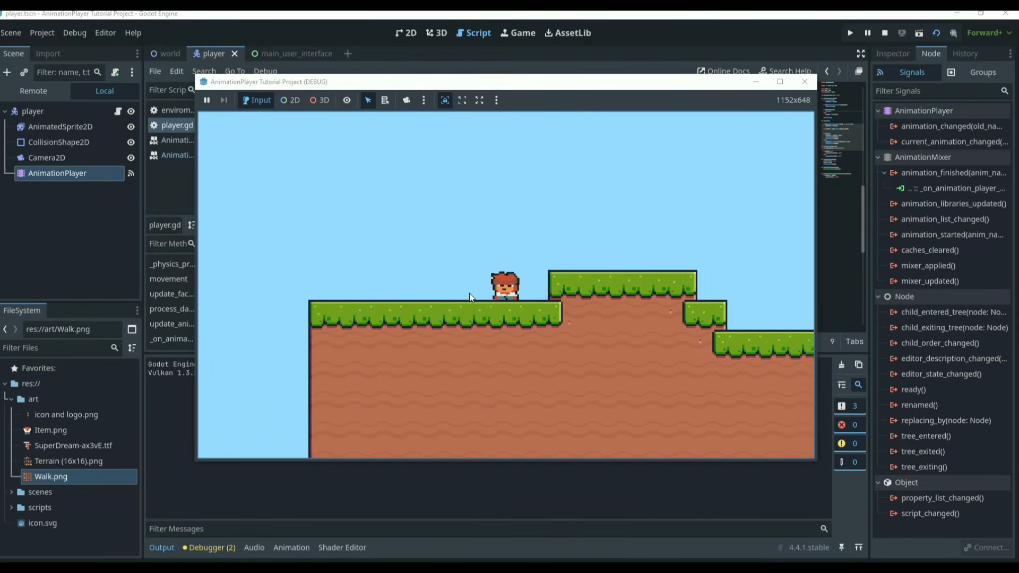
key("Right")
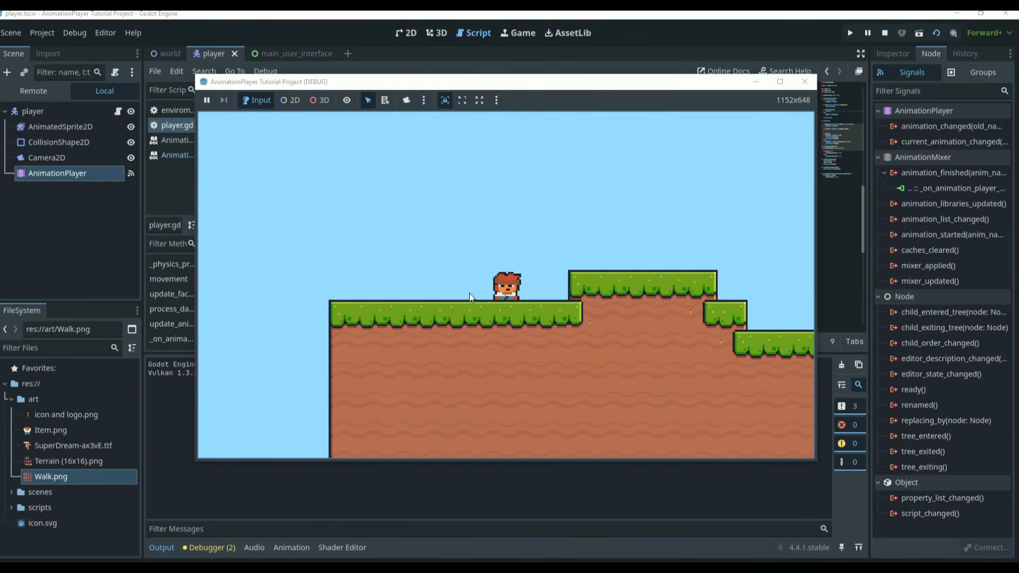
key("Right")
key("space")
key("Right")
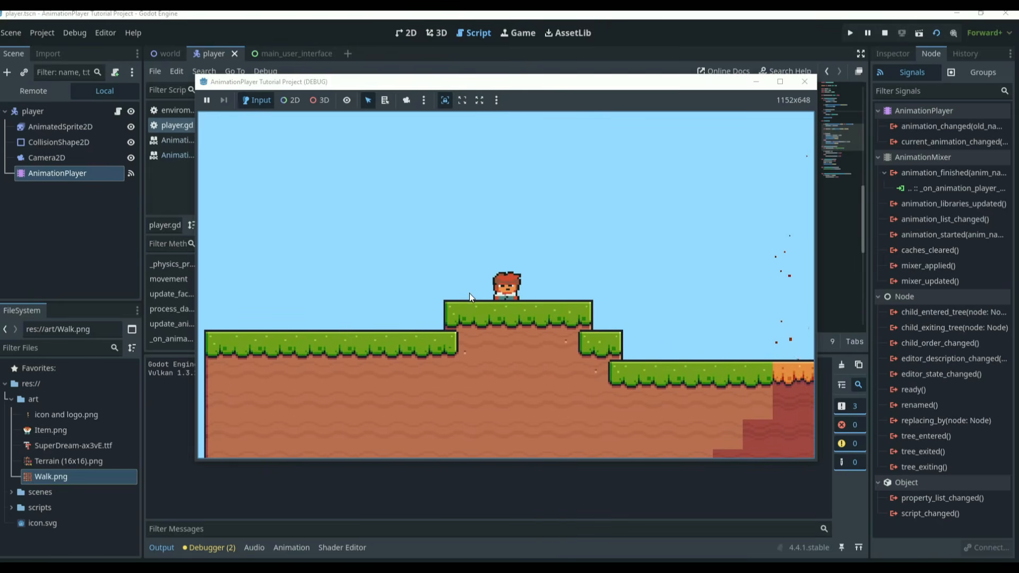
key("Left")
key("Left")
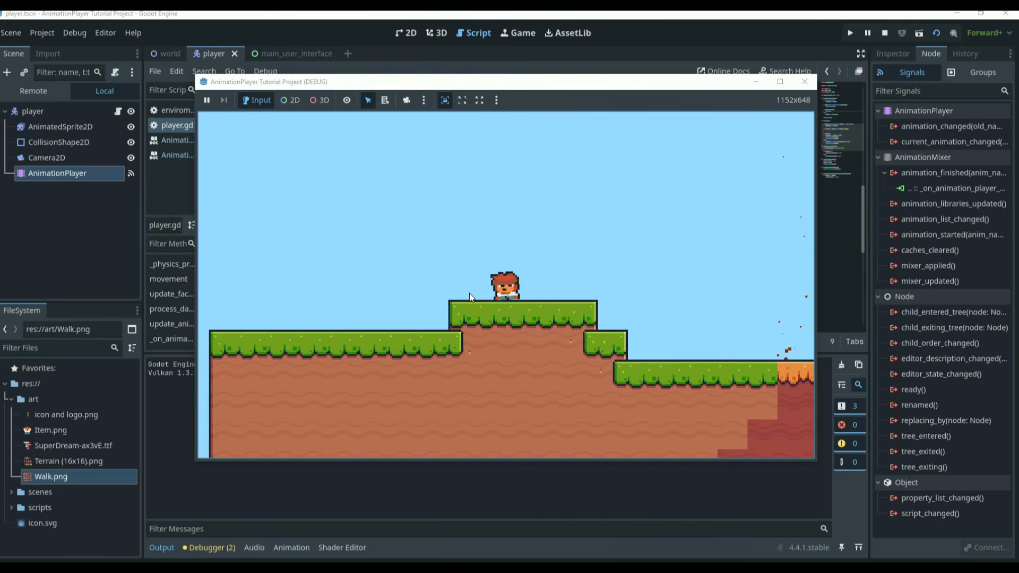
key("Left")
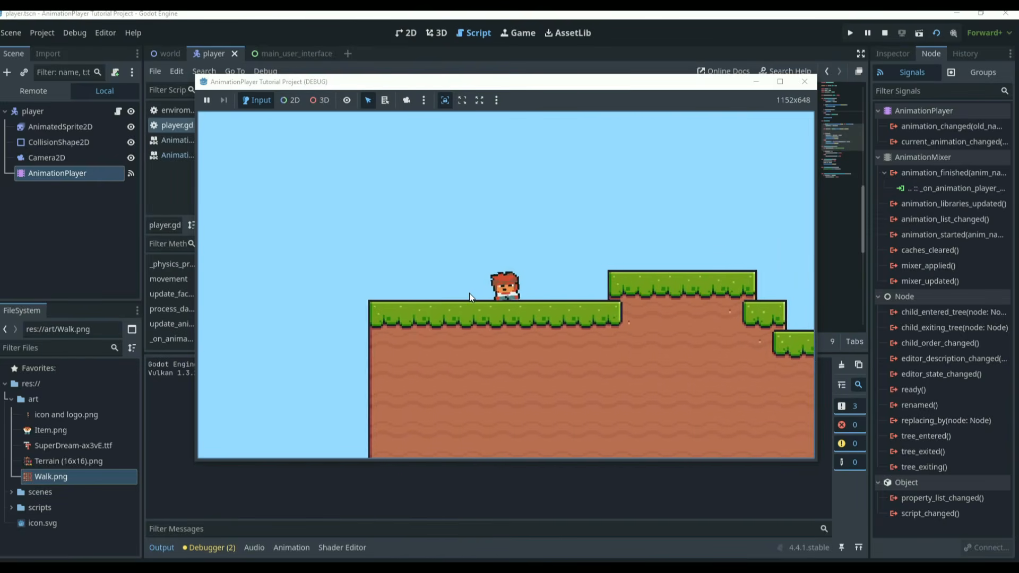
key("Right")
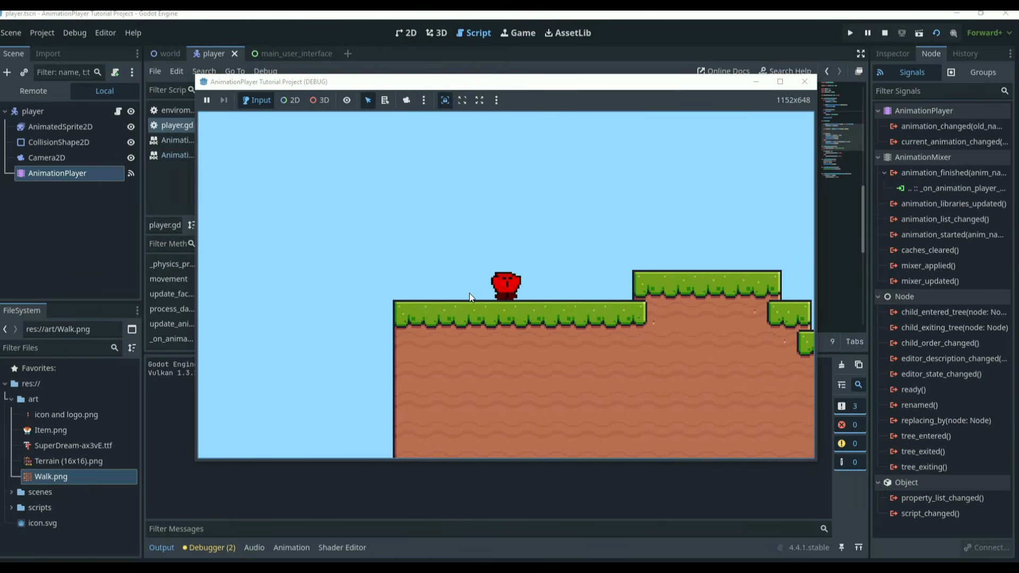
key("F8")
Step: Rerun the world.tscn scene and walk and jump the player across the grass platforms to test the hurt animation with movement
left_click(935, 34)
left_click(935, 35)
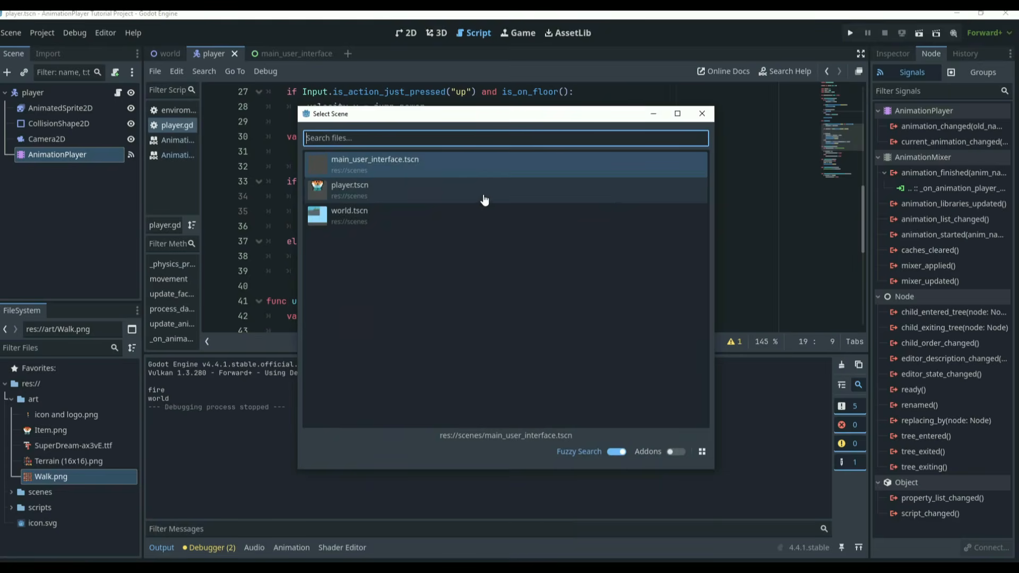
double_click(455, 225)
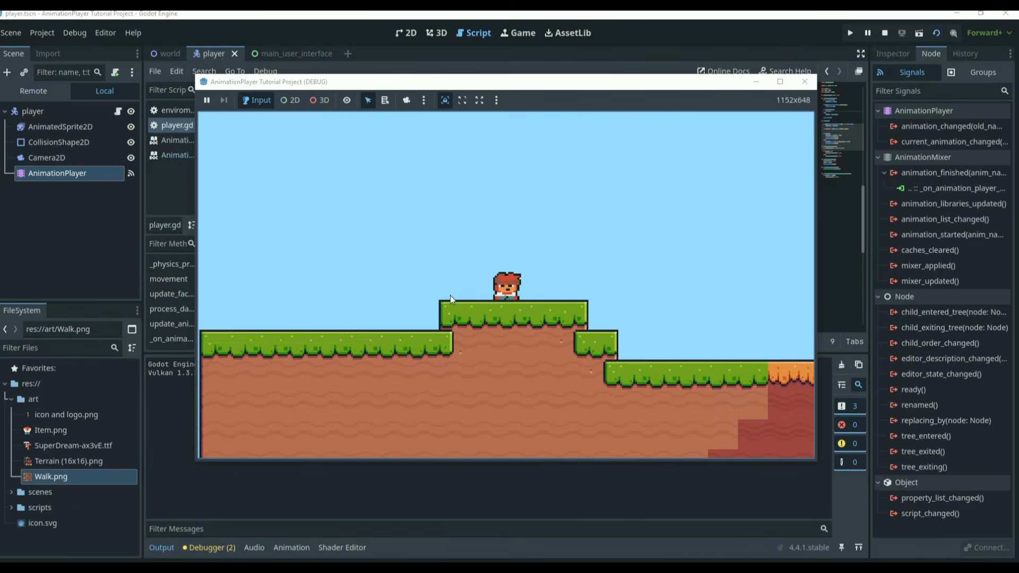
key("Left")
key("Right")
key("Left")
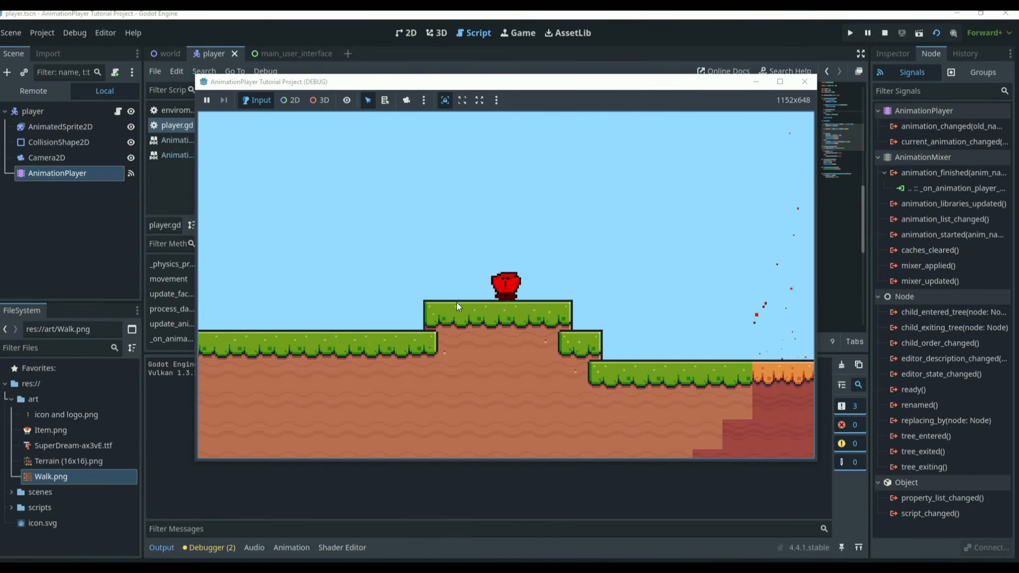
key("Left")
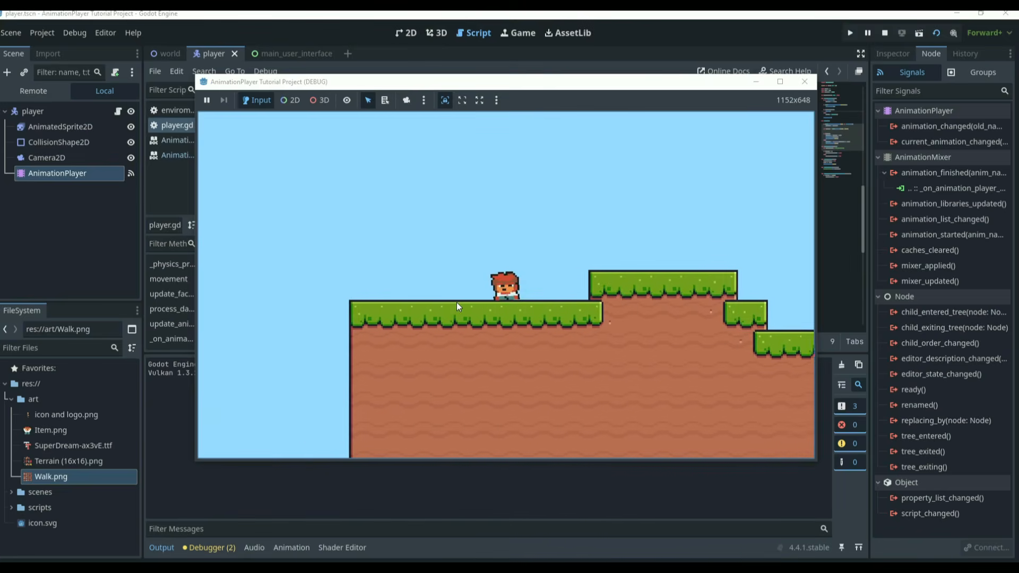
key("Right")
key("Left")
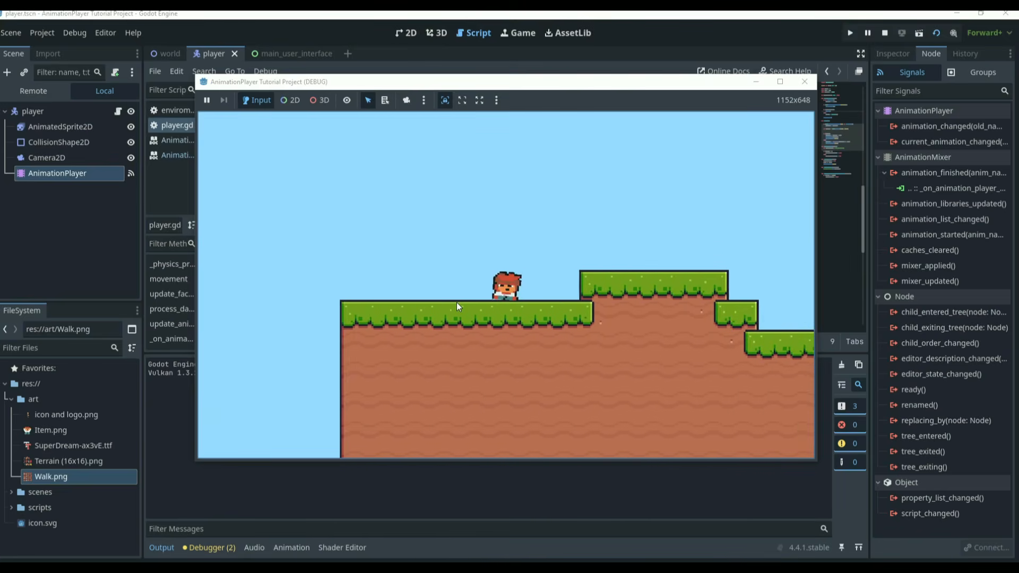
key("space")
key("Right")
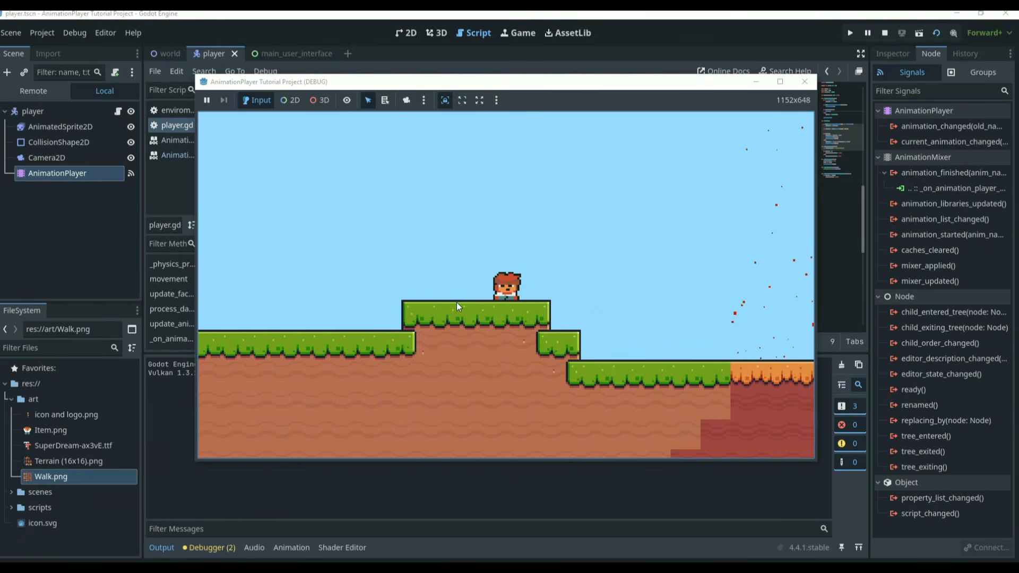
key("Right")
key("Left")
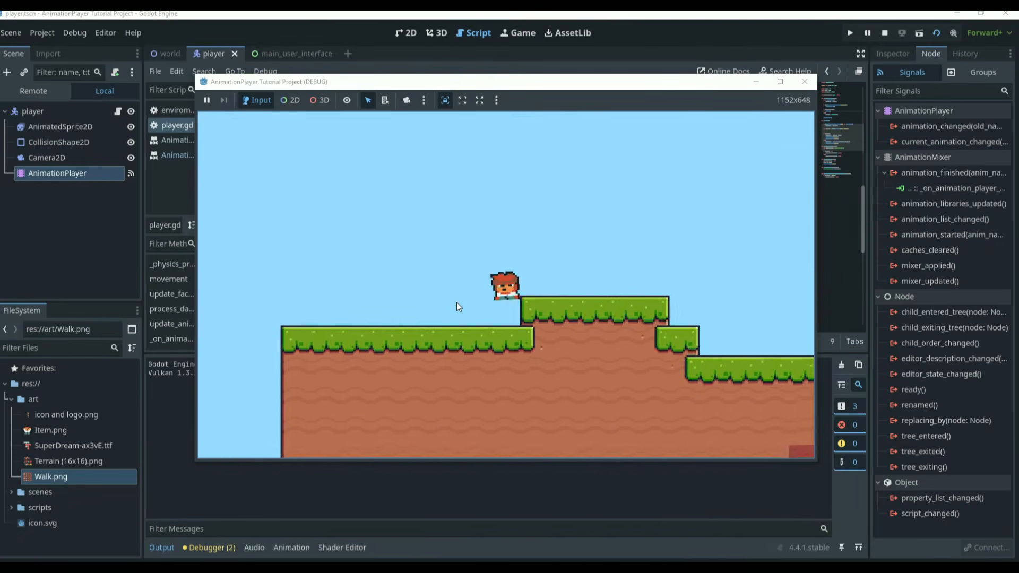
key("Left")
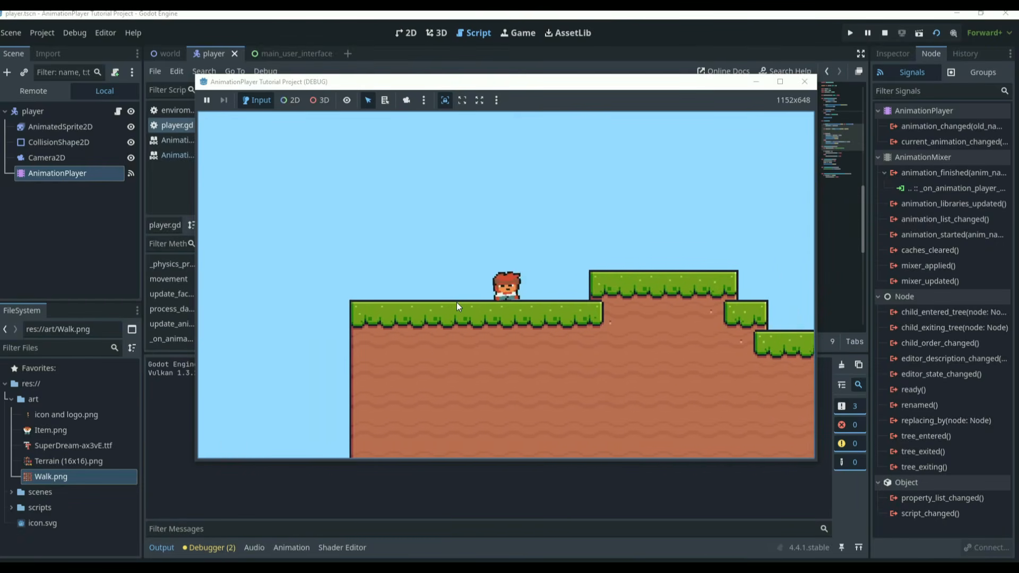
key("Left")
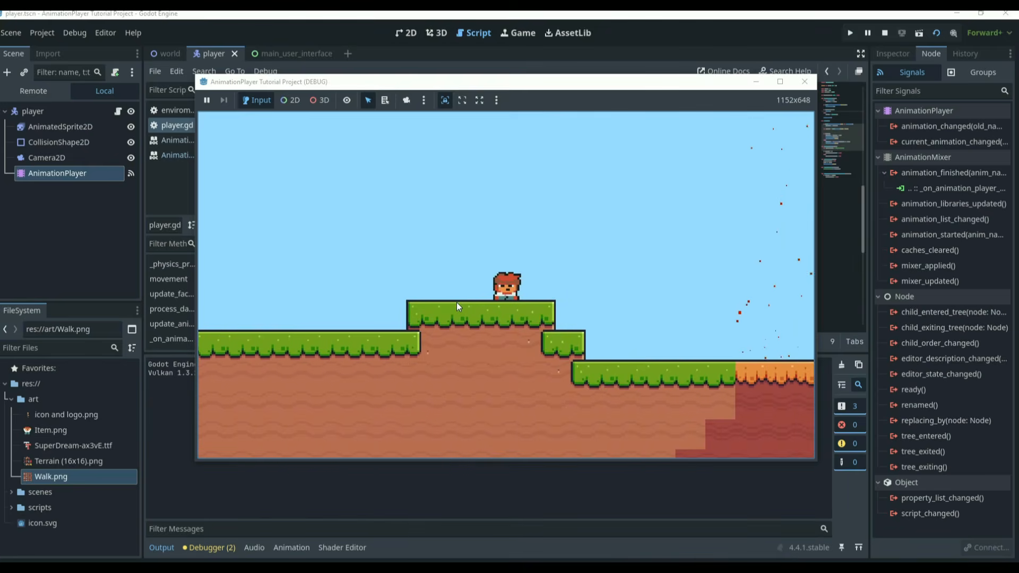
key("Left")
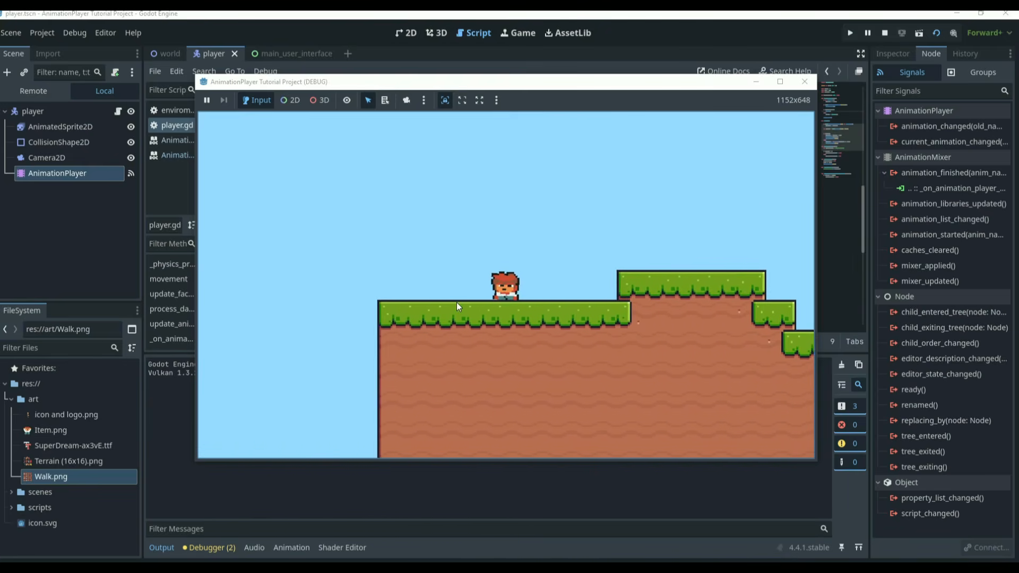
key("Right")
key("space")
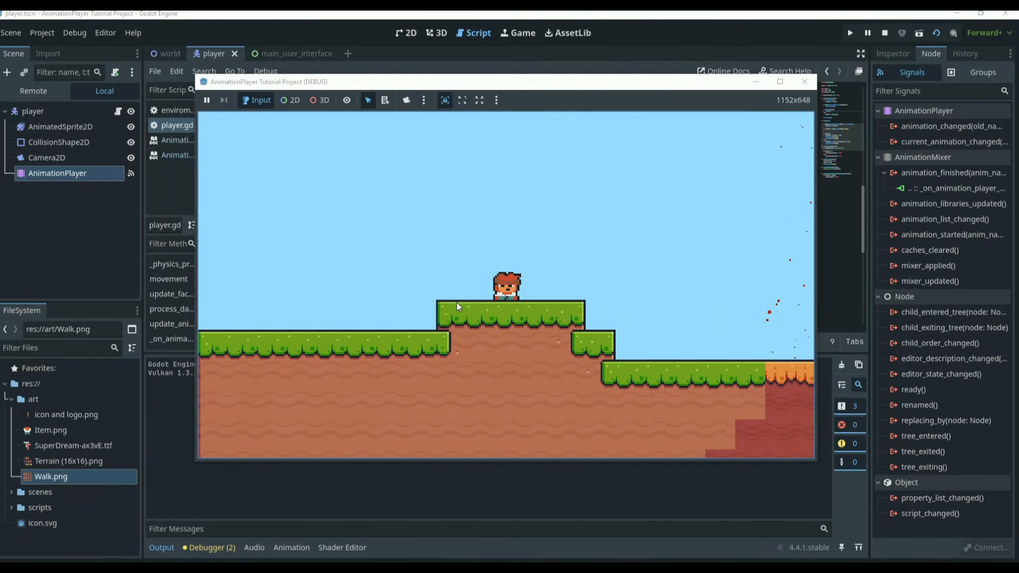
key("Right")
key("Left")
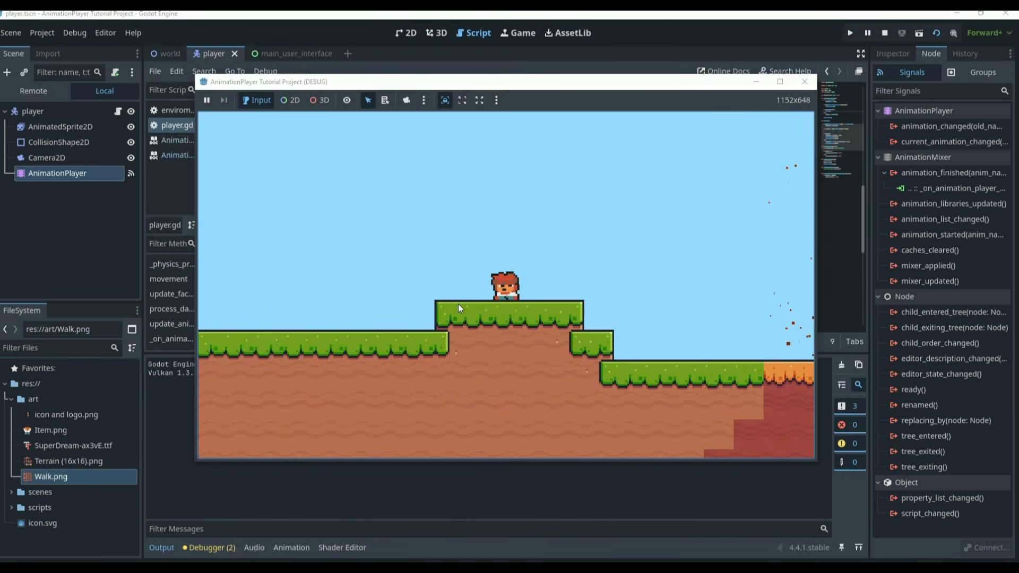
Step: Move the player between the grass area and the fire area to test the zone changes, and close the game
key("Right")
key("Right")
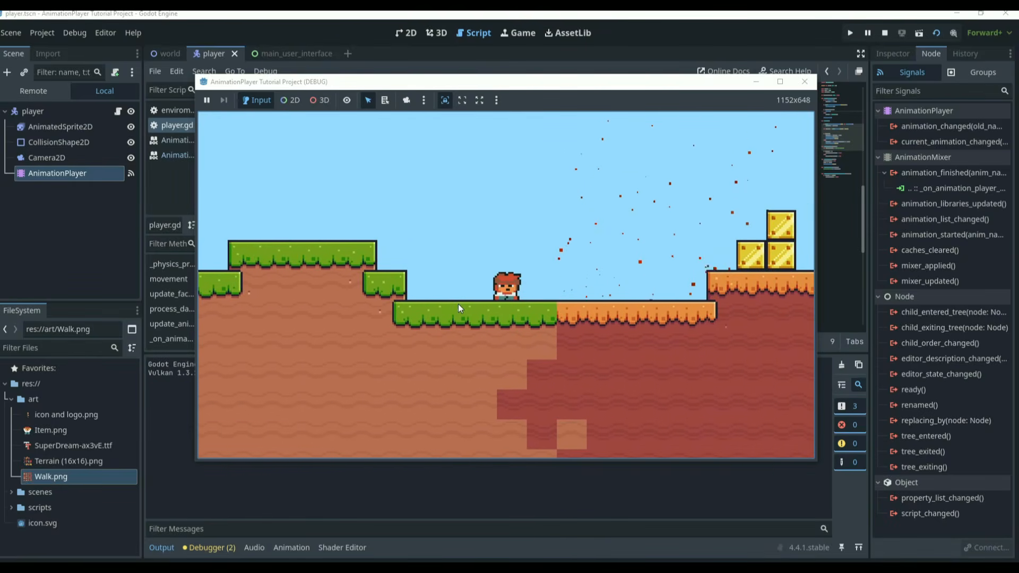
key("Right")
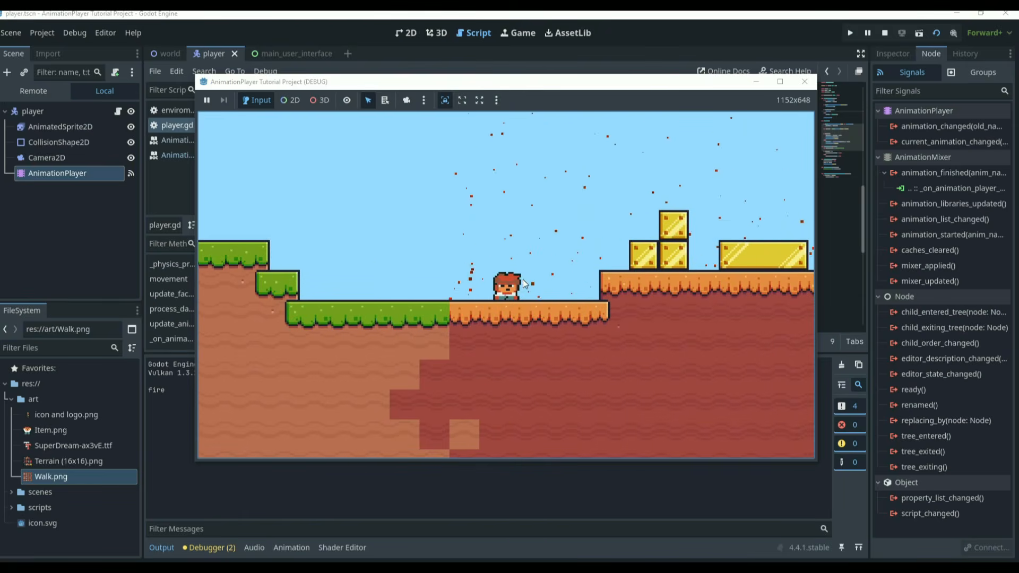
key("Left")
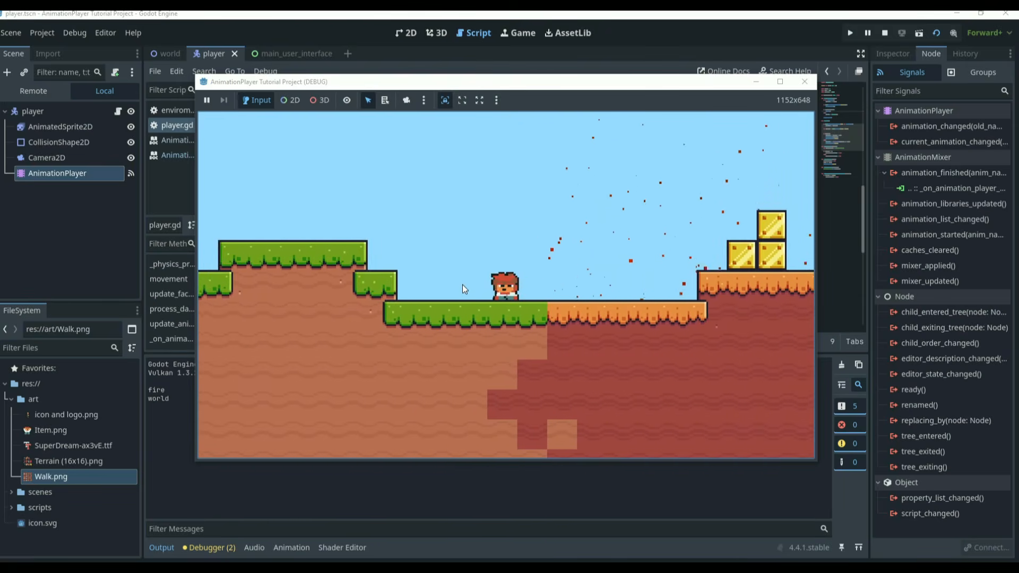
key("Right")
key("space")
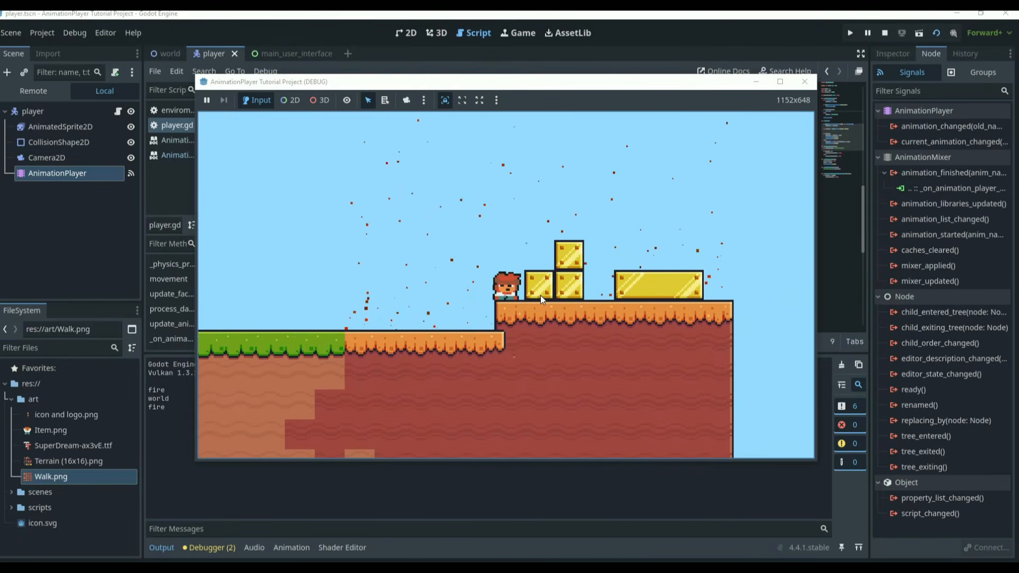
key("Left")
key("space")
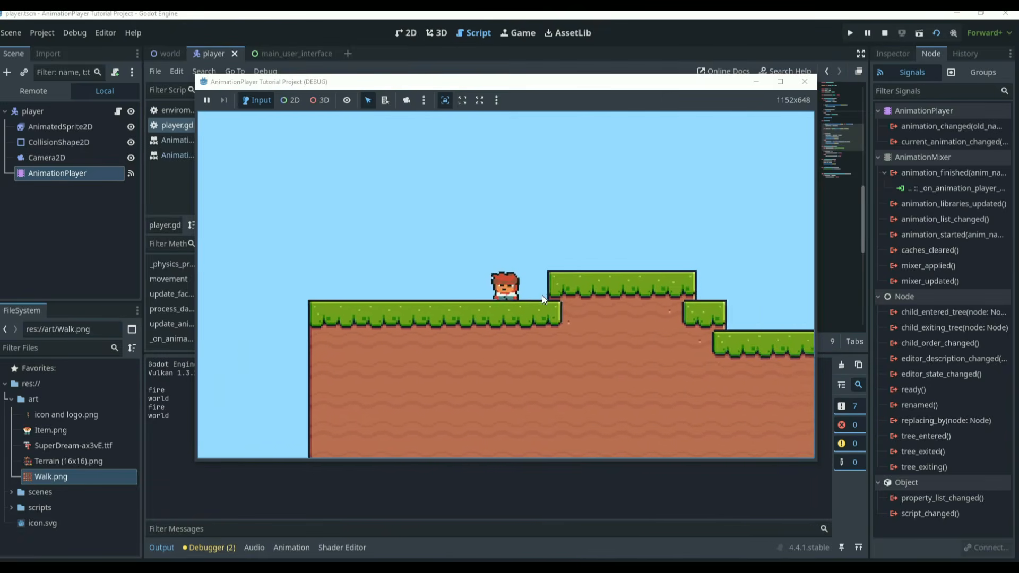
key("d")
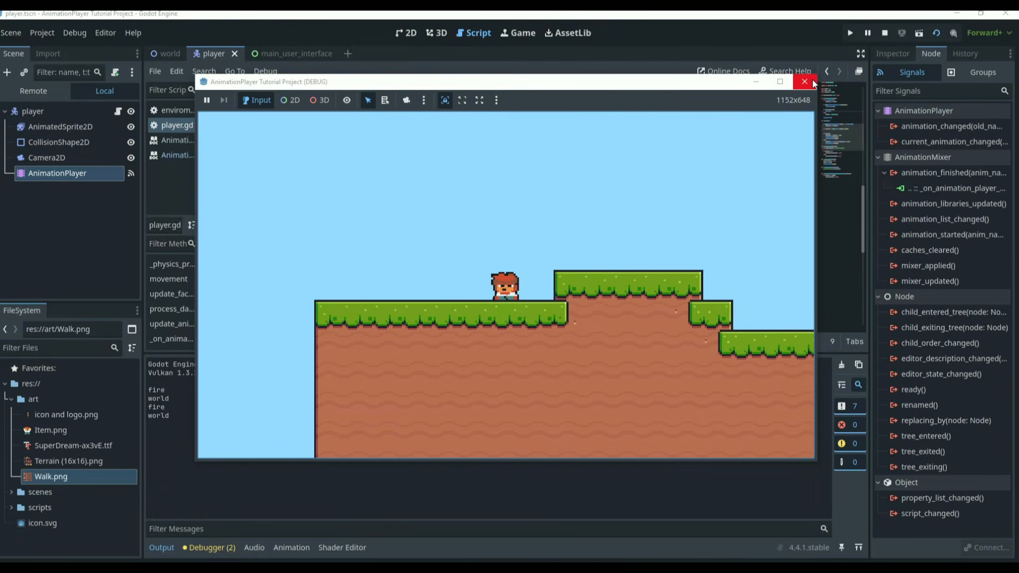
left_click(812, 78)
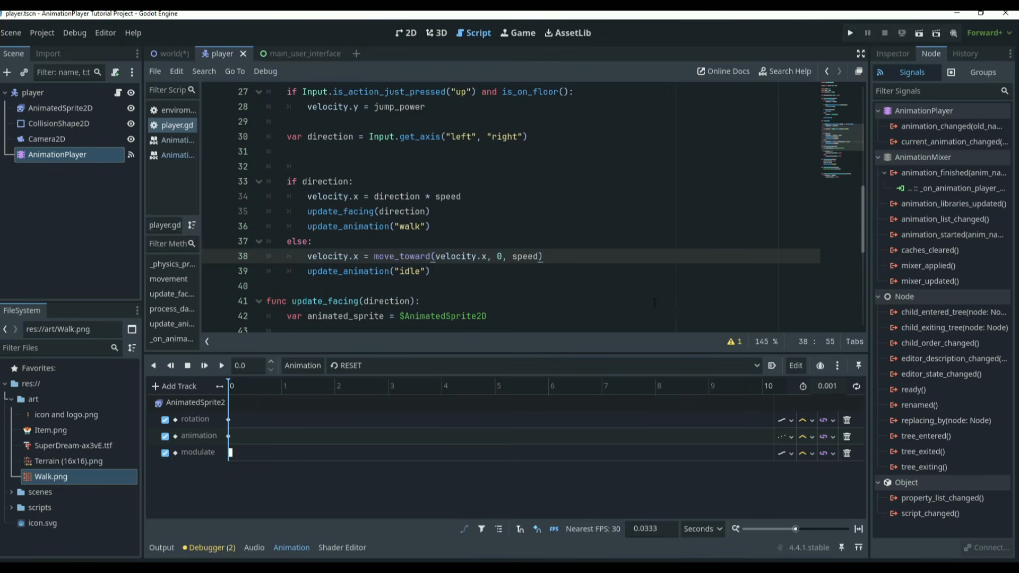
Step: Add an AnimationPlayer node under EnviromentZones in the world scene, working in the 2D view
left_click(169, 54)
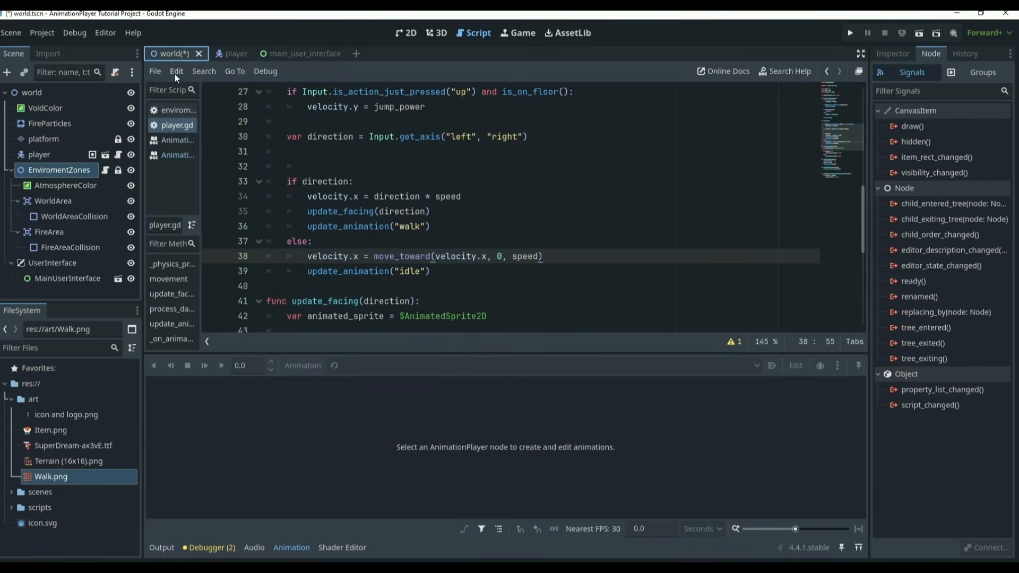
left_click(406, 33)
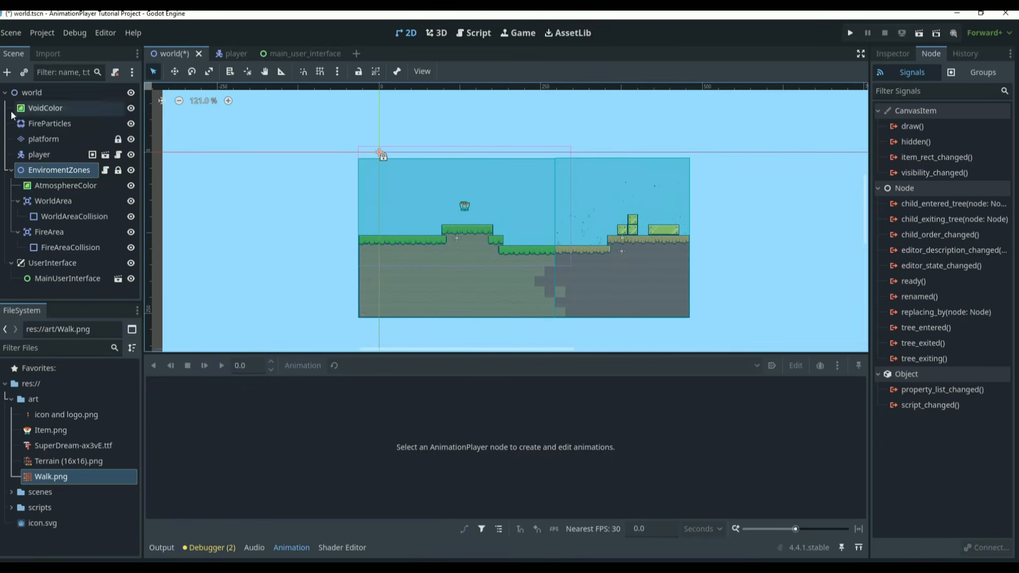
left_click(7, 73)
type("animation")
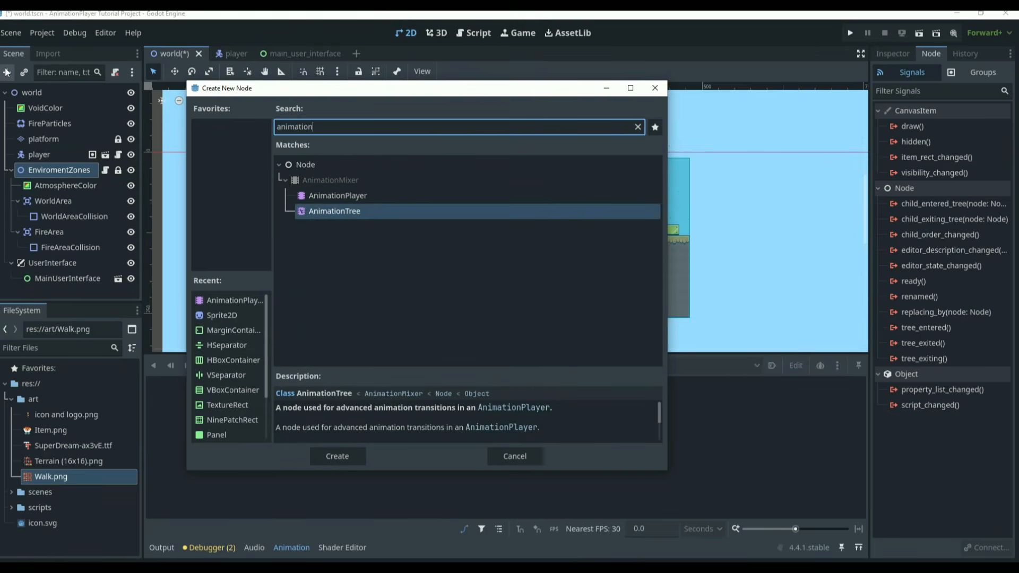
key("Up")
key("Return")
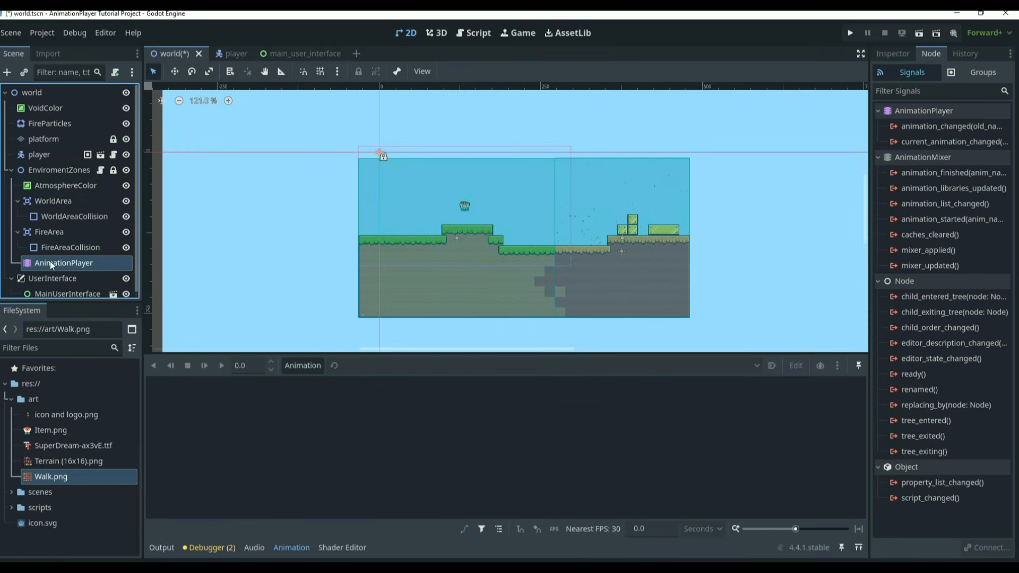
Step: Examine the AtmosphereColor, zone area and collision nodes, and the extent of VoidColor around the level
left_click(49, 187)
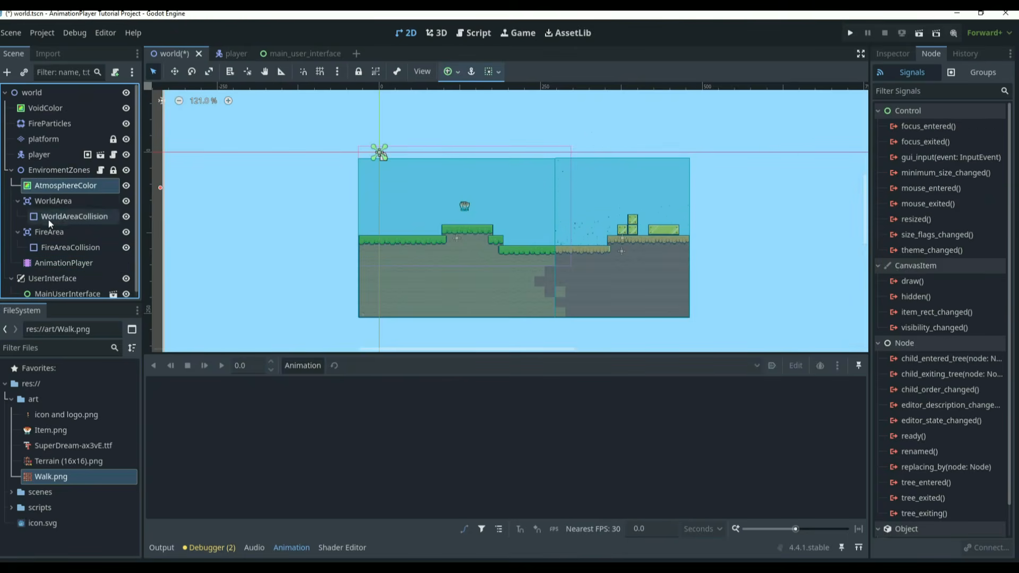
left_click(50, 248, "shift")
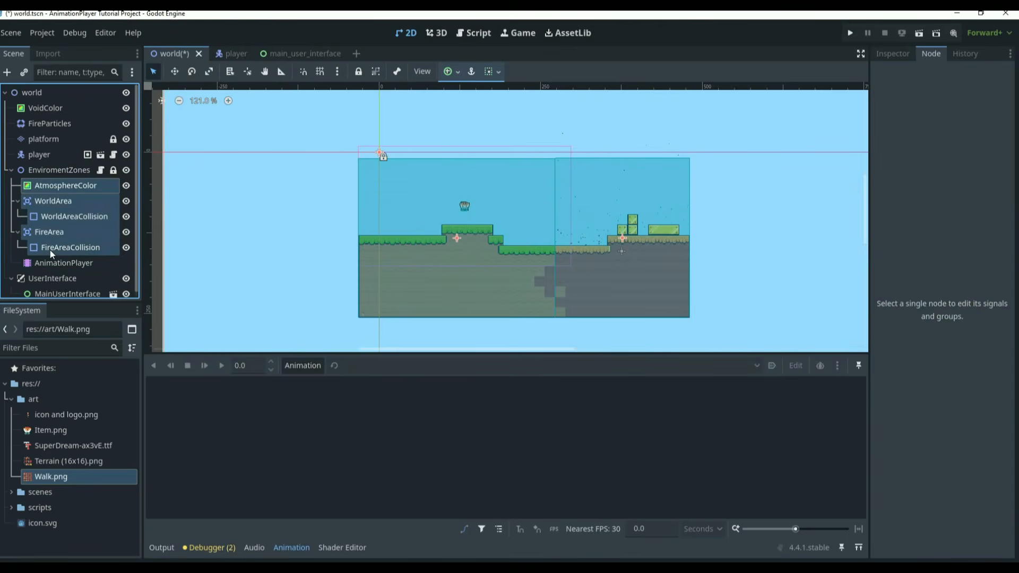
left_click(38, 109)
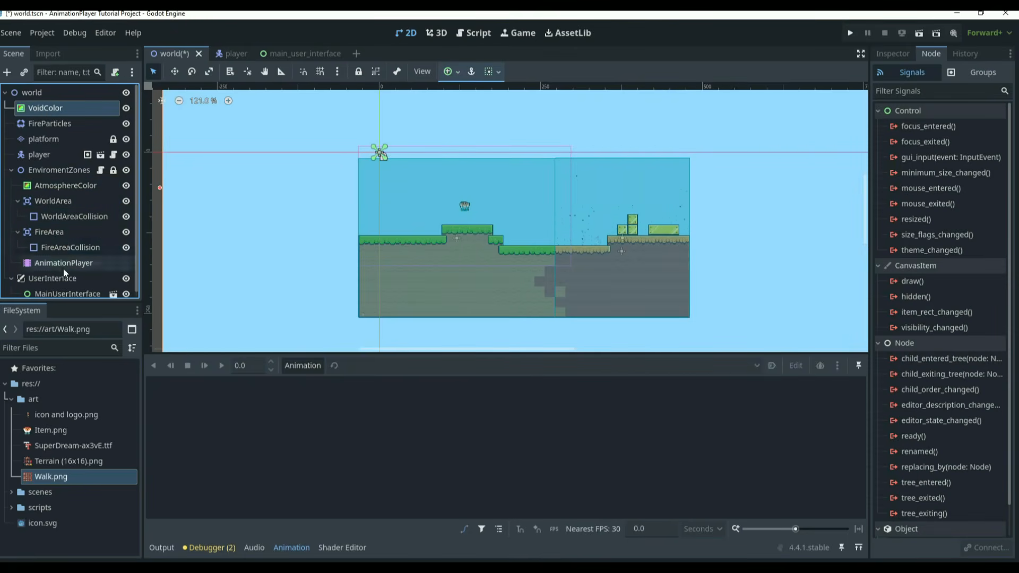
scroll(477, 249, "down", 3)
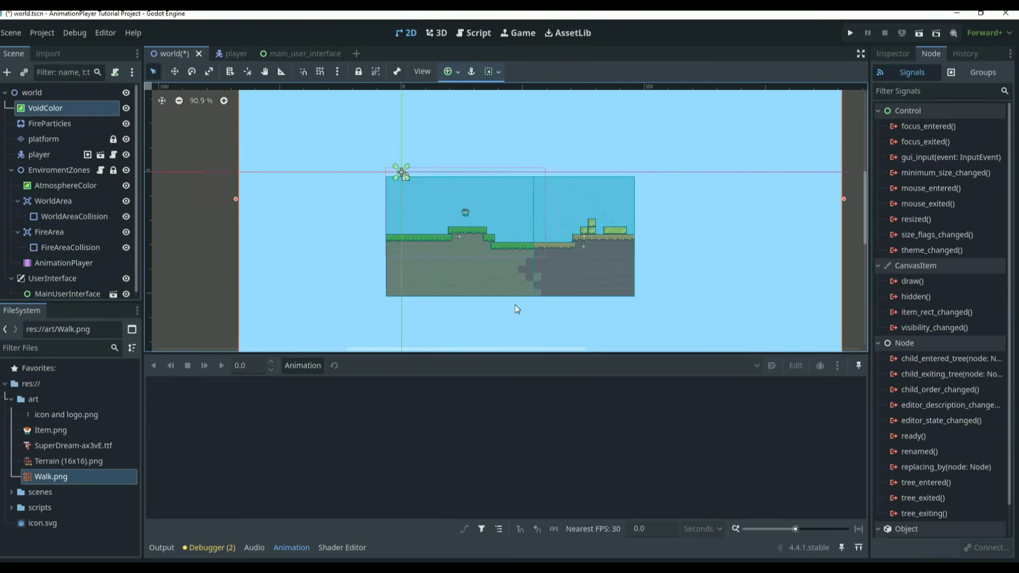
scroll(515, 305, "up", 3)
Step: Create a new animation named "fire" in the AnimationPlayer under EnviromentZones, enlarging the animation editor
left_click(64, 267)
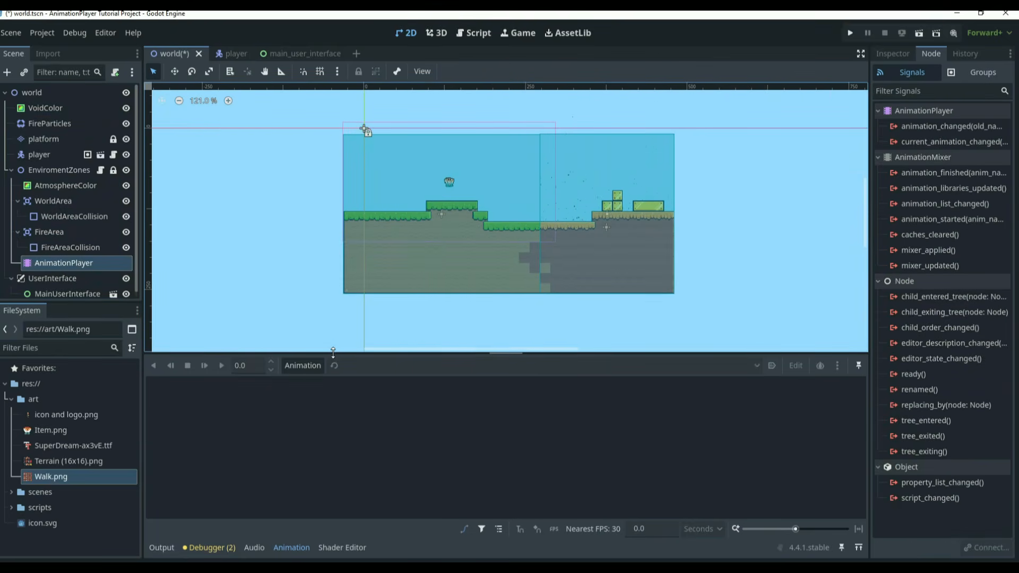
left_click_drag(335, 353, 339, 315)
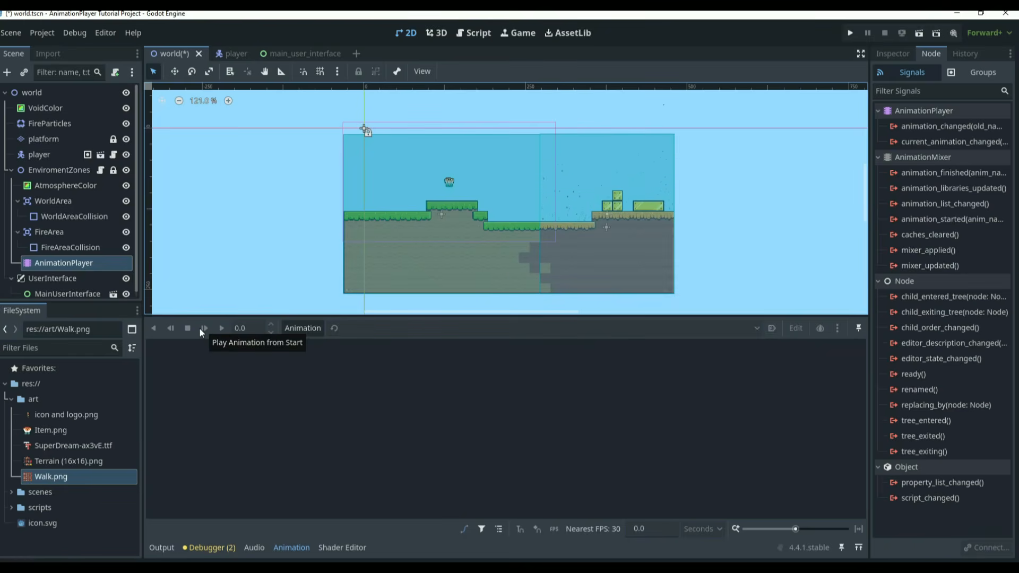
left_click(294, 332)
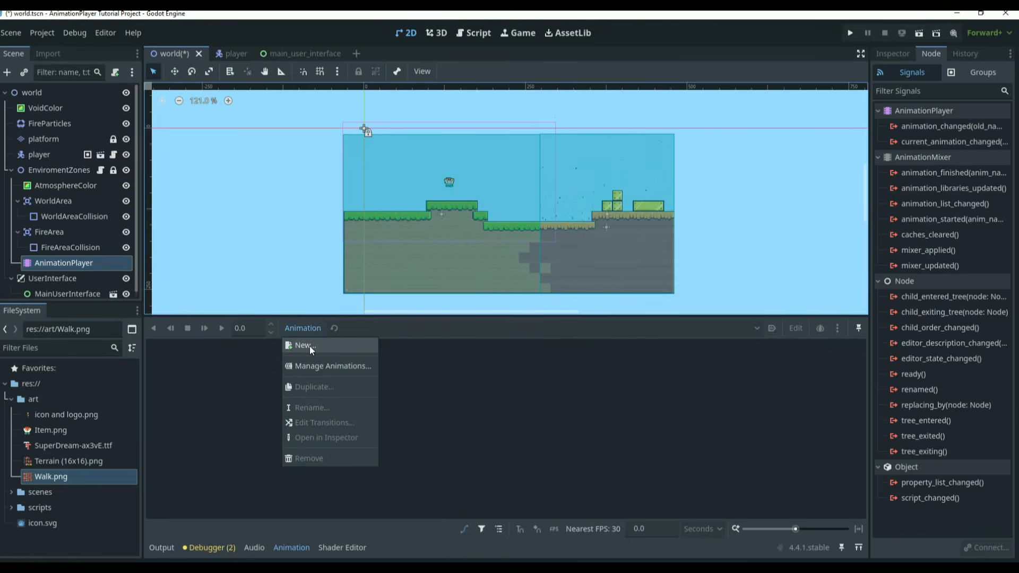
left_click(310, 345)
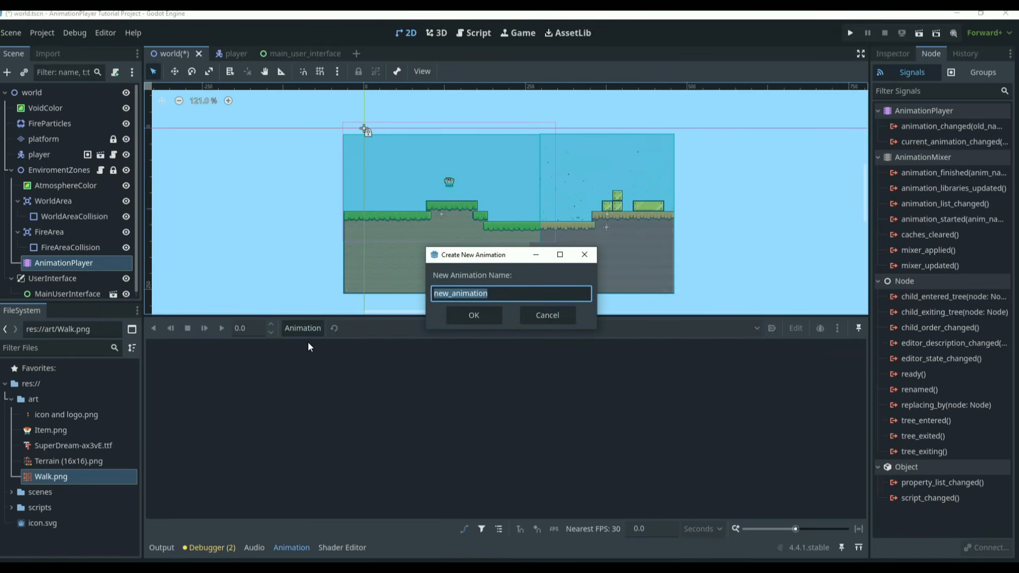
type("fire")
key("Return")
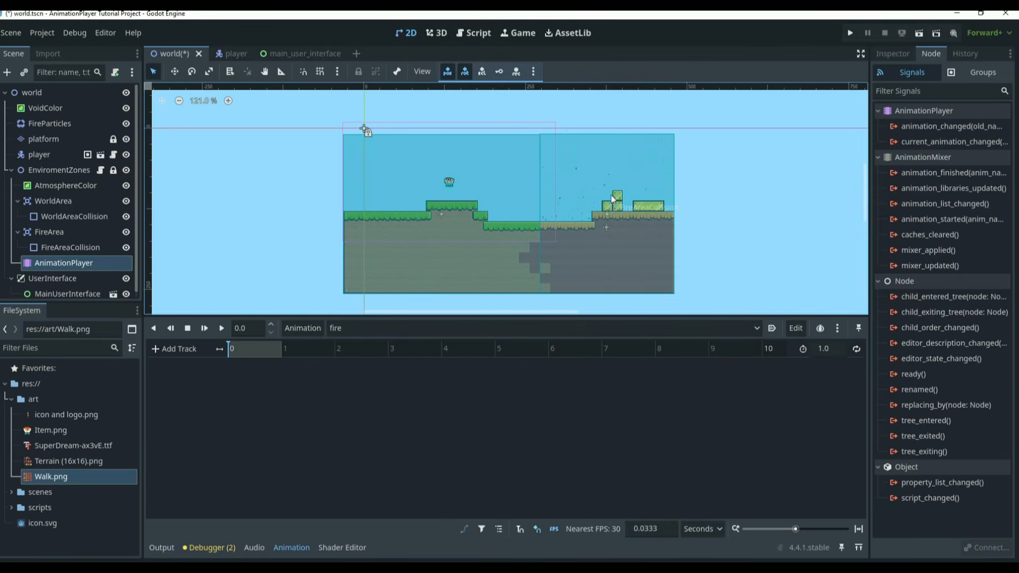
Step: Set the length of the fire animation to 3 seconds, with the animation editor slightly enlarged
mouse_move(419, 316)
left_mouse_down()
mouse_move(421, 289)
mouse_move(426, 303)
left_mouse_up()
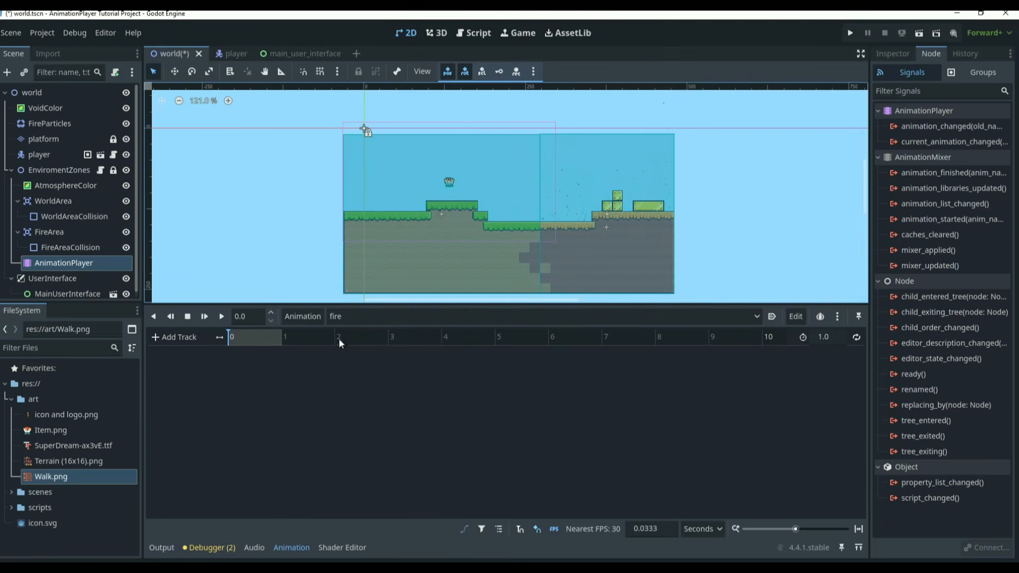
scroll(652, 213, "up", 4)
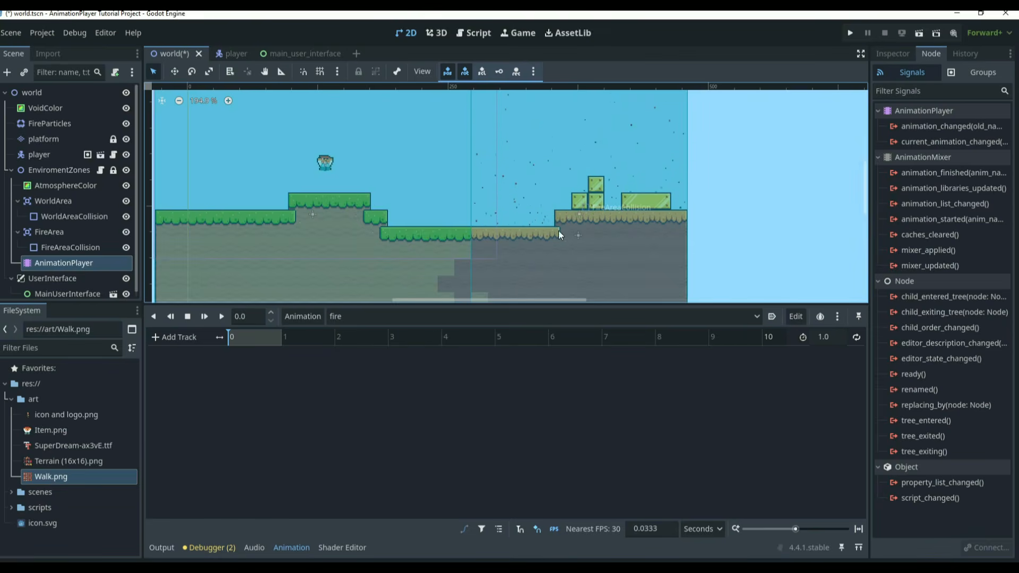
left_click(842, 342)
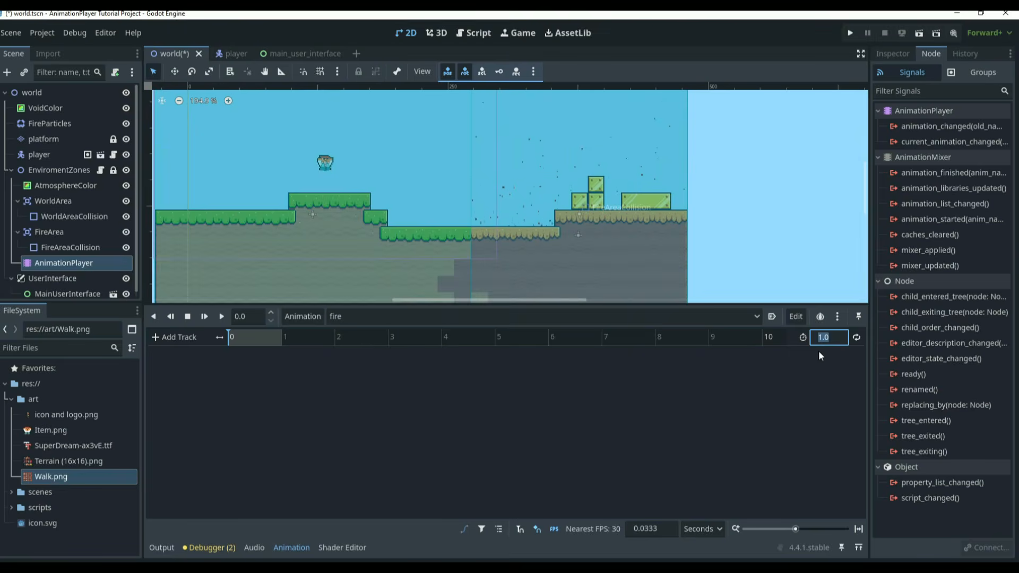
type("3")
key("Return")
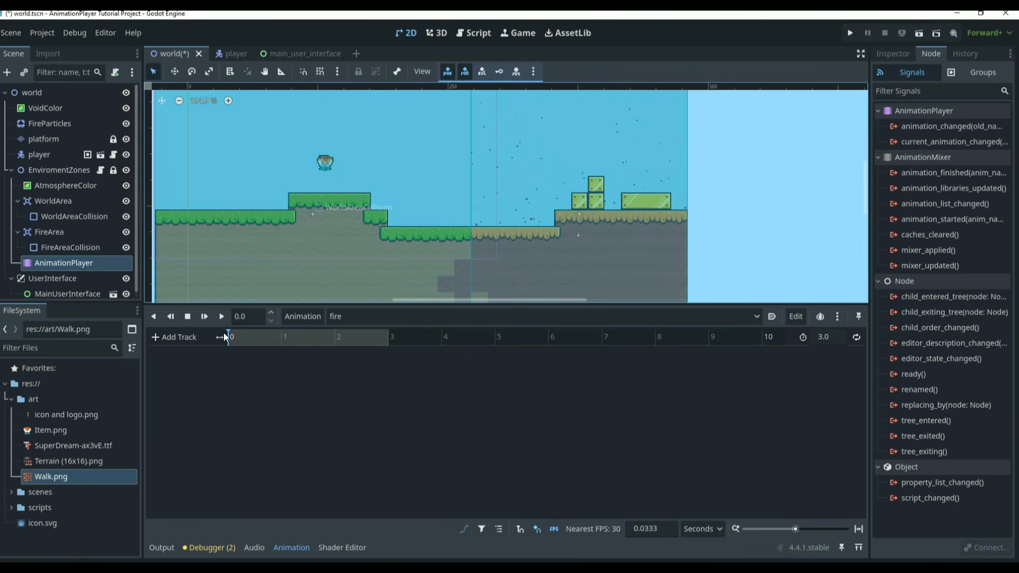
Step: Add a Call Method track targeting the player node to the fire animation
left_click(187, 337)
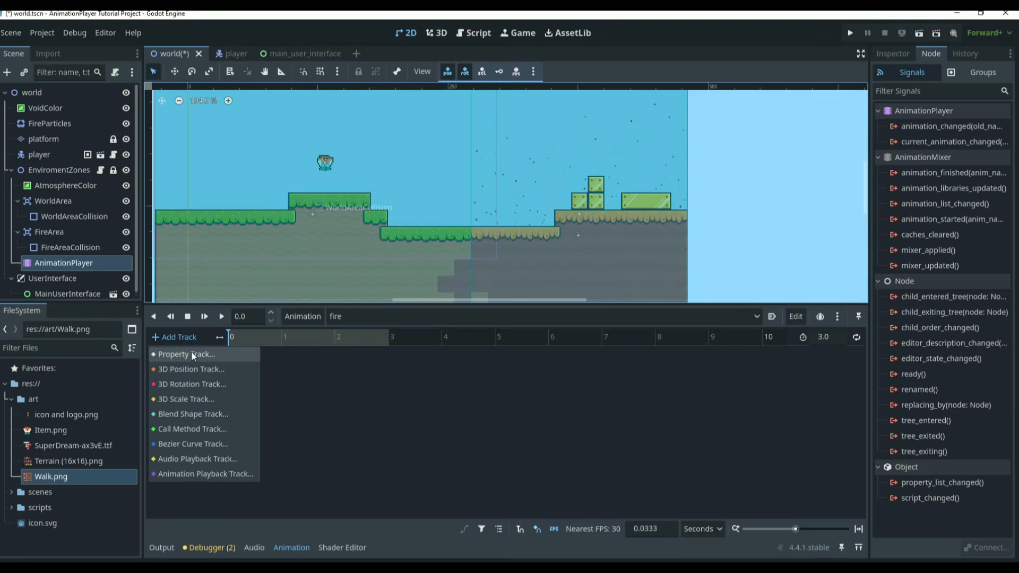
left_click(177, 428)
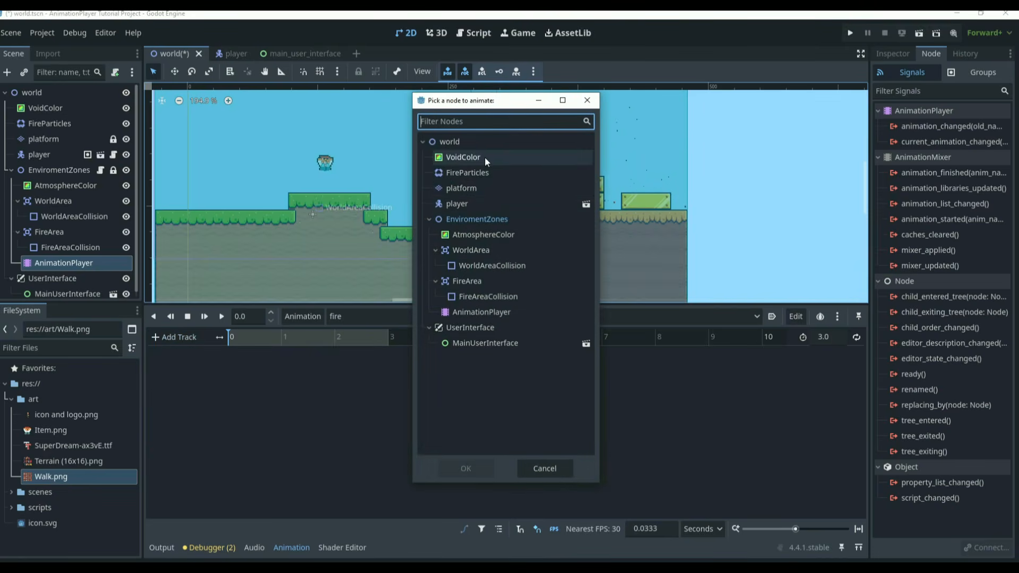
double_click(456, 204)
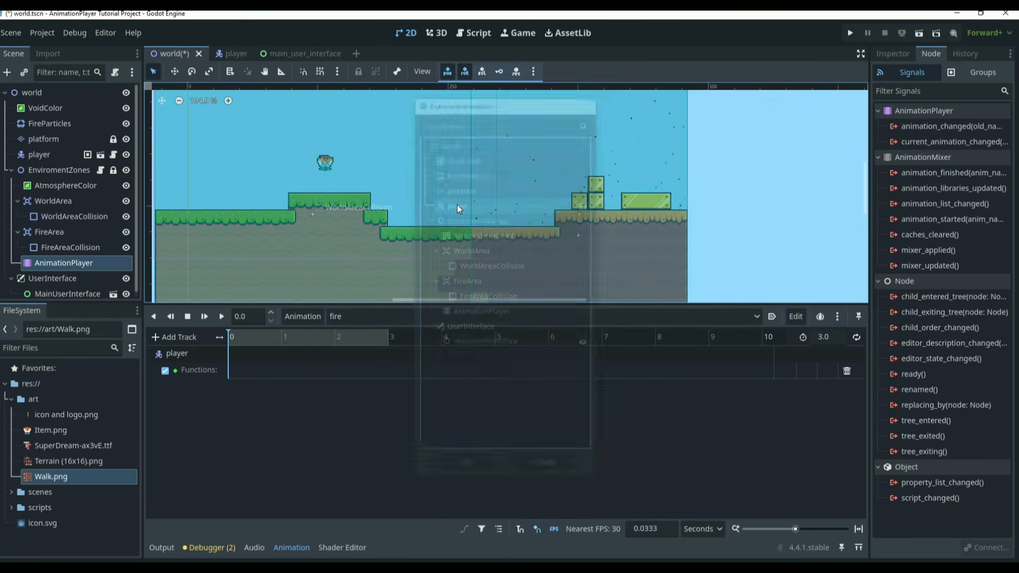
Step: Insert a process_damage method key on the player's functions track and place it at time 0
right_click(256, 374)
left_click(257, 375)
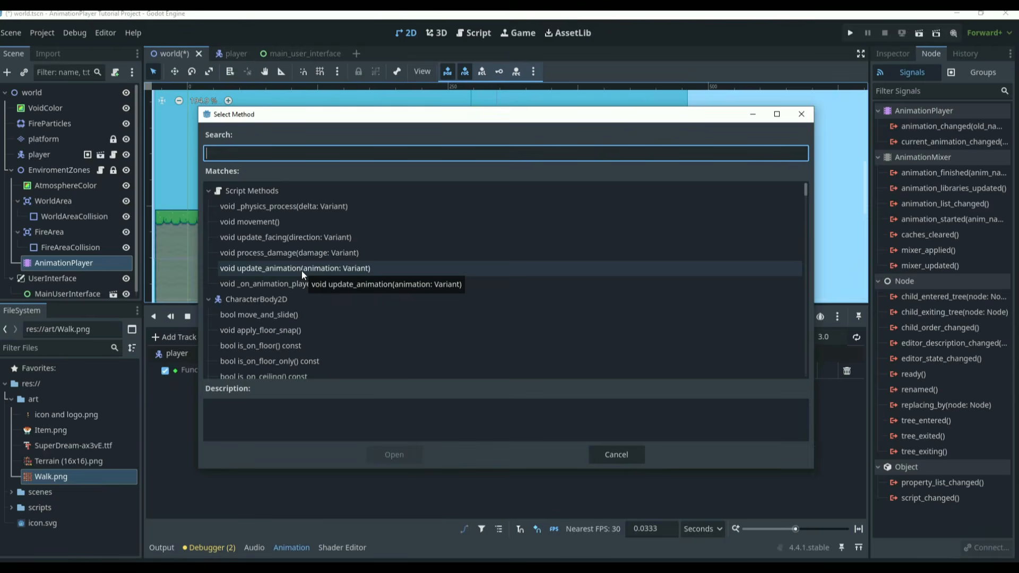
type("process")
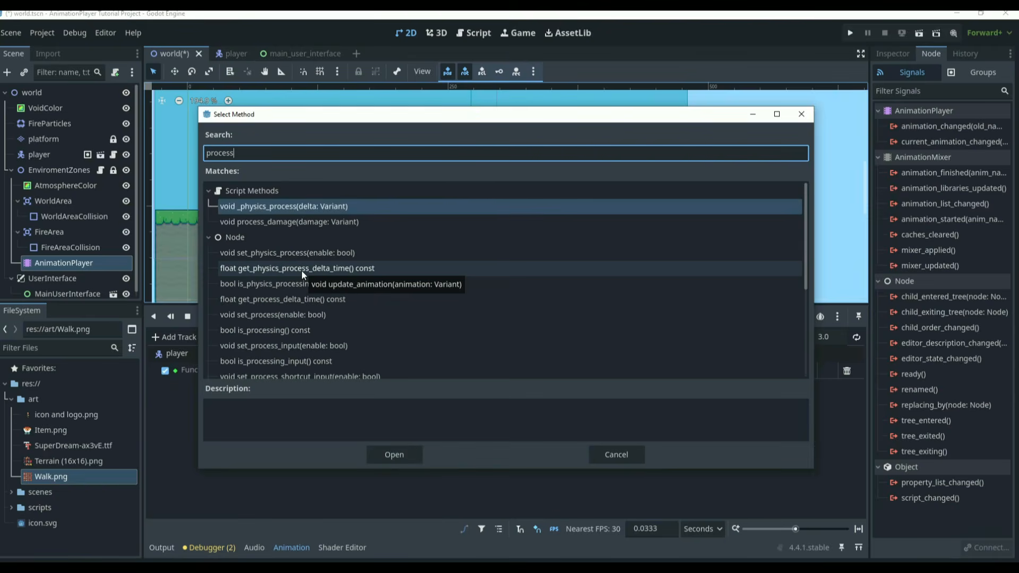
type("_dam")
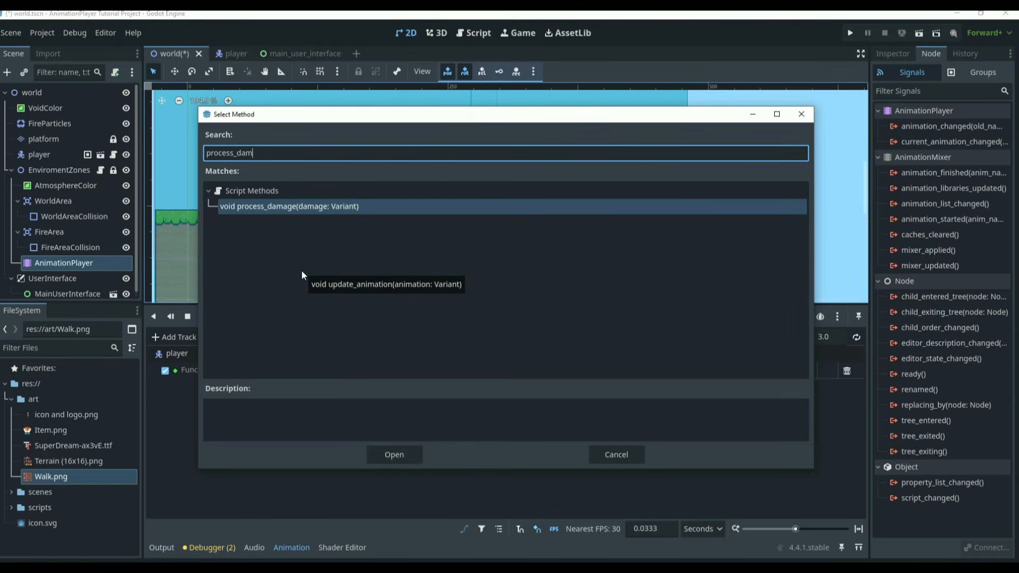
double_click(303, 206)
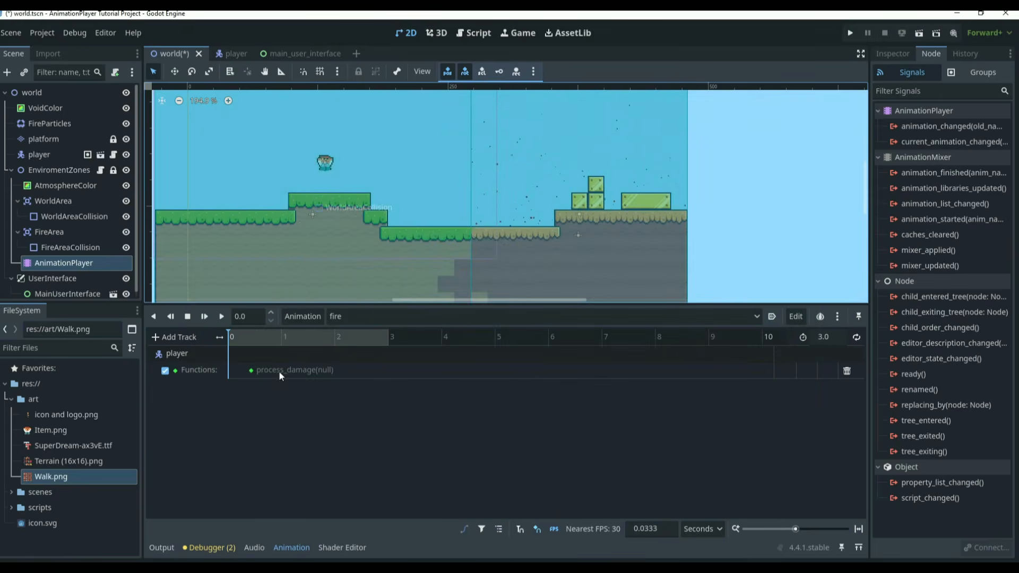
left_click_drag(253, 368, 228, 373)
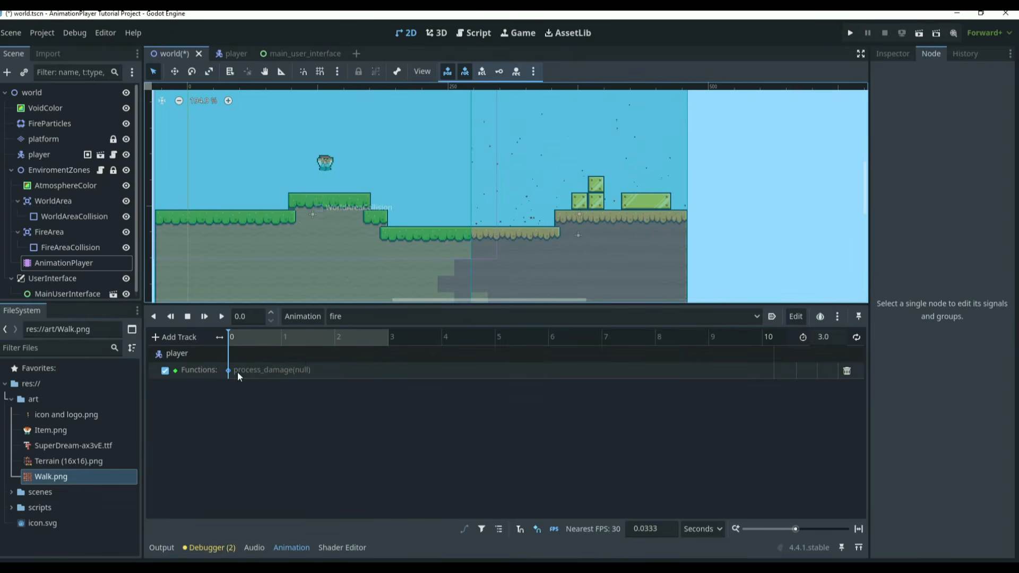
Step: Set the type of argument 0 of the process_damage key to int
left_click(228, 370)
left_click(894, 54)
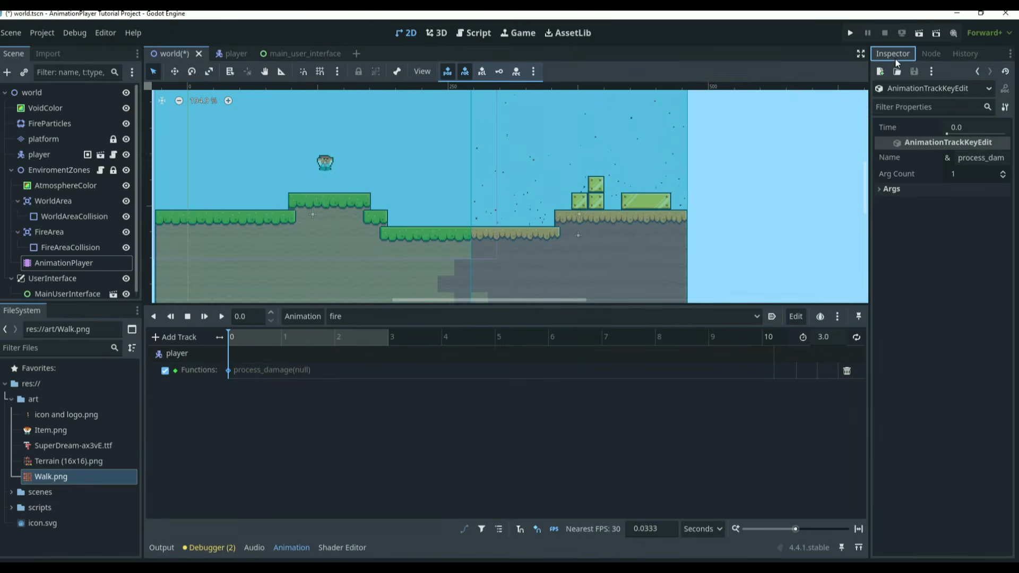
left_click(922, 188)
left_click(920, 205)
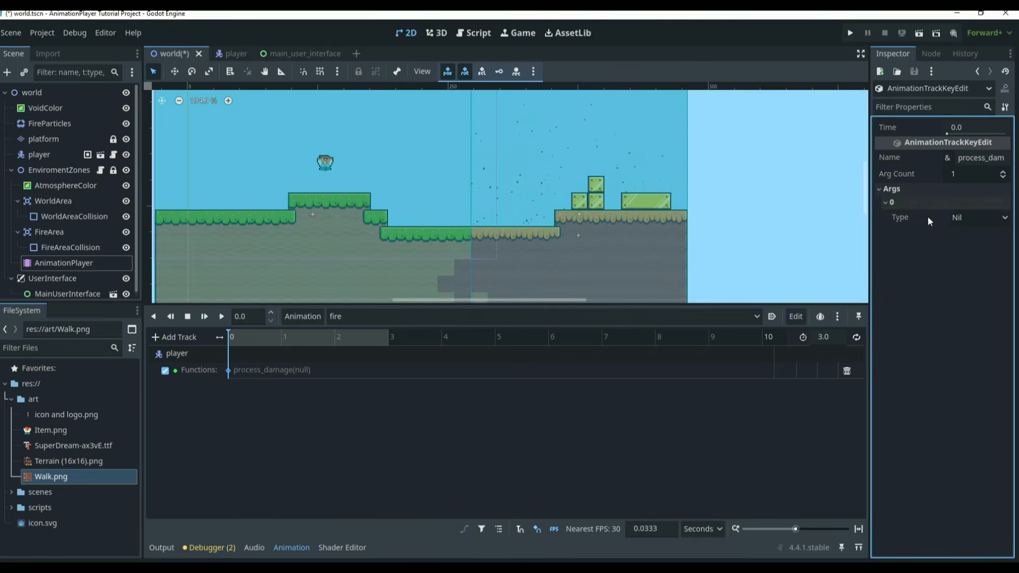
left_click(970, 219)
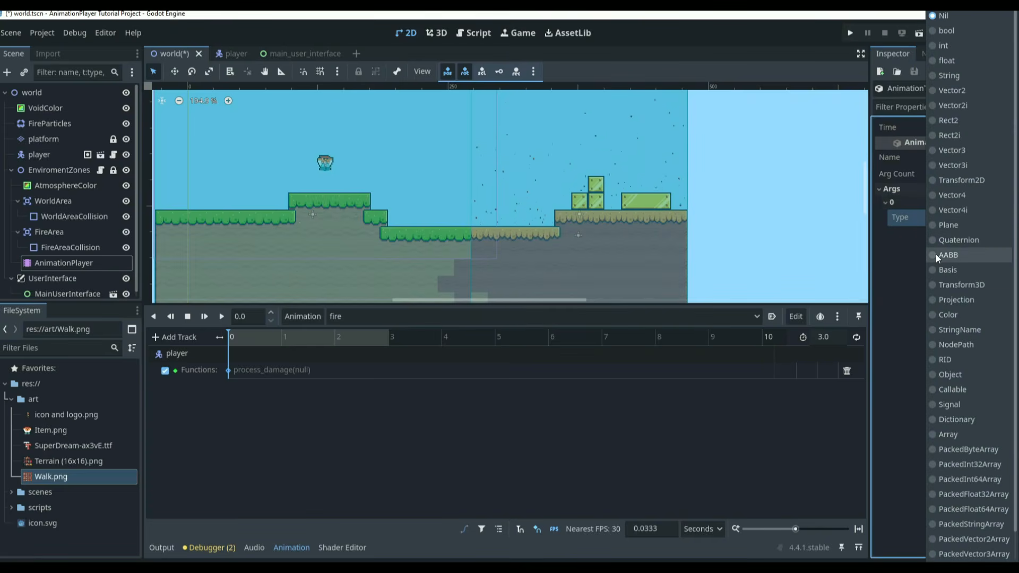
left_click(891, 268)
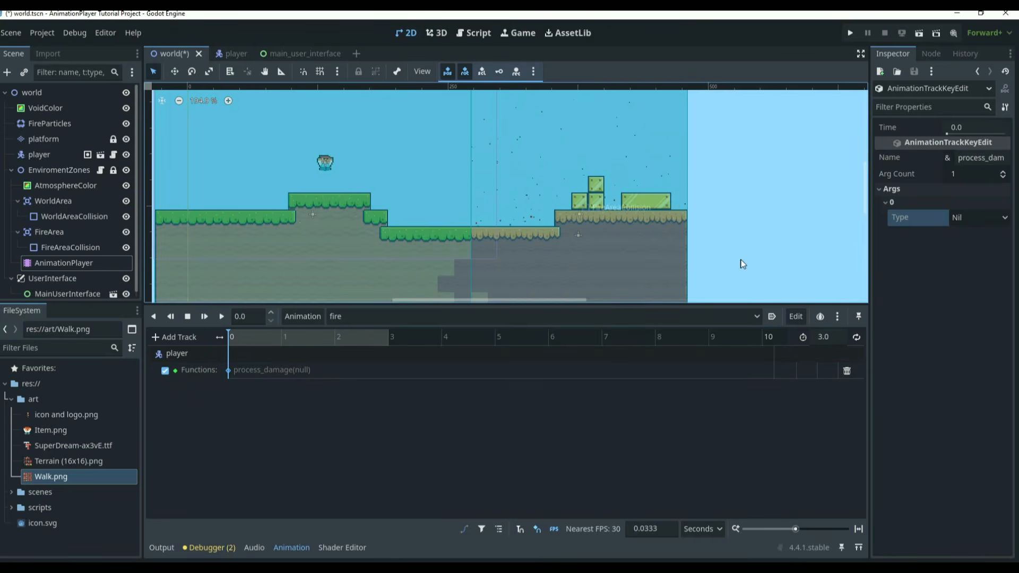
left_click(985, 219)
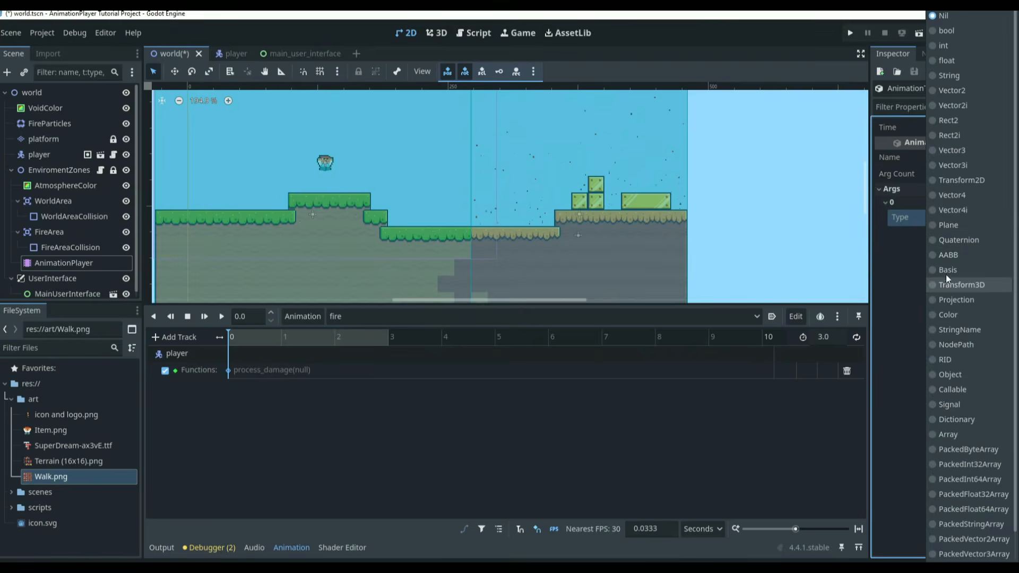
left_click(957, 46)
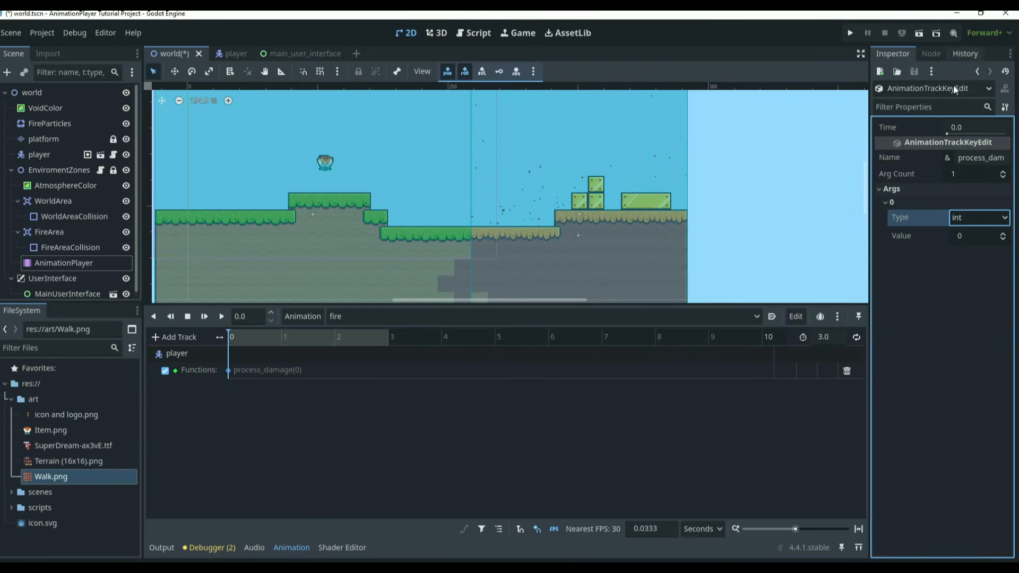
Step: Set the value of the process_damage key's integer argument to 10
left_click(970, 233)
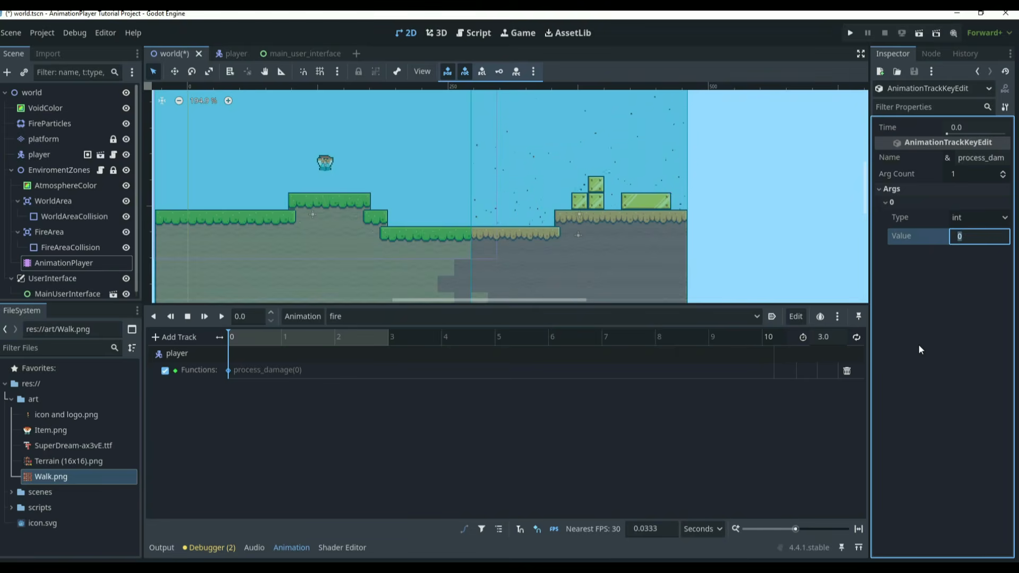
type("10")
key("Return")
left_click(919, 345)
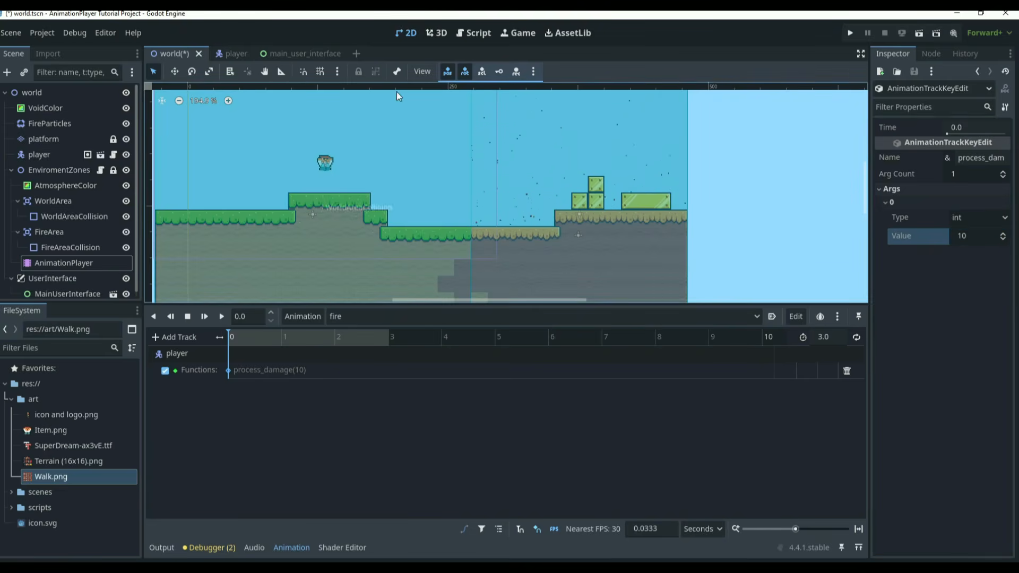
Step: Examine the process_damage function in the player script, including its damage parameter and the health subtraction line
left_click(232, 53)
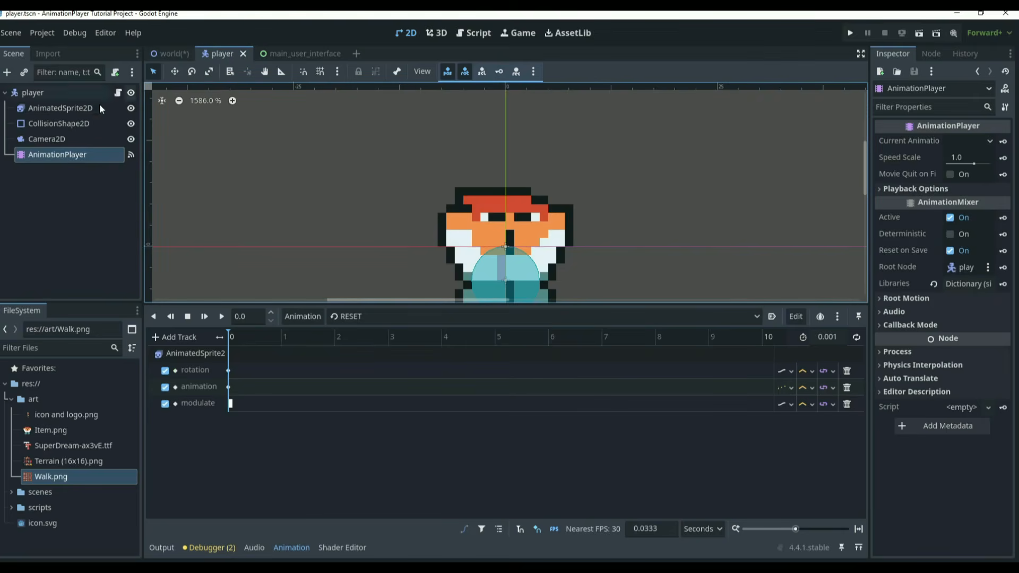
left_click(118, 93)
scroll(290, 158, "down", 6)
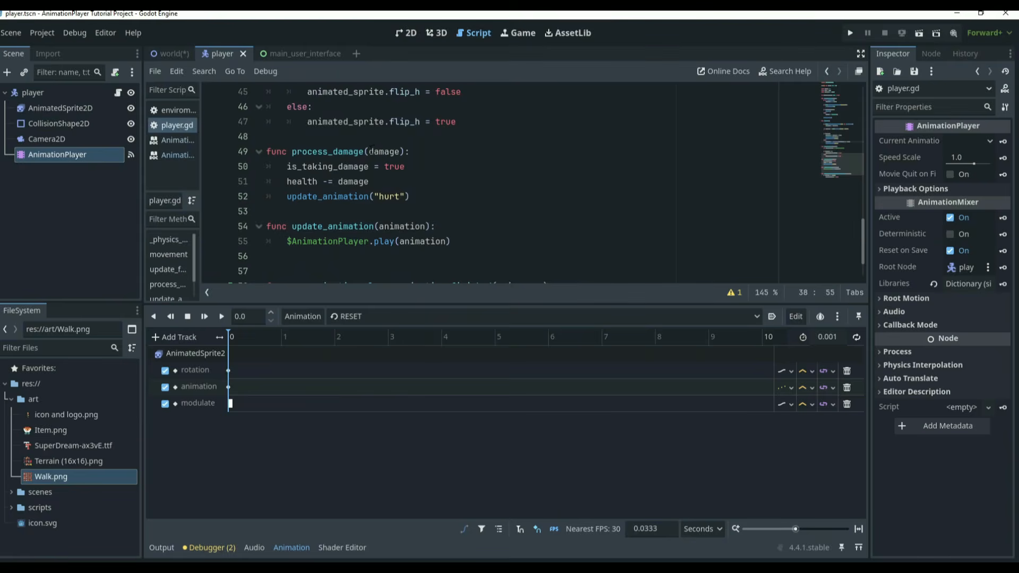
left_click_drag(370, 151, 399, 152)
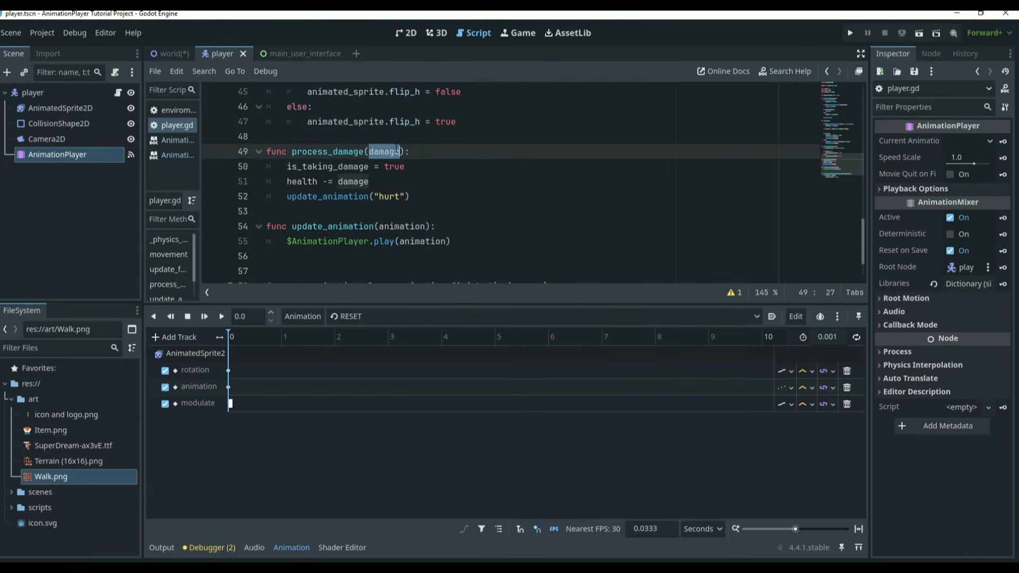
mouse_move(288, 182)
left_mouse_down()
mouse_move(360, 194)
mouse_move(370, 184)
left_mouse_up()
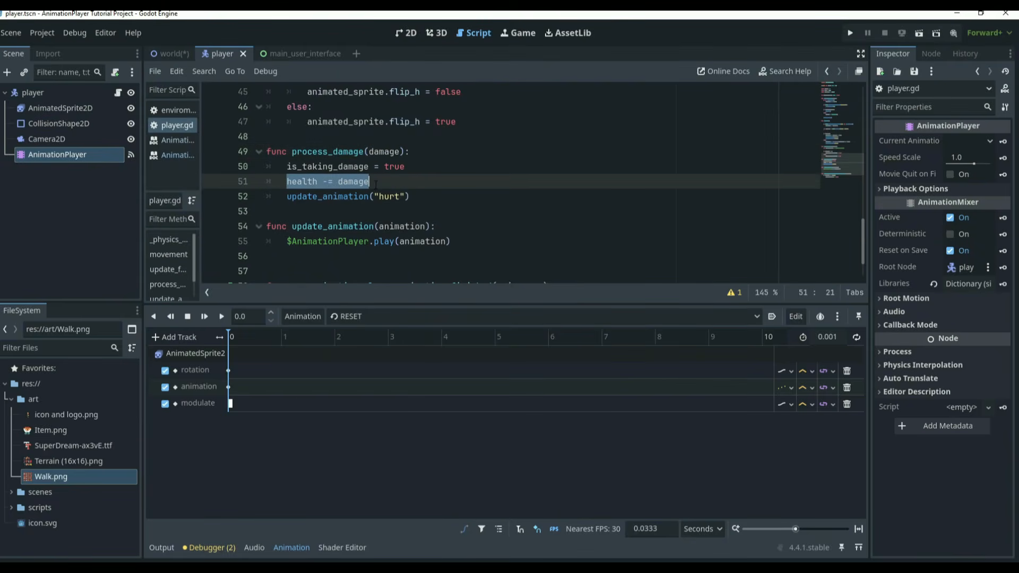
left_click(371, 183)
Step: Return to the world scene's AnimationPlayer in the 2D view and enable looping for the fire animation
left_click(180, 57)
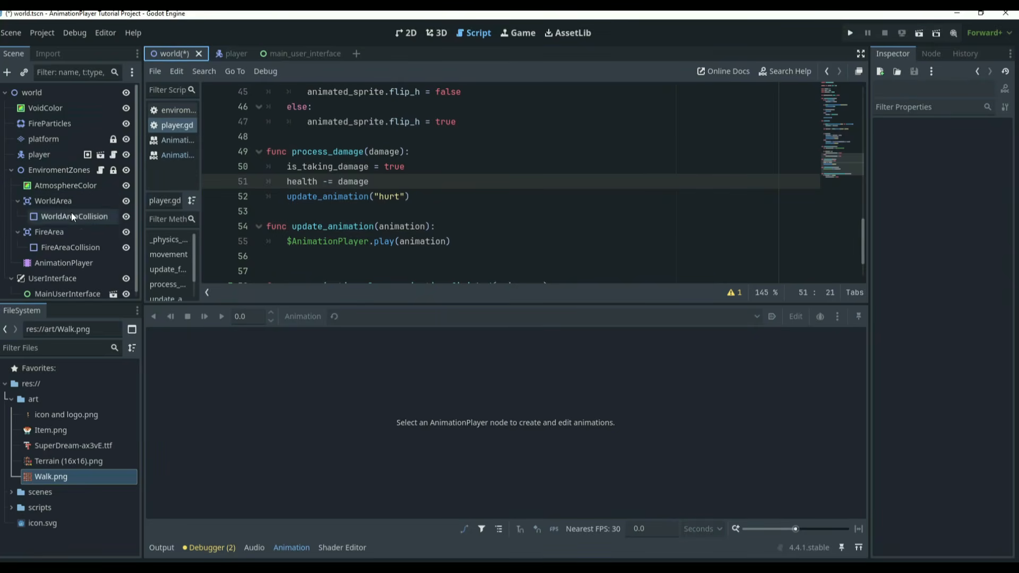
left_click(56, 261)
left_click(406, 34)
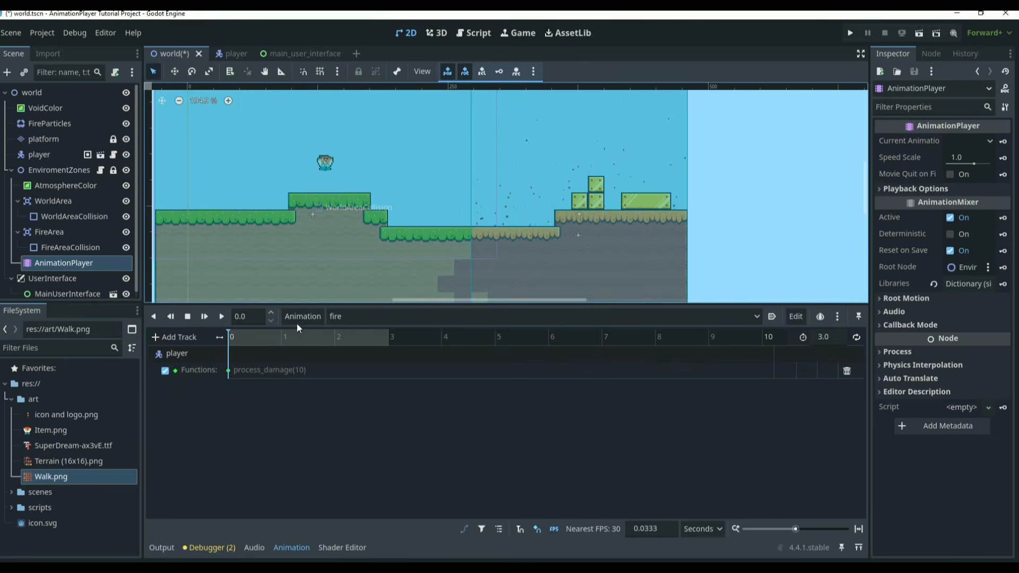
left_click(857, 337)
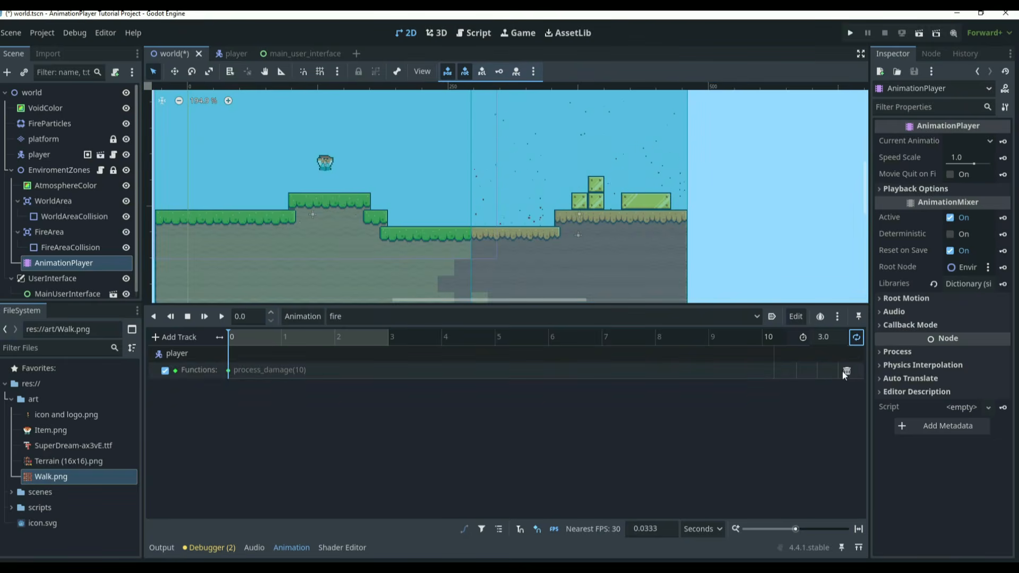
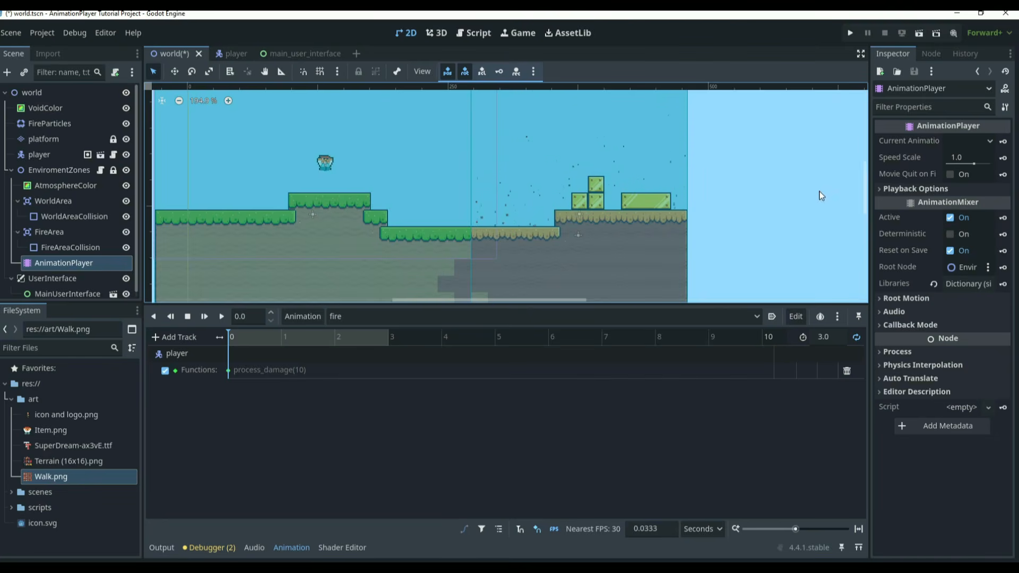
Step: Add a property track for the color of the VoidColor node to the fire animation
left_click(170, 336)
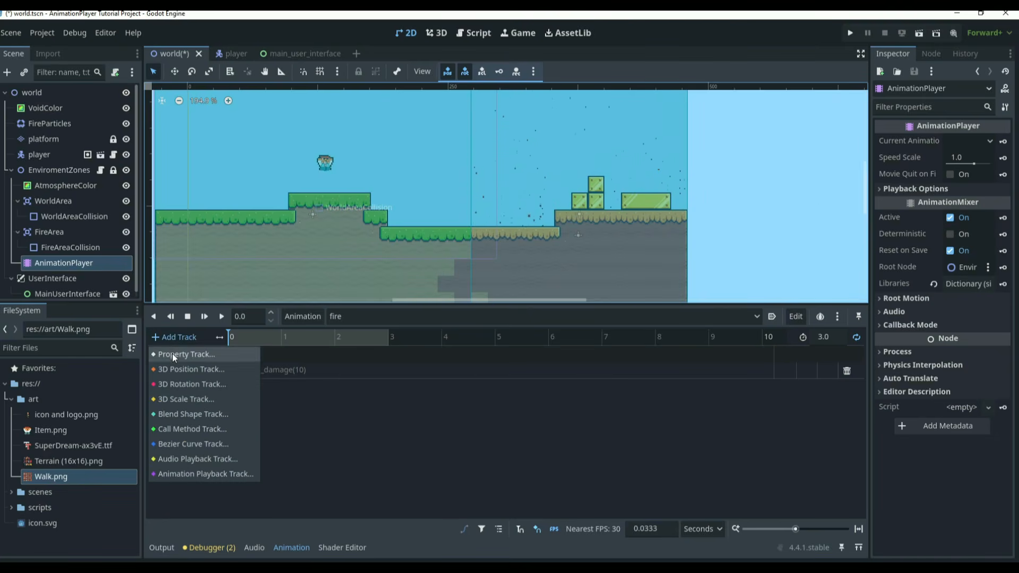
left_click(172, 353)
left_click(466, 159)
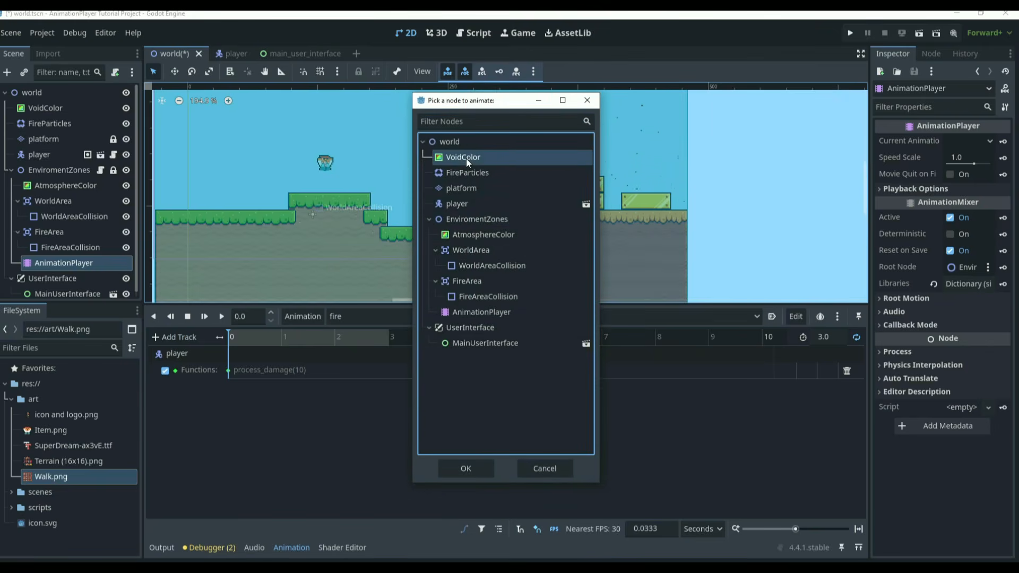
double_click(466, 159)
type("cl")
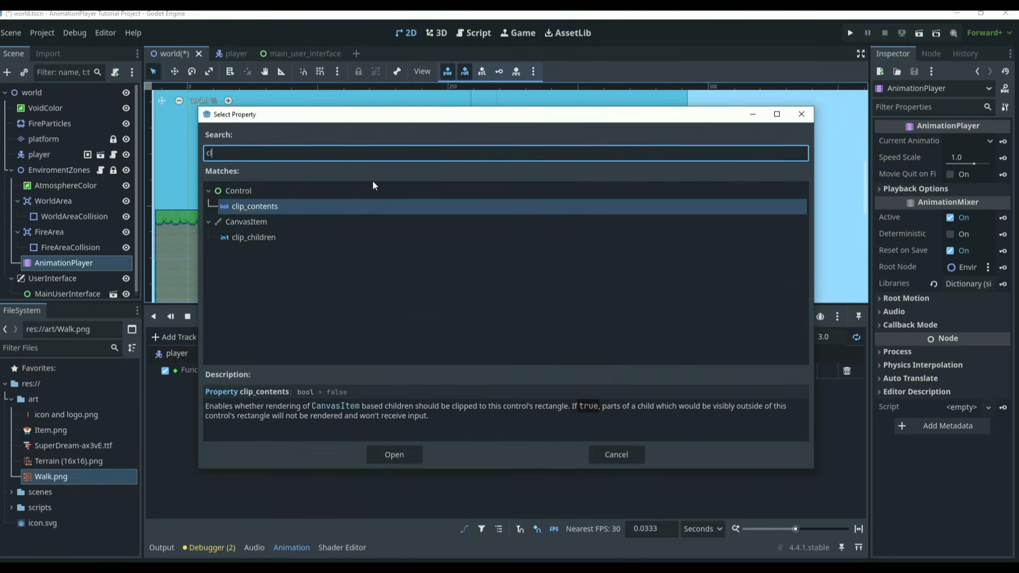
key("BackSpace")
type("olor")
key("Return")
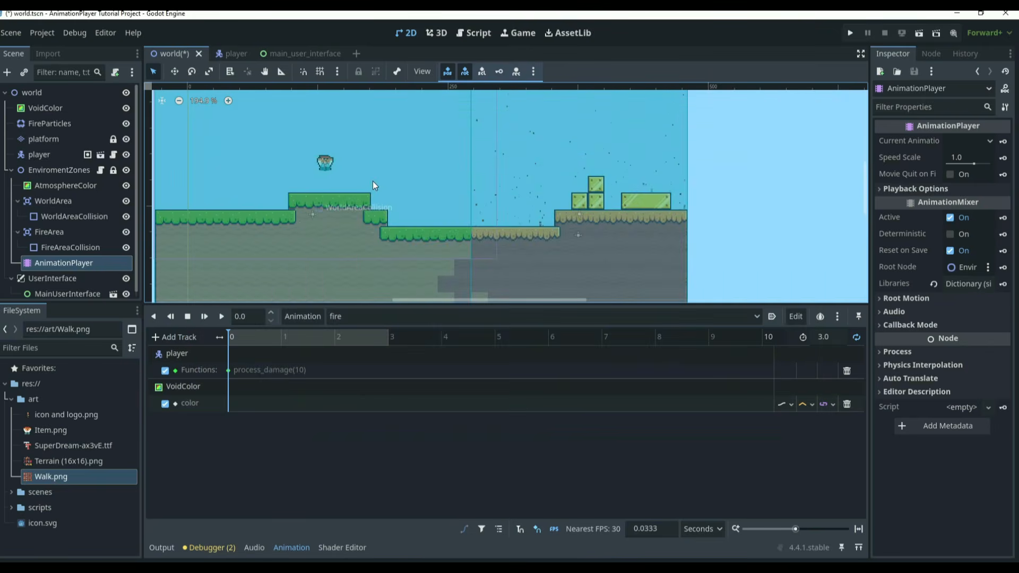
Step: Select the VoidColor node and set the red channel of its color to 90
right_click(248, 403)
left_click(46, 110)
left_click(45, 109)
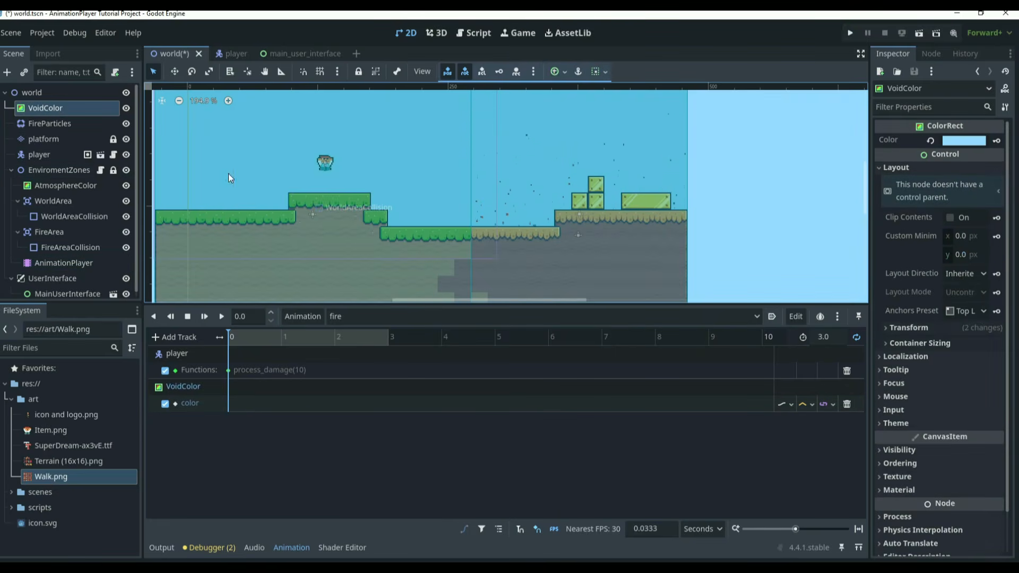
left_click(962, 142)
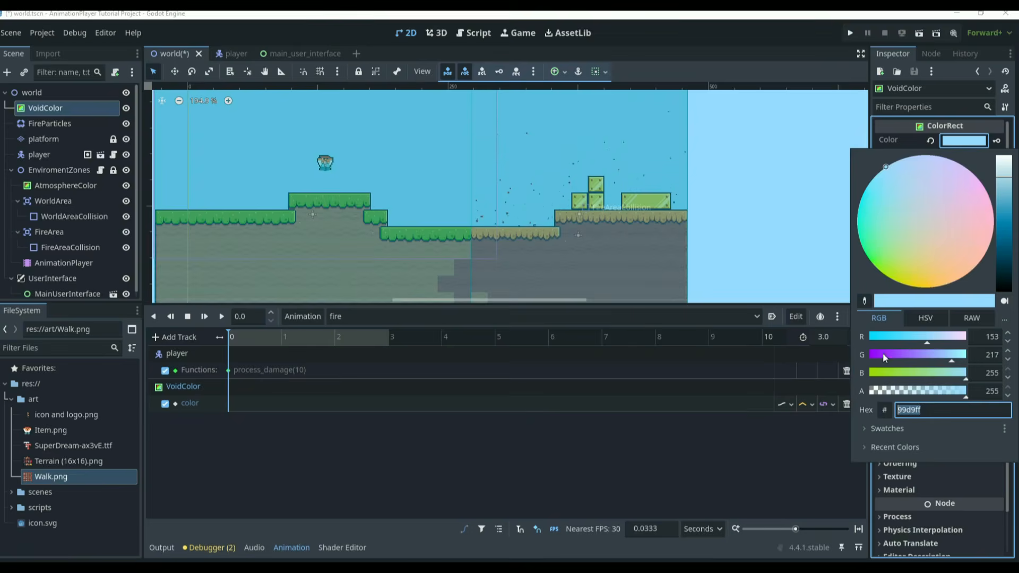
left_click(909, 410)
key("BackSpace")
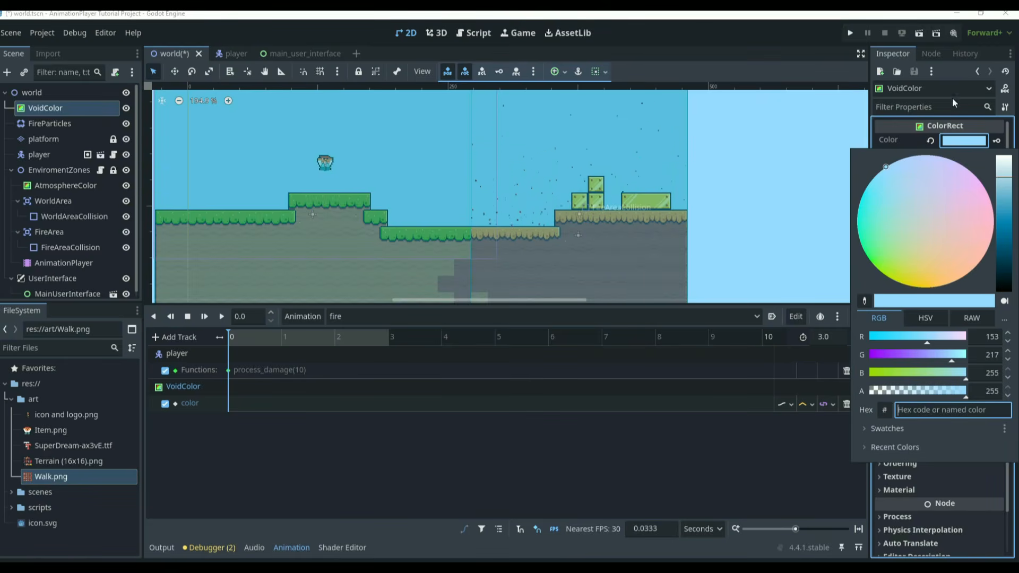
left_click(988, 336)
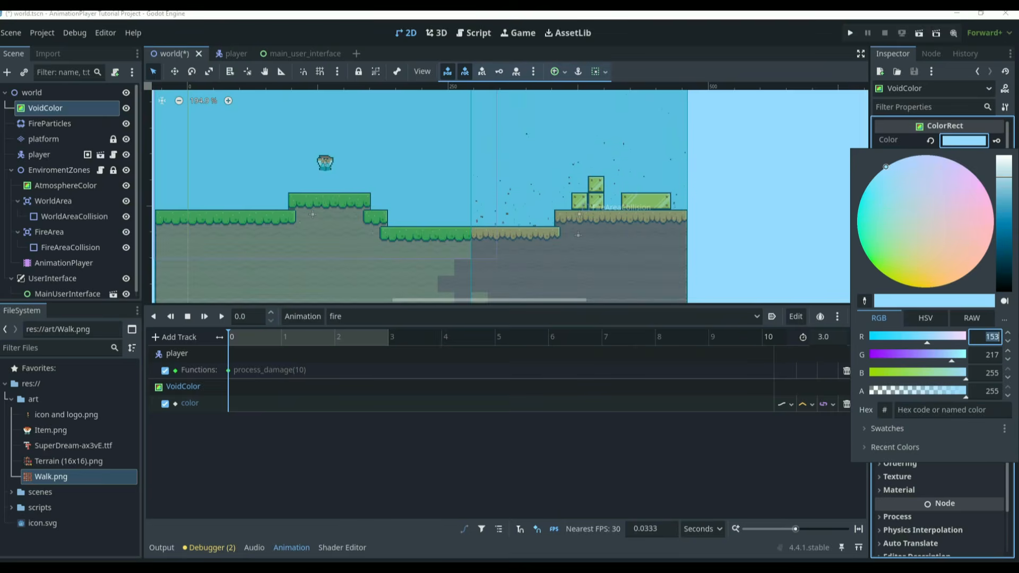
type("90")
key("Return")
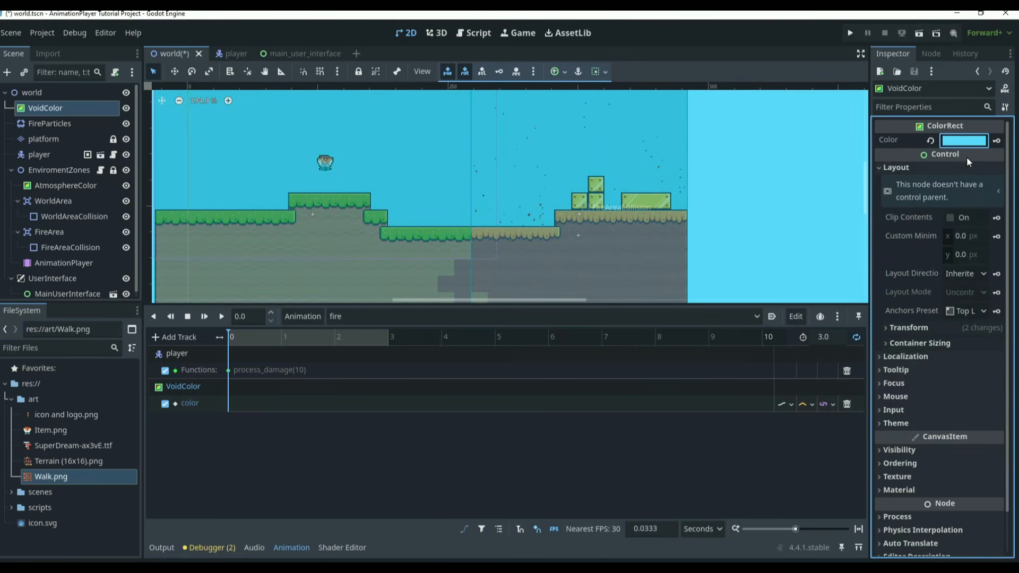
Step: Set VoidColor's green and blue channels to 0 and key the color at 0 seconds in the fire animation
left_click(966, 142)
left_click(988, 355)
type("0")
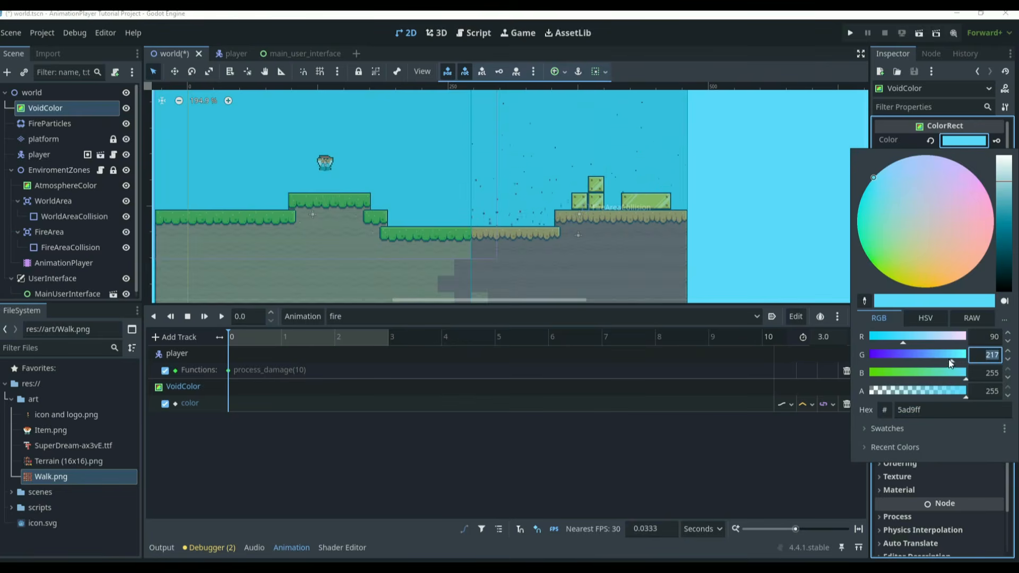
key("Return")
left_click_drag(934, 374, 740, 374)
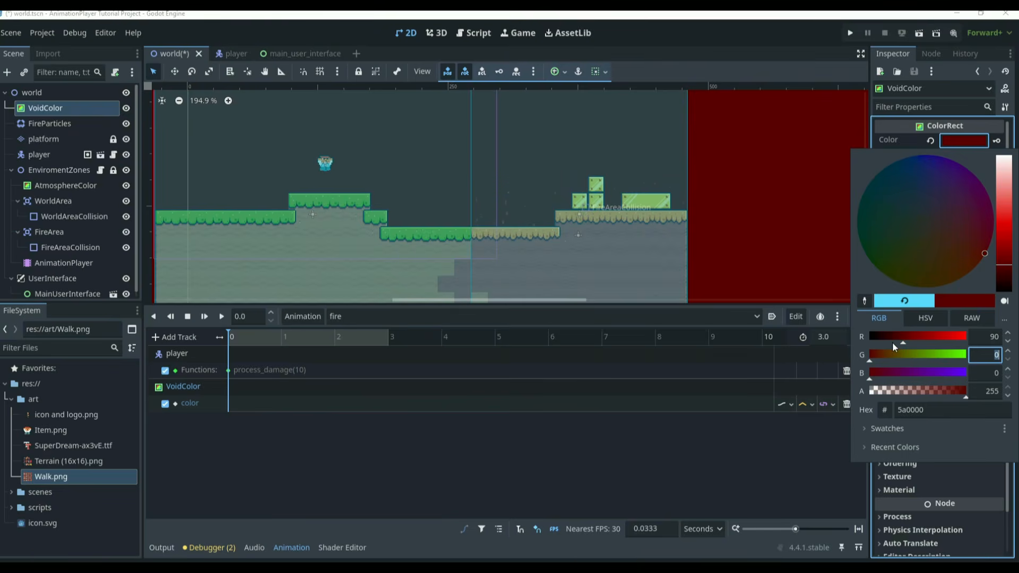
left_click(804, 445)
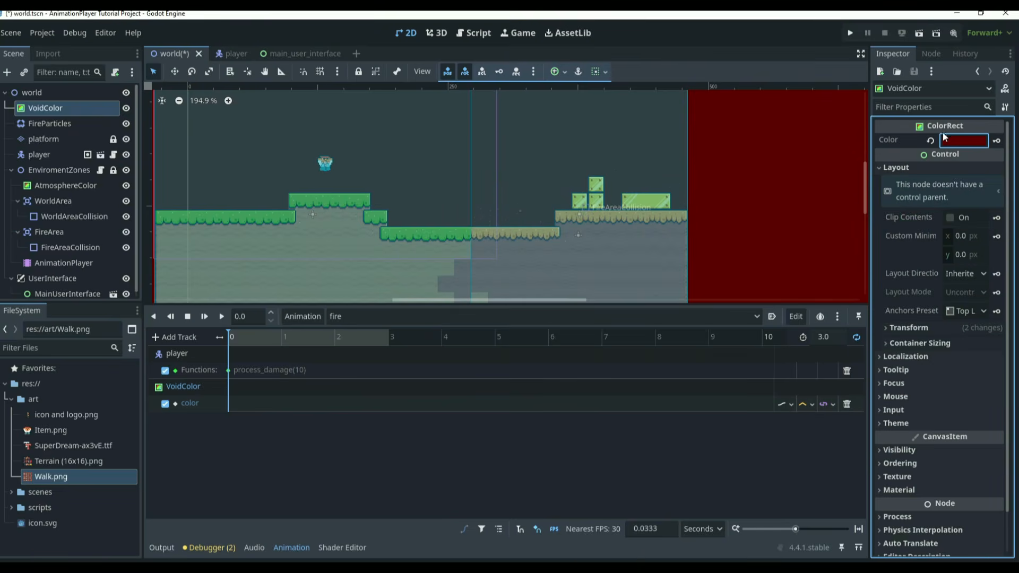
left_click(997, 141)
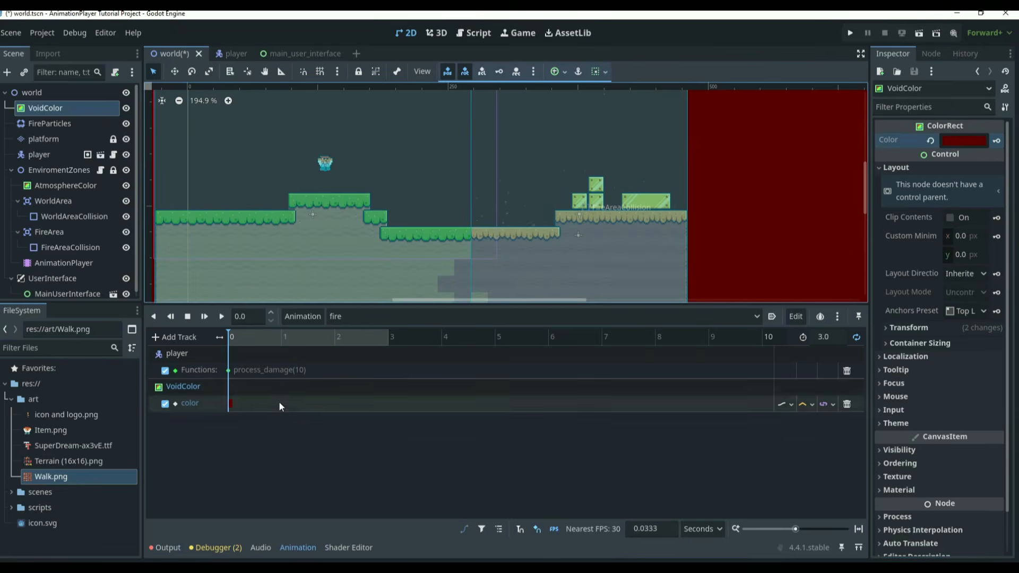
Step: Play the fire animation and examine the background color around and behind the level
left_click(239, 336)
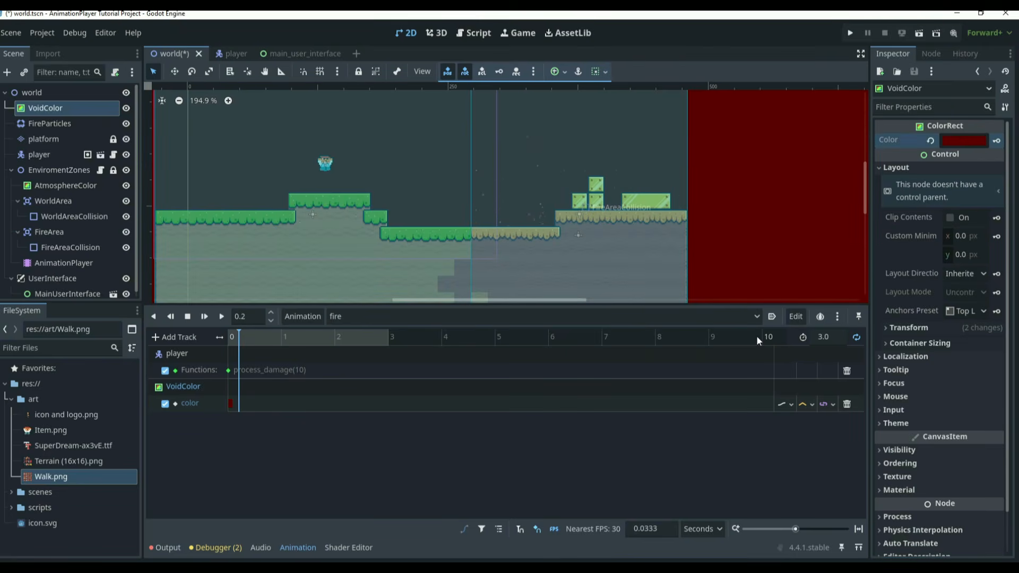
left_click_drag(239, 337, 195, 337)
left_click(222, 317)
scroll(780, 225, "down", 4)
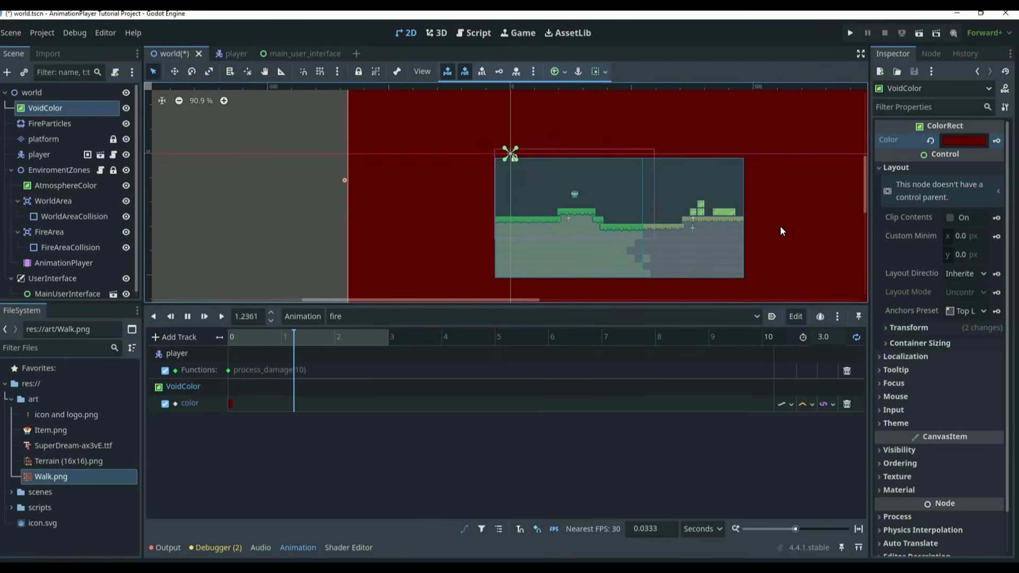
scroll(780, 225, "up", 6)
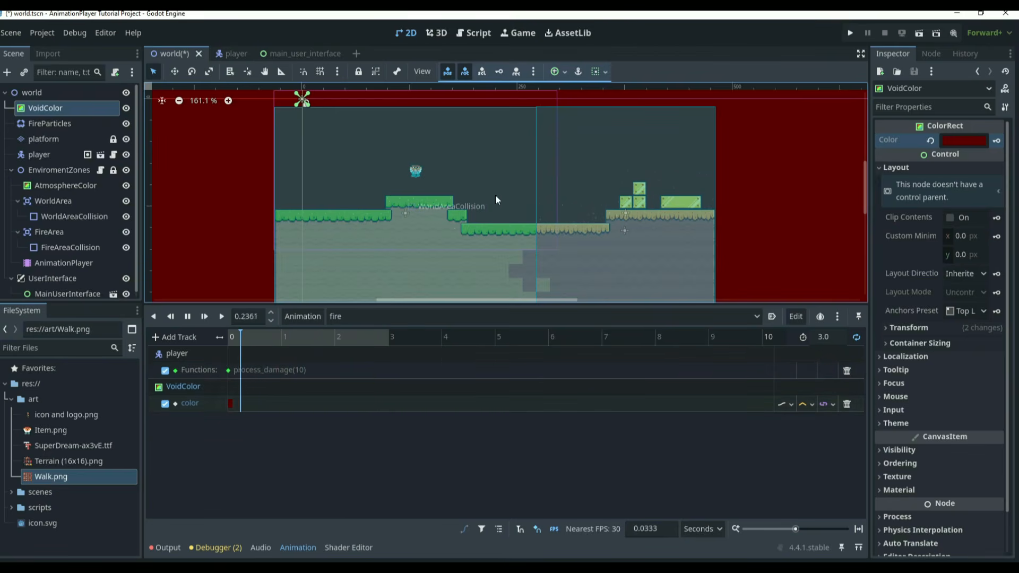
scroll(496, 196, "up", 4)
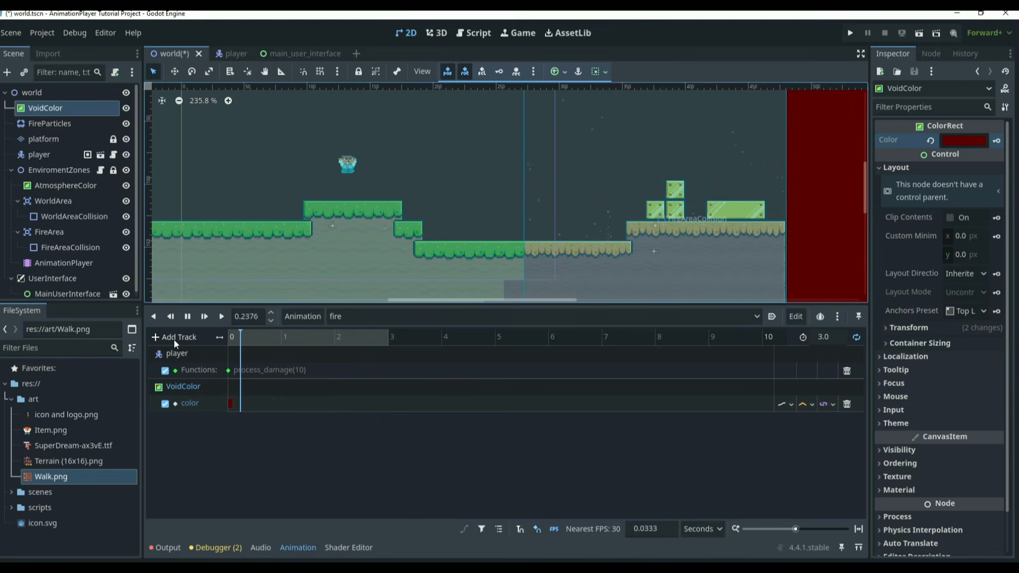
Step: Set the AtmosphereColor node's color to a fully transparent dark red with red 90, green 0 and blue 0
left_click(72, 187)
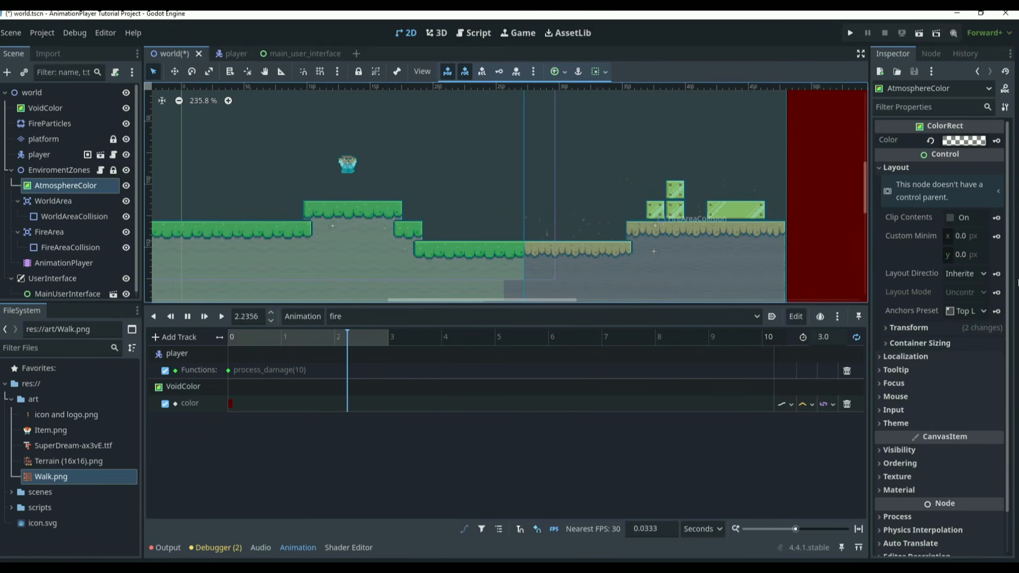
mouse_move(955, 146)
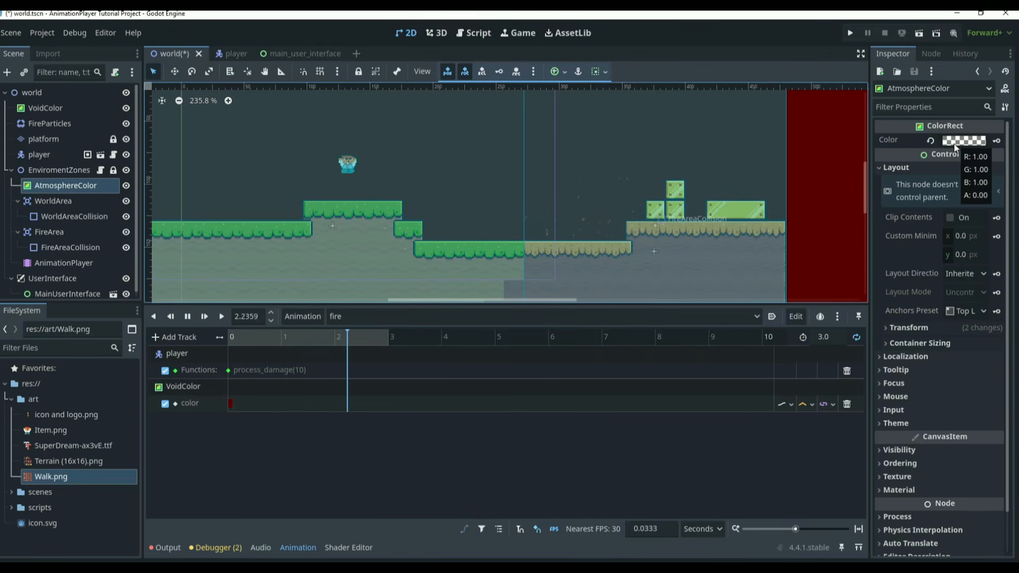
left_click(954, 143)
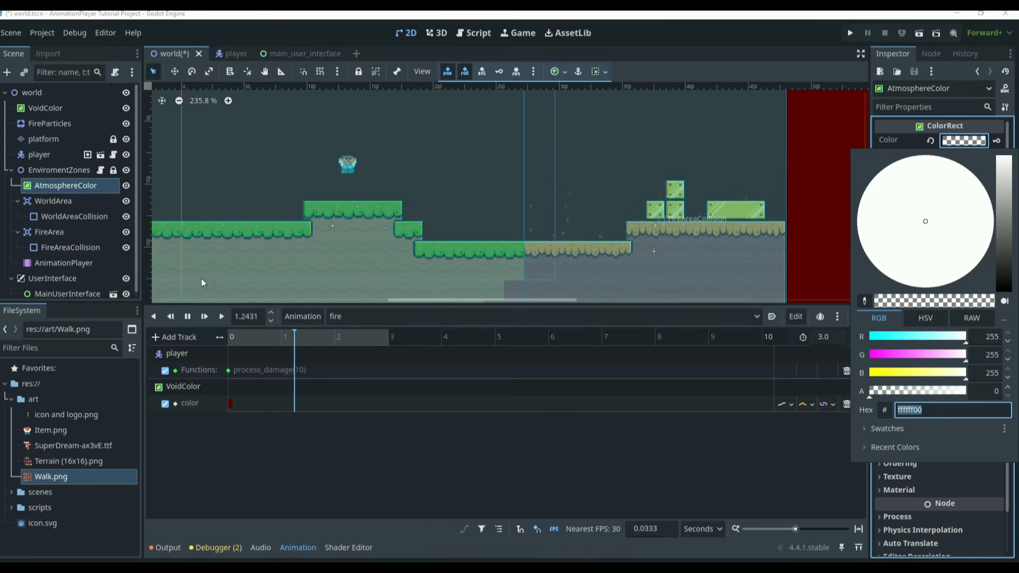
type("ff000000")
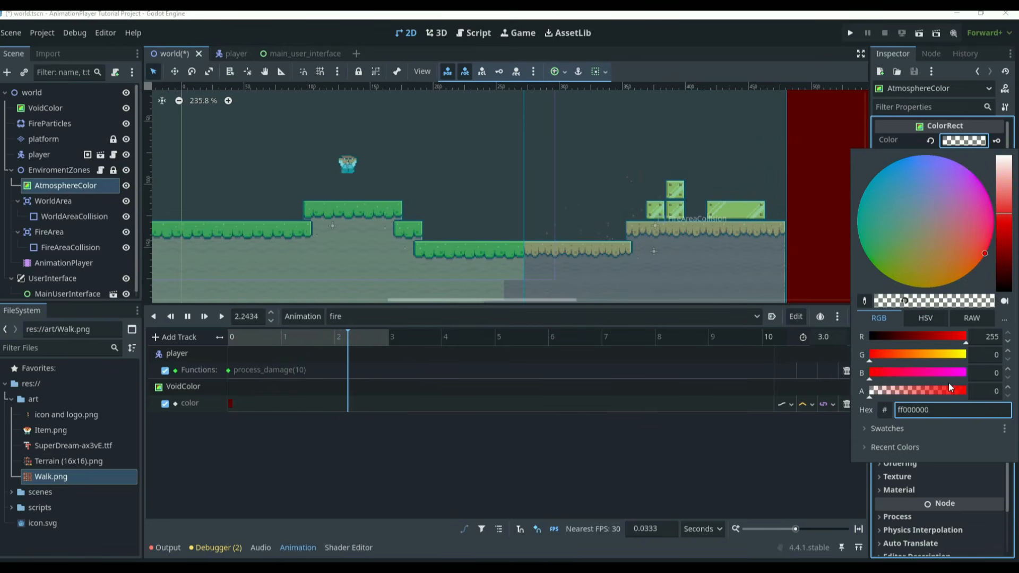
left_click(989, 336)
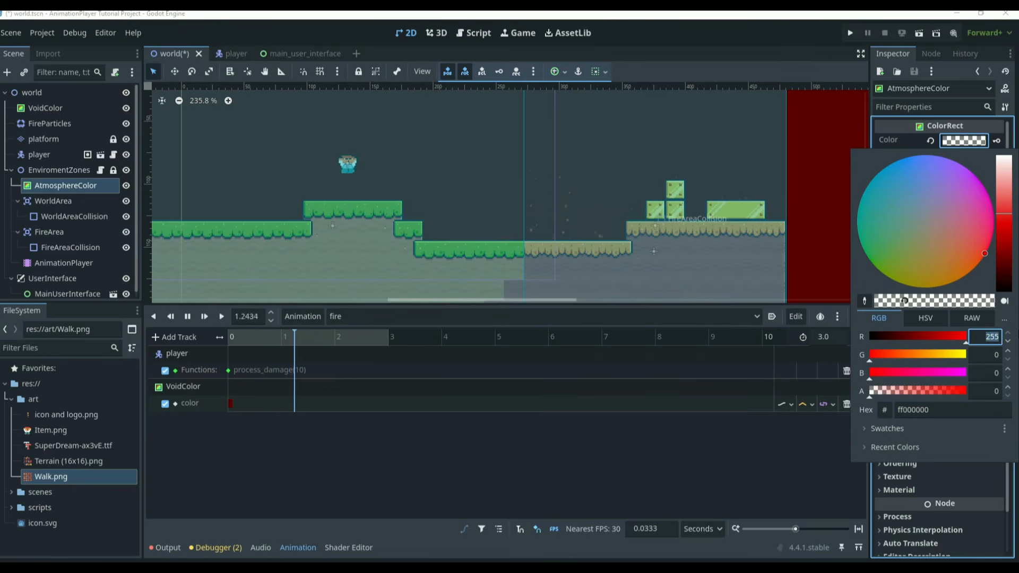
left_click(1018, 334)
Step: Set the alpha of AtmosphereColor's color to 175
left_click(962, 139)
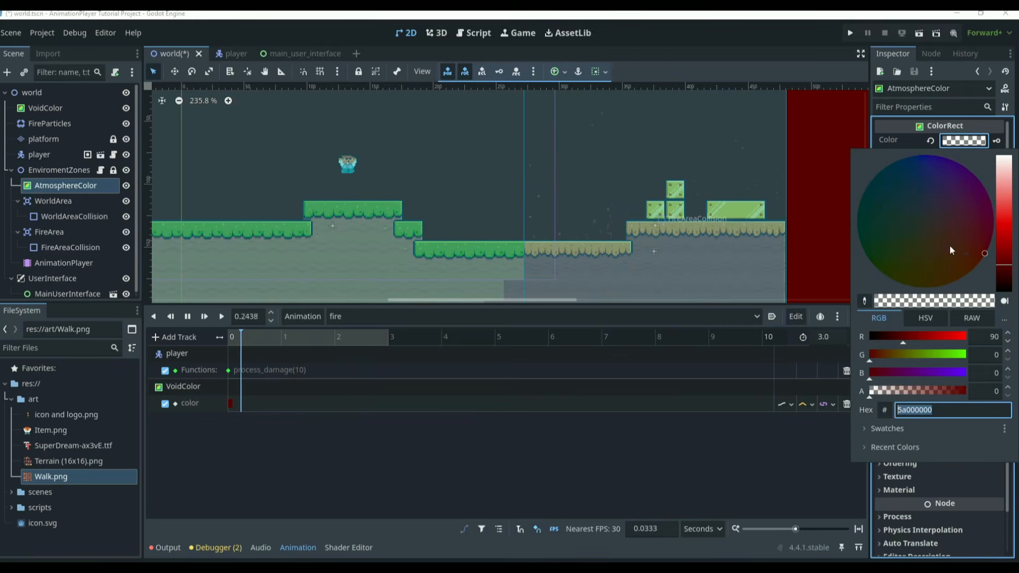
left_click_drag(899, 393, 923, 393)
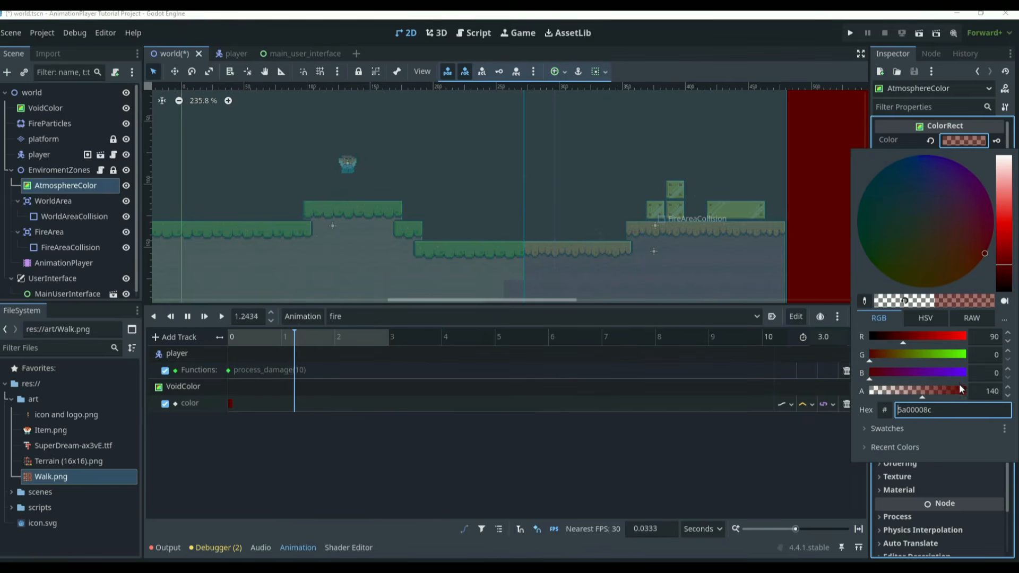
left_click(991, 391)
type("175")
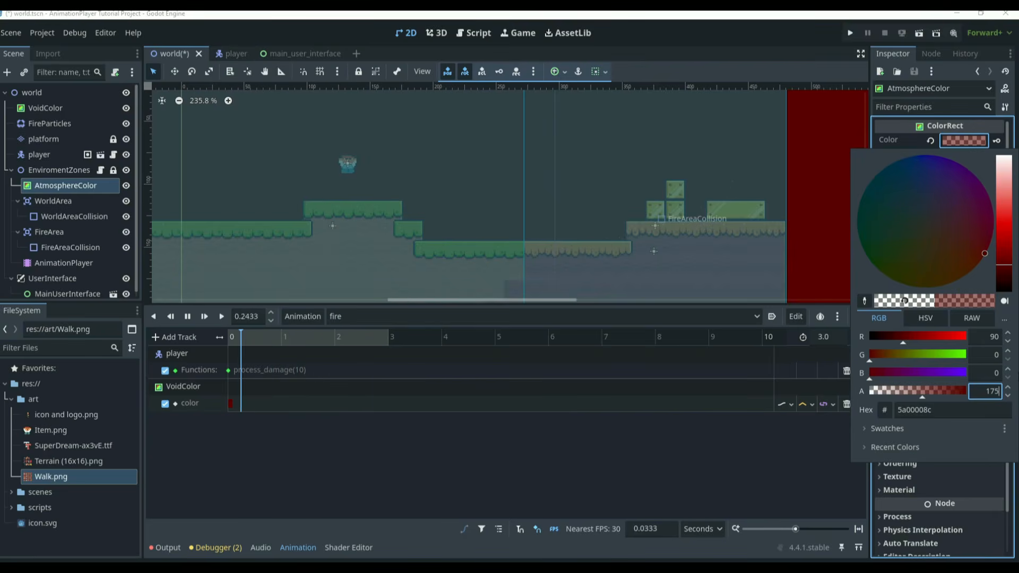
key("Return")
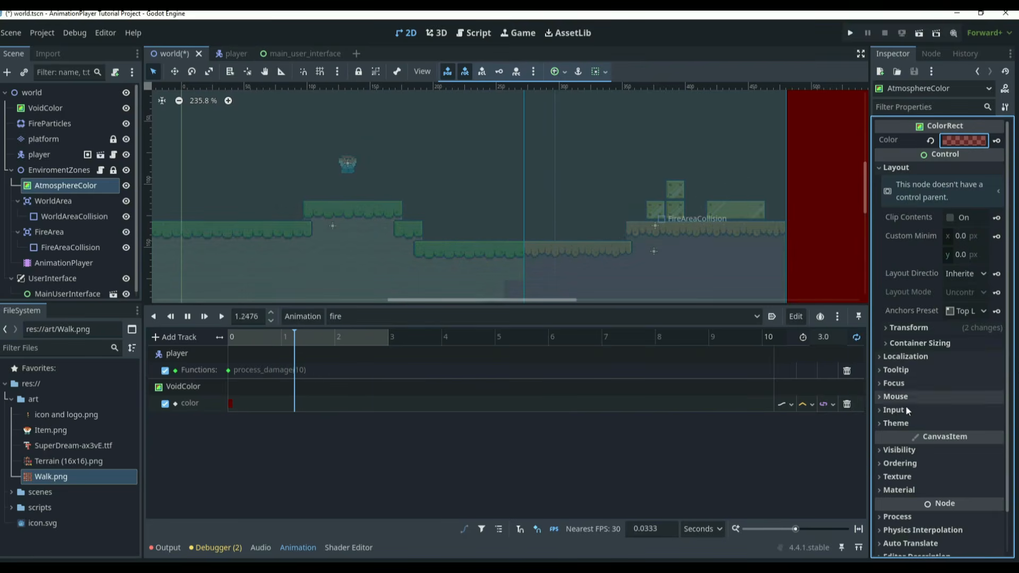
Step: Stop the playback and create a color track for AtmosphereColor with a key at 0 seconds, including a RESET track
left_click(188, 317)
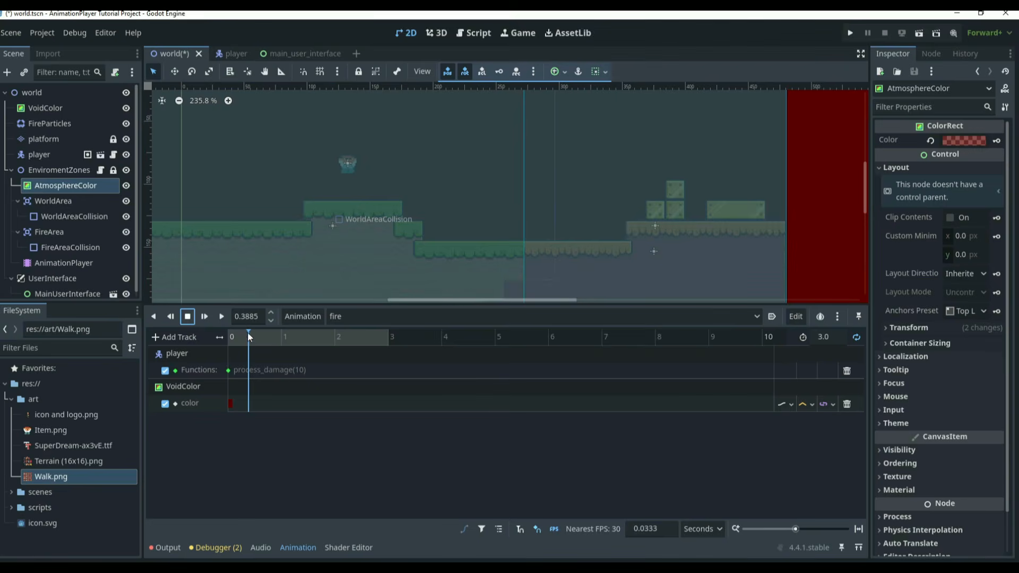
left_click(1000, 138)
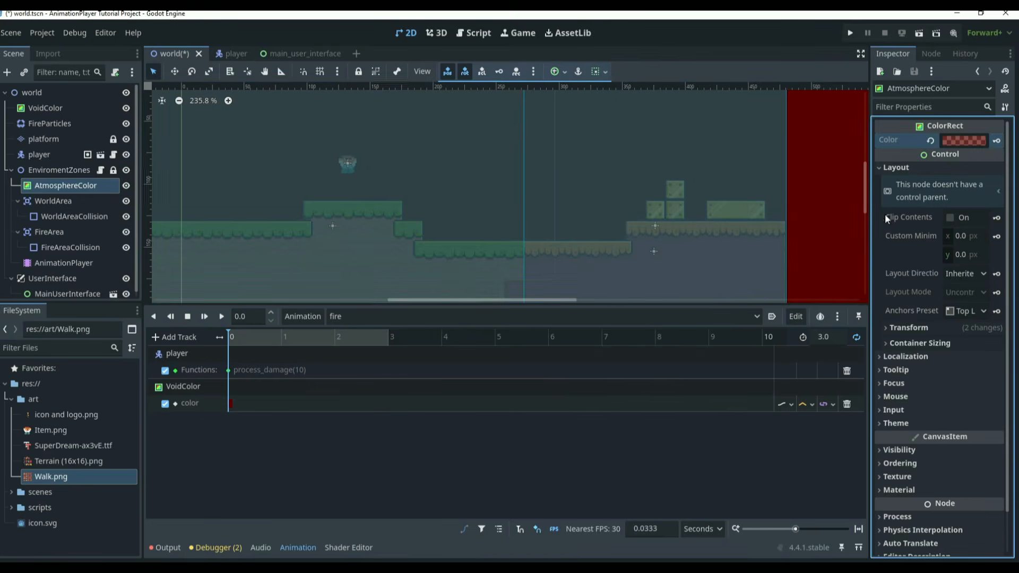
left_click(998, 141)
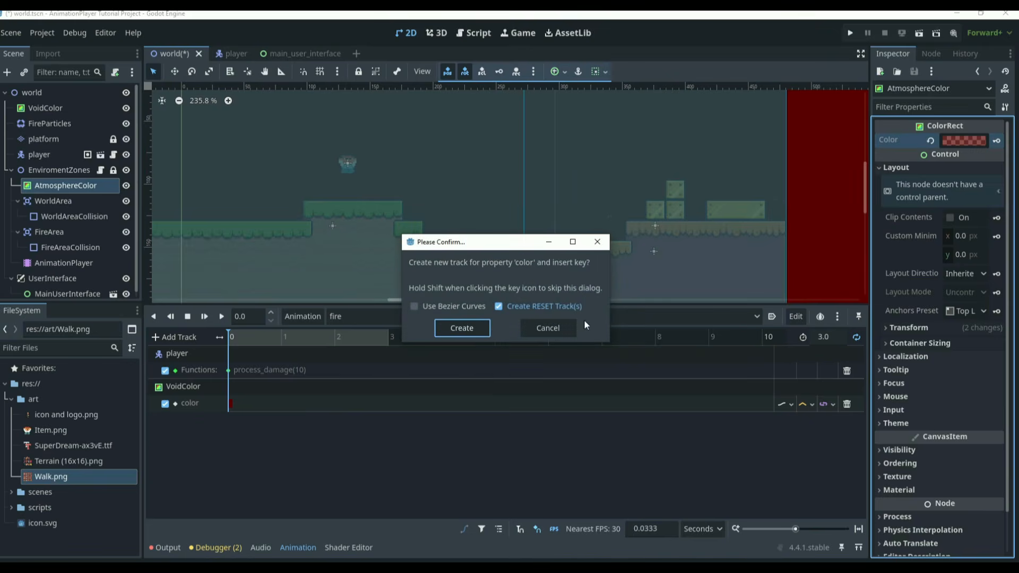
left_click(489, 329)
Step: Add a key at 1.5 seconds to AtmosphereColor's color track with the alpha set to 135
left_click_drag(226, 343, 241, 342)
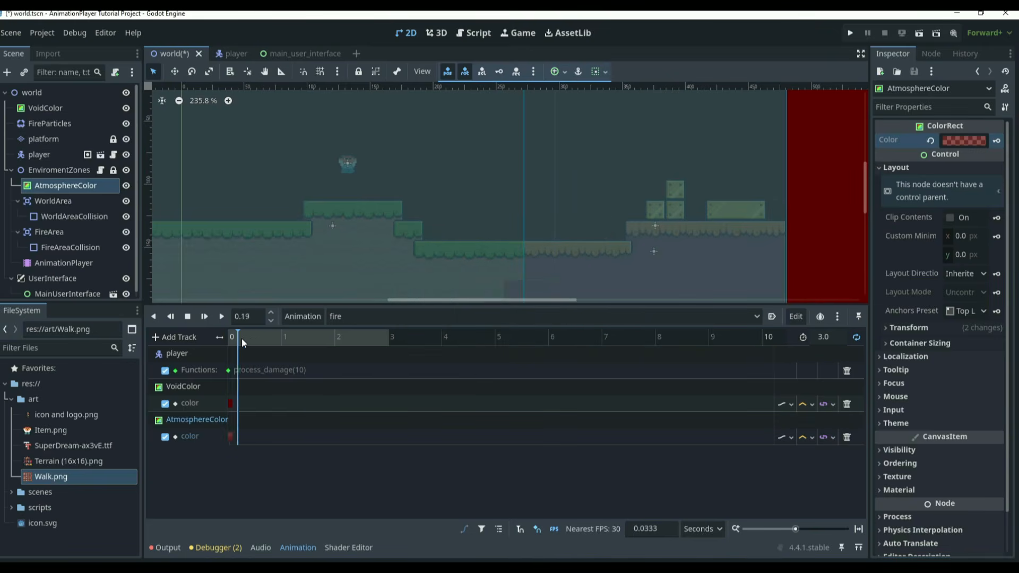
left_click(247, 317)
type("1.5")
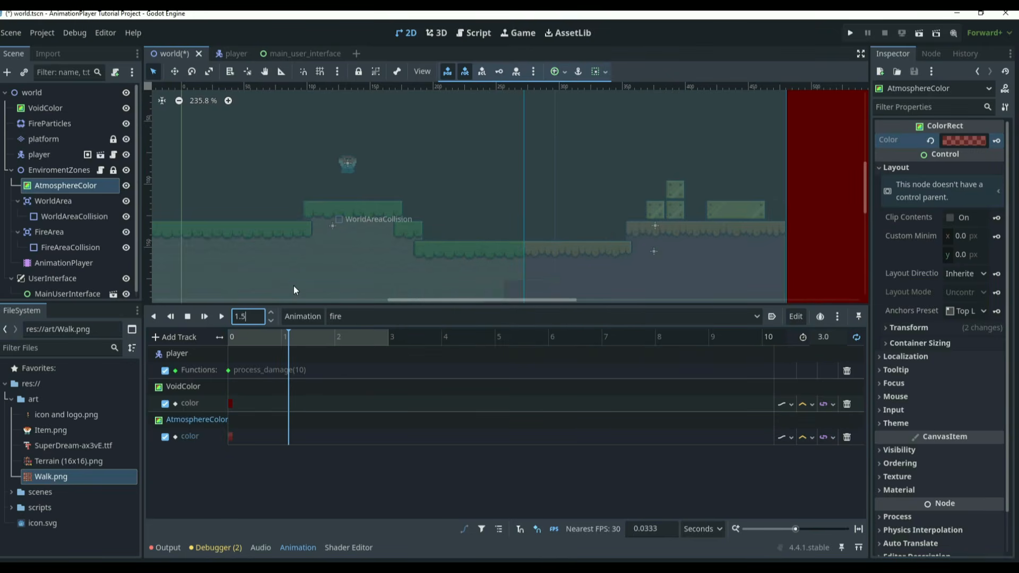
key("Return")
left_click(974, 142)
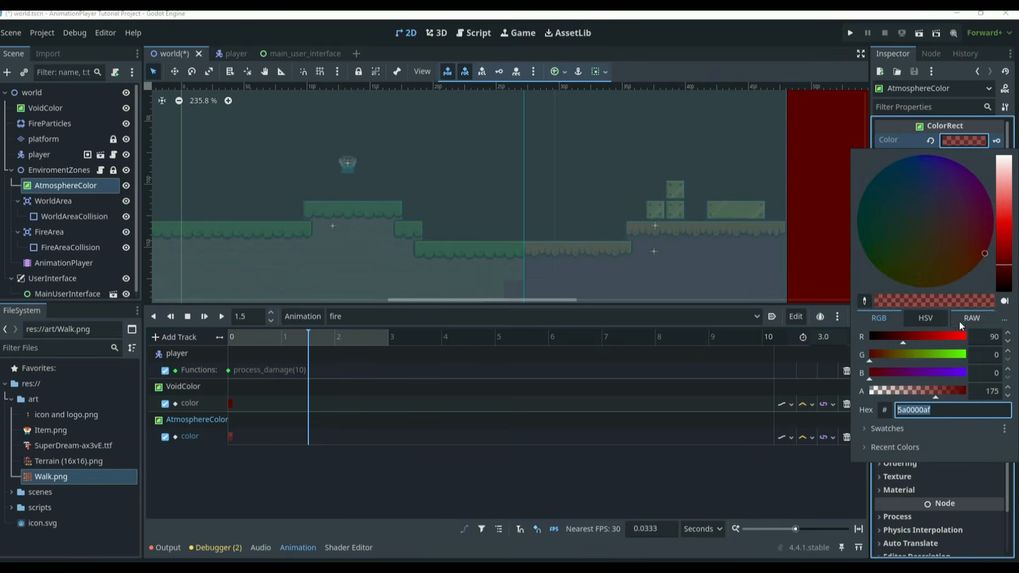
left_click(992, 392)
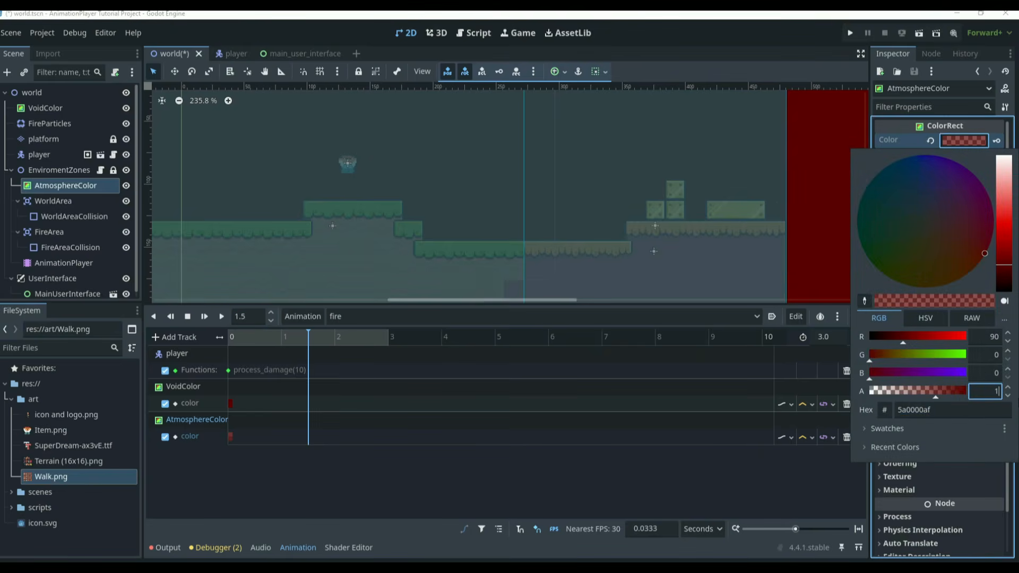
key("Return")
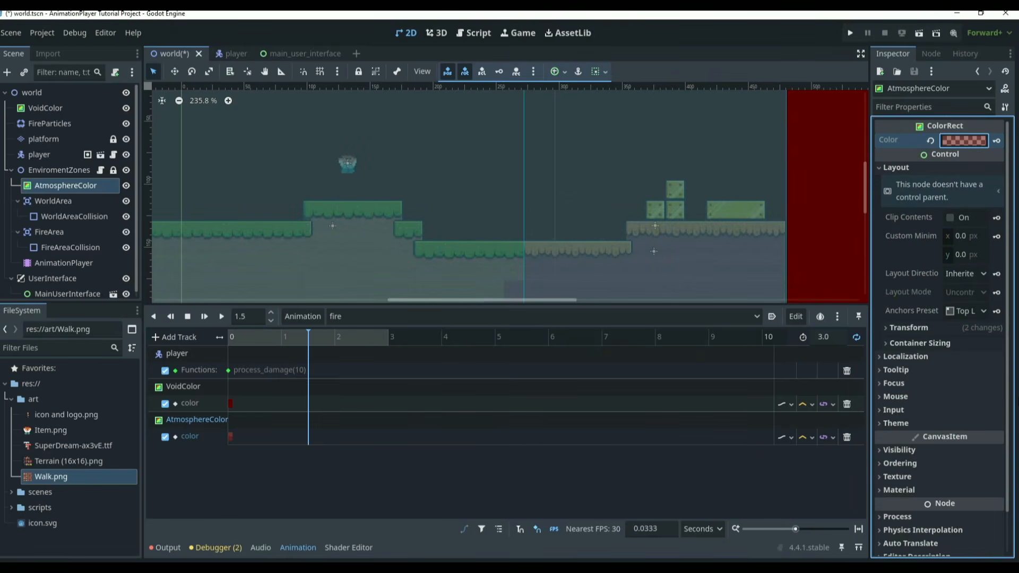
left_click(998, 141)
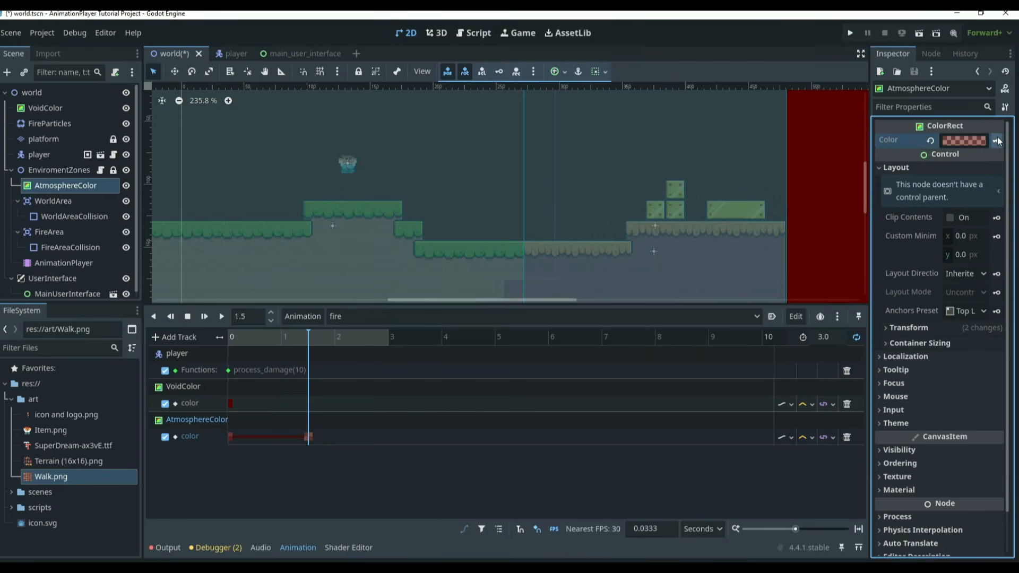
Step: Lower the alpha of AtmosphereColor's color key at 1.5 seconds further, then deselect the key
left_click(308, 436)
left_click(966, 155)
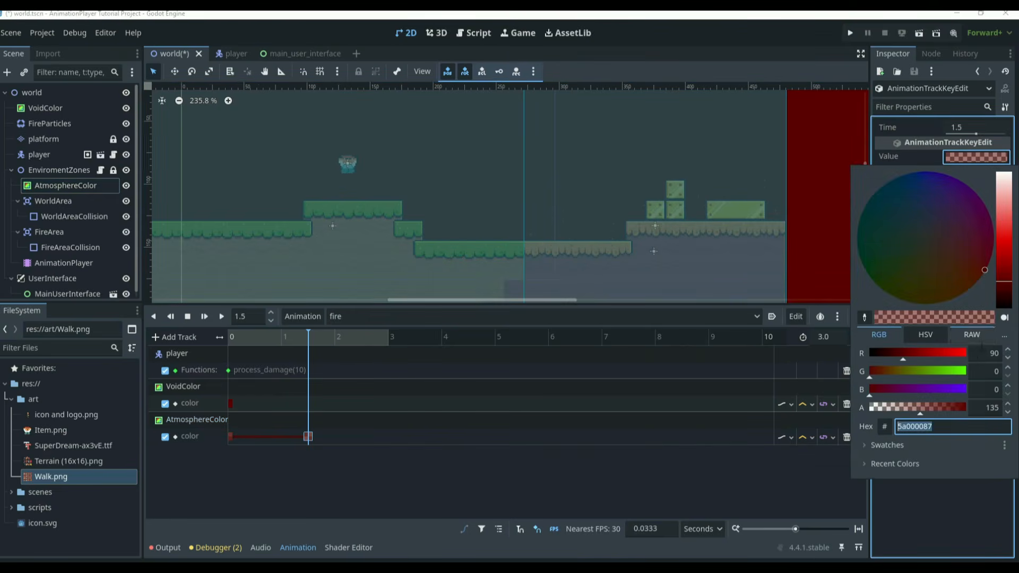
left_click(997, 408)
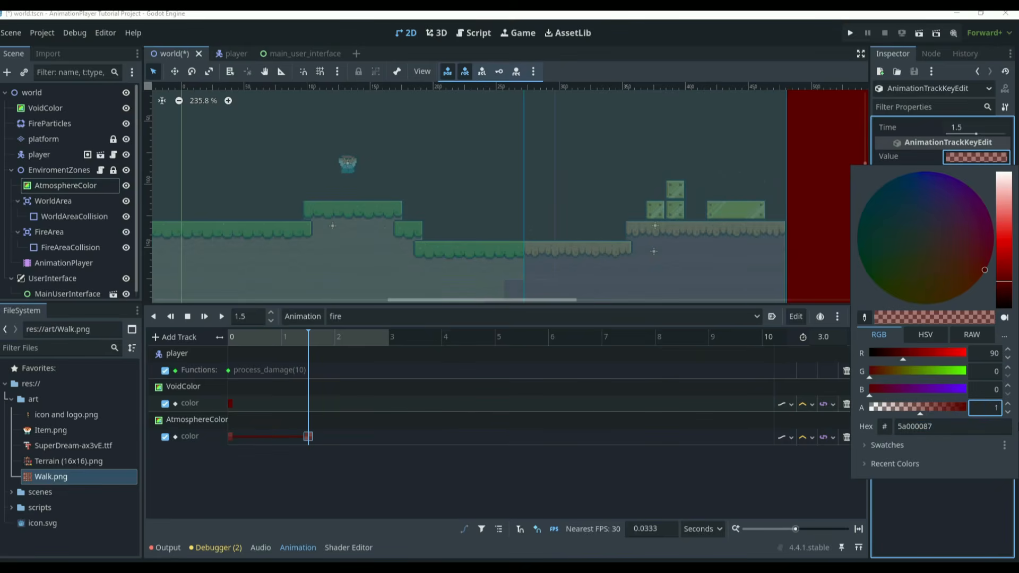
type("1")
key("Return")
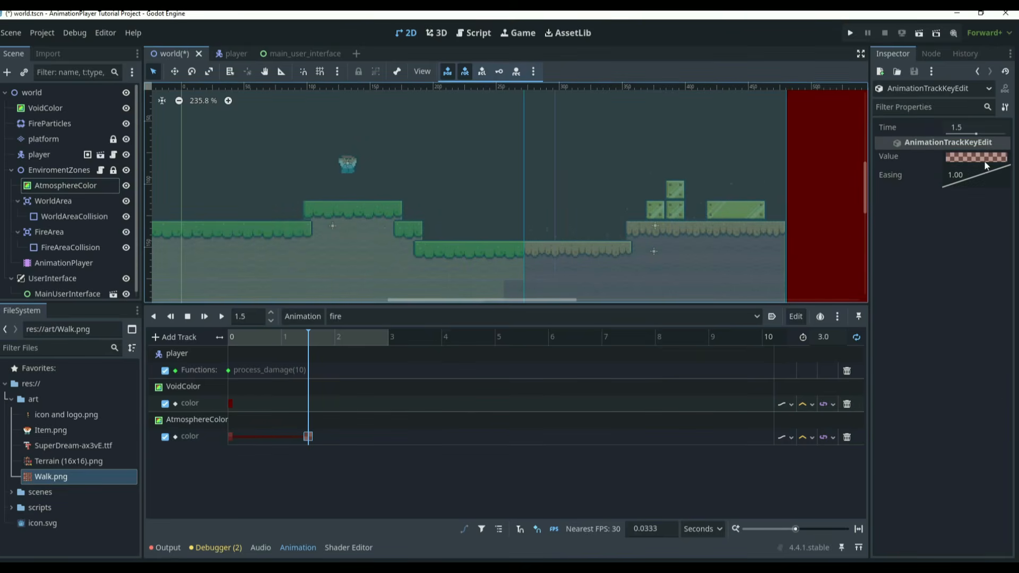
left_click(341, 356)
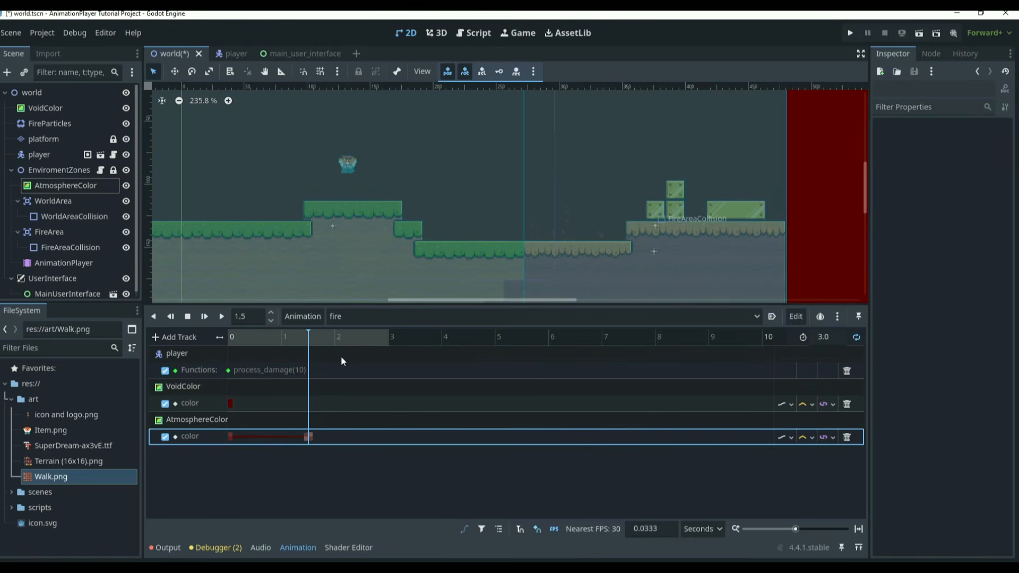
Step: Add a key at 3 seconds to AtmosphereColor's color track and check its color value
left_click_drag(308, 340, 401, 349)
right_click(388, 438)
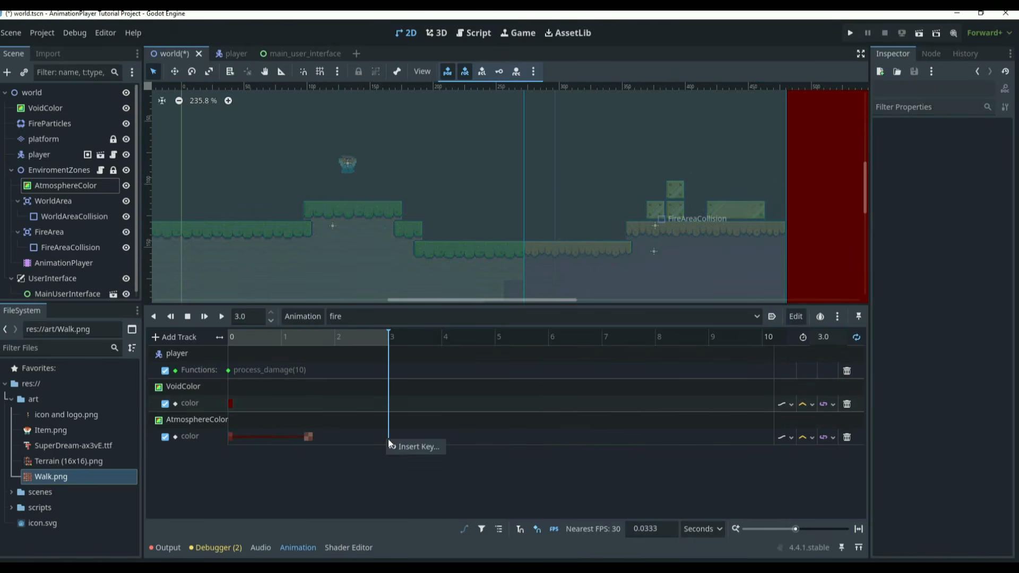
left_click(398, 445)
left_click(389, 437)
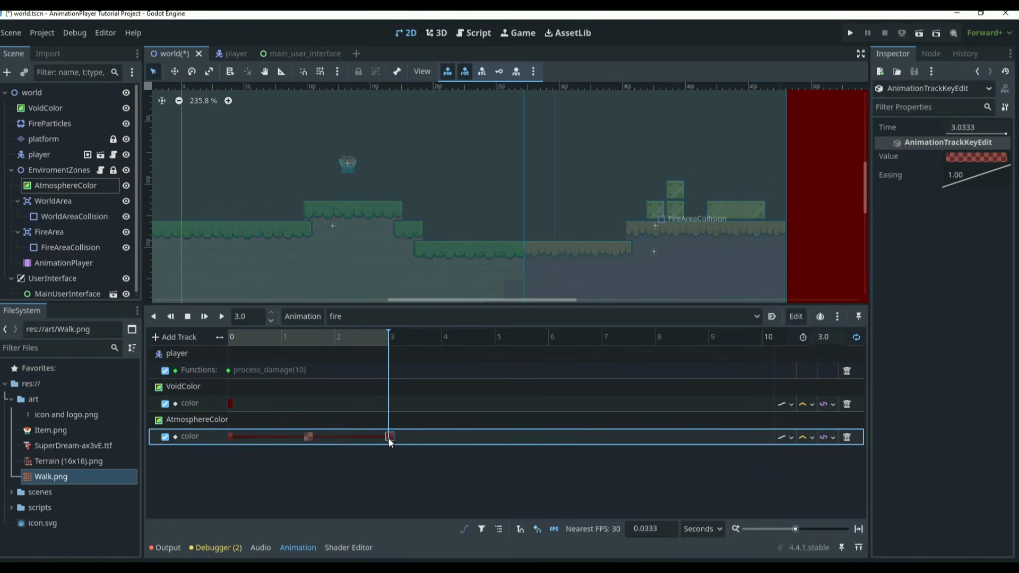
left_click(972, 157)
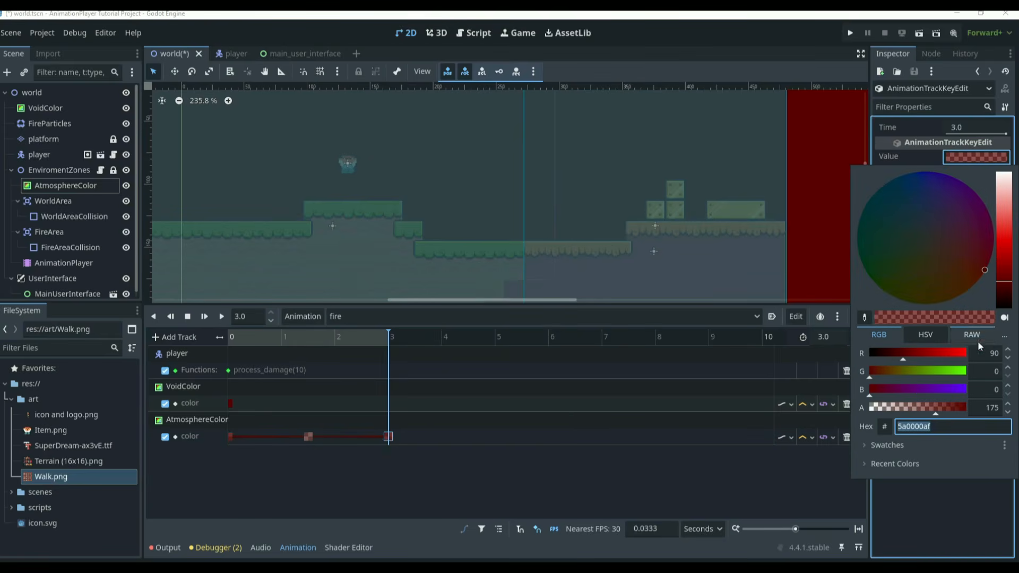
left_click(402, 378)
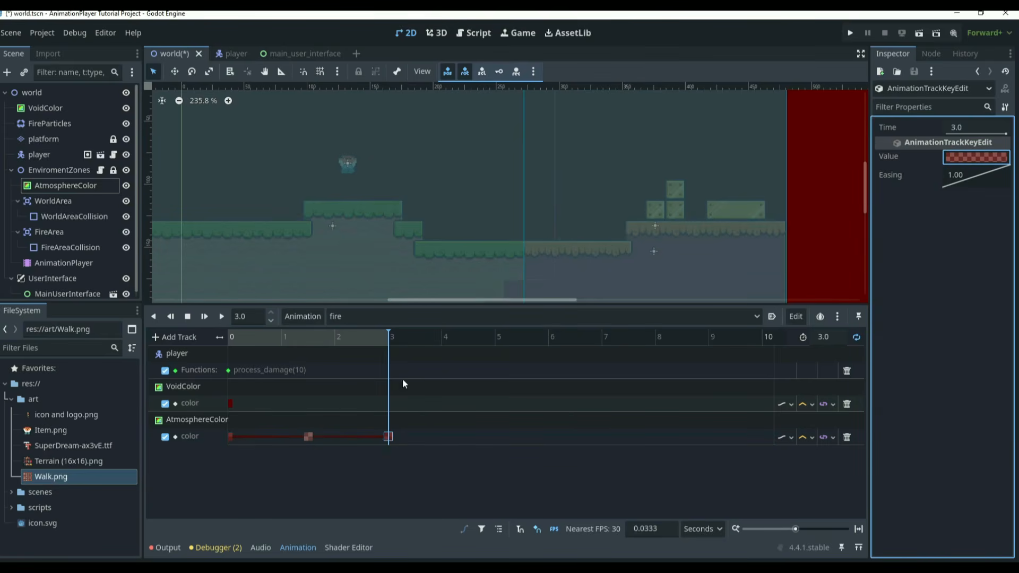
left_click(977, 157)
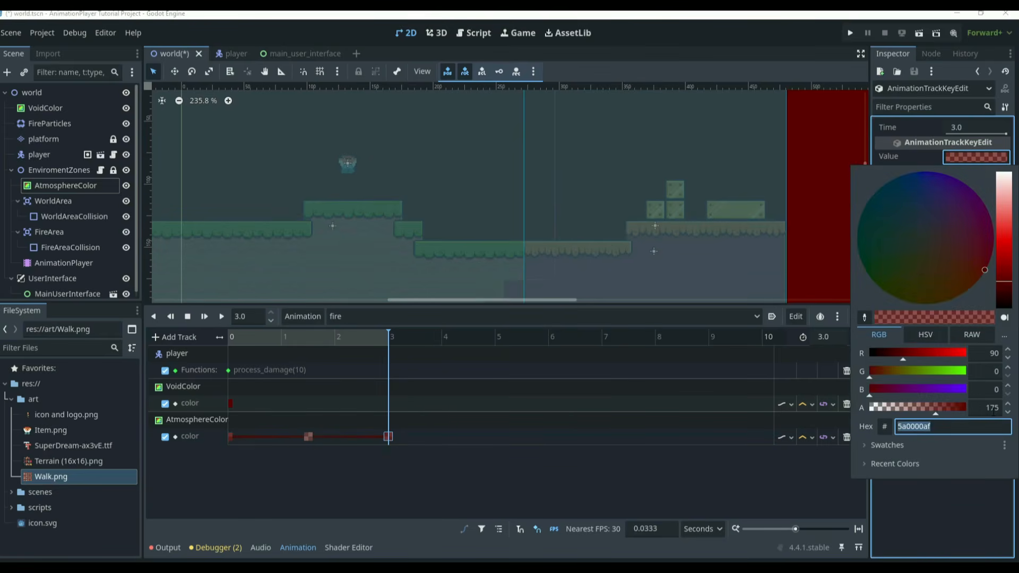
left_click(410, 333)
Step: Play the fire animation from the start and hide WorldAreaCollision and FireAreaCollision in the scene
left_click_drag(390, 339, 189, 323)
left_click(221, 316)
scroll(405, 244, "down", 5)
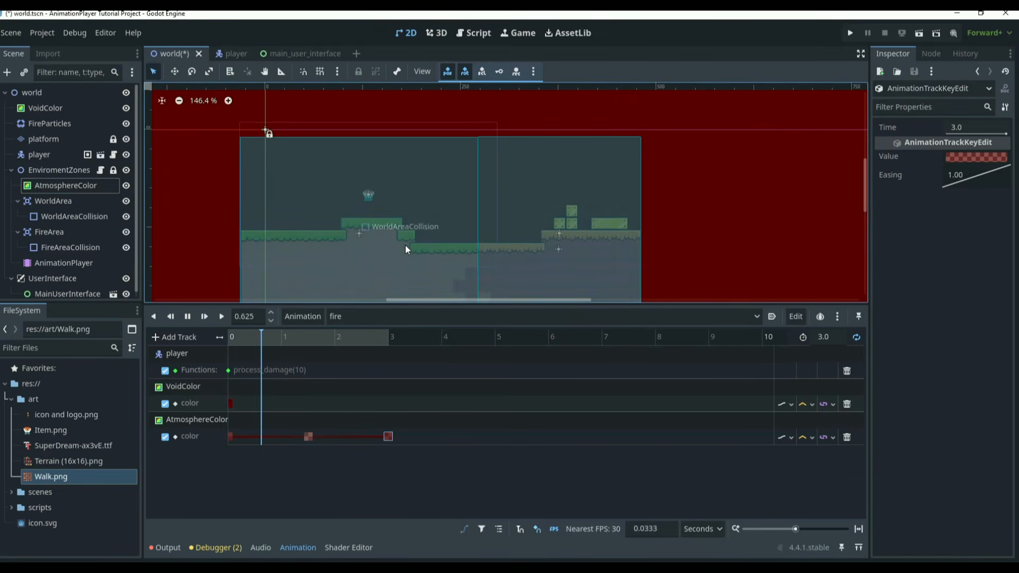
scroll(405, 248, "up", 4)
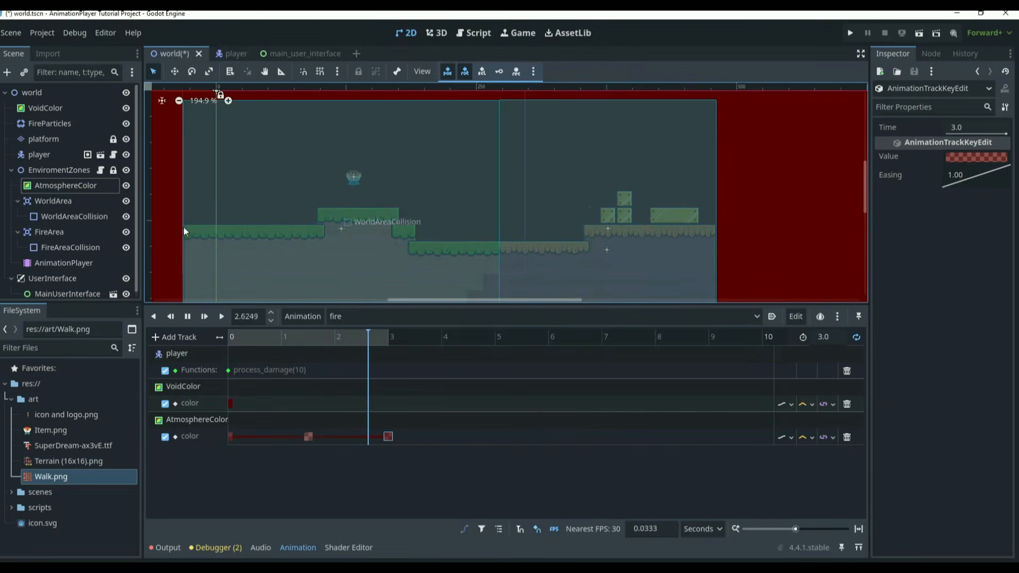
left_click(126, 217)
left_click(126, 248)
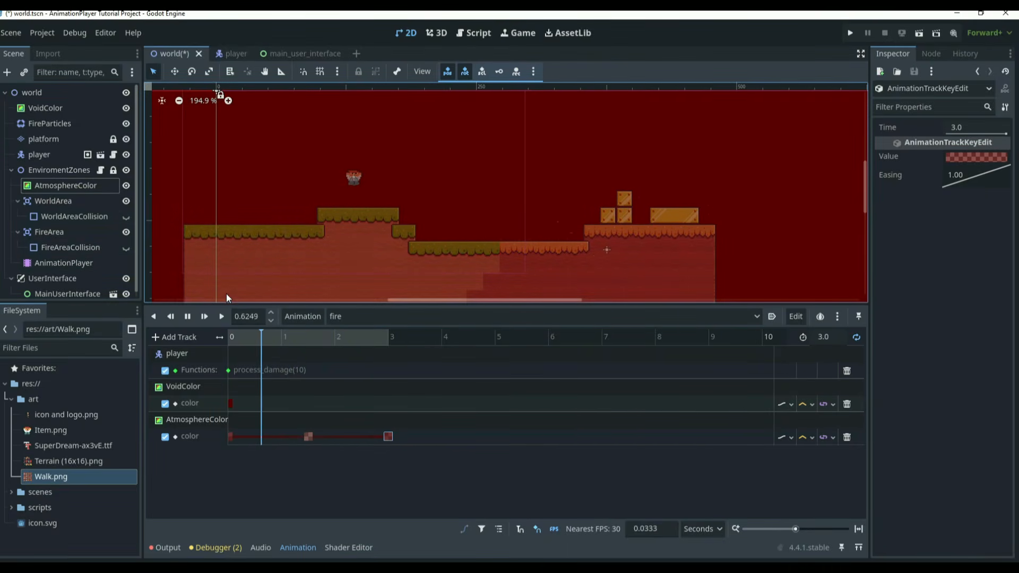
scroll(371, 188, "up", 2)
scroll(367, 181, "up", 2)
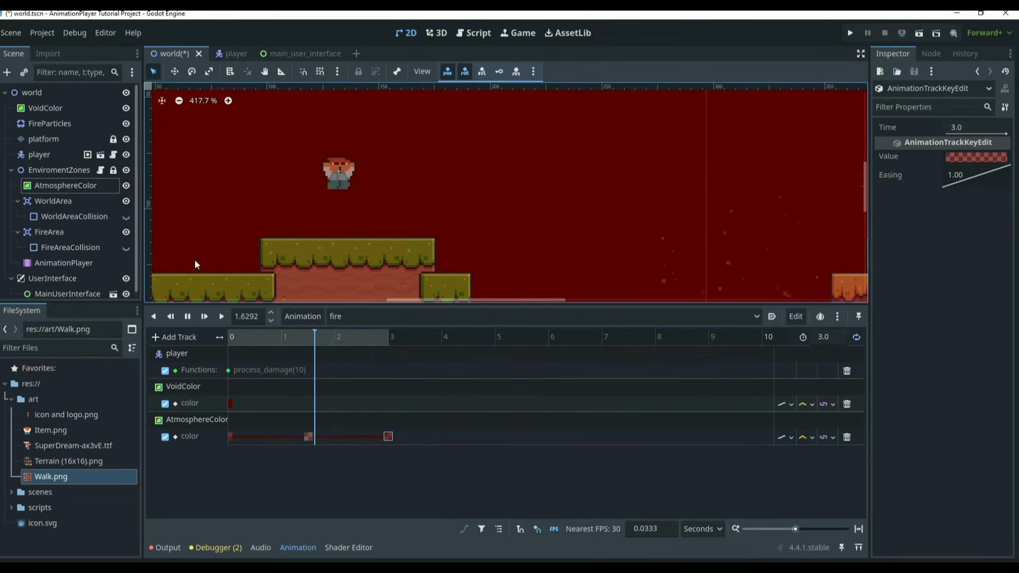
Step: Switch the fire animation's looping to ping-pong and play it to check the effect
left_click(187, 316)
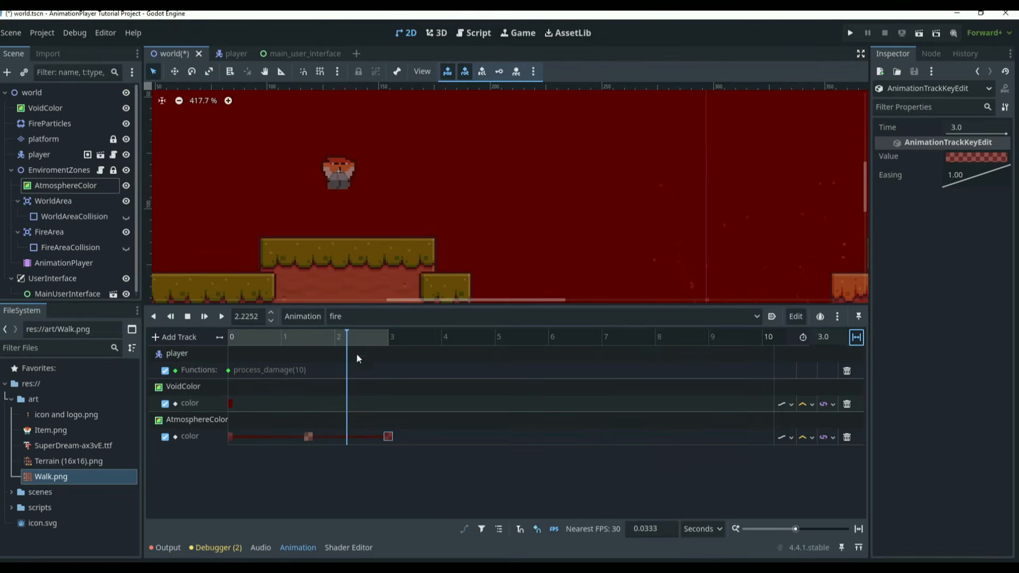
left_click(221, 317)
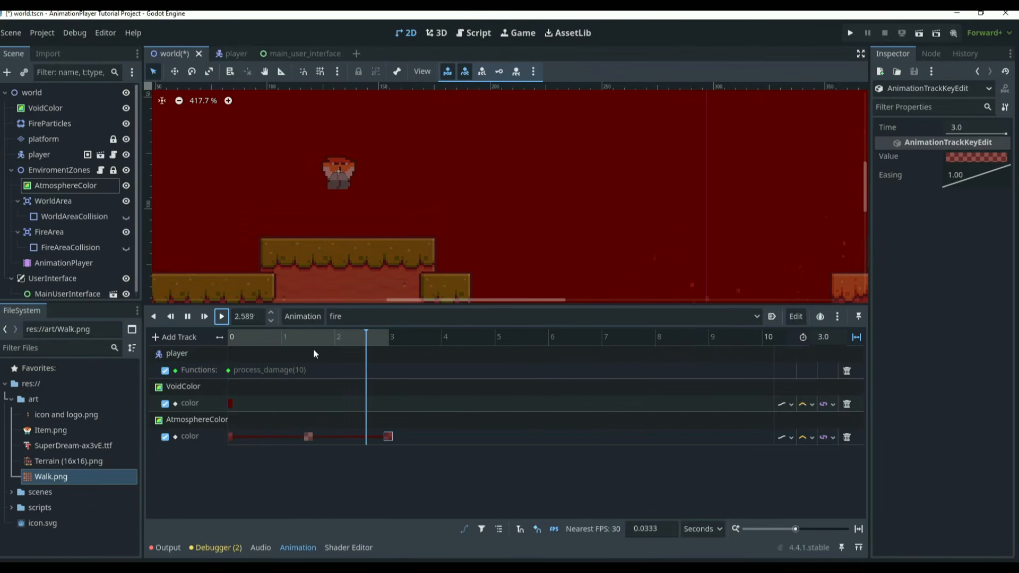
left_click(189, 316)
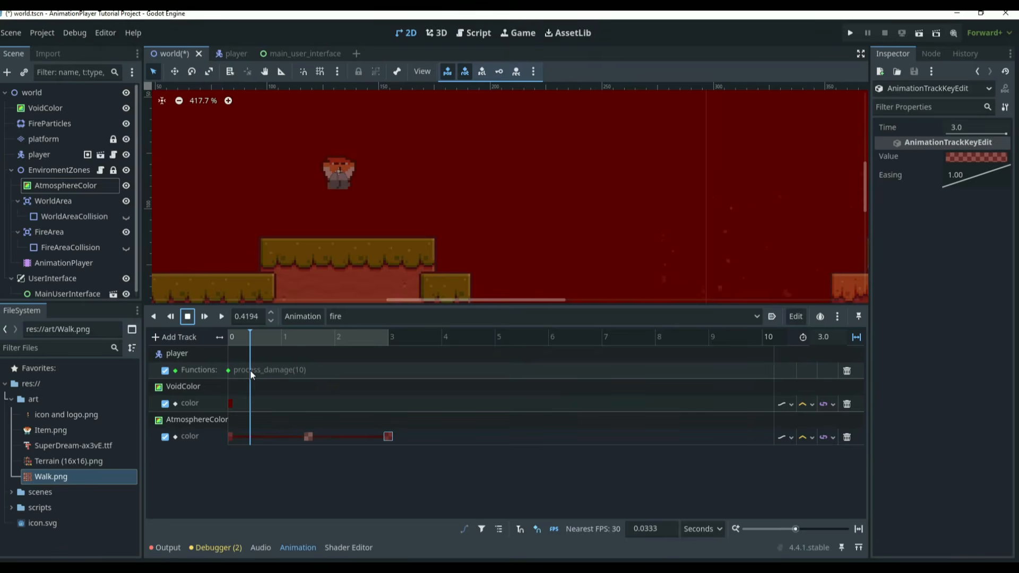
Step: Set the fire animation's length to 1.5 seconds and delete AtmosphereColor's color key at 3 seconds
left_click(234, 438)
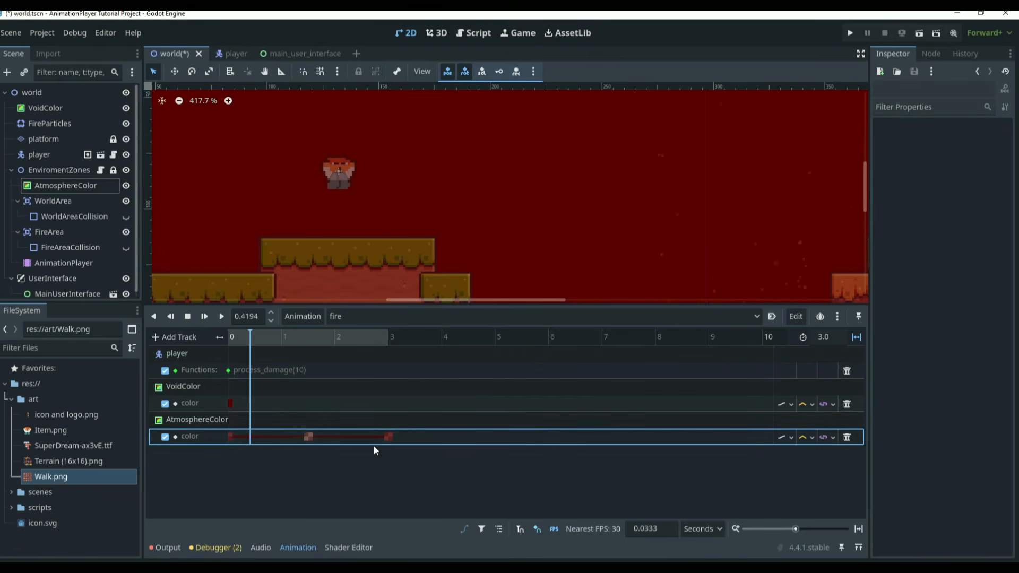
left_click(387, 438)
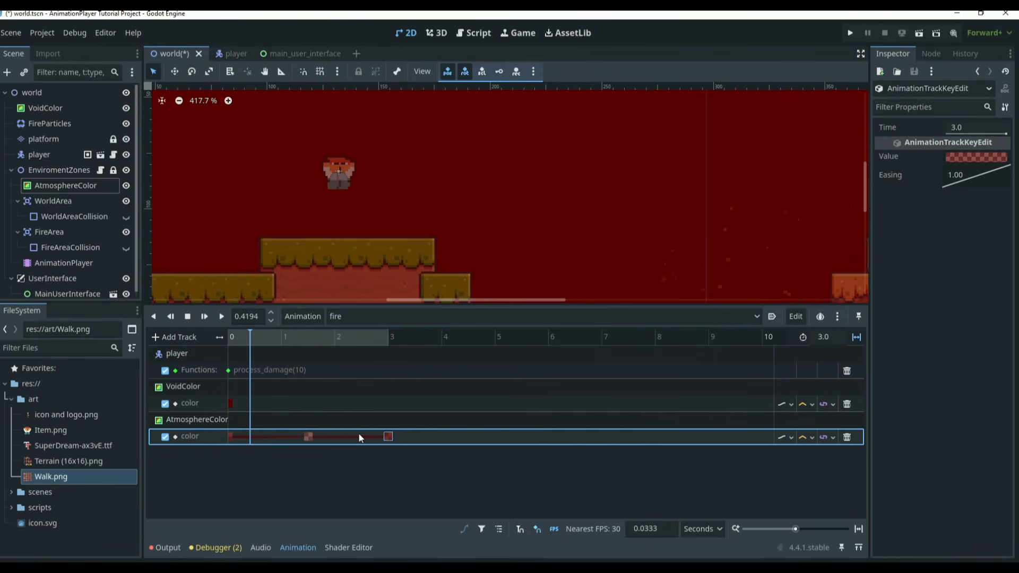
left_click(835, 335)
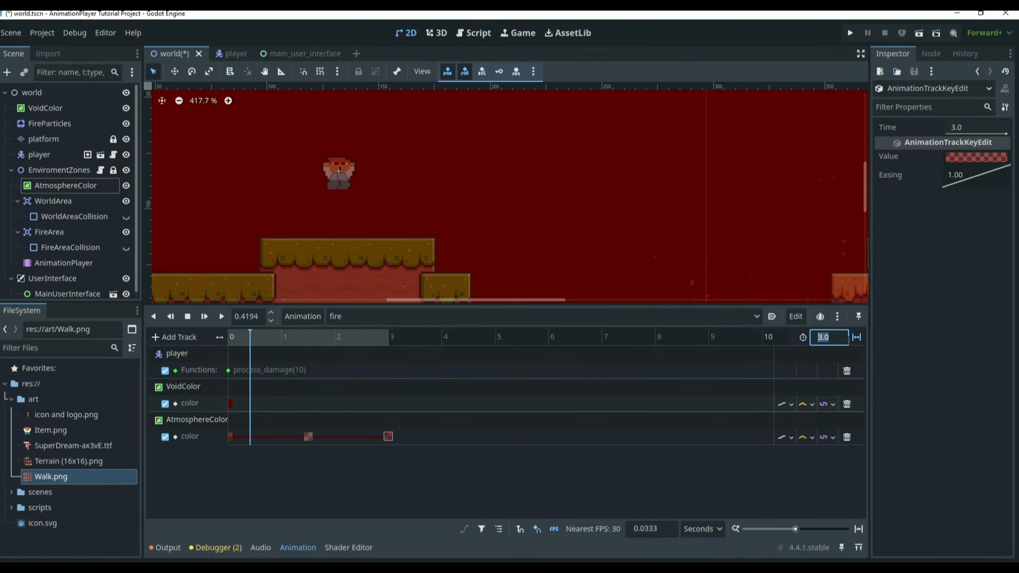
key("Return")
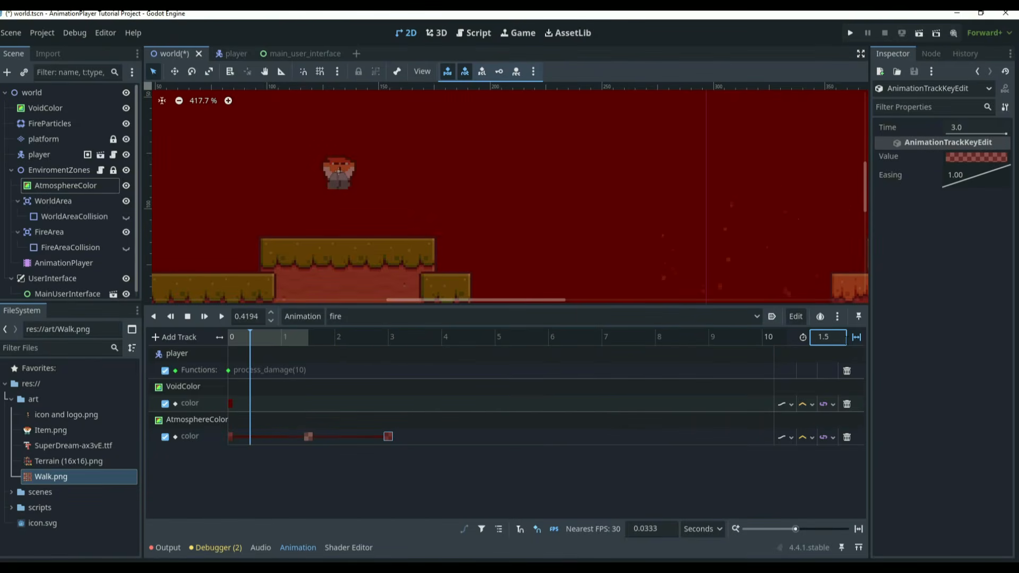
right_click(387, 436)
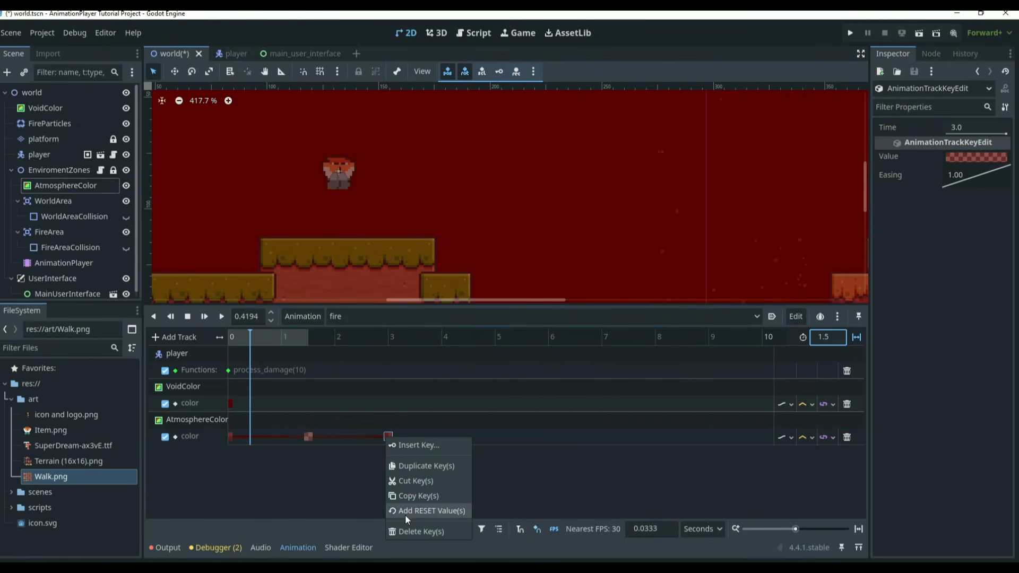
left_click(406, 530)
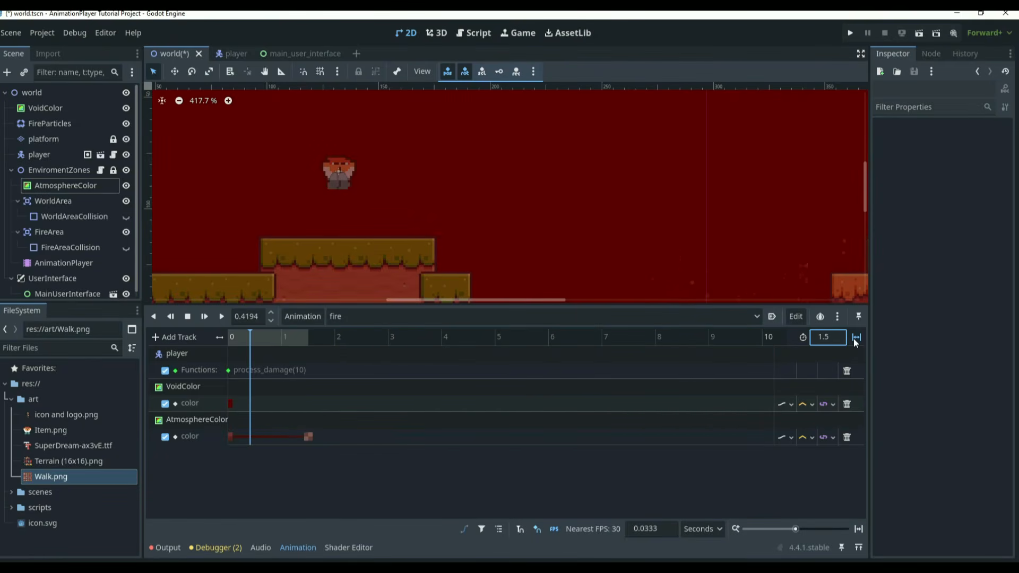
Step: Play the shortened fire animation from 0 seconds to preview it across the whole level
left_click_drag(252, 339, 227, 336)
left_click(221, 318)
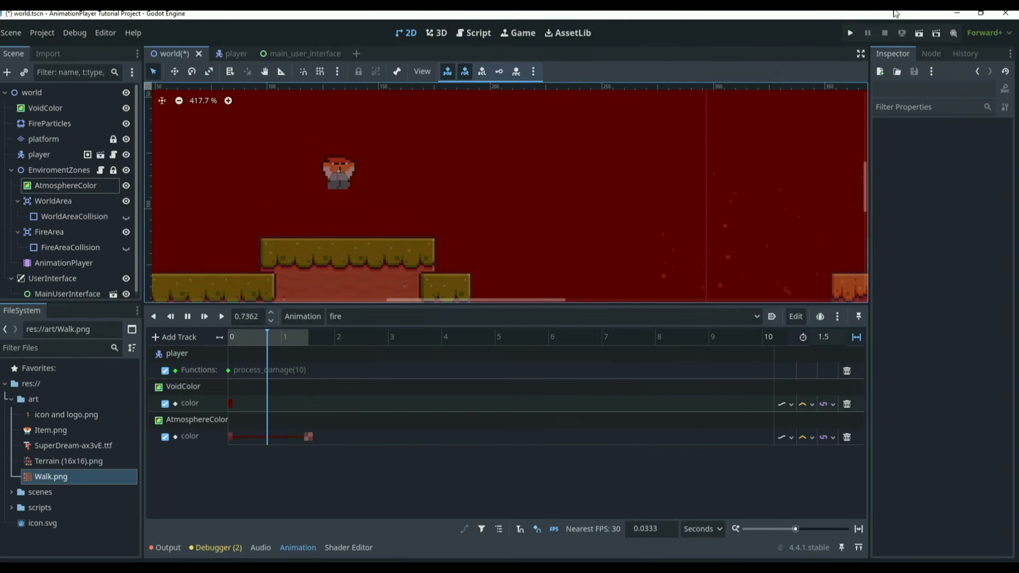
scroll(595, 162, "down", 5)
scroll(607, 189, "up", 1)
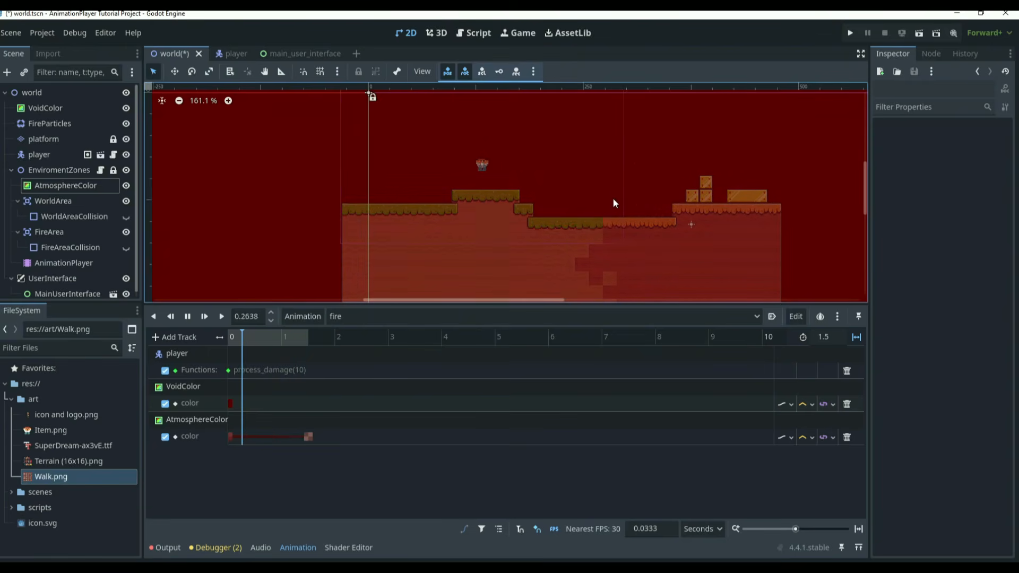
Step: Create a new animation in the AnimationPlayer and rename it world
left_click(303, 316)
left_click(309, 334)
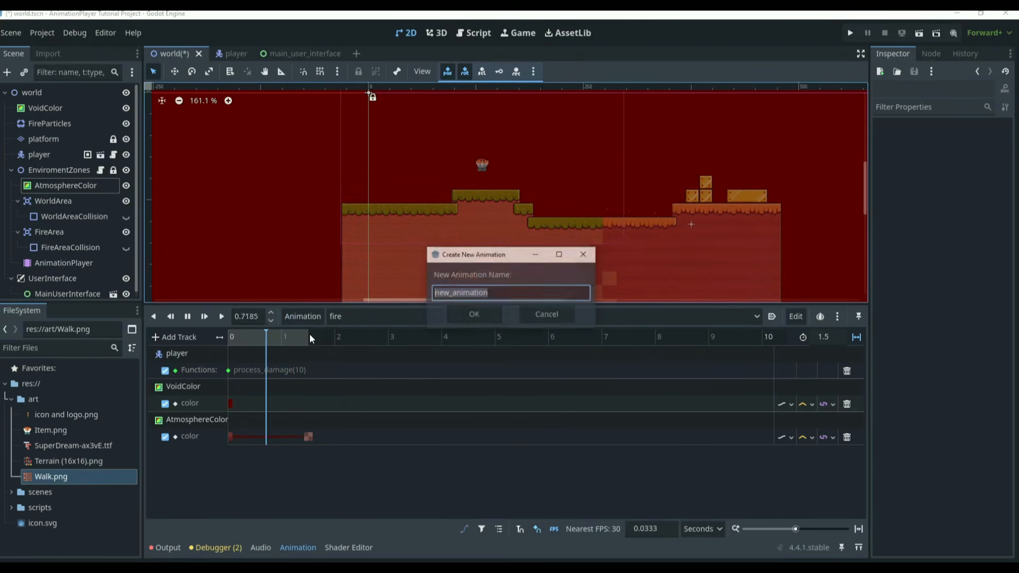
left_click(477, 315)
left_click(416, 315)
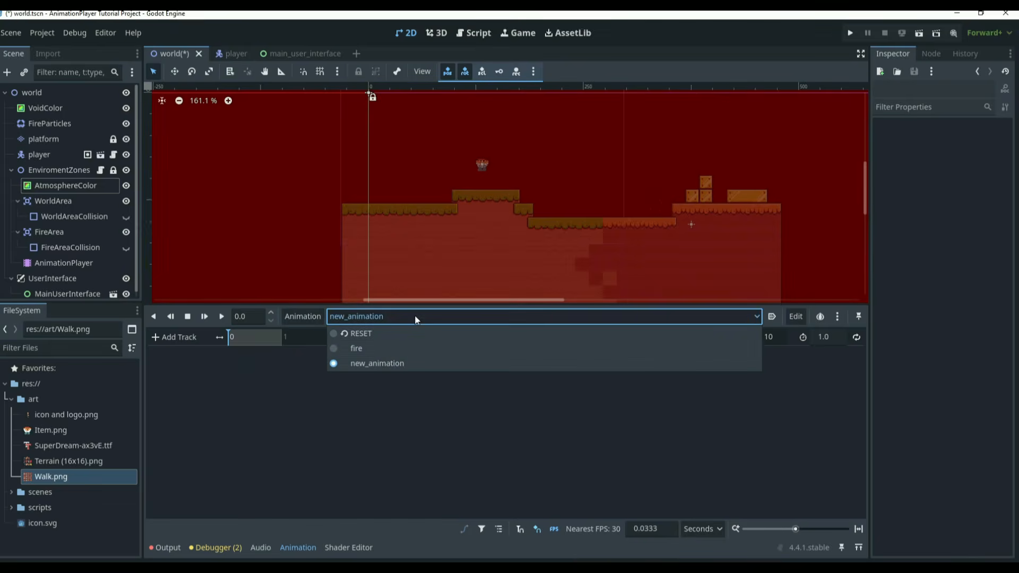
left_click(320, 315)
left_click(319, 315)
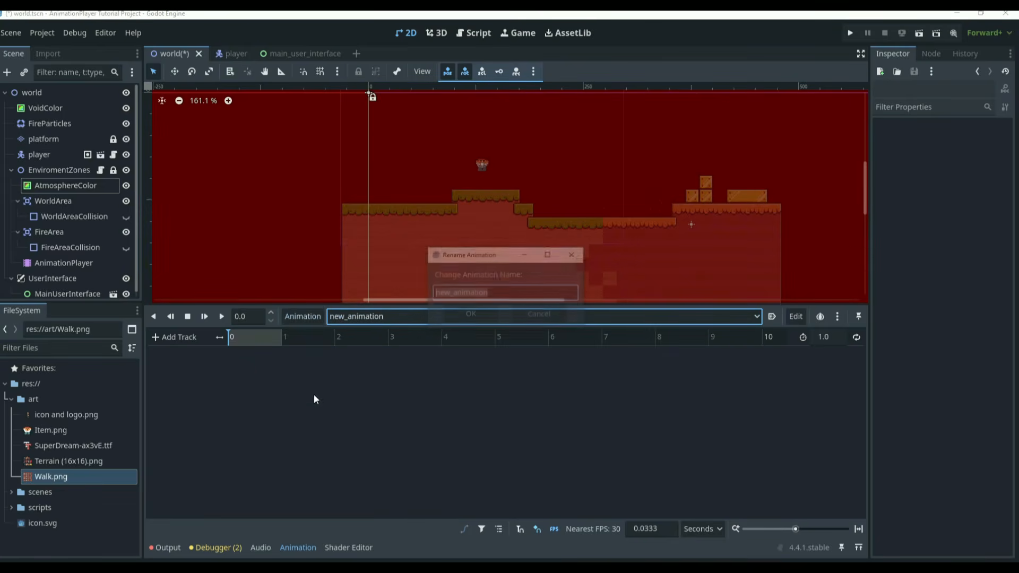
left_click(314, 394)
type("world")
key("Return")
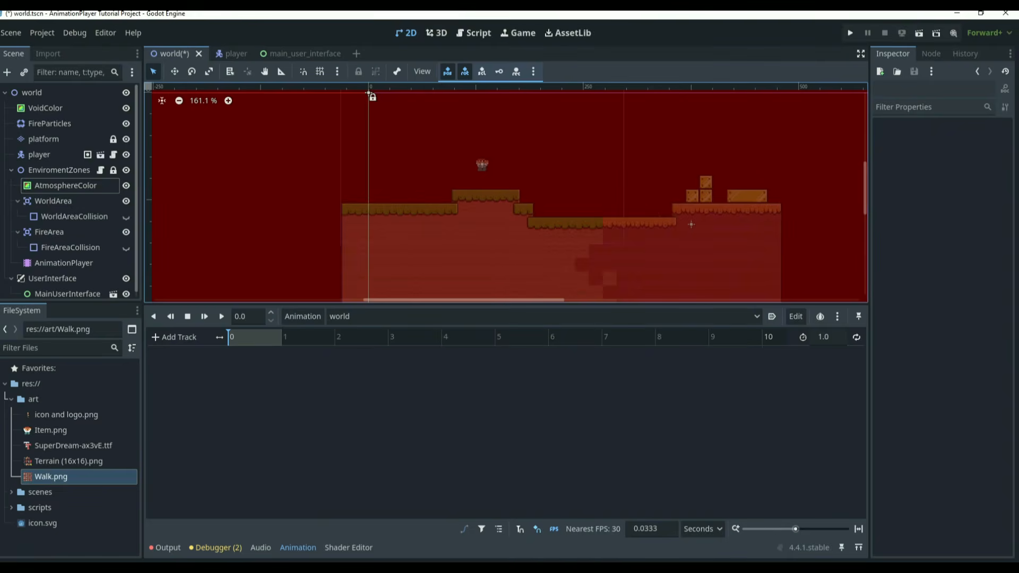
Step: Set VoidColor to light blue and key its color at 0 seconds in the world animation, including a RESET track
left_click(178, 339)
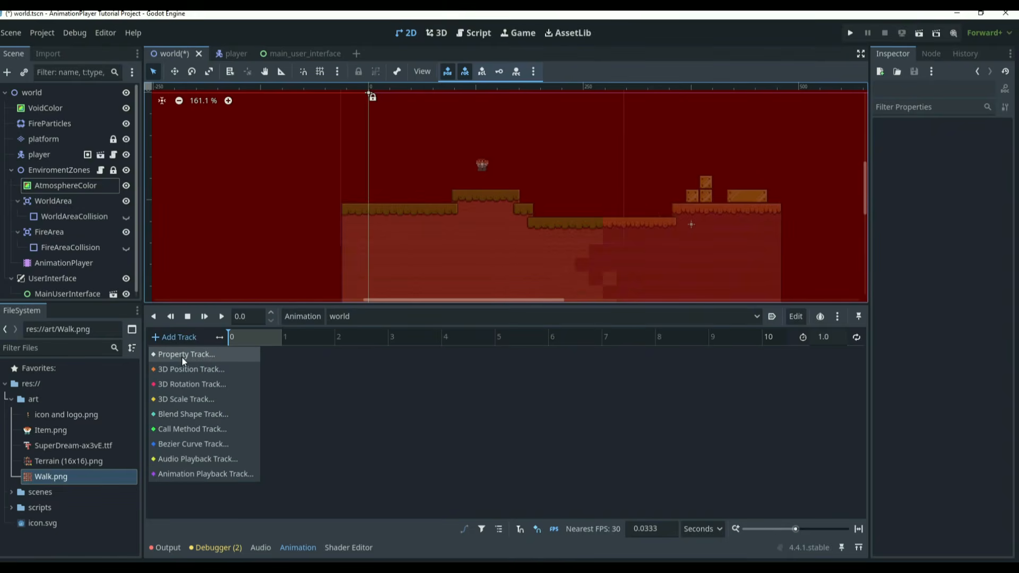
left_click(75, 107)
left_click(962, 139)
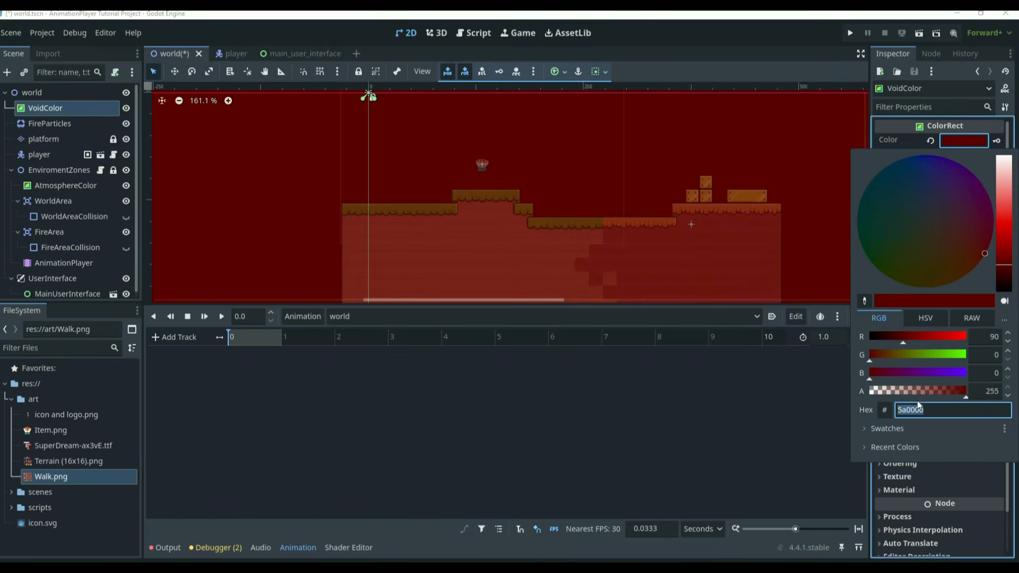
key("Return")
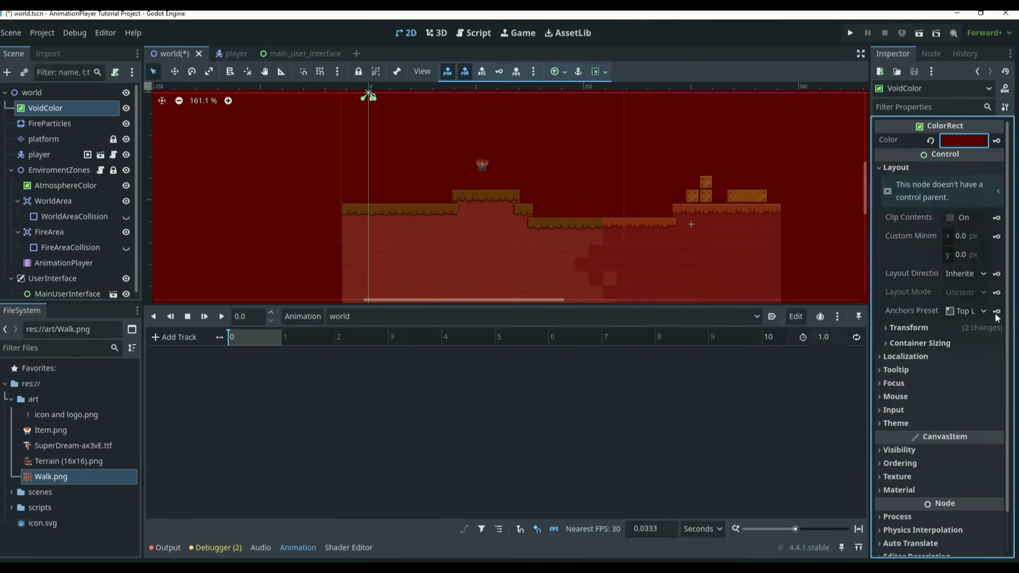
left_click(997, 140)
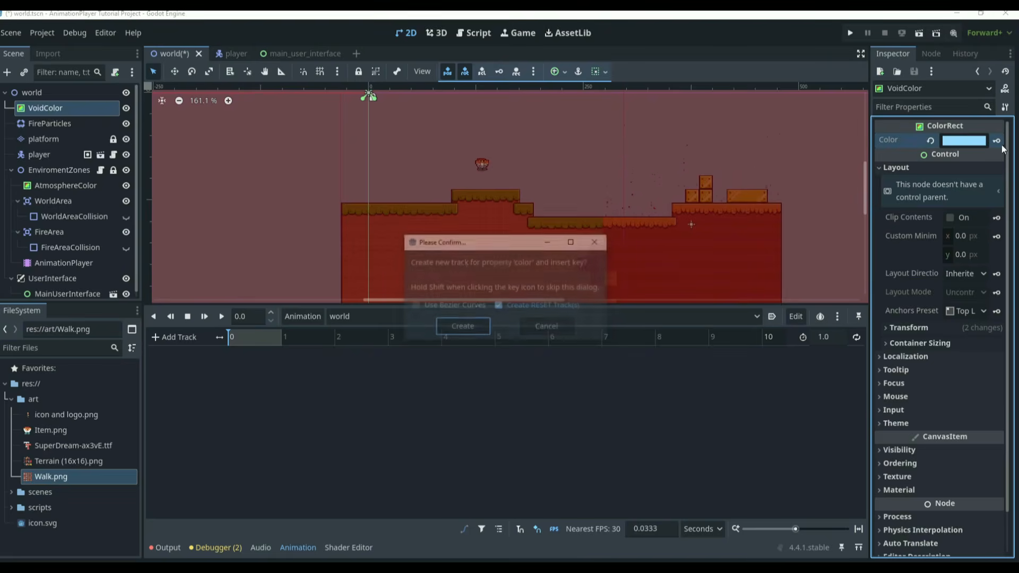
left_click(465, 330)
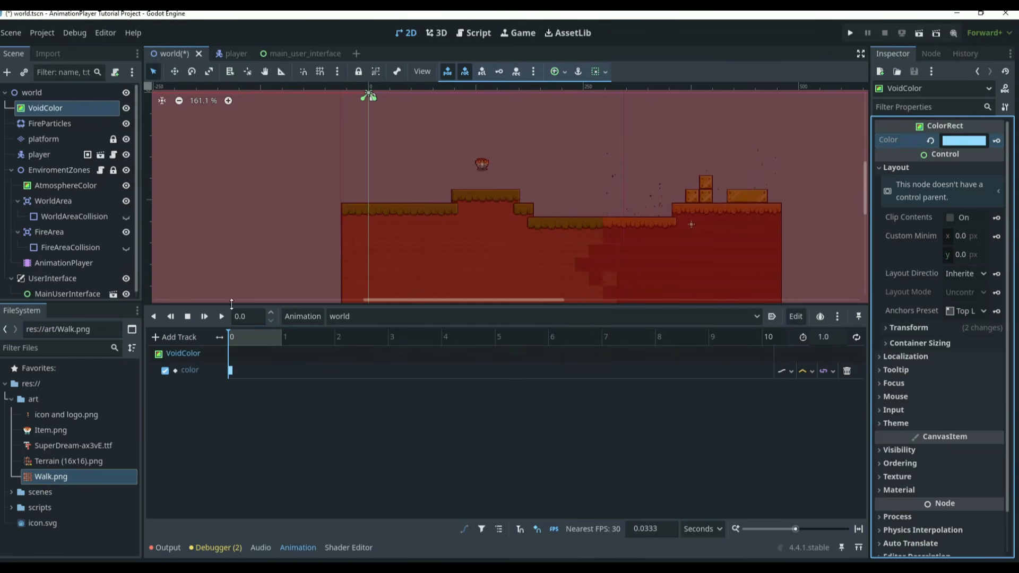
Step: Set the alpha of AtmosphereColor's color to 0 and key it in a new color track at 0 seconds
left_click(63, 185)
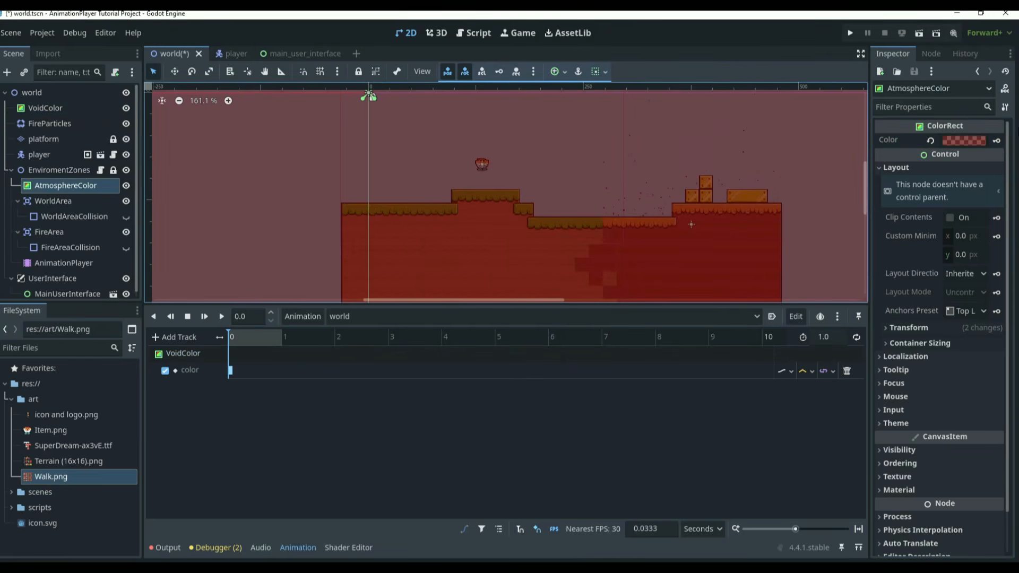
left_click(949, 141)
left_click(944, 139)
left_click(920, 410)
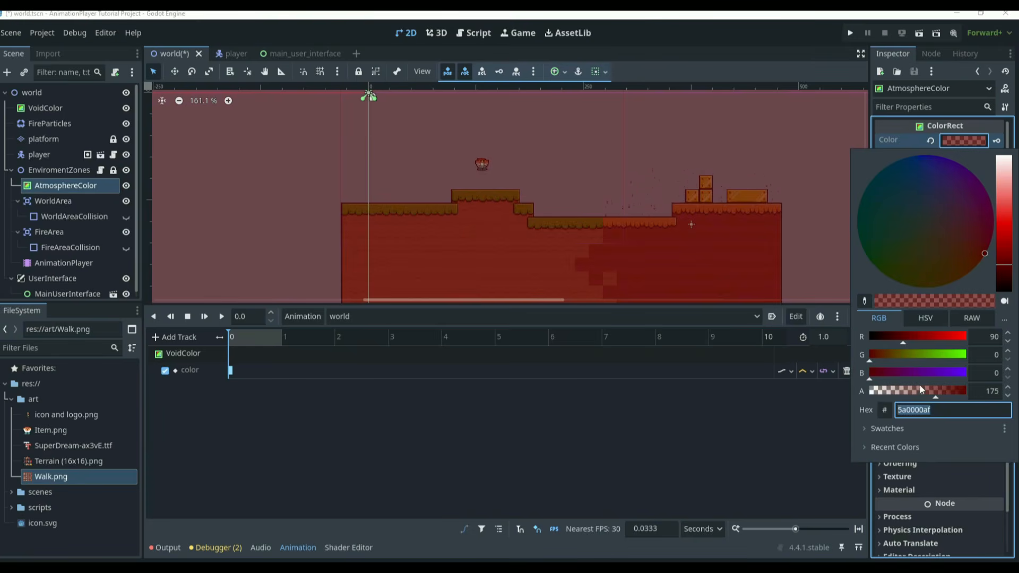
left_click_drag(914, 389, 789, 361)
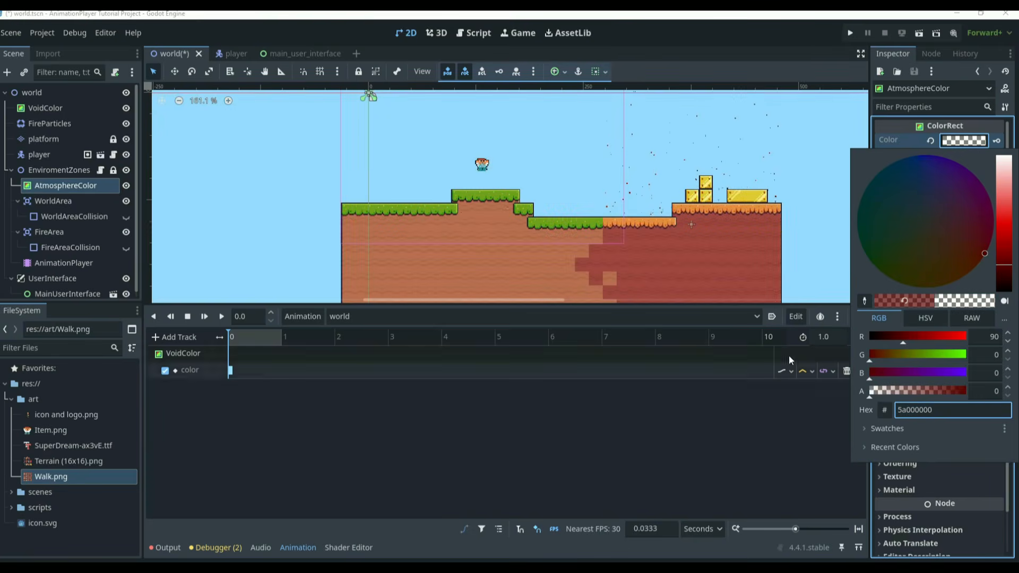
left_click(997, 140)
left_click(472, 324)
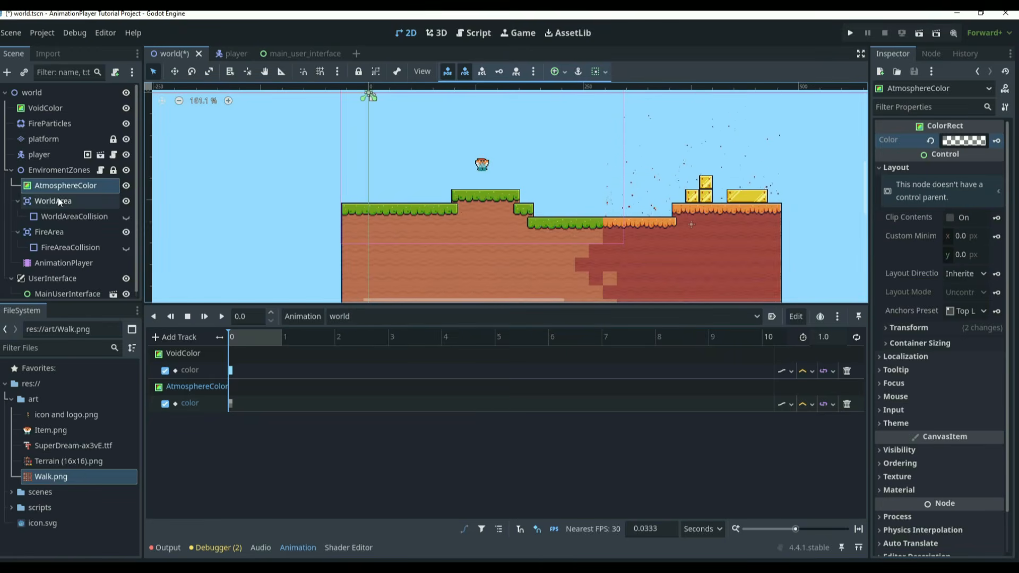
Step: Set the AnimationPlayer's current animation to fire
left_click(60, 262)
left_click(966, 141)
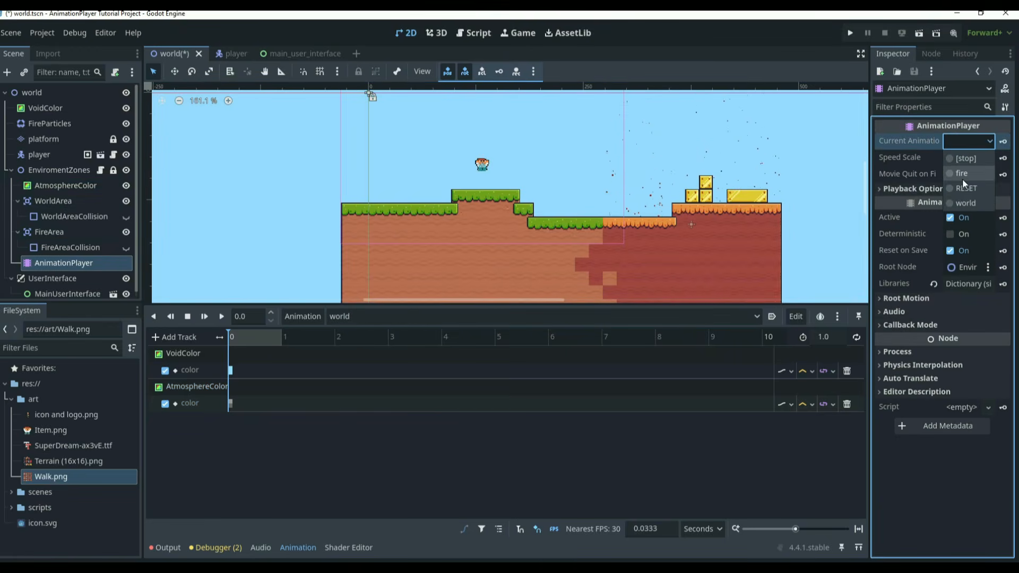
left_click(963, 174)
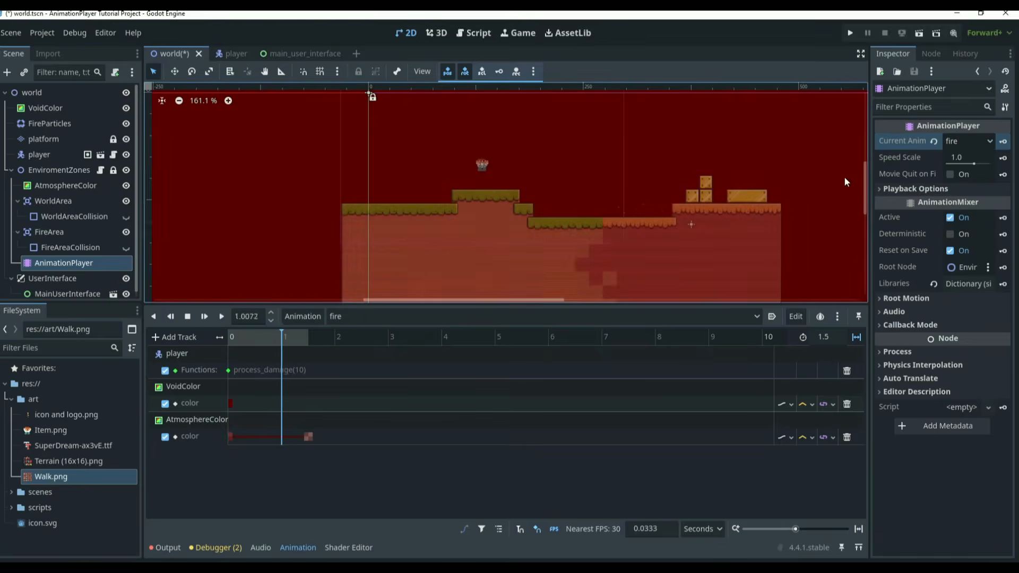
Step: Turn on looping for the world animation, then set the AnimationPlayer's current animation back to fire
scroll(845, 176, "up", 4)
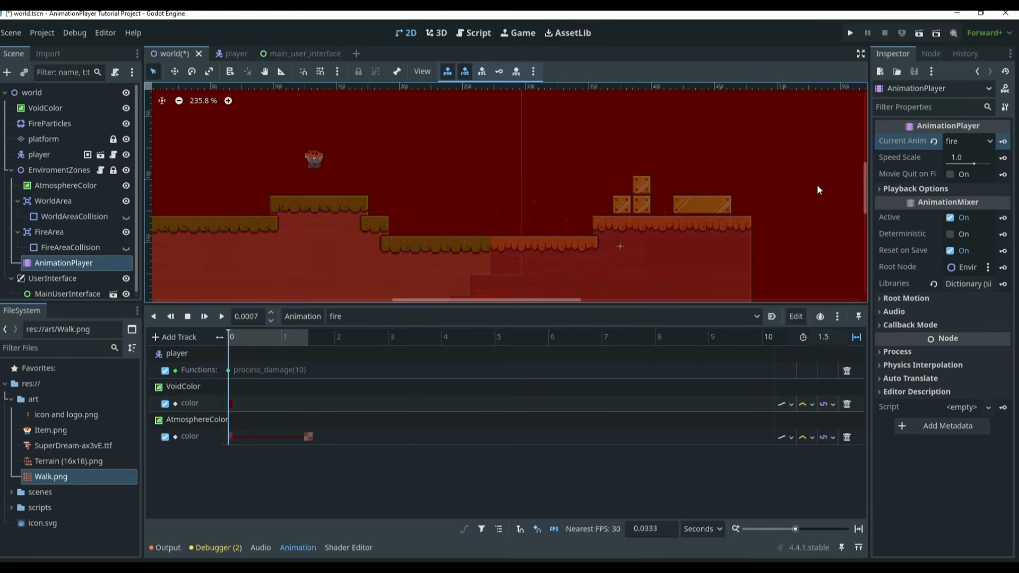
left_click(966, 142)
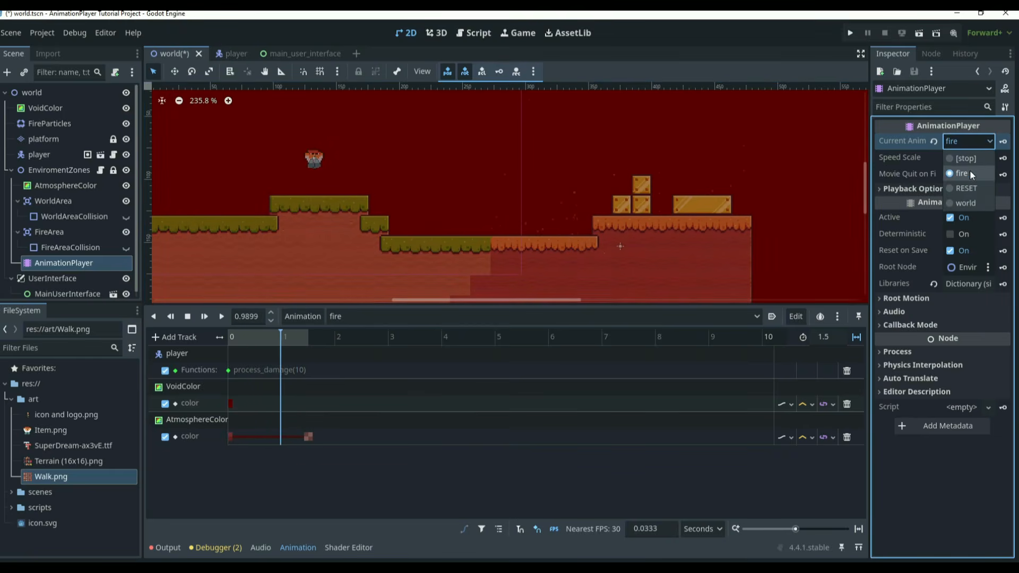
left_click(966, 203)
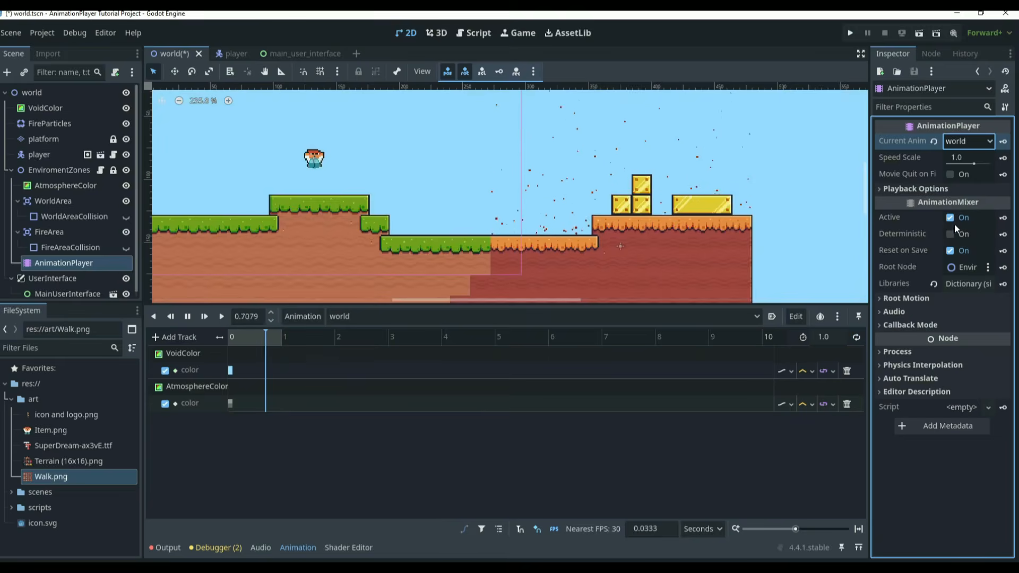
left_click(857, 338)
left_click(969, 142)
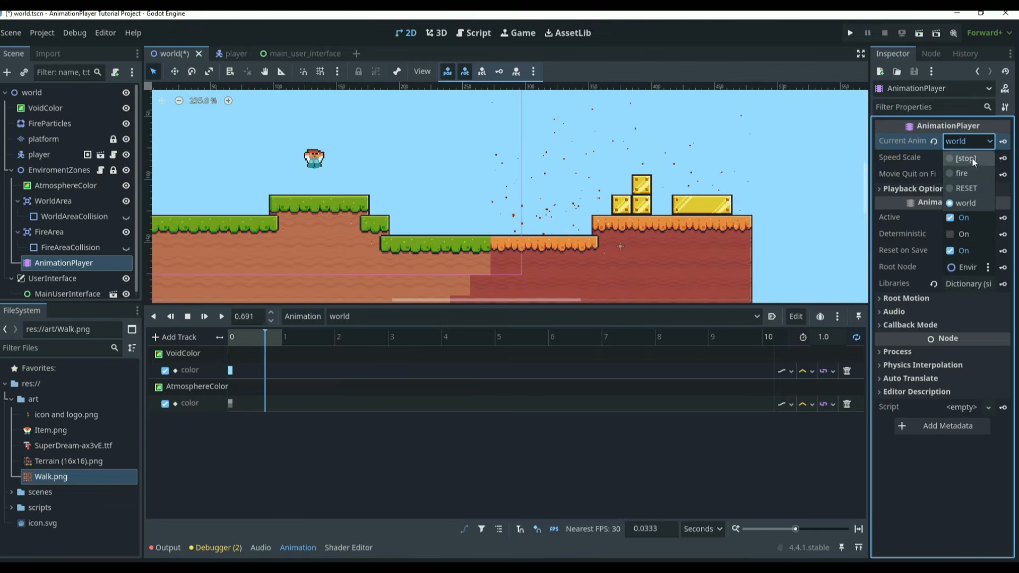
left_click(974, 173)
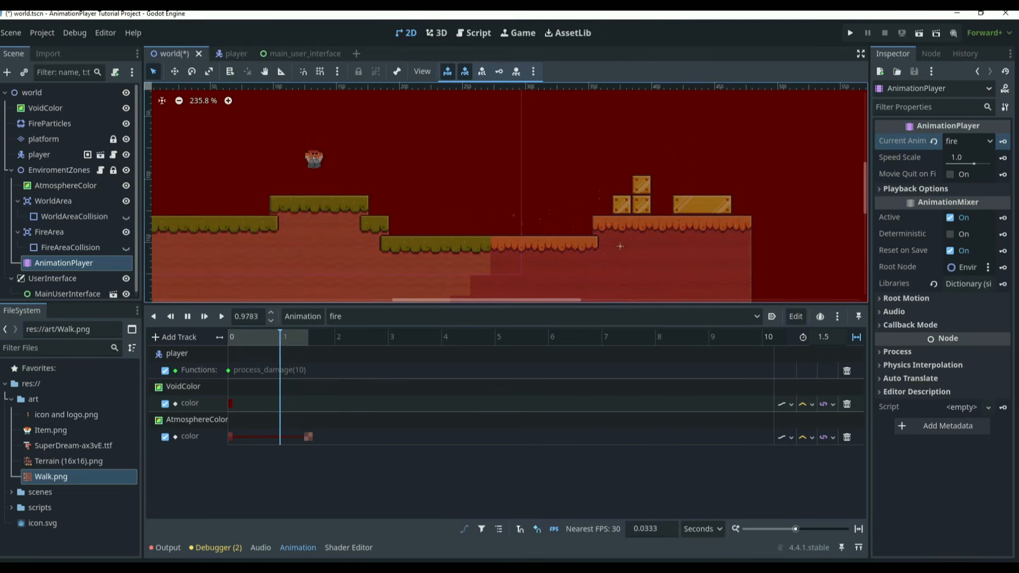
left_click(114, 170)
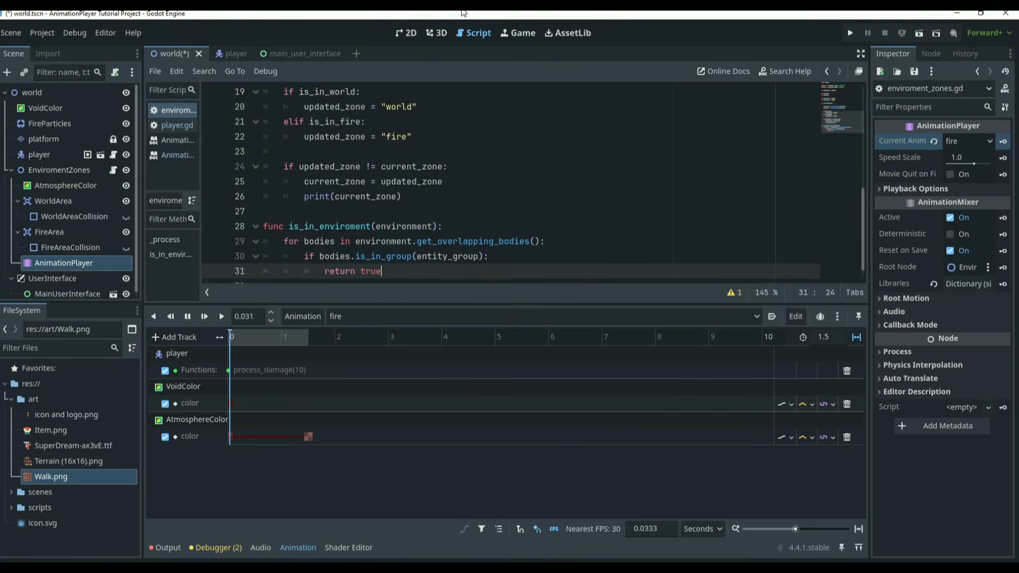
scroll(363, 97, "up", 6)
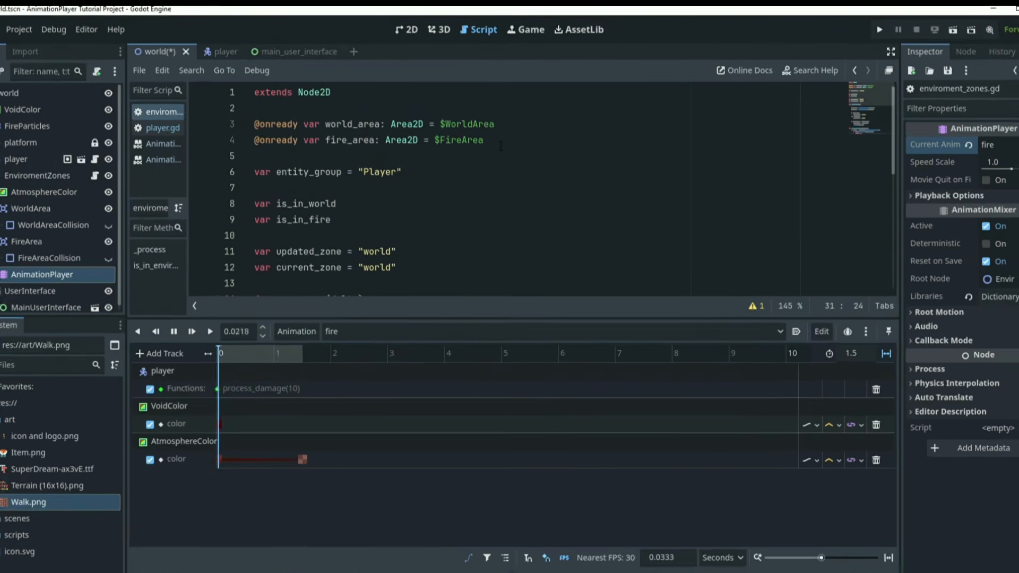
left_click(500, 143)
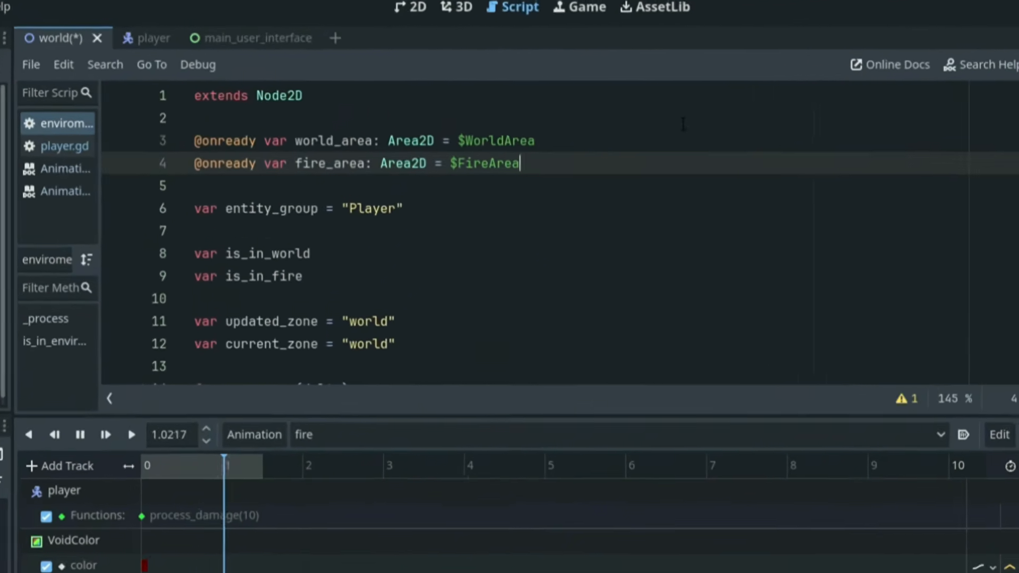
key("Return")
type("@")
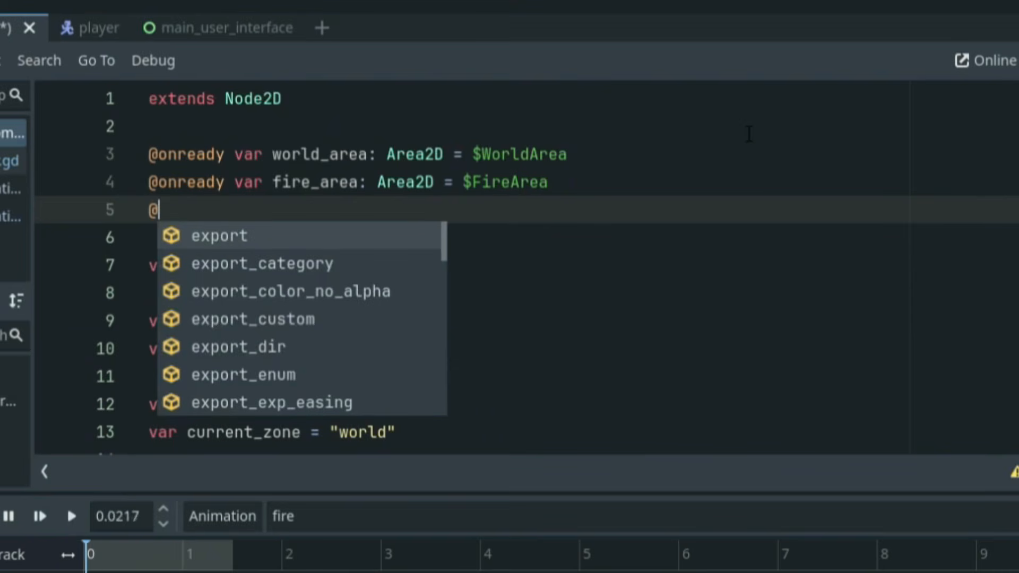
type("on")
key("Return")
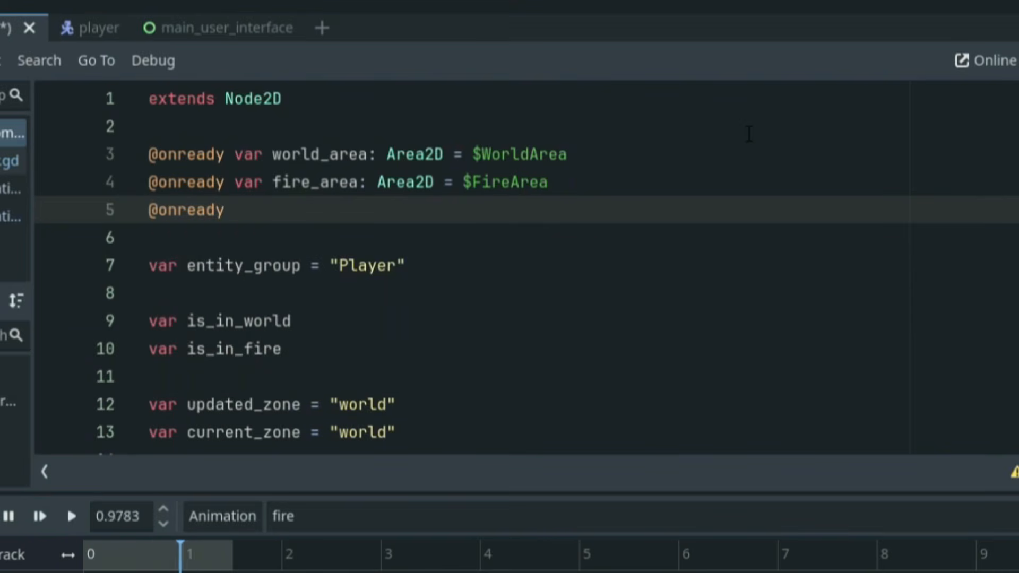
type("ar")
key("BackSpace")
key("BackSpace")
key("BackSpace")
type("var ai")
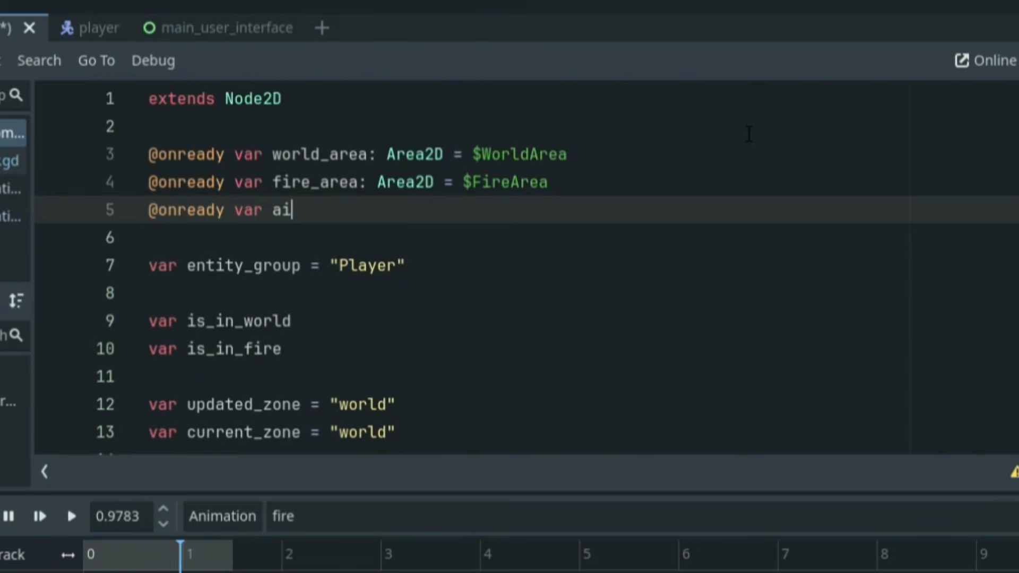
key("BackSpace")
type("nimaa")
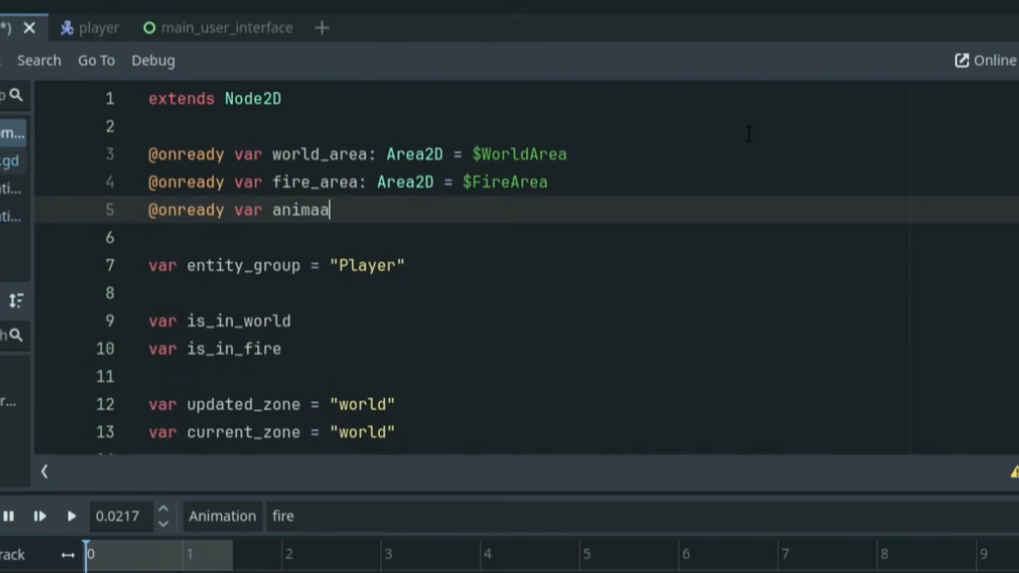
type("tion")
key("BackSpace")
key("BackSpace")
key("BackSpace")
key("BackSpace")
key("BackSpace")
type("tion")
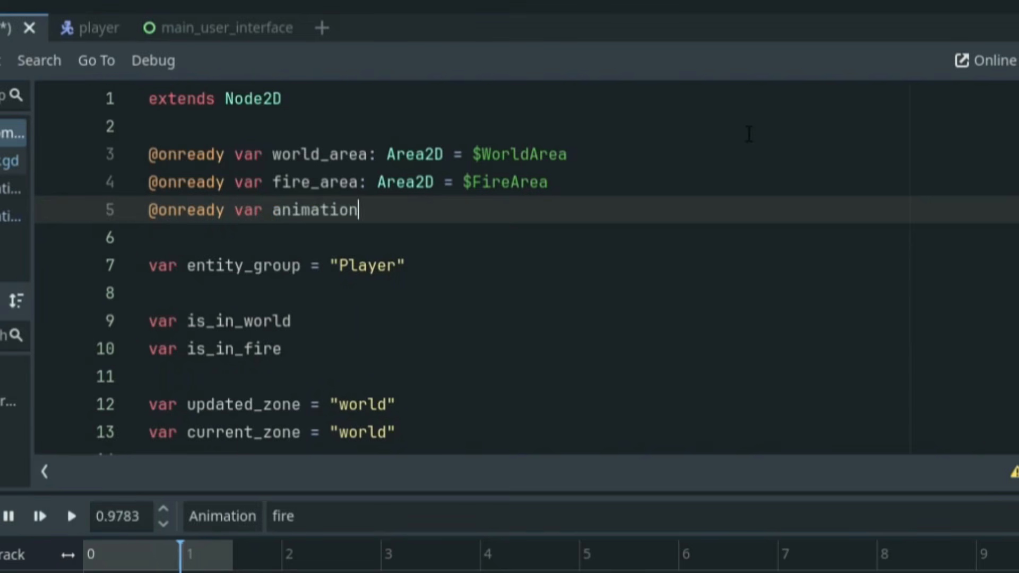
type("_player: ")
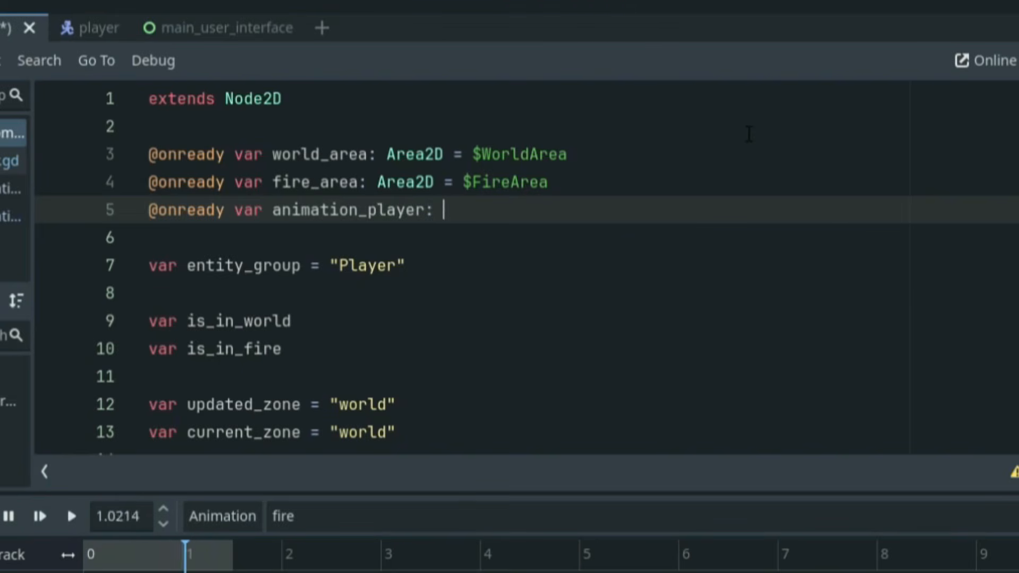
type("AnimationPlayer")
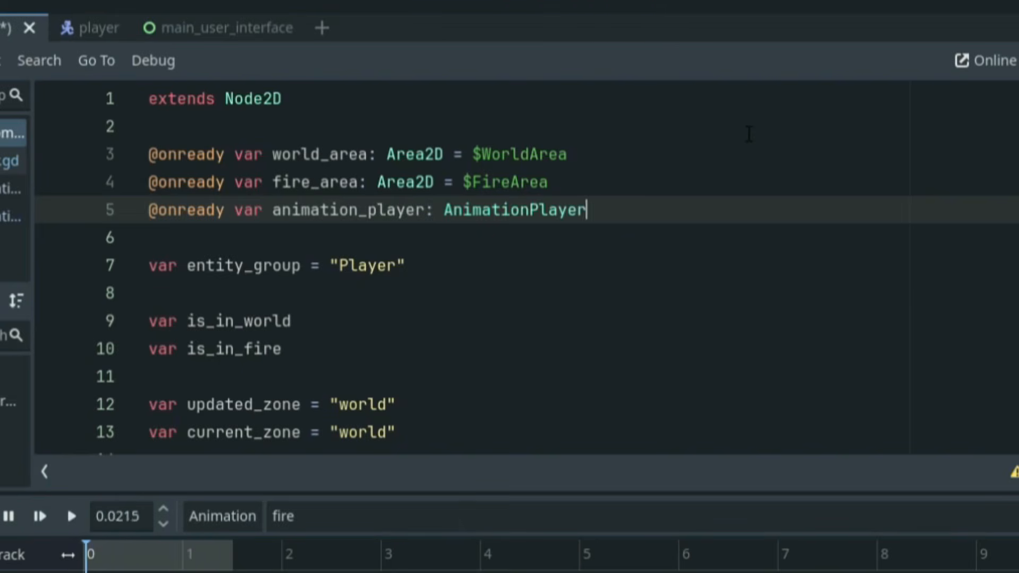
Step: Assign the $AnimationPlayer node reference to the animation_player variable and save the changes
type(" = $")
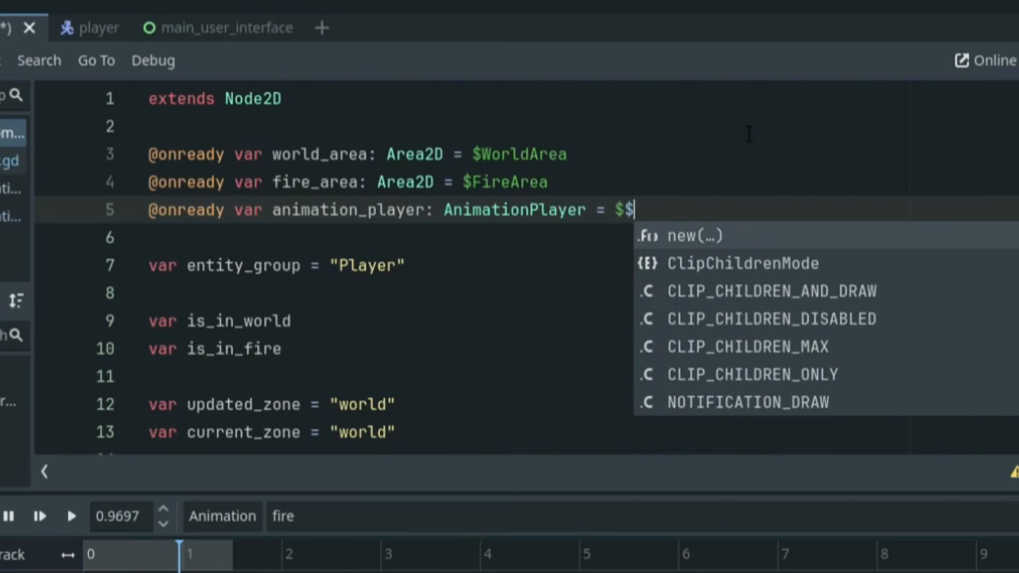
type("En")
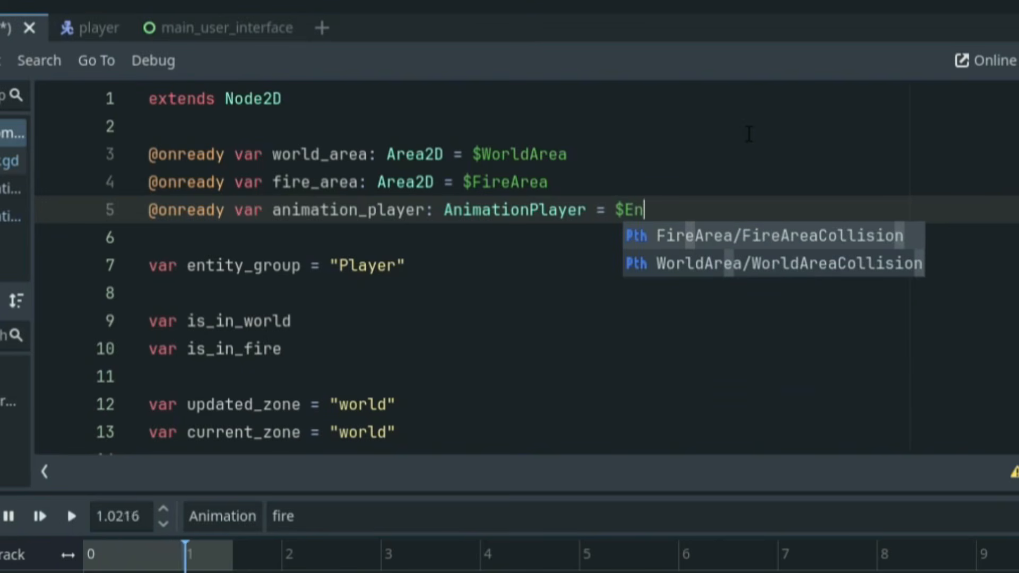
key("BackSpace")
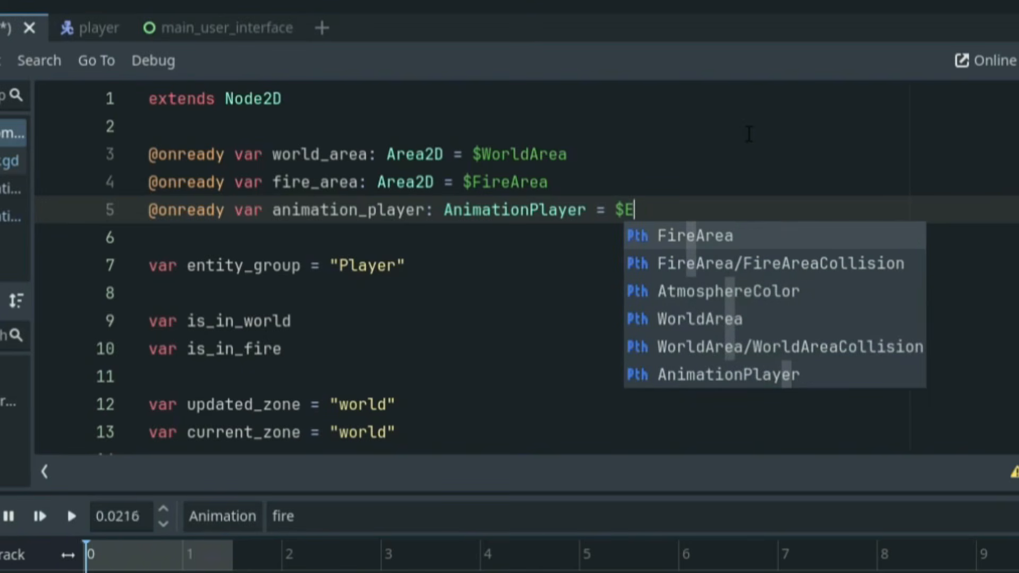
key("BackSpace")
type("Anima")
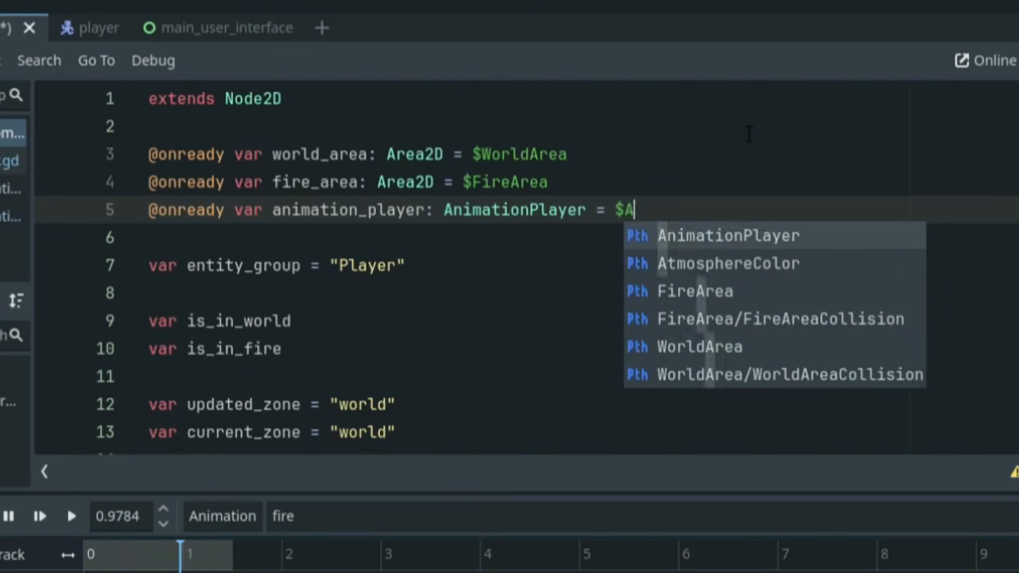
key("Return")
key("ctrl+s")
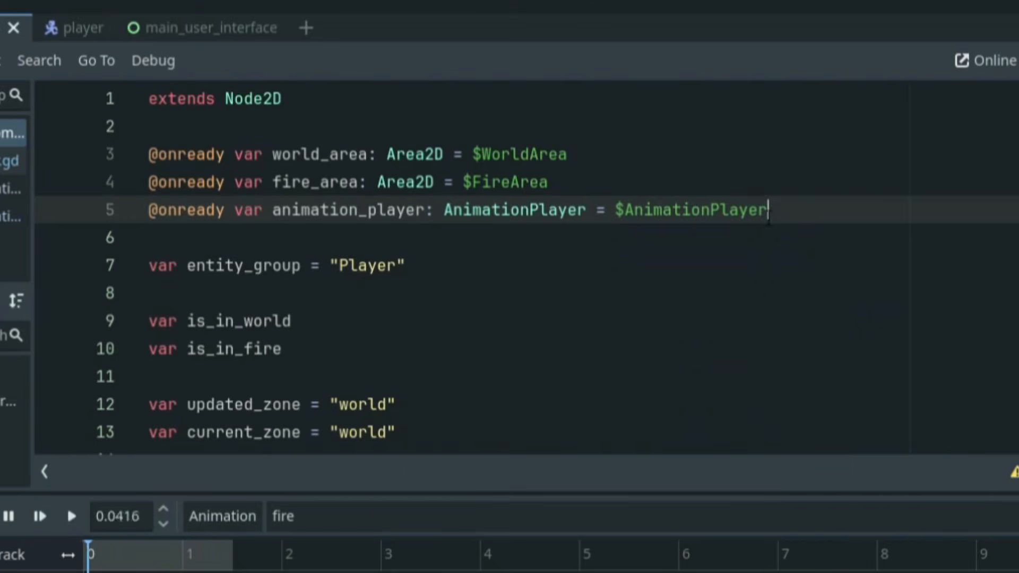
Step: Review the block in _process that compares updated_zone with current_zone and prints the zone
scroll(509, 330, "down", 6)
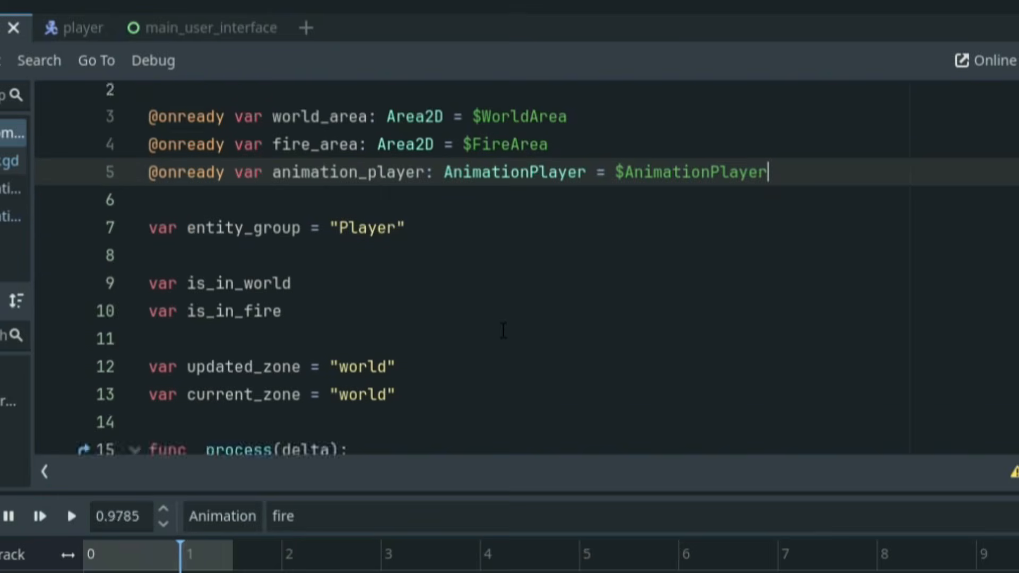
scroll(498, 334, "down", 1)
scroll(498, 334, "up", 1)
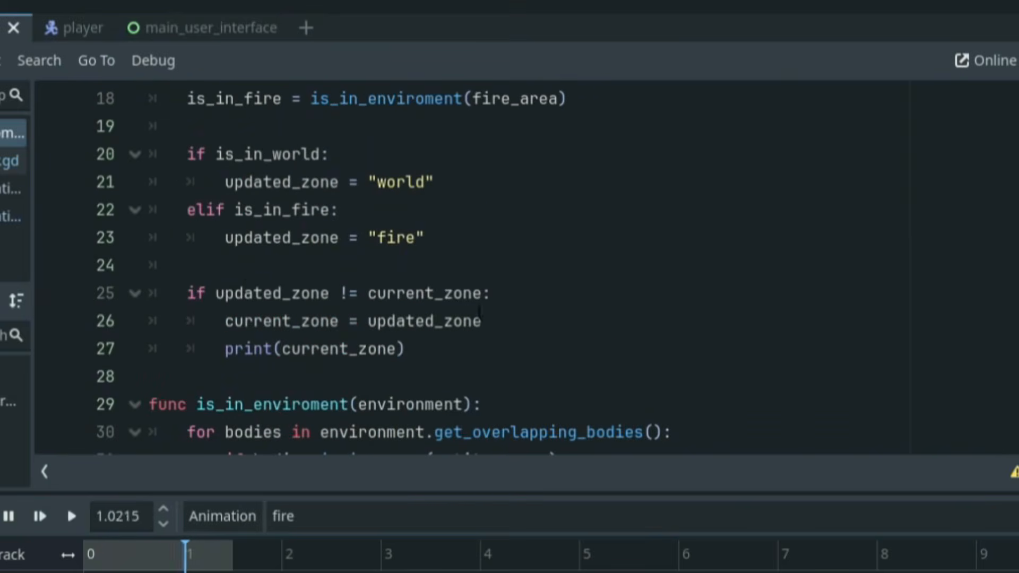
left_click_drag(208, 293, 325, 293)
left_click(318, 293)
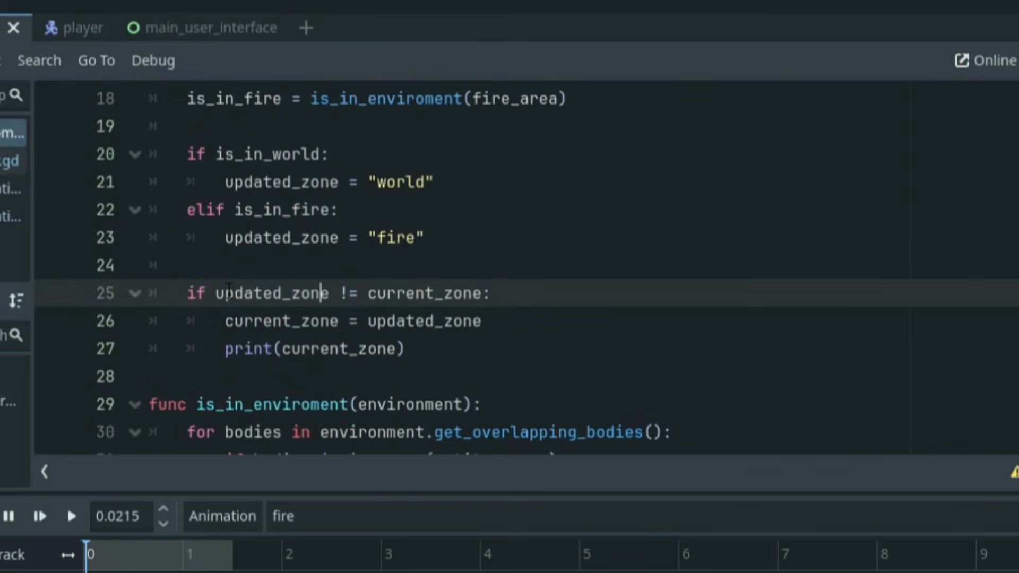
left_click_drag(215, 293, 492, 293)
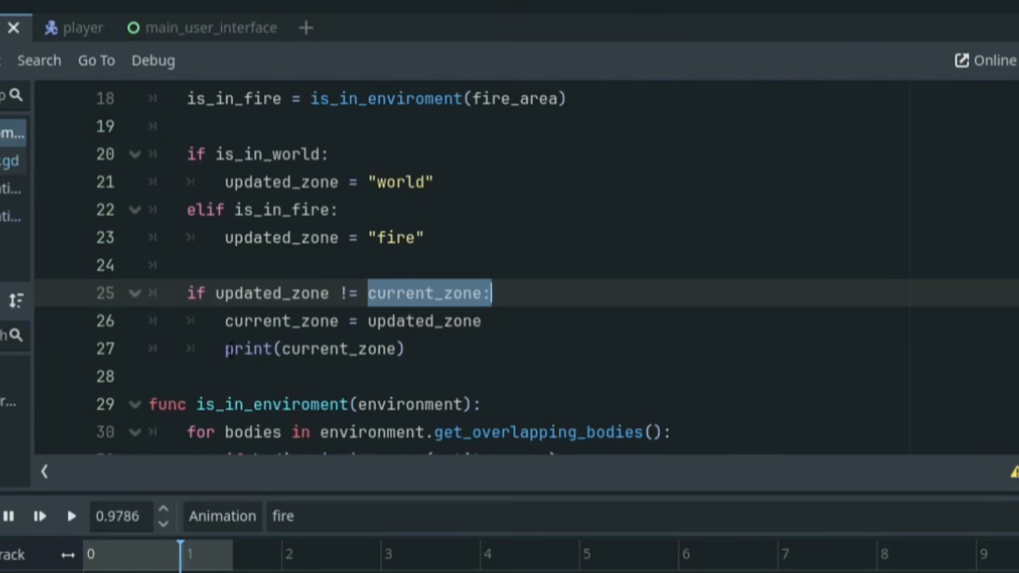
left_click_drag(225, 349, 425, 357)
left_click(424, 357)
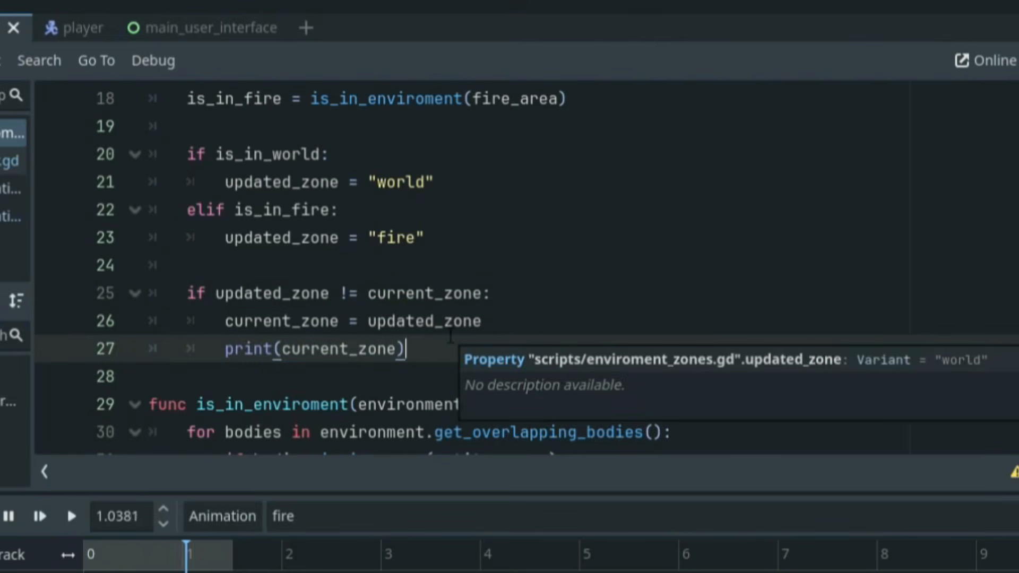
Step: Add animation_player.play(current_zone) on a new line below current_zone = updated_zone, before the print call
left_click(536, 335)
key("Return")
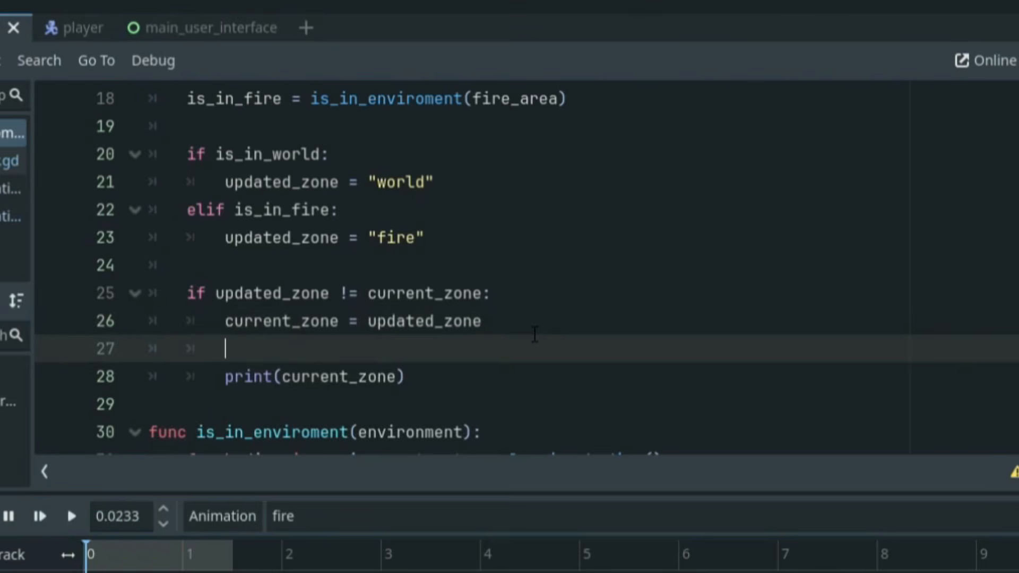
type("animation")
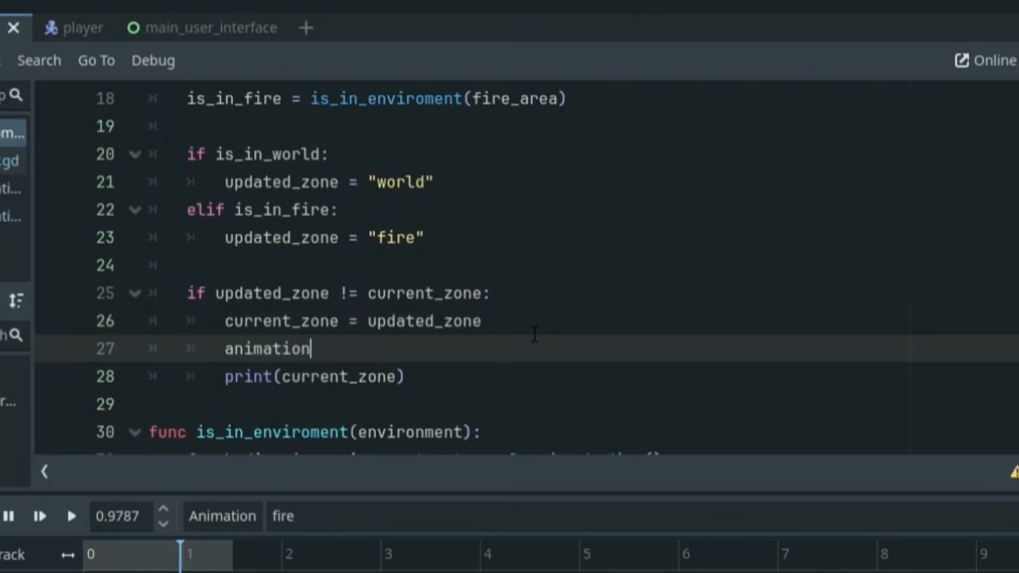
type("_player.pl")
key("Return")
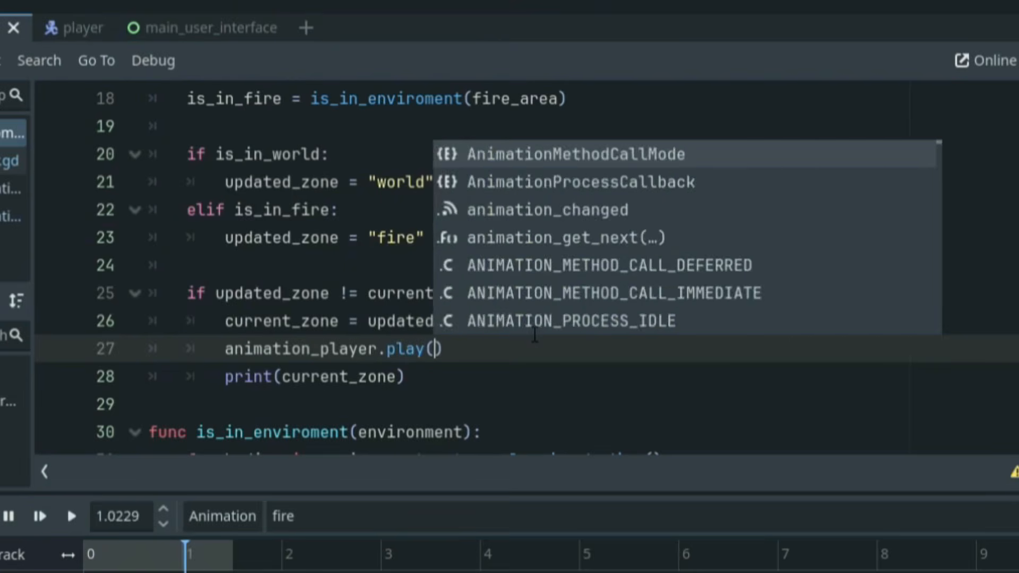
type("current")
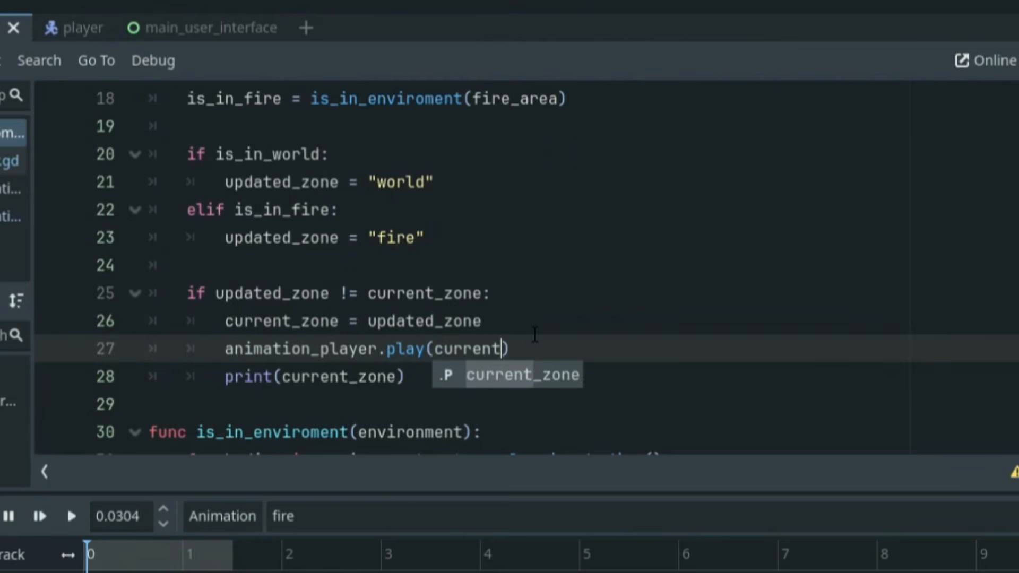
key("Return")
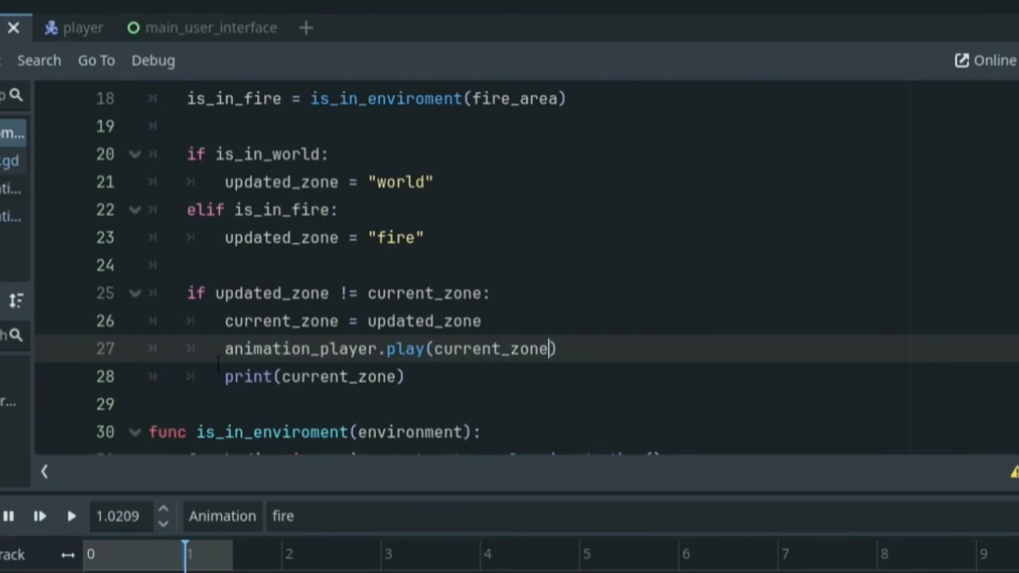
left_click_drag(225, 349, 445, 349)
left_click(463, 348)
left_click_drag(207, 293, 469, 298)
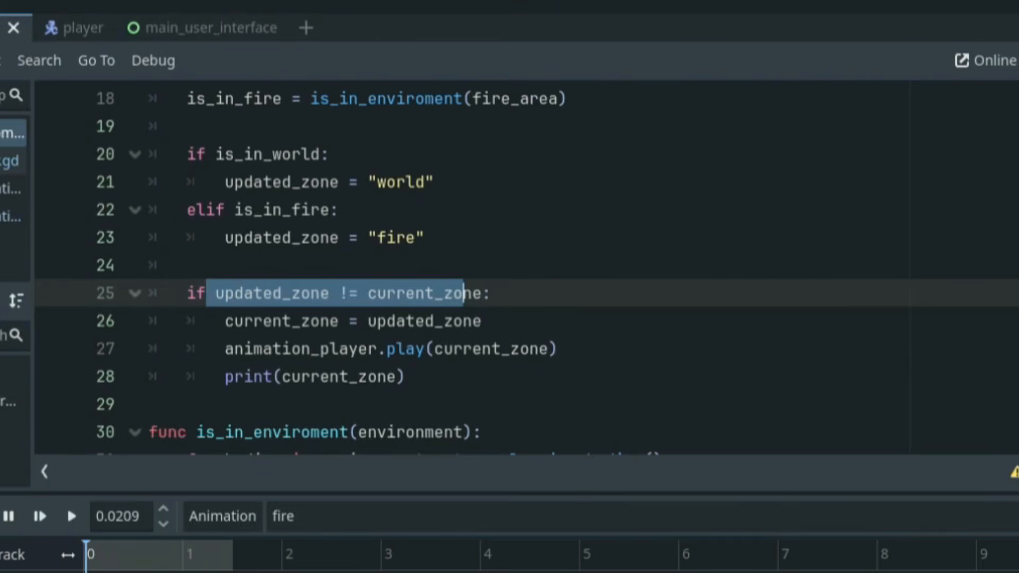
Step: Run world.tscn as a test and close the game window
left_click(936, 34)
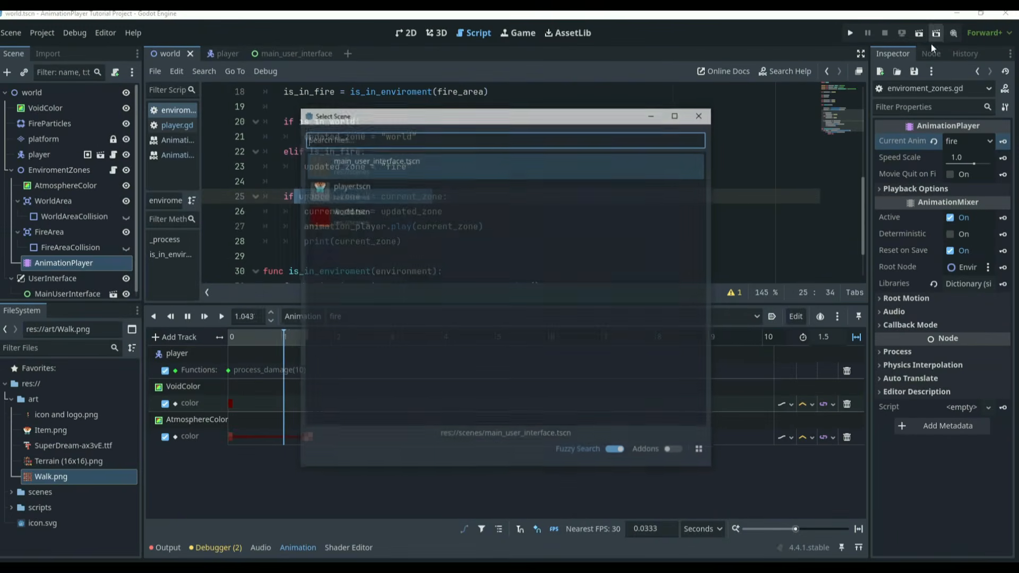
double_click(416, 217)
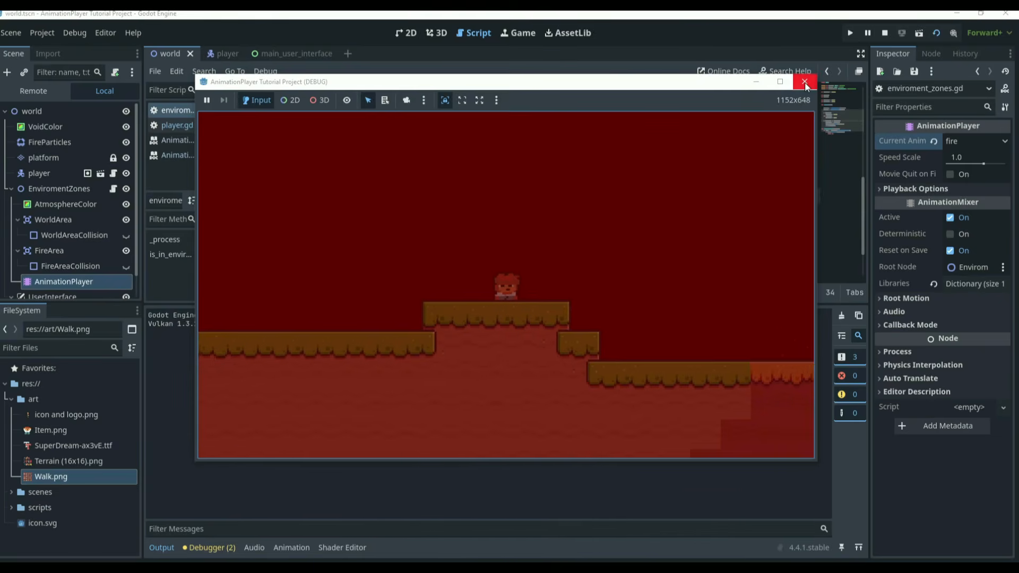
left_click(804, 81)
Step: Delete the VoidColor and AtmosphereColor color tracks from the AnimationPlayer's RESET animation
left_click_drag(484, 226, 304, 226)
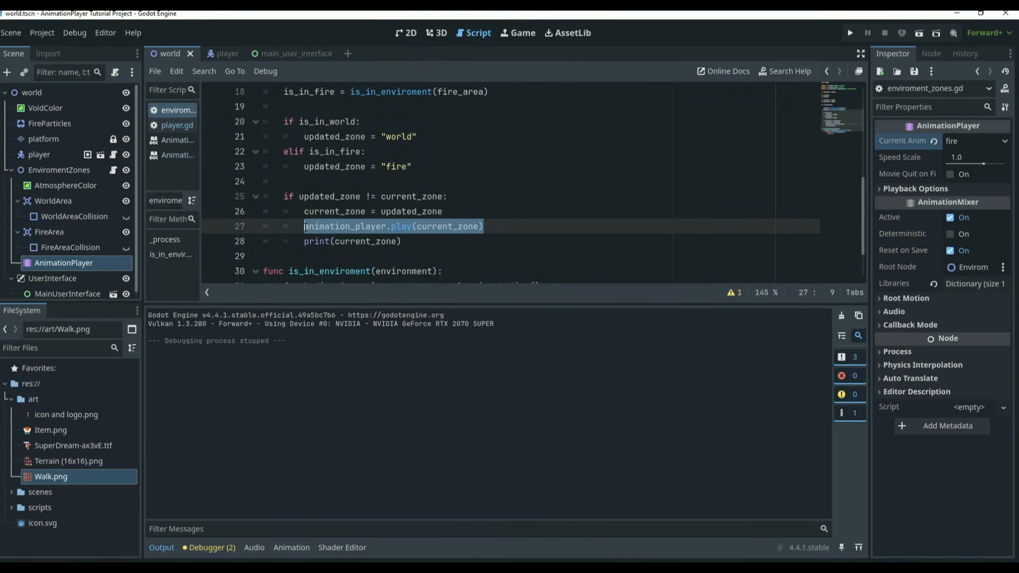
left_click(45, 264)
left_click(407, 33)
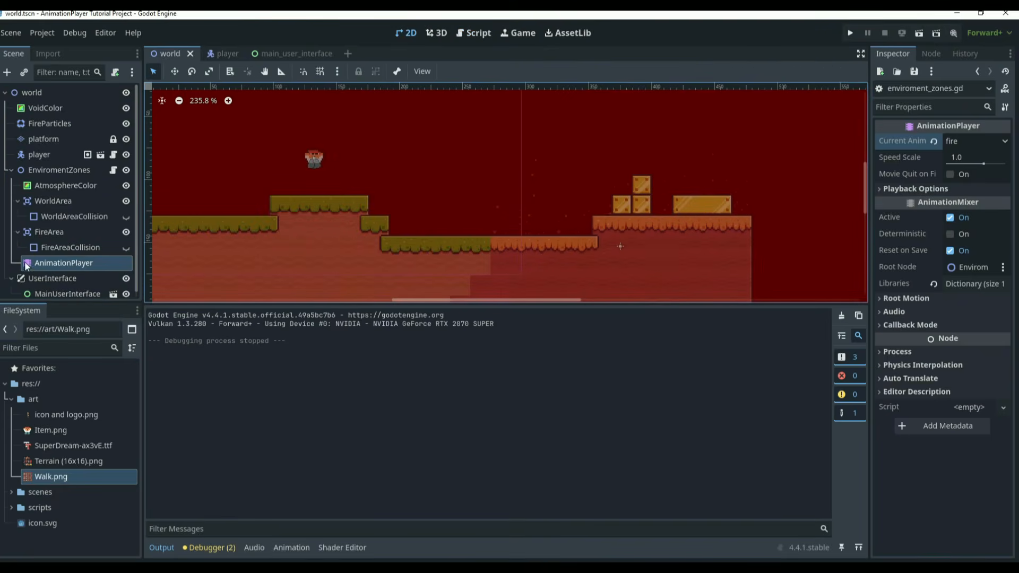
left_click(272, 547)
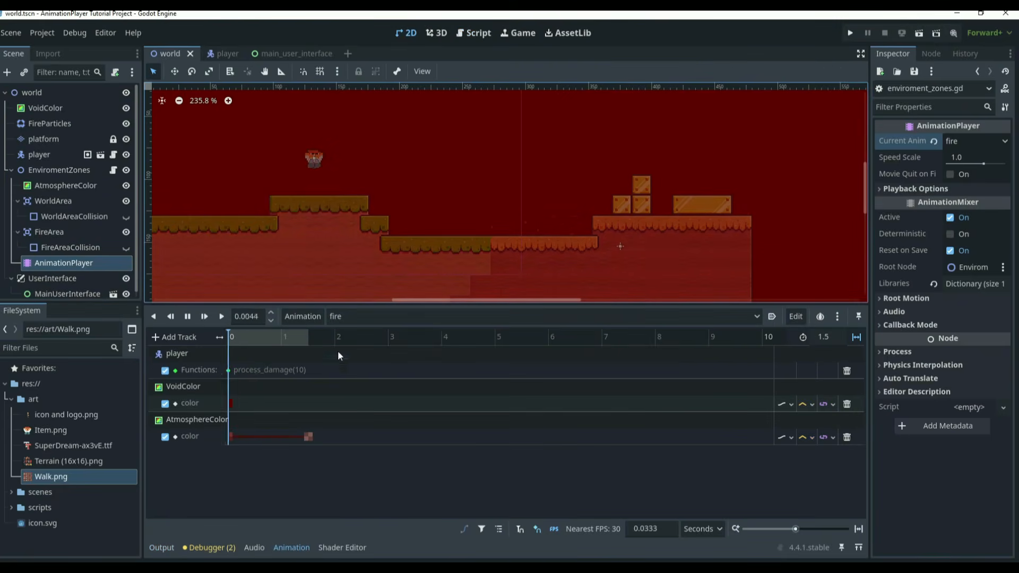
left_click(346, 318)
left_click(367, 333)
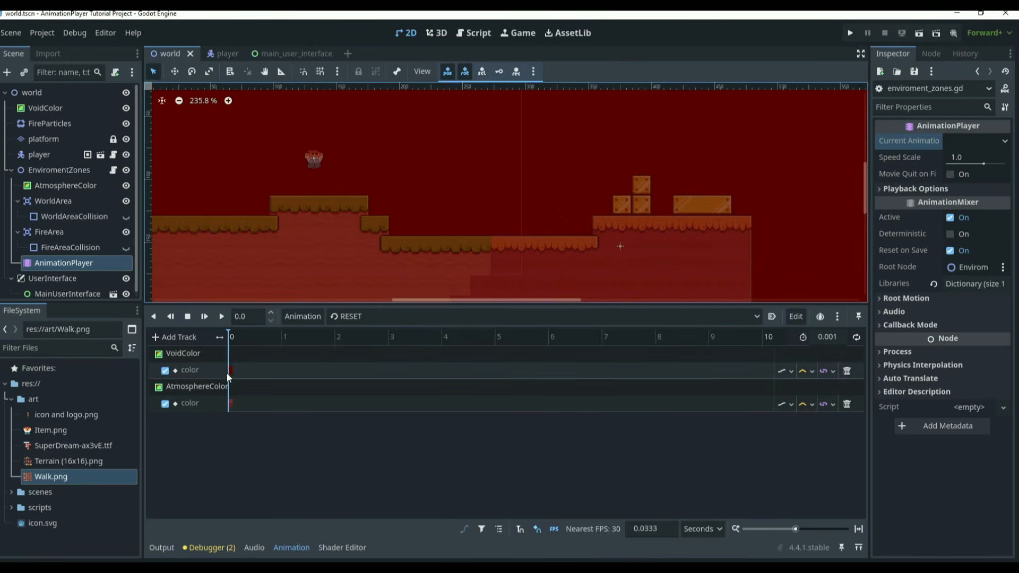
left_click(850, 373)
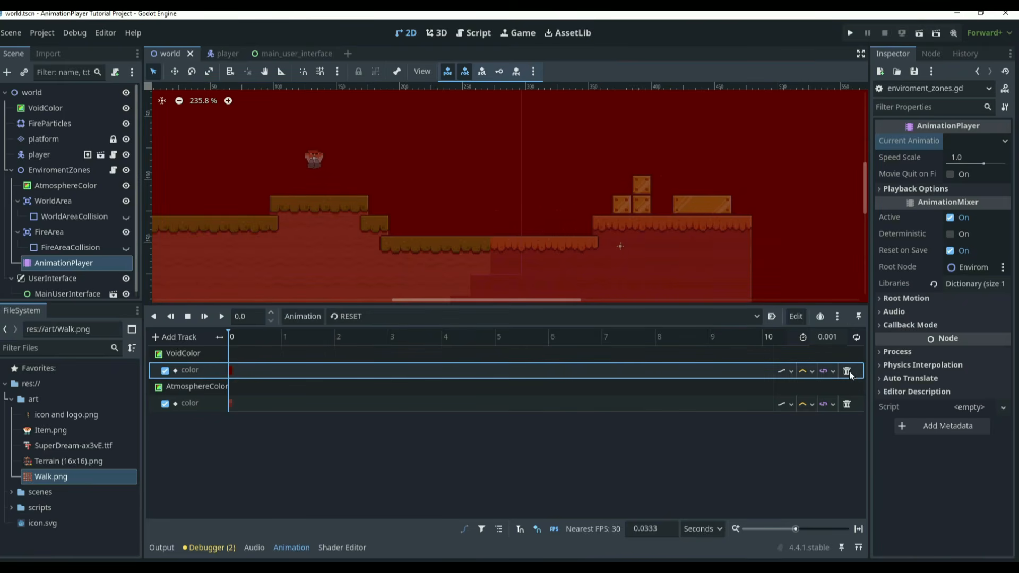
left_click(847, 371)
left_click(848, 371)
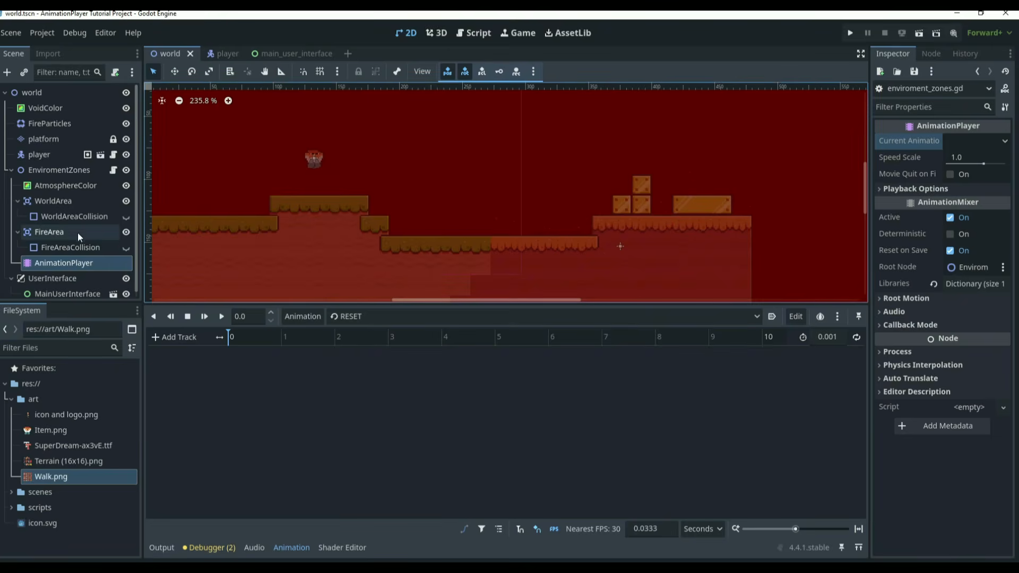
Step: Revert AtmosphereColor's color to its default white and lower its alpha until it is fully transparent
left_click(73, 188)
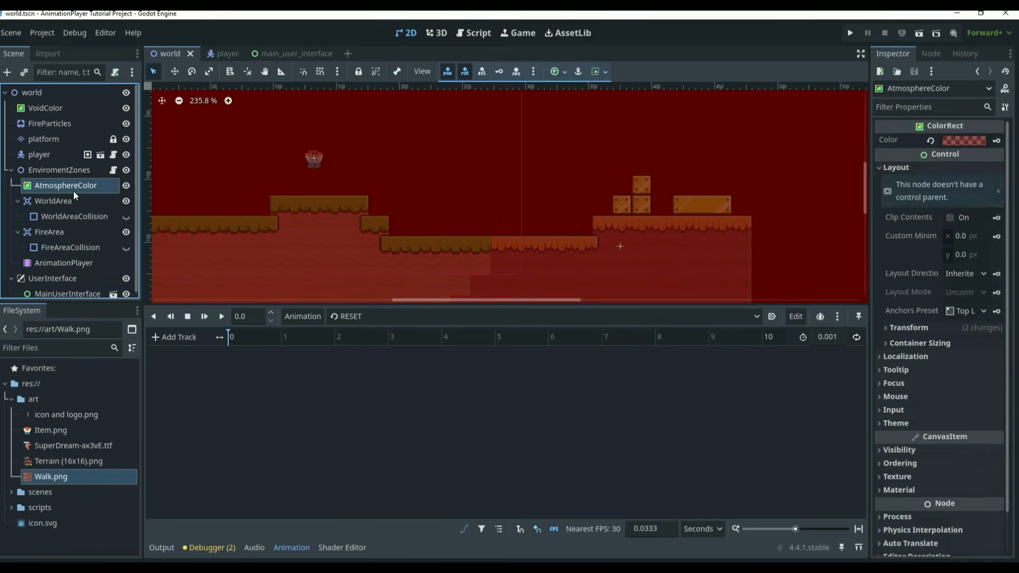
left_click(932, 140)
left_click(969, 142)
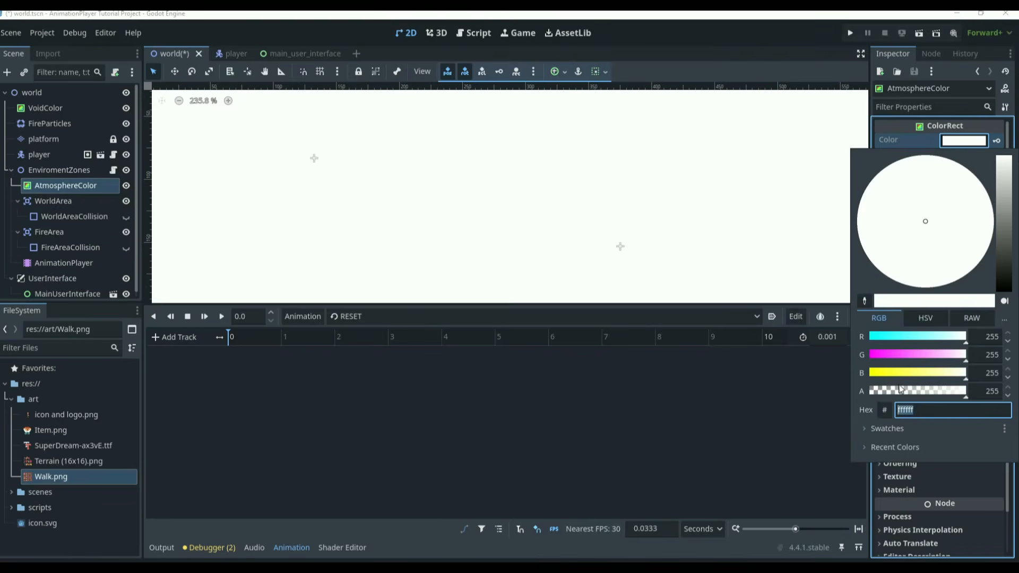
left_click_drag(904, 392, 762, 382)
left_click(62, 103)
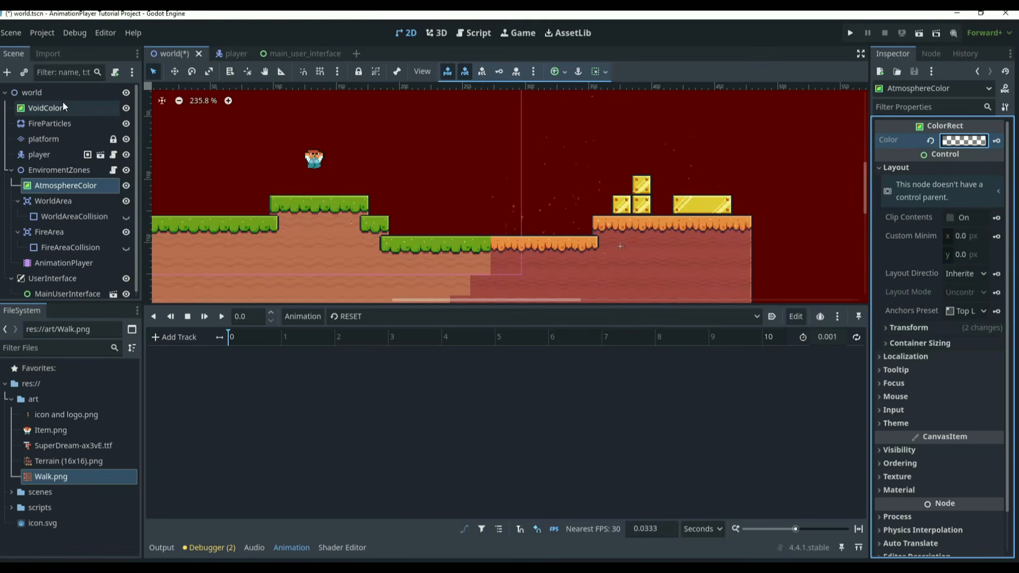
Step: Set VoidColor's color to the copied light blue hex value and save the scene
left_click(62, 109)
left_click(972, 140)
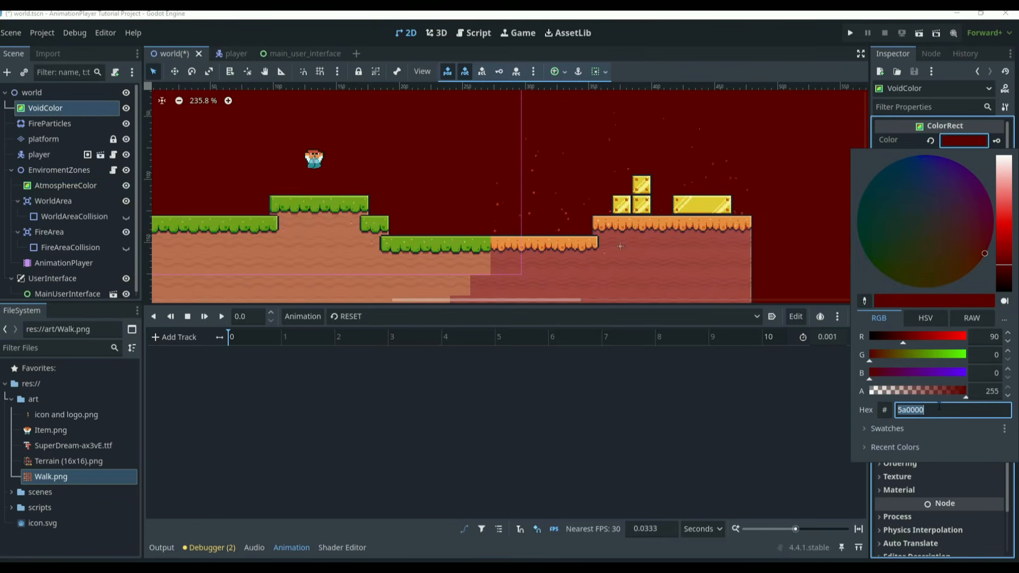
key("ctrl+v")
left_click(842, 343)
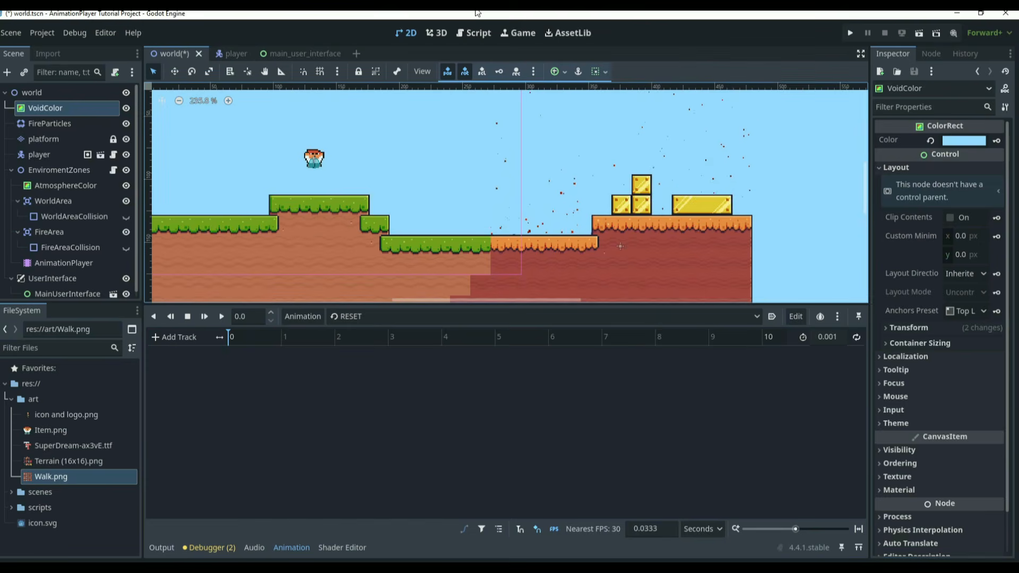
key("ctrl+s")
Step: Run world.tscn and walk the player from the grass platforms into the fire zone to check the environment change
left_click(936, 33)
double_click(363, 221)
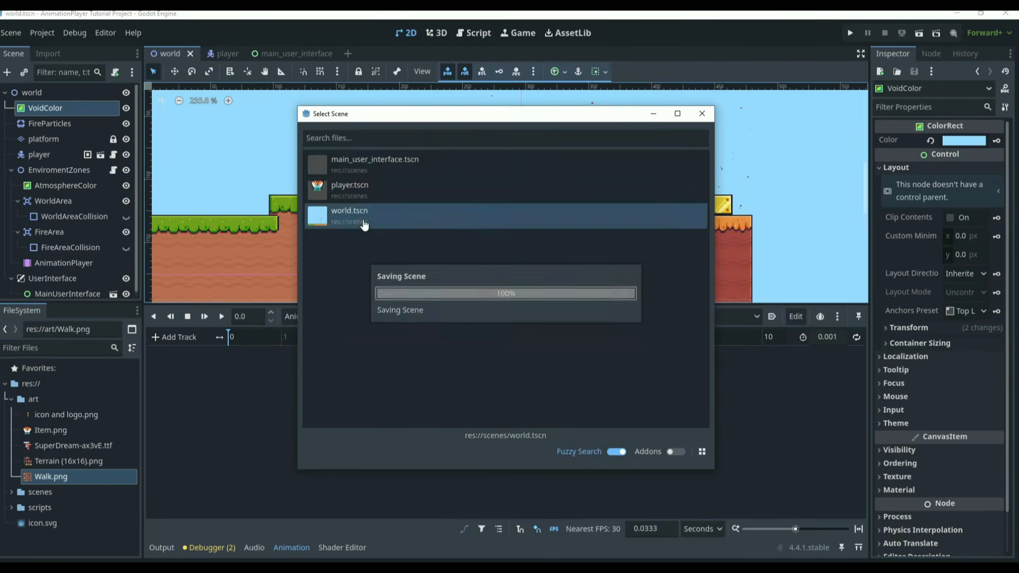
key("Right")
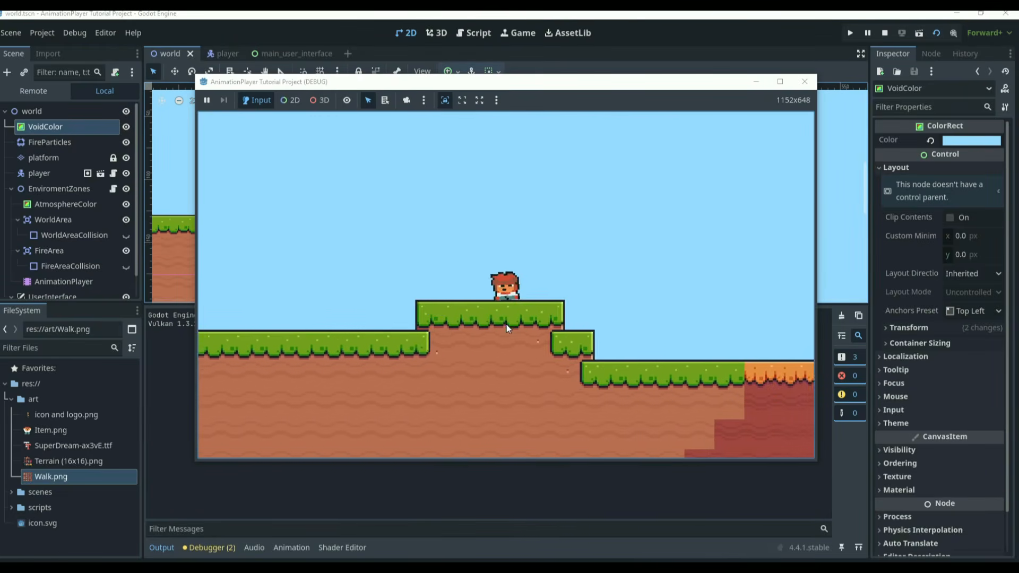
key("Left")
key("Right")
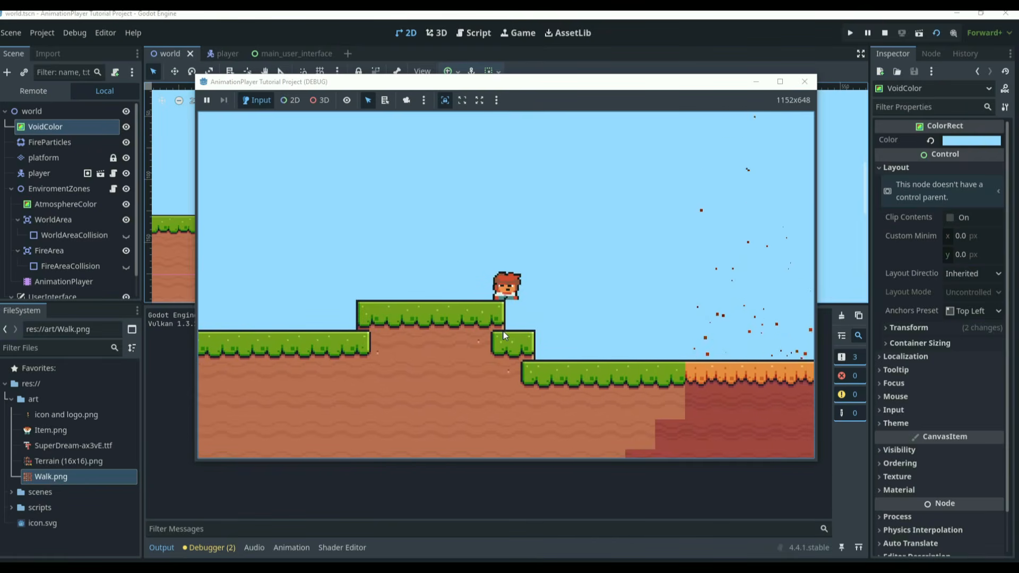
key("Right")
key("Right")
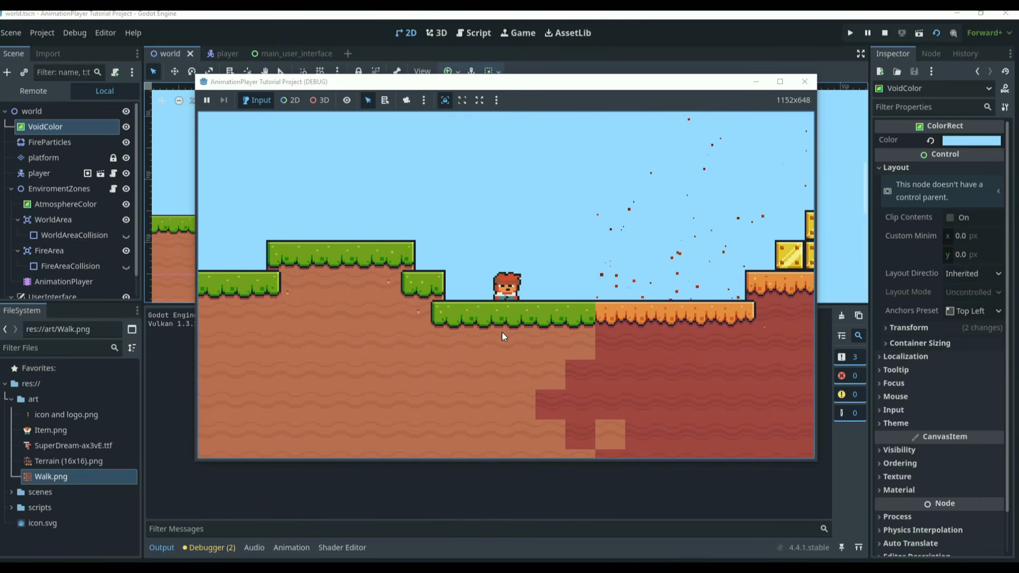
key("Right")
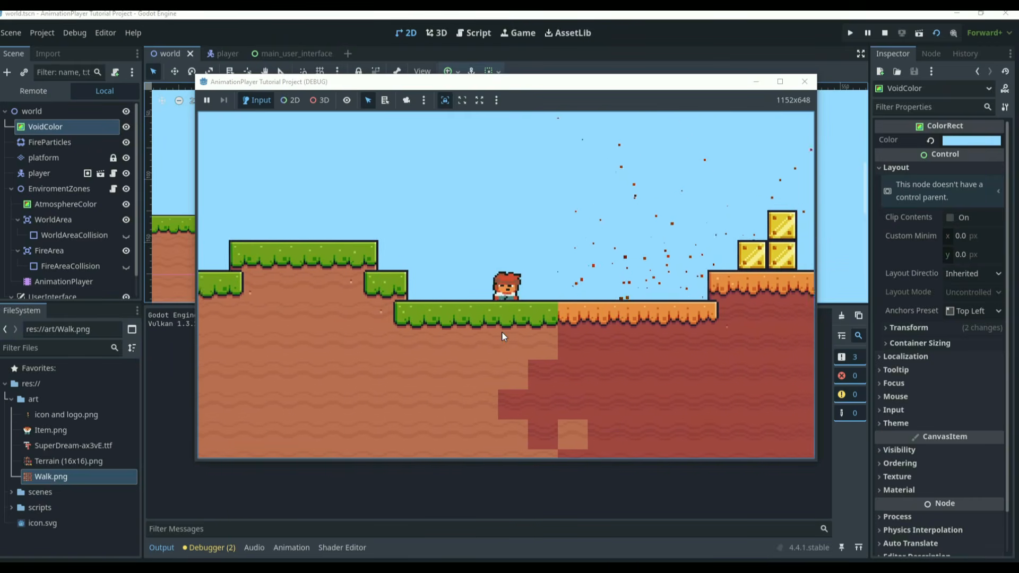
key("Right")
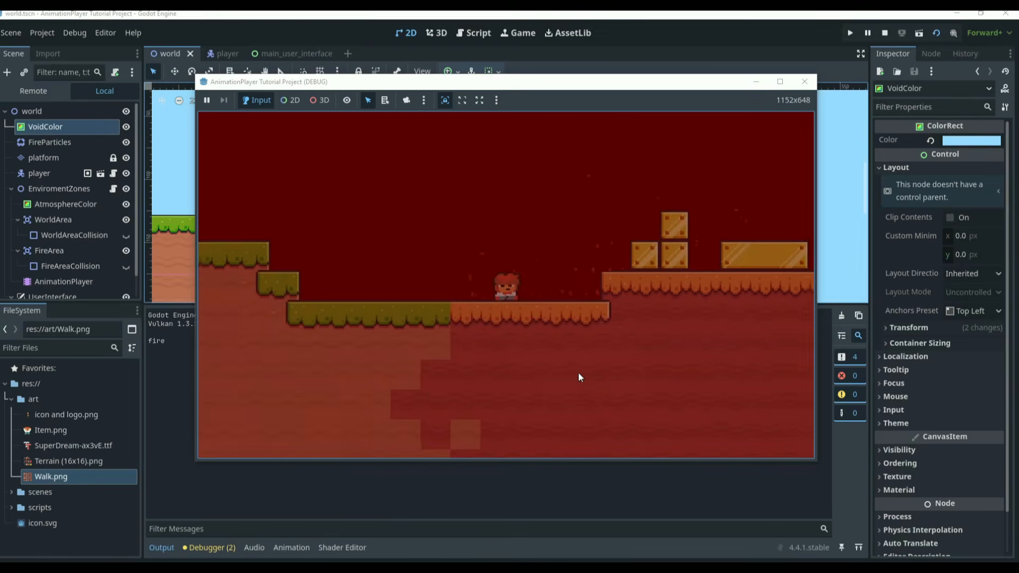
key("Right")
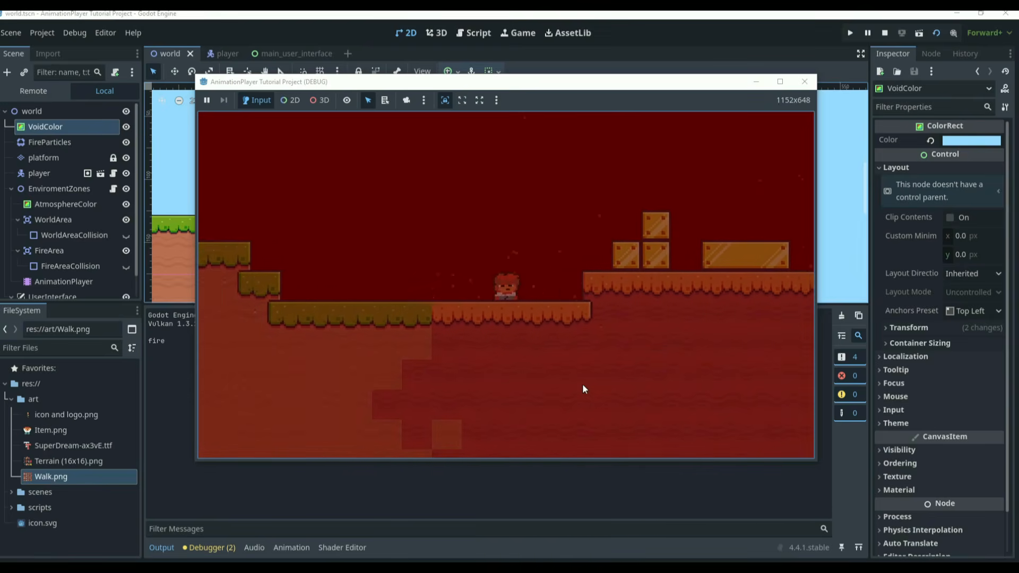
Step: Walk the player back and forth across the boundary between the world and fire zones, and close the game window
key("Left")
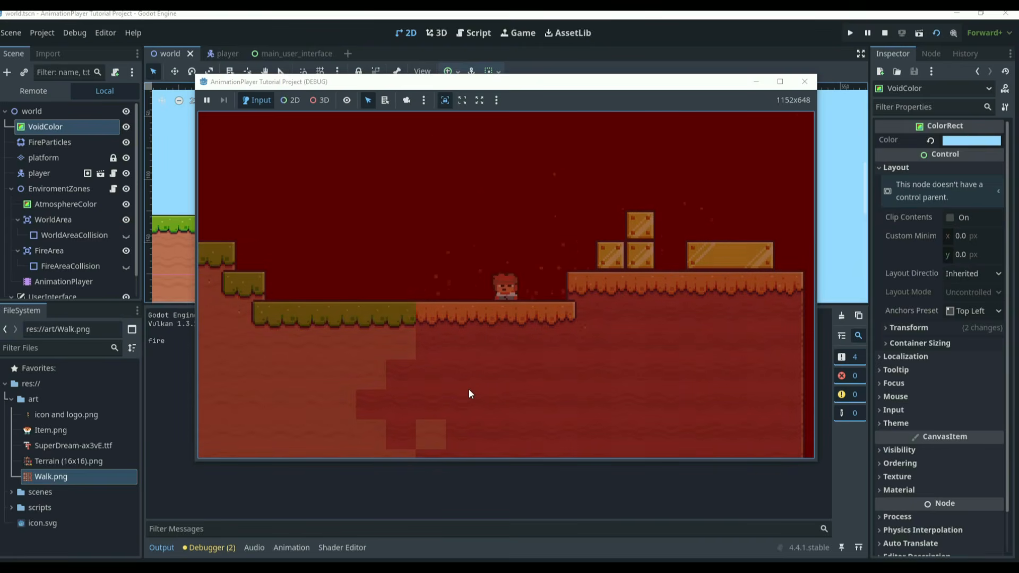
key("Left")
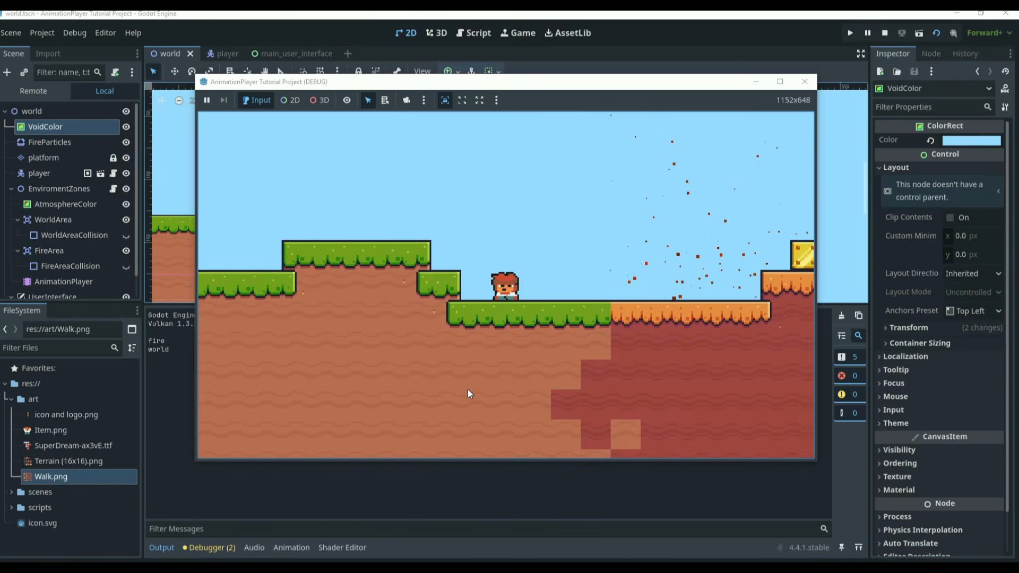
key("Right")
key("Right")
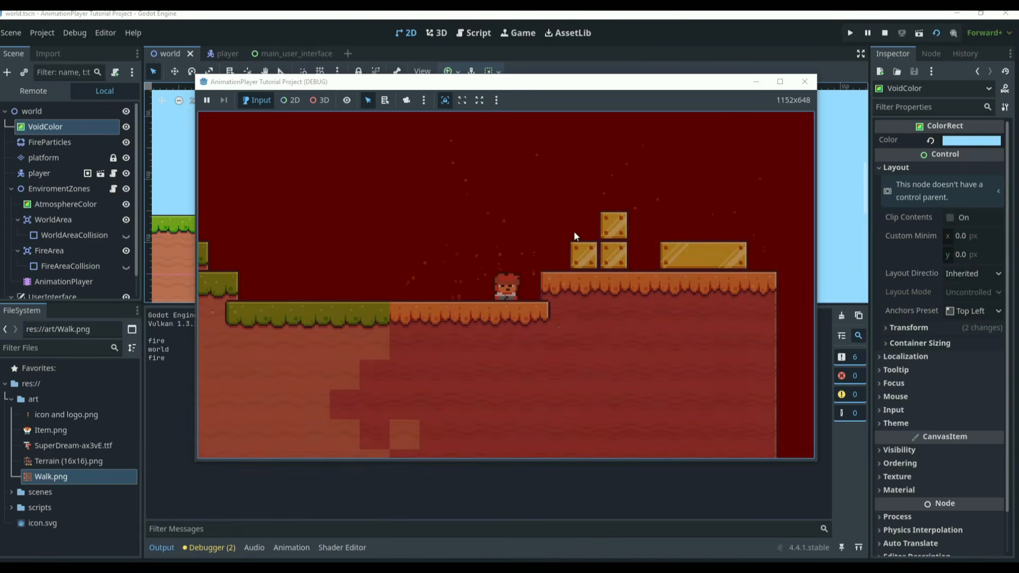
key("Left")
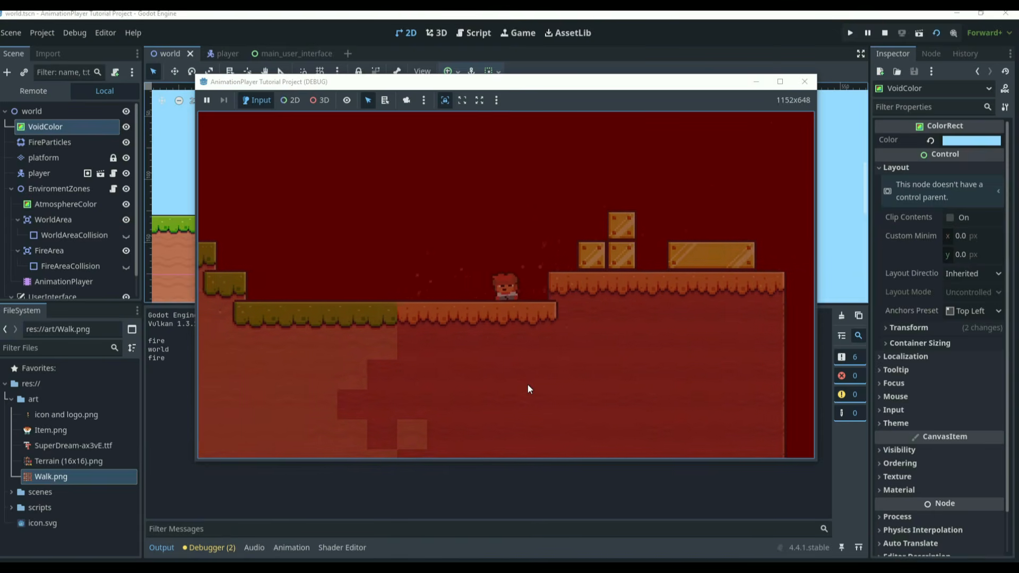
key("Right")
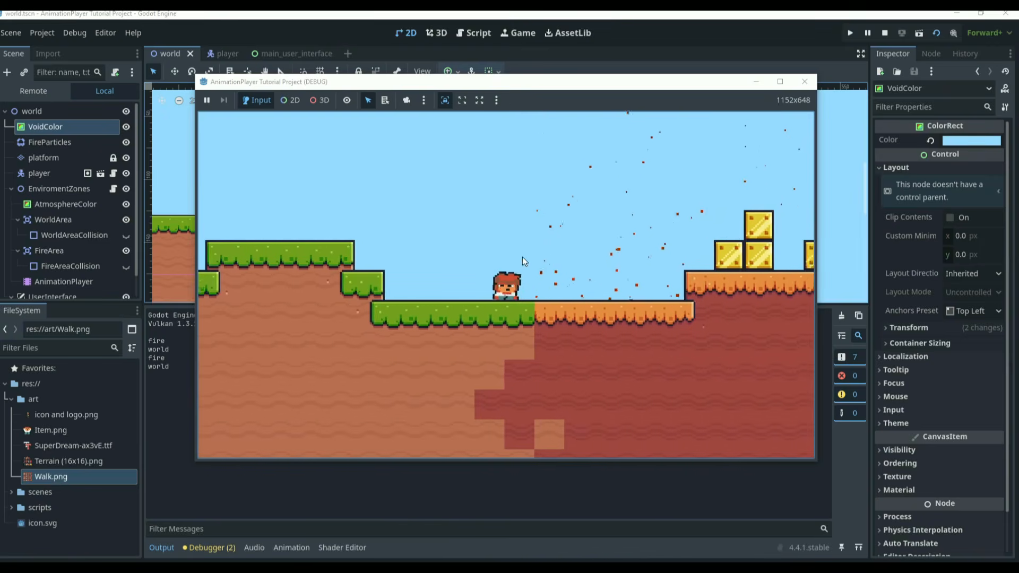
key("Left")
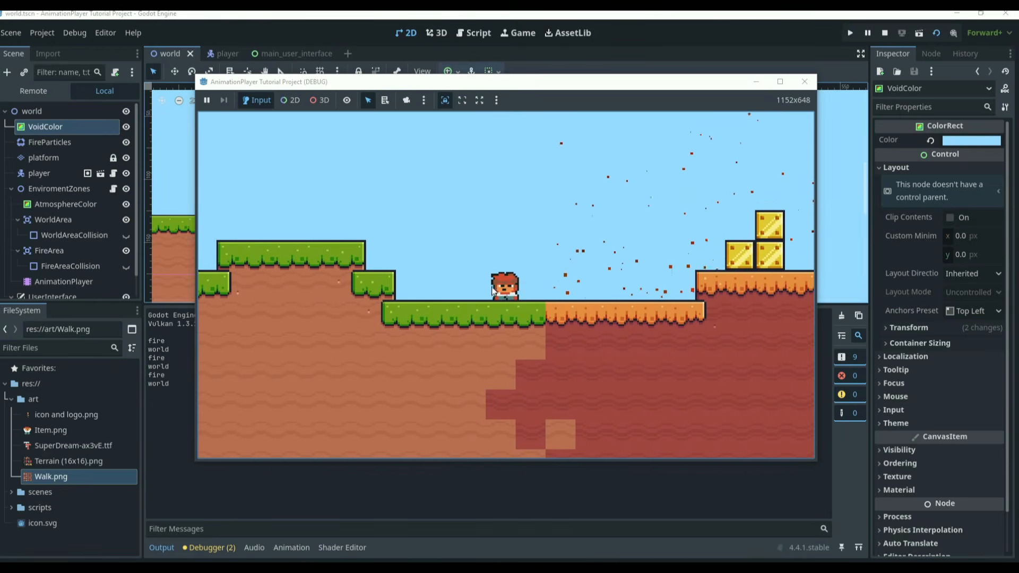
left_click(805, 81)
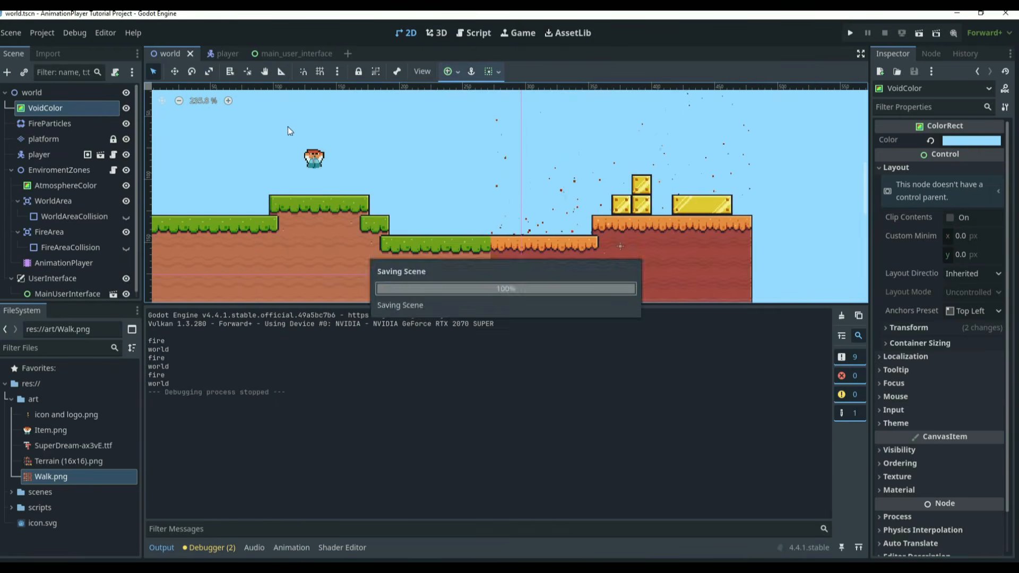
Step: Create a new animation named world_to_fire in the AnimationPlayer
left_click(71, 262)
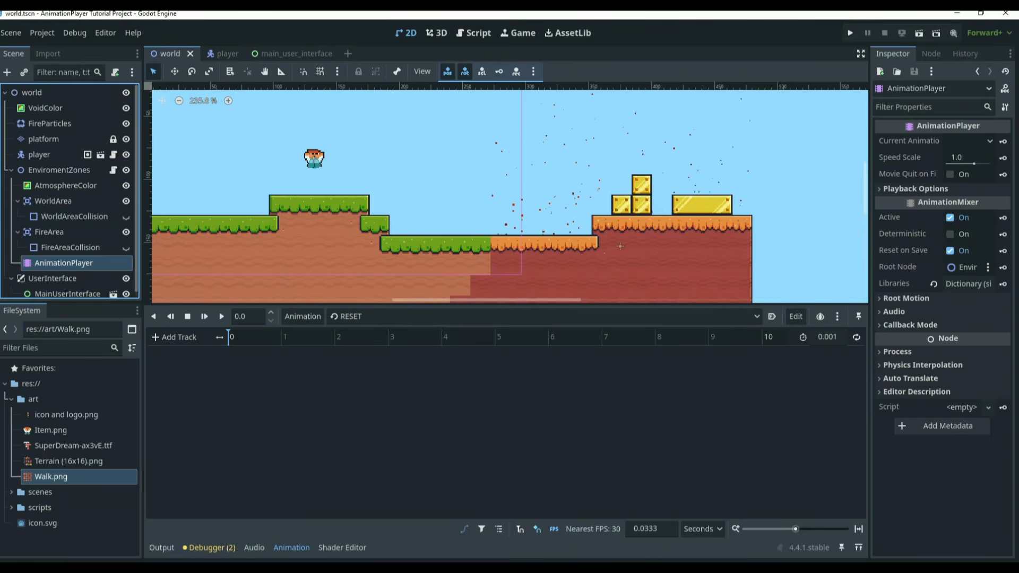
left_click(336, 315)
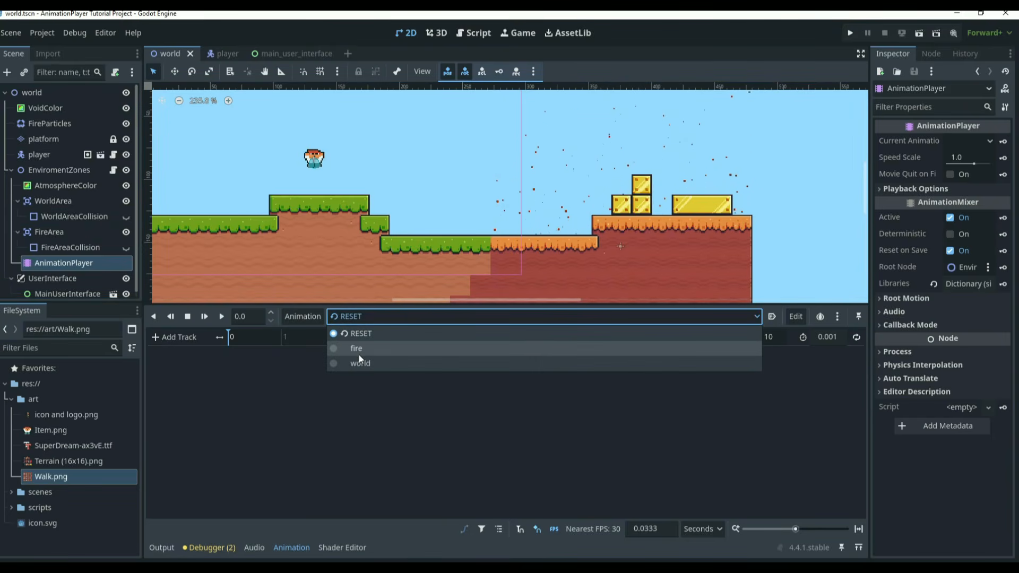
left_click(304, 319)
left_click(303, 316)
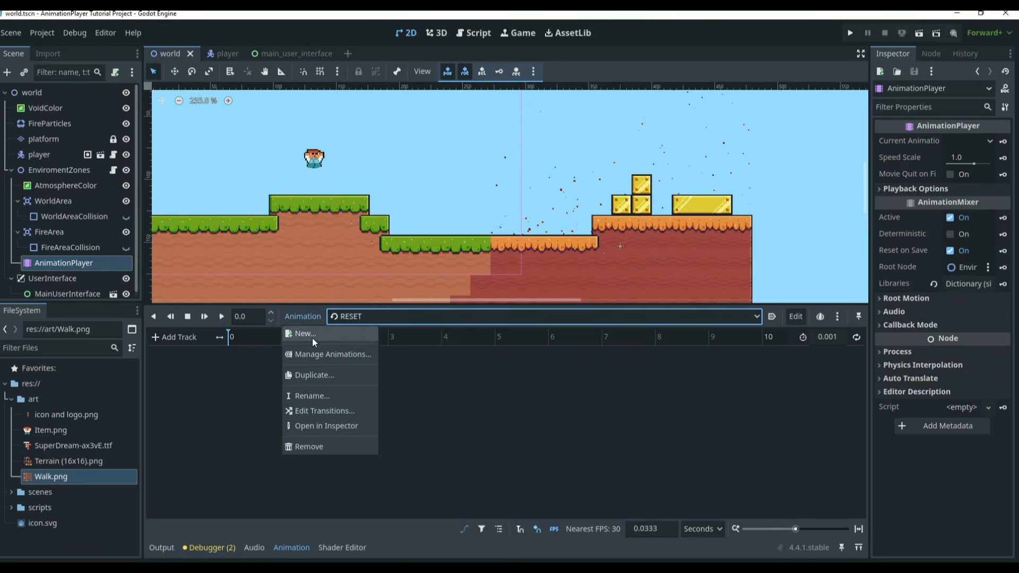
left_click(311, 336)
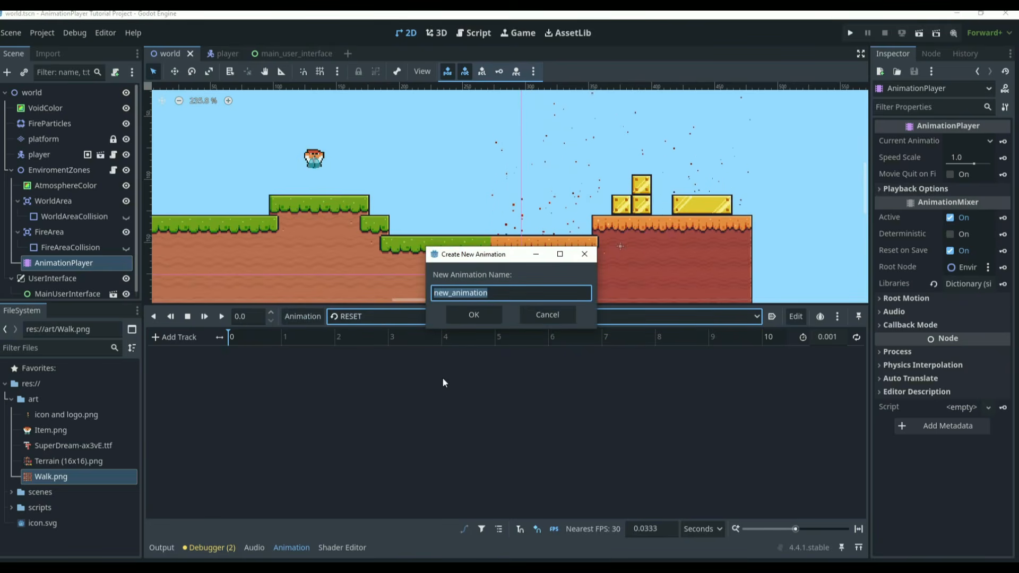
type("world_to_fire")
key("Return")
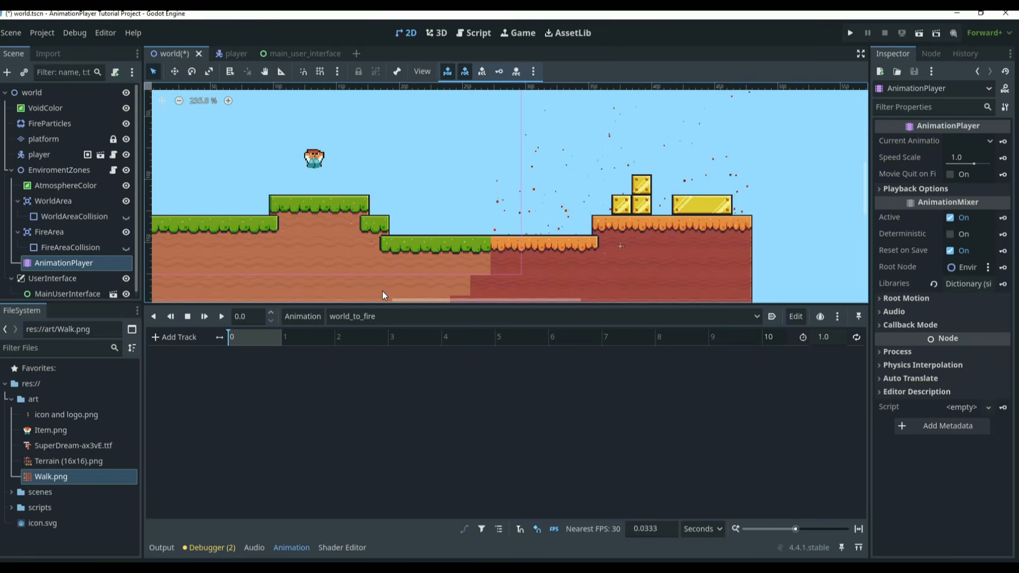
Step: Insert color keyframes for VoidColor and AtmosphereColor at 0 seconds in the world_to_fire animation
left_click_drag(382, 307, 387, 260)
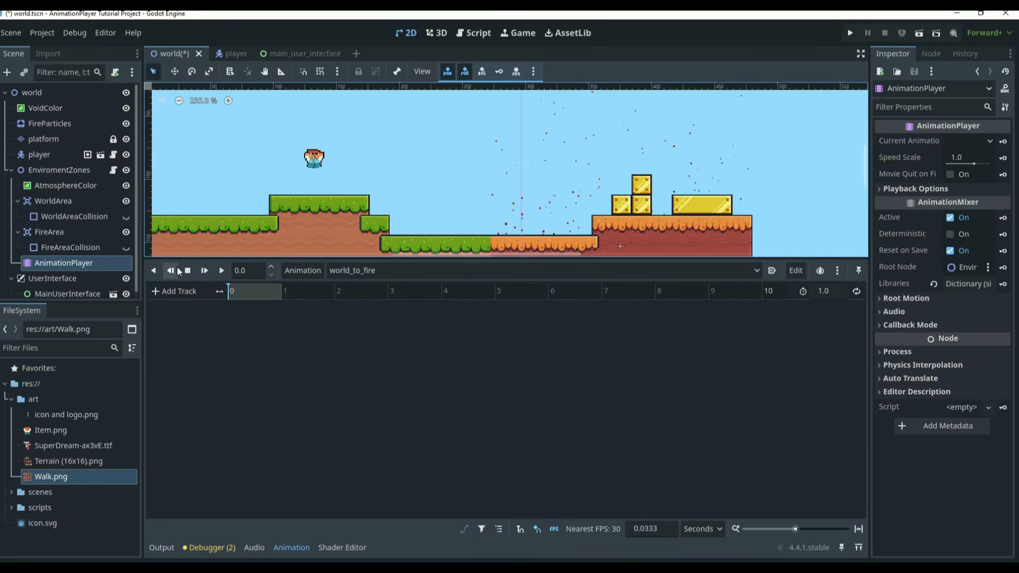
left_click(77, 109)
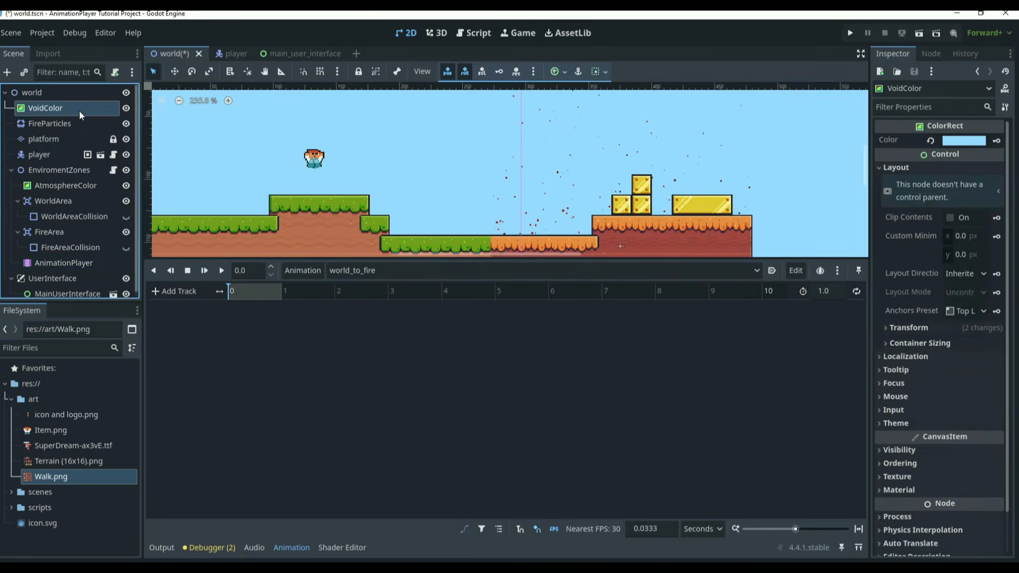
left_click(998, 139)
left_click(462, 326)
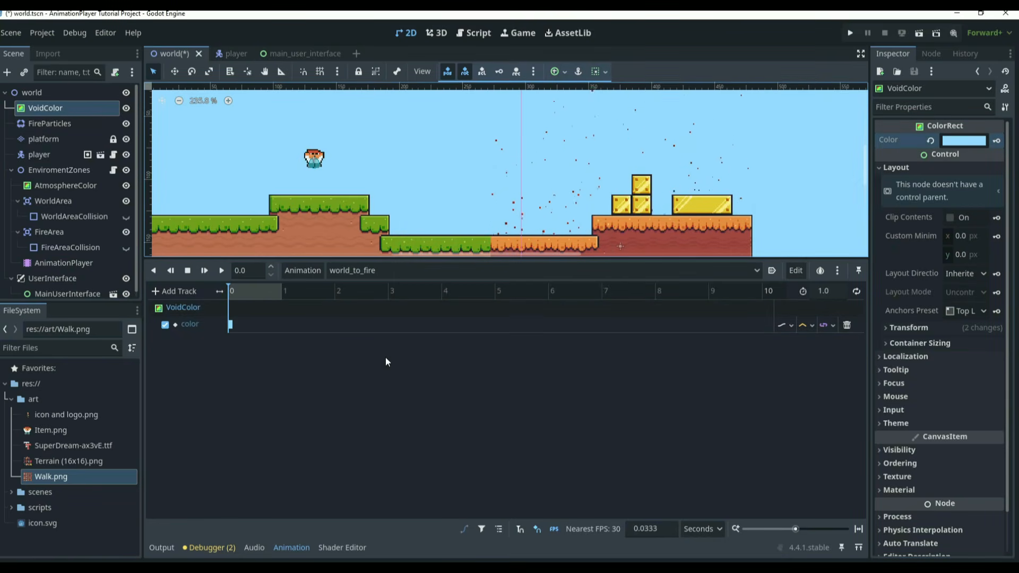
left_click(68, 185)
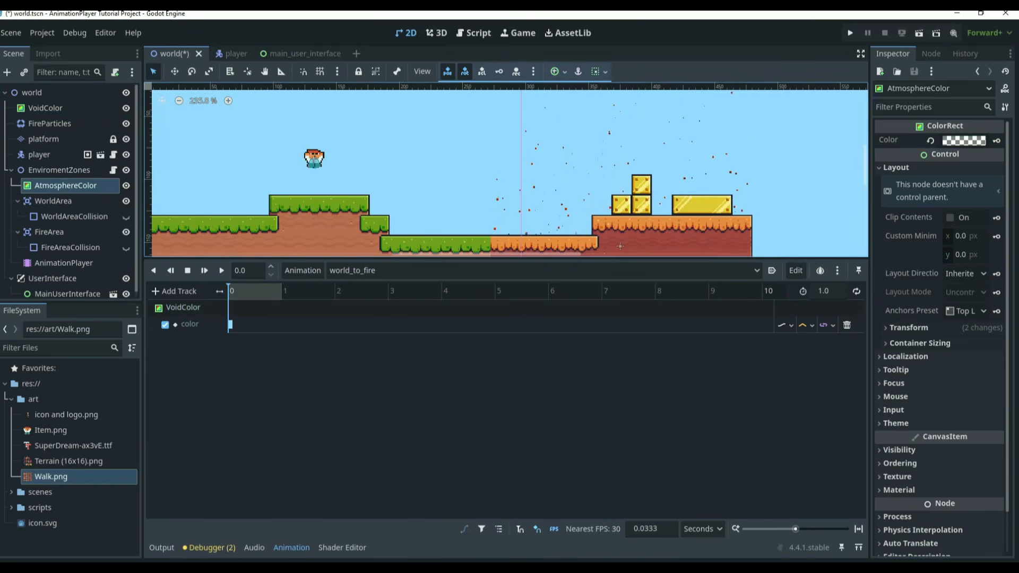
left_click(998, 141)
left_click(473, 326)
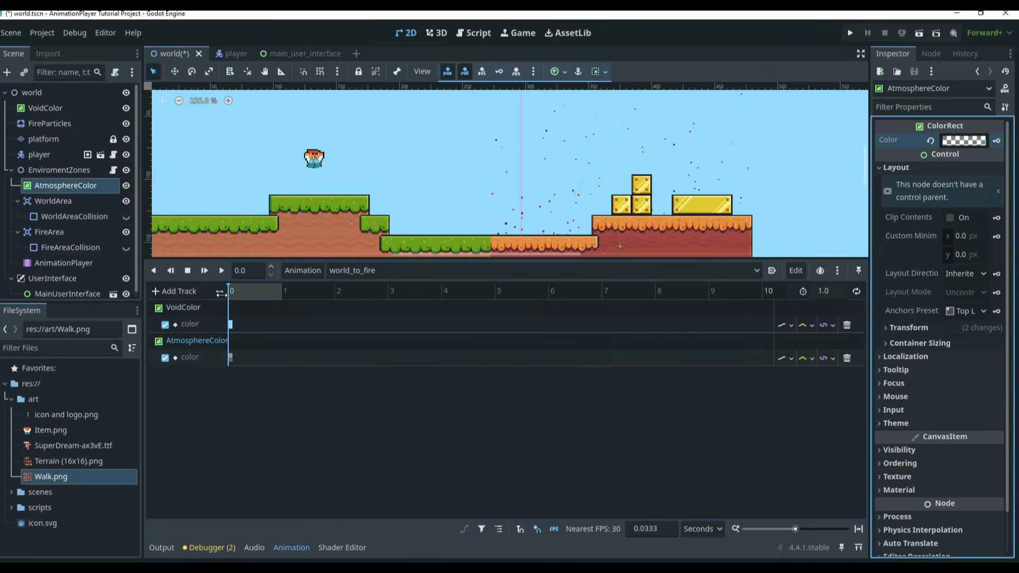
Step: Set the world_to_fire animation length to 0.5 seconds and move the playhead to 0.5 seconds
left_click_drag(230, 292, 251, 291)
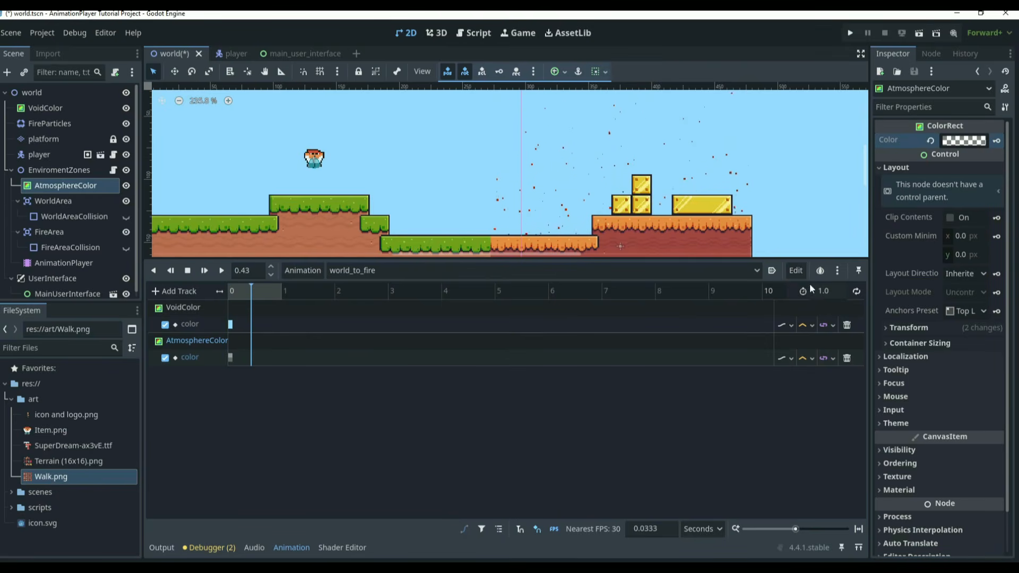
type("0.5")
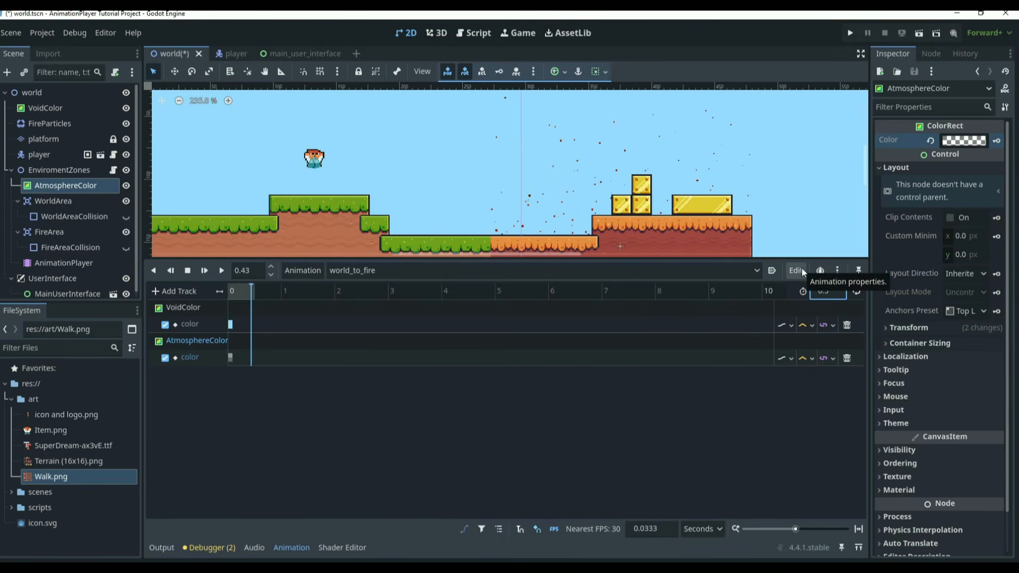
left_click(446, 218)
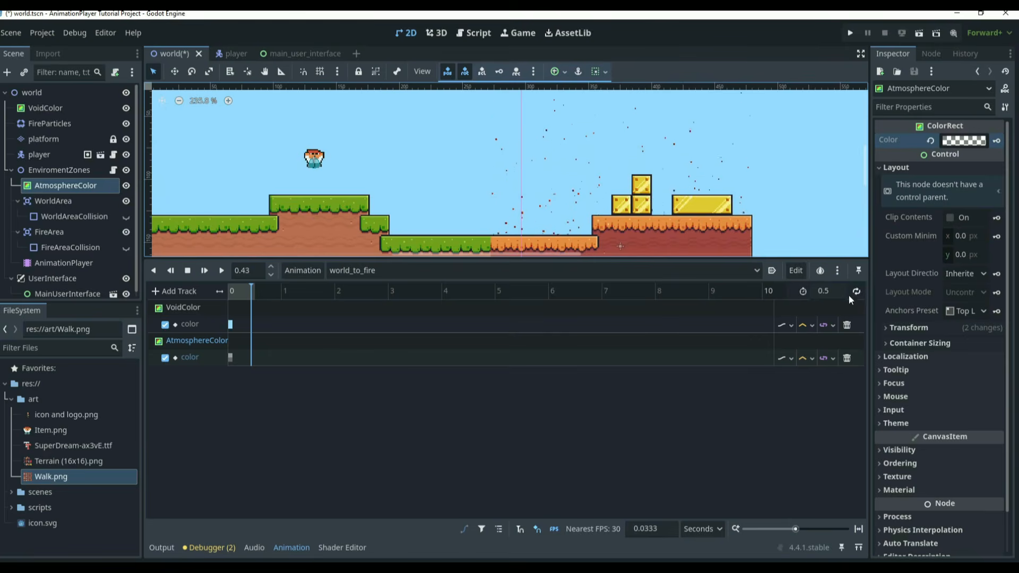
left_click_drag(251, 292, 270, 296)
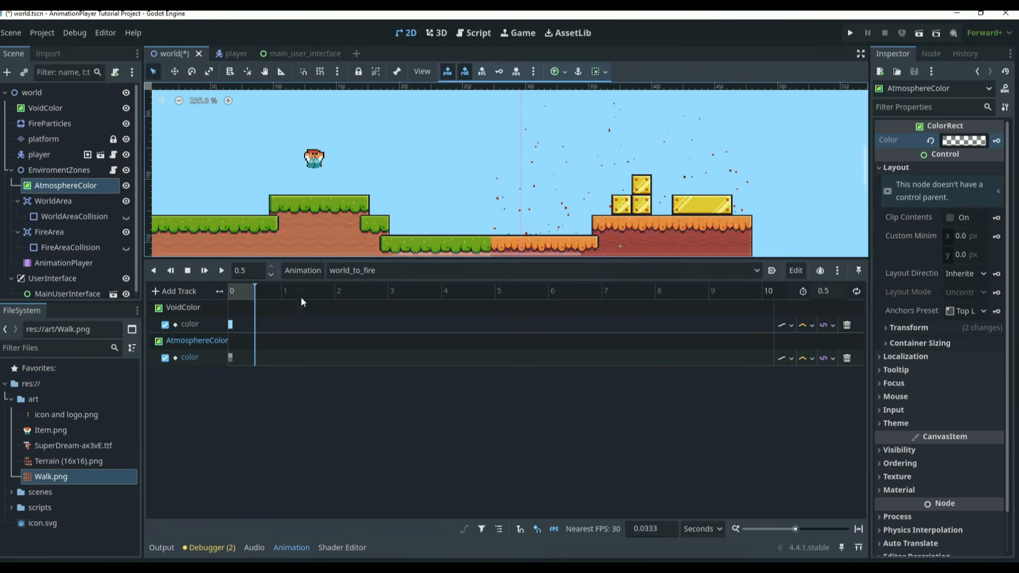
Step: Copy the hex color of the VoidColor keyframe at 0 seconds in the fire animation
left_click(363, 272)
left_click(366, 302)
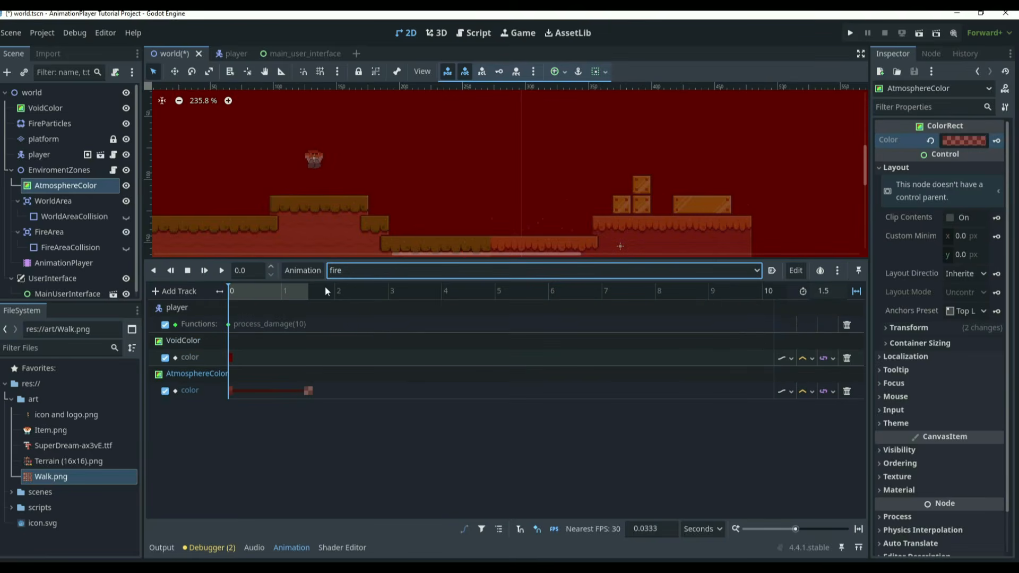
left_click(233, 358)
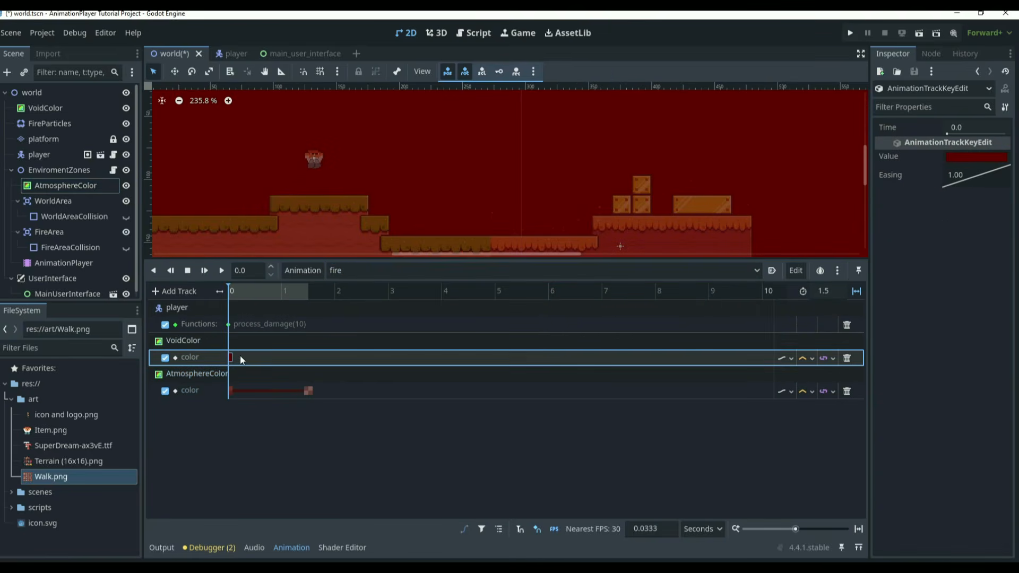
left_click(988, 158)
key("ctrl+c")
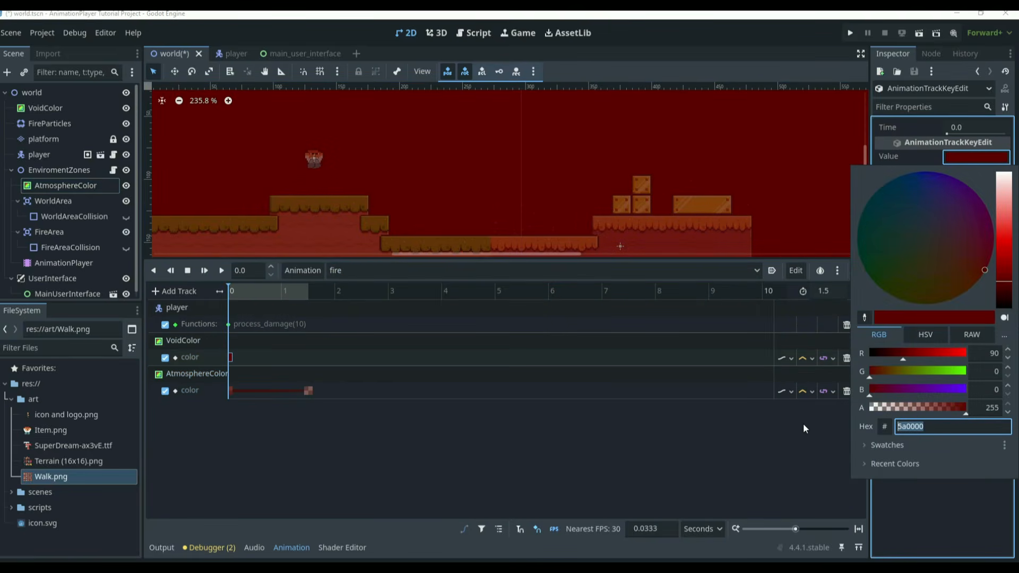
Step: Insert a VoidColor color keyframe at 0.5 seconds in the world_to_fire animation and select it
left_click(344, 271)
left_click(344, 271)
left_click(370, 334)
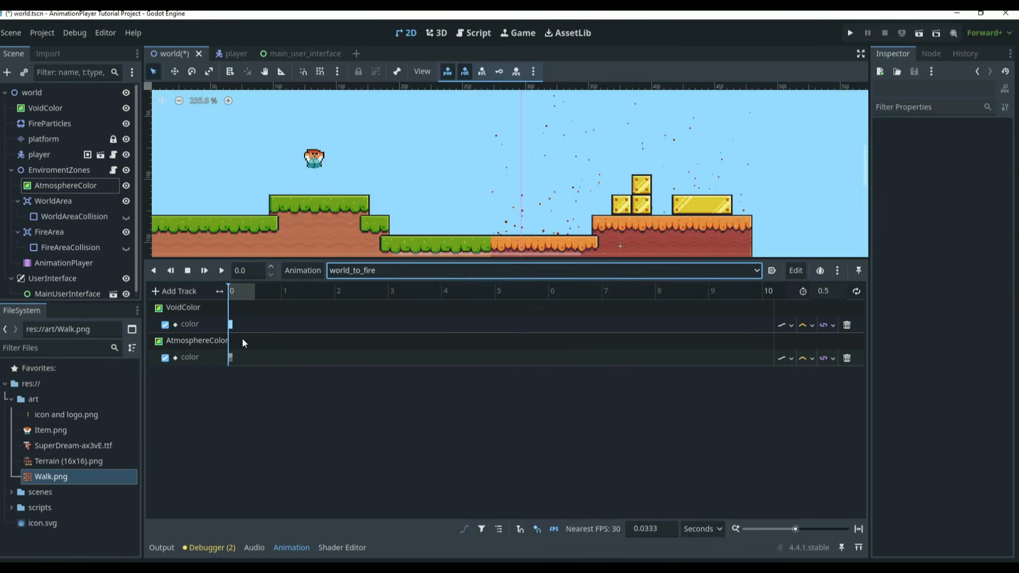
left_click(256, 294)
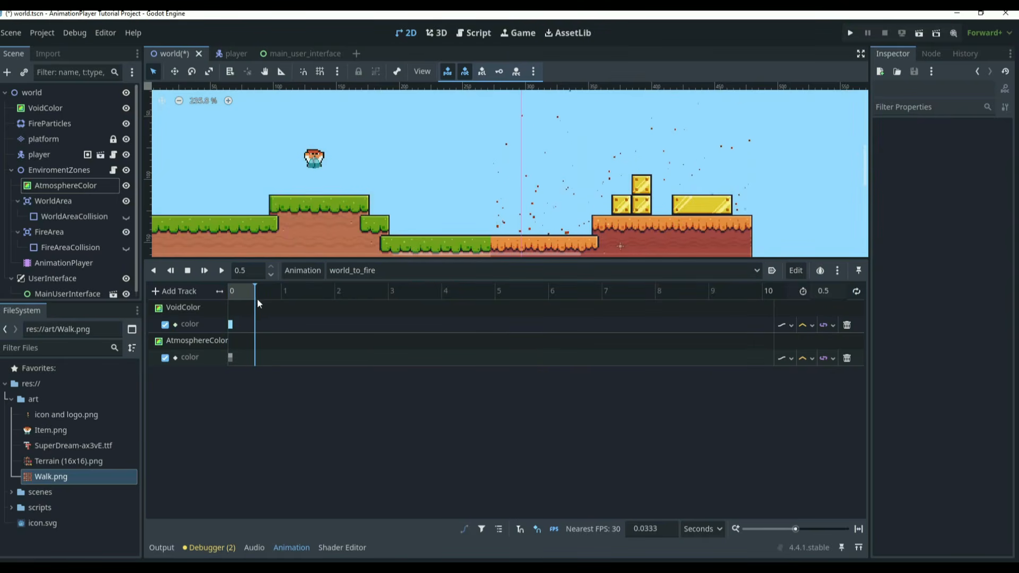
right_click(259, 327)
left_click(269, 336)
left_click(259, 326)
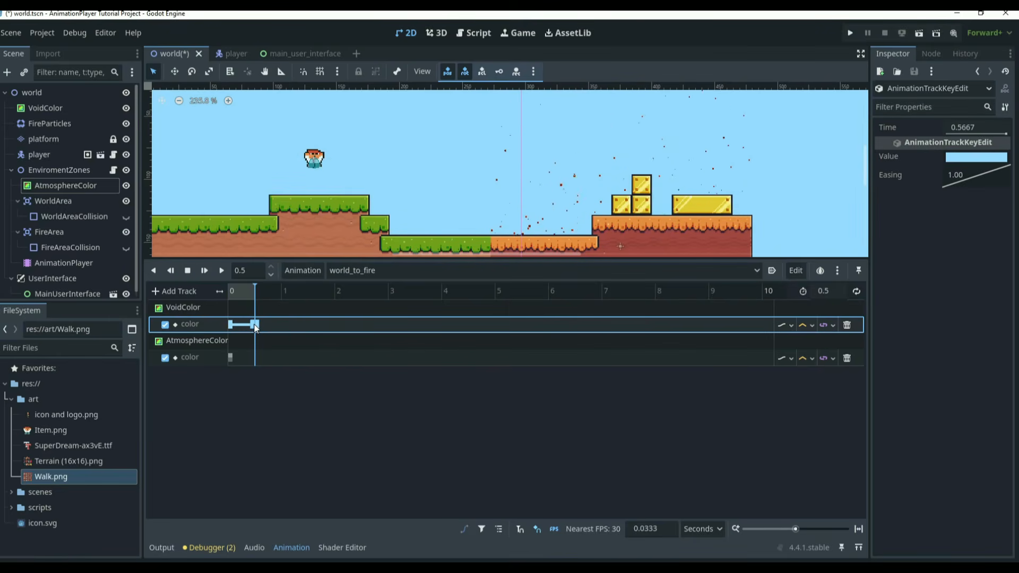
Step: Set the VoidColor keyframe at 0.5 seconds to the copied hex color 5a0000
left_click(976, 157)
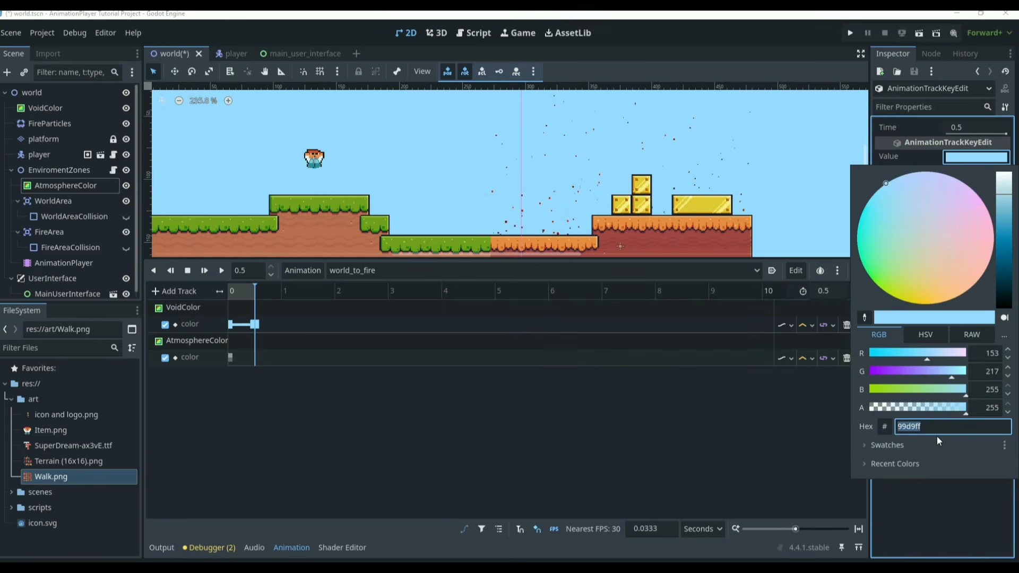
double_click(930, 428)
key("ctrl+v")
left_click(821, 348)
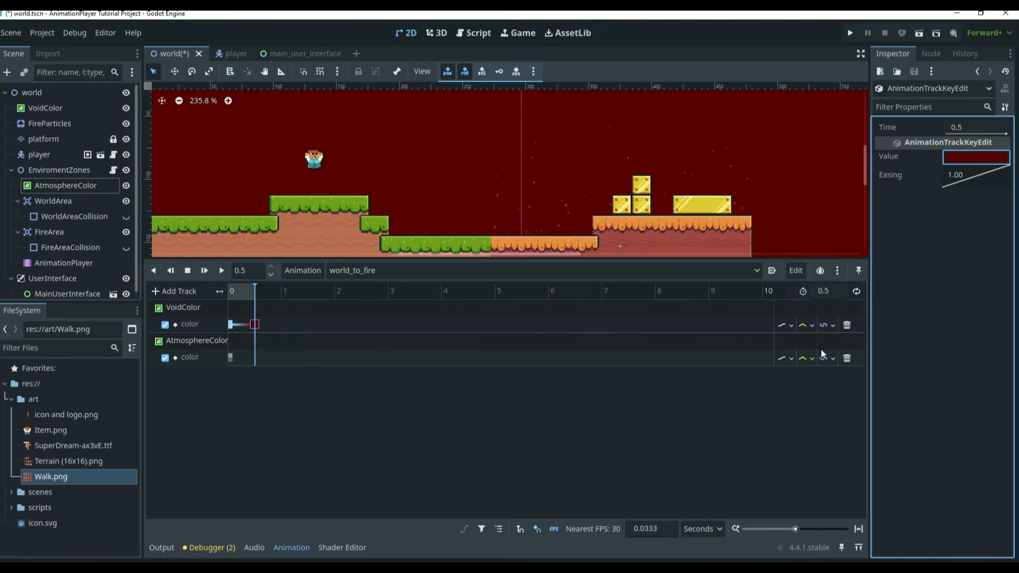
Step: Play the world_to_fire animation from 0 seconds to preview the VoidColor transition
left_click_drag(247, 291, 199, 278)
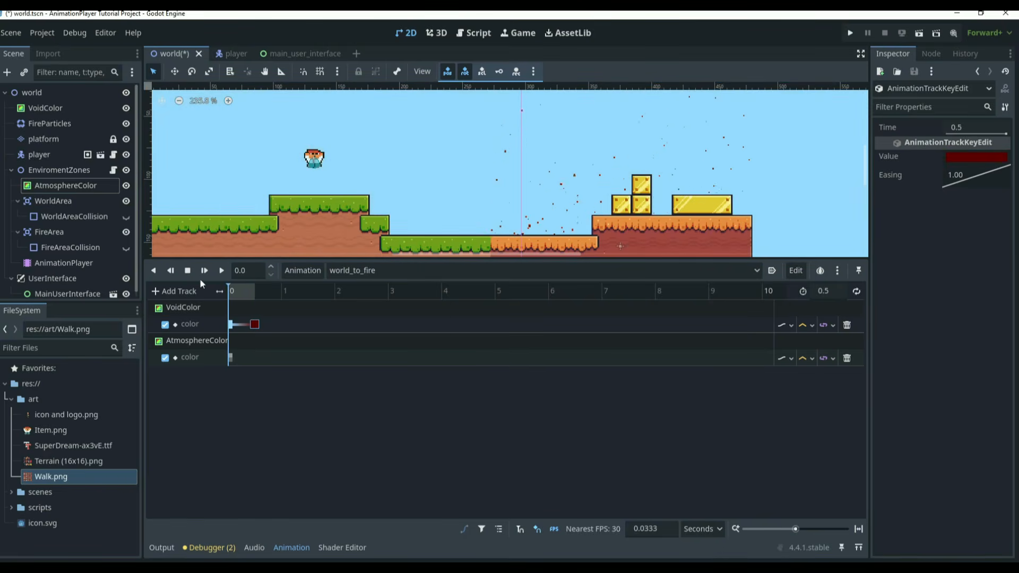
left_click(216, 273)
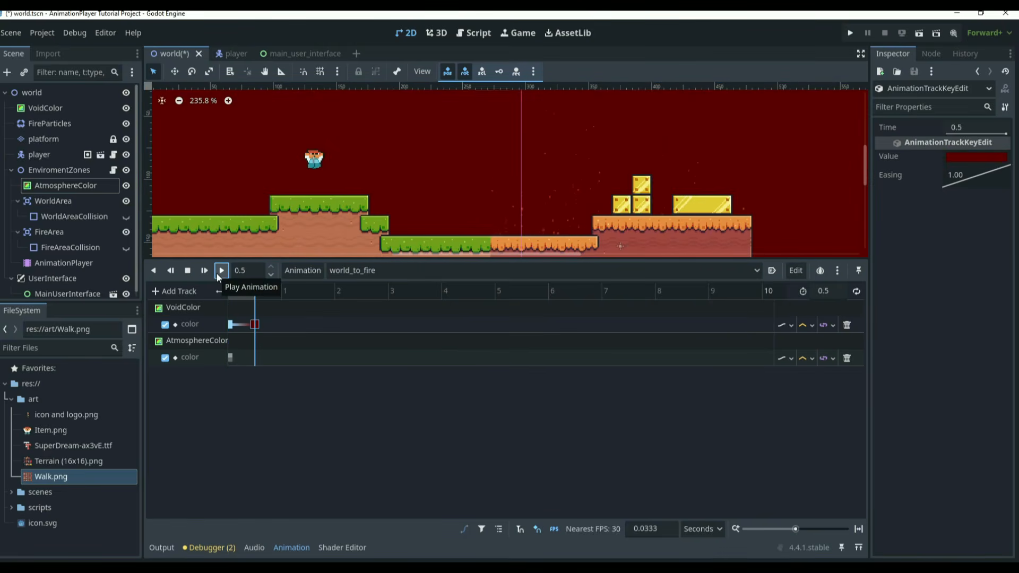
left_click(200, 273)
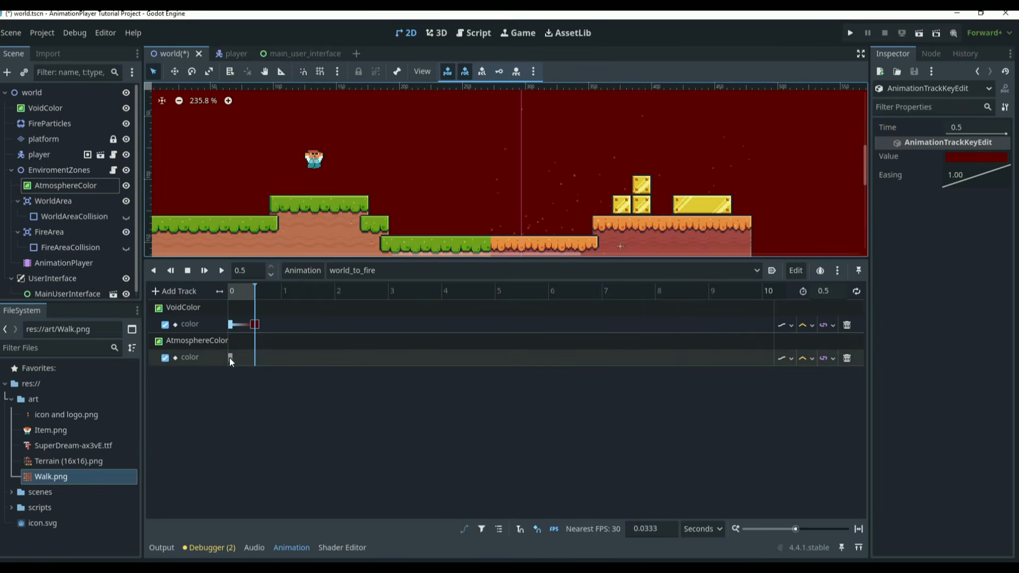
Step: Copy the hex color of the AtmosphereColor keyframe at 0 seconds in the fire animation
left_click(330, 272)
left_click(358, 335)
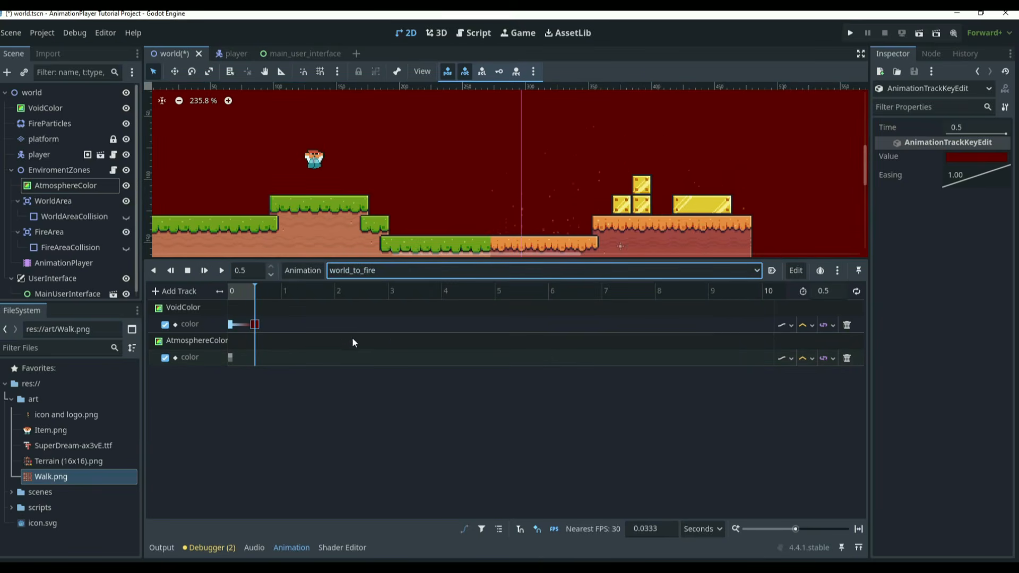
left_click(375, 272)
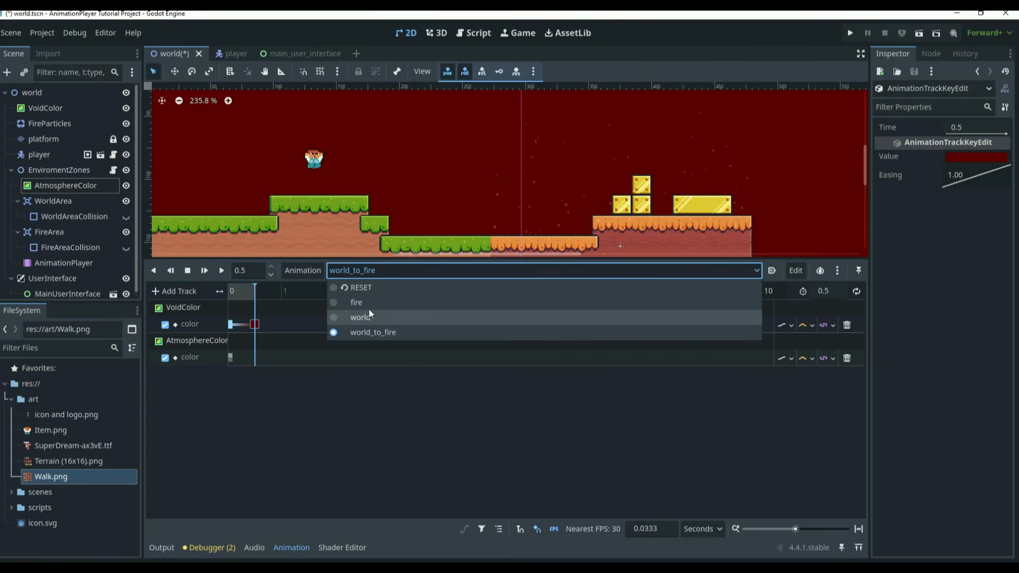
left_click(369, 305)
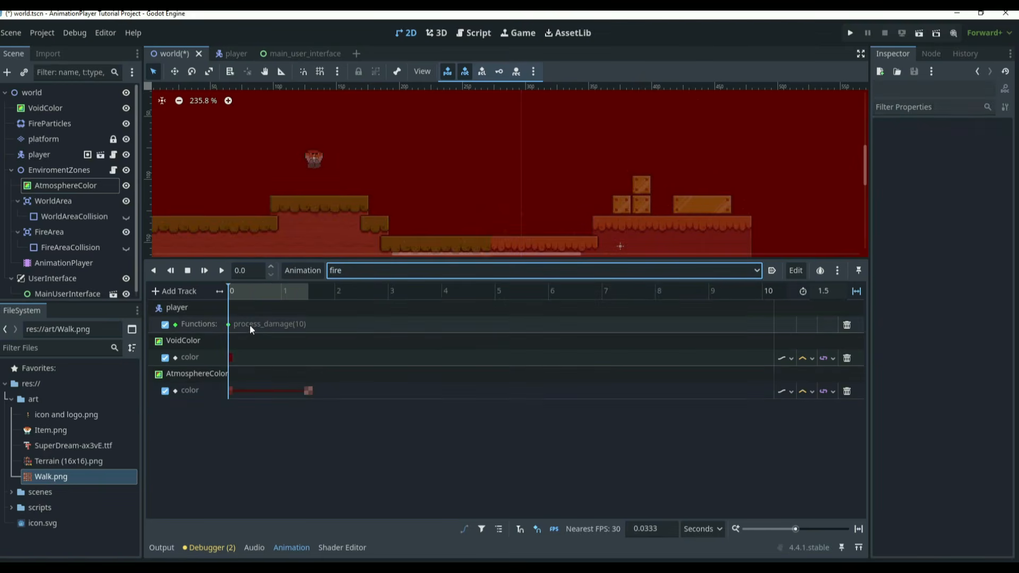
left_click(229, 393)
left_click(975, 158)
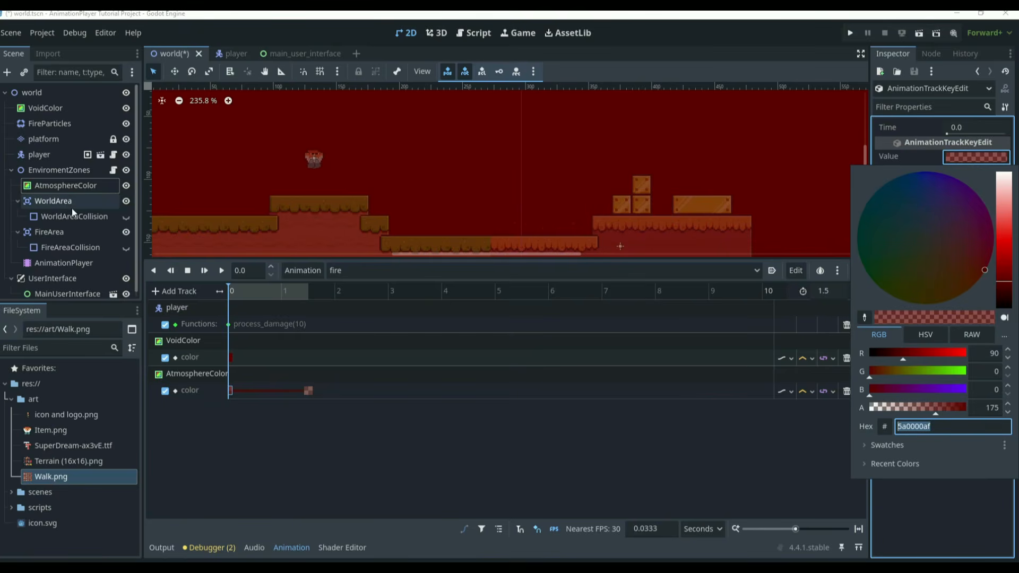
Step: Insert a second AtmosphereColor color keyframe near the end of the world_to_fire animation
left_click(339, 273)
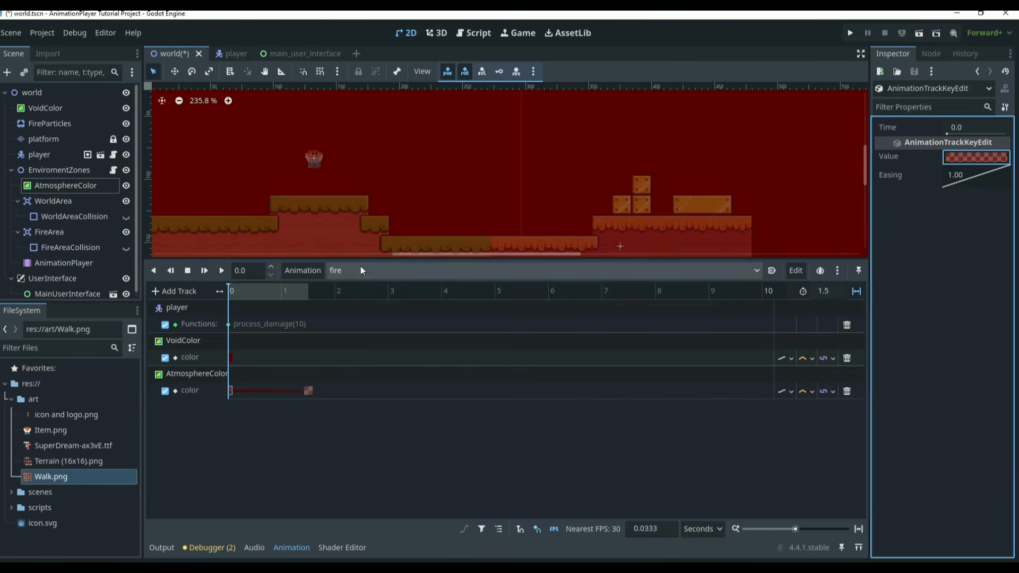
left_click(363, 268)
left_click(376, 333)
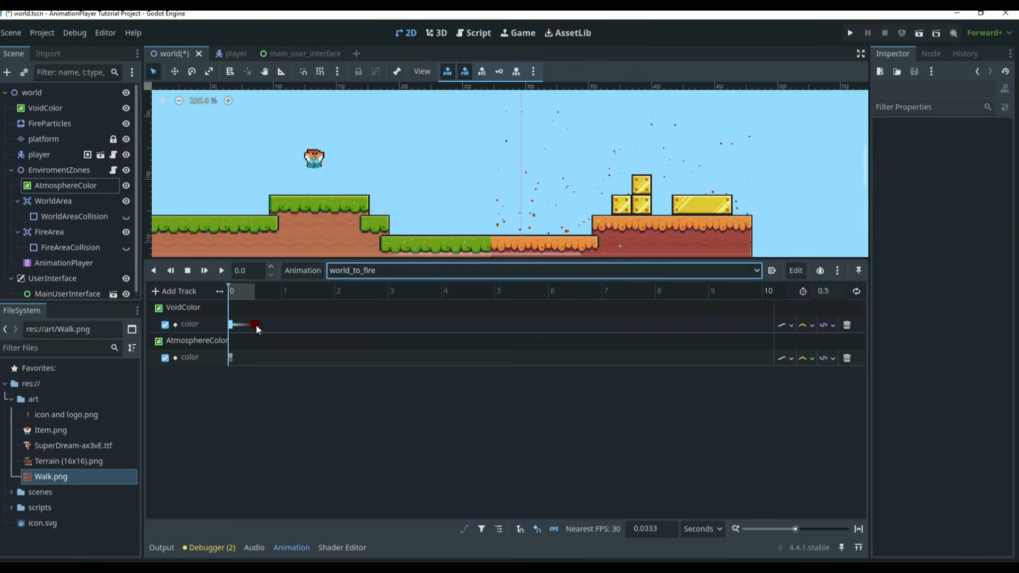
left_click(264, 363)
left_click(264, 365)
left_click(257, 357)
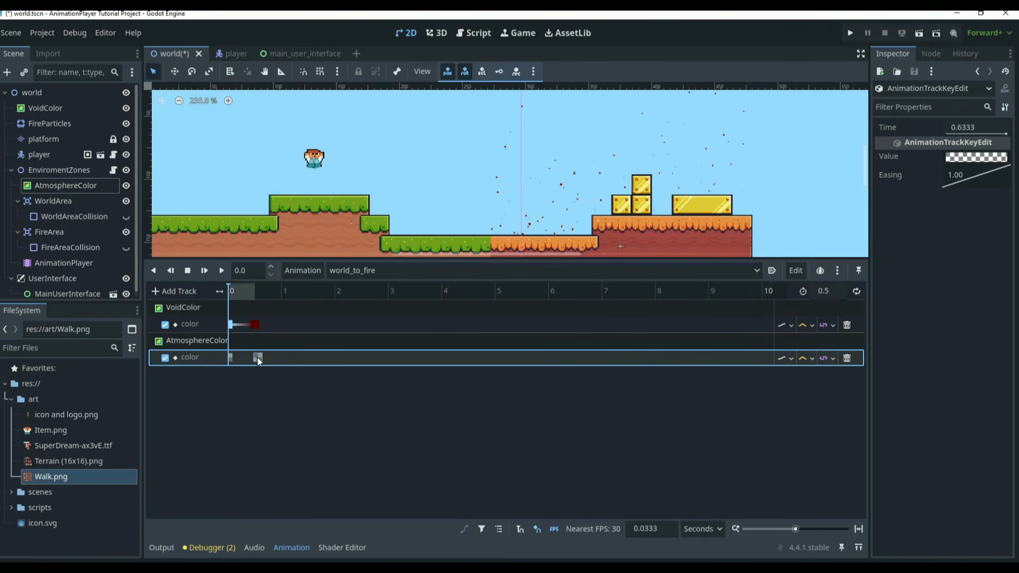
left_click_drag(253, 358, 251, 358)
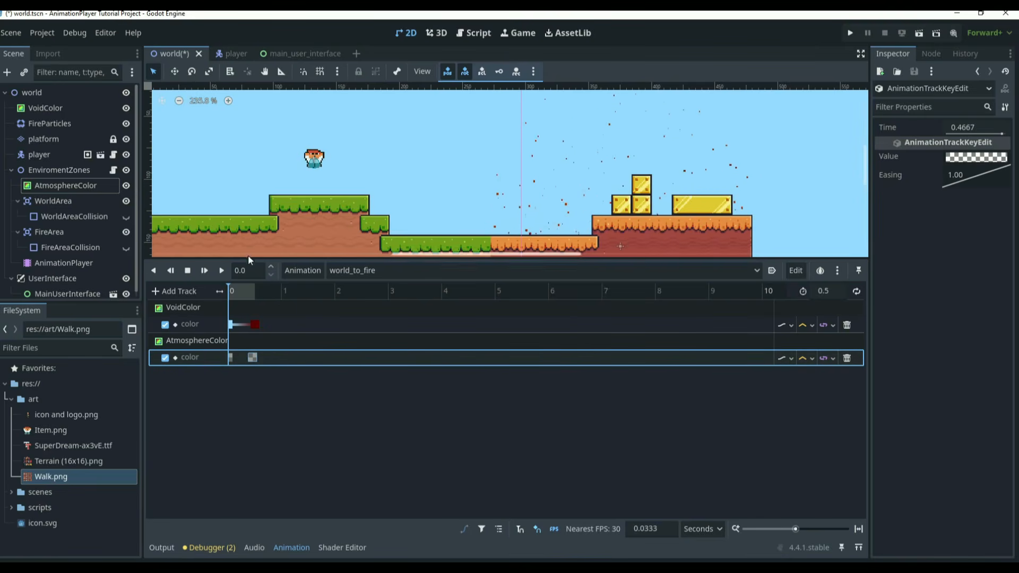
Step: Move the second AtmosphereColor keyframe in world_to_fire to 0.5 seconds, aligned with the dark red VoidColor keyframe
scroll(256, 286, "up", 5, "ctrl")
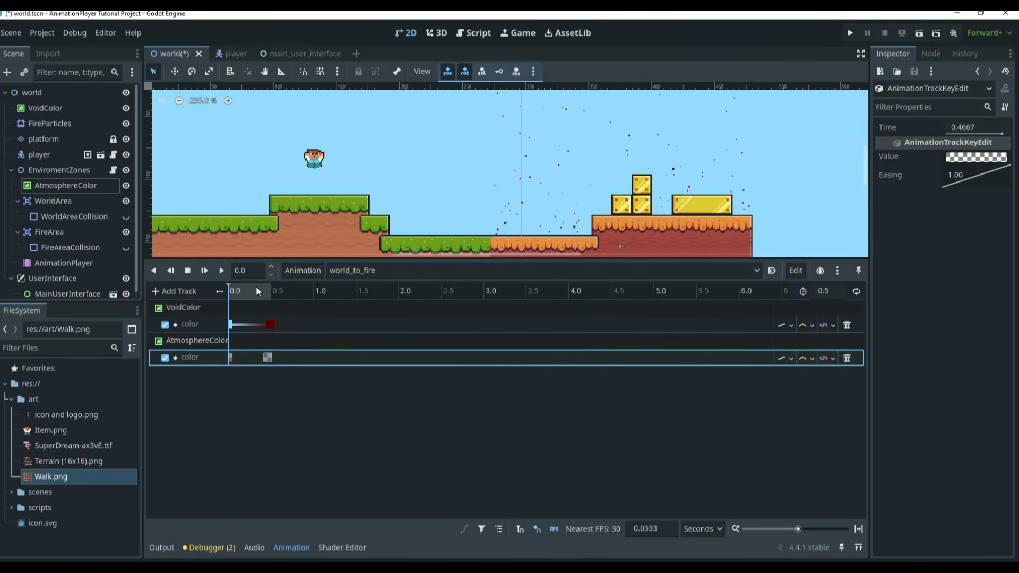
left_click(352, 270)
left_click(370, 302)
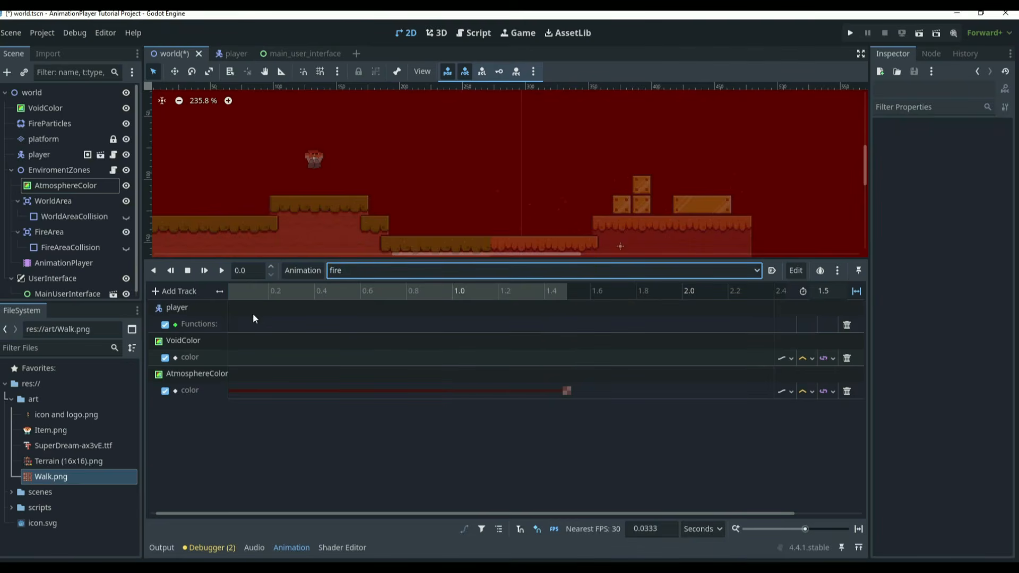
left_click_drag(326, 513, 174, 510)
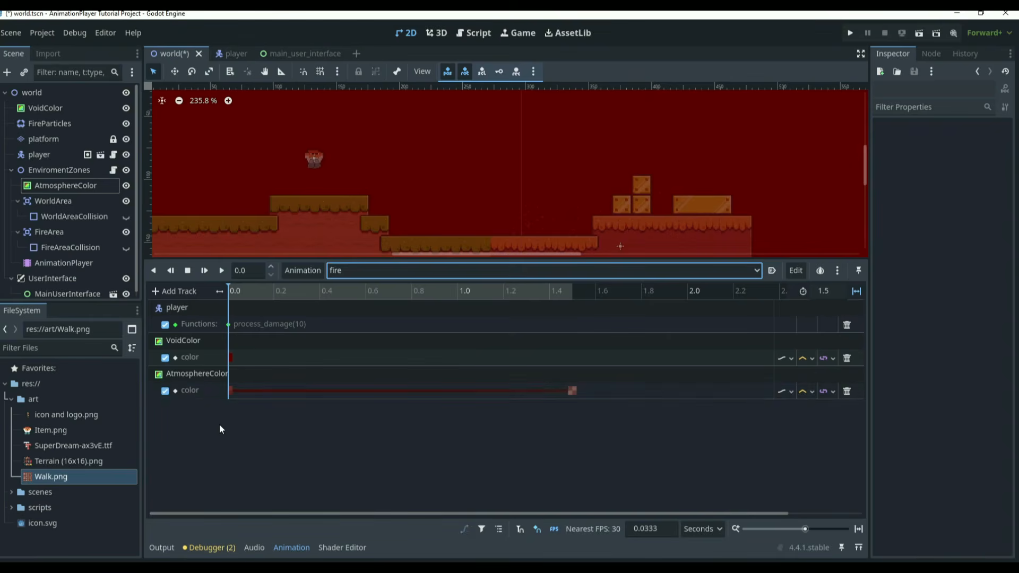
left_click(385, 271)
left_click(370, 332)
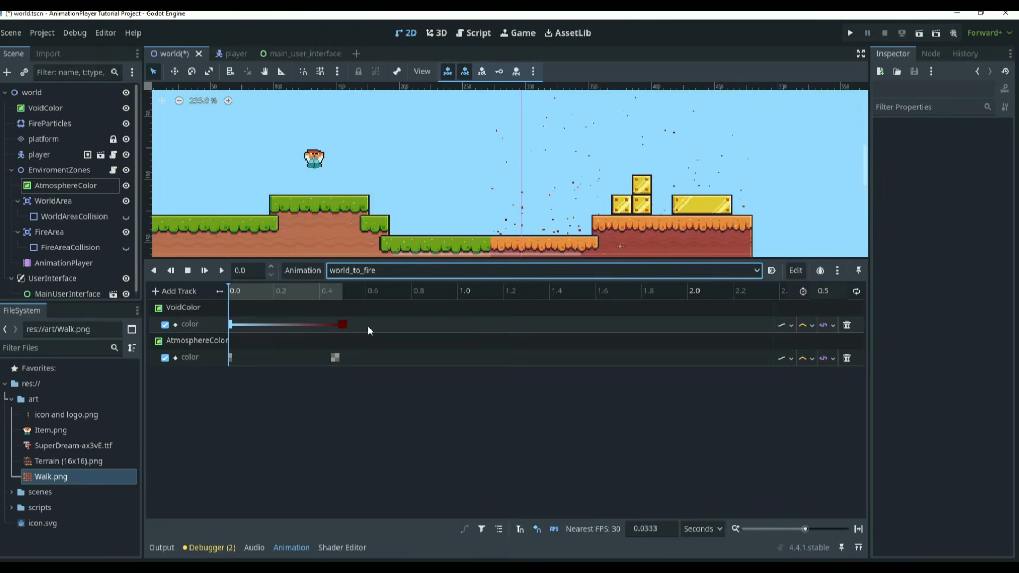
left_click_drag(334, 357, 343, 357)
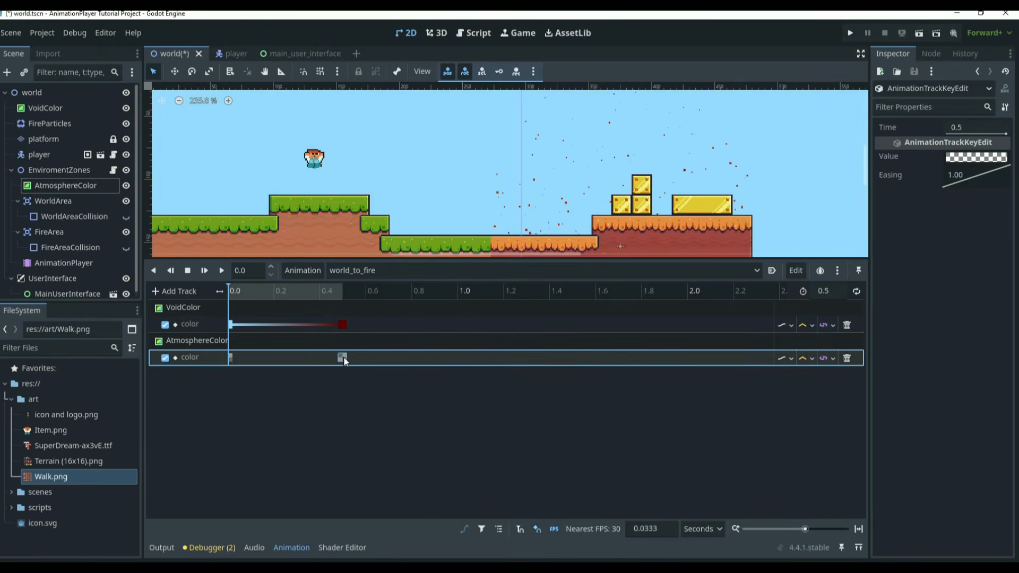
Step: Set the AtmosphereColor keyframe at 0.5 seconds to the copied hex color 5a0000af
left_click(979, 158)
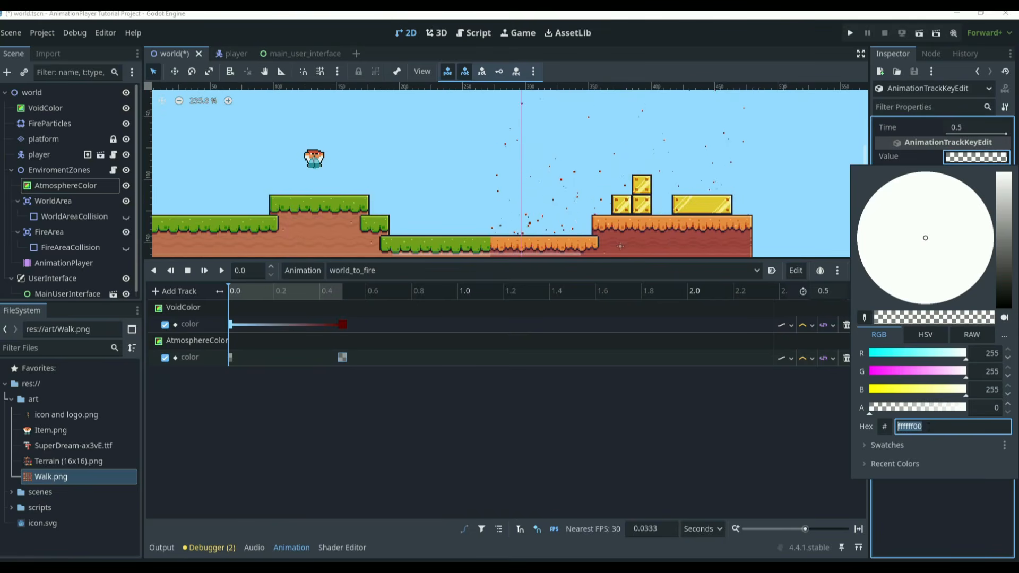
left_click_drag(929, 427, 798, 388)
key("ctrl+v")
key("Return")
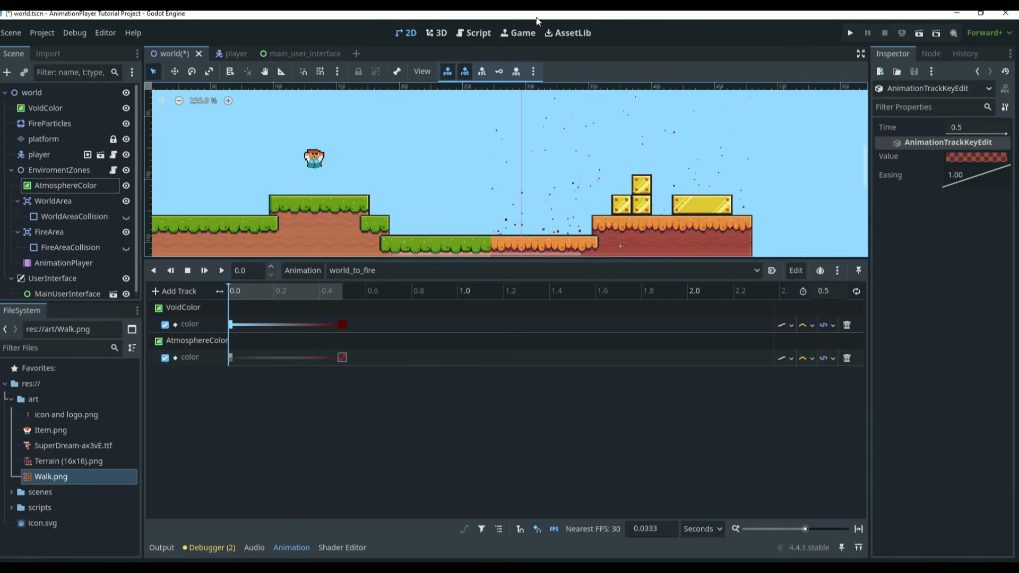
Step: Play the world_to_fire animation and the fire animation to preview how the transition leads into the fire environment
scroll(561, 161, "down", 3)
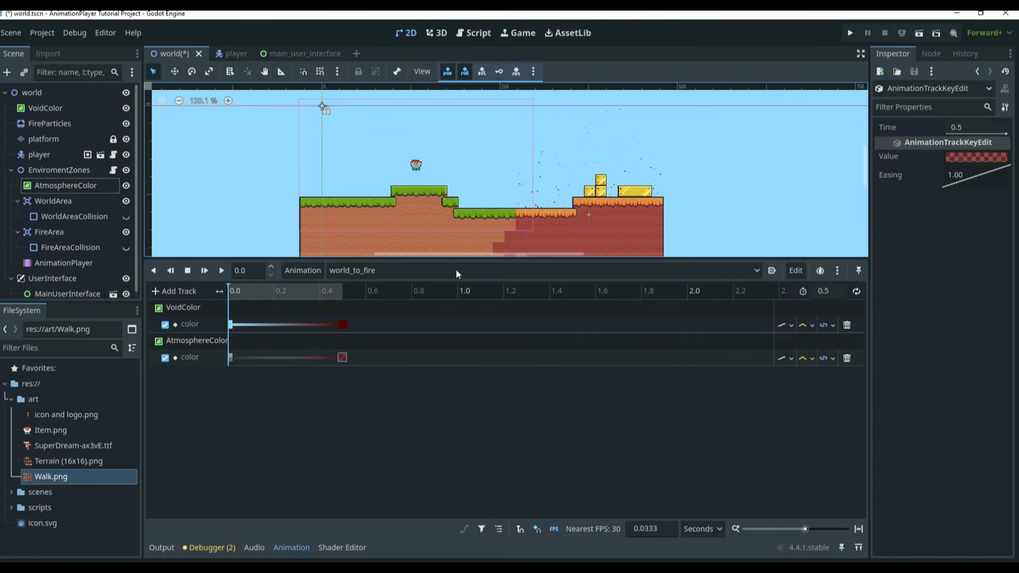
left_click(221, 270)
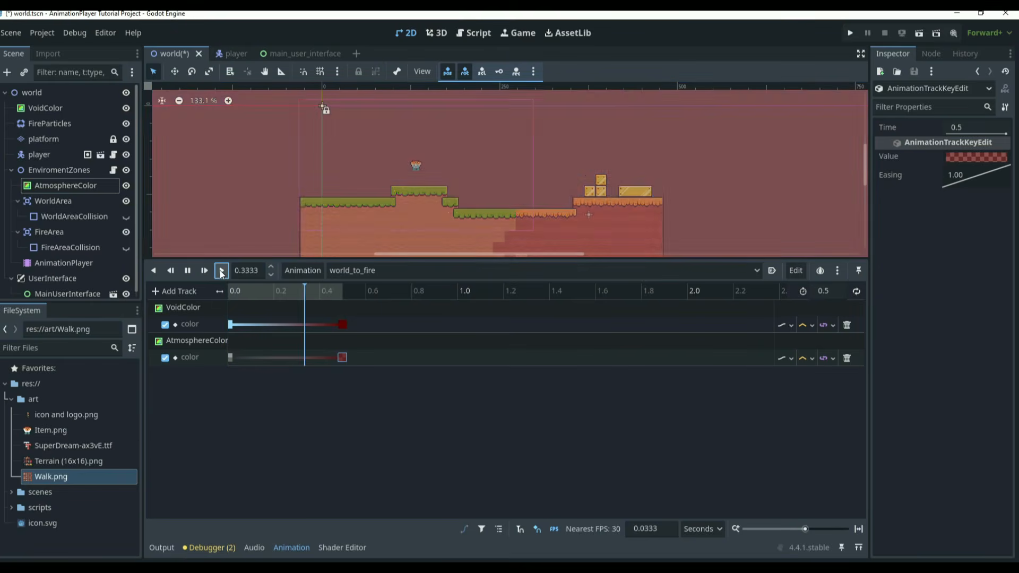
left_click(419, 275)
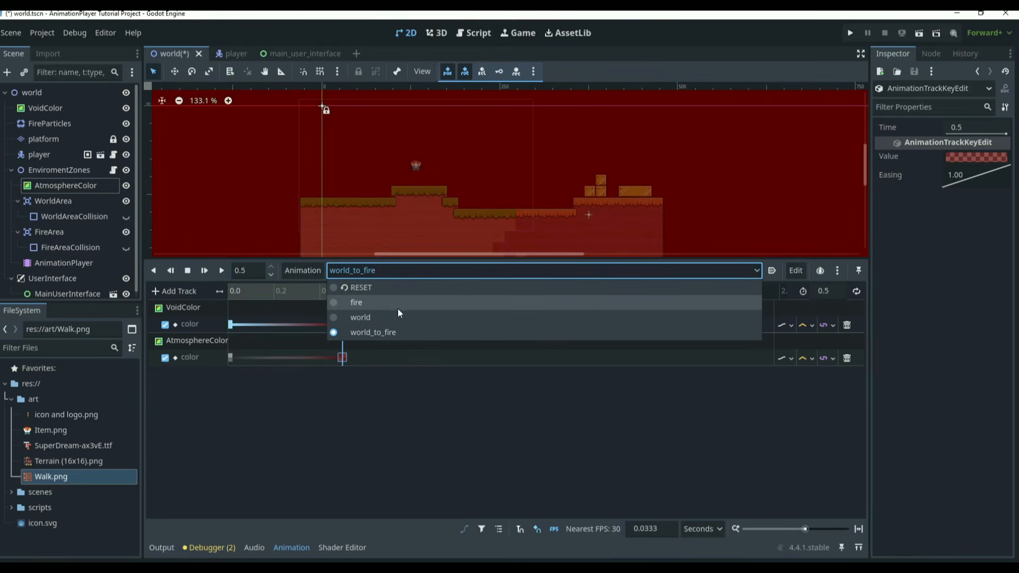
left_click(369, 301)
left_click(210, 270)
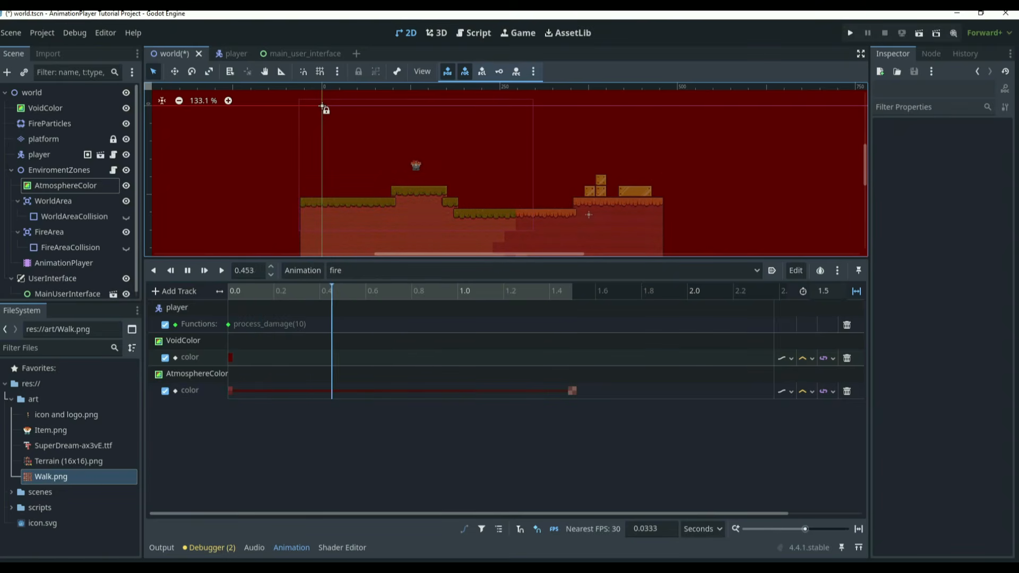
Step: Create a new animation named fire_to_world and set its length to 0.5 seconds
left_click(304, 271)
left_click(314, 287)
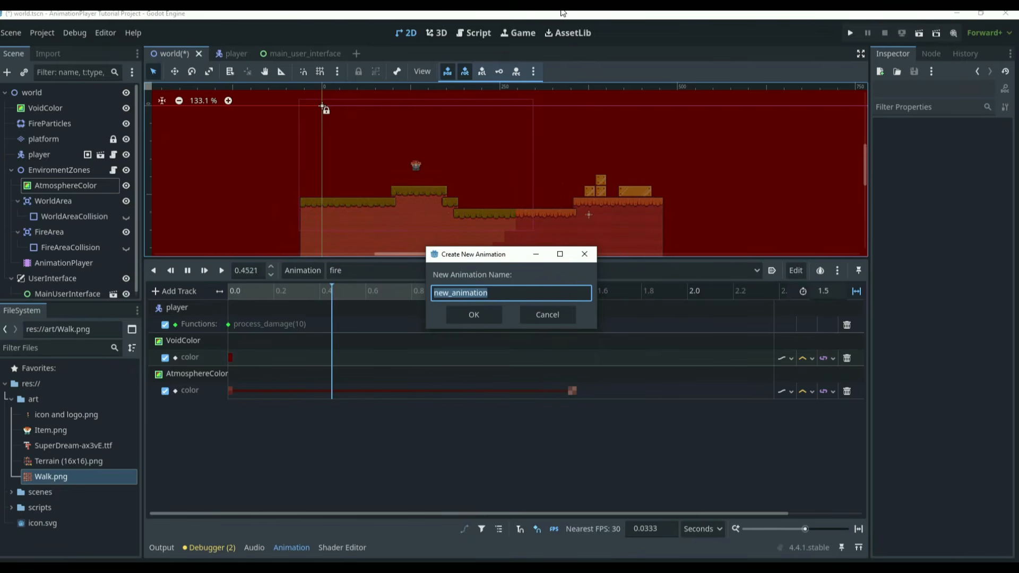
type("fire_to_world")
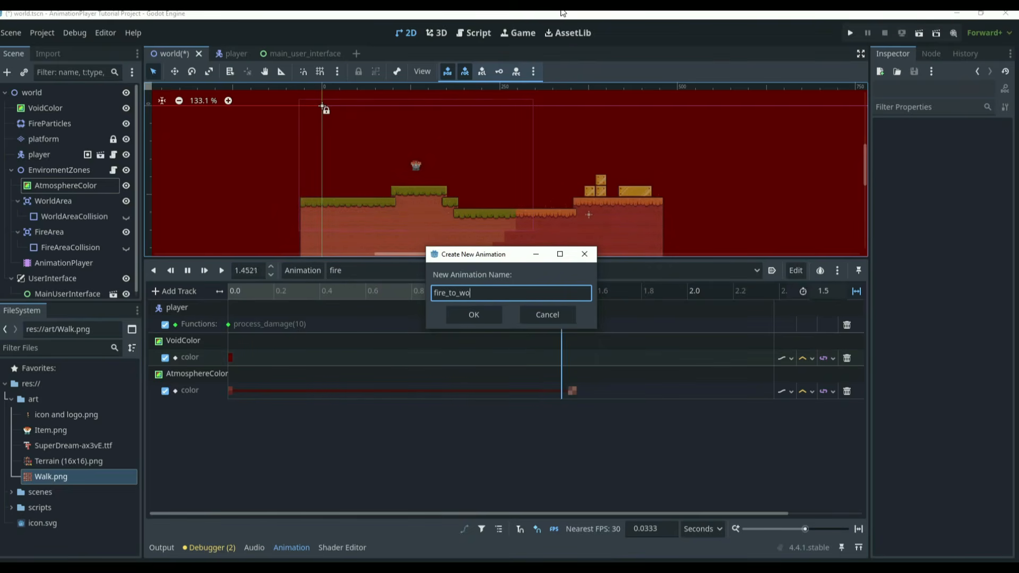
key("Return")
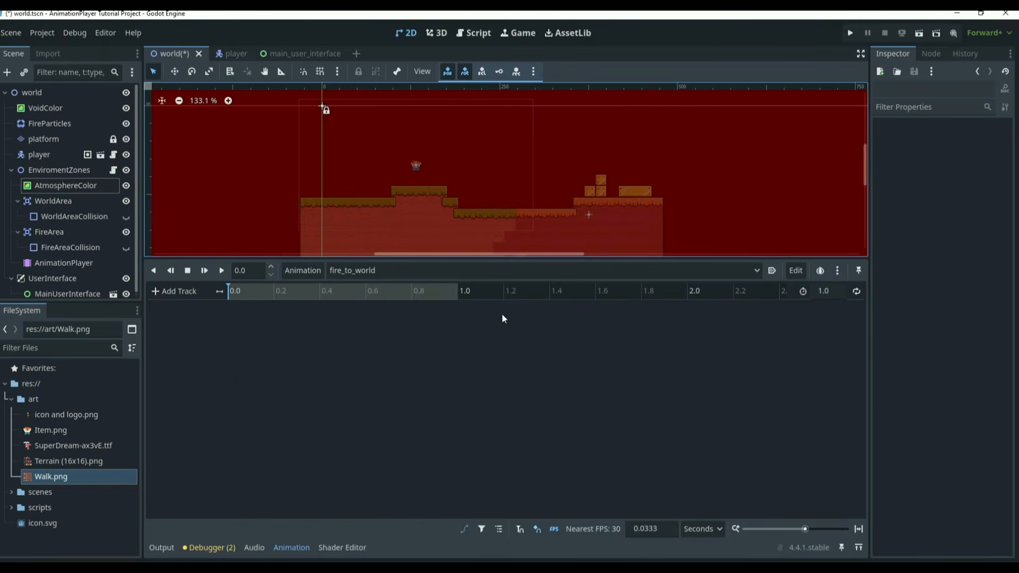
left_click(842, 291)
type("0.5")
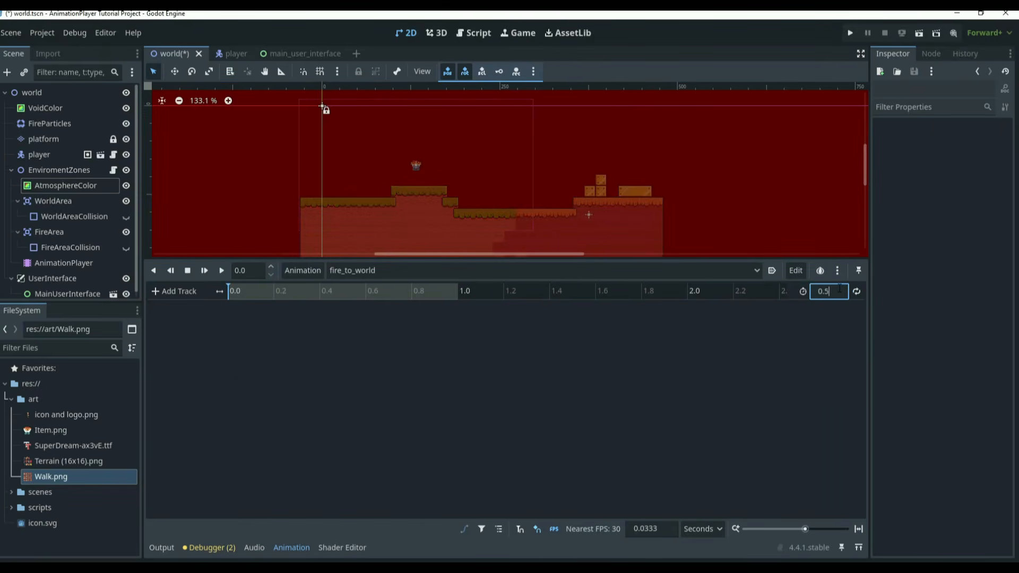
key("Return")
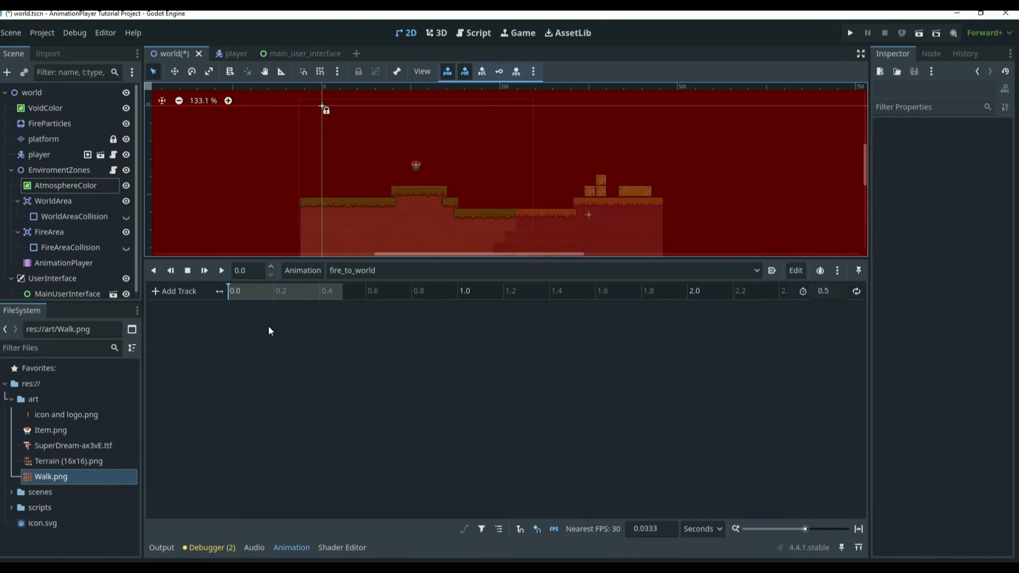
Step: Create a color track for VoidColor in fire_to_world with a keyframe of its current dark red at 0 seconds
left_click(80, 109)
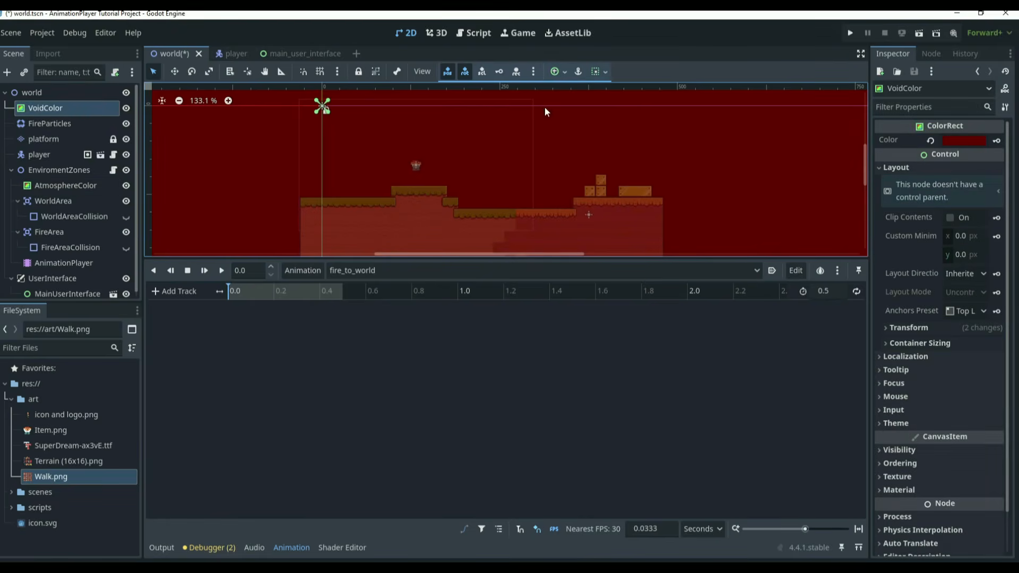
left_click(997, 140)
left_click(458, 329)
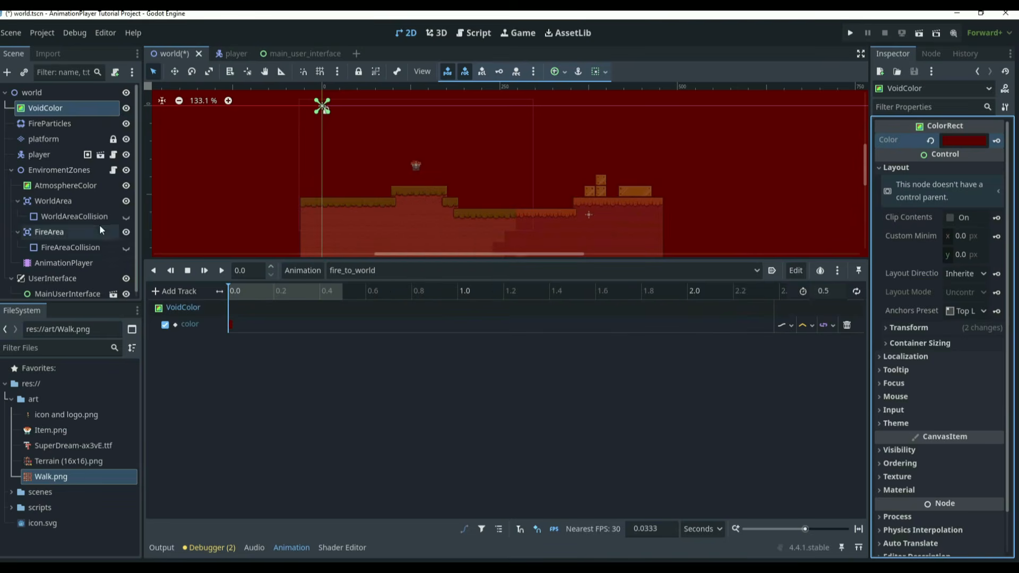
Step: Create a color track for AtmosphereColor in fire_to_world with a keyframe of its current translucent red at 0 seconds
left_click(81, 187)
left_click(986, 139)
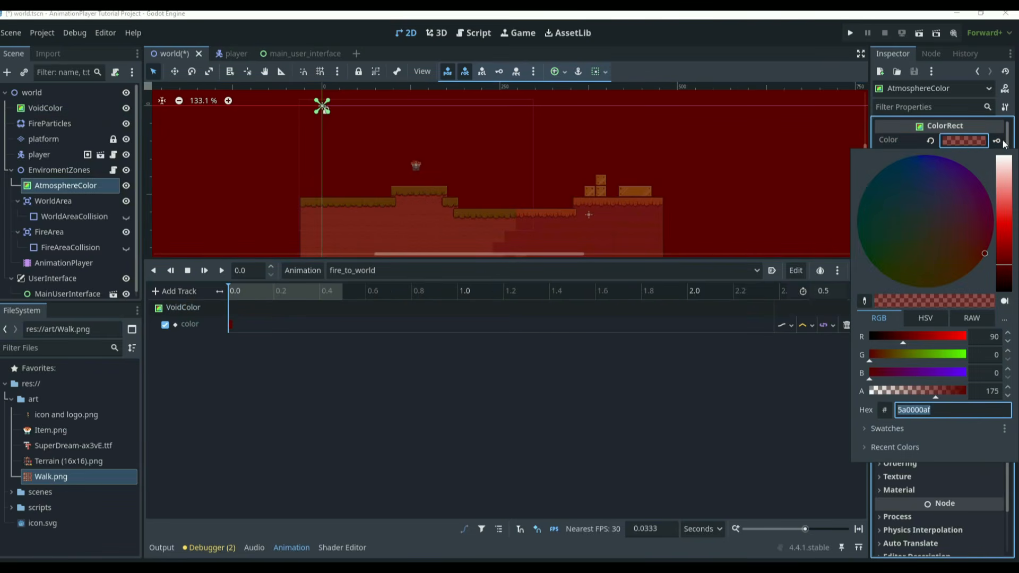
left_click(494, 279)
left_click(997, 141)
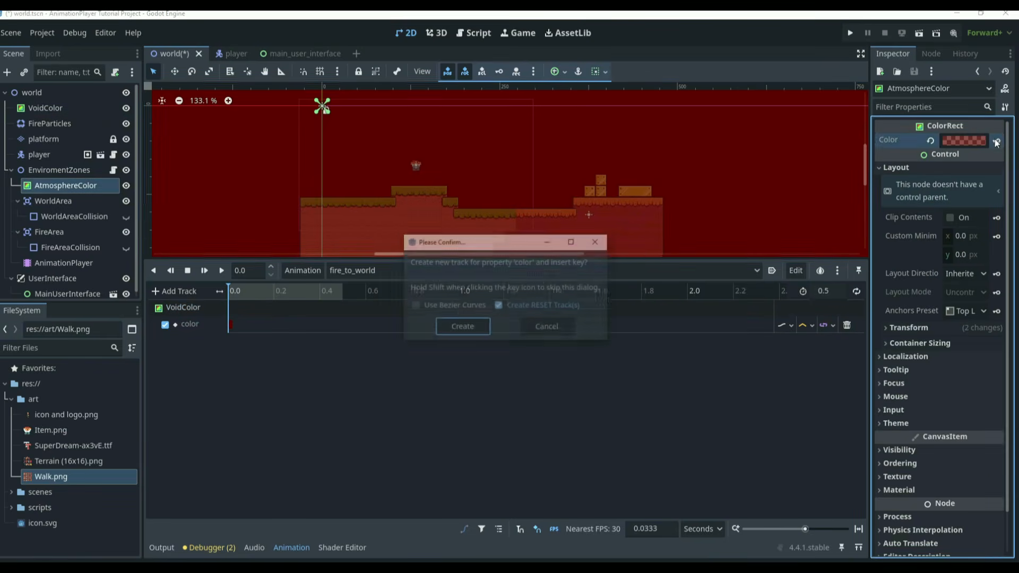
left_click(458, 326)
left_click_drag(235, 292, 342, 295)
left_click(85, 108)
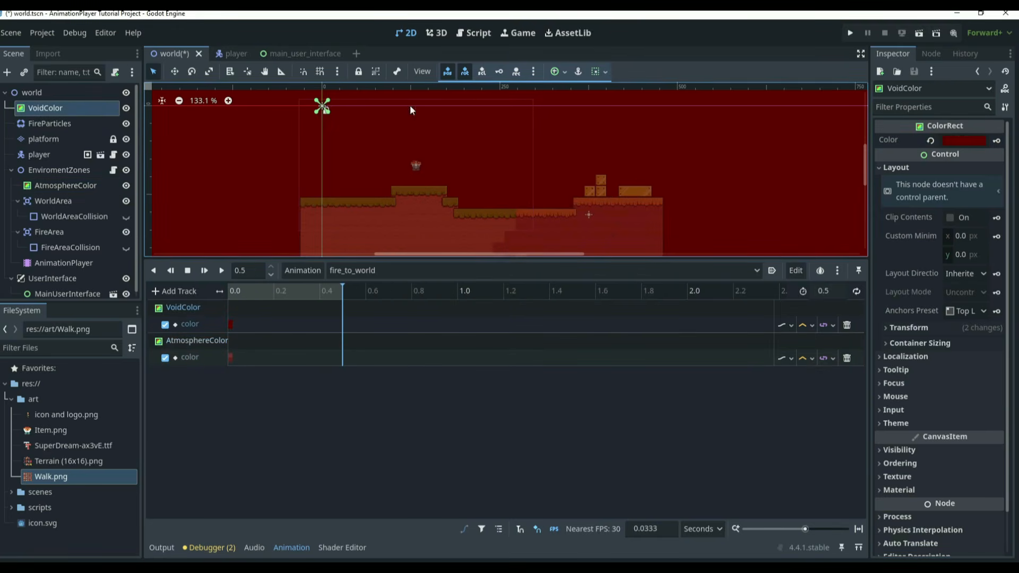
left_click(957, 141)
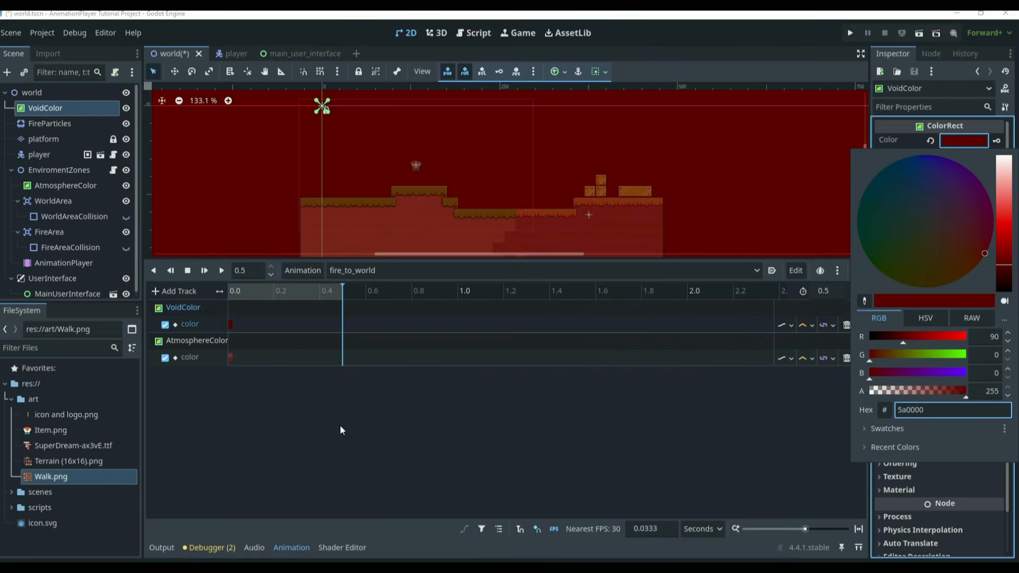
left_click(361, 247)
Step: Copy the hex color 99d9ff from the VoidColor keyframe in the world animation
left_click(363, 271)
left_click(365, 330)
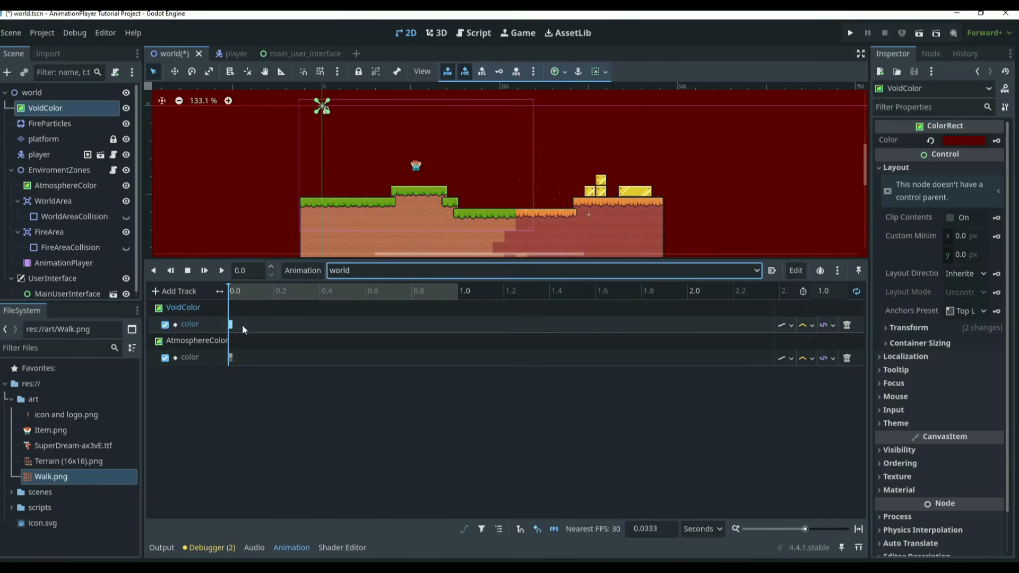
left_click(232, 325)
left_click(980, 157)
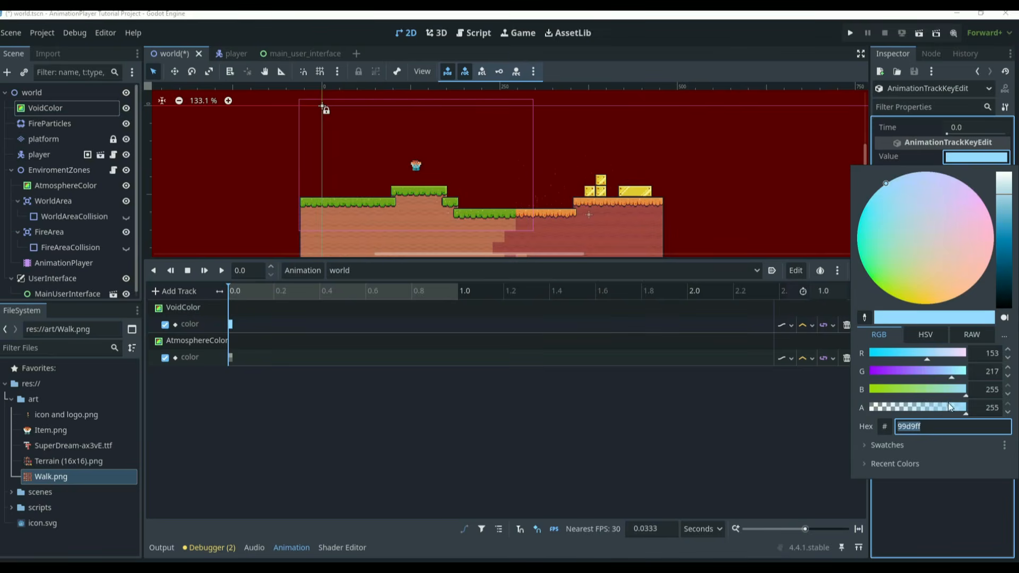
left_click(944, 427)
left_click_drag(945, 429, 716, 424)
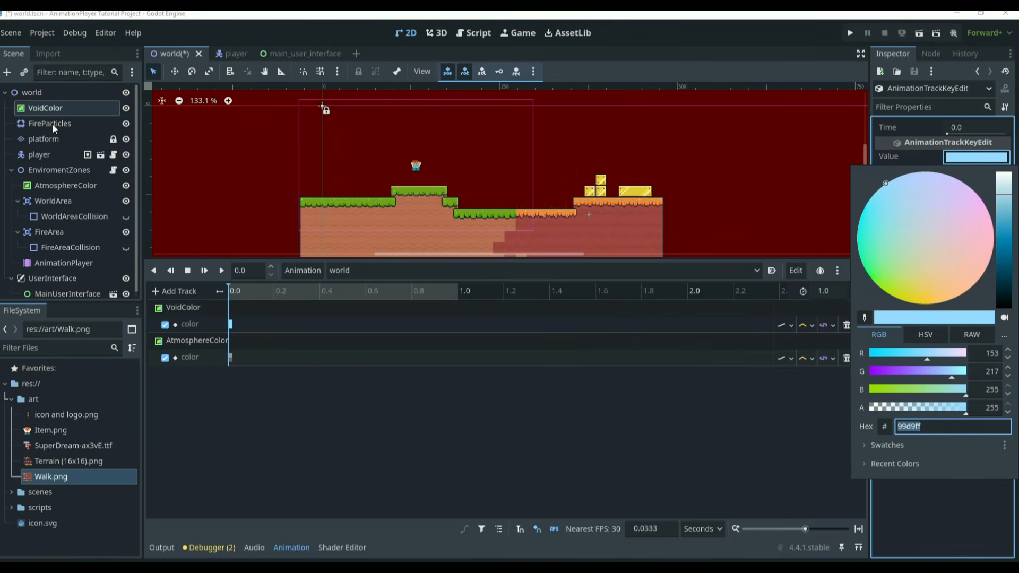
left_click(54, 262)
Step: Return to the fire_to_world animation and insert a VoidColor color keyframe at 0.5 seconds
left_click(355, 273)
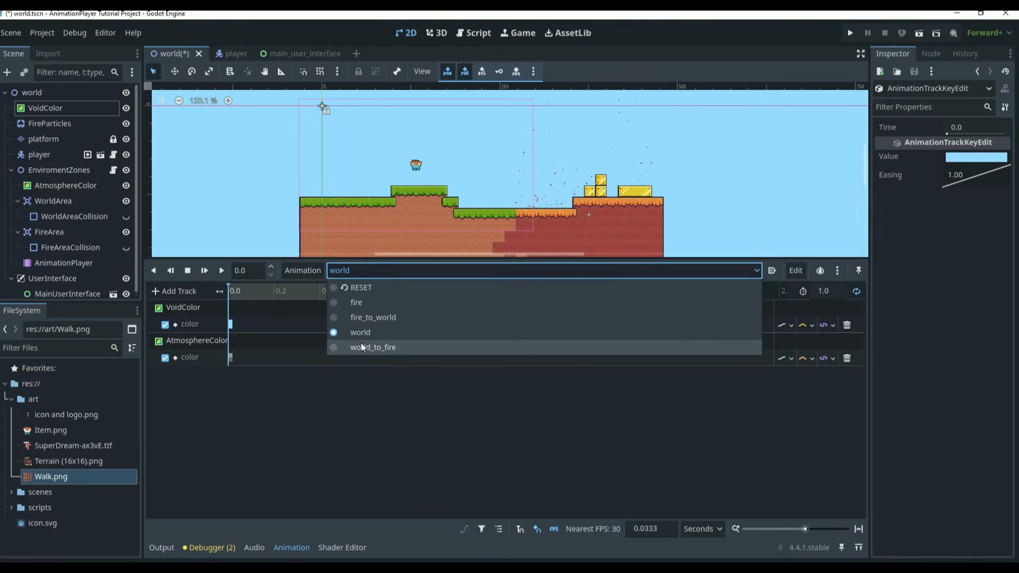
left_click(368, 319)
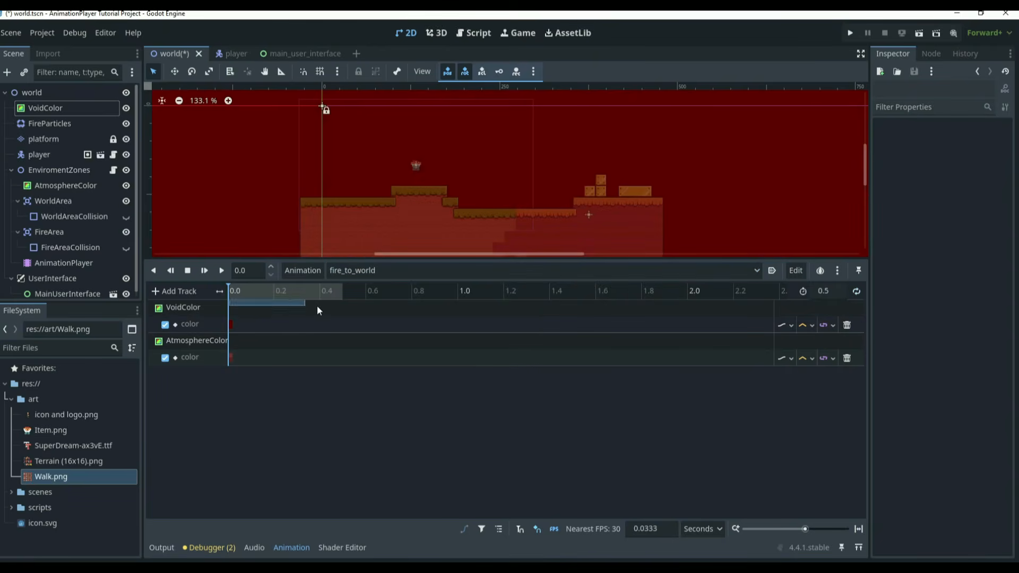
left_click(256, 291)
left_click(343, 291)
right_click(341, 326)
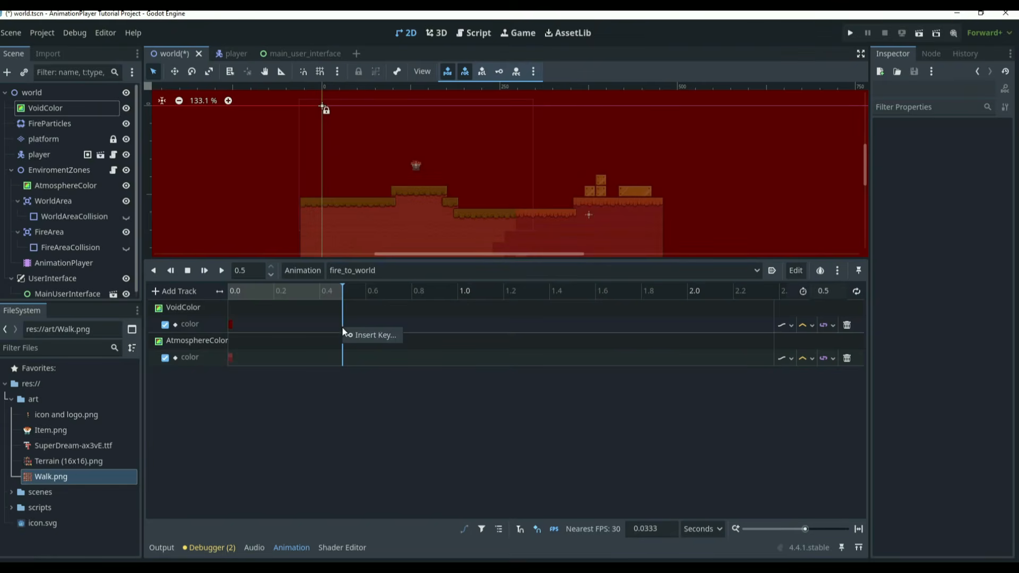
Step: Insert a key at 0.5 s on the VoidColor color track and set its color value to hex 99d9ff
left_click(346, 332)
left_click(342, 324)
left_click(997, 162)
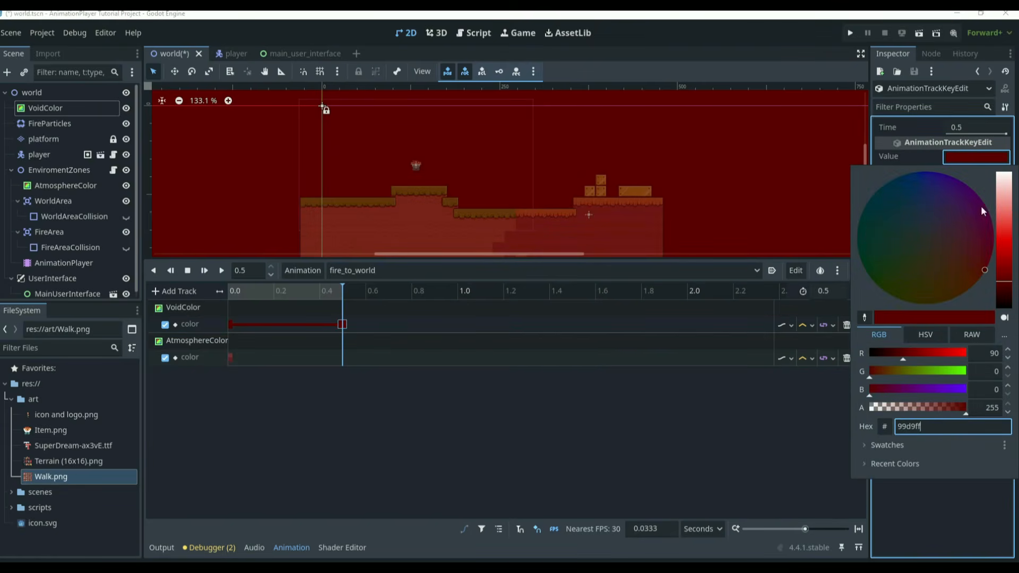
left_click(926, 427)
type("99d9ff")
key("Return")
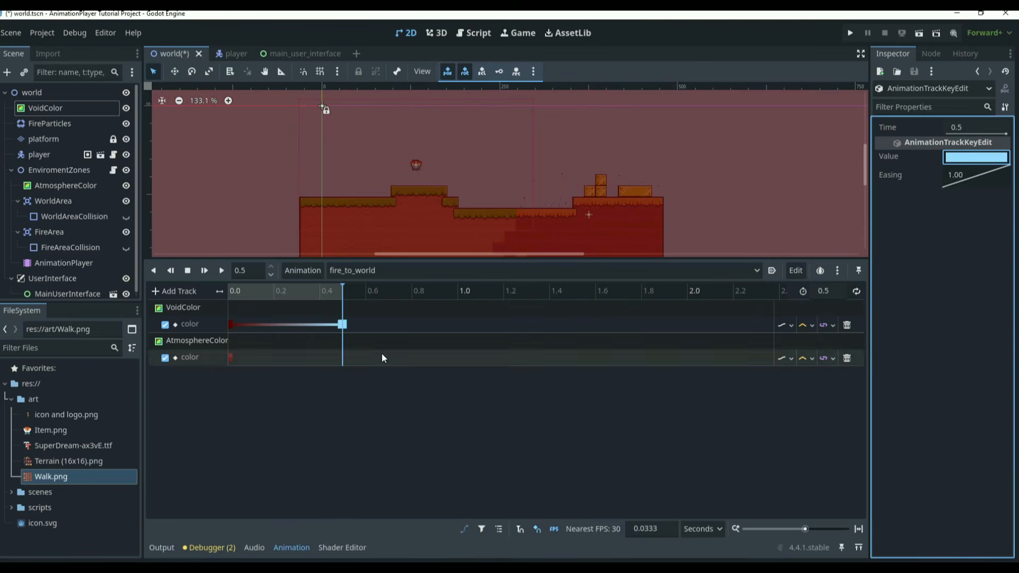
Step: Insert a key at 0.5 s on the AtmosphereColor color track and make its color fully transparent
right_click(344, 357)
left_click(374, 365)
left_click(343, 357)
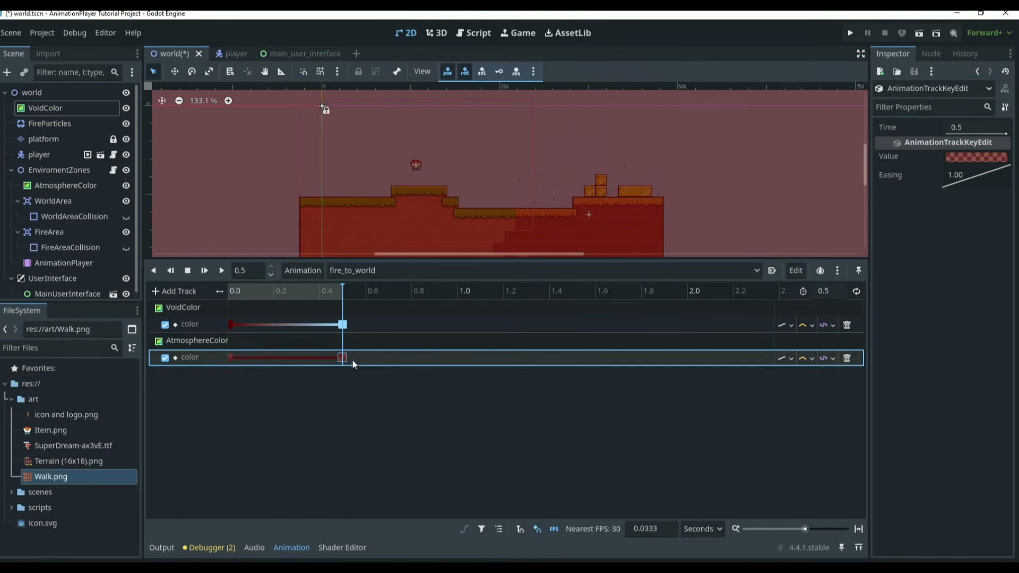
left_click(969, 156)
left_click(936, 427)
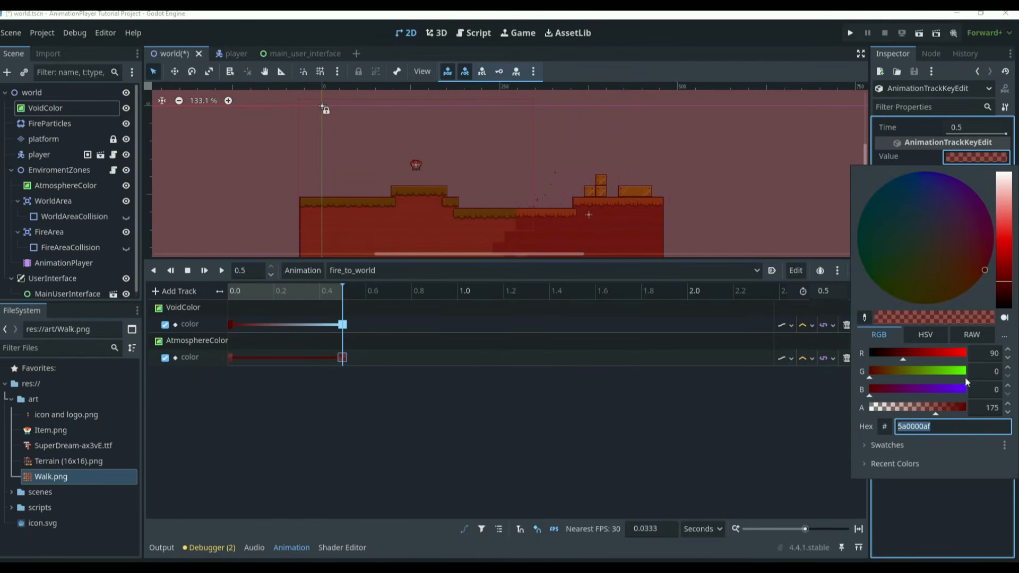
left_click_drag(928, 407, 743, 411)
left_click(624, 435)
Step: Save the world scene and play the fire_to_world animation to check the color transition
key("ctrl+s")
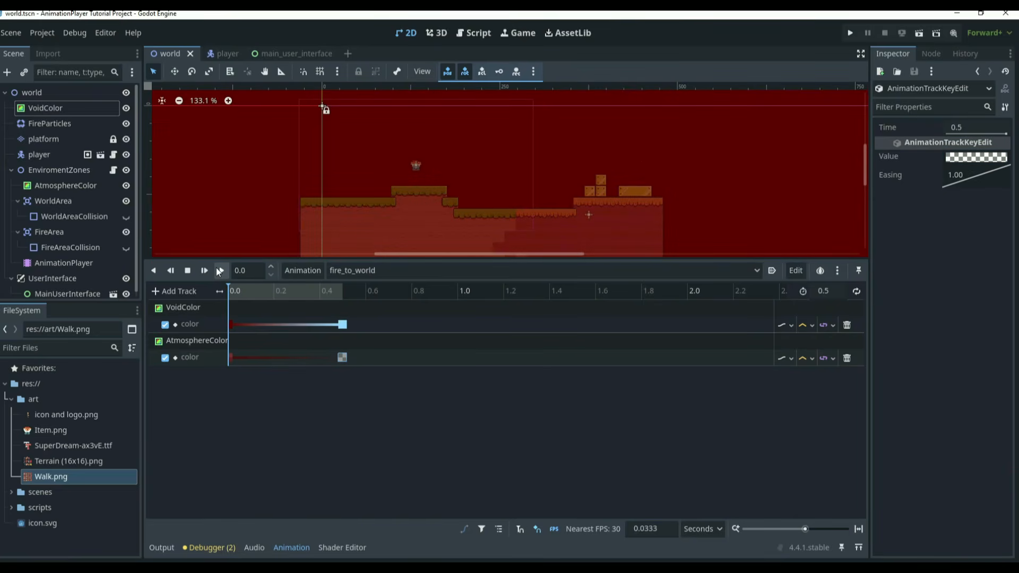
left_click(222, 270)
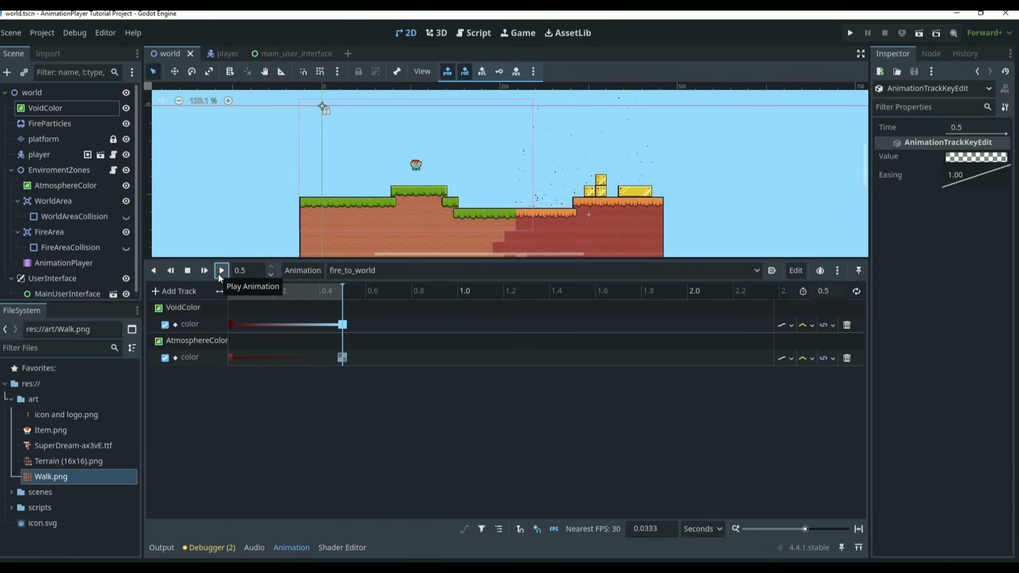
left_click(231, 357)
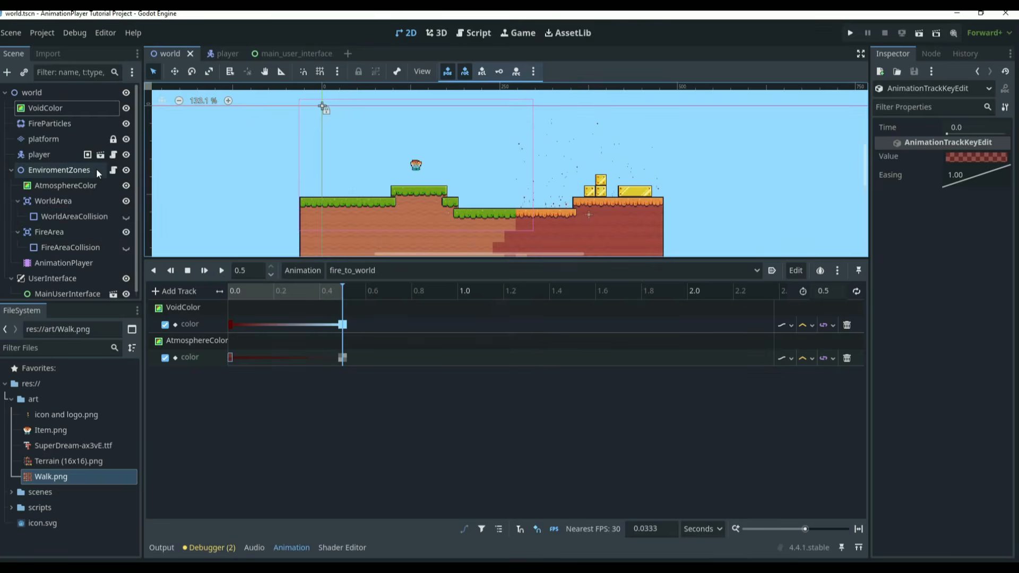
Step: Open the EnviromentZones script and examine the zone-change condition and the current_zone assignment beneath it
left_click(113, 171)
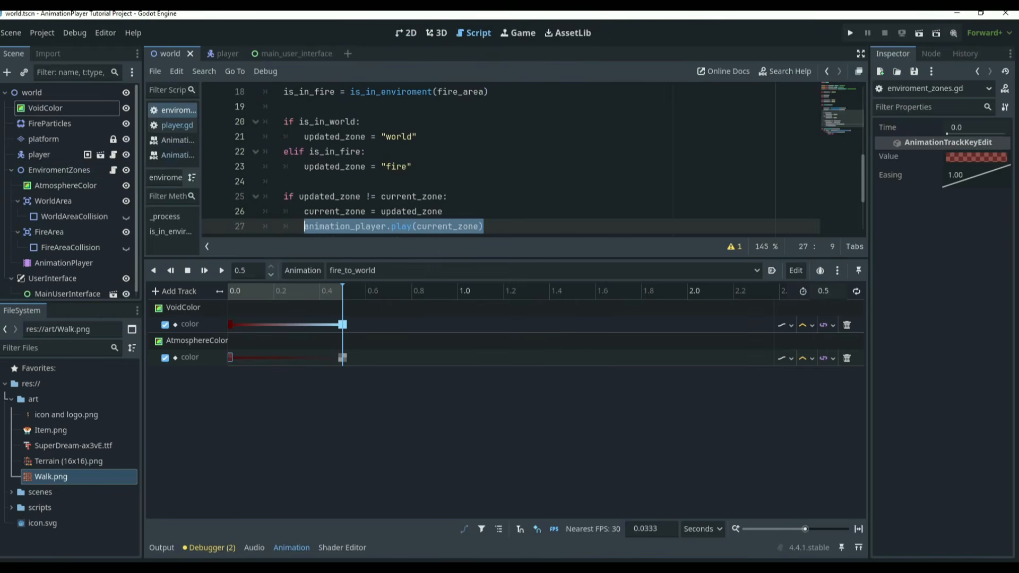
left_click(483, 227)
scroll(482, 194, "down", 1)
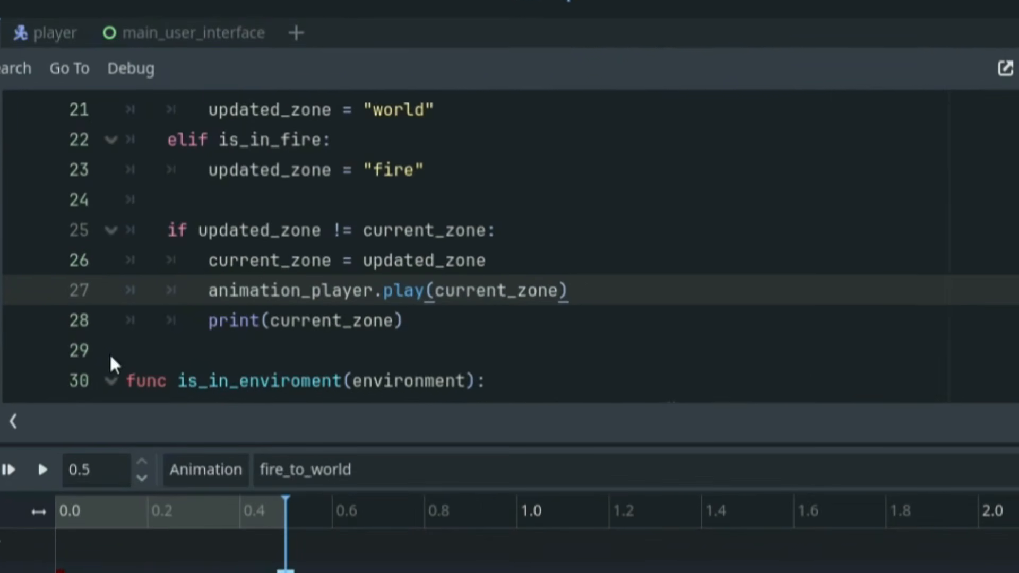
left_click_drag(175, 242, 396, 230)
left_click_drag(458, 225, 542, 235)
left_click(558, 228)
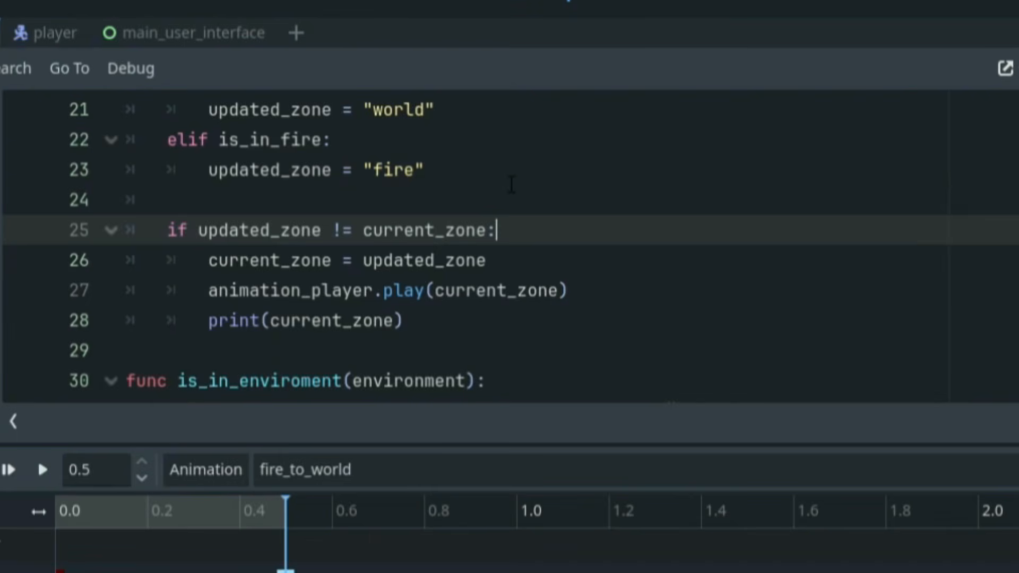
left_click_drag(209, 260, 492, 269)
left_click(496, 270)
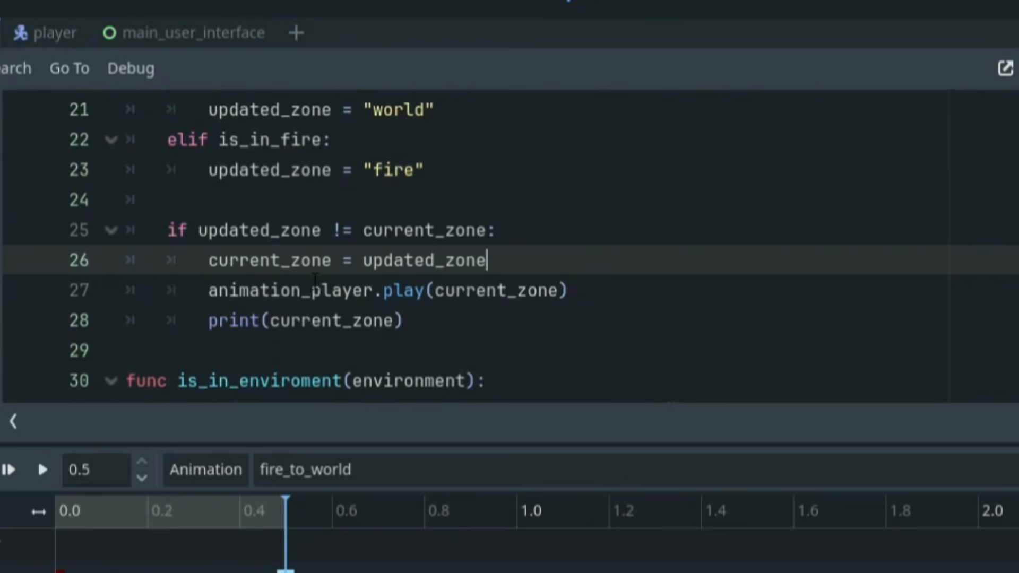
Step: Add an animation_player.play() call as the first line inside the if updated_zone != current_zone block
left_click(529, 244)
key("Return")
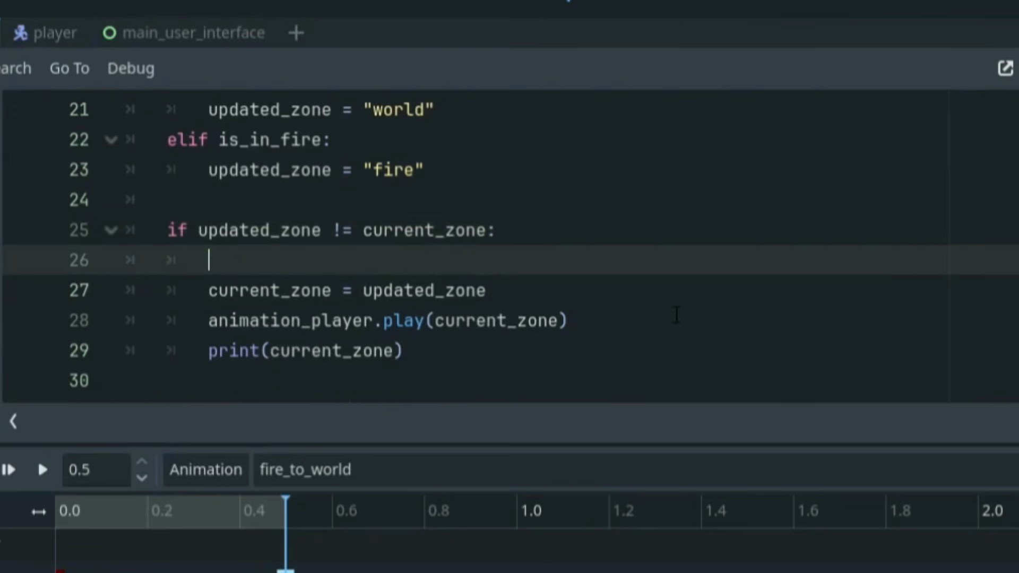
type("animation_[;")
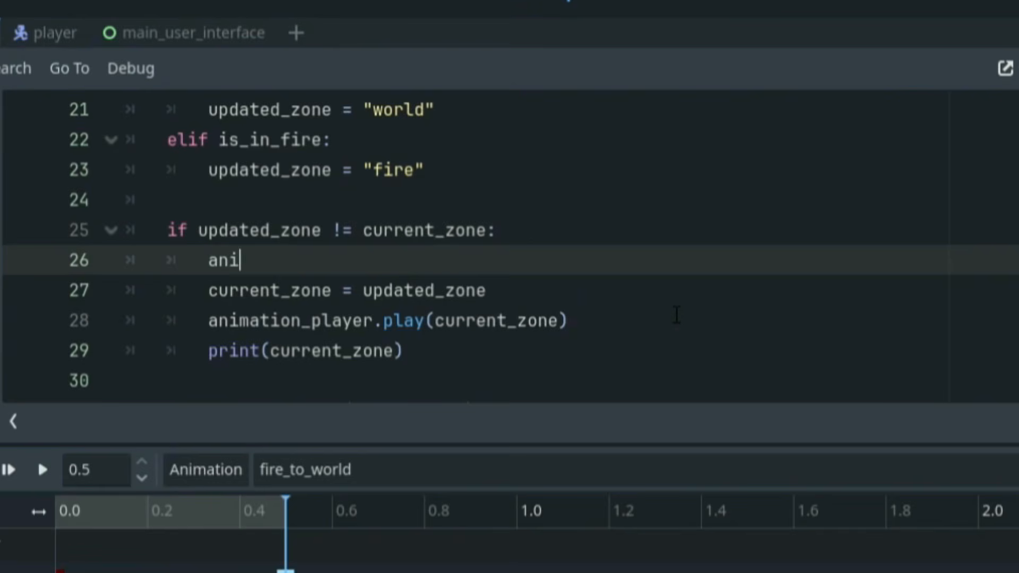
key("BackSpace")
key("BackSpace")
type("player")
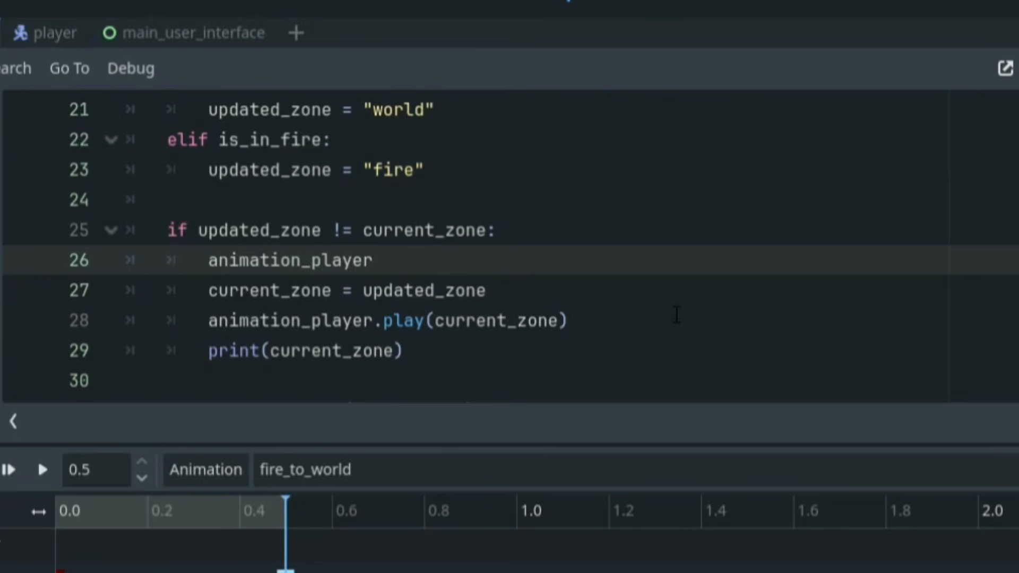
type("(")
key("BackSpace")
type(".p")
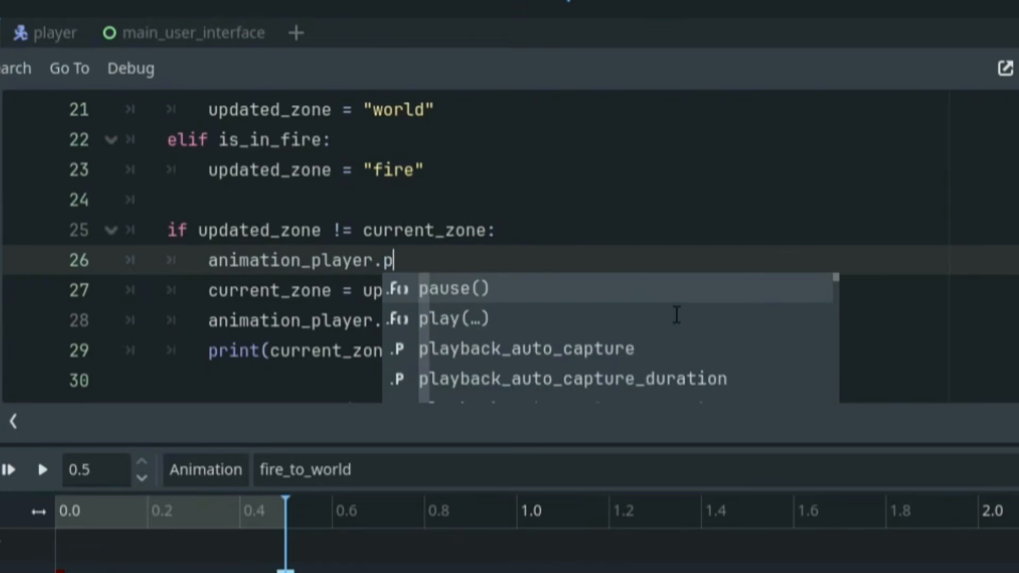
type("lay(")
key("BackSpace")
key("BackSpace")
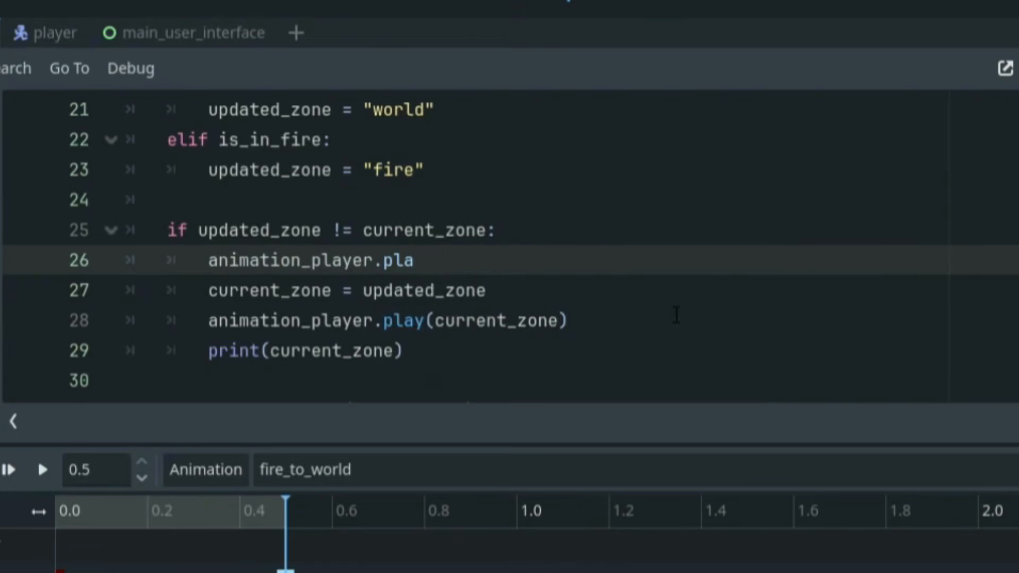
type("y(")
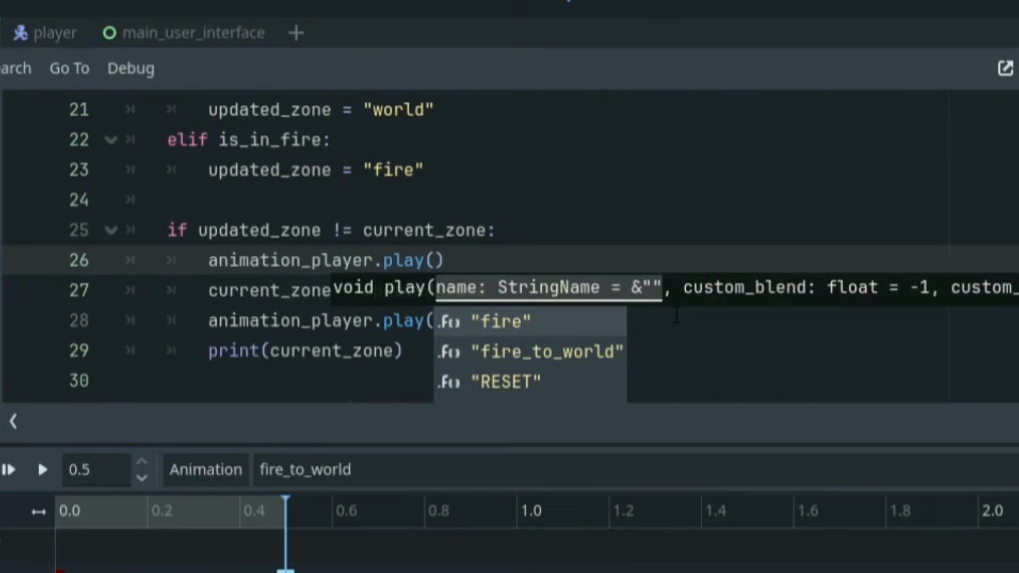
Step: Pass current_zone + "_to_" + updated_zone as the argument of the new play call and review its parts
type("current_zone")
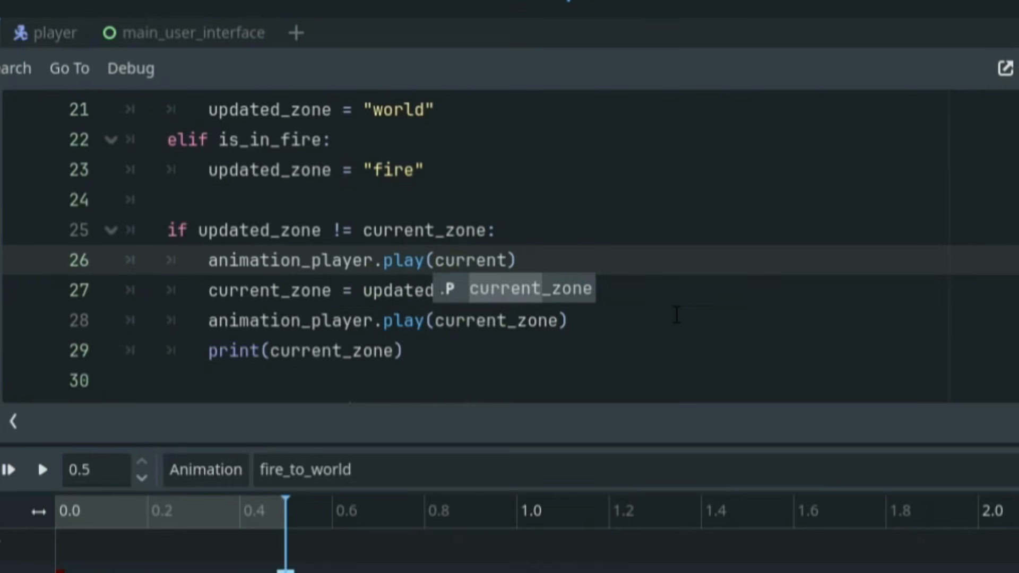
type(" + \"")
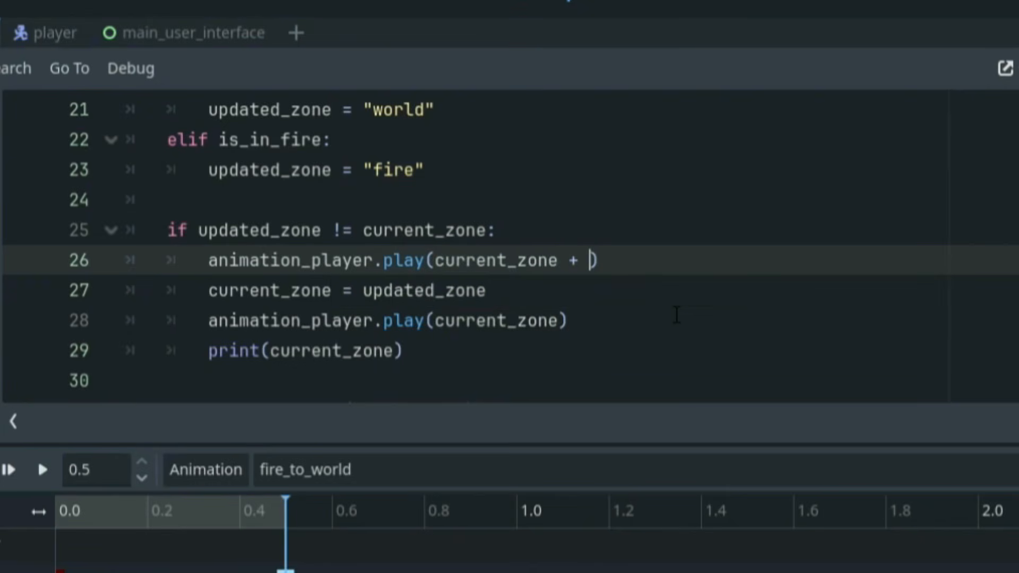
type("_to_")
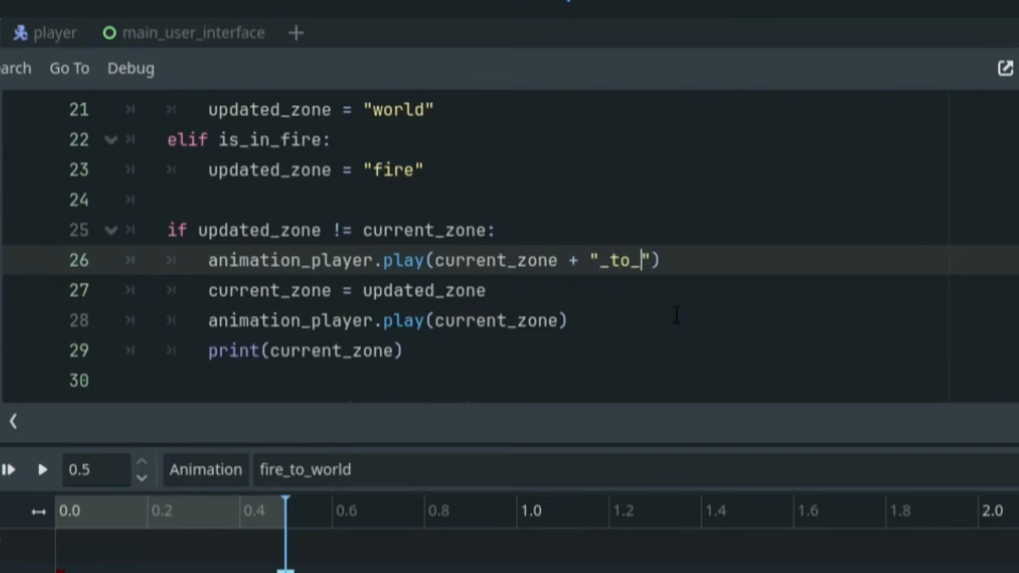
type("\" + updated")
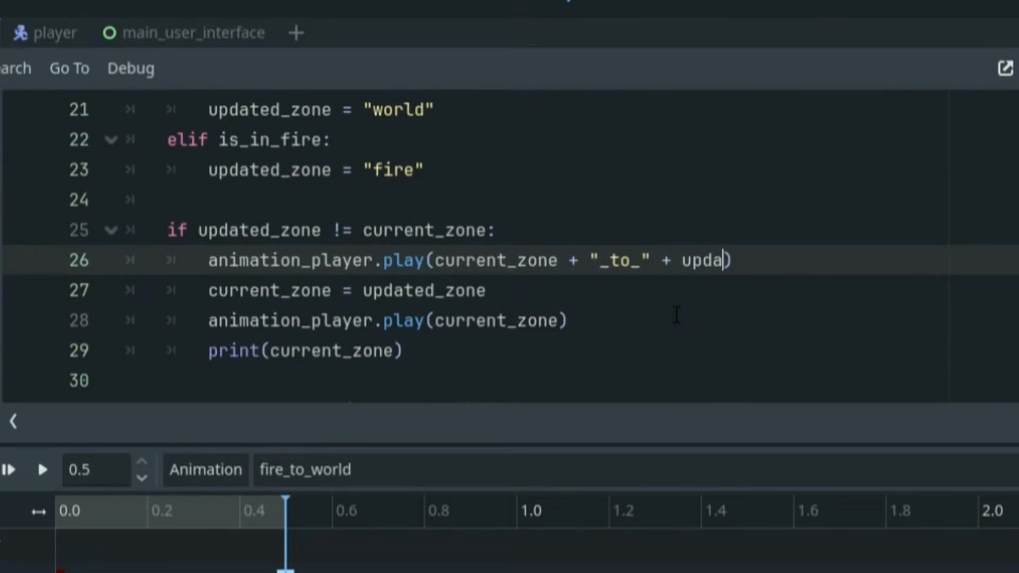
type("_zone")
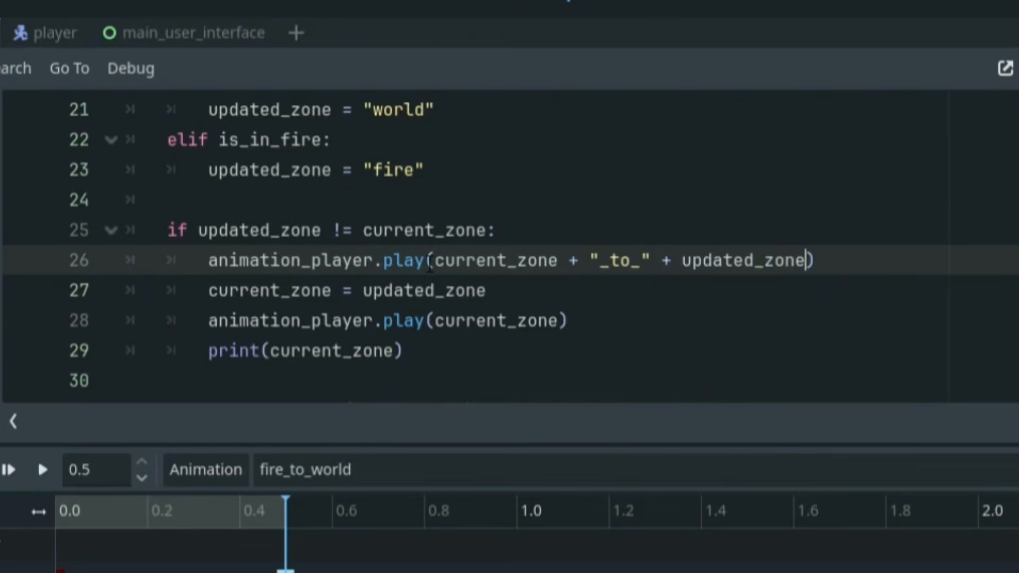
left_click_drag(435, 261, 642, 262)
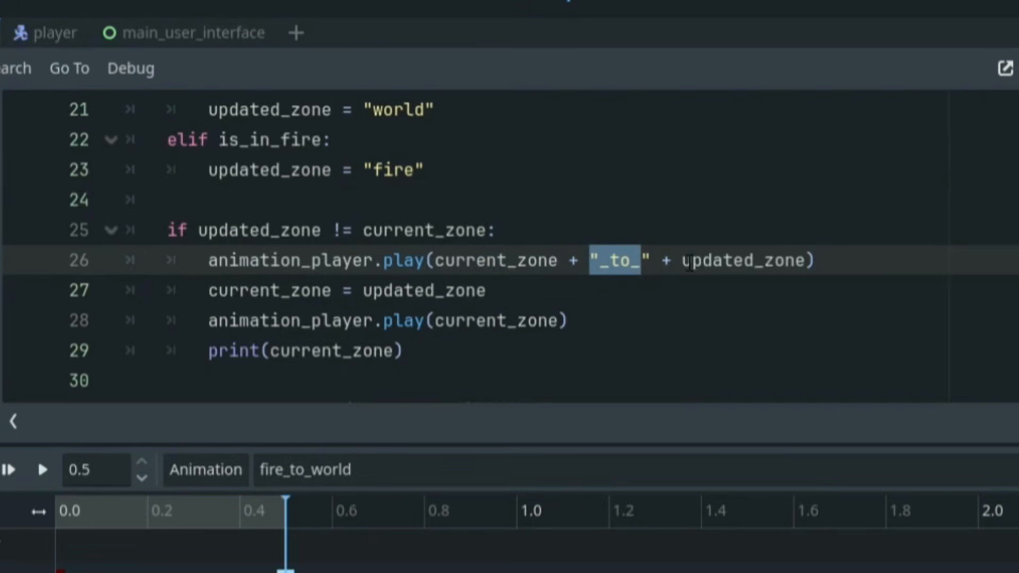
left_click_drag(692, 260, 806, 260)
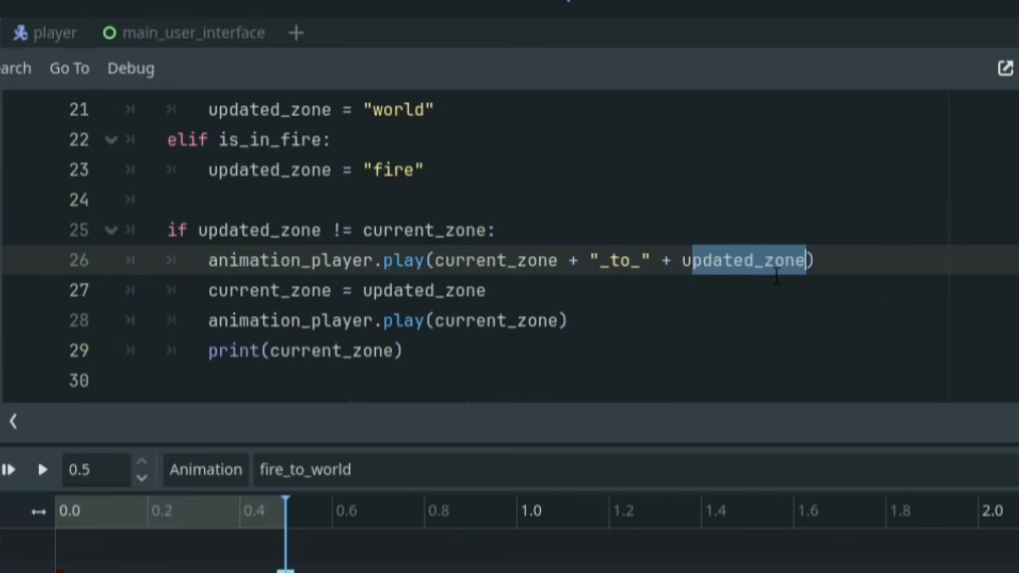
left_click(822, 256)
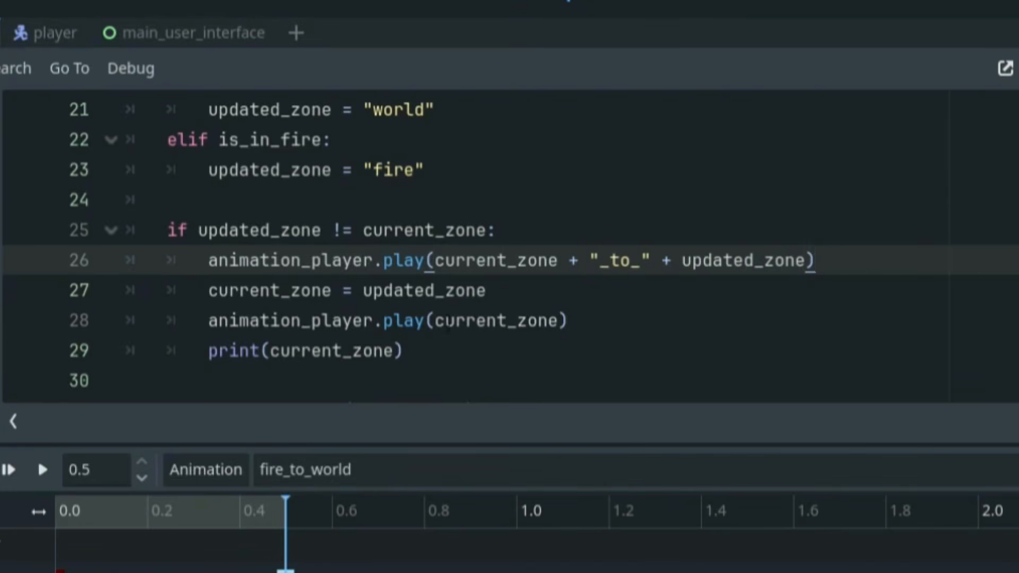
Step: Below the current_zone assignment, add an elif branch with the condition updated_zone == current_zone
left_click(510, 289)
key("Return")
key("BackSpace")
type("el")
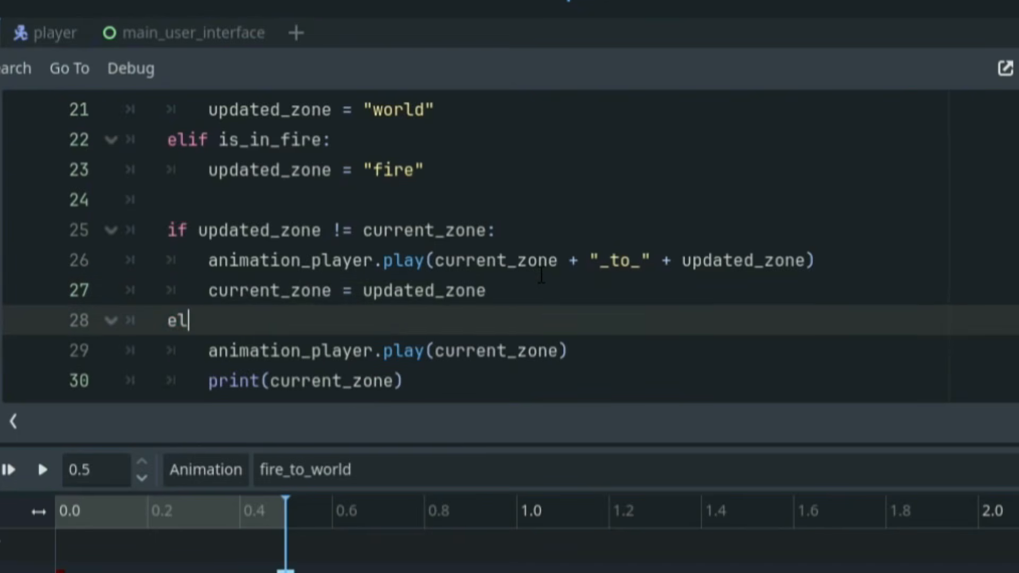
type("if updated")
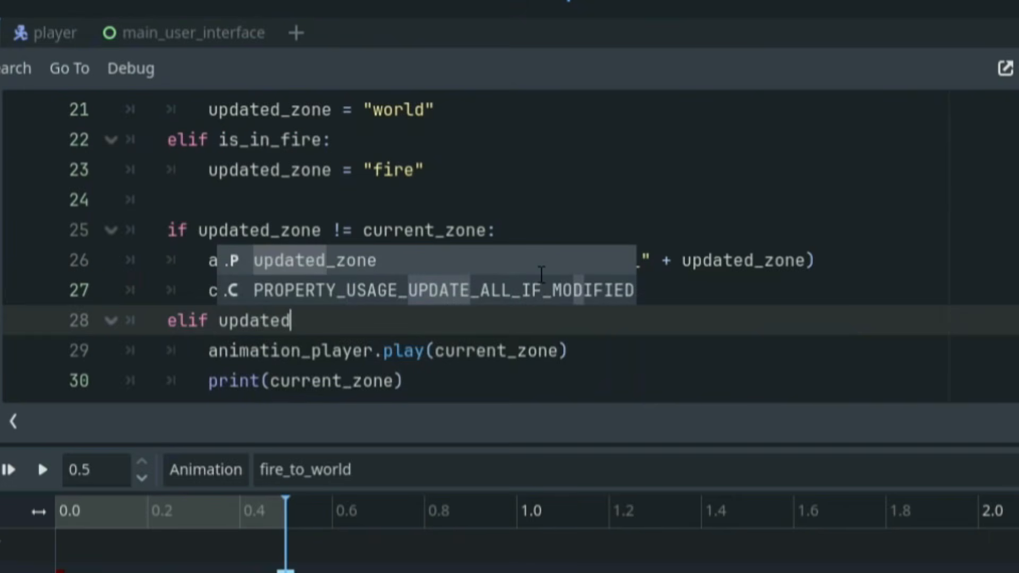
key("Return")
type("== c")
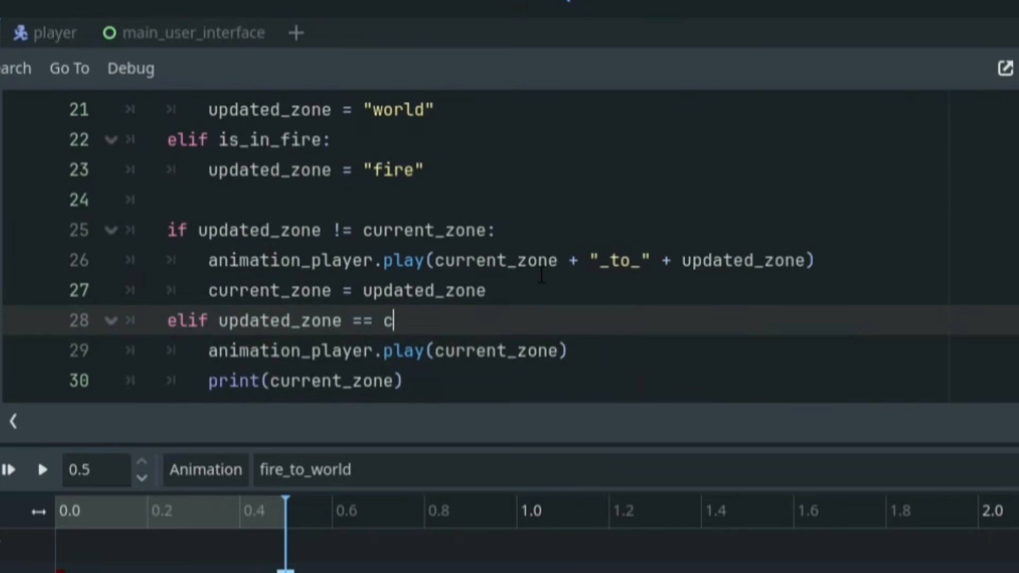
type("urrent")
key("Return")
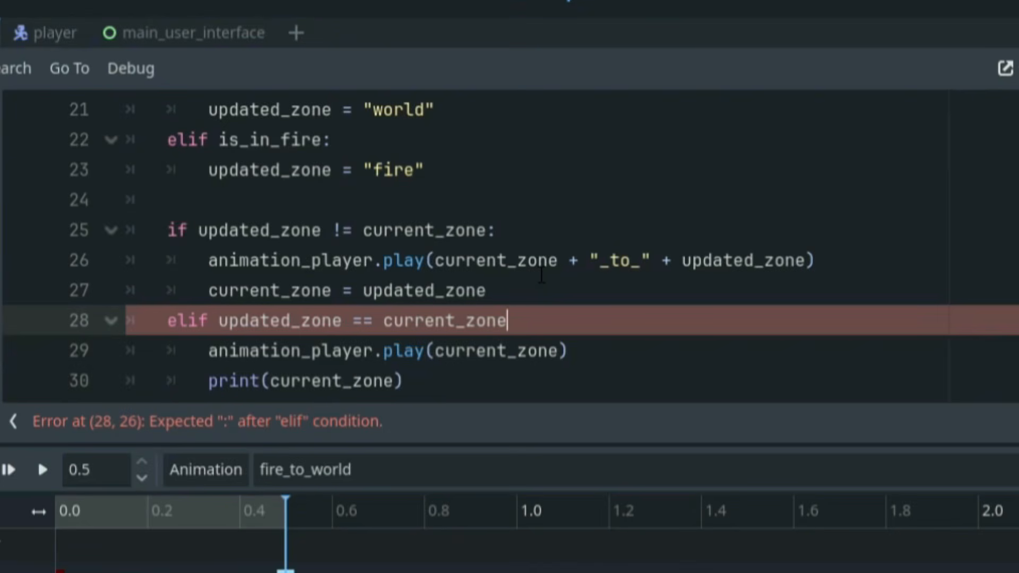
Step: Extend the elif condition with "and animation_player.current_animation != current_zone"
type("and anim")
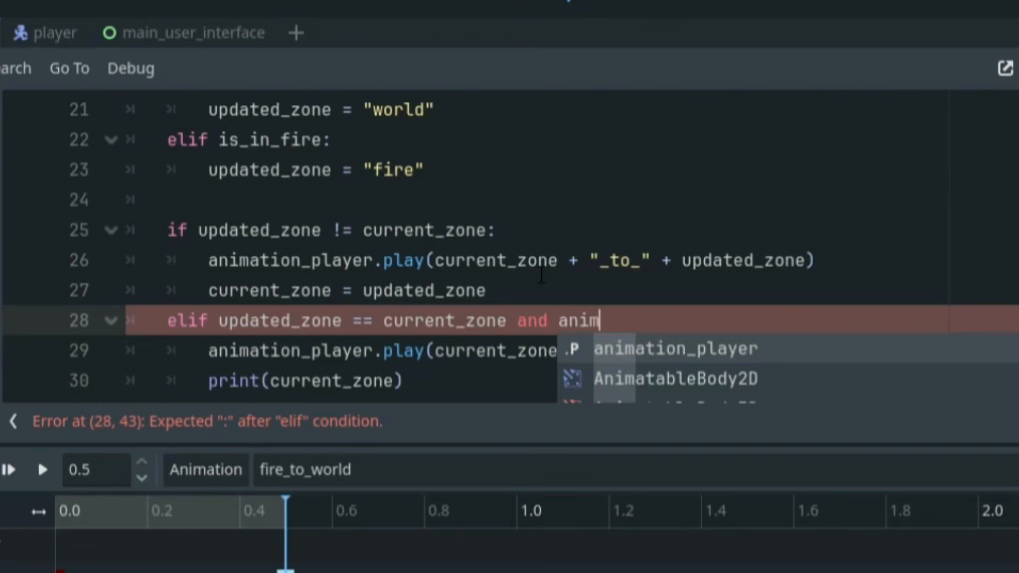
key("Return")
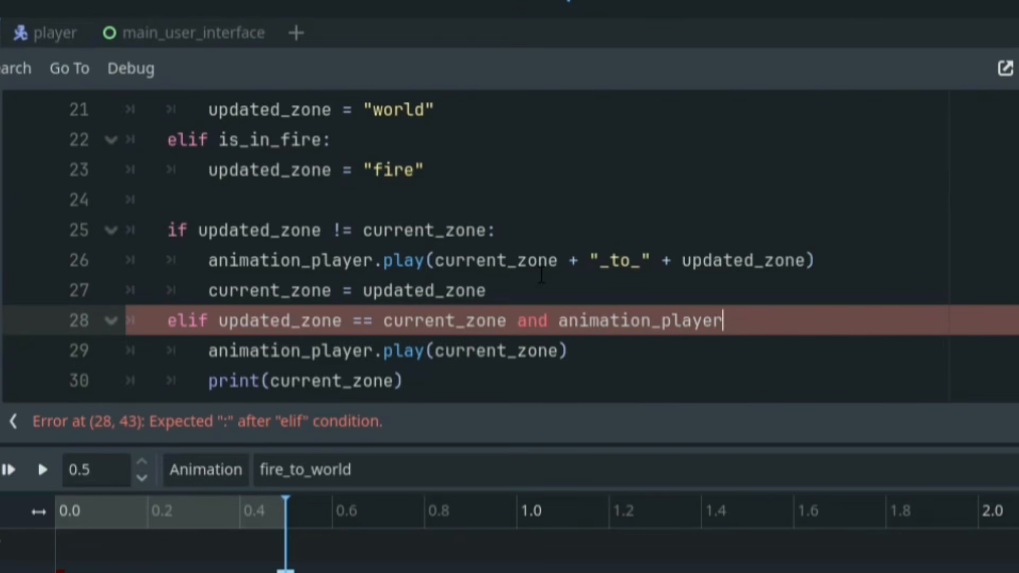
type(".current")
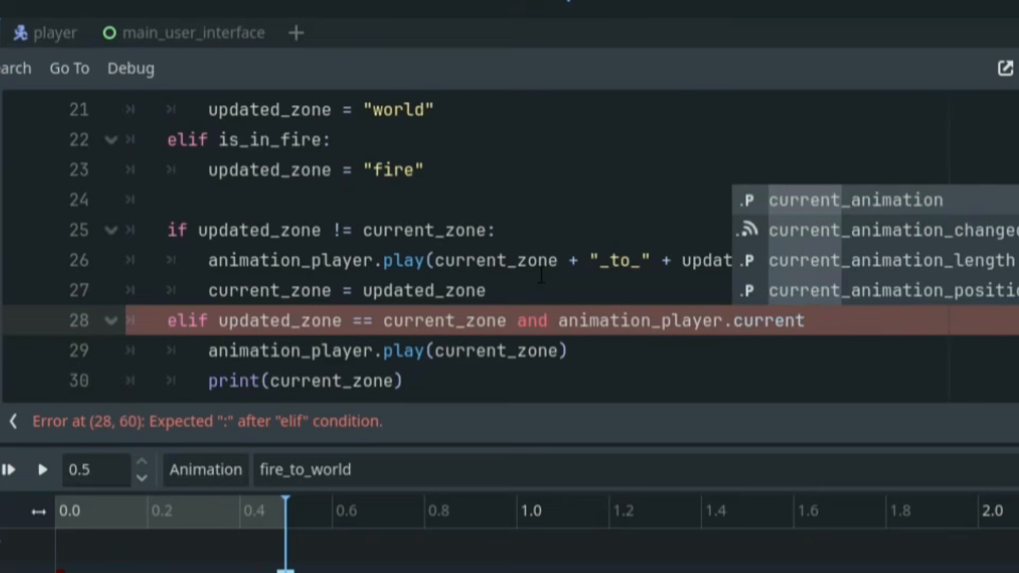
key("Return")
type("!= curre")
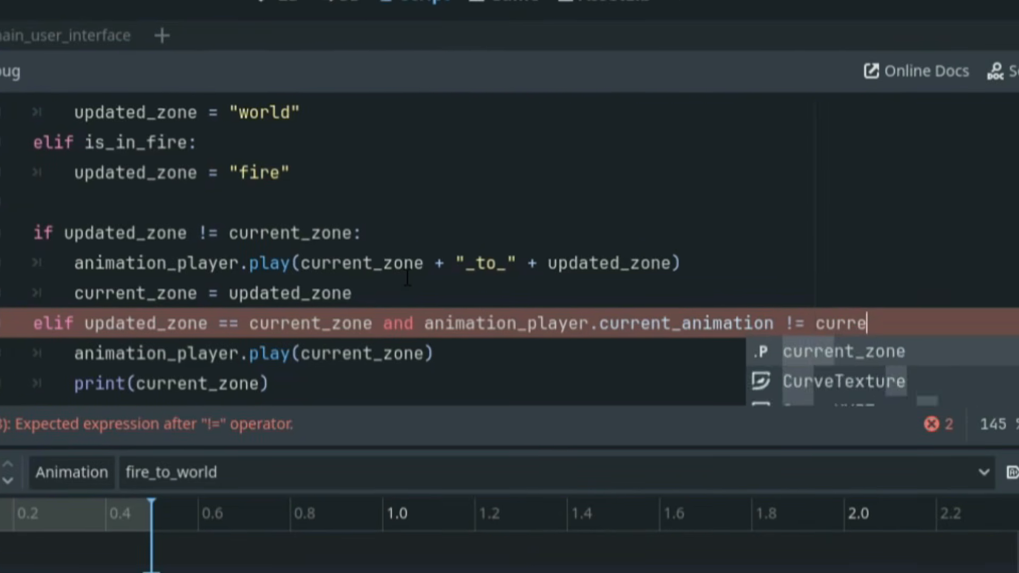
type("nt")
key("Return")
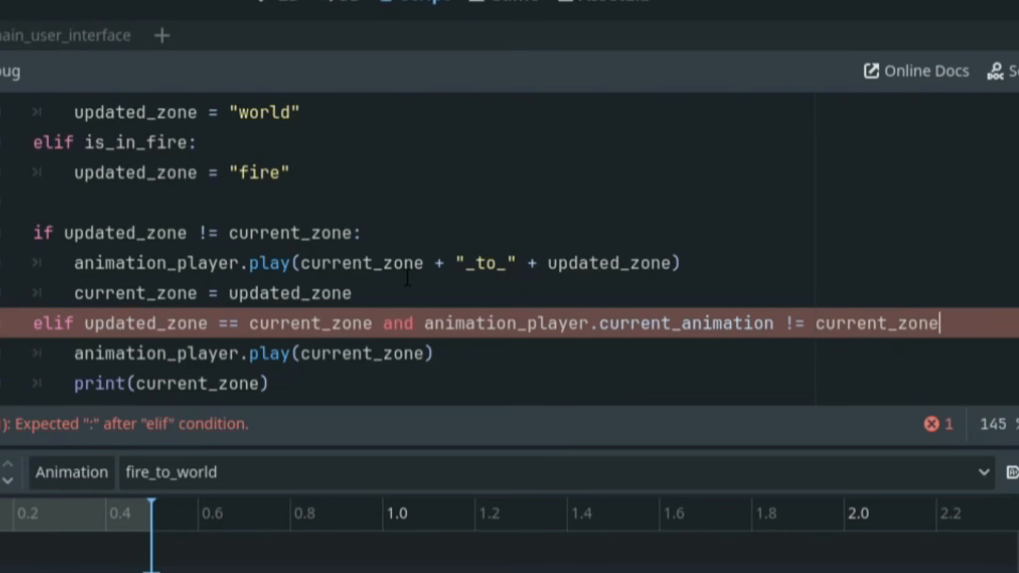
Step: Load the world animation in the animation editor and end the elif condition with a colon
left_click(291, 475)
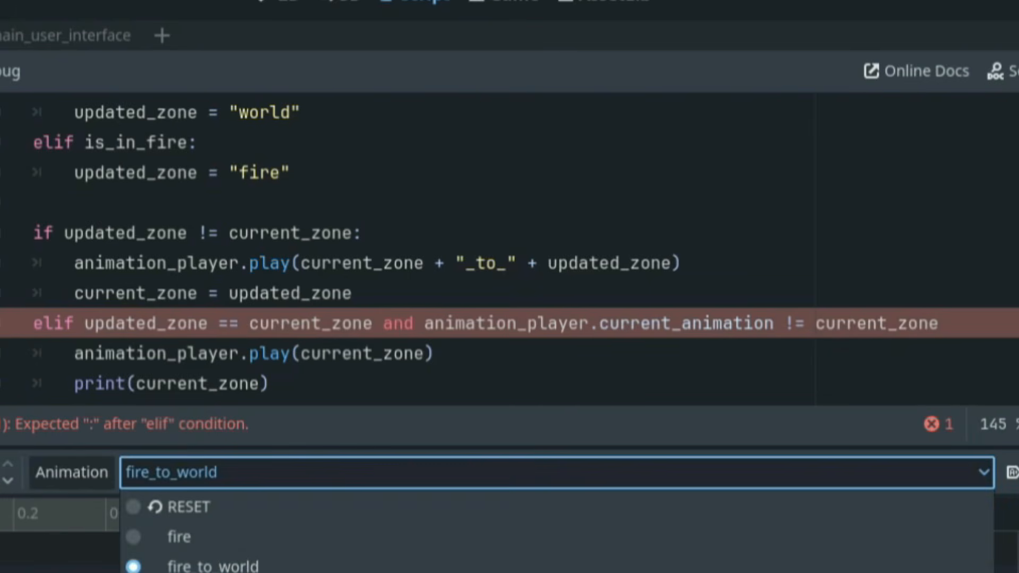
left_click(226, 572)
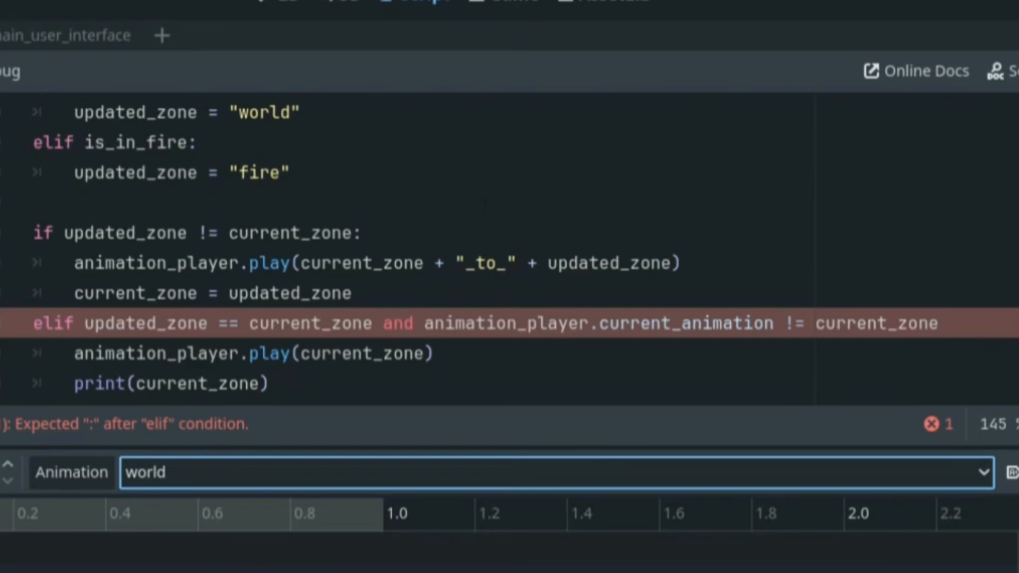
left_click(978, 320)
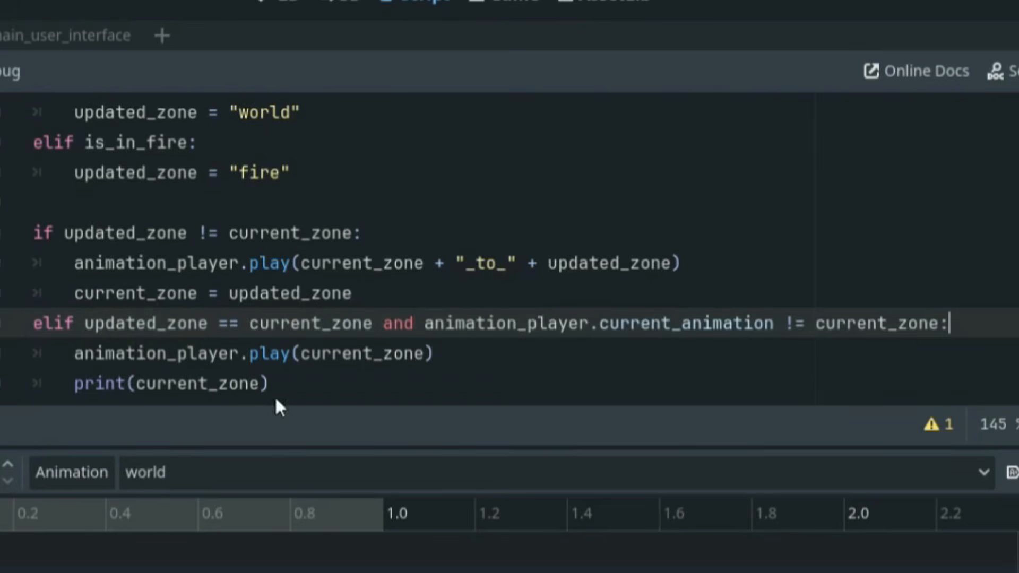
Step: Insert a nested "if !animation_player.playing():" line directly under the elif, above the animation_player.play(current_zone) call
left_click(79, 351)
key("Return")
key("Up")
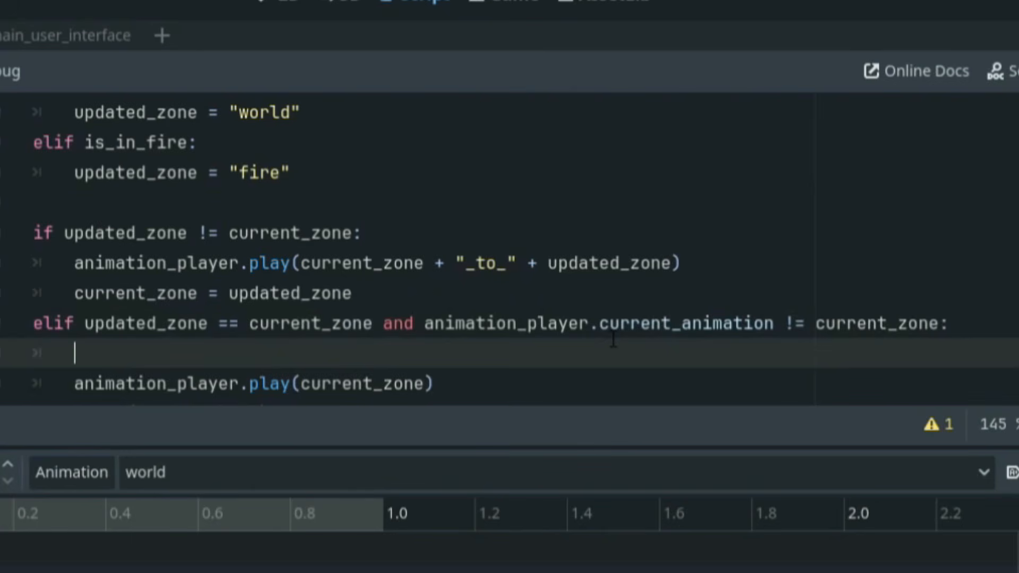
type("if !")
left_click_drag(708, 264, 250, 265)
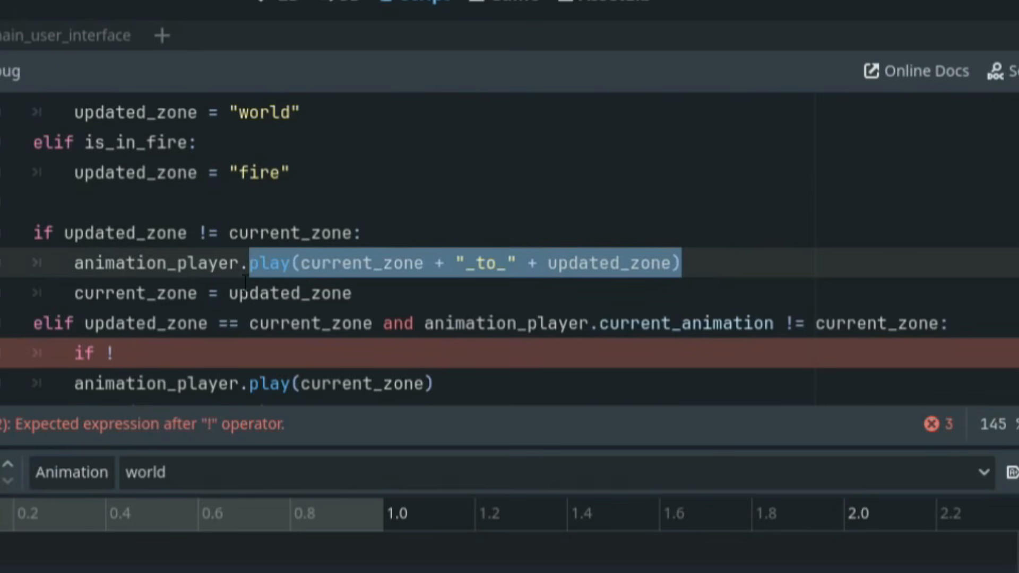
left_click(168, 352)
type("animati")
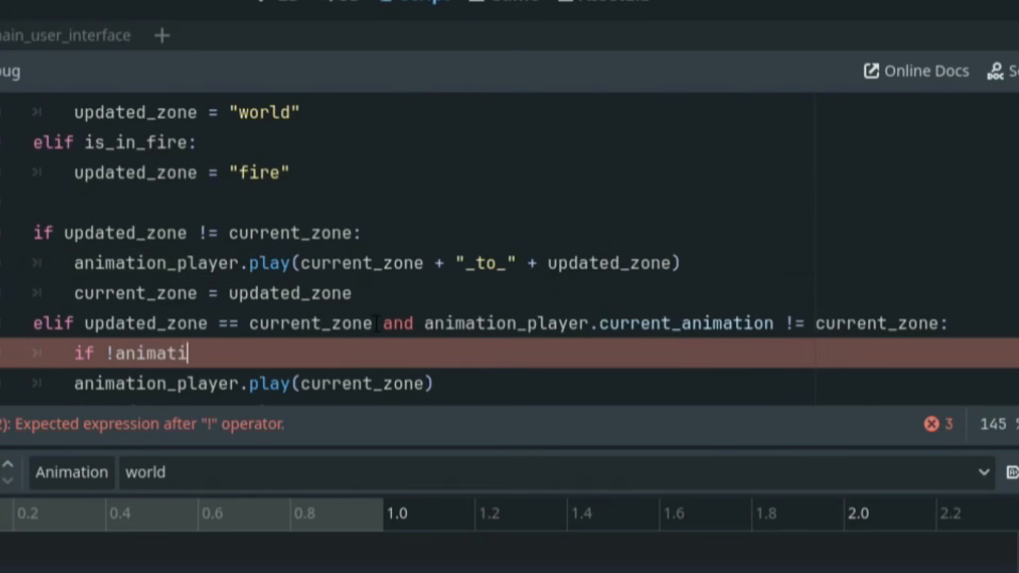
type("on_player.player()")
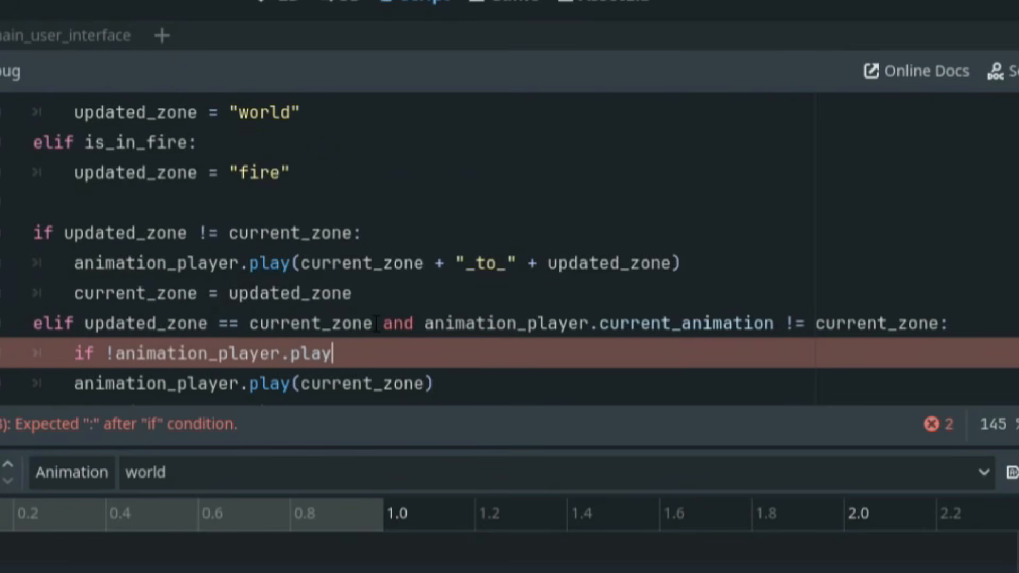
key("BackSpace")
key("BackSpace")
key("BackSpace")
type("ng(")
key("BackSpace")
type("():")
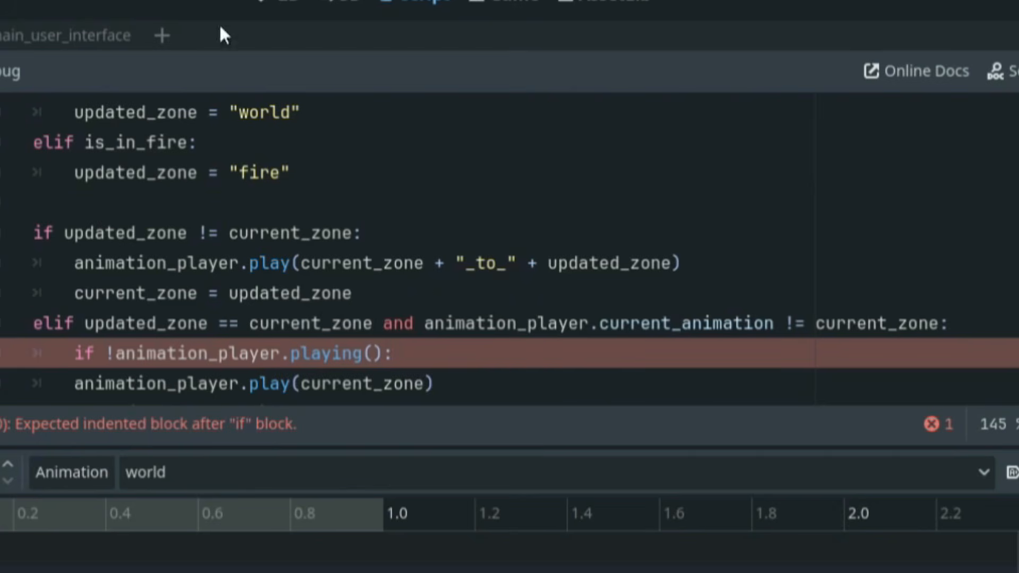
Step: Indent animation_player.play(current_zone) under the nested if and delete the print(current_zone) line
left_click(74, 383)
key("Tab")
scroll(76, 387, "down", 3)
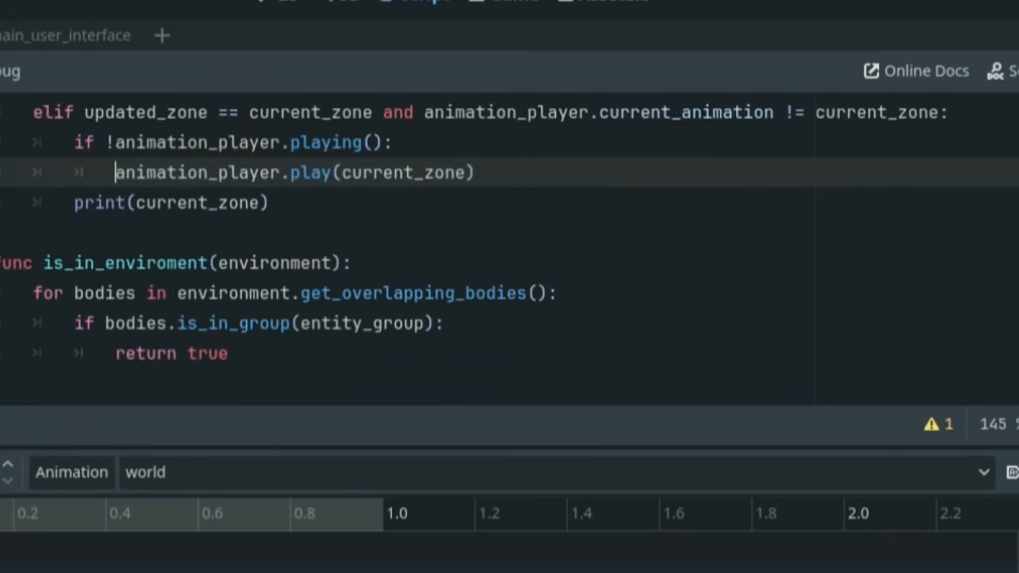
scroll(252, 326, "up", 2)
left_click_drag(274, 388, 11, 384)
key("BackSpace")
key("BackSpace")
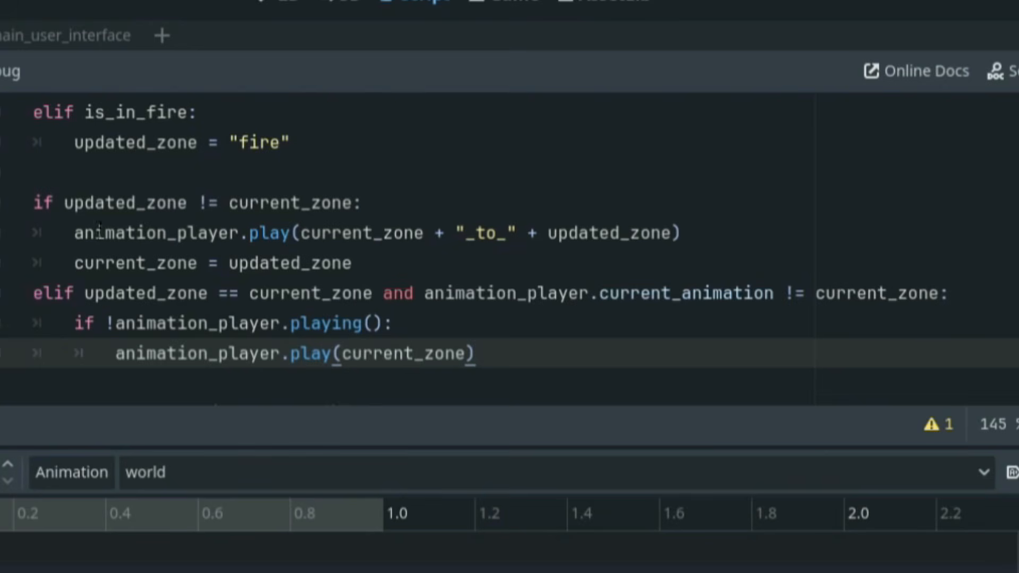
Step: Examine the transition play call, the nested not-playing check and the zone play call beneath it
left_click_drag(84, 234, 700, 238)
left_click(700, 238)
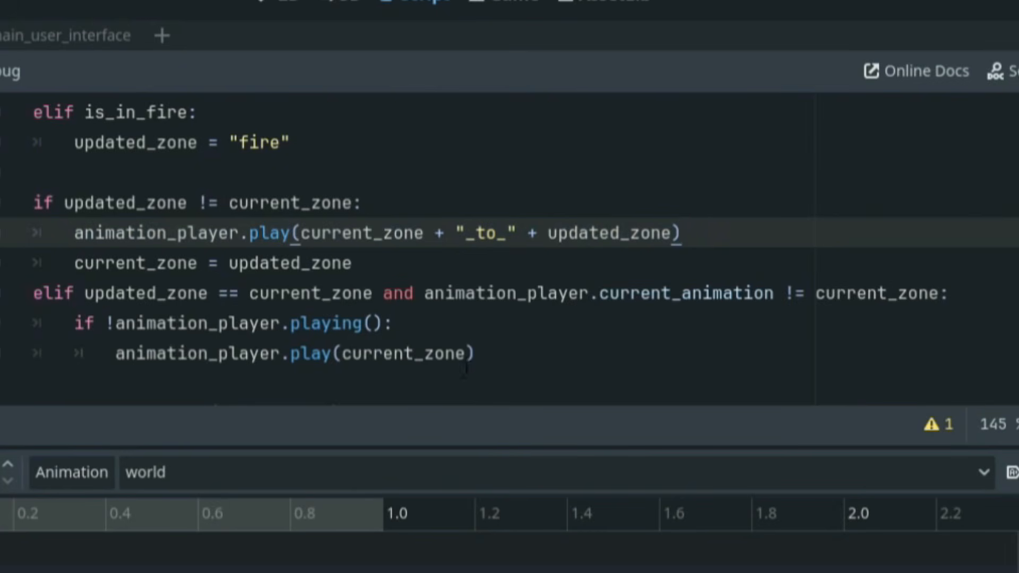
left_click_drag(475, 355, 120, 364)
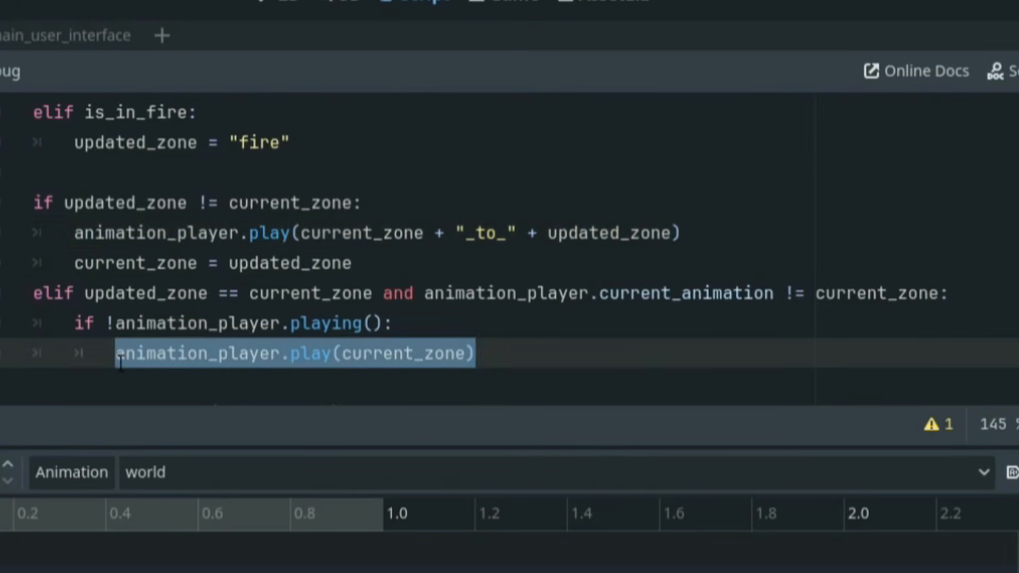
left_click_drag(74, 323, 291, 323)
left_click(33, 172)
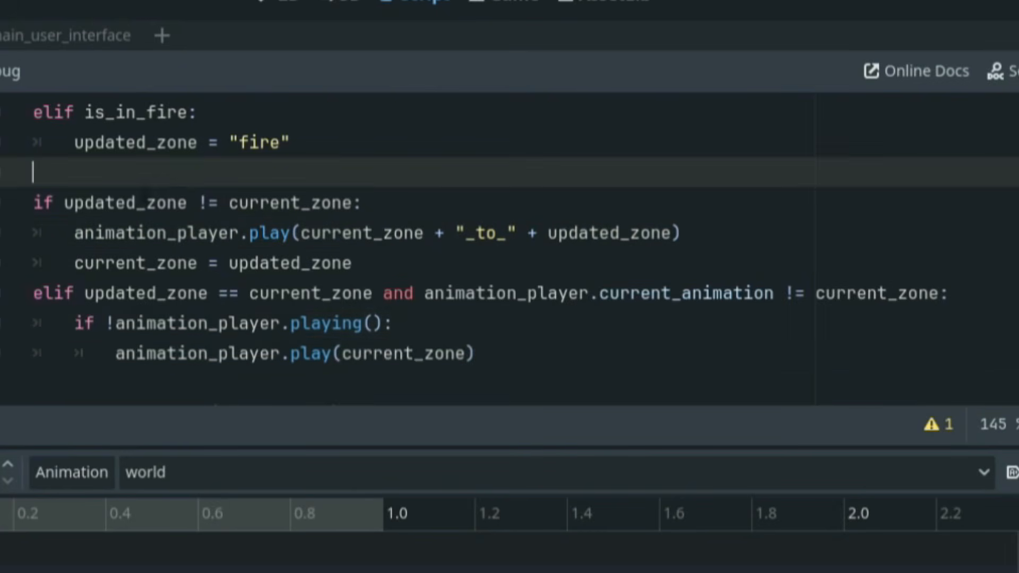
left_click_drag(84, 324, 393, 323)
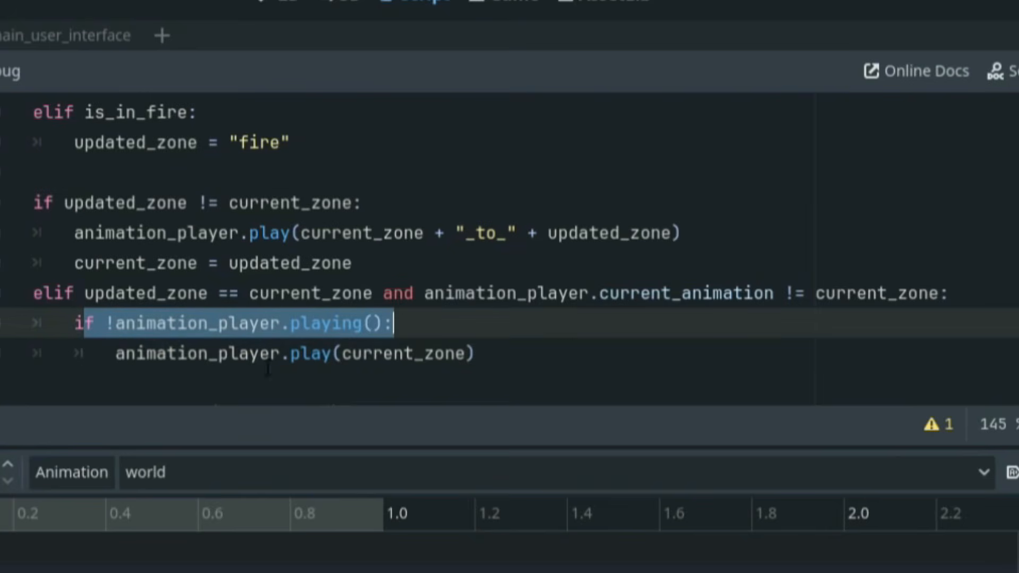
left_click_drag(118, 362, 497, 359)
left_click(500, 365)
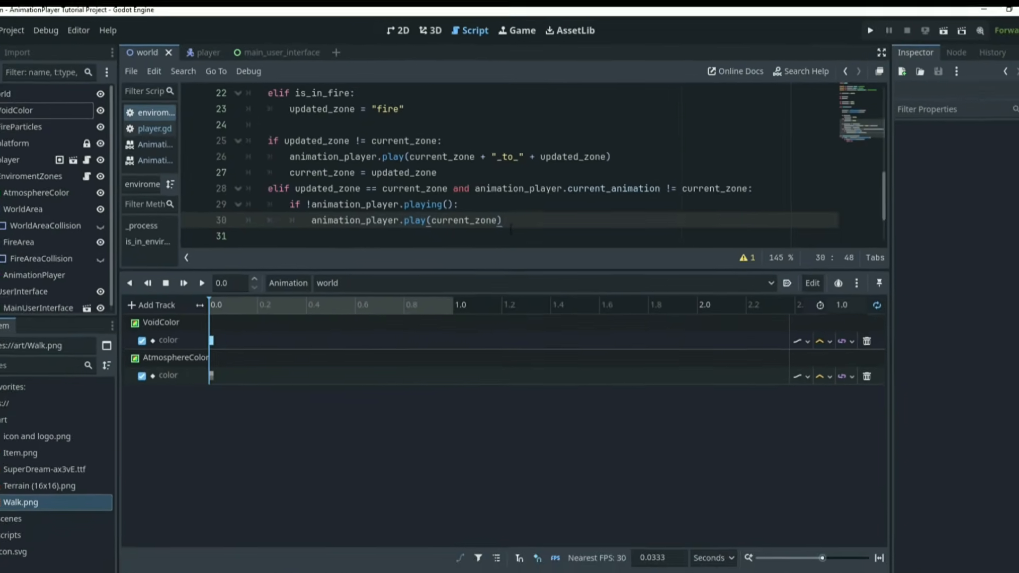
Step: Test-run the game and change playing() to is_playing() in the nested if condition
left_click(961, 30)
double_click(488, 231)
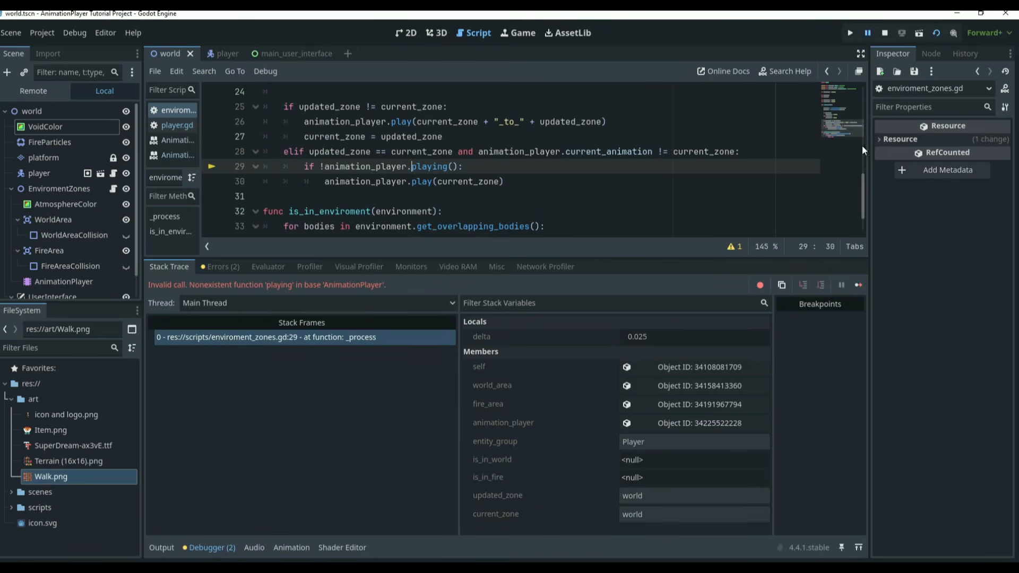
type("is_")
left_click(801, 143)
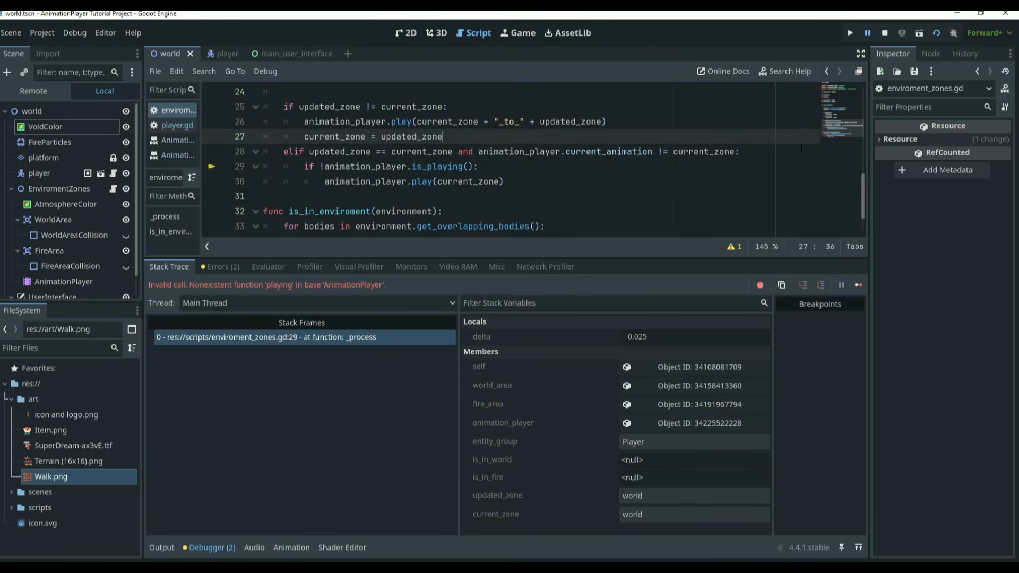
Step: Run the game again and walk the character from the world zone into the fire zone to test the transition
left_click(939, 33)
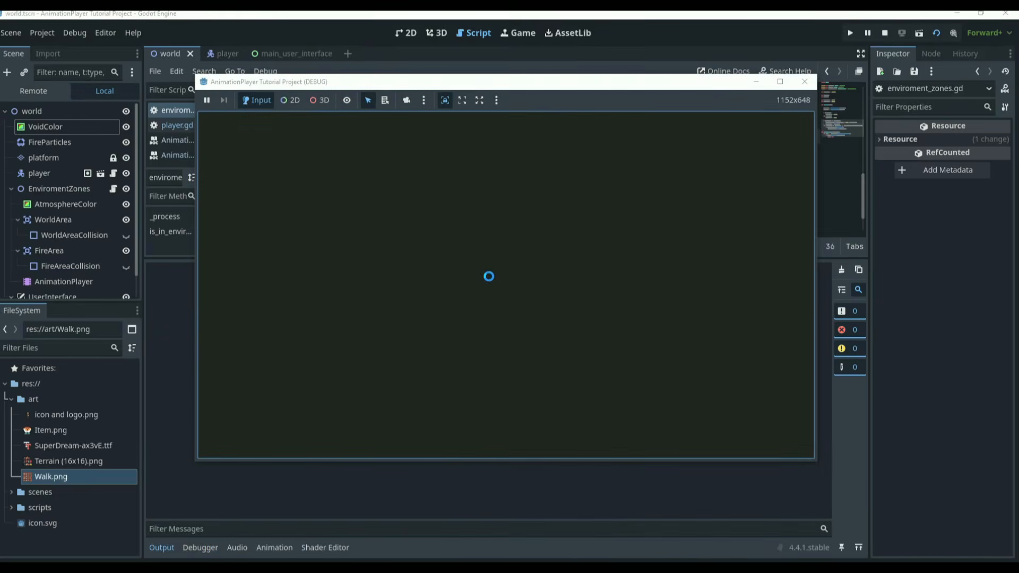
key("Right")
key("Left")
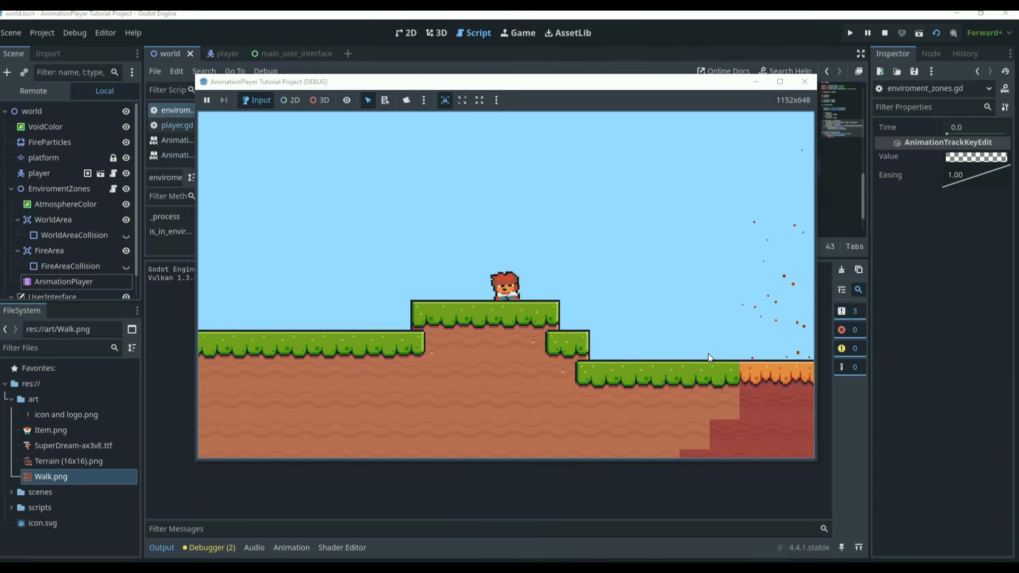
key("Right")
key("Right")
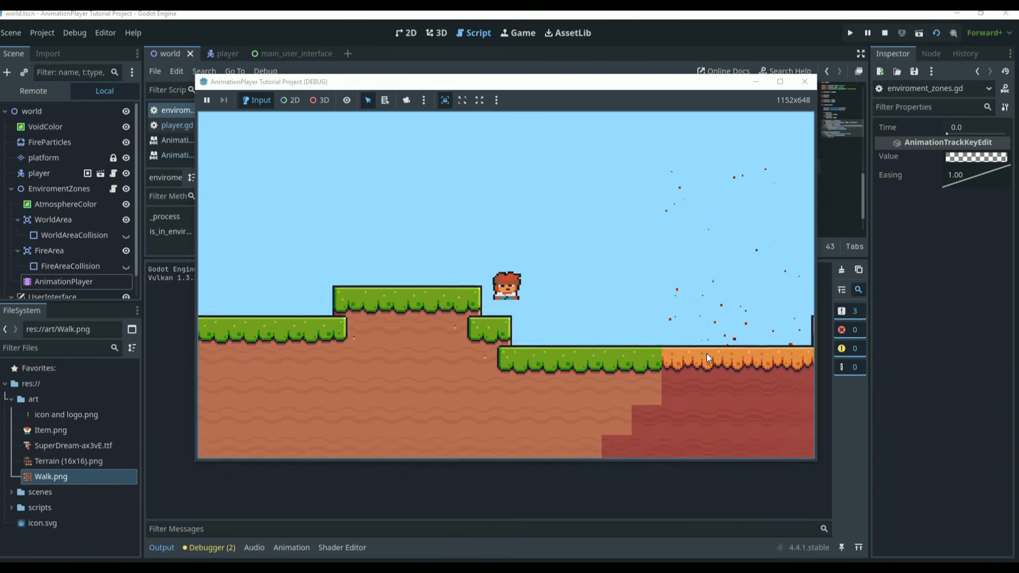
key("Right")
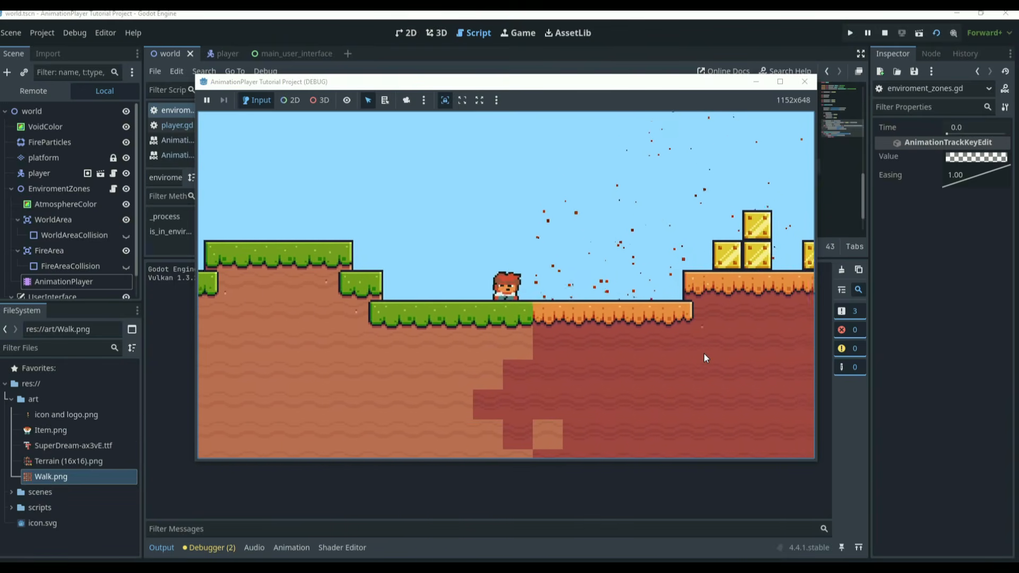
key("Right")
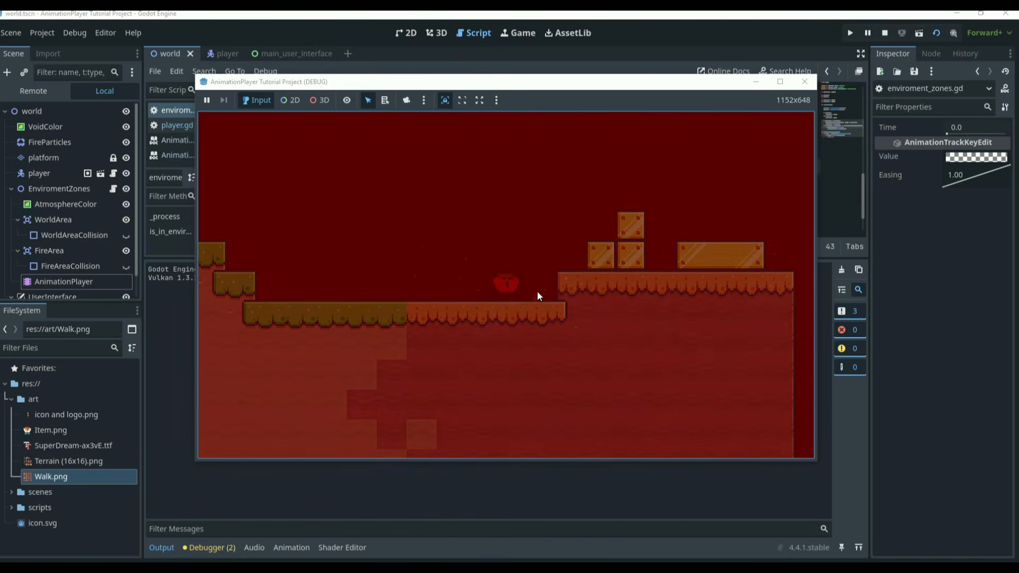
Step: Walk the character back to the world zone and into the fire zone again, and close the running game
key("Left")
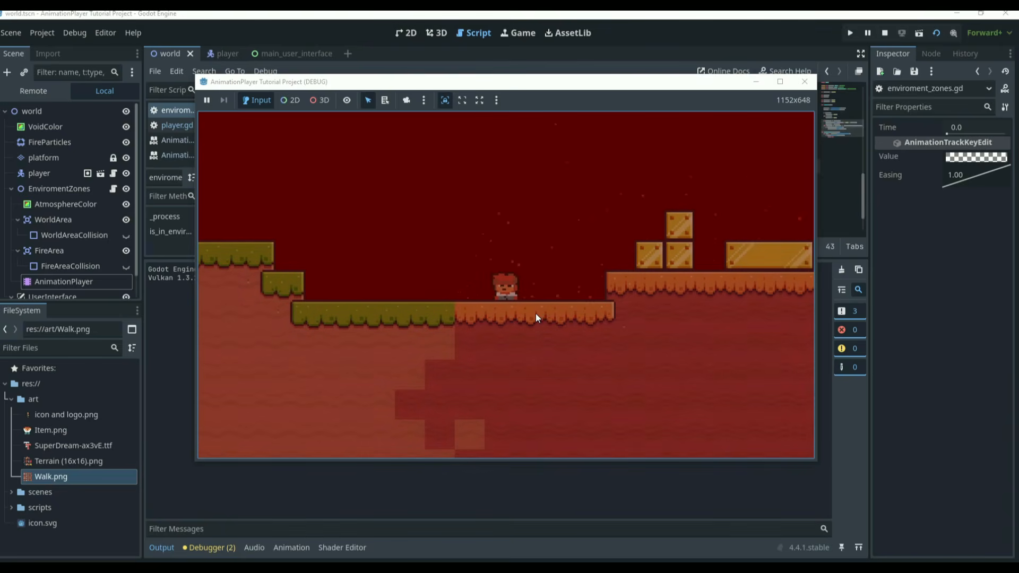
key("Left")
key("Left")
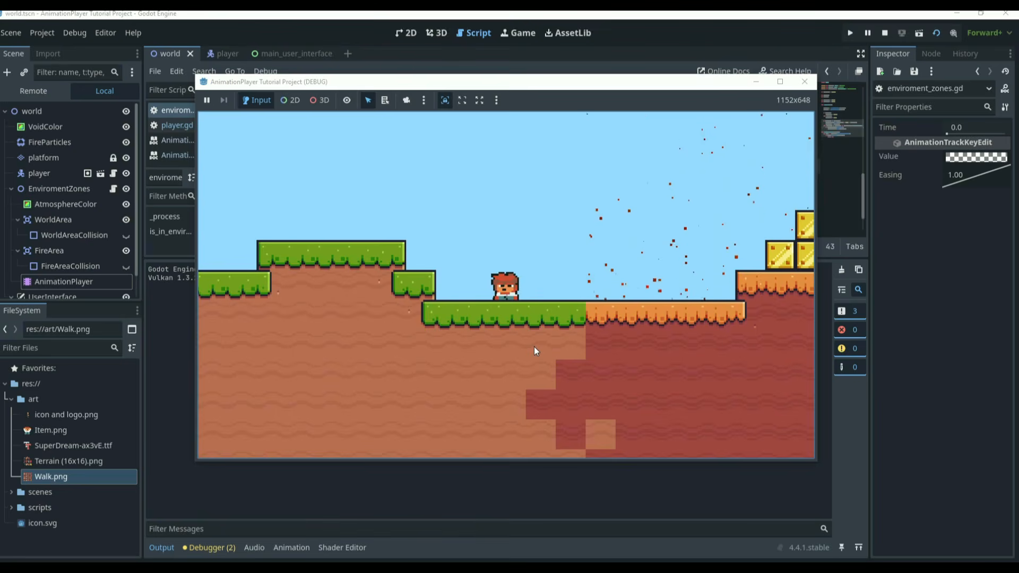
key("Right")
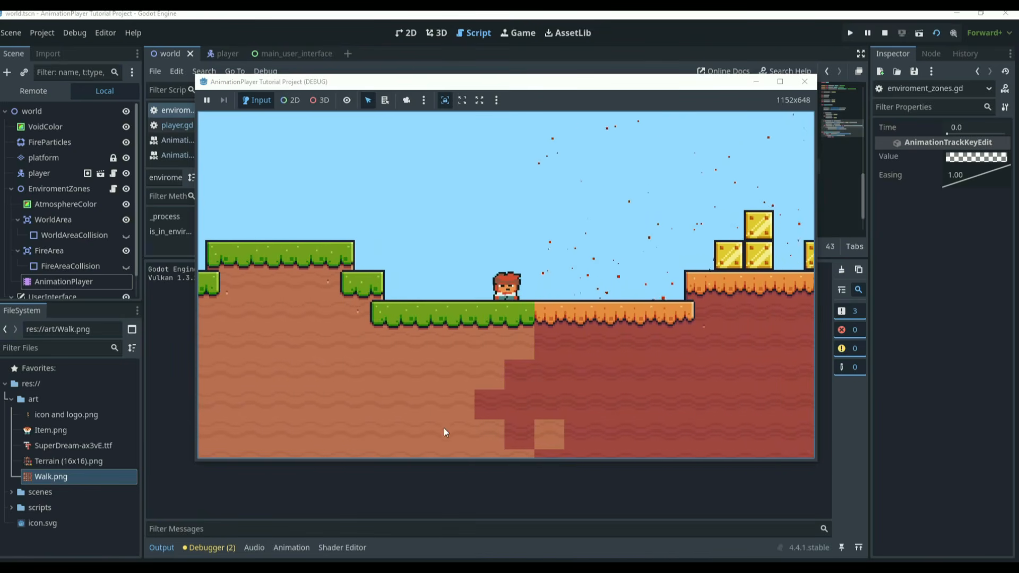
key("Right")
key("Right")
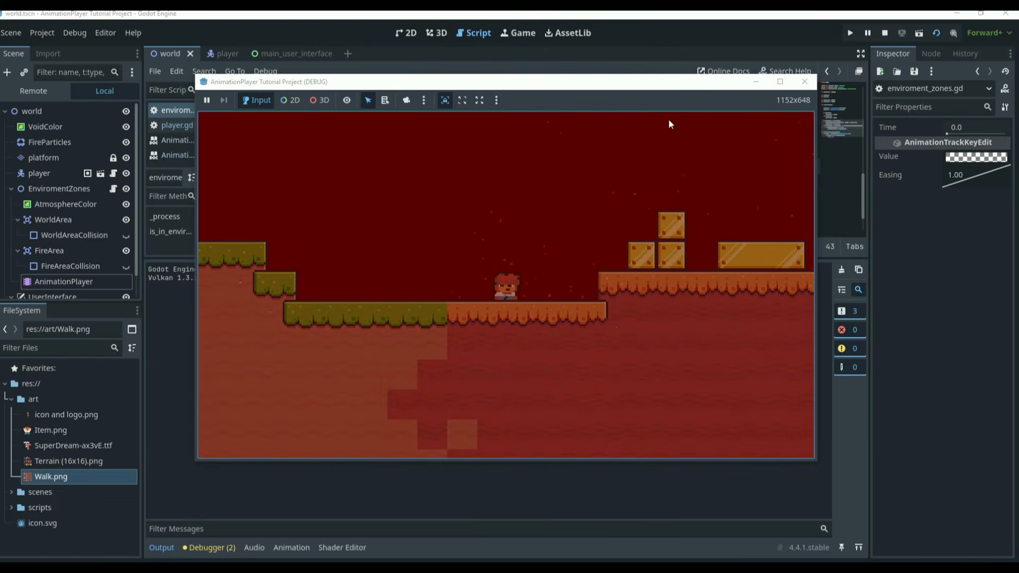
left_click(804, 81)
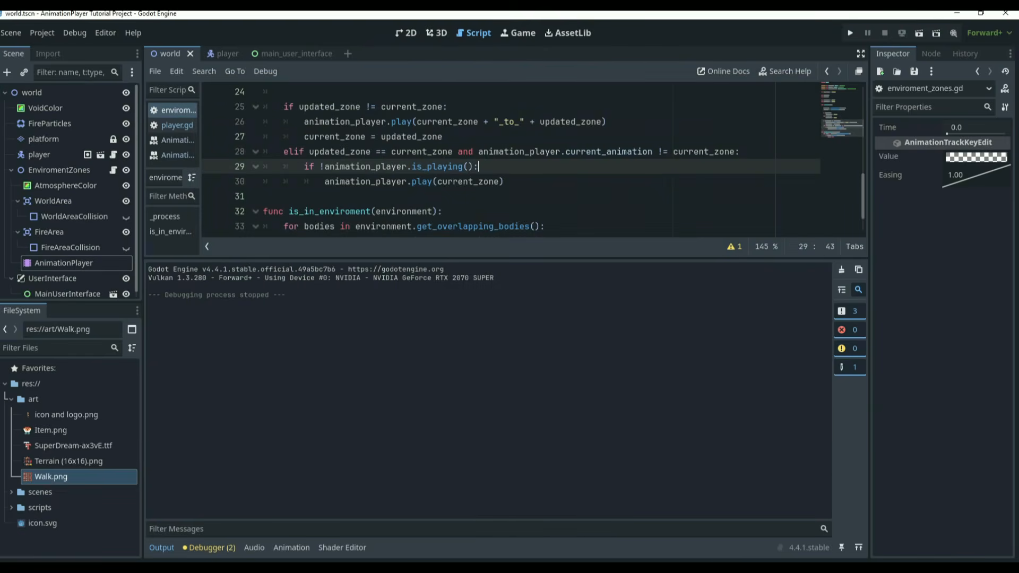
Step: Open the AnimationPlayer's world_to_fire animation and inspect the color value of the first AtmosphereColor key at 0.0
left_click(49, 253)
left_click(48, 261)
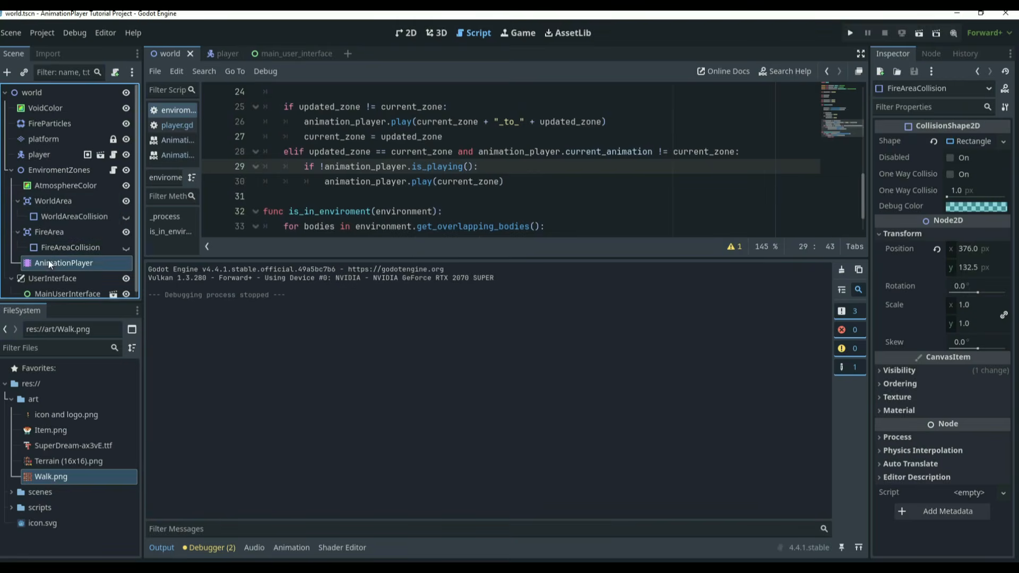
left_click(364, 268)
left_click(368, 347)
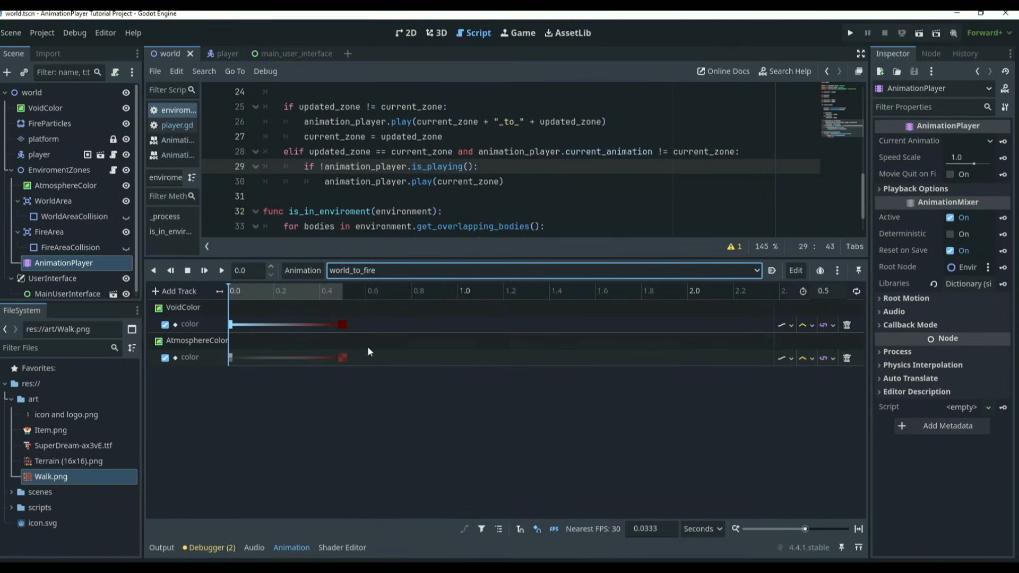
left_click(230, 358)
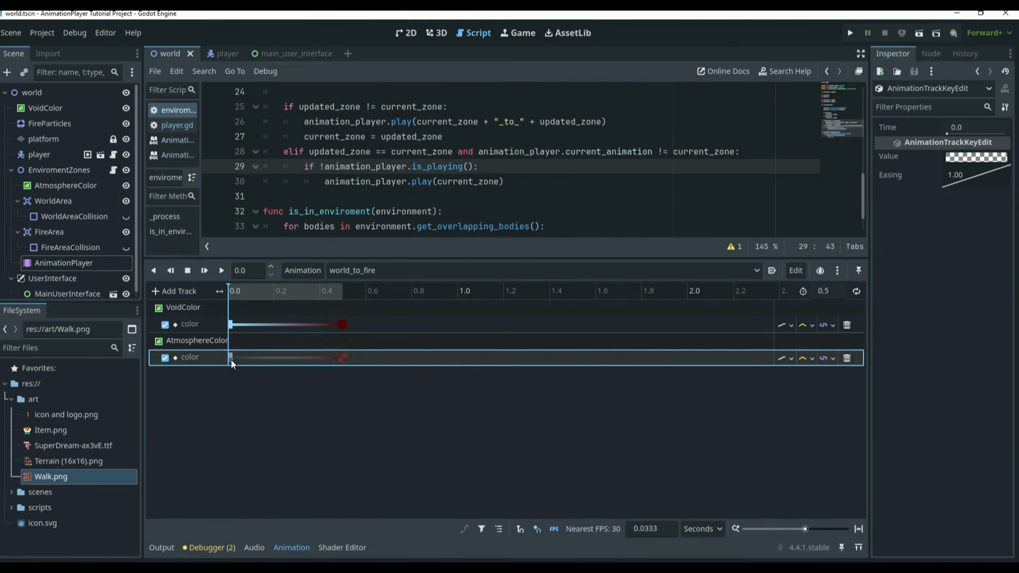
left_click(987, 157)
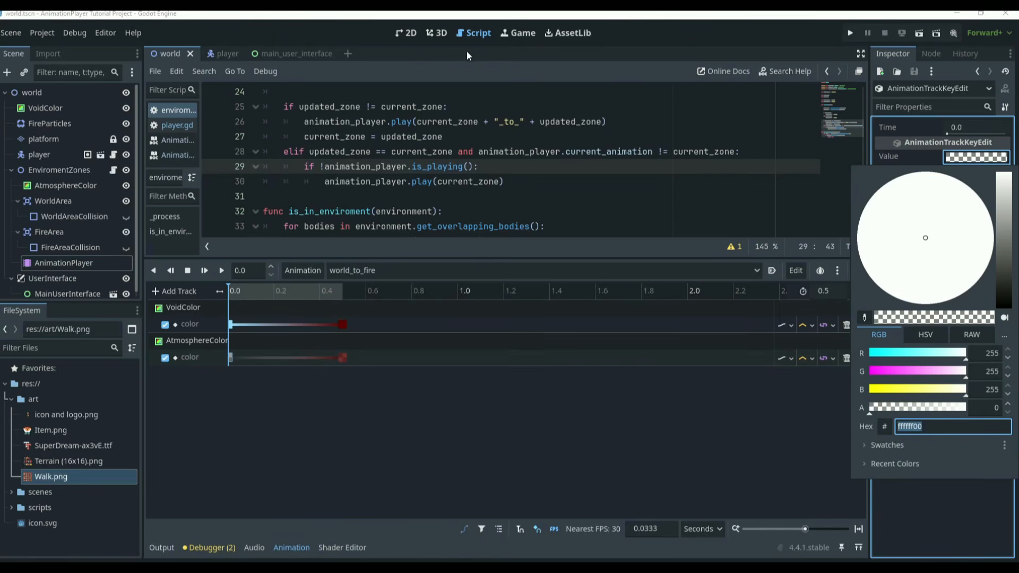
Step: Preview world_to_fire in the 2D view by scrubbing to about 0.207 s, and select the first AtmosphereColor key
left_click(403, 31)
left_click(404, 33)
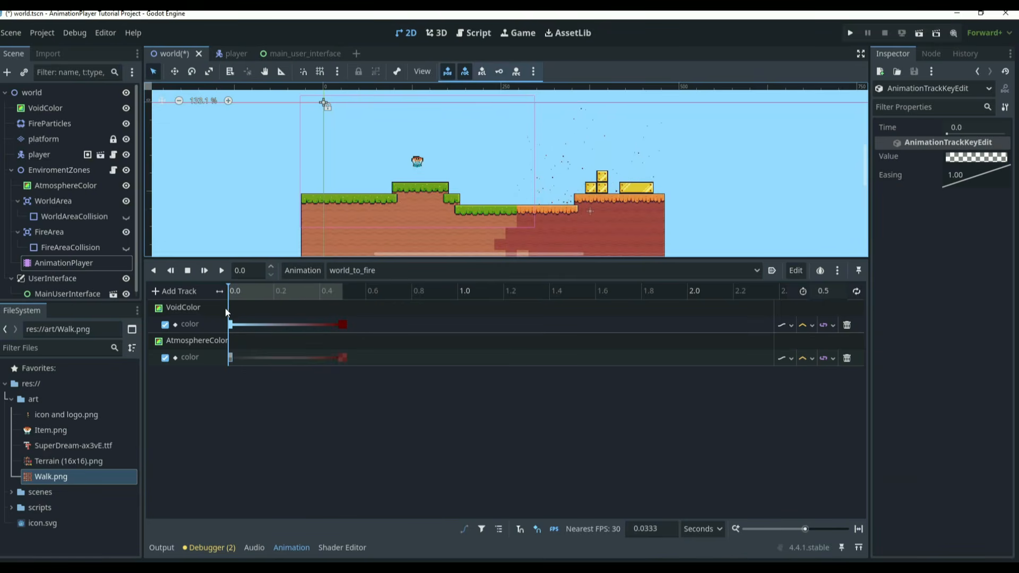
left_click(231, 291)
scroll(554, 203, "up", 5)
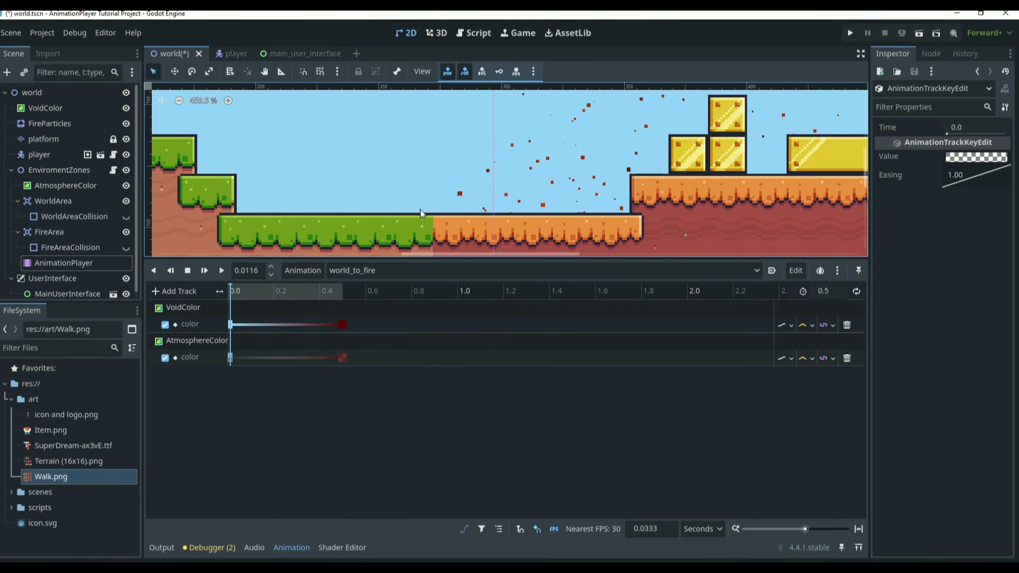
left_click_drag(237, 291, 277, 309)
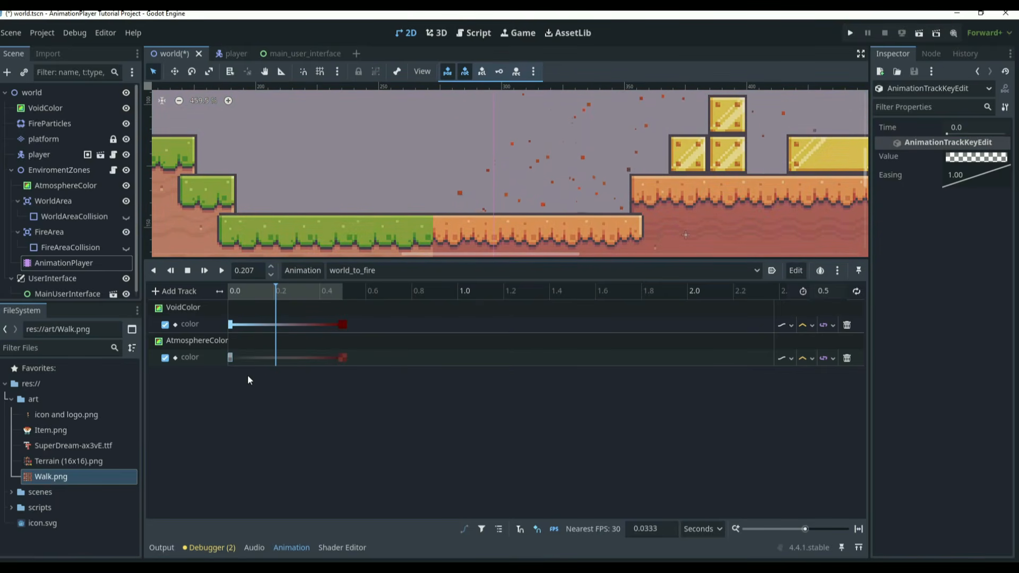
left_click(231, 353)
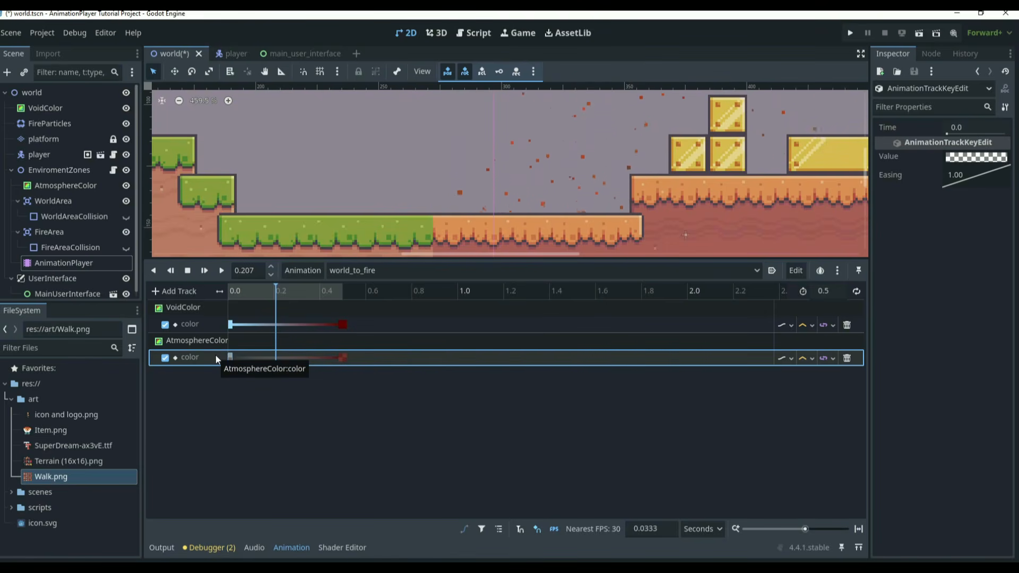
Step: Replace the first AtmosphereColor key in world_to_fire with a copy of the 0.5 key, placed at time 0.0
right_click(342, 357)
left_click(365, 417)
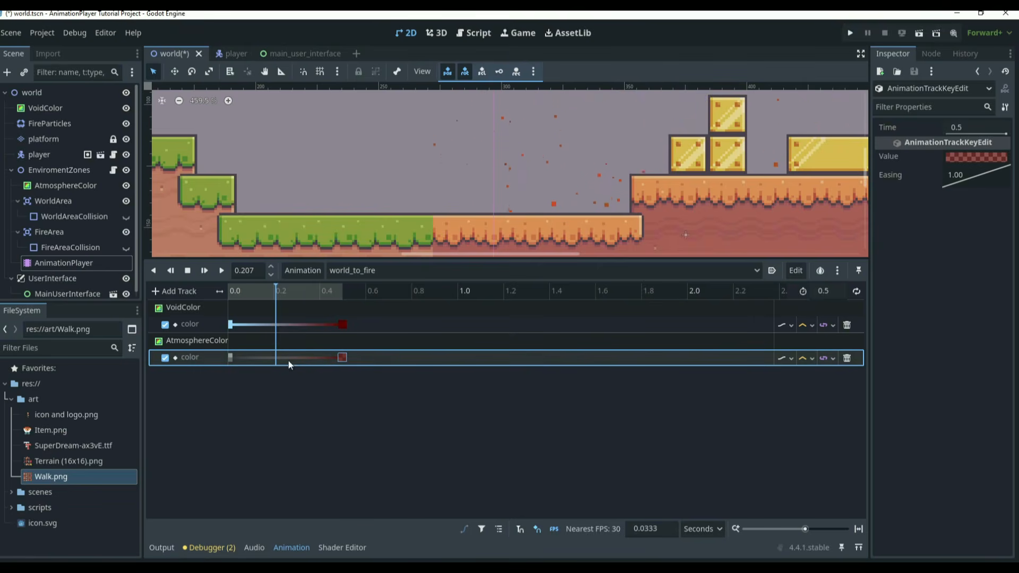
right_click(290, 358)
left_click(300, 379)
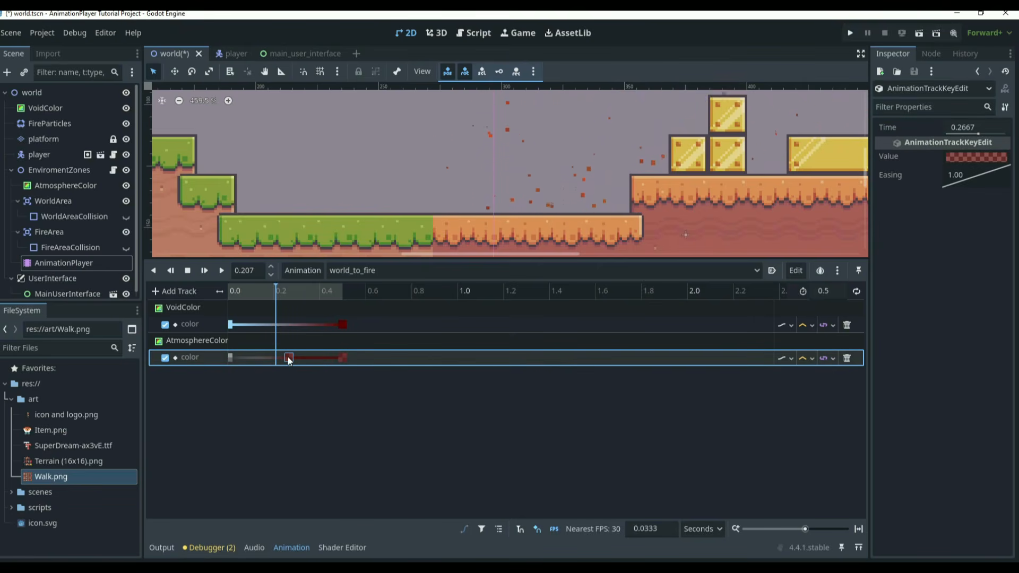
left_click(229, 357)
key("Delete")
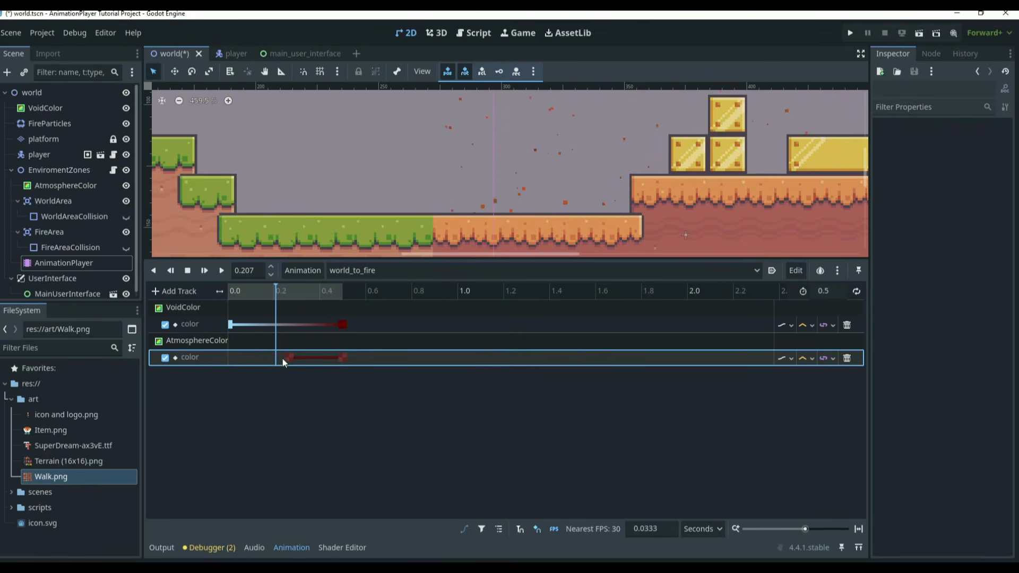
left_click_drag(289, 358, 230, 361)
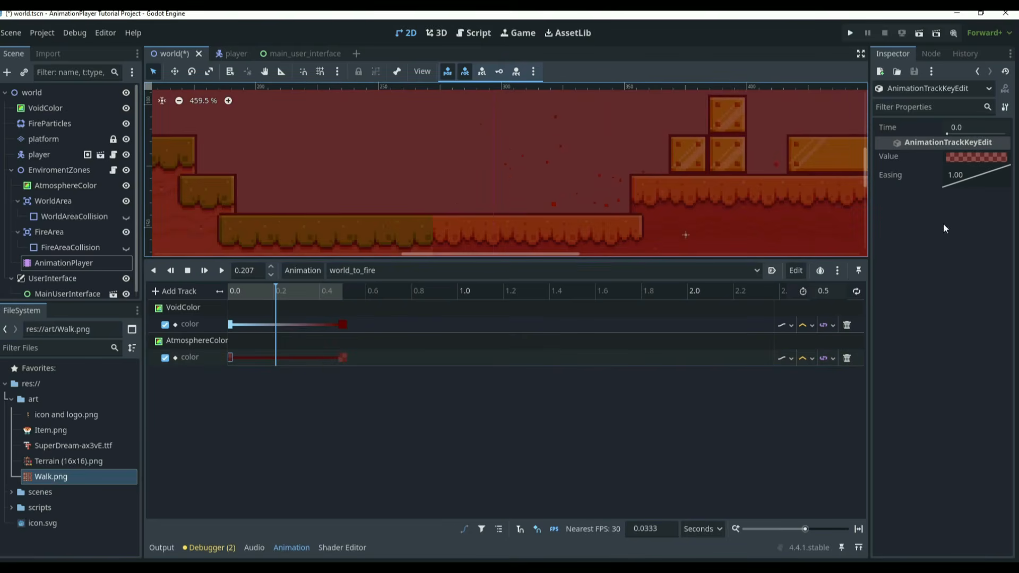
Step: Set the alpha of the AtmosphereColor key at 0.0 to 0 so its dark red starts fully transparent
left_click(963, 157)
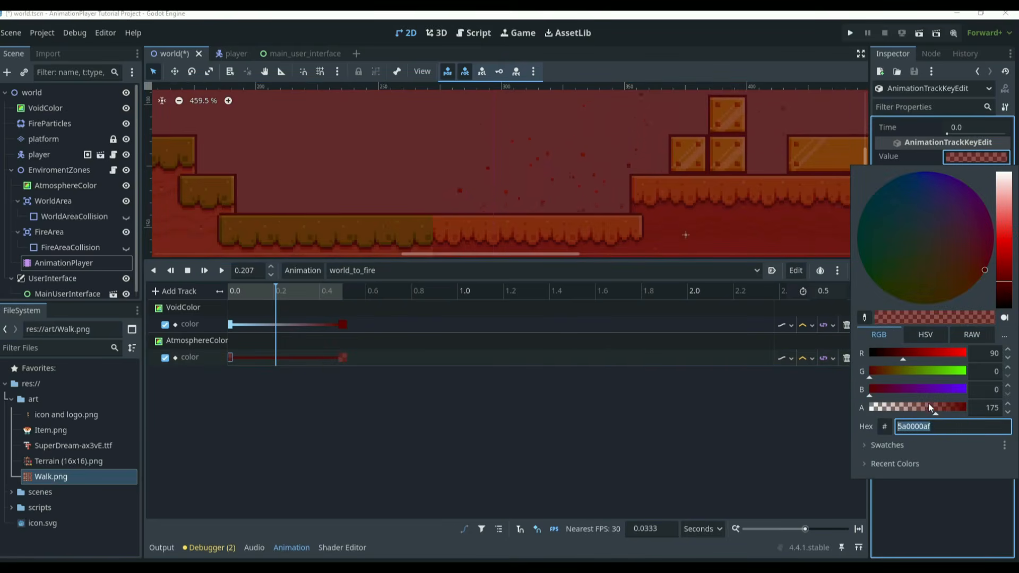
left_click_drag(928, 403, 821, 397)
left_click(626, 409)
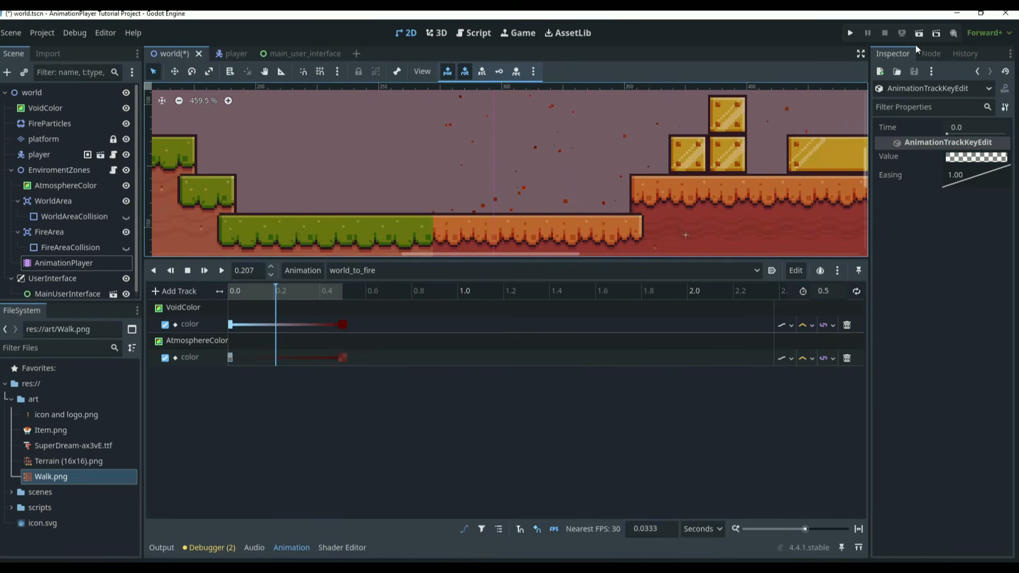
Step: Run the world scene and walk the character into the fire zone, back to the world zone and in again
left_click(937, 33)
double_click(458, 230)
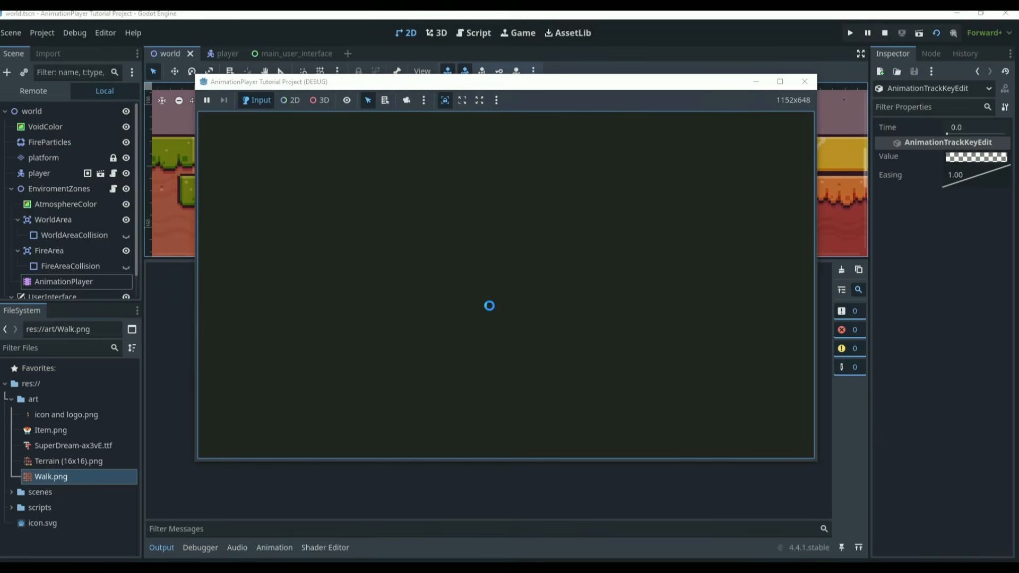
key("d")
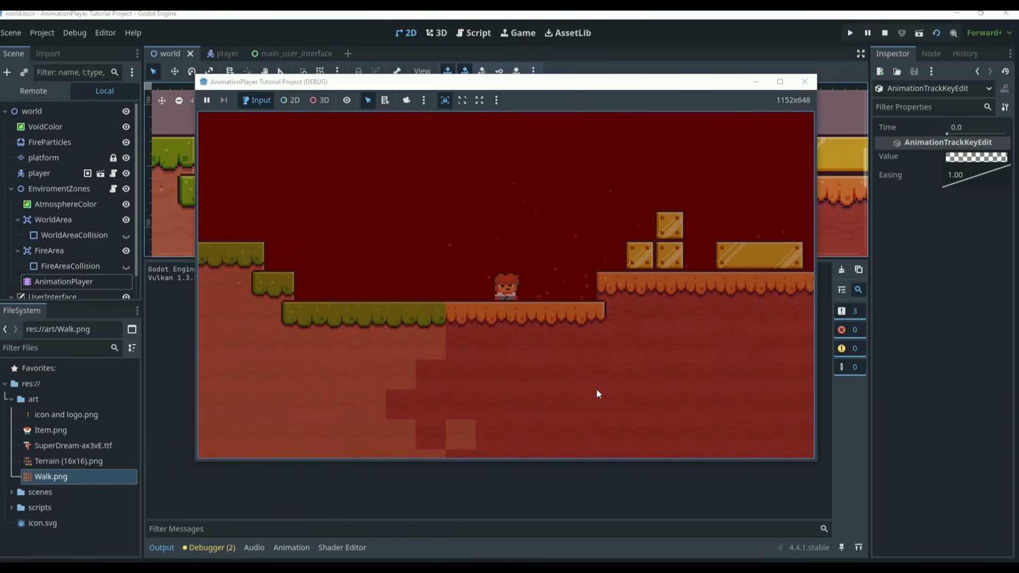
key("a")
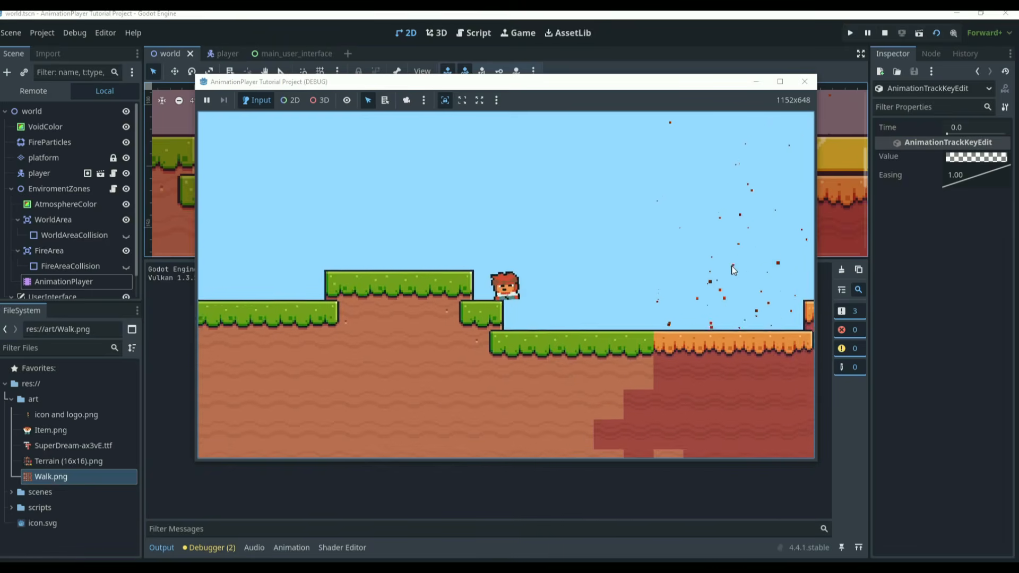
key("space")
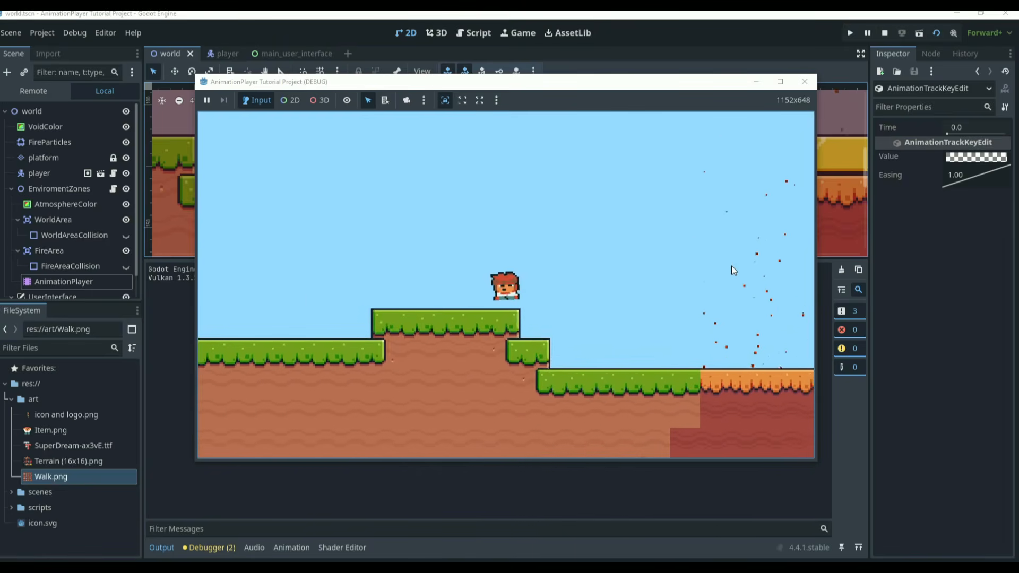
key("d")
key("d")
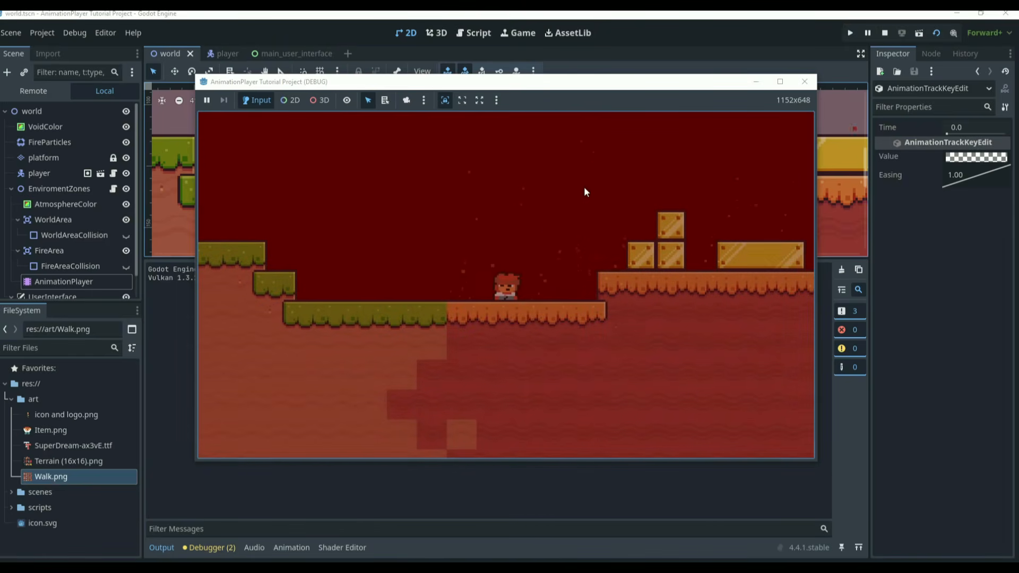
Step: Walk the character back and forth around the zone border to check the color transition once more
key("a")
key("d")
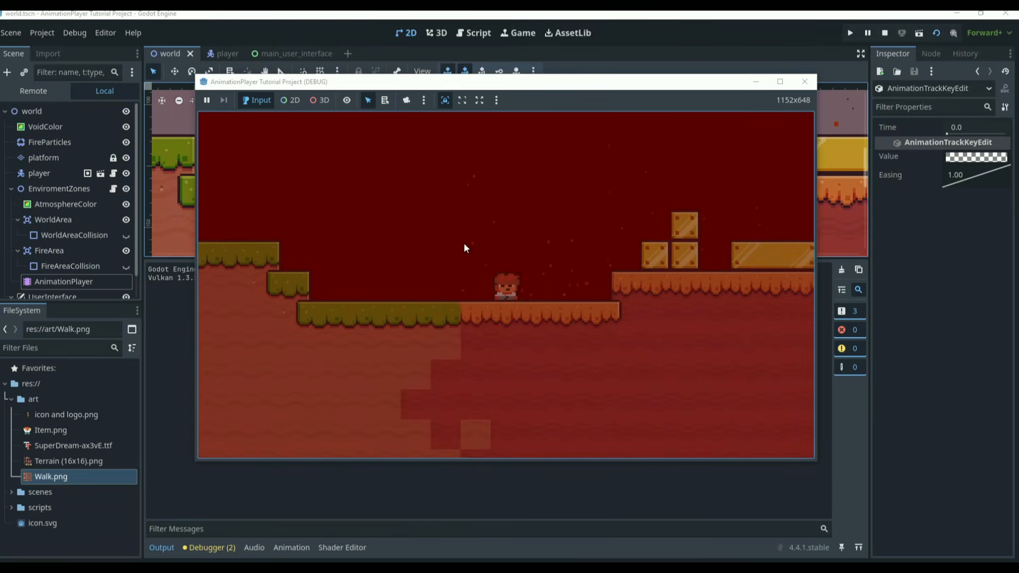
key("d")
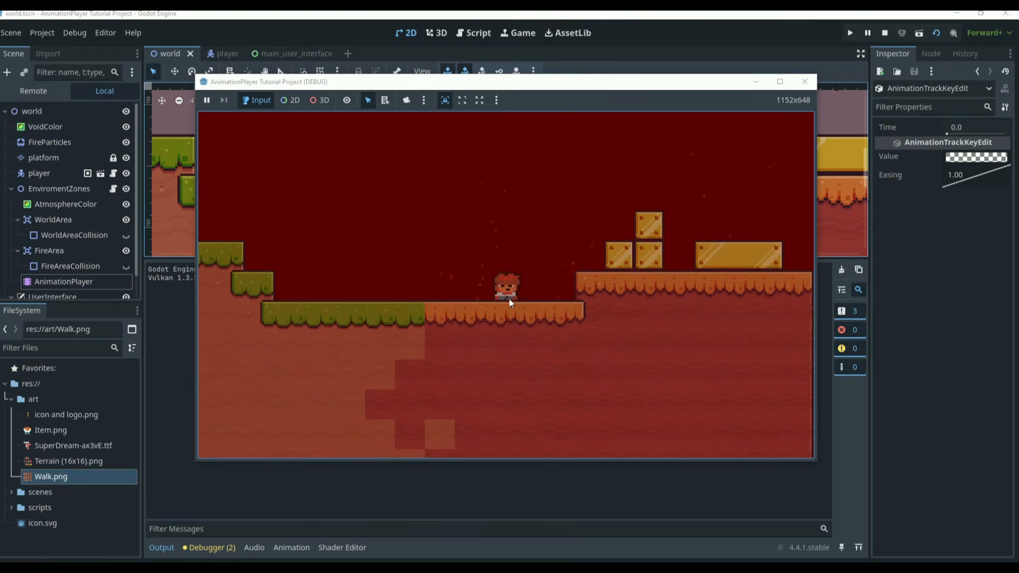
key("a")
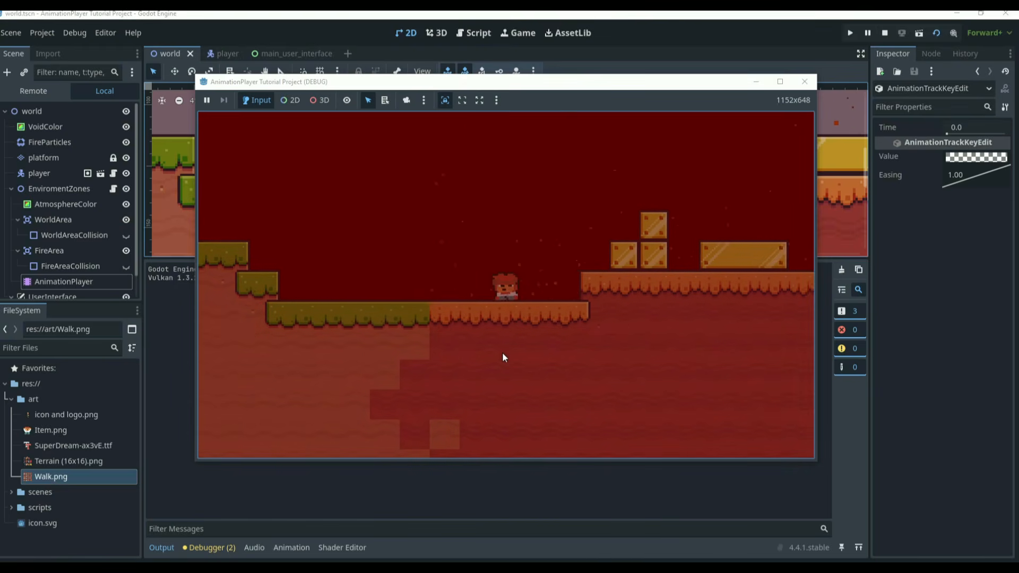
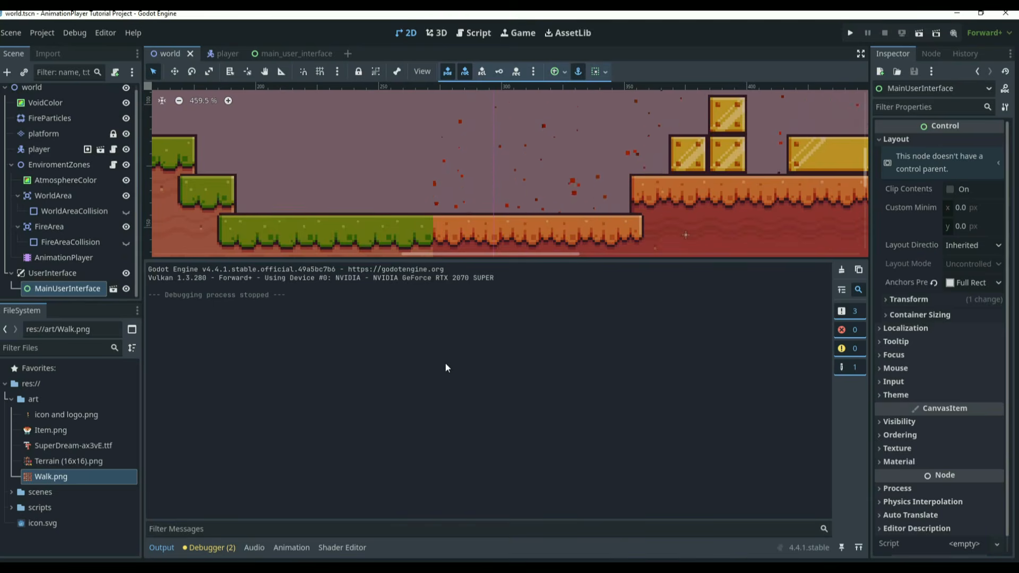
Step: In the main_user_interface scene, add a NinePatchRect with a new AtlasTexture that uses icon and logo.png as its atlas
left_click(307, 53)
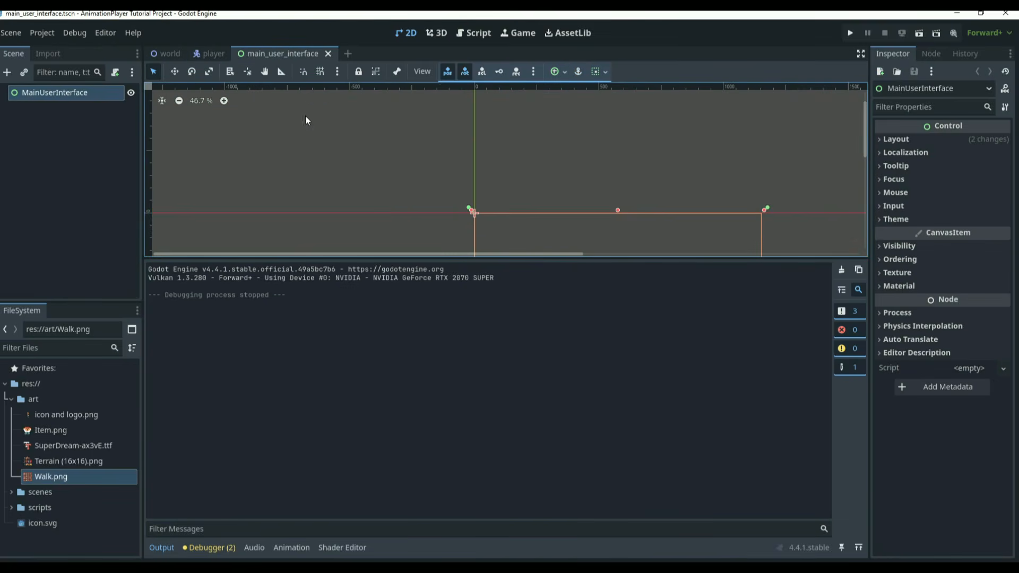
left_click_drag(484, 261, 491, 472)
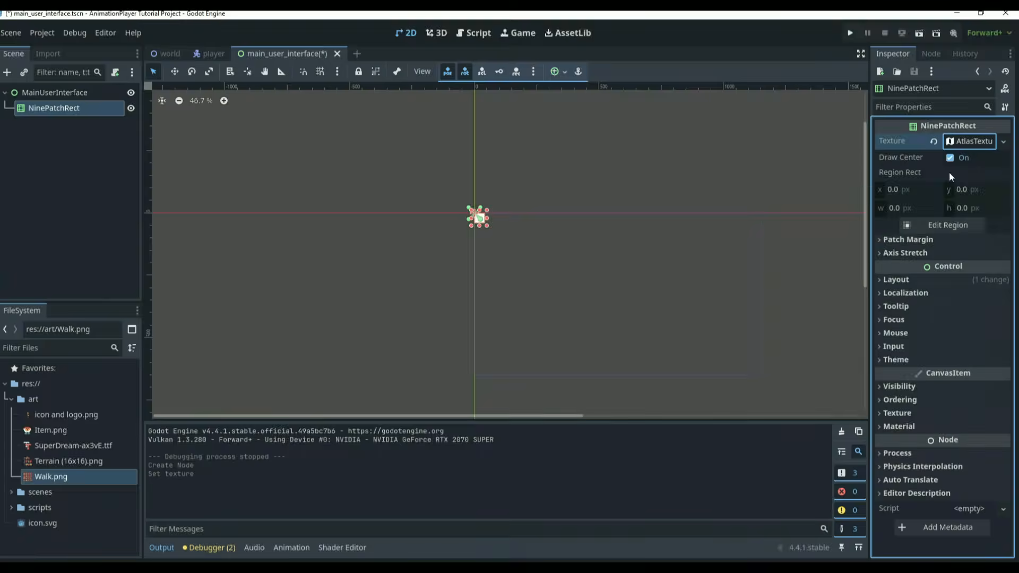
left_click(967, 140)
left_click(55, 464)
left_click_drag(64, 415, 974, 298)
Step: Crop the NinePatchRect's atlas region to the cream panel with the orange header, about 275 × 158 px
left_click(942, 382)
left_click_drag(666, 179, 560, 265)
left_click_drag(335, 365, 508, 296)
scroll(537, 282, "up", 10)
left_click_drag(685, 279, 676, 278)
left_click_drag(512, 178, 513, 180)
left_click_drag(348, 278, 355, 279)
left_click_drag(516, 378, 516, 366)
left_click(506, 426)
scroll(477, 223, "up", 18)
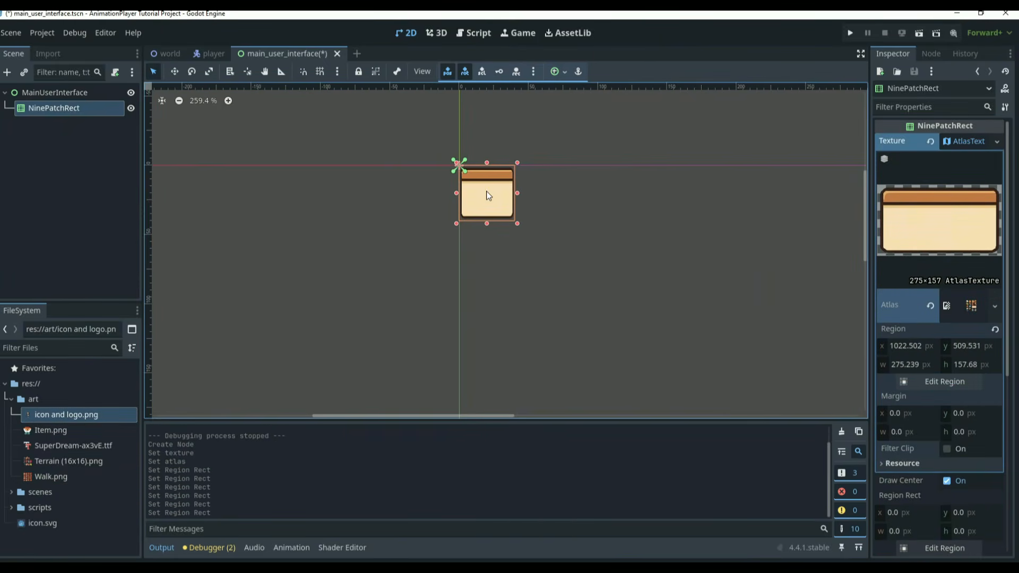
Step: Set the NinePatchRect's patch margins to 5 px on all four sides
scroll(914, 467, "down", 2)
left_click(917, 456)
scroll(935, 424, "down", 3)
left_click(973, 308)
type("5\t5\t5\t5")
key("Return")
Step: Set the NinePatchRect's custom minimum size to 270 × 128 px
left_click(957, 402)
scroll(968, 419, "down", 2)
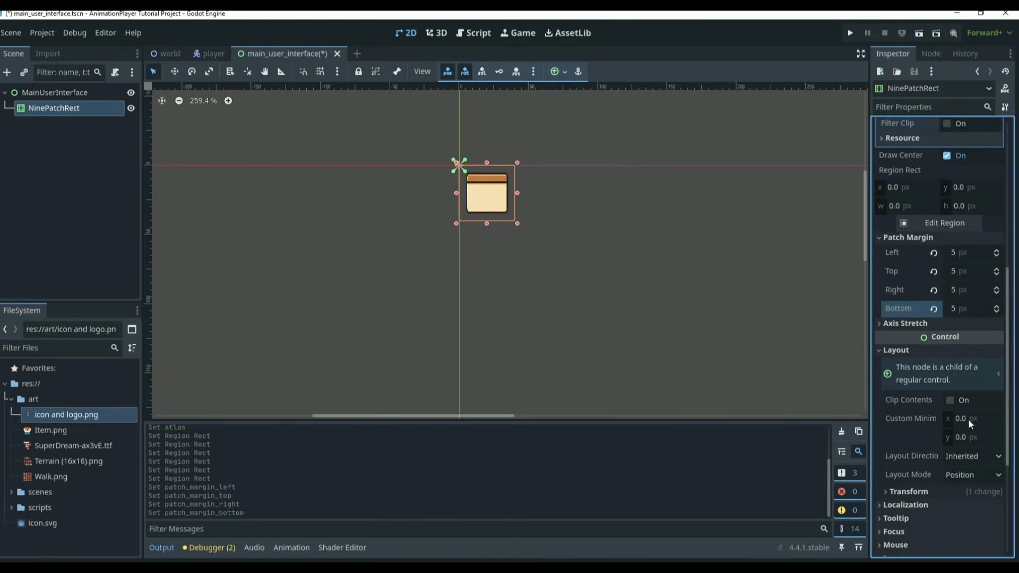
left_click(988, 367)
type("270")
key("Return")
left_click(970, 383)
type("128")
key("Return")
left_click(724, 361)
scroll(724, 361, "down", 12)
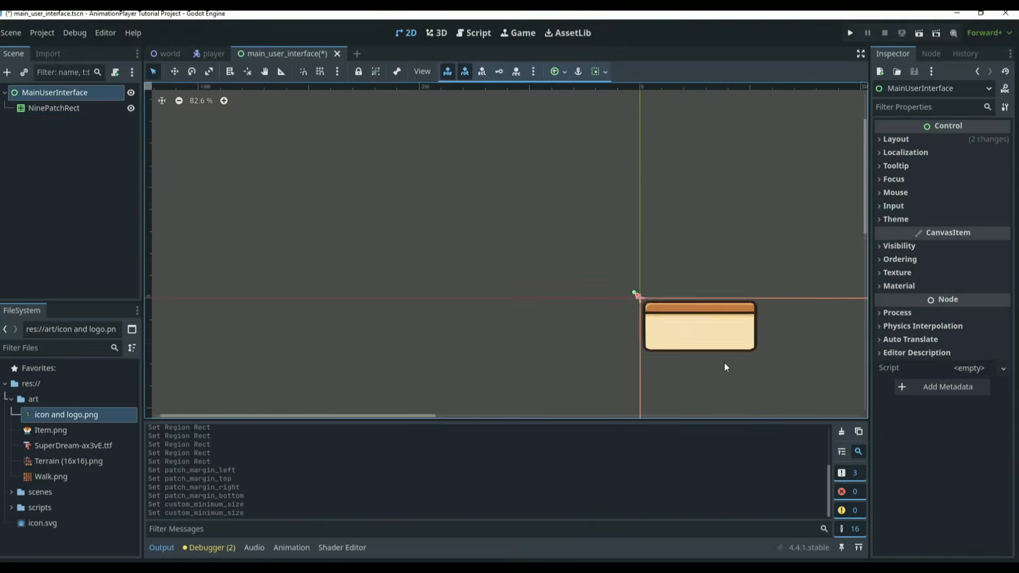
Step: Add a VBoxContainer under the NinePatchRect and anchor it to the full rectangle
scroll(782, 364, "up", 11)
left_click(53, 108)
left_click(7, 72)
type("cbox")
key("BackSpace")
key("BackSpace")
key("BackSpace")
key("BackSpace")
type("vbox")
key("Return")
left_click(558, 71)
left_click(620, 170)
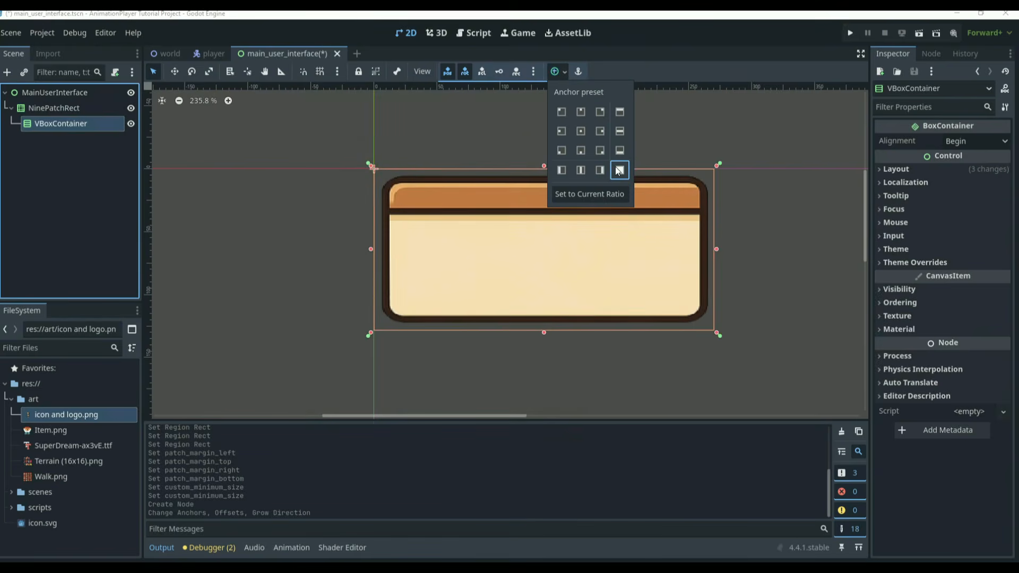
Step: Add an HBoxContainer as a child of the VBoxContainer
left_click(80, 123)
left_click(902, 170)
left_click(7, 72)
type("hbox")
key("Return")
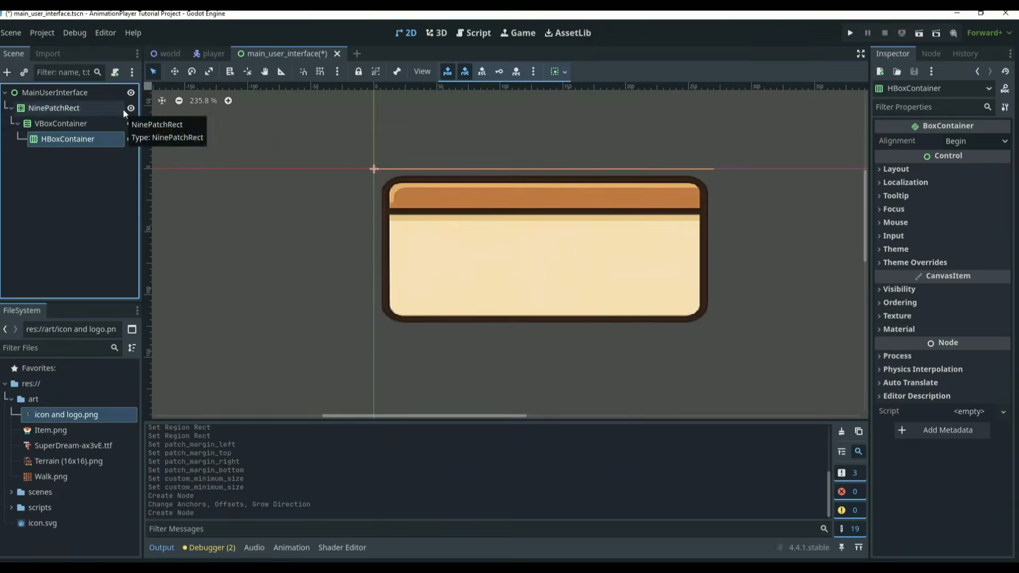
Step: Add a TextureRect under the HBoxContainer and assign icon and logo.png as its texture
left_click(7, 73)
key("Escape")
left_click(7, 72)
type("texturerect")
key("Return")
left_click_drag(66, 415, 971, 141)
left_click(975, 150)
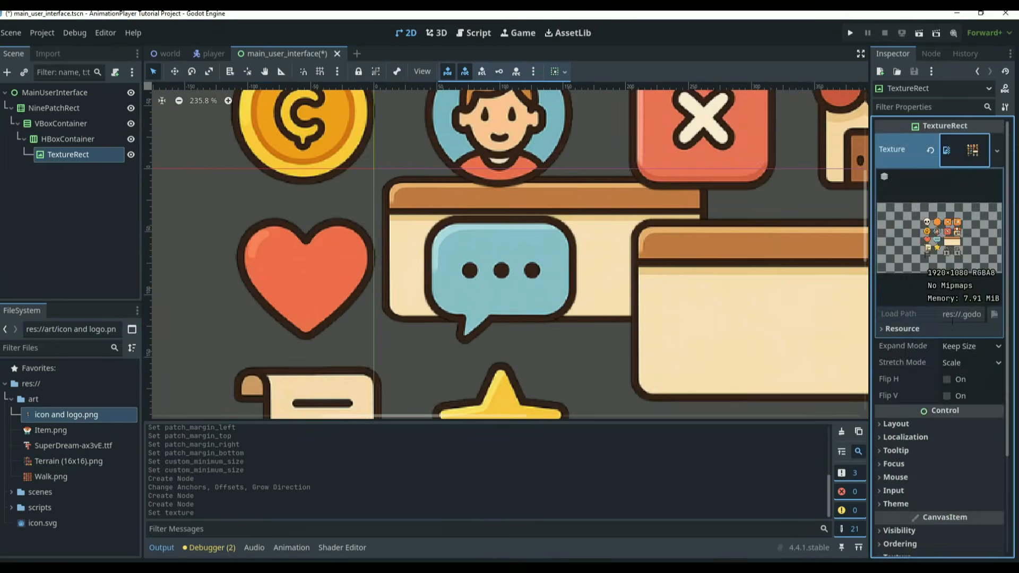
left_click(1003, 150)
left_click(914, 242)
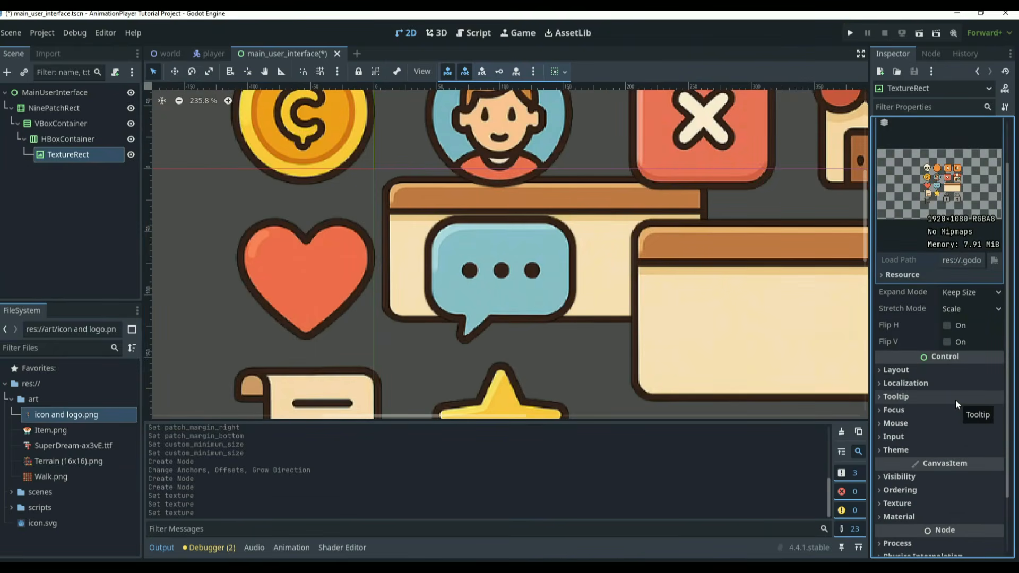
Step: Set the TextureRect's expand mode to Fit Width Proportional and stretch mode to Keep Aspect, and save the scene
left_click(977, 145)
left_click(975, 175)
left_click(965, 243)
left_click(975, 192)
left_click(968, 268)
left_click(967, 267)
key("ctrl+s")
Step: Try a new AtlasTexture on the TextureRect, and assign icon and logo.png directly as its texture again
left_click(977, 149)
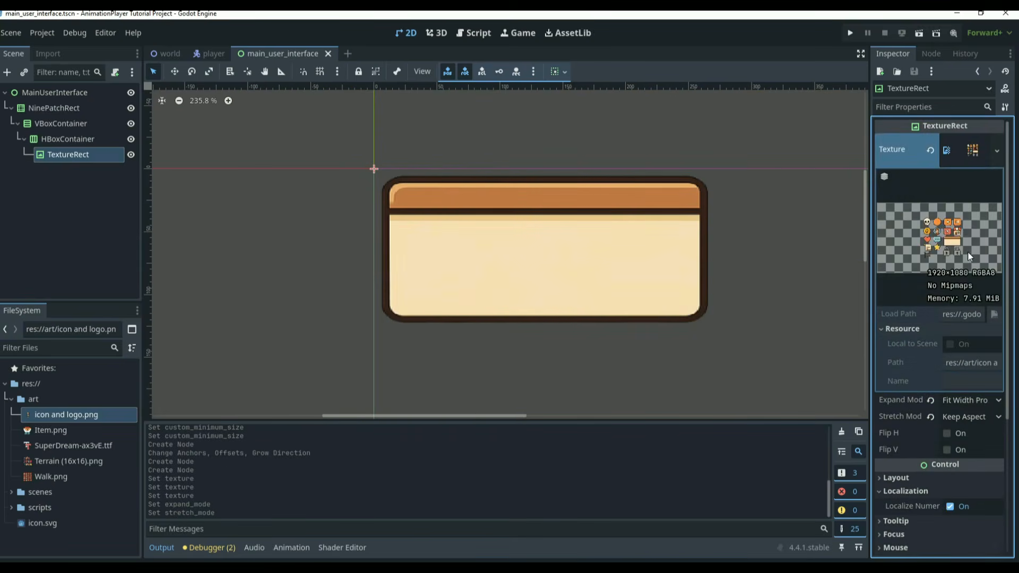
left_click(977, 149)
left_click(1004, 151)
left_click(914, 239)
left_click_drag(67, 416, 974, 147)
right_click(974, 147)
left_click(974, 146)
scroll(956, 238, "down", 2)
scroll(461, 209, "up", 3)
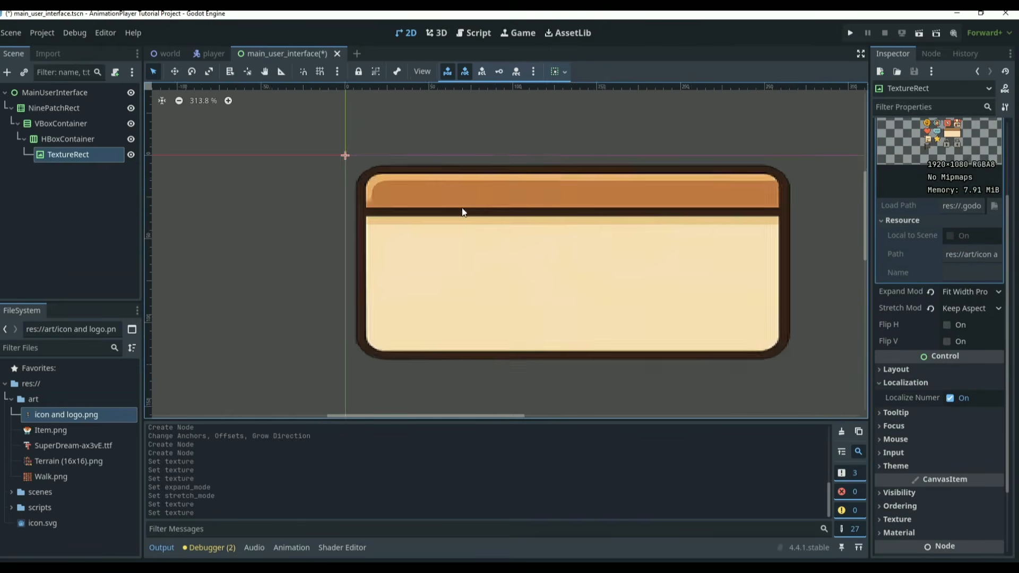
Step: Set the TextureRect's custom minimum size to 70 × 70 px
scroll(462, 208, "down", 7)
scroll(924, 287, "down", 2)
left_click(917, 282)
left_click(970, 350)
type("70")
key("Tab")
type("70")
key("Return")
scroll(959, 218, "up", 1)
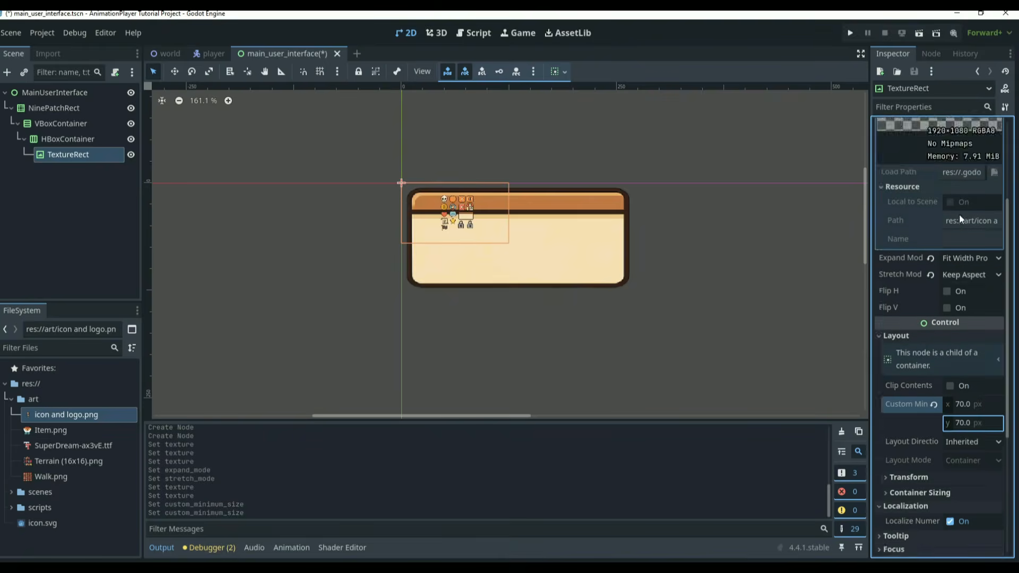
Step: Clear the TextureRect's texture and give it a new AtlasTexture with icon and logo.png as the atlas
scroll(950, 440, "up", 4)
left_click(965, 314)
left_click(997, 148)
left_click(924, 465)
left_click(965, 141)
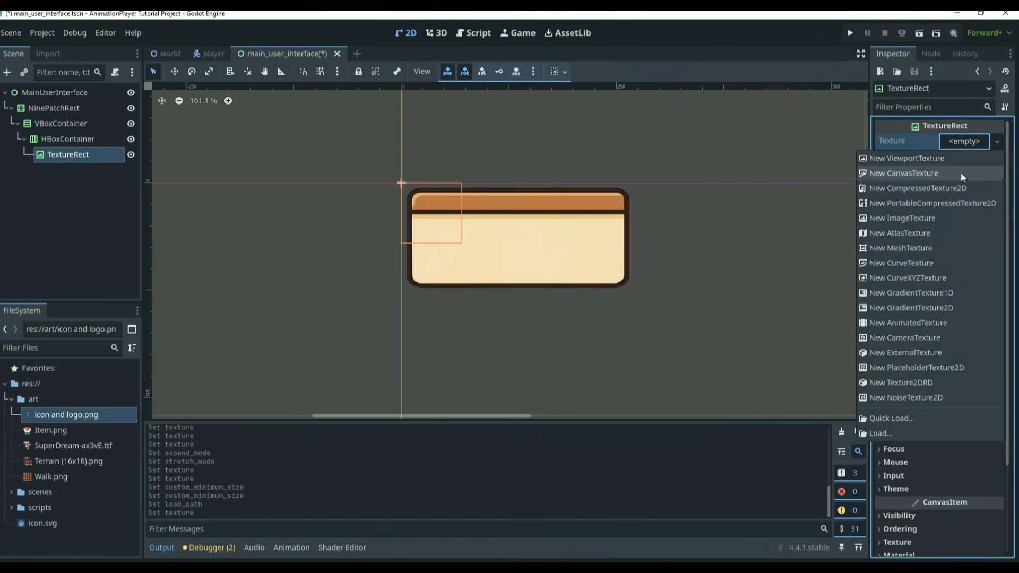
left_click(950, 234)
left_click_drag(67, 415, 963, 297)
Step: Crop the TextureRect's atlas region to the red heart icon
left_click(944, 382)
scroll(505, 271, "down", 15)
left_click_drag(662, 180, 475, 256)
left_click_drag(328, 371, 455, 292)
scroll(460, 284, "up", 15)
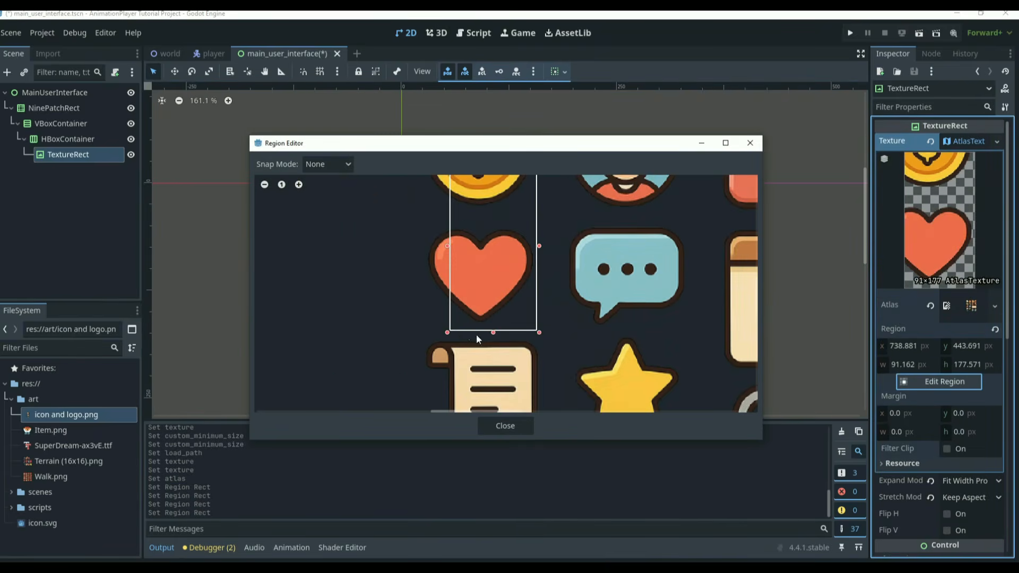
left_click_drag(445, 337, 421, 338)
scroll(455, 353, "down", 4)
left_click_drag(474, 229, 474, 271)
scroll(465, 319, "up", 8)
left_click(504, 428)
Step: Add a RichTextLabel under the HBoxContainer with the text "100 Hp"
left_click(68, 139)
left_click(7, 72)
type("richte")
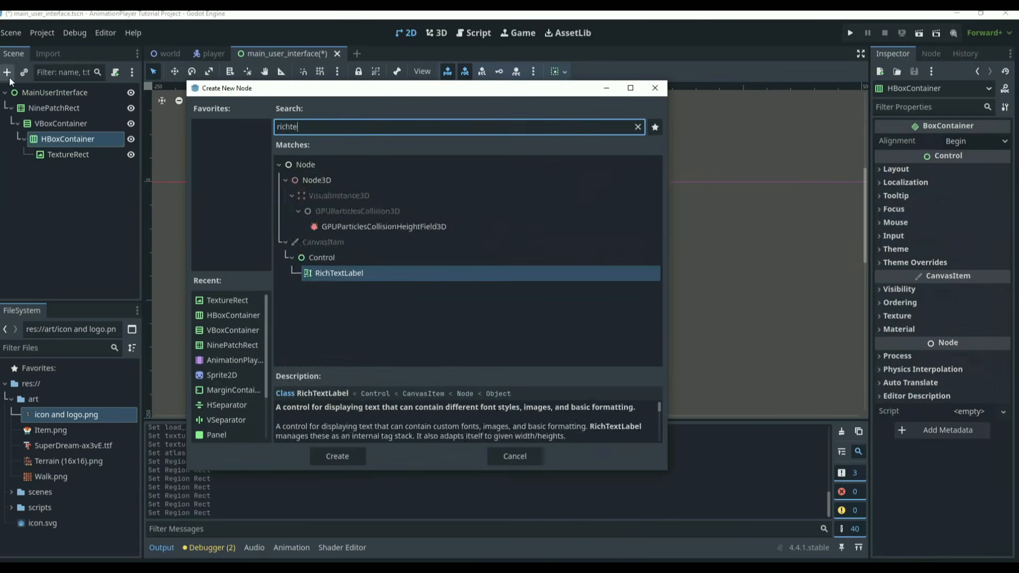
key("Return")
type("100 Hp")
Step: Enable Fit Content on the RichTextLabel and set its horizontal alignment to Right
left_click(954, 240)
left_click(957, 355)
left_click(957, 402)
scroll(925, 354, "down", 3)
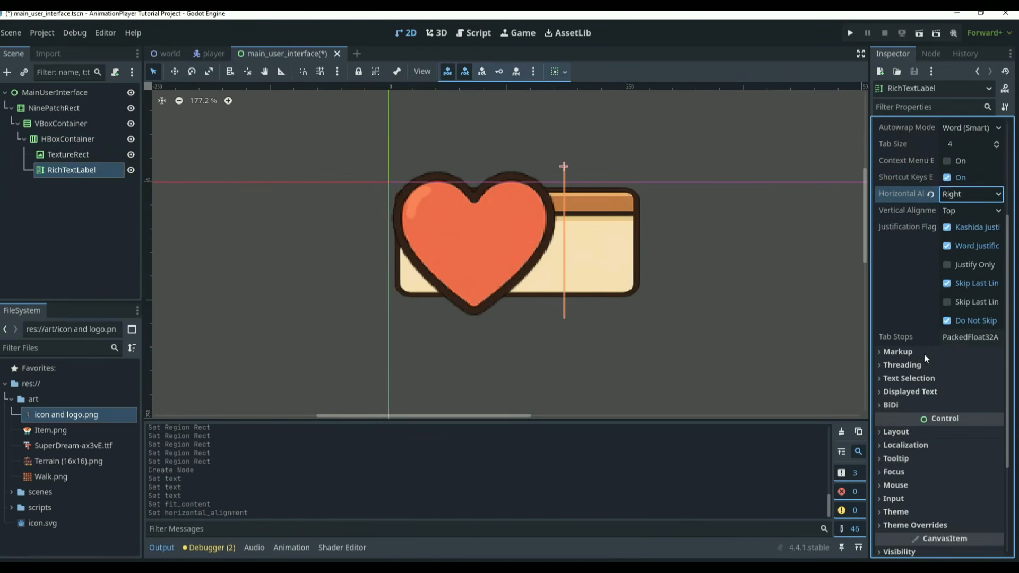
Step: Set the RichTextLabel's custom minimum size to 160 × 40 px
left_click(900, 431)
scroll(926, 420, "down", 1)
left_click(966, 446)
type("160")
key("Tab")
type("40")
Step: Override the RichTextLabel's normal font with SuperDream-ax3vE.ttf
scroll(919, 383, "down", 5)
left_click(919, 379)
scroll(919, 379, "down", 2)
left_click(900, 314)
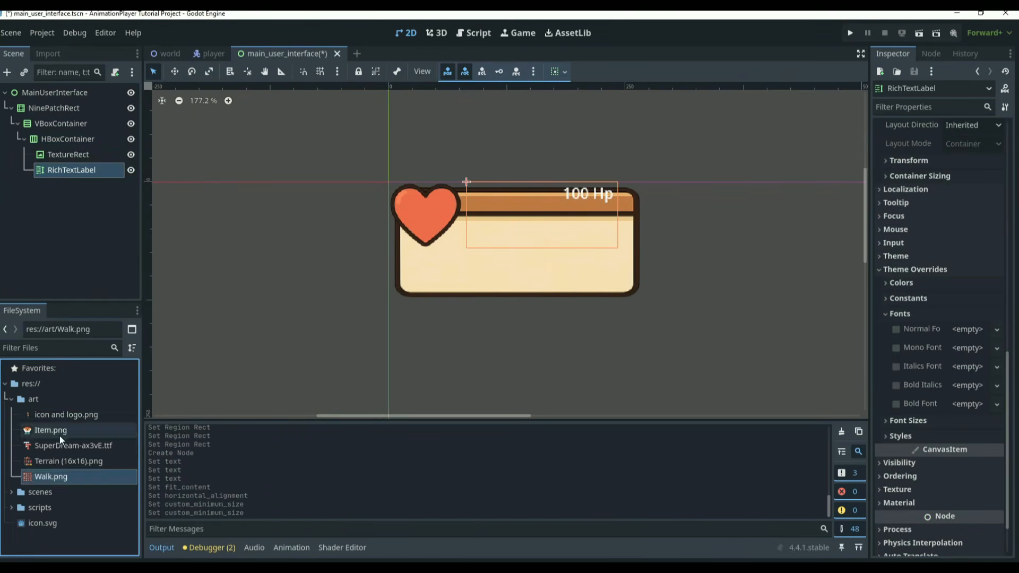
left_click_drag(60, 446, 963, 341)
Step: Override the RichTextLabel's outline size with 10 and its normal font size with 45 px
scroll(919, 339, "up", 1)
left_click(919, 352)
left_click(966, 443)
type("10")
left_click(959, 439)
left_click(962, 407)
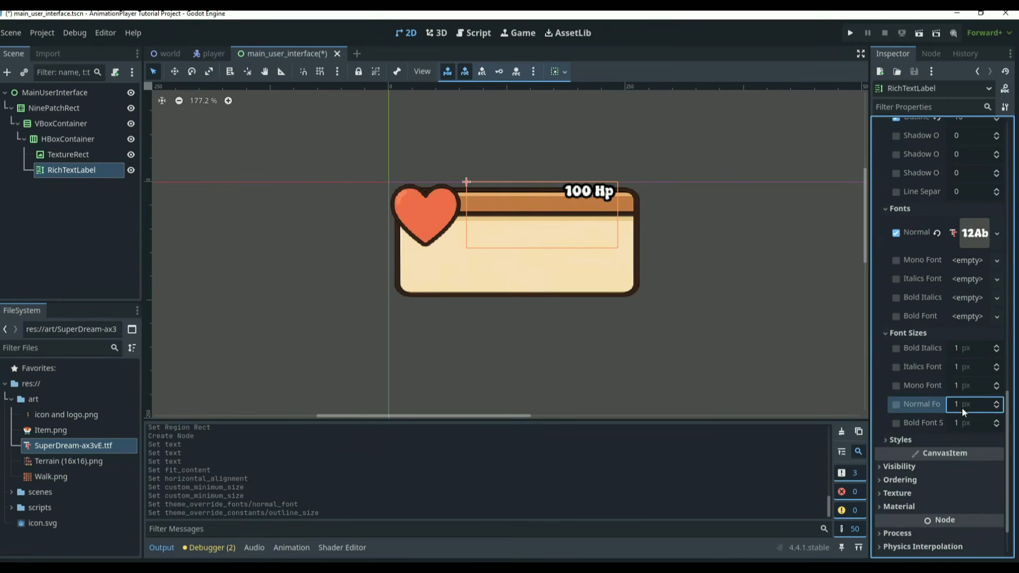
type("45")
key("Return")
Step: Override the label's default text color with the orange-brown bf7948 sampled from the panel header
scroll(993, 318, "up", 5)
left_click(975, 346)
left_click(864, 160)
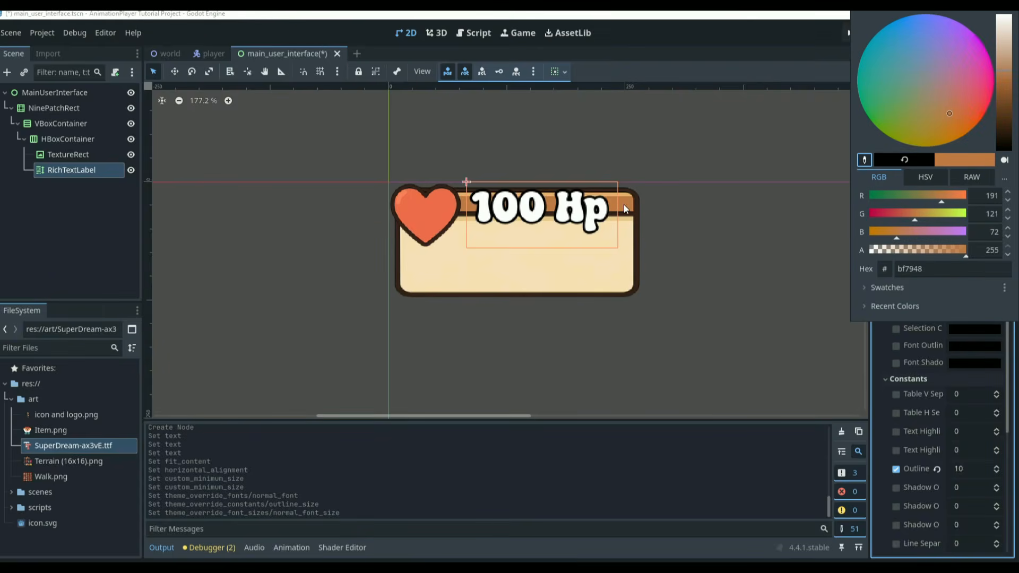
left_click(623, 205)
Step: Override the label's font outline color with the dark brown sampled from the panel's border
left_click(965, 341)
left_click(965, 343)
left_click(865, 177)
scroll(636, 221, "up", 11)
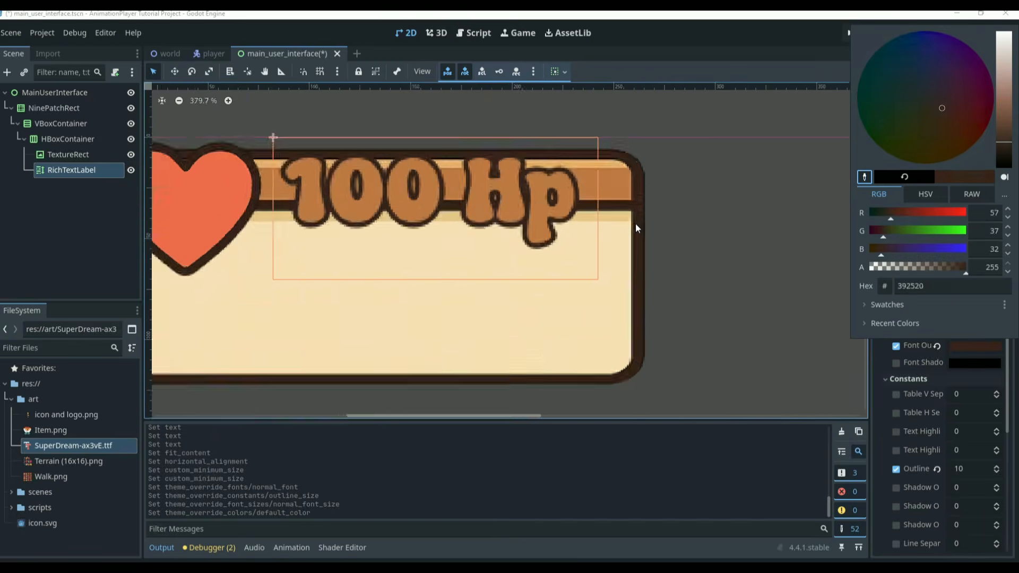
left_click(638, 225)
scroll(727, 238, "down", 14)
scroll(707, 248, "up", 4)
Step: Add another HBoxContainer under the VBoxContainer, nest one HBoxContainer inside the other, and name the duplicate HBoxContainer
left_click(61, 123)
left_click(8, 72)
type("hbox")
key("Return")
mouse_move(68, 139)
left_mouse_down()
mouse_move(65, 185)
mouse_move(63, 131)
left_mouse_up()
double_click(101, 139)
key("BackSpace")
Step: Add a VSeparator above the outer HBoxContainer and an HSeparator as its first child, giving both a transparent modulate
left_click(61, 124)
left_click(8, 72)
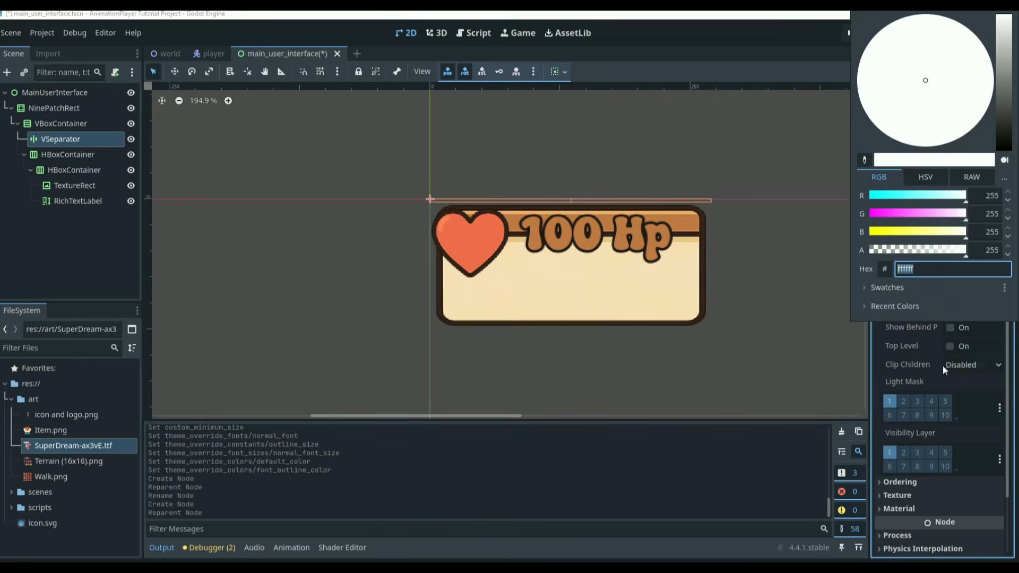
left_click(68, 154)
left_click(10, 75)
type("hsep")
key("Return")
left_click_drag(67, 217, 65, 161)
left_click(899, 258)
left_click(975, 292)
left_click(222, 266)
Step: Override the outer HBoxContainer's separation with 15
left_click(68, 154)
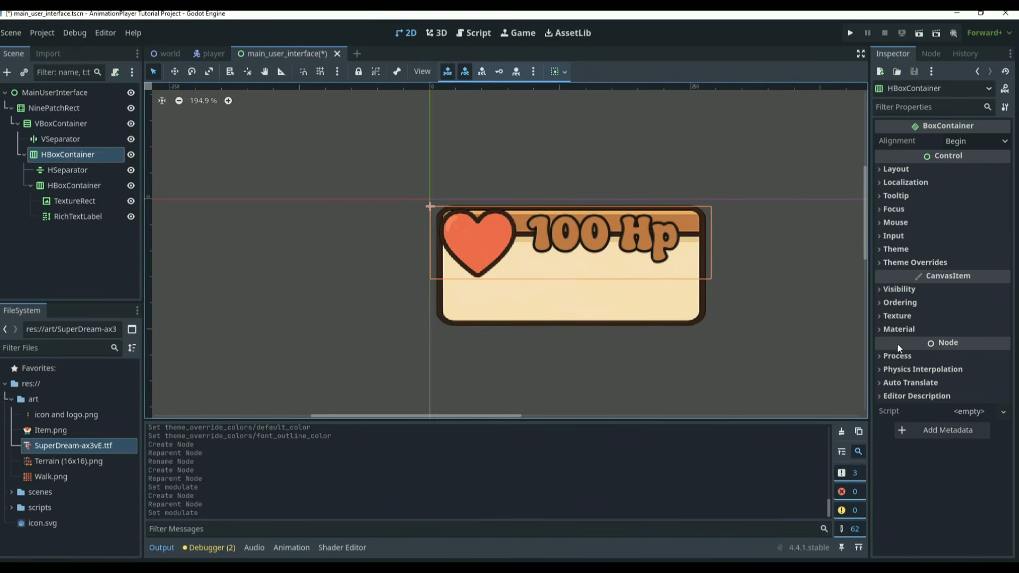
left_click(924, 262)
left_click(925, 276)
left_click(953, 291)
type("15")
Step: Set the VBoxContainer's separation override to 39 to lower the heart and health text within the panel
left_click(60, 124)
left_click(960, 407)
type("20")
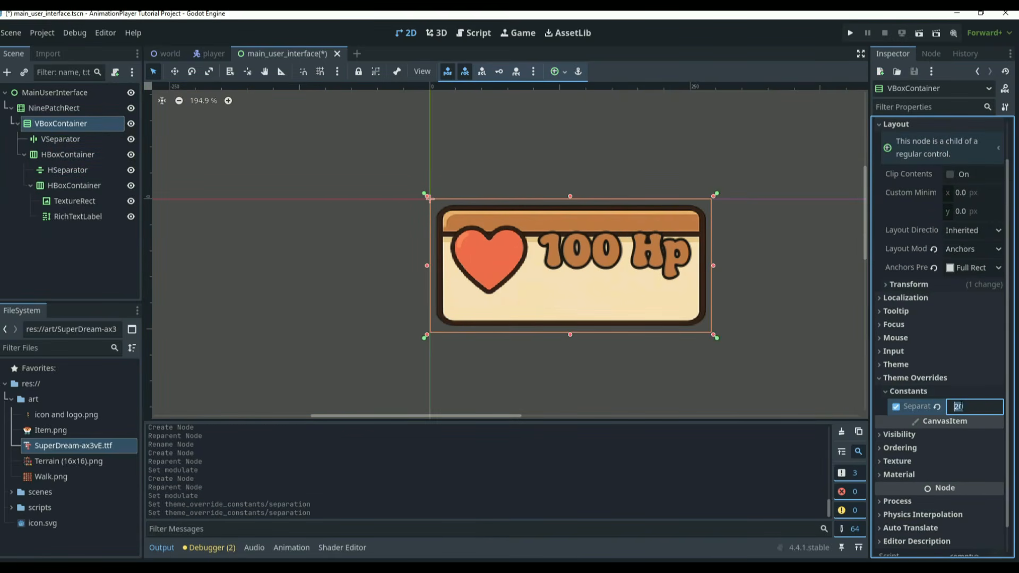
type("40")
left_click(962, 407)
type("35")
key("Return")
left_click(962, 406)
type("39")
key("Return")
left_click(53, 259)
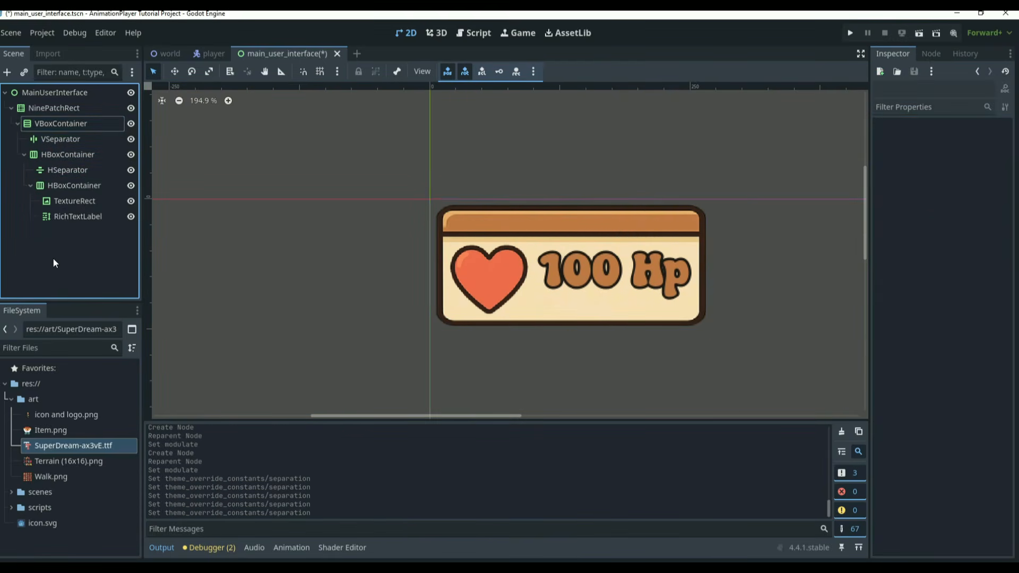
Step: Override the inner HBoxContainer's separation with -1
left_click(74, 186)
left_click(945, 263)
left_click(937, 276)
left_click(969, 291)
type("0")
key("Return")
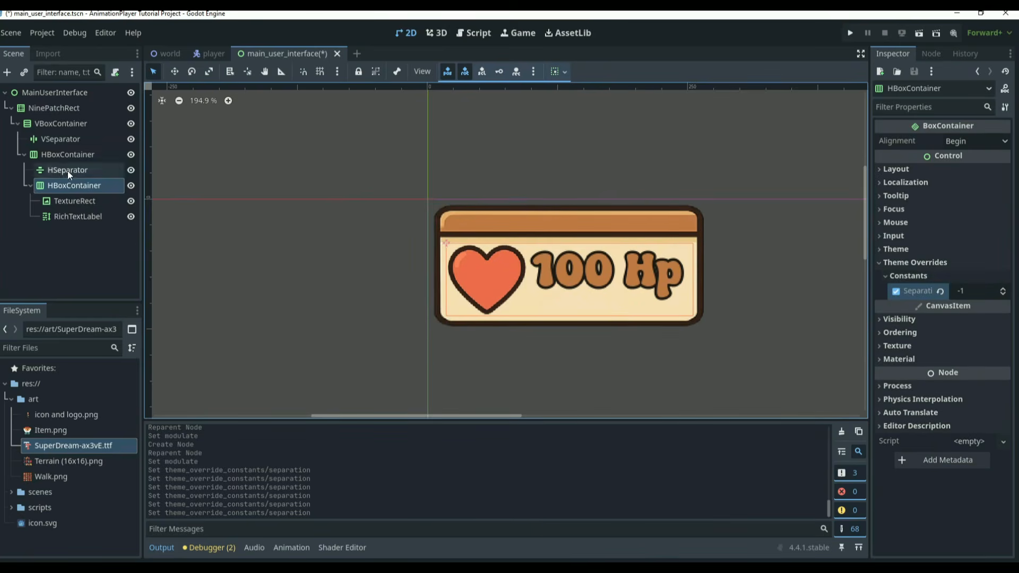
Step: Set the heart TextureRect's custom minimum size to 60 px
left_click(74, 201)
scroll(982, 335, "down", 6)
left_click(979, 338)
type("60")
Step: Set the separation override to 5 for the inner HBoxContainer and 18 for the outer HBoxContainer
left_click(74, 186)
type("5")
left_click(830, 306)
scroll(834, 307, "down", 1)
left_click(67, 154)
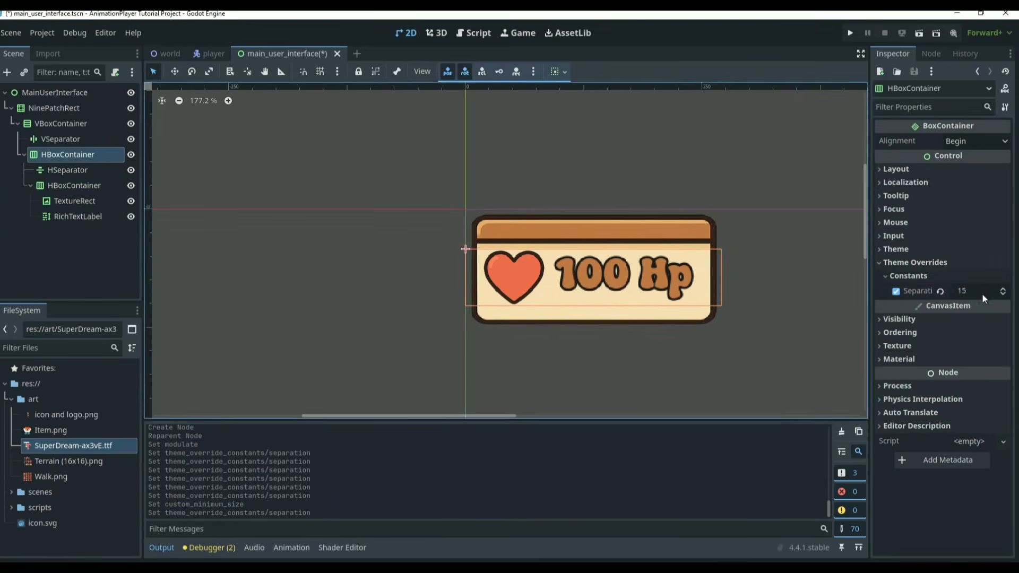
left_click(981, 293)
type("18")
Step: Attach a new script, main_user_interface.gd, to the MainUserInterface root node
left_click(55, 93)
left_click(115, 73)
key("Return")
left_click(505, 92)
key("Return")
key("Return")
type("@onready ")
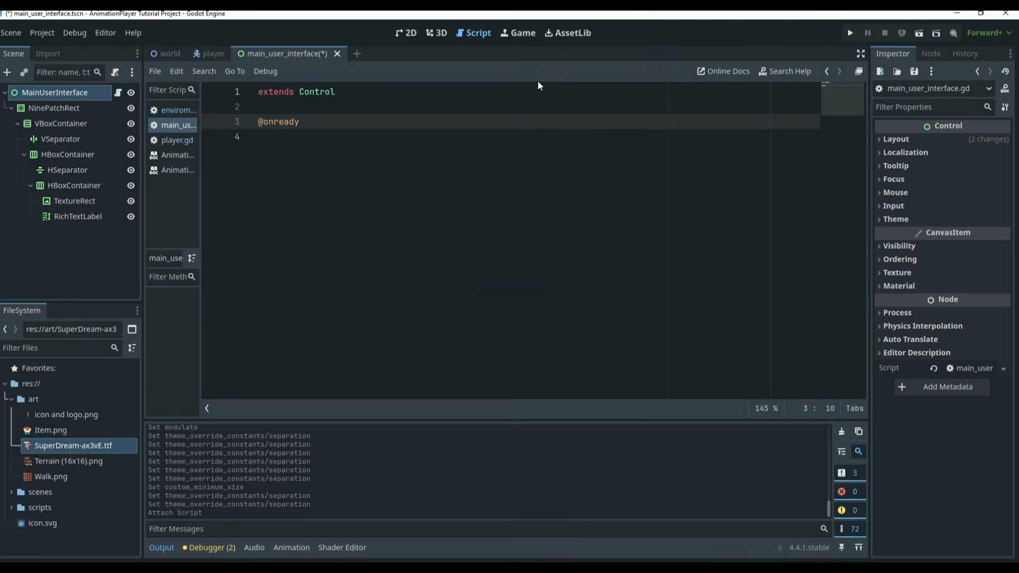
type("var player_health_display: RichTextLabel =")
Step: Rename the RichTextLabel node AmountText and assign its node path to player_health_display
double_click(77, 216)
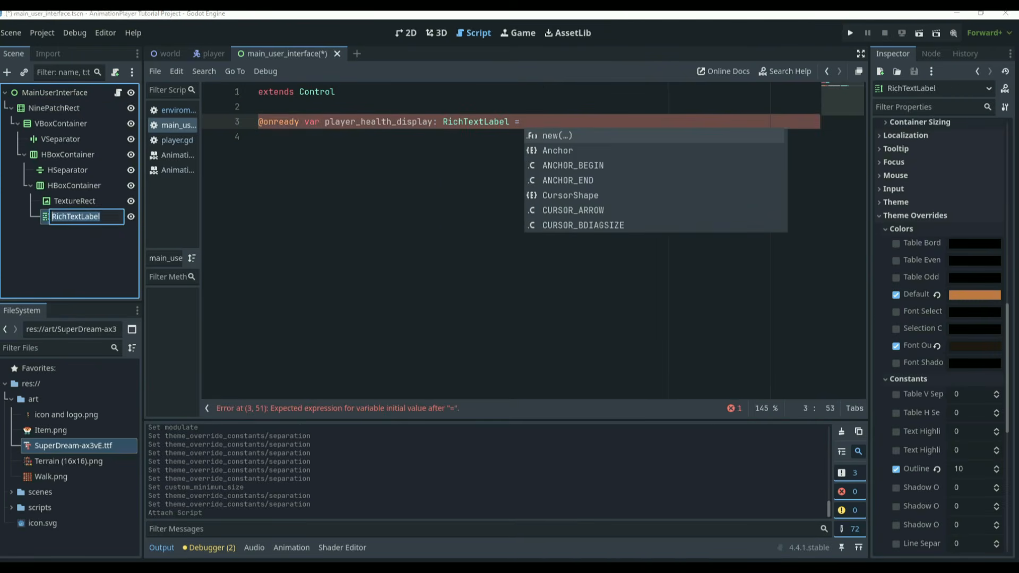
type("AmountText")
key("Return")
left_click_drag(76, 217, 526, 131)
key("Return")
type("@onready var player: CharacterBody2D = get_p")
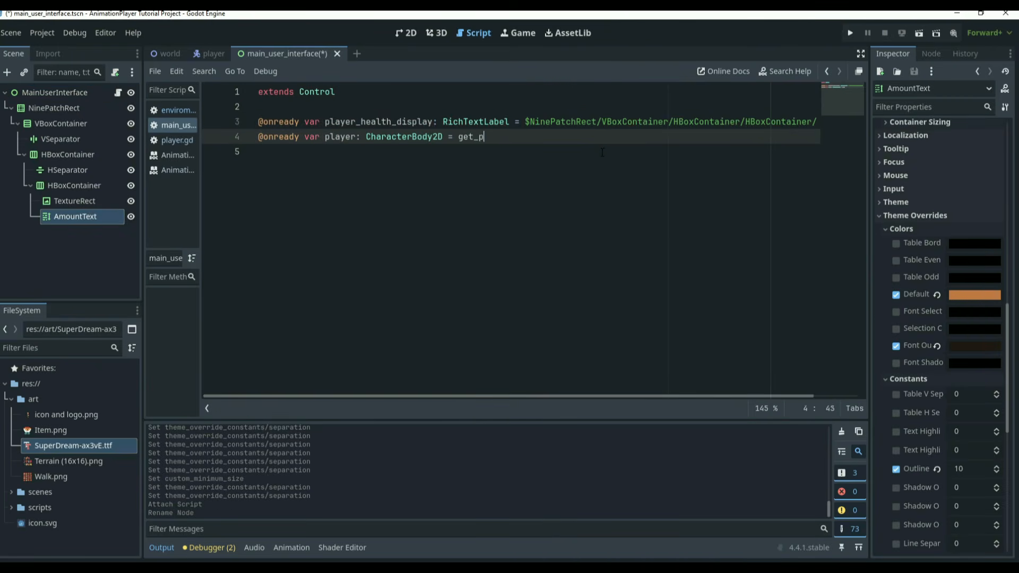
type("arent().get_parent()")
key("ctrl+s")
left_click(167, 54)
scroll(55, 149, "up", 1)
left_click(610, 136)
type(".get_node(\"player\")")
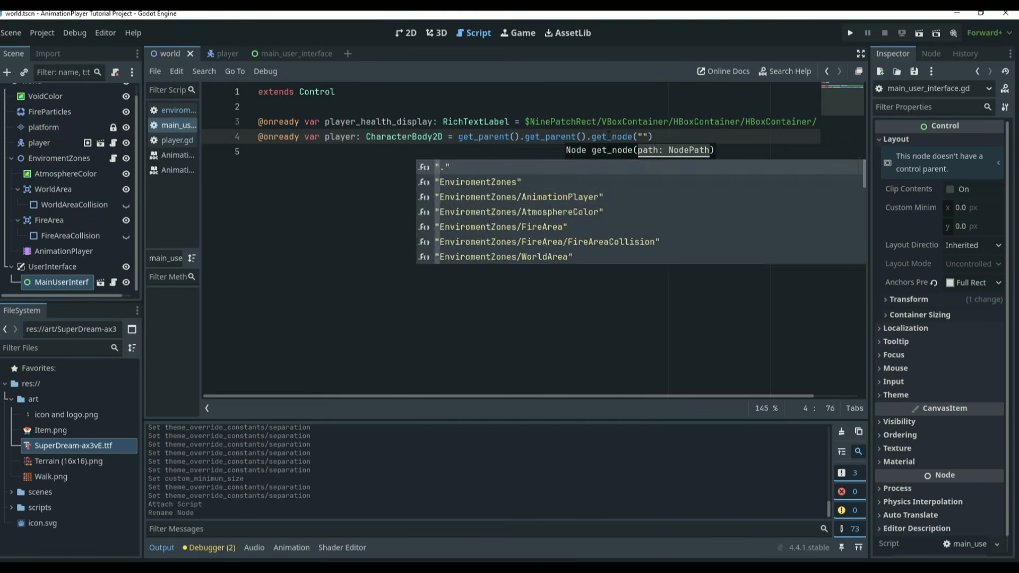
Step: Add a _process(delta) function that calls update_player_health_display()
key("Return")
key("Return")
type("func _process(delta):")
key("Return")
type("update_player_health_display()")
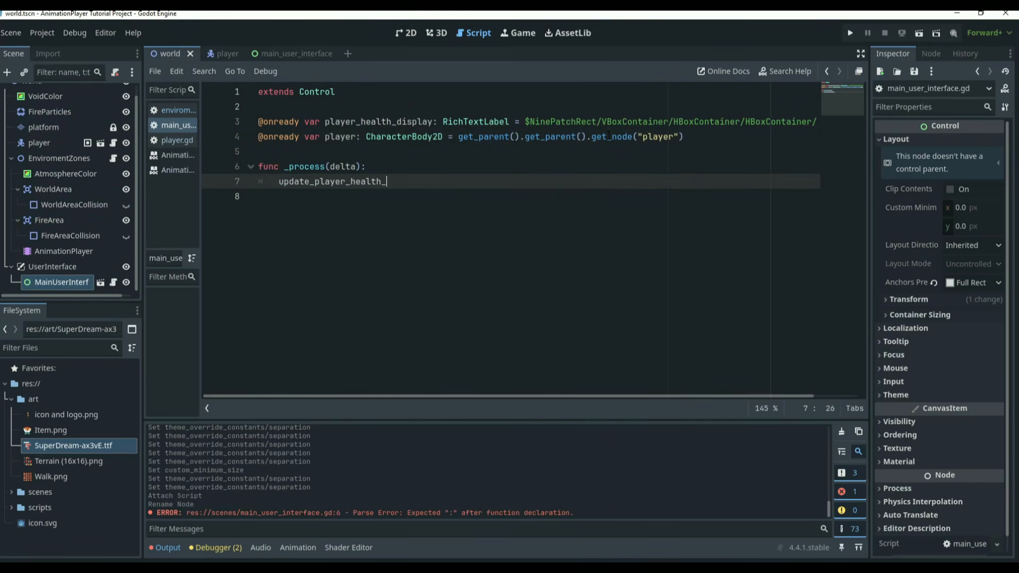
Step: Define update_player_health_display() with the condition if player_health_display.text != (str(player.health) + " Hp "):
left_click(482, 190)
key("Return")
type("func update_player_health_display():")
key("Return")
type("if player")
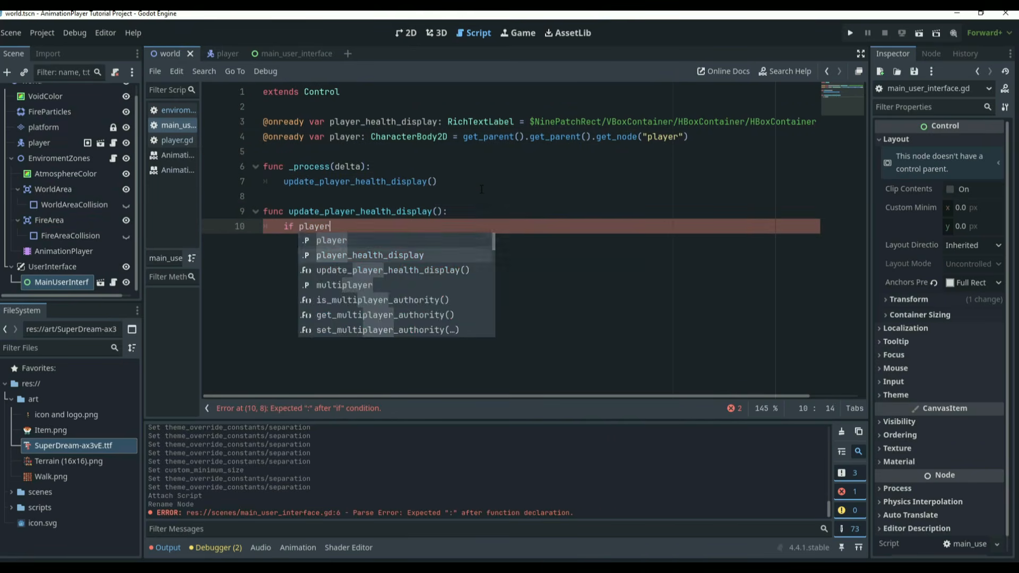
type("_health_display.text != (str(player.health) + \" Hp \"):")
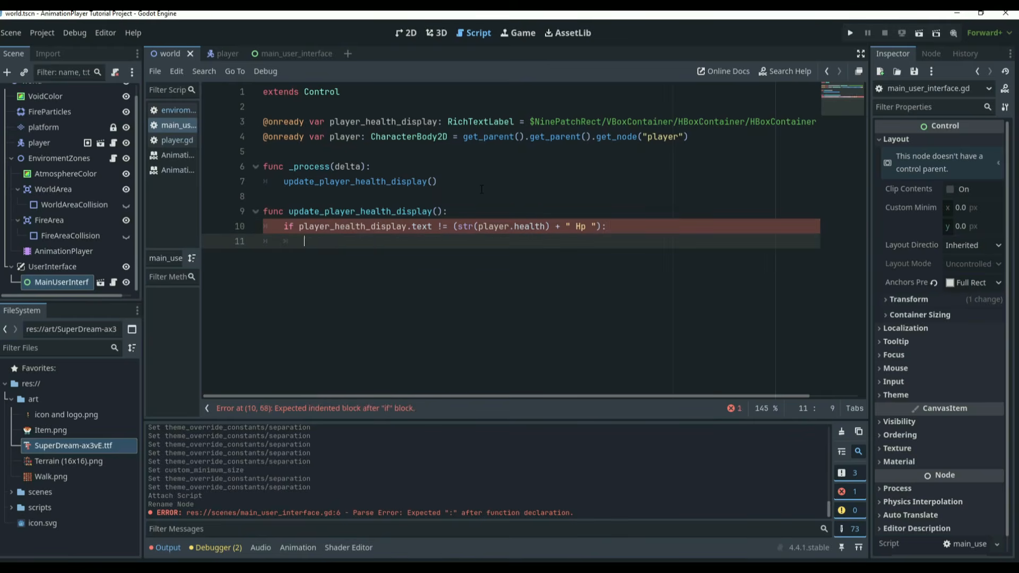
Step: Inside the condition, add player_health_display.x = (str(player.health) + " Hp "), reusing the expression from the condition
key("Return")
type("player_health_display.x.")
key("BackSpace")
type("=")
left_click_drag(601, 227, 454, 227)
key("ctrl+c")
left_click(439, 241)
key("ctrl+v")
left_click(448, 212)
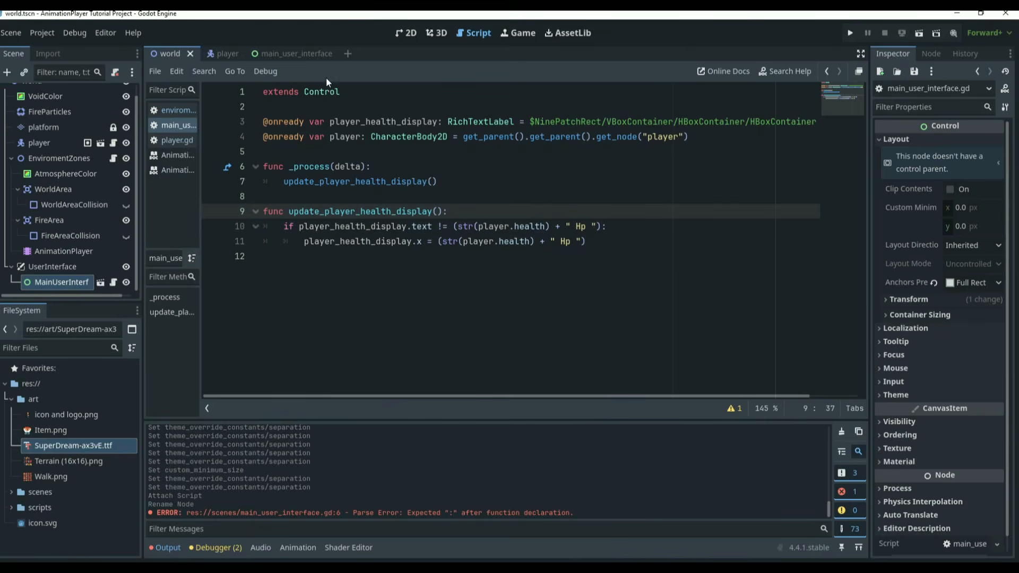
Step: Add an AnimationPlayer node as a child of the MainUserInterface root in the main_user_interface scene
left_click(296, 52)
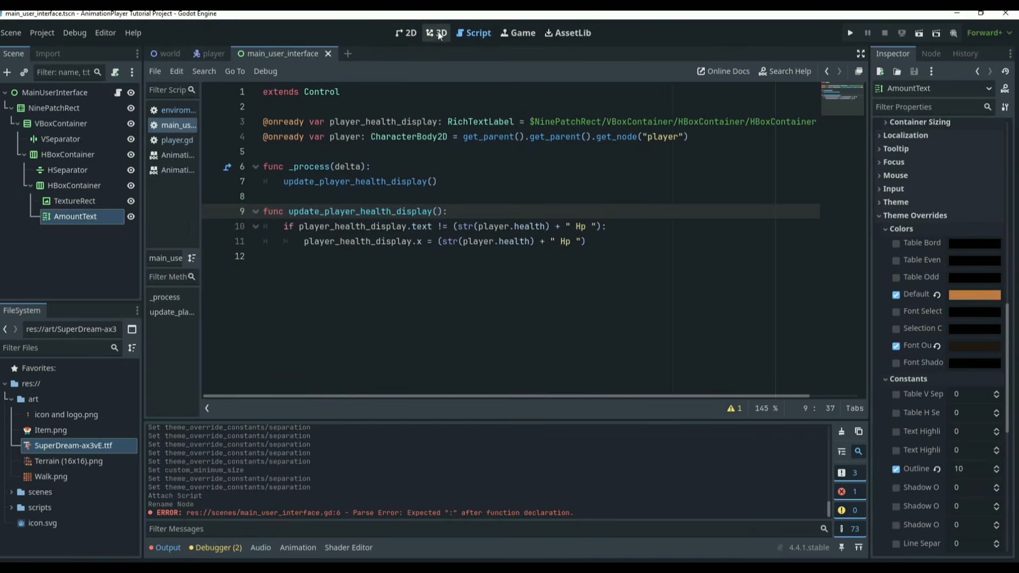
left_click(407, 33)
left_click(62, 93)
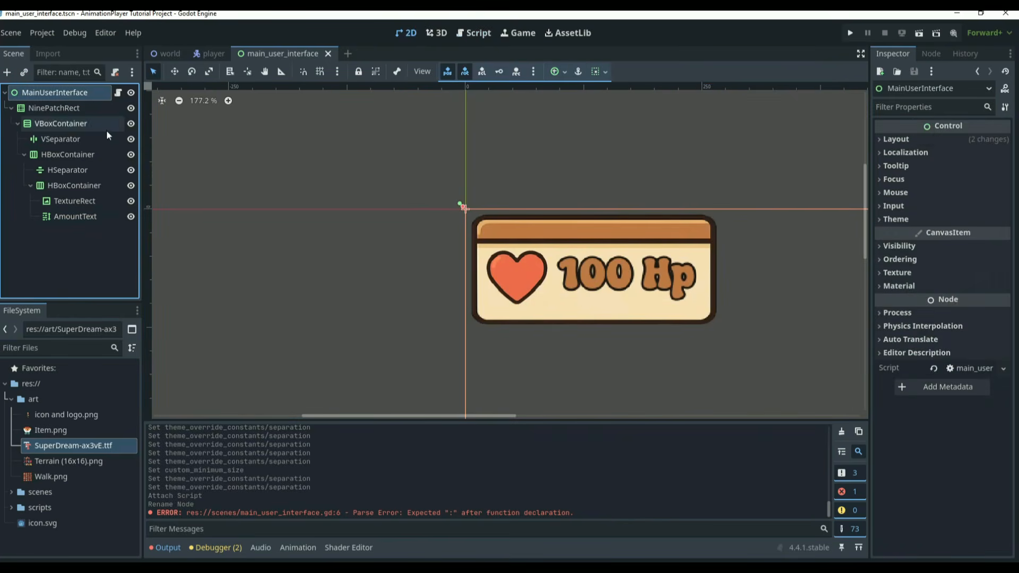
left_click(7, 72)
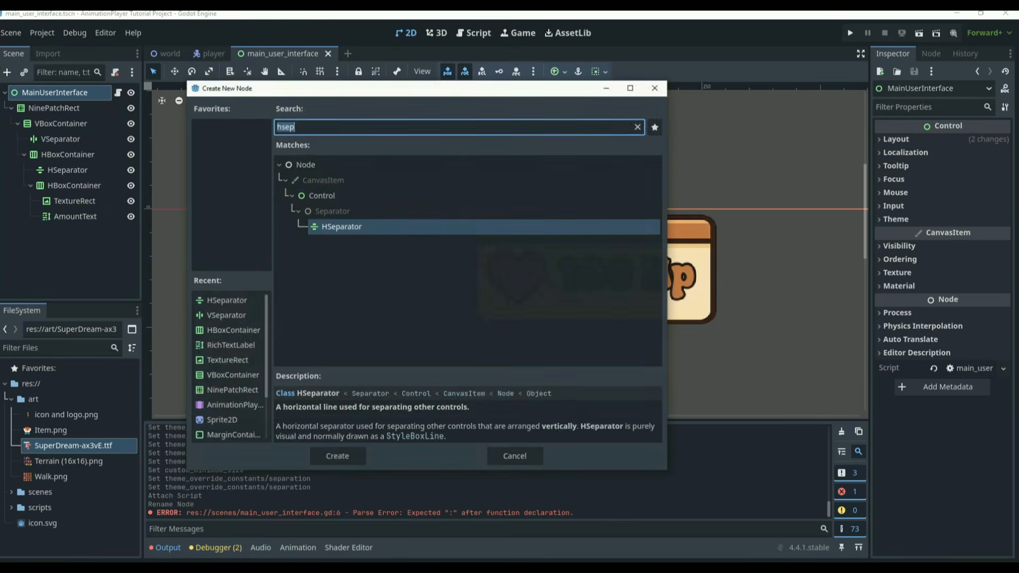
type("anima")
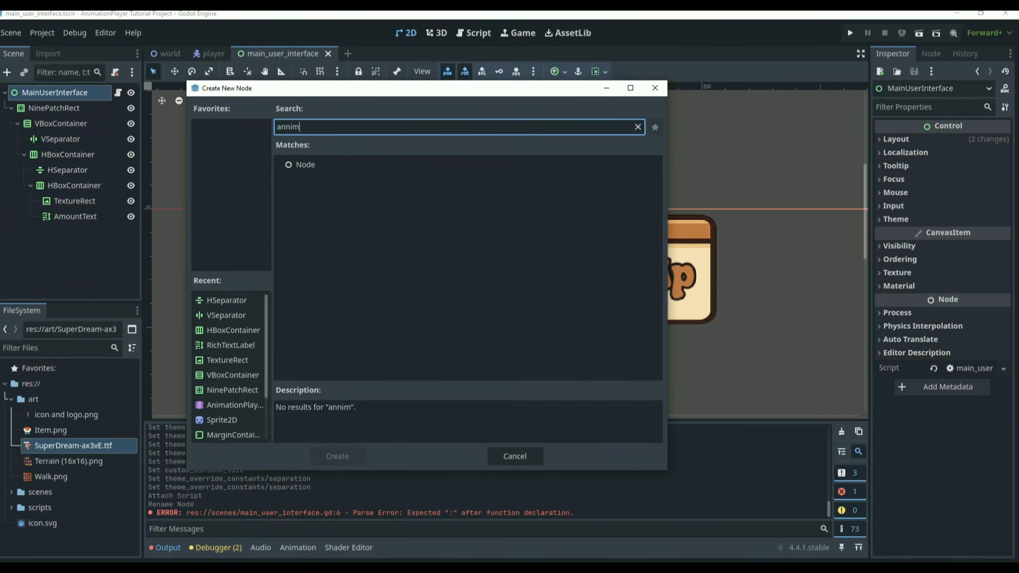
type("tion")
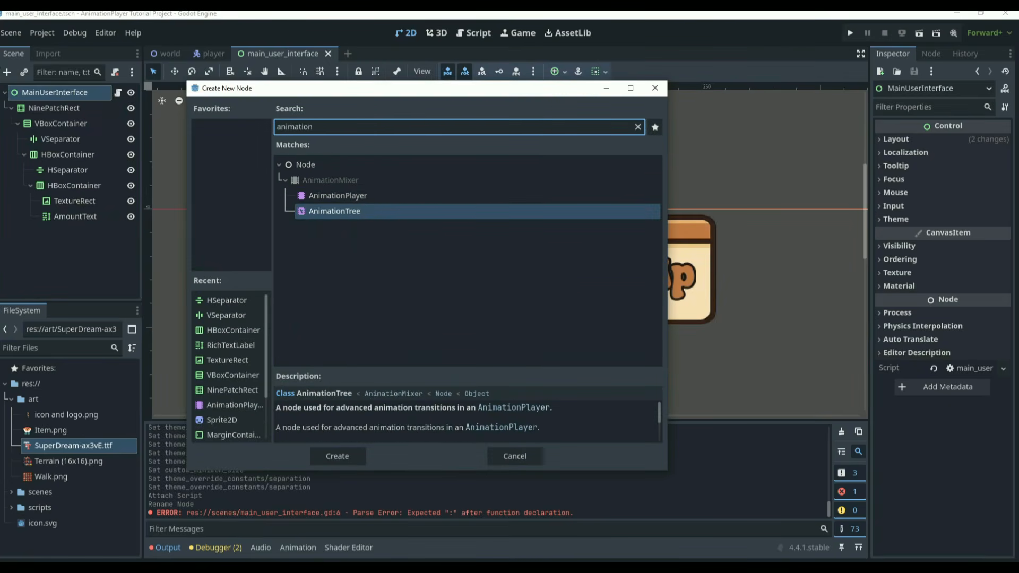
key("Up")
key("Return")
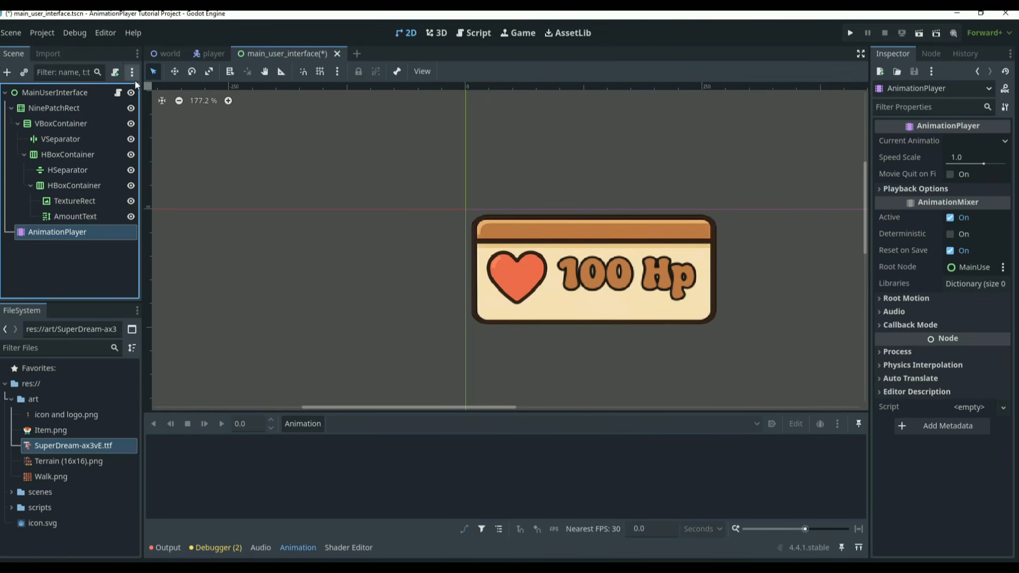
left_click(162, 54)
left_click(220, 54)
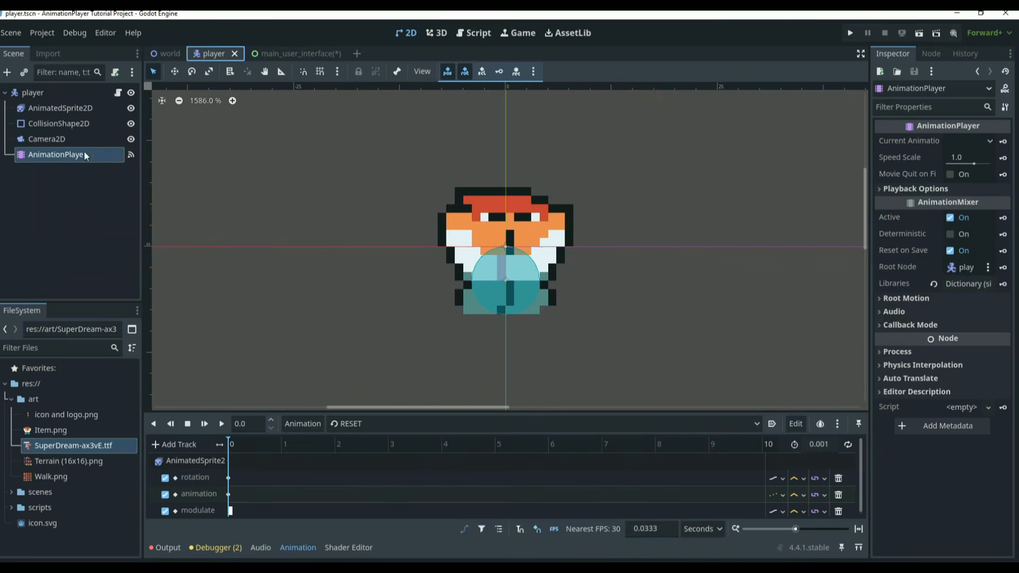
left_click(262, 53)
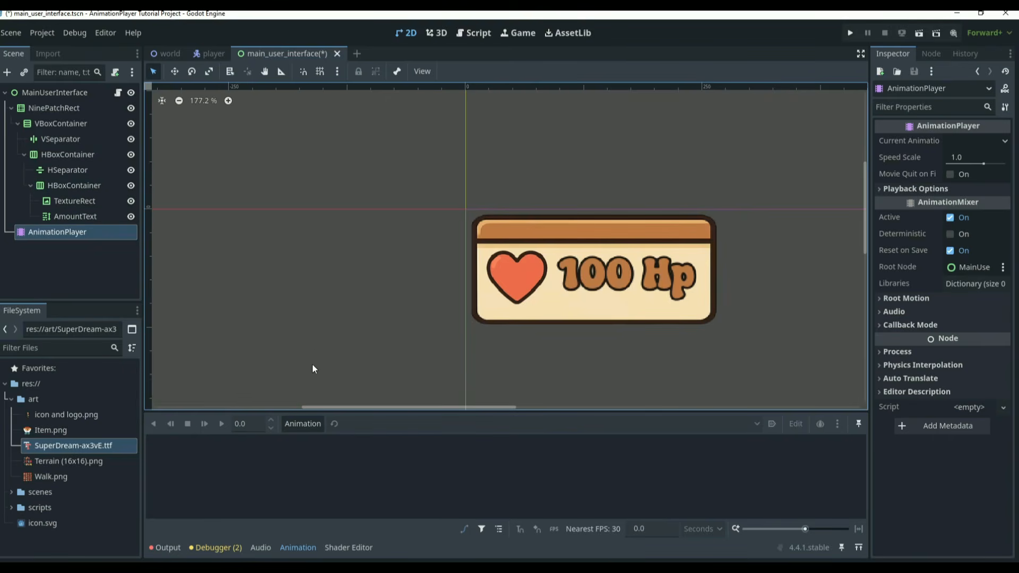
Step: Create a new animation named health_change in the interface's AnimationPlayer
left_click(303, 424)
left_click(316, 443)
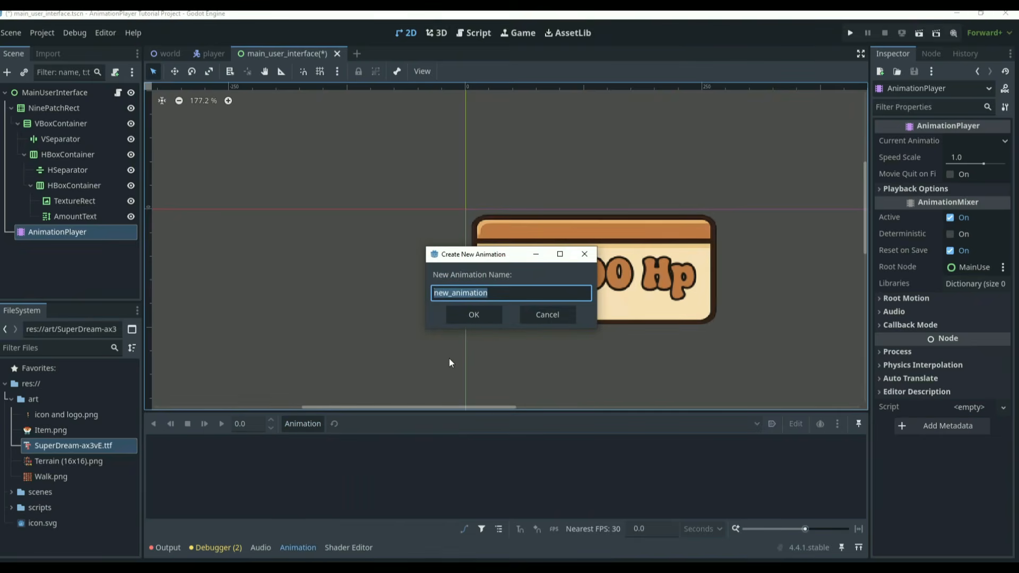
type("health_change")
key("Return")
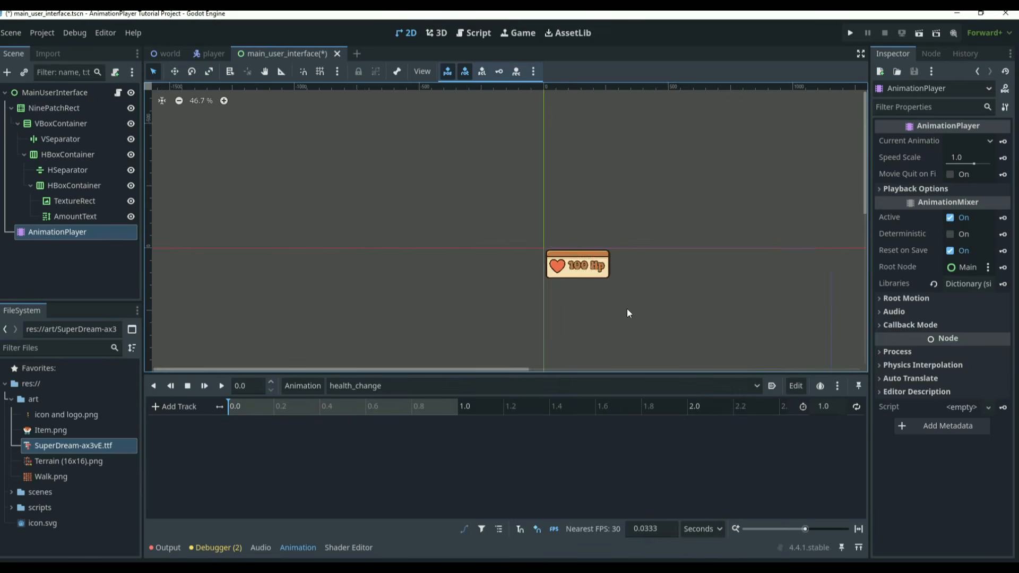
scroll(596, 252, "down", 12)
scroll(622, 306, "up", 10)
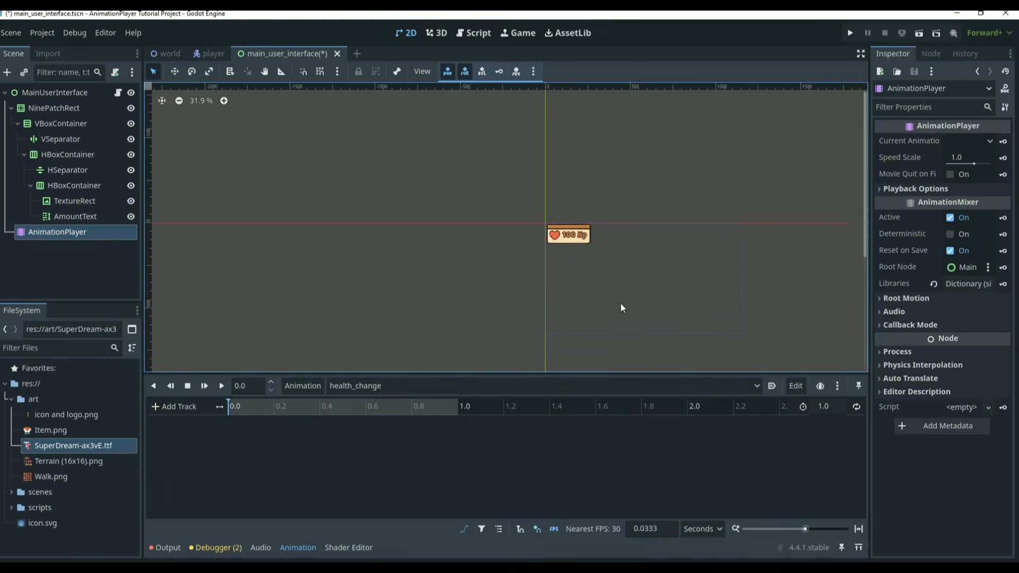
scroll(639, 305, "up", 2)
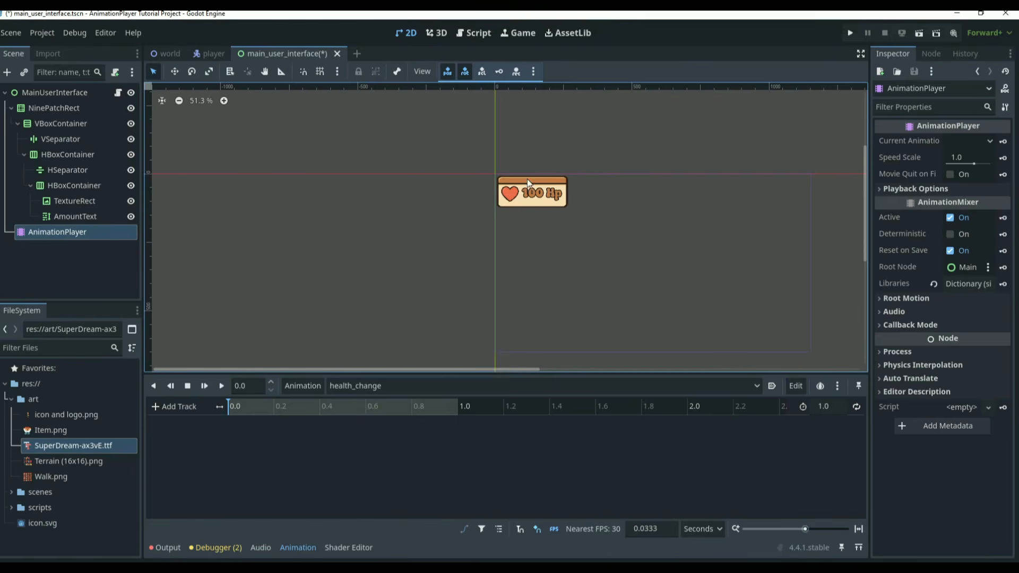
scroll(518, 186, "up", 13)
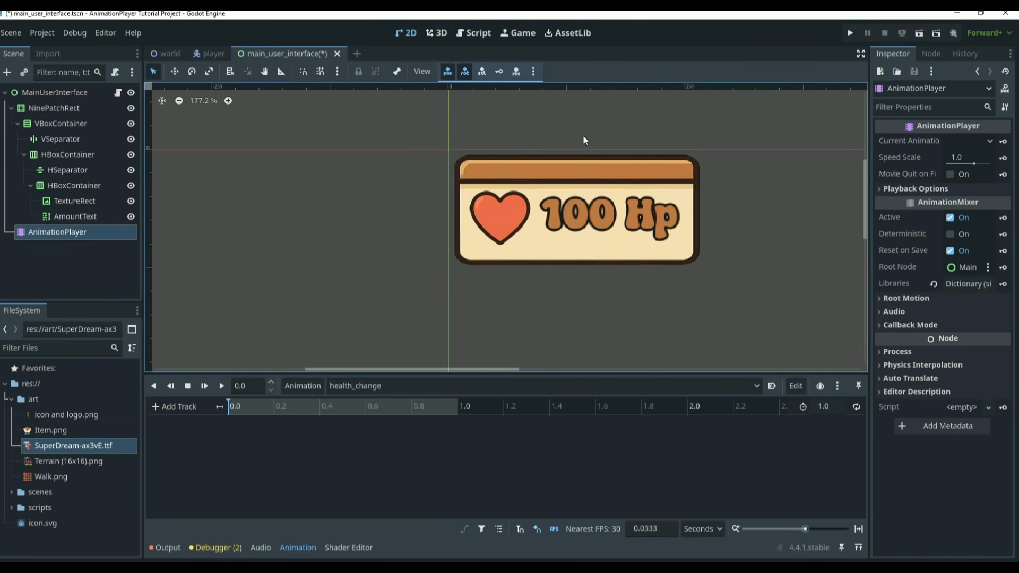
scroll(645, 287, "down", 4)
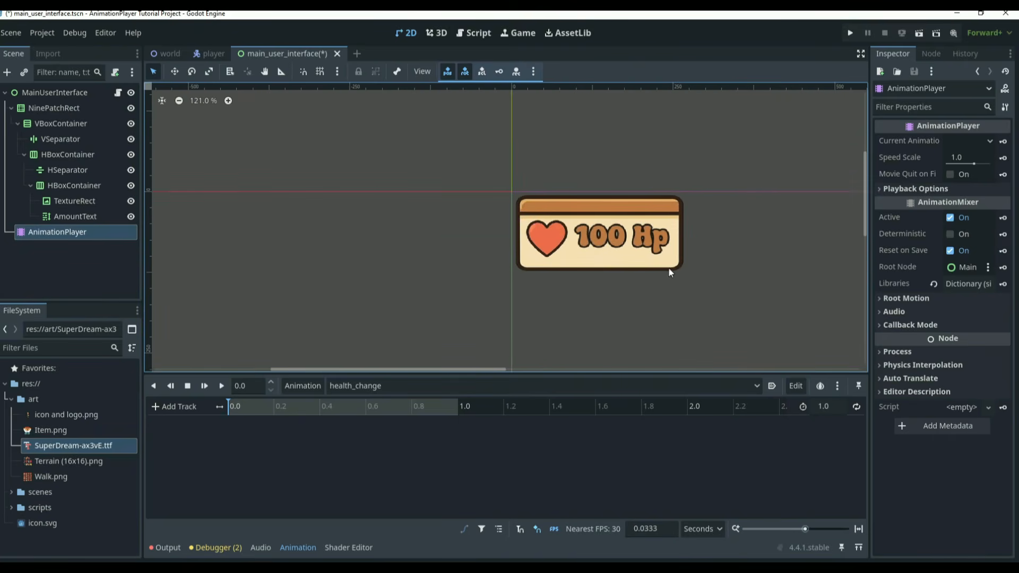
scroll(697, 291, "up", 4)
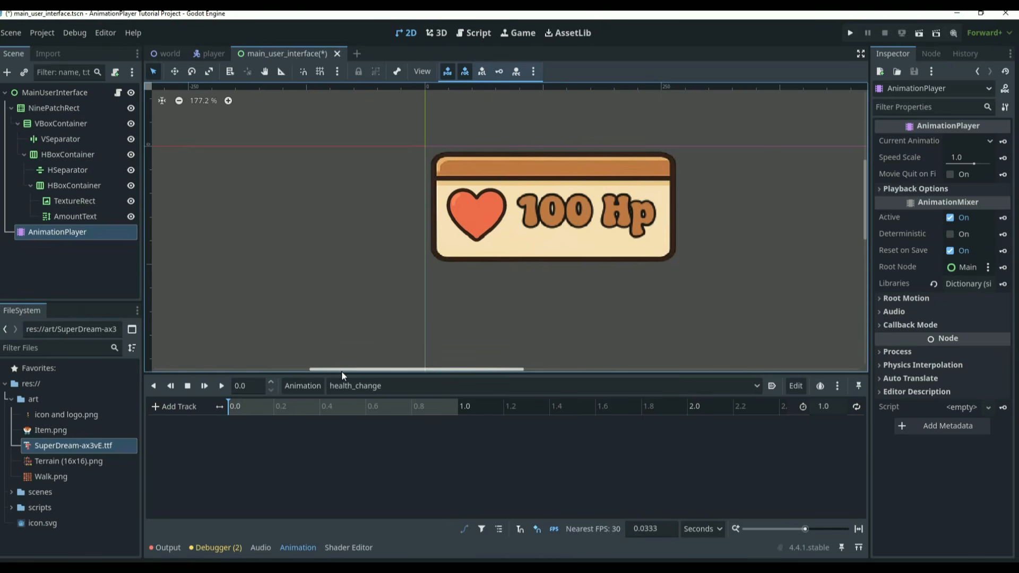
Step: Add a Control node as a child of the MainUserInterface root
left_click_drag(342, 372, 342, 343)
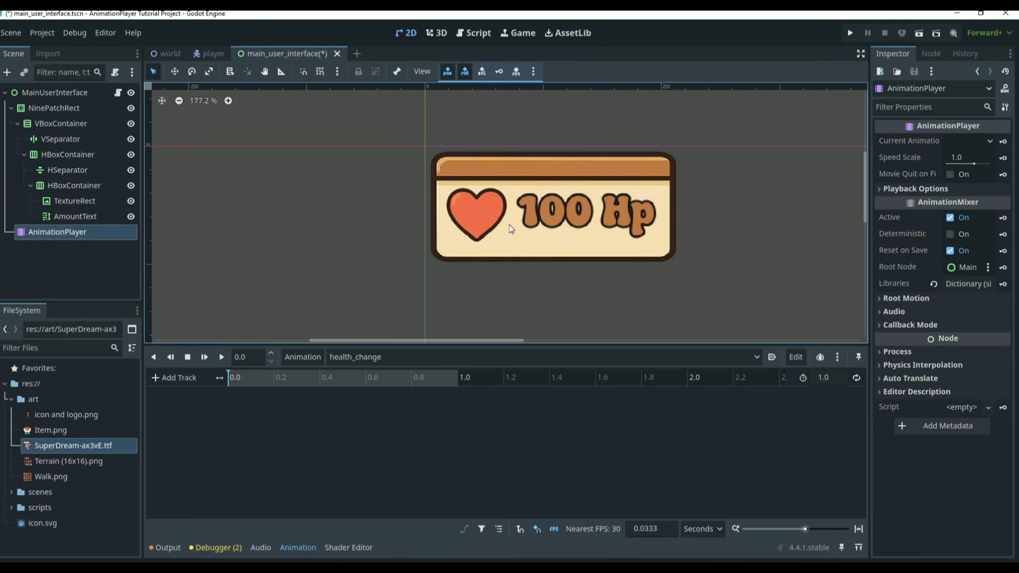
left_click(10, 108)
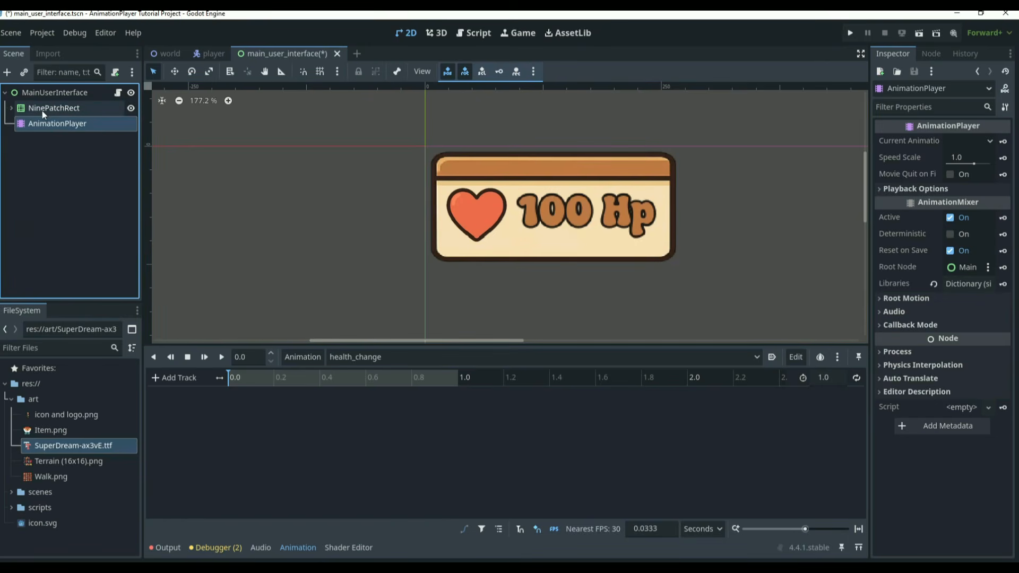
left_click(40, 94)
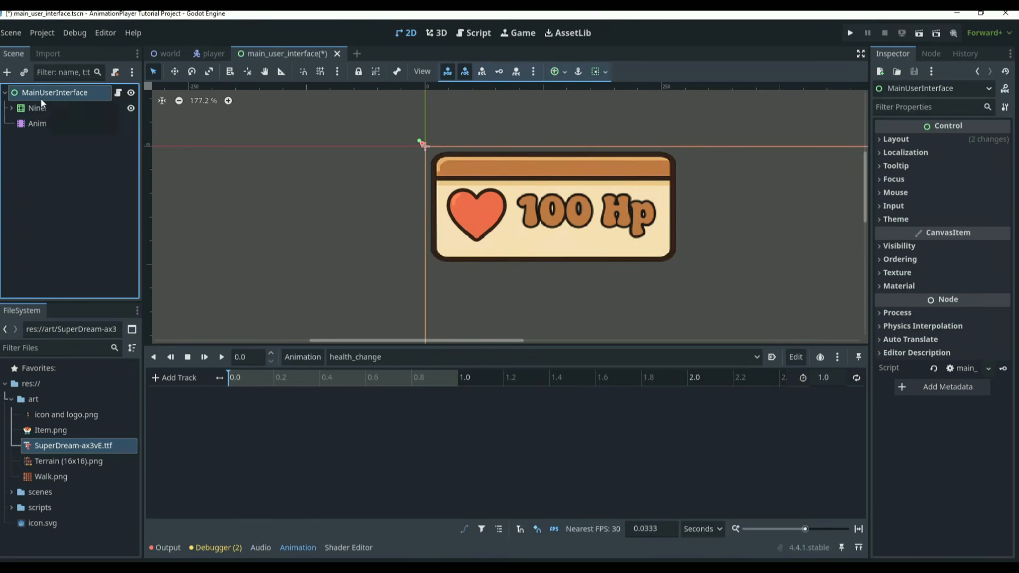
left_click(7, 77)
type("con")
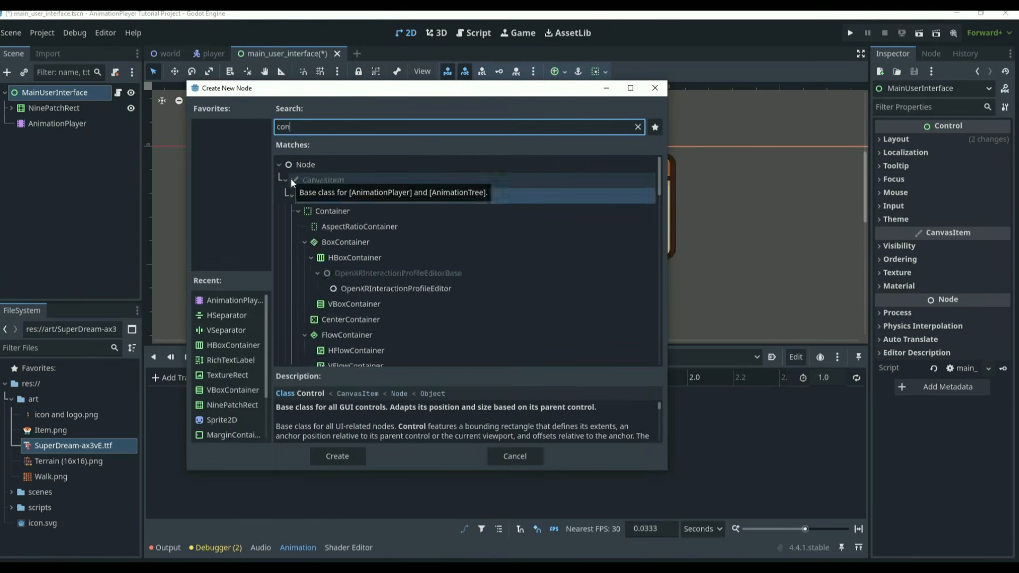
type("trolnode")
key("BackSpace")
key("BackSpace")
key("BackSpace")
key("BackSpace")
key("BackSpace")
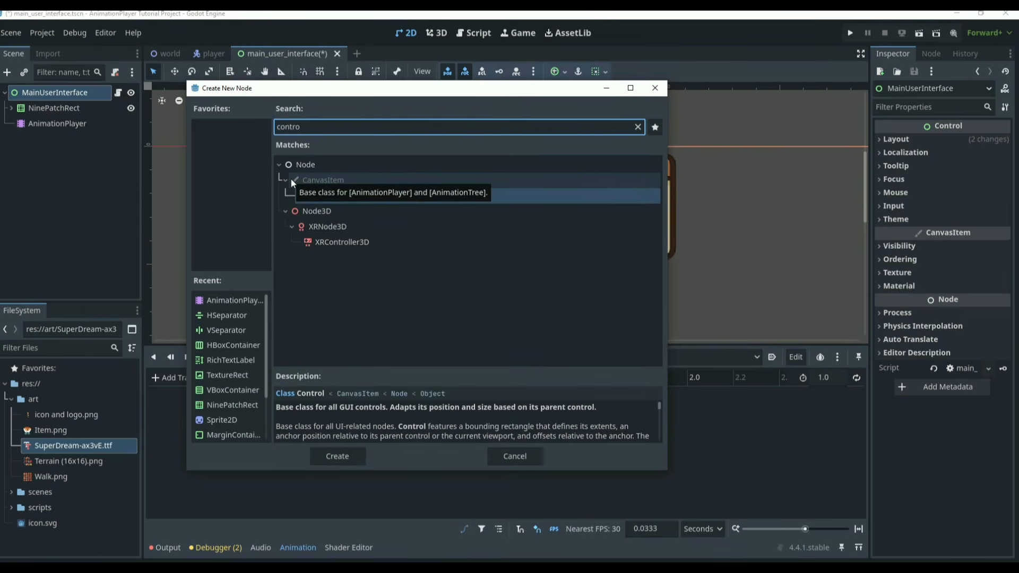
key("Return")
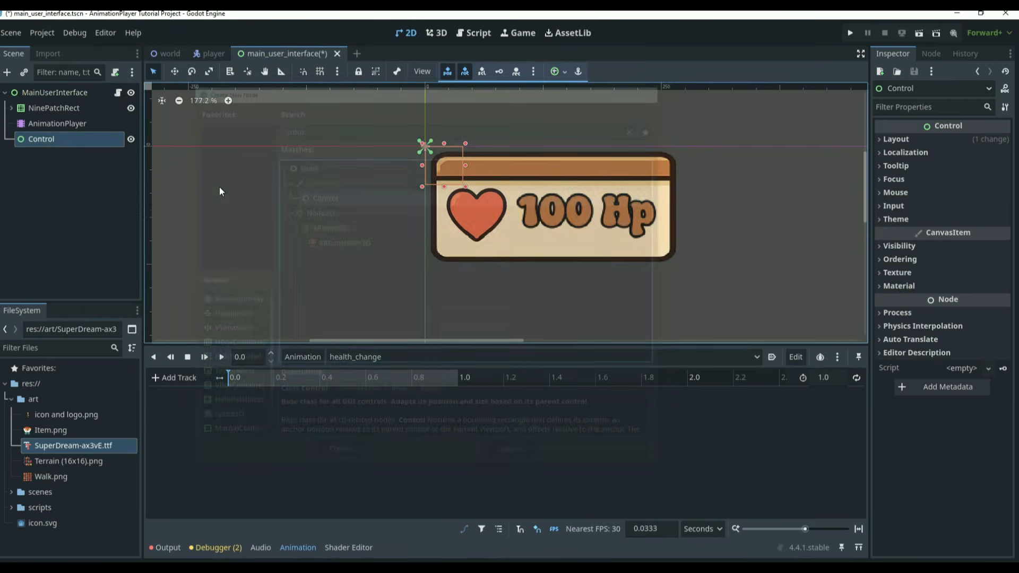
Step: Rename the new Control node to PlayerHealthUI and make NinePatchRect its child
double_click(52, 140)
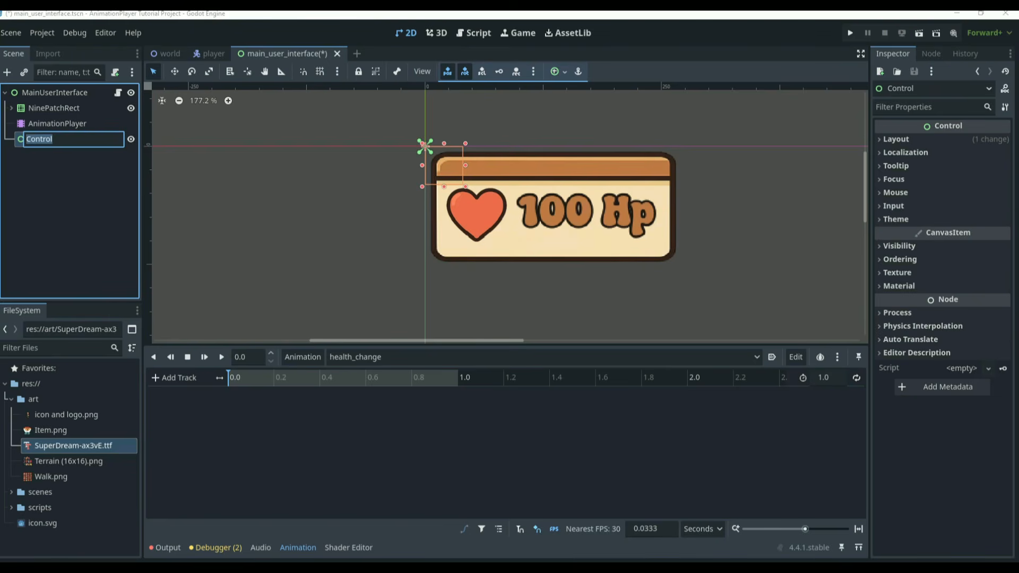
type("PlayerHealthUI")
key("Return")
left_click_drag(52, 109, 61, 130)
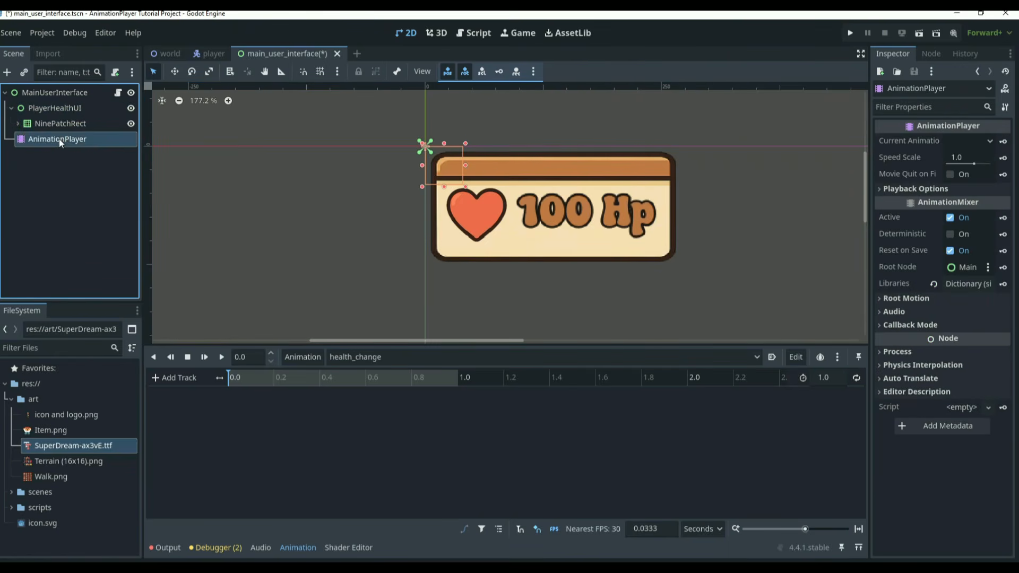
Step: Try a uniform scale of 1.1 in the PlayerHealthUI node's transform
left_click(70, 107)
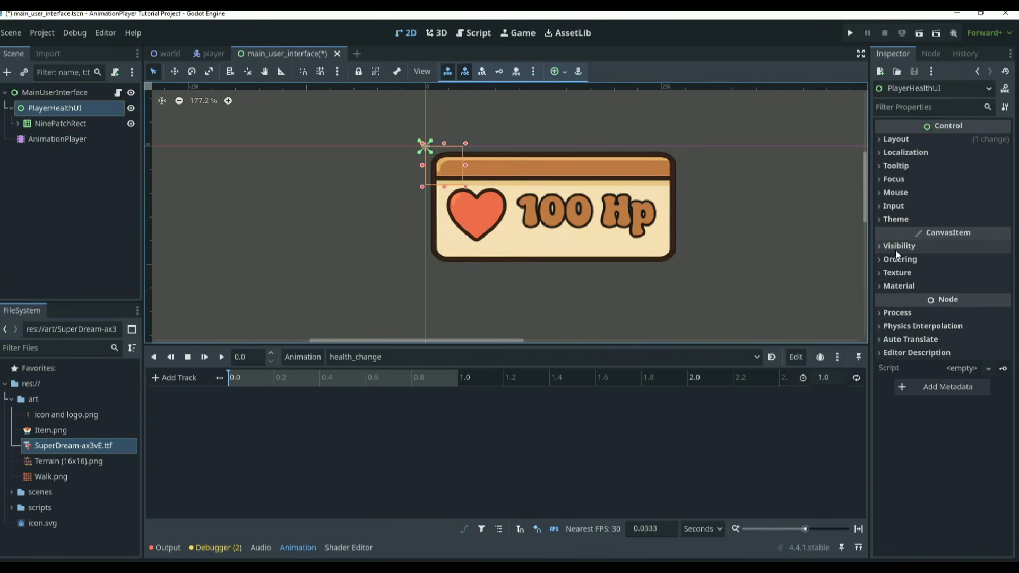
left_click(897, 140)
left_click(917, 280)
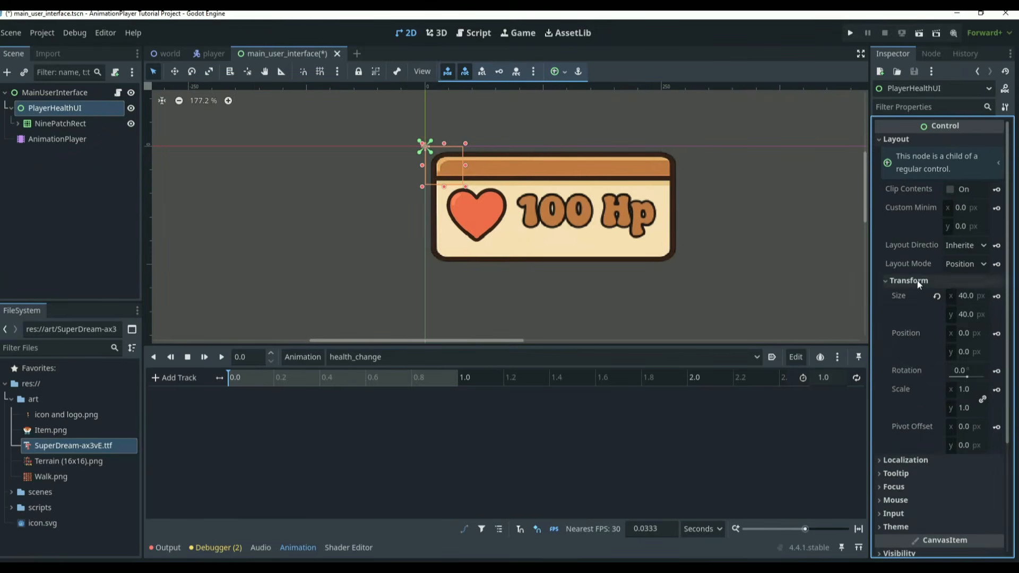
left_click(972, 333)
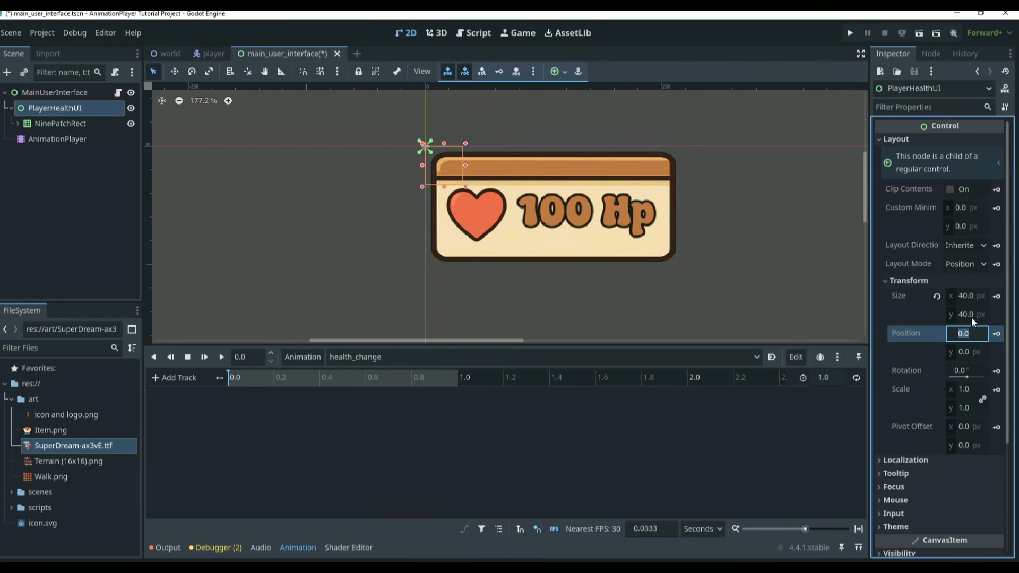
left_click(978, 389)
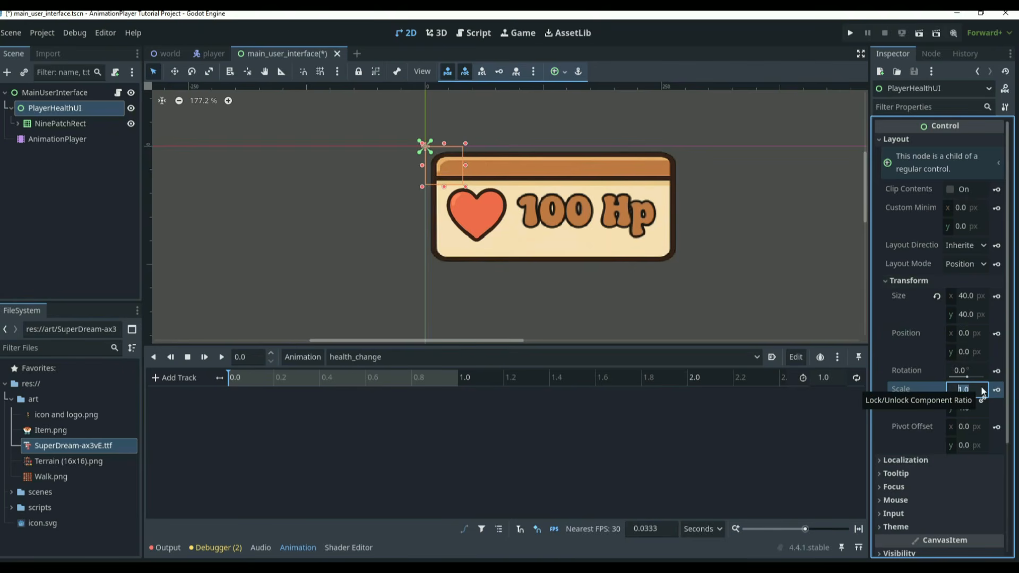
type("1.1")
key("Return")
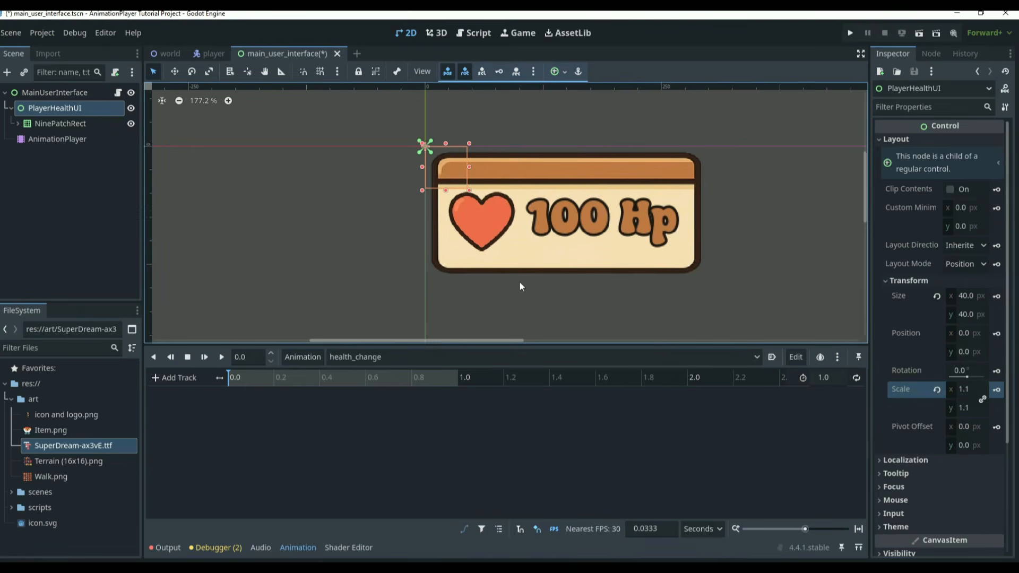
scroll(515, 231, "down", 1)
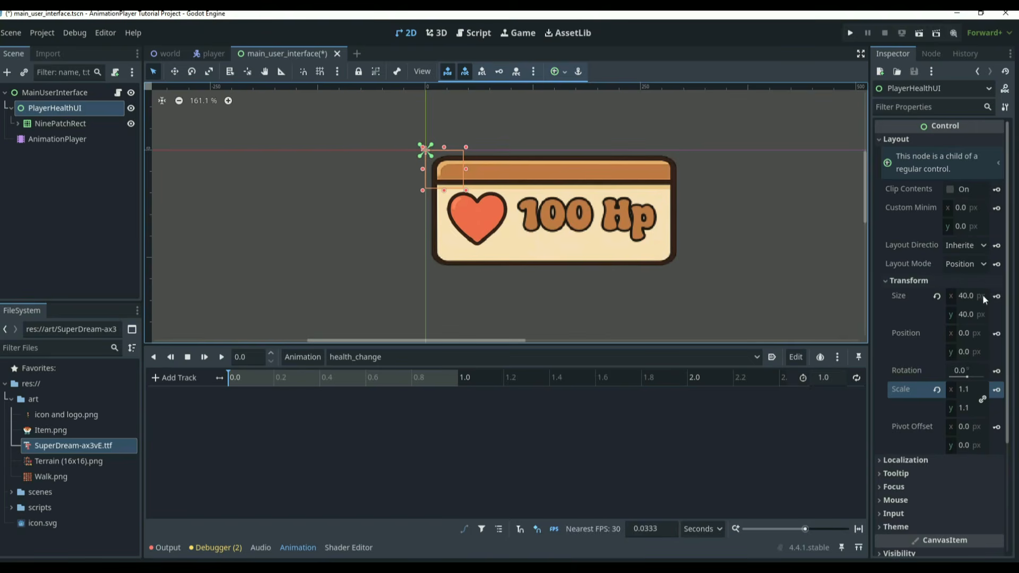
Step: Set PlayerHealthUI's scale to 1 and key it at 0 s in a new scale track of health_change, with a RESET track
left_click(979, 390)
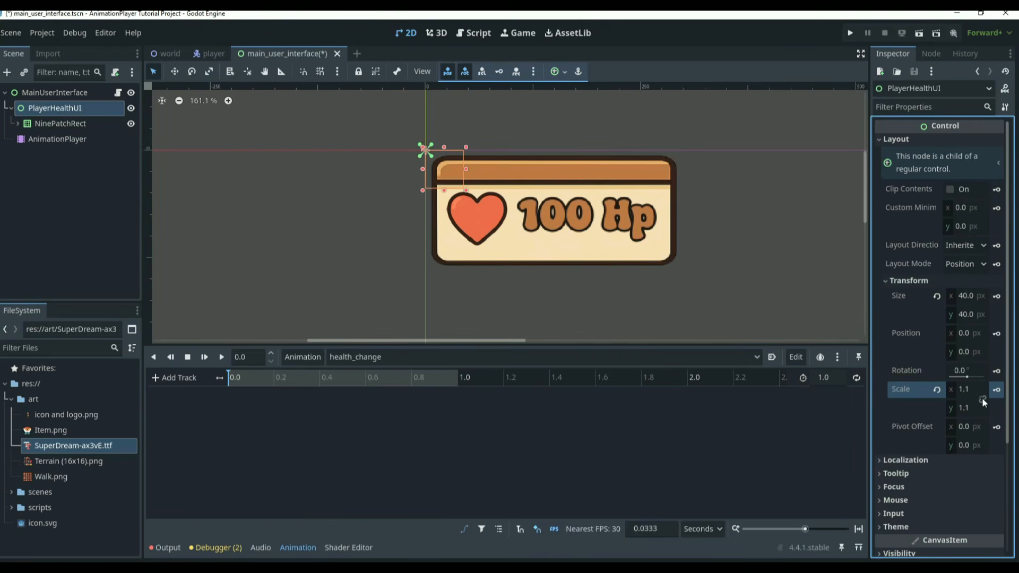
left_click(983, 399)
left_click(973, 389)
type("1")
key("Return")
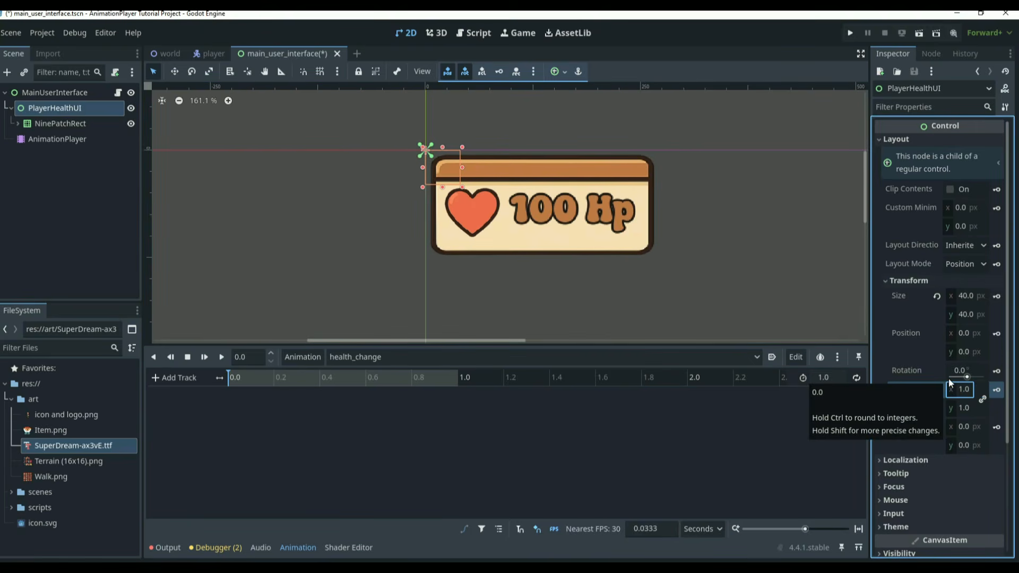
left_click(997, 390)
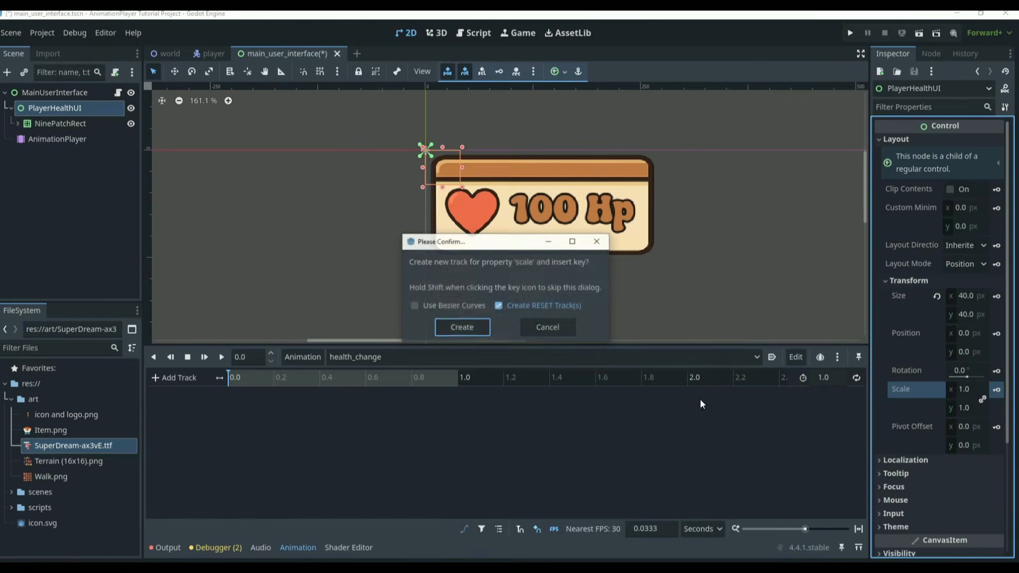
left_click(457, 329)
Step: Insert a scale key of 1.2 for PlayerHealthUI at 0.1 s in the health_change animation
left_click_drag(232, 378, 277, 383)
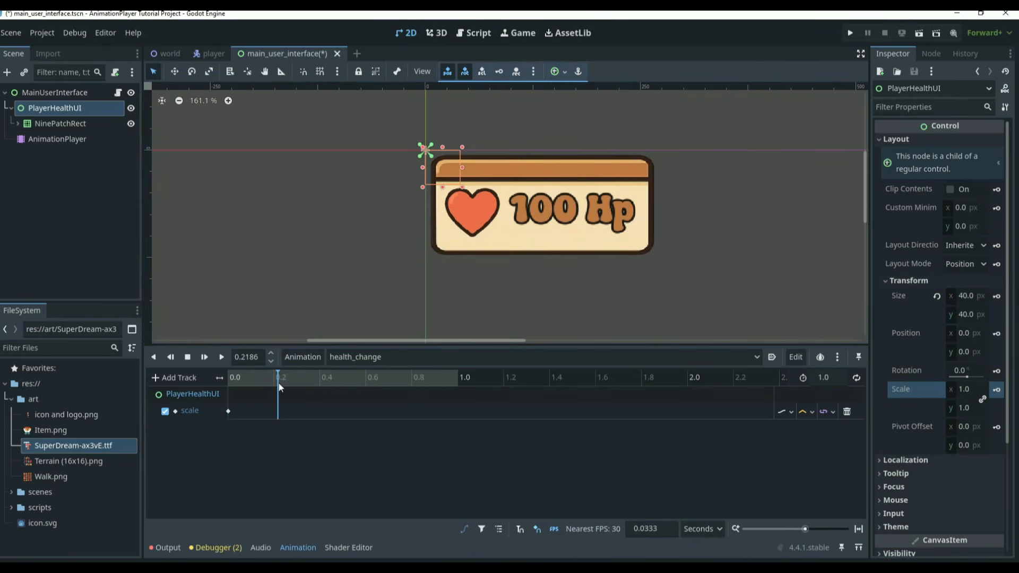
double_click(249, 356)
type("1")
key("Return")
left_click(974, 389)
type("1.2")
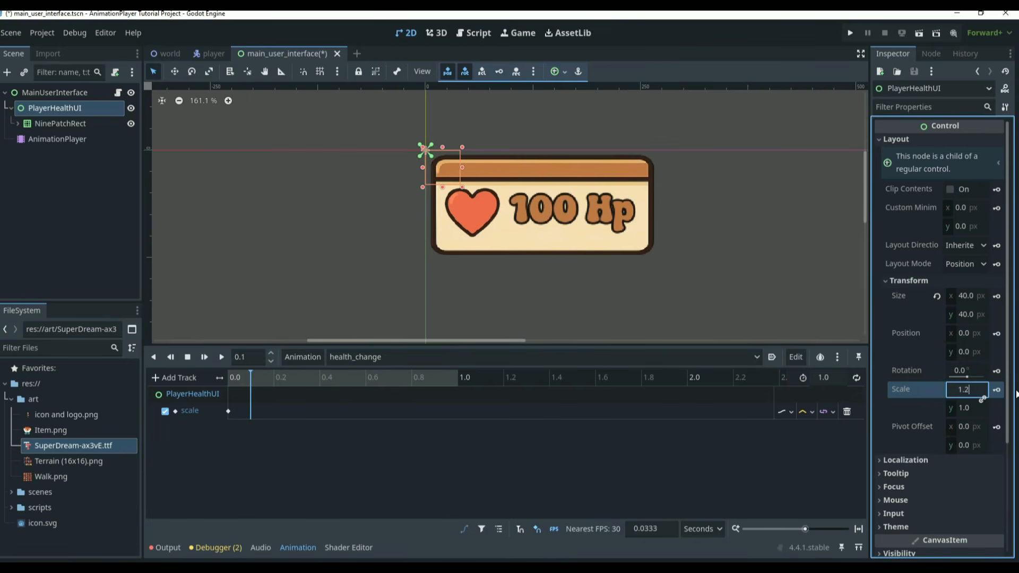
key("Return")
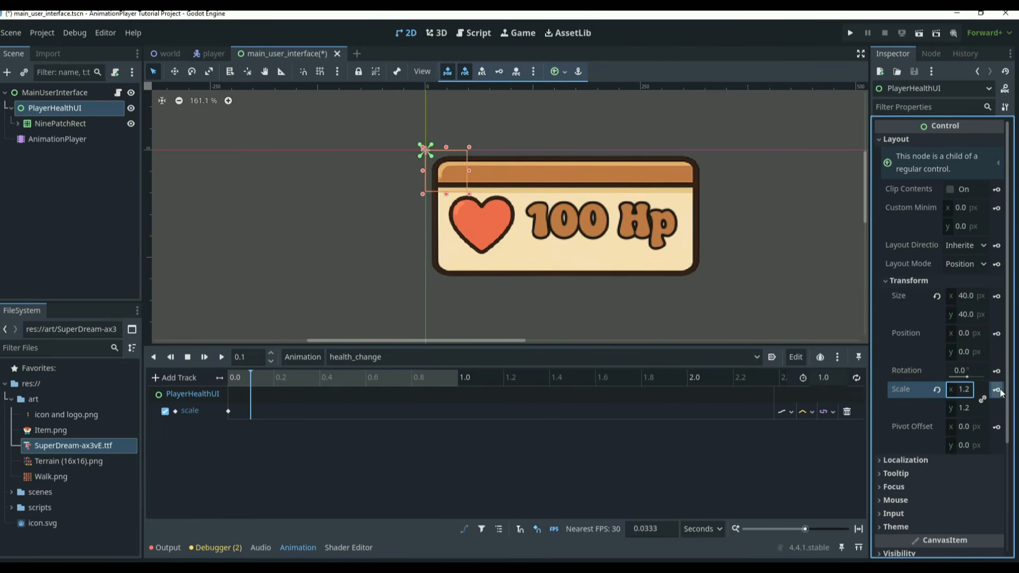
left_click(996, 390)
Step: Insert a scale key of 1.0 for PlayerHealthUI at 0.3 s in the health_change animation
mouse_move(251, 372)
left_mouse_down()
mouse_move(317, 389)
mouse_move(245, 358)
left_mouse_up()
key("BackSpace")
key("Return")
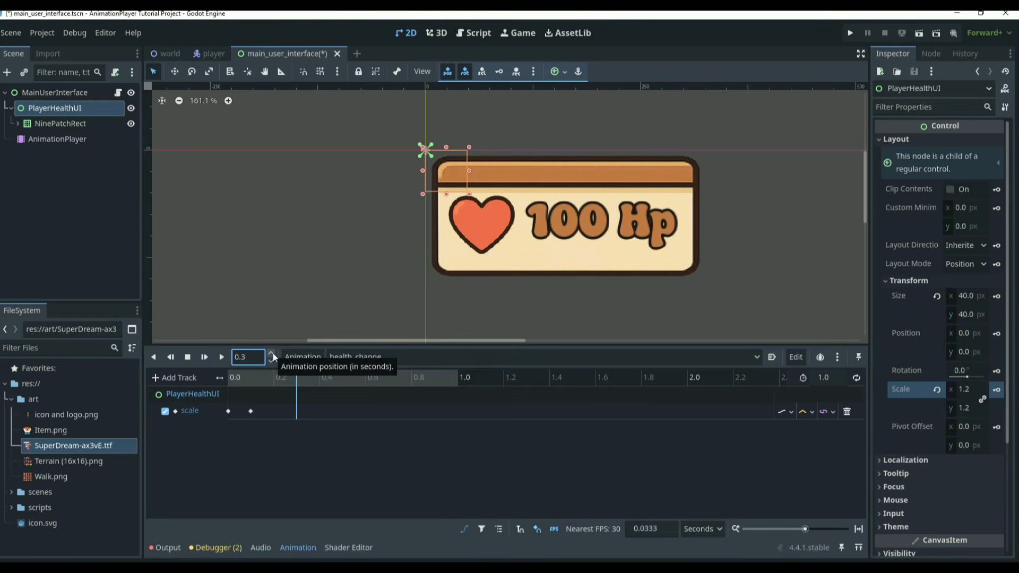
left_click(964, 389)
type("1.0")
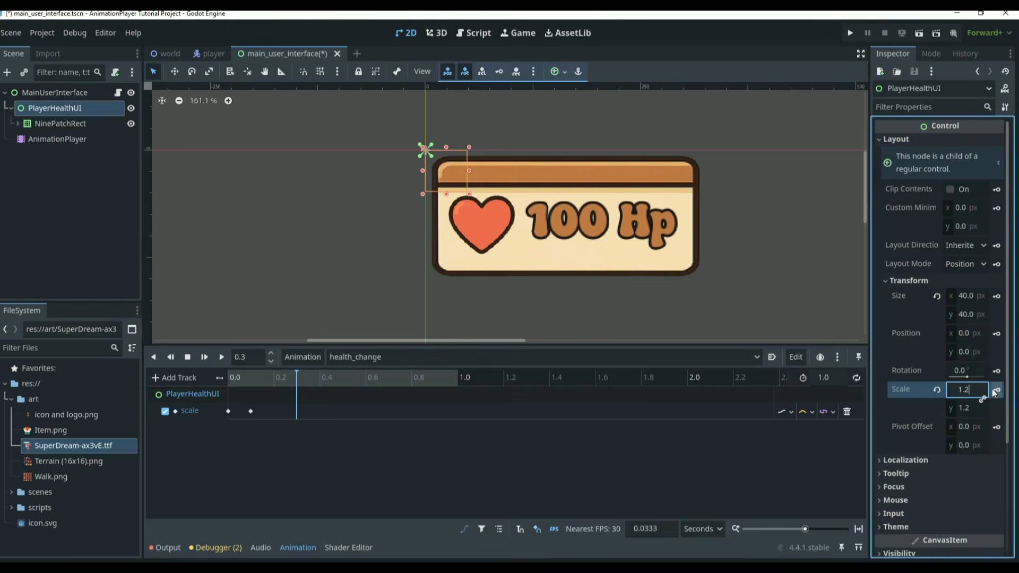
key("Return")
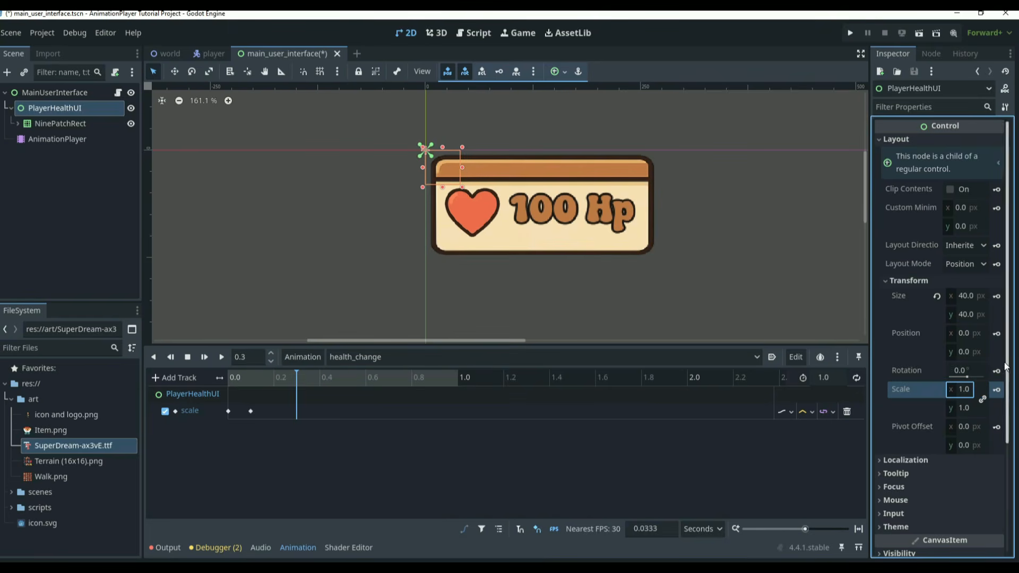
left_click(997, 391)
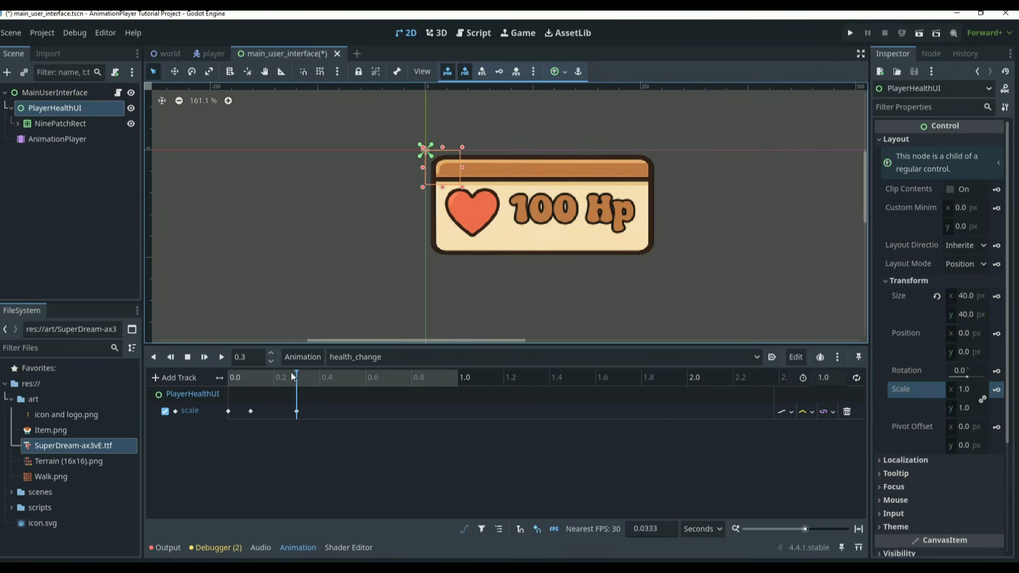
Step: Play the health_change animation from the start and examine the panel's scaling at different zoom levels
left_click_drag(291, 380, 249, 375)
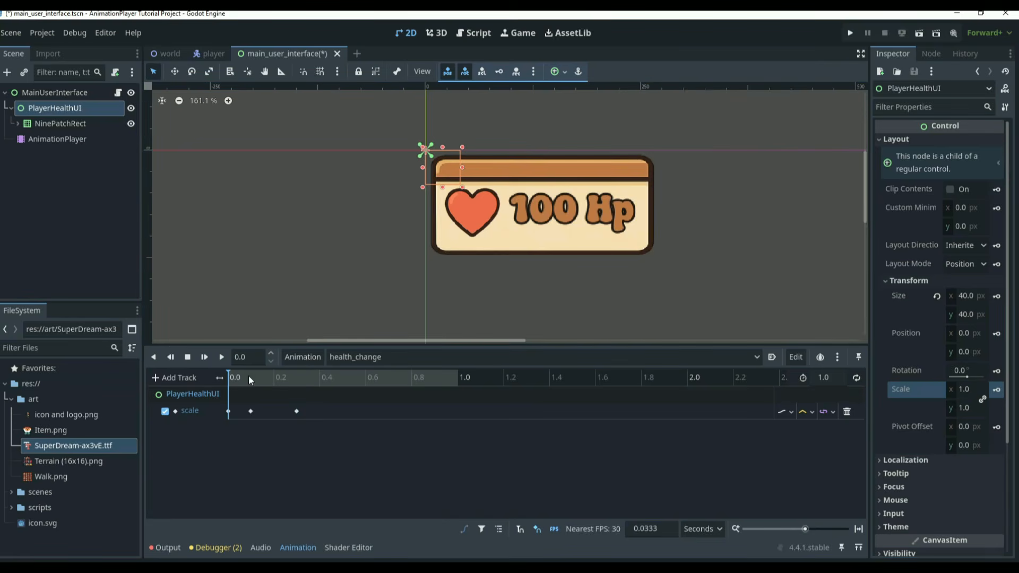
left_click(222, 358)
scroll(523, 273, "down", 20)
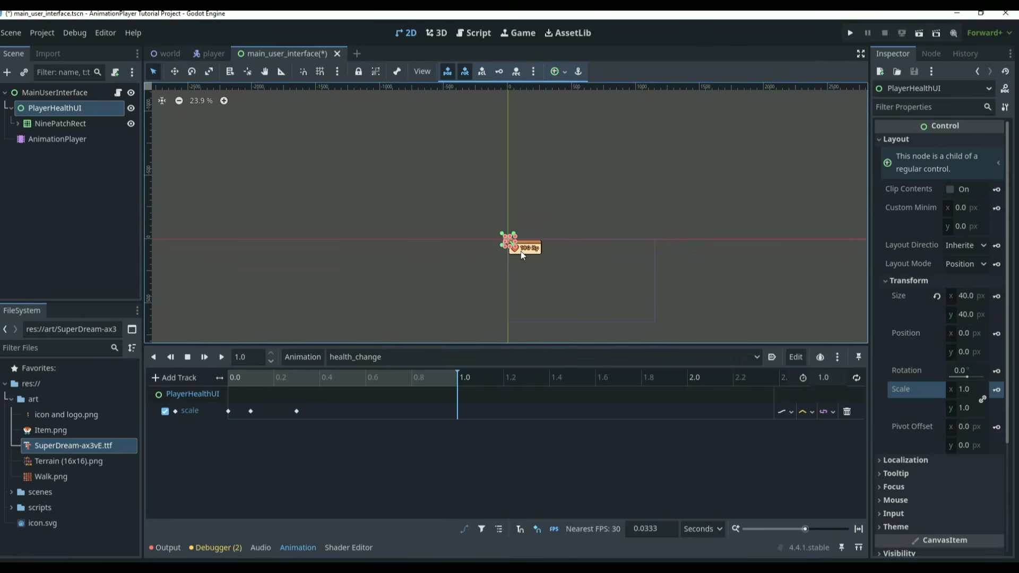
scroll(536, 297, "up", 9)
scroll(721, 190, "up", 3)
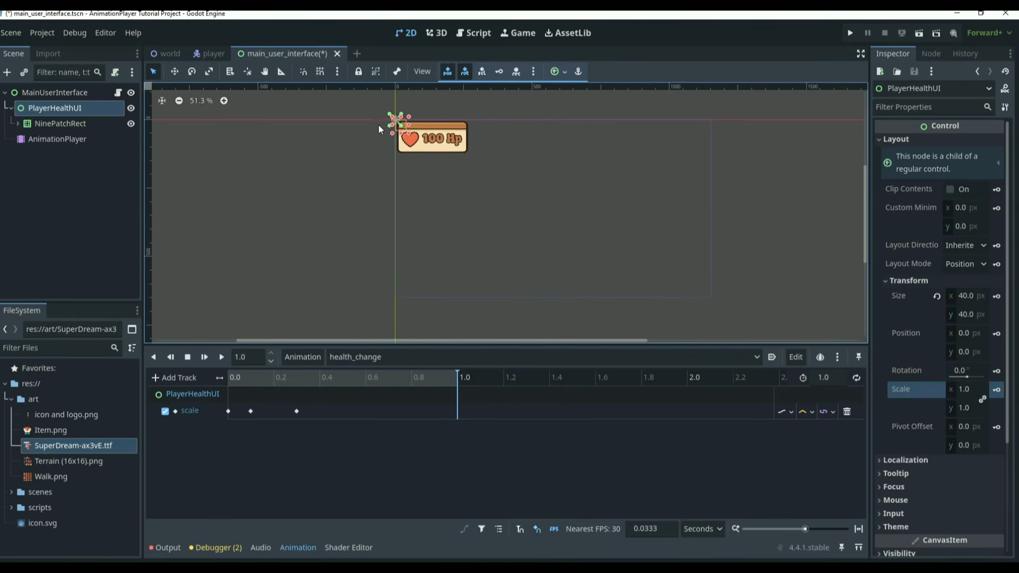
left_click(220, 358)
scroll(416, 211, "up", 3)
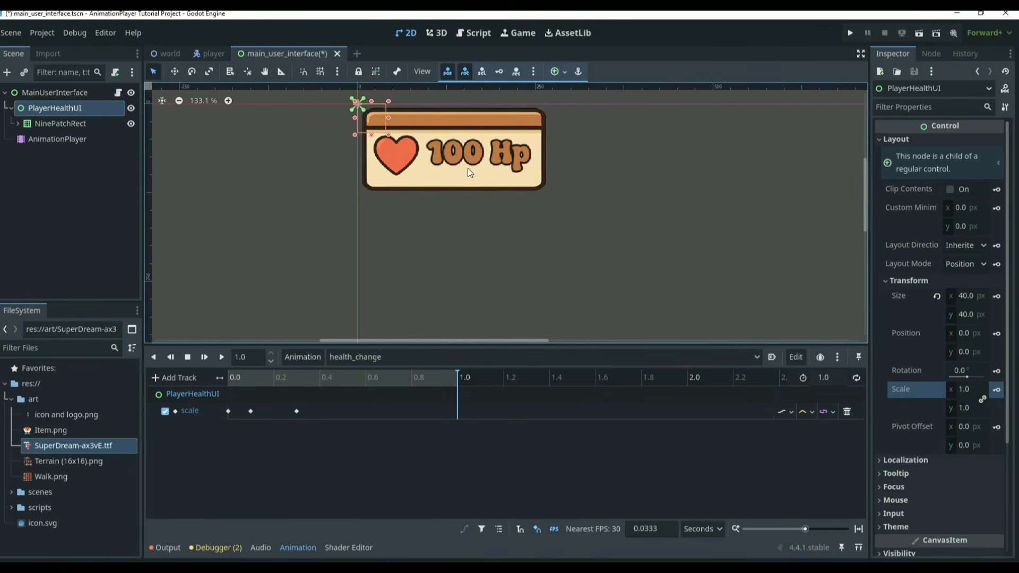
scroll(444, 154, "up", 5)
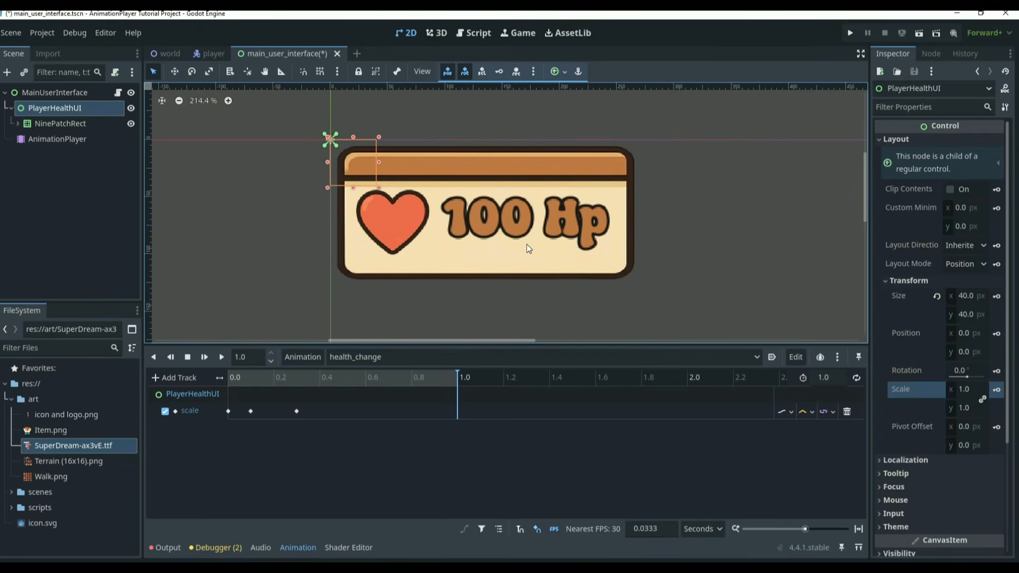
scroll(526, 245, "down", 1)
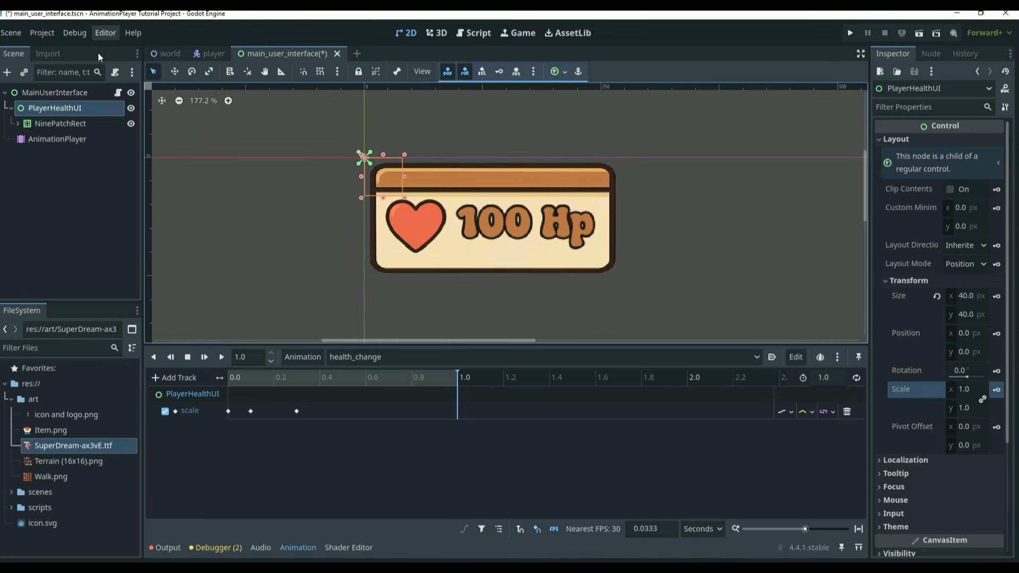
Step: Add a Sprite2D node as a child of PlayerHealthUI and give it a new AtlasTexture
left_click(7, 72)
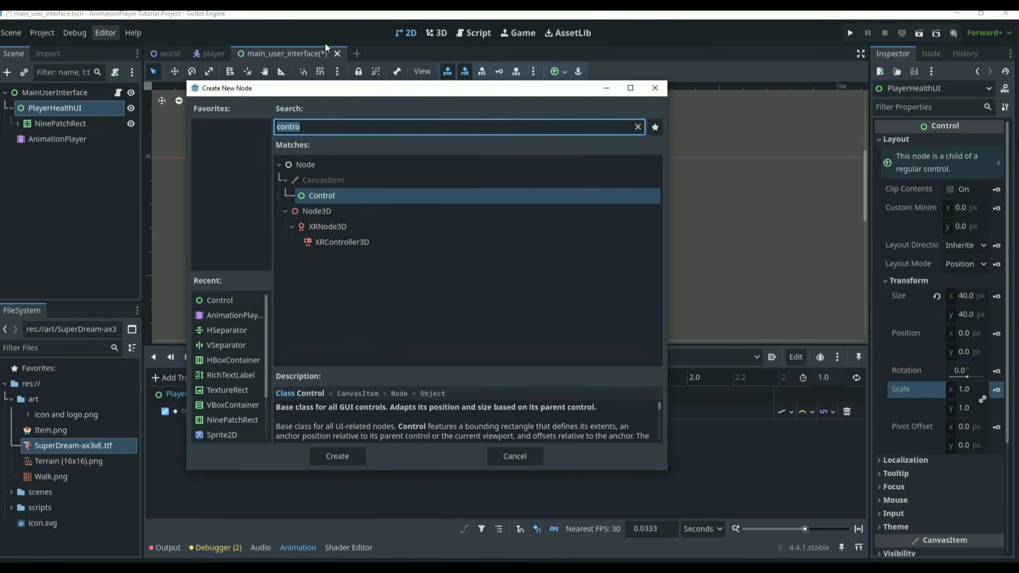
type("sprite")
key("Return")
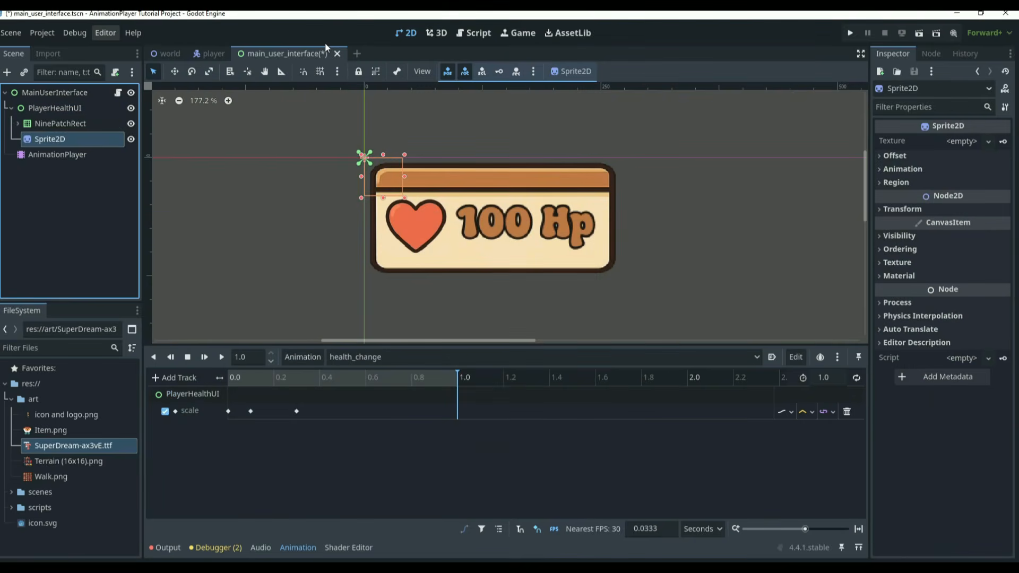
left_click(988, 142)
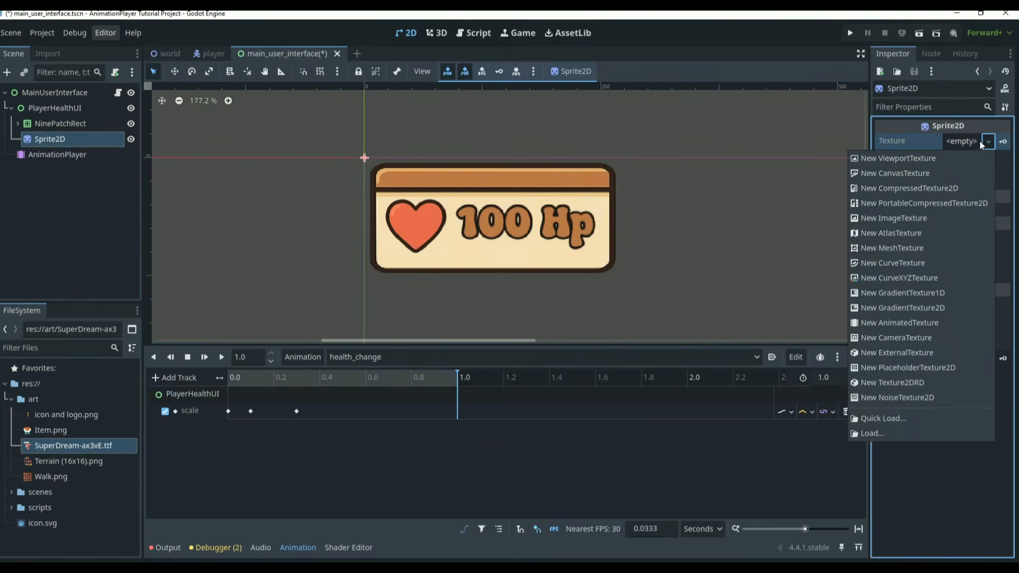
left_click(903, 233)
left_click_drag(41, 415, 681, 210)
key("Delete")
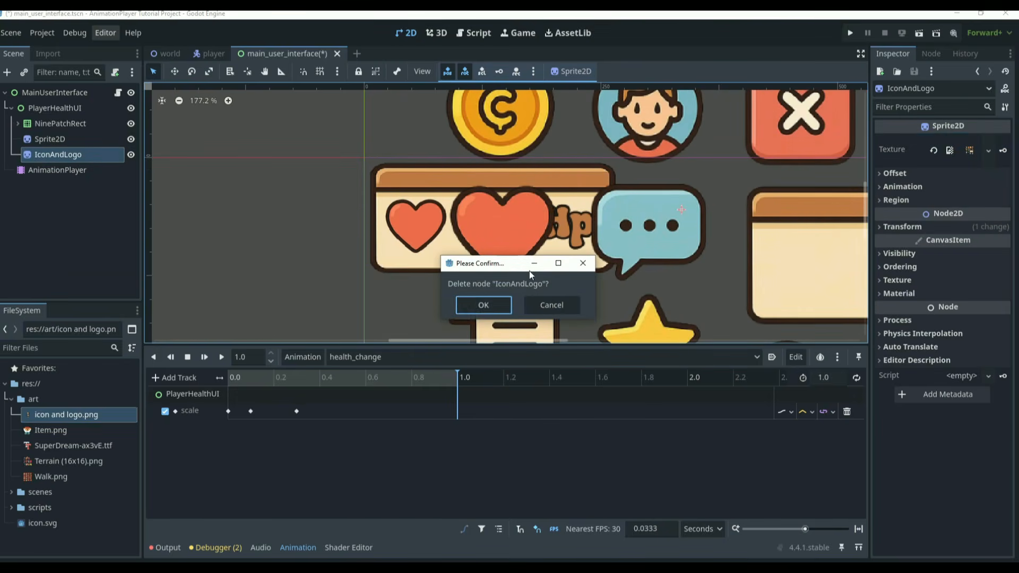
left_click(475, 307)
left_click(64, 138)
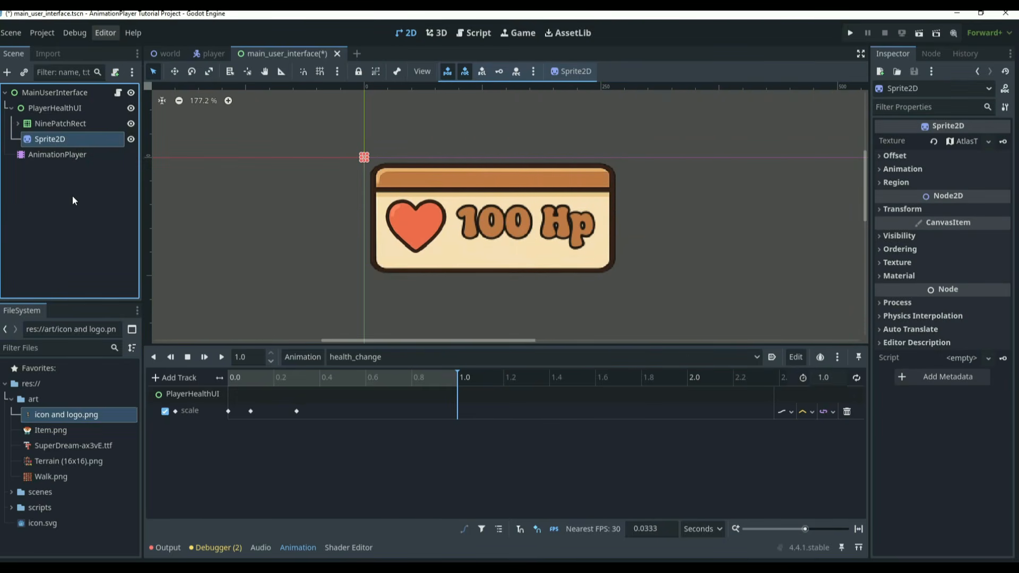
Step: Assign "icon and logo.png" as the atlas of the Sprite2D's AtlasTexture
left_click_drag(64, 415, 37, 420)
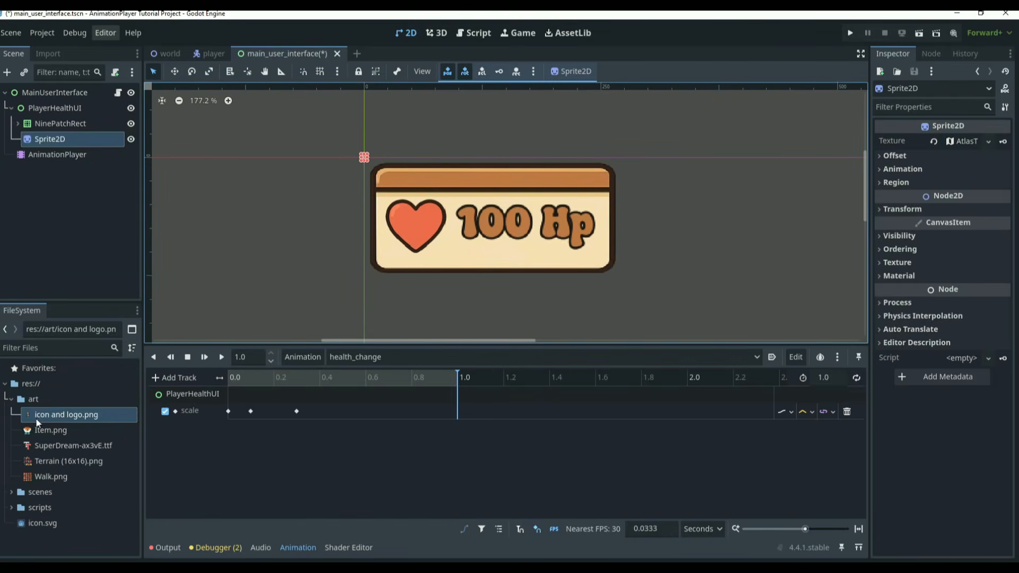
left_click(960, 144)
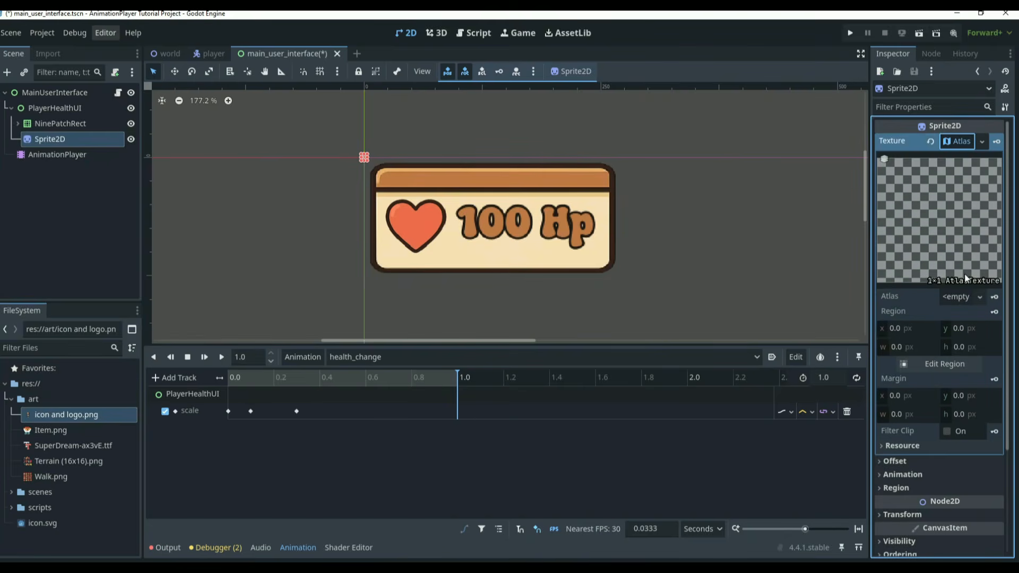
left_click_drag(22, 416, 956, 249)
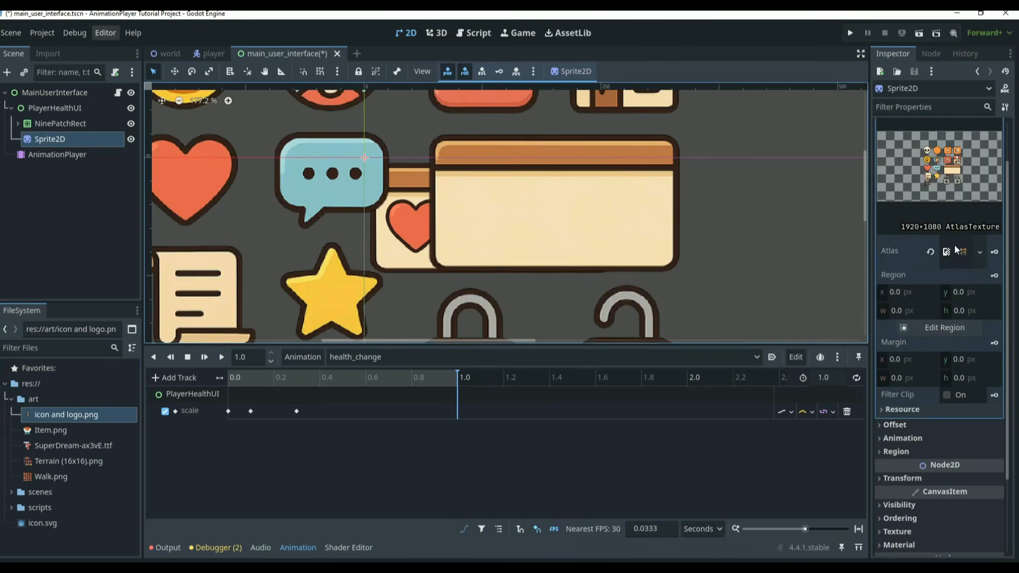
Step: Crop the AtlasTexture region to the red heart icon, about 117 by 104 px
left_click(959, 326)
scroll(553, 270, "down", 2)
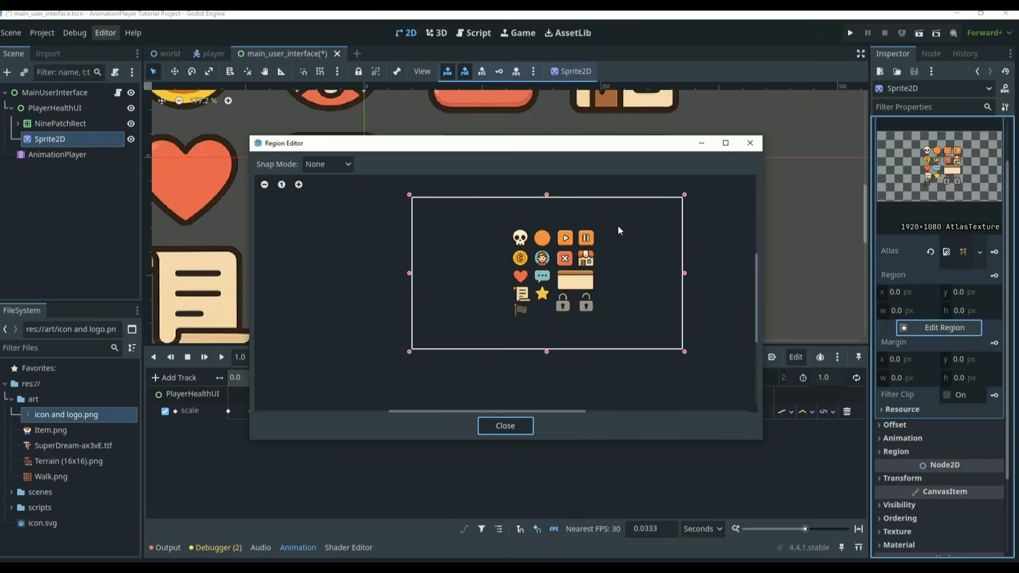
left_click_drag(685, 195, 536, 263)
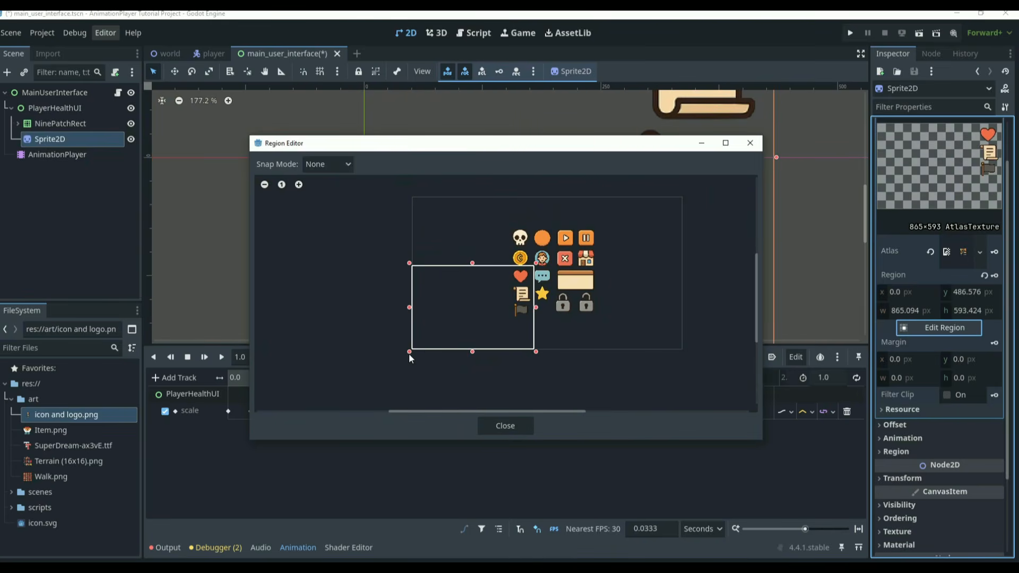
left_click_drag(410, 351, 520, 283)
scroll(531, 273, "up", 5)
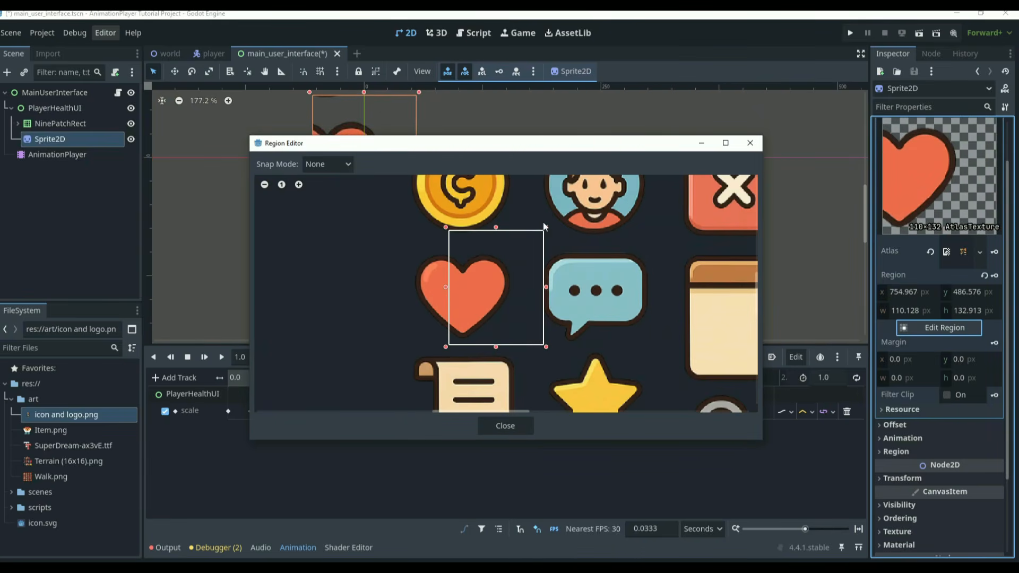
left_click_drag(543, 222, 461, 244)
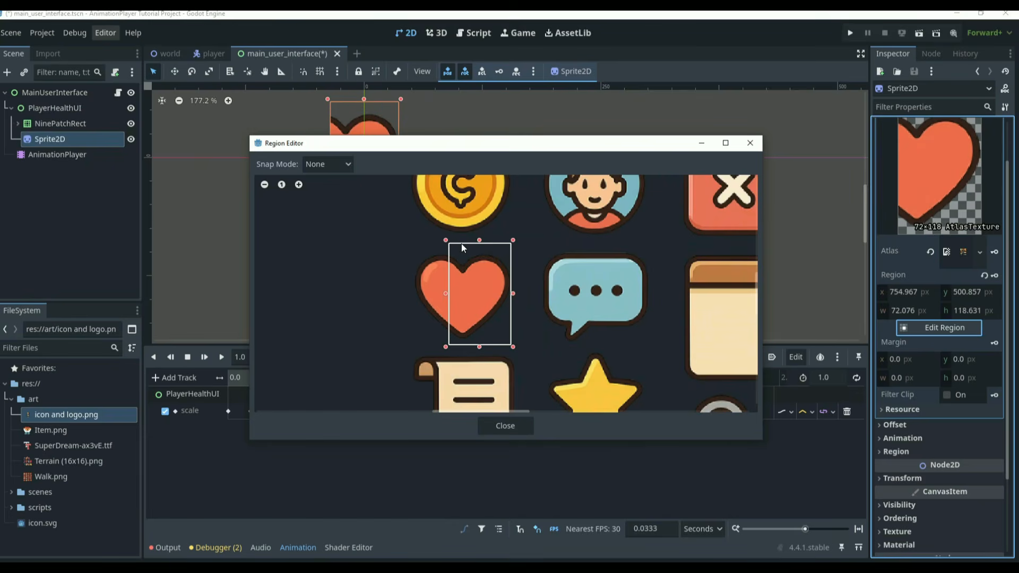
left_click_drag(445, 298, 417, 301)
left_click_drag(462, 242, 464, 250)
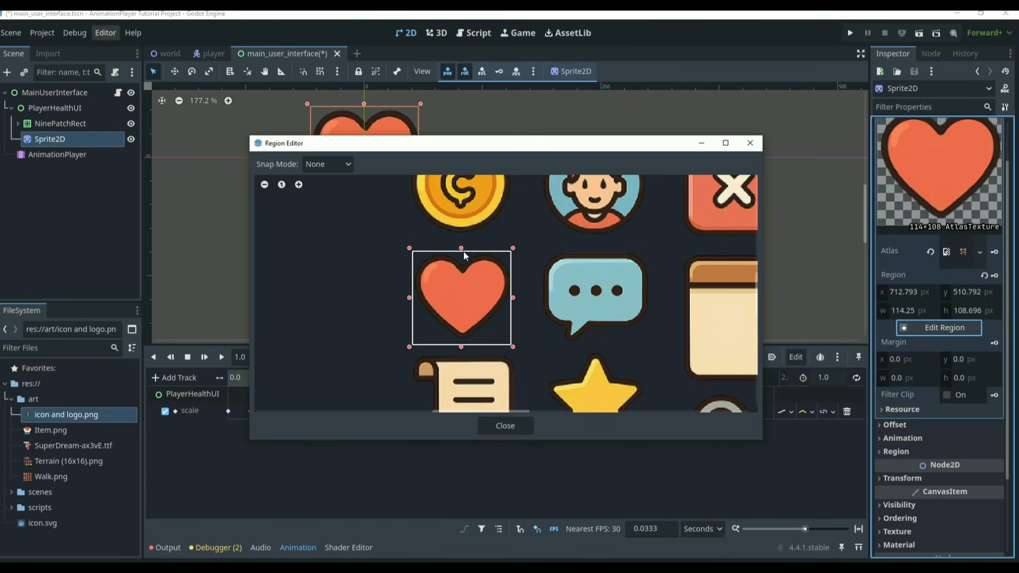
left_click_drag(513, 298, 515, 305)
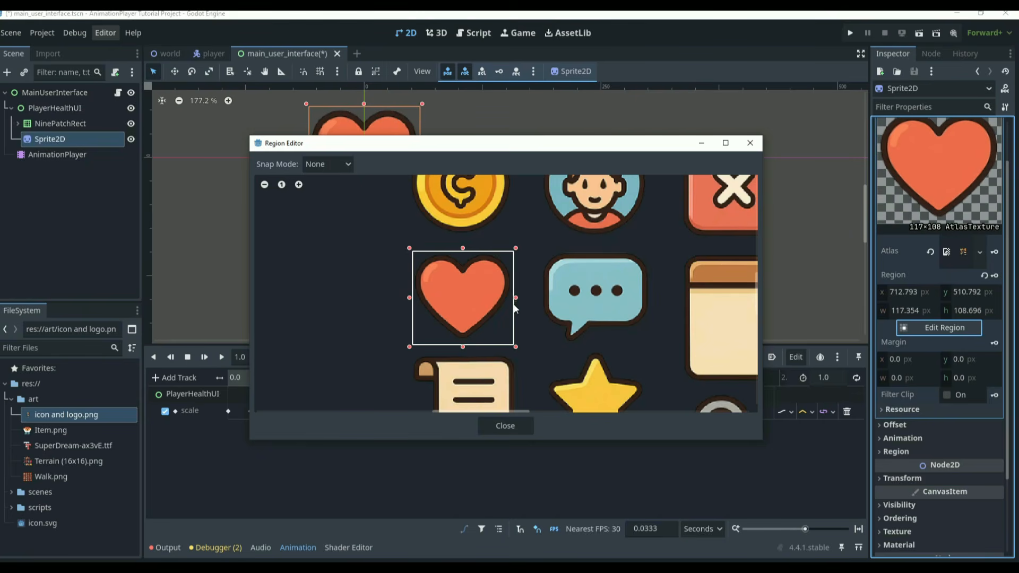
left_click_drag(464, 346, 463, 343)
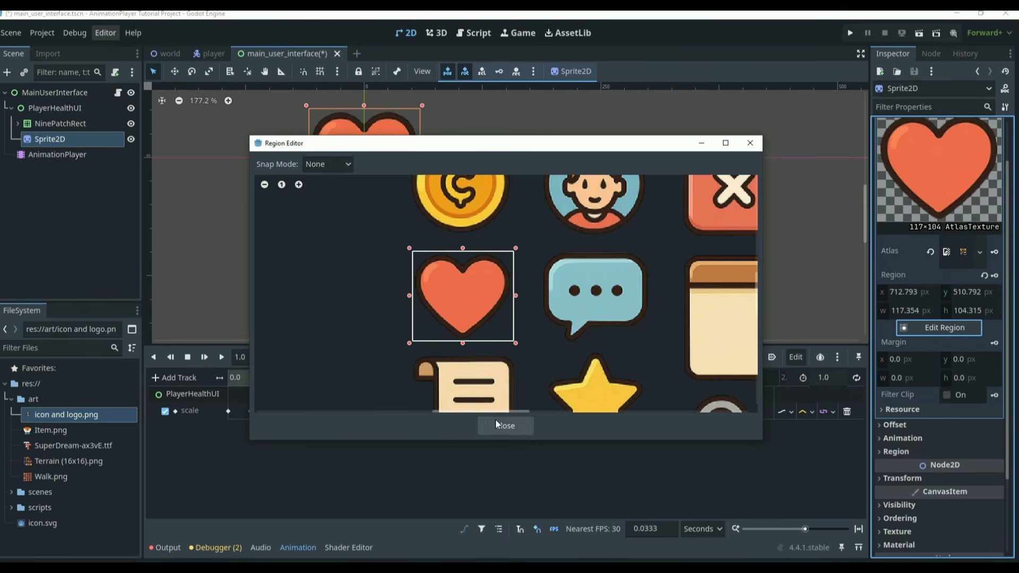
left_click(495, 422)
Step: Scale the Sprite2D heart to 0.25 on both axes
scroll(415, 291, "down", 2)
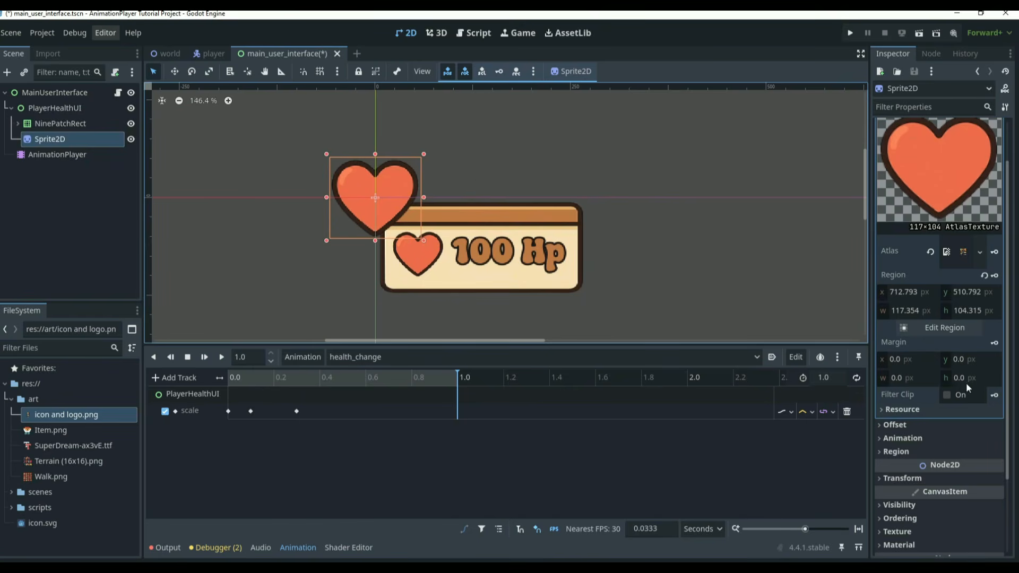
scroll(910, 279, "down", 3)
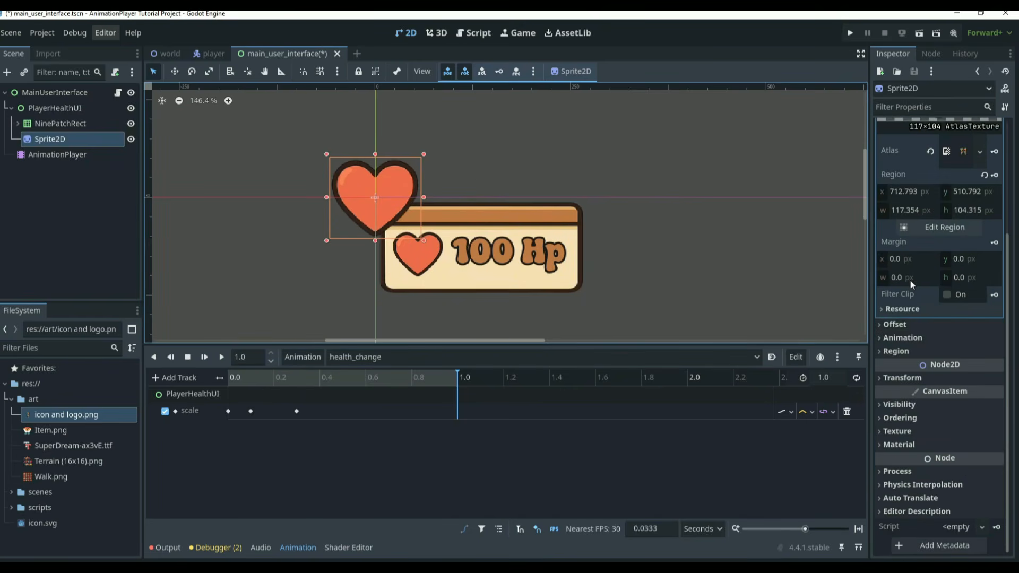
left_click(905, 378)
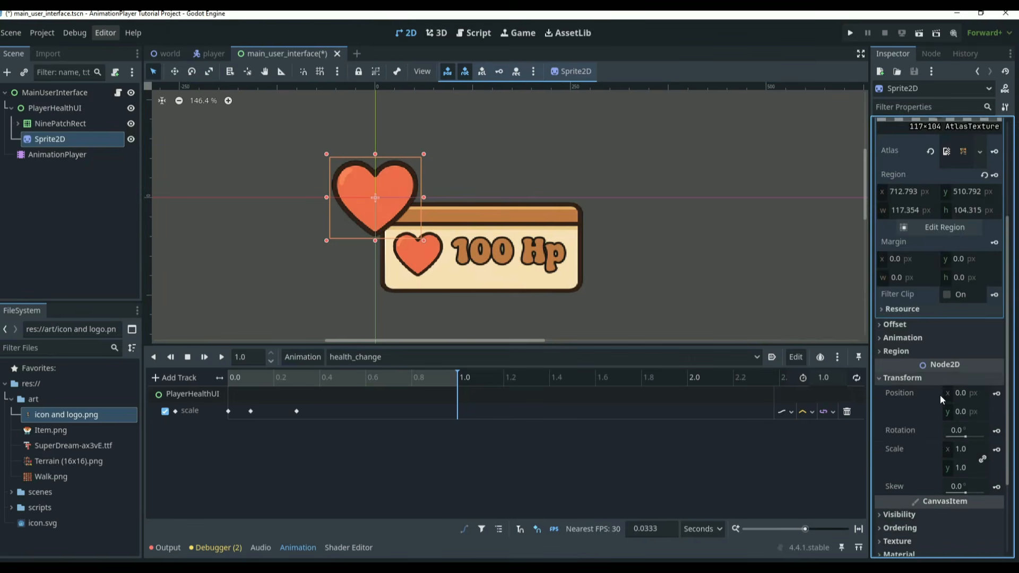
scroll(950, 388, "down", 3)
left_click(970, 342)
type("0.25")
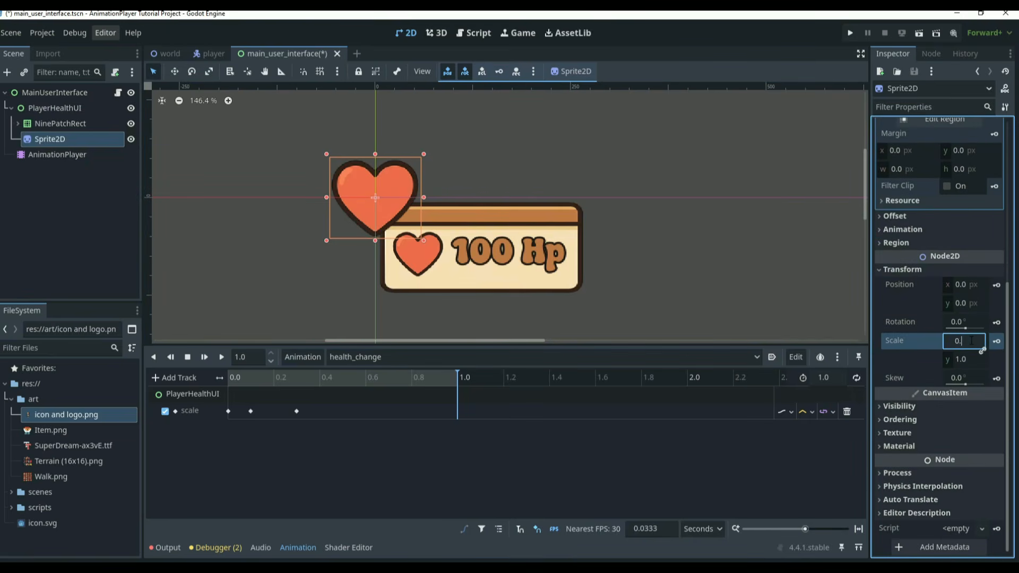
key("Return")
scroll(416, 189, "up", 3)
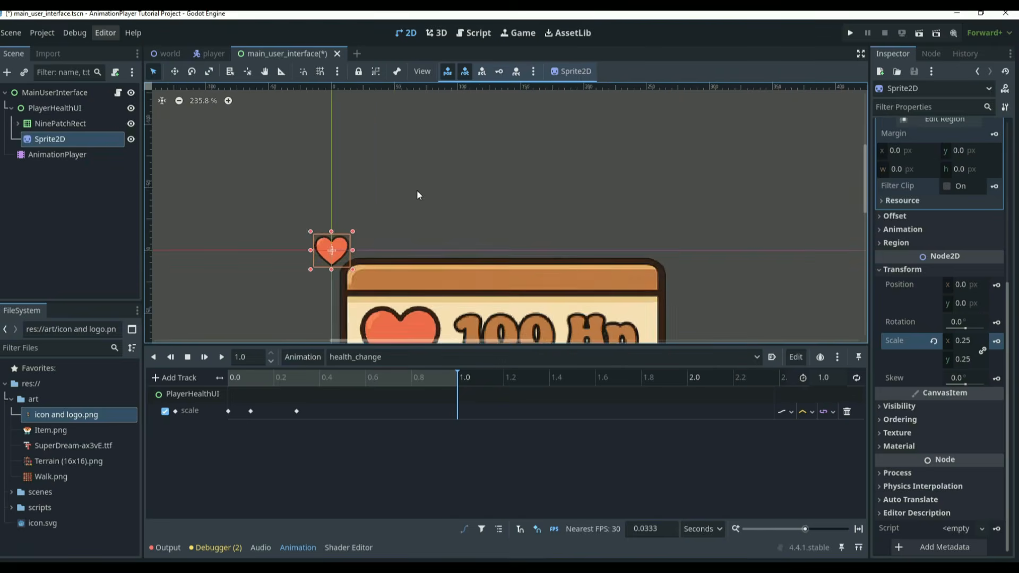
scroll(419, 206, "down", 5)
scroll(403, 276, "up", 4)
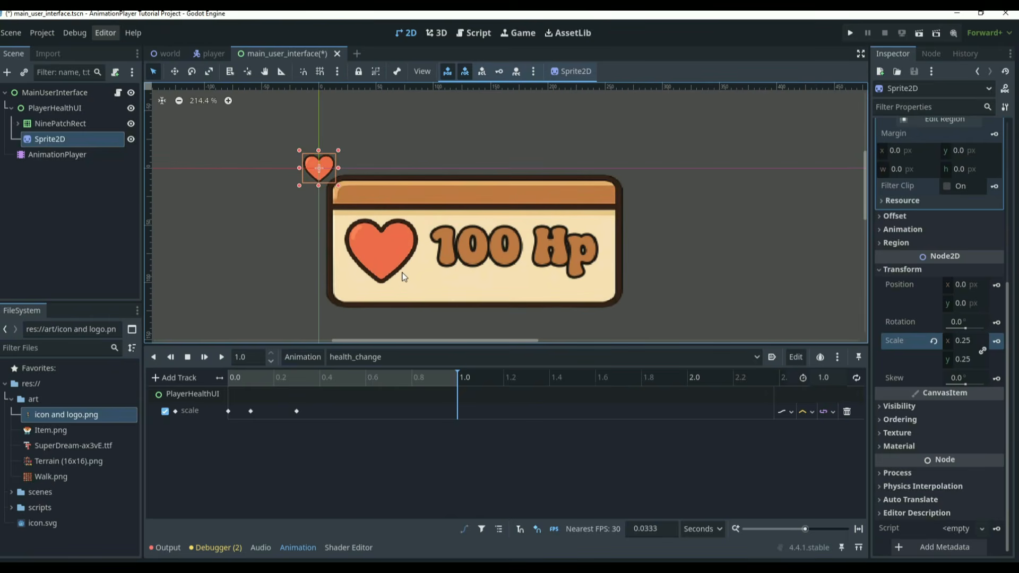
Step: Try PlayerHealthUI at a scale of 1.5 and restore its scale to 1.0
left_click(59, 109)
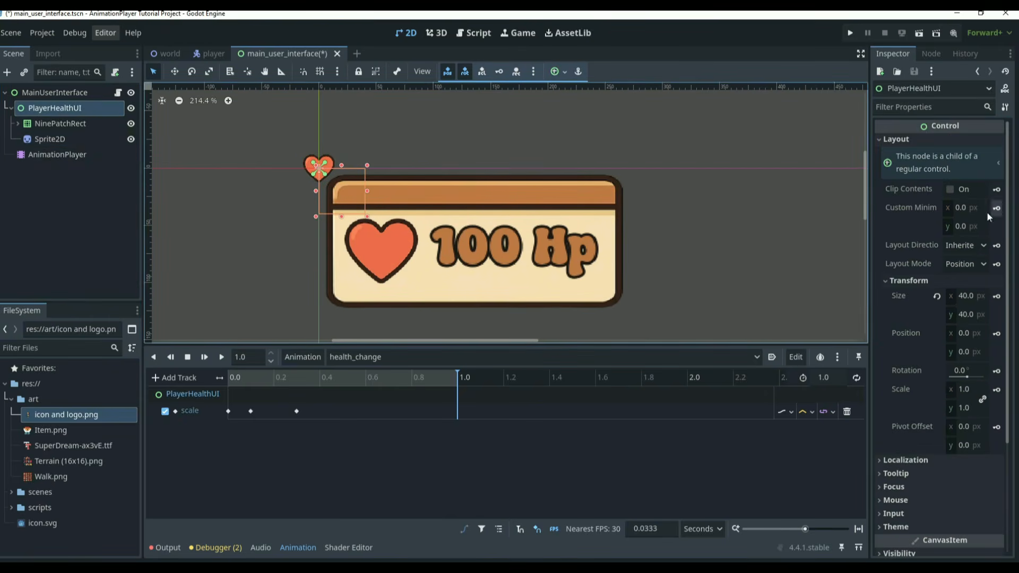
left_click(960, 393)
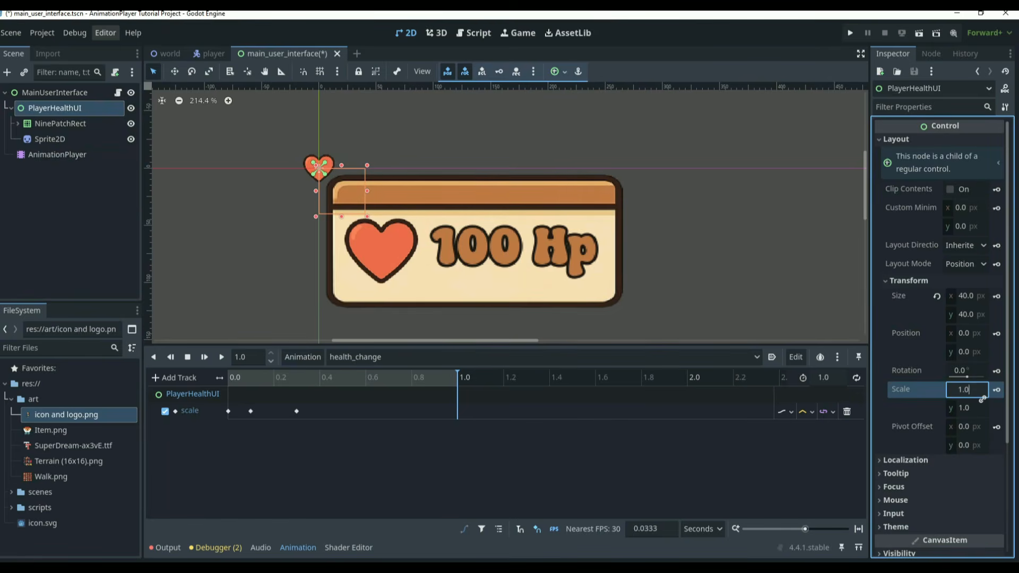
key("BackSpace")
type("5")
key("Return")
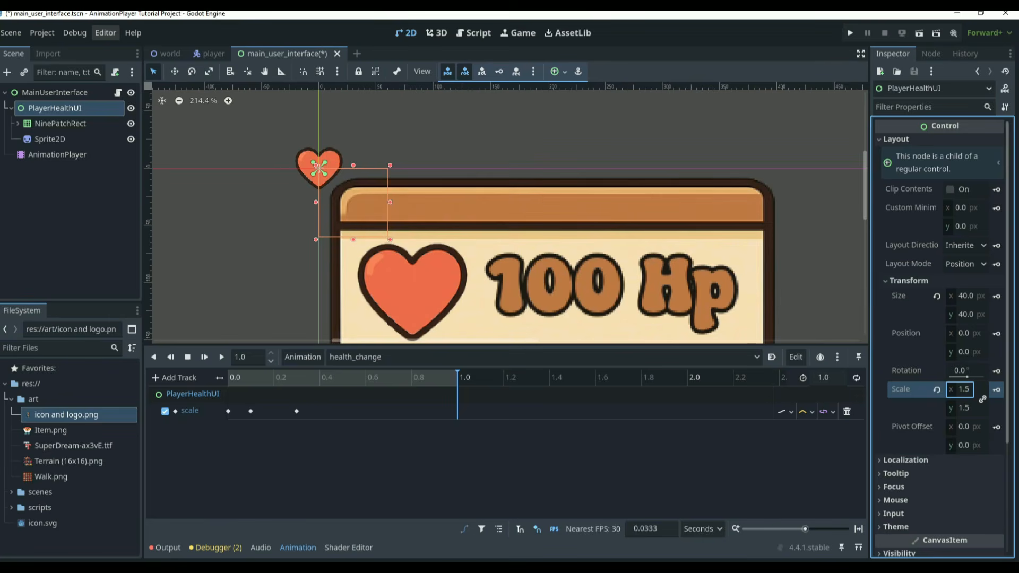
left_click(965, 391)
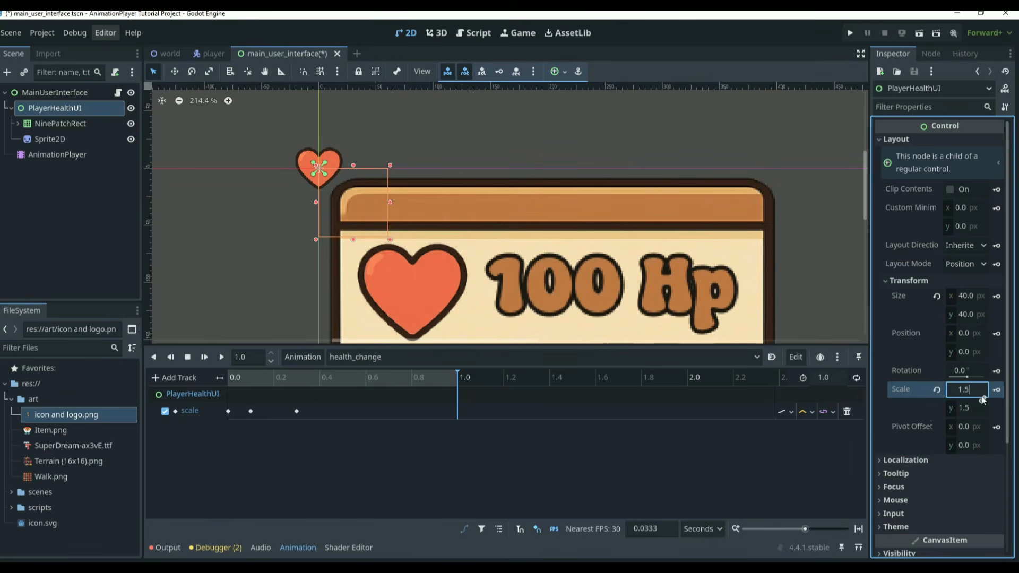
key("BackSpace")
type("0")
key("Return")
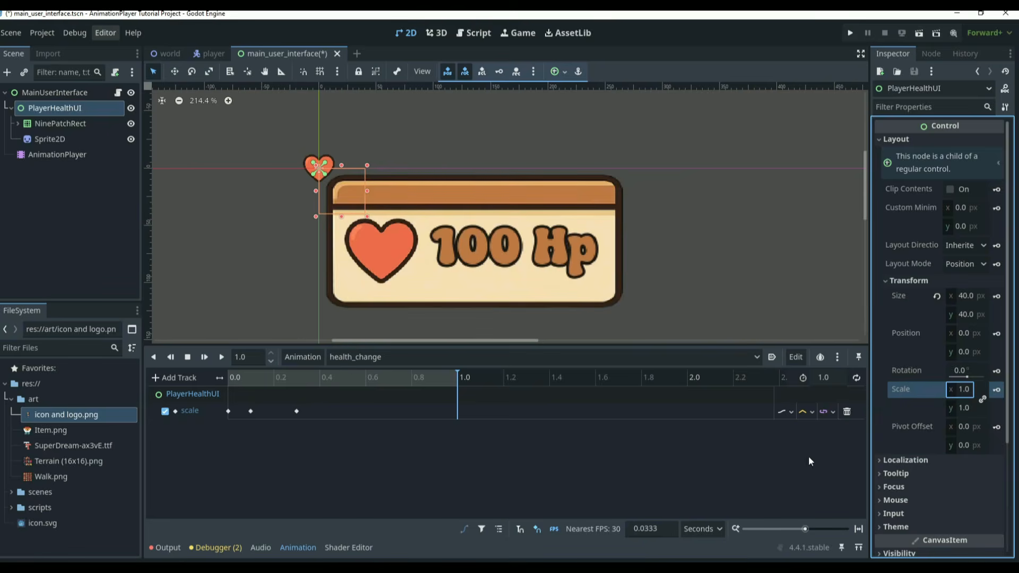
Step: Play the health_change animation and return its playhead to 0 s
left_click(222, 358)
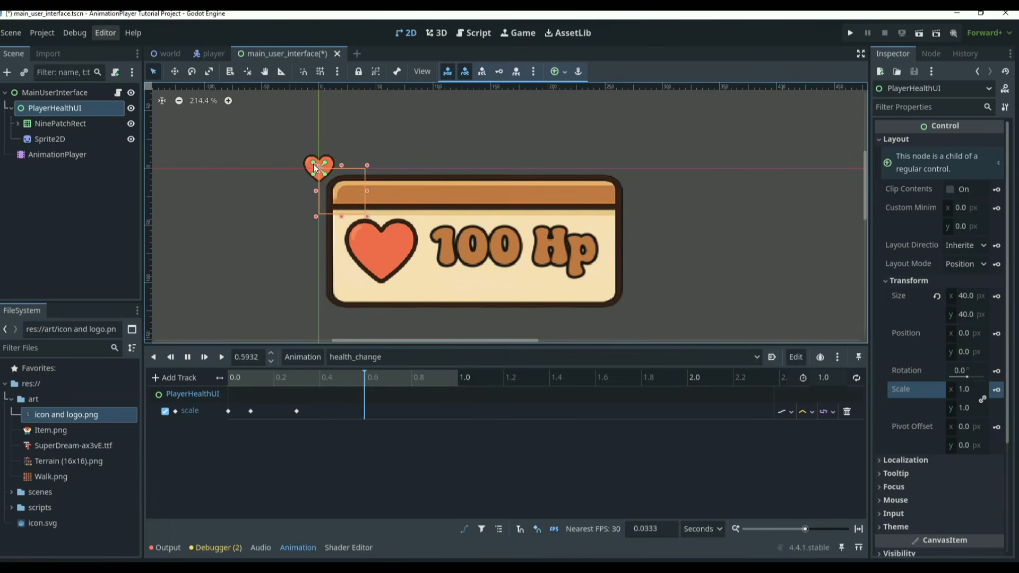
left_click(213, 362)
left_click_drag(446, 378, 227, 380)
Step: Move the small heart sprite onto the upper part of the panel's large heart, to about x 46, y 43
left_click(317, 170)
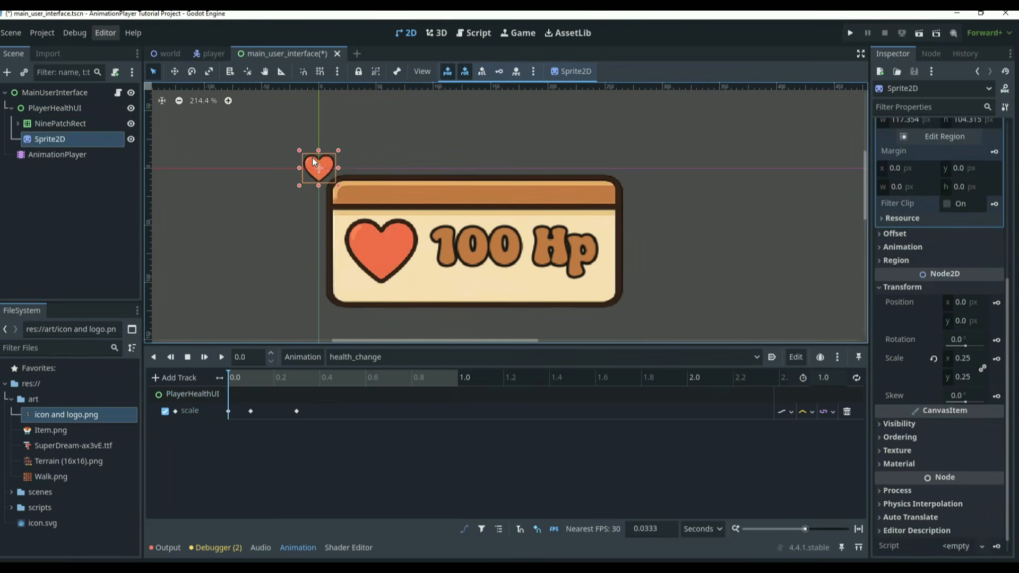
left_click_drag(317, 170, 366, 211)
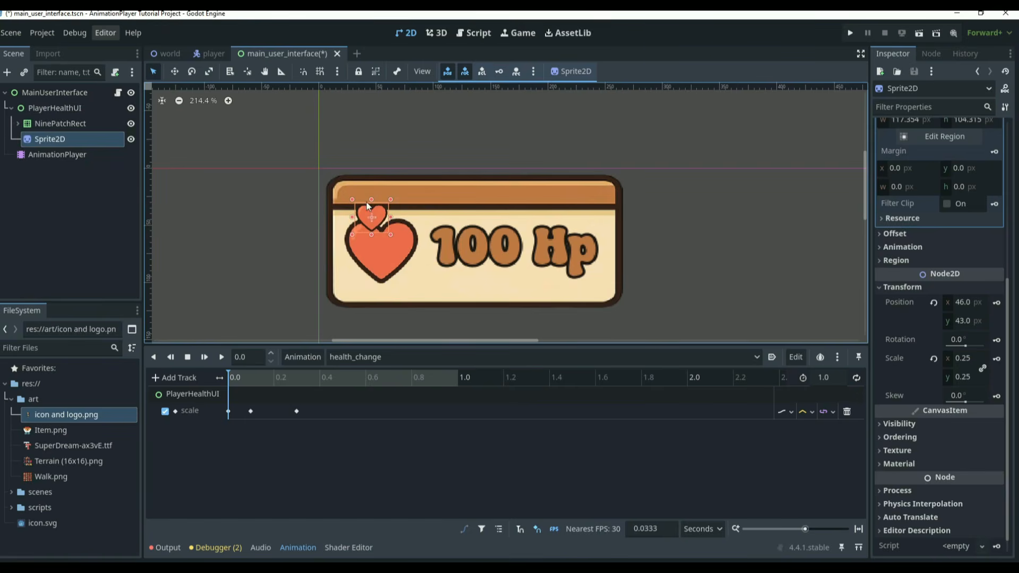
left_click_drag(372, 211, 372, 212)
Step: Rename the Sprite2D node as Heart1 and insert its position key at 0 s with a new position track and RESET track
left_click(996, 303)
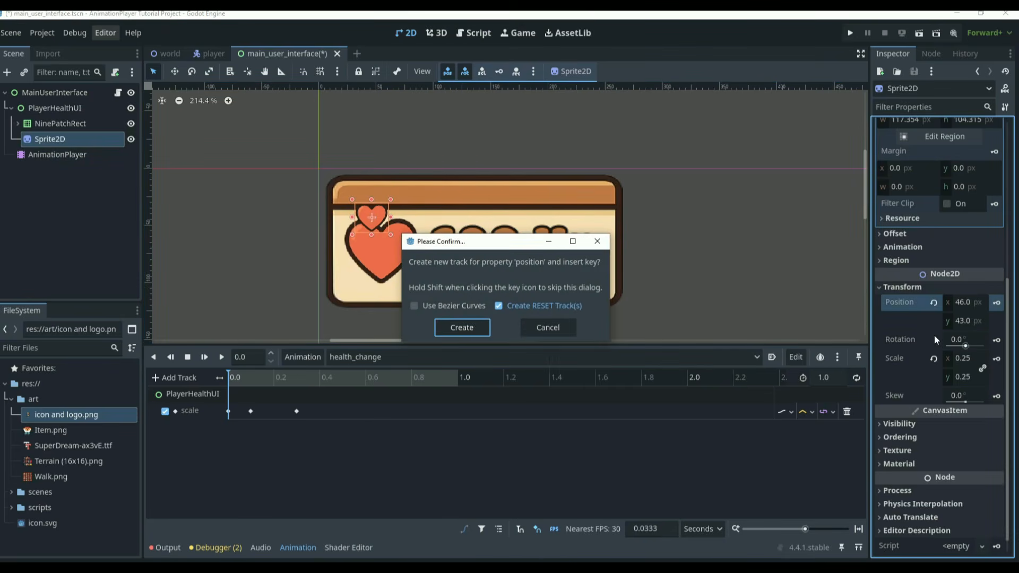
left_click(548, 328)
double_click(59, 139)
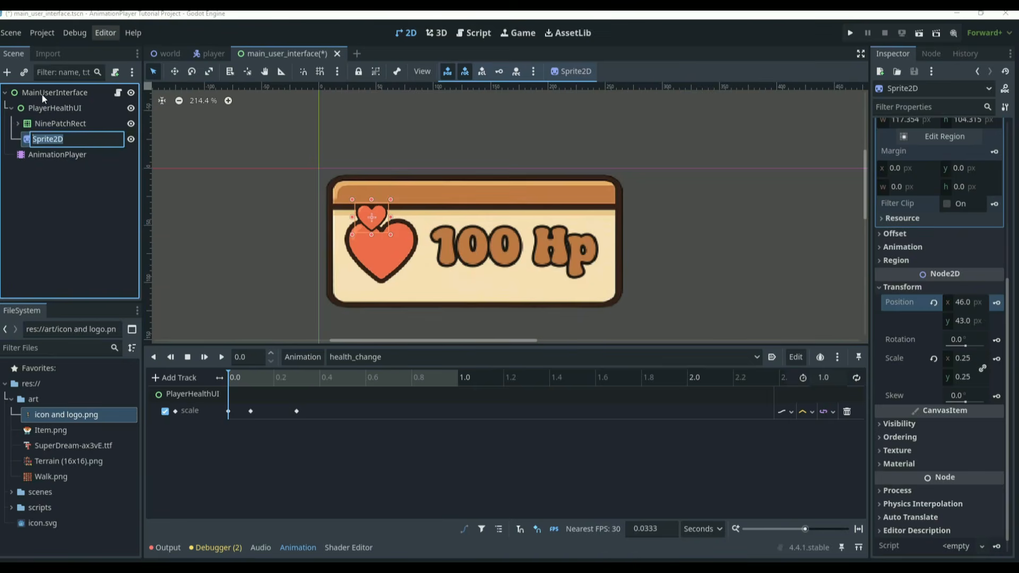
type("Heart1")
key("Return")
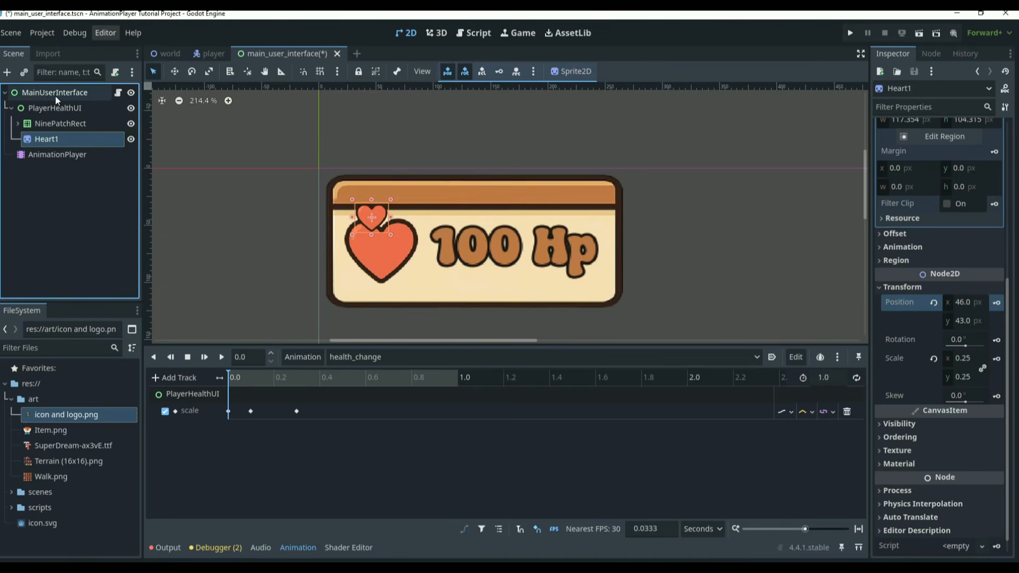
left_click(996, 303)
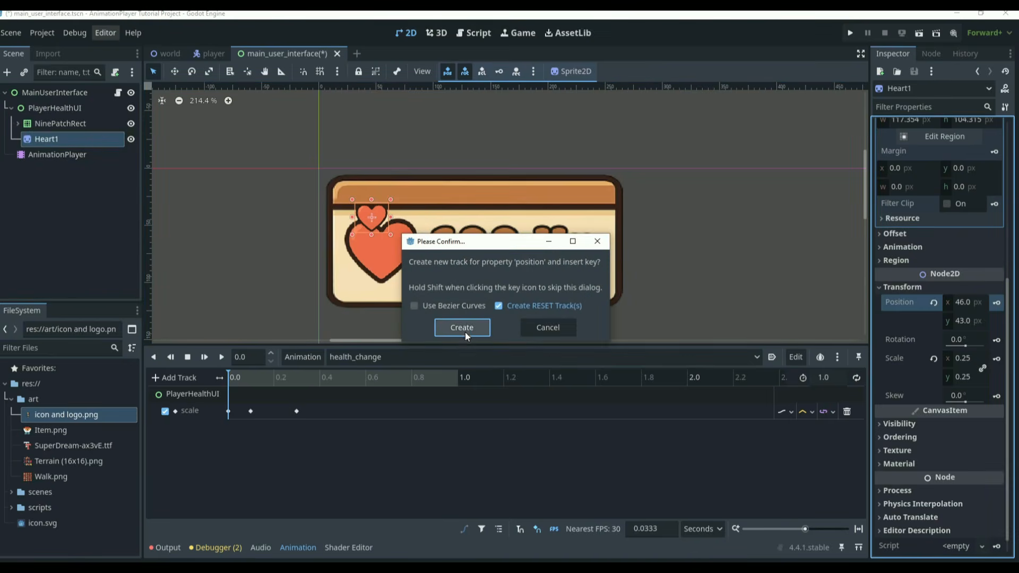
left_click(465, 332)
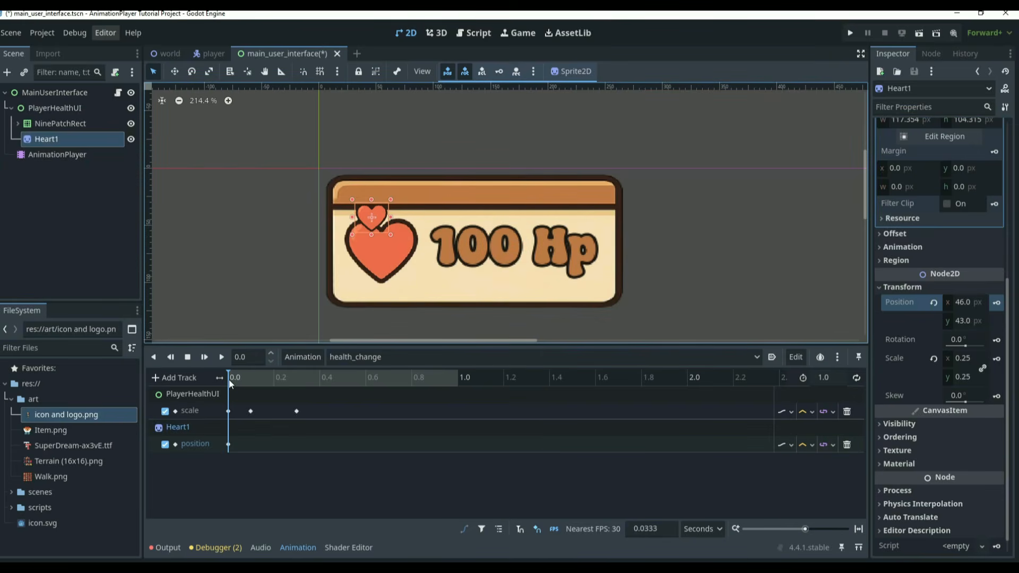
Step: Move the health_change playhead to 0.3 s and set Heart1's x position to 26 px
left_click_drag(234, 378, 246, 358)
key("Return")
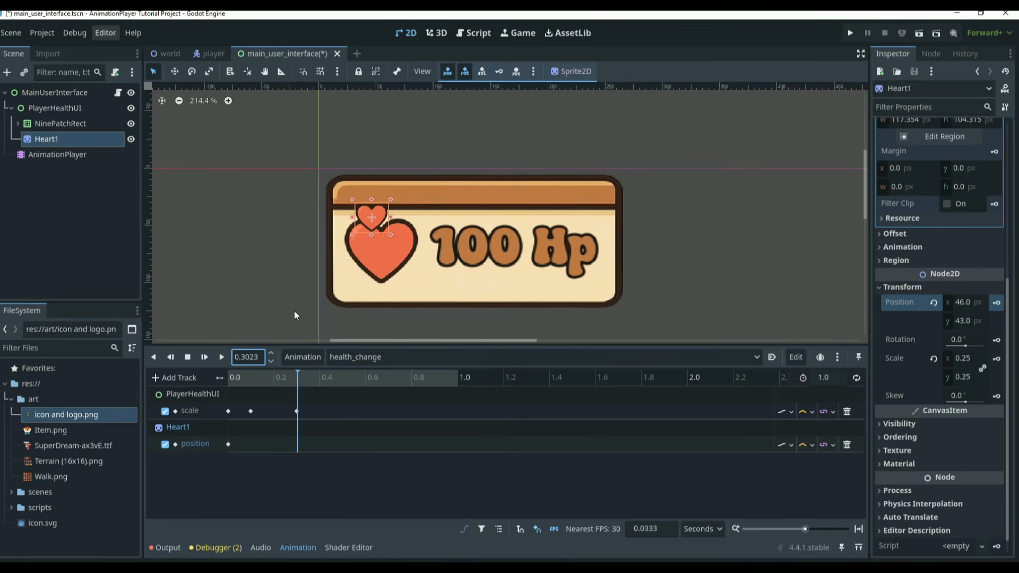
double_click(252, 358)
type("3")
key("Return")
left_click(967, 305)
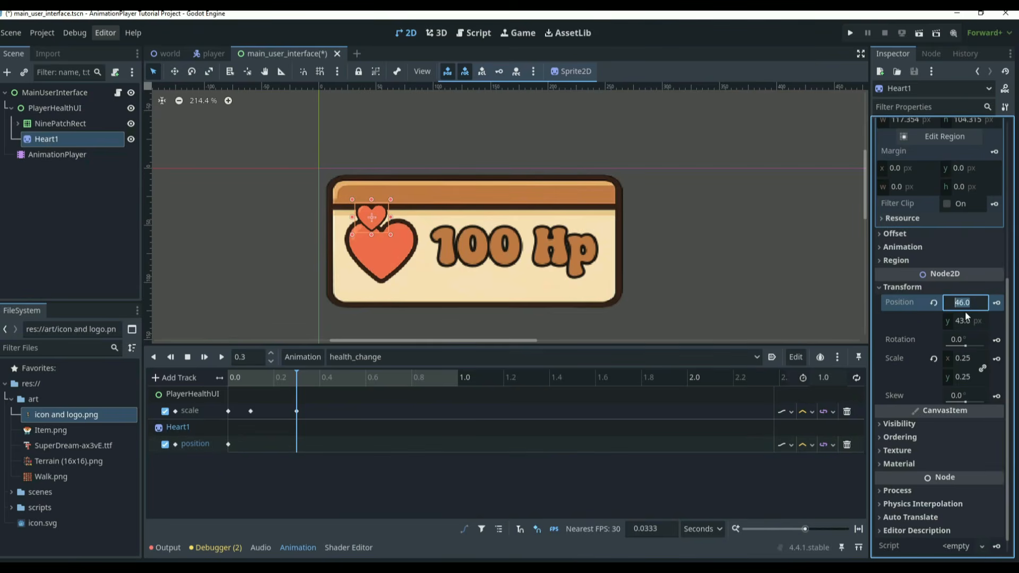
left_click(957, 303)
key("Delete")
type("2")
key("Return")
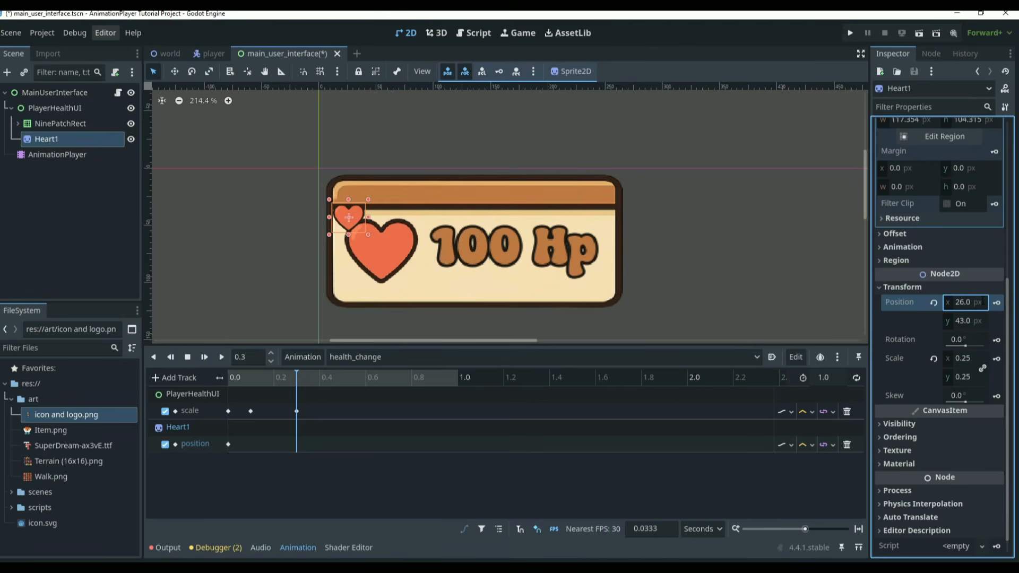
Step: Set Heart1's y position to 23 px and its x position to 16 px
left_click(957, 321)
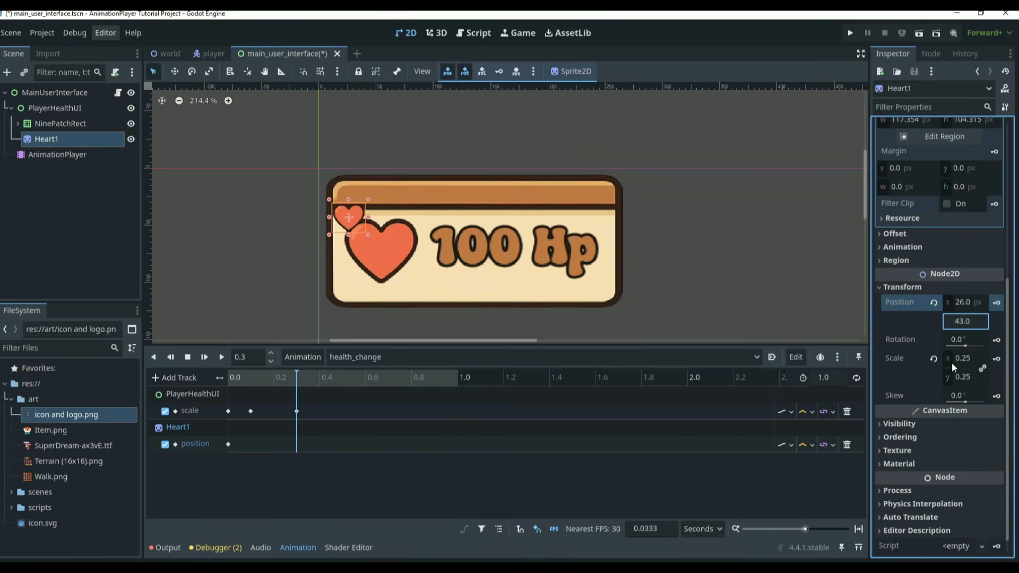
key("Delete")
type("2")
key("Return")
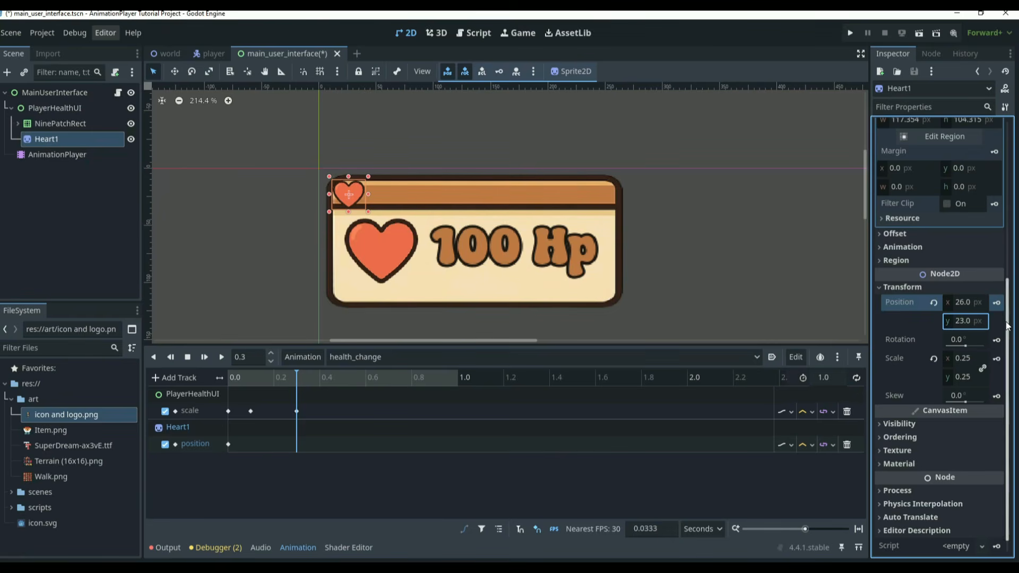
left_click(959, 302)
left_click(958, 302)
key("BackSpace")
type("1")
key("Return")
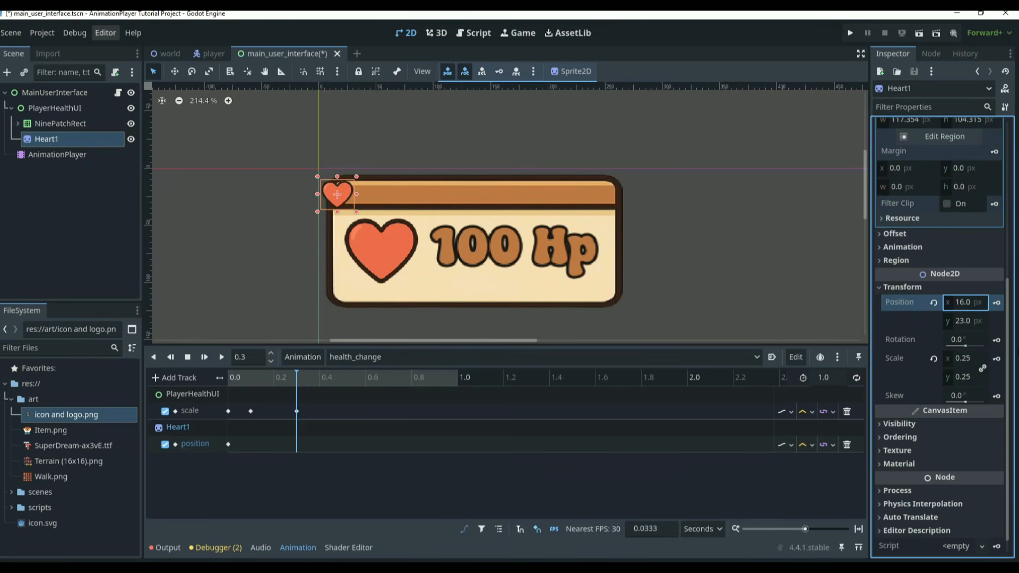
Step: Set Heart1's x position to 36 px and insert its position key at 0.3 s
left_click(958, 303)
left_click(959, 302)
key("Return")
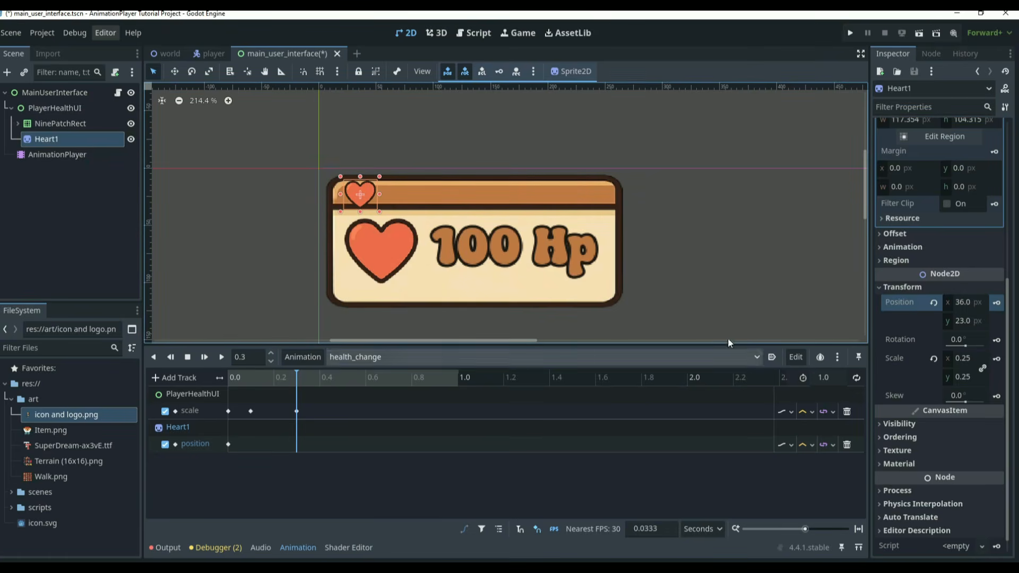
left_click(996, 303)
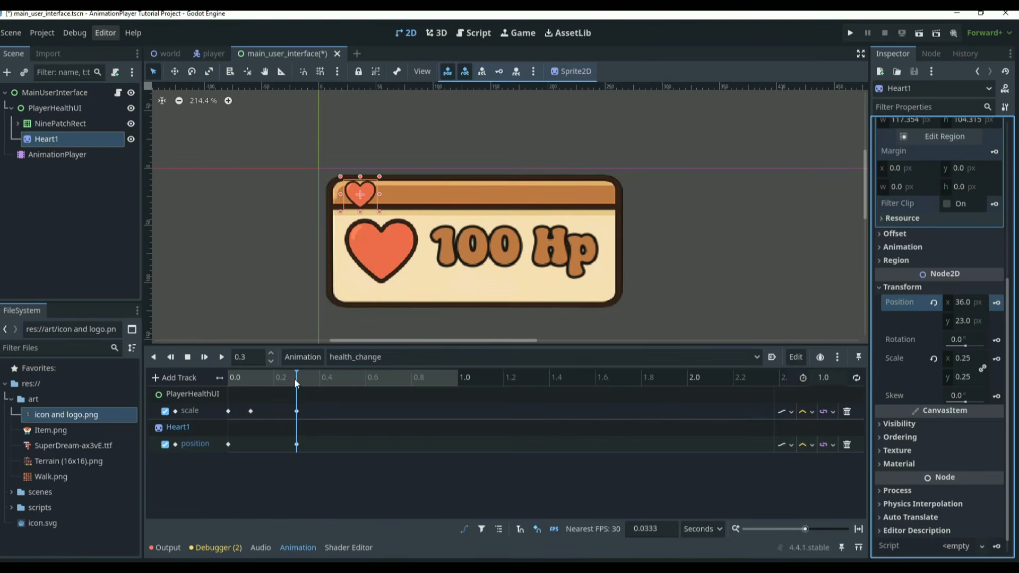
Step: Move the health_change playhead to 0.6 s and set Heart1's x position to 26 px
left_click_drag(295, 379, 365, 401)
left_click(249, 357)
left_click_drag(260, 357, 247, 357)
key("BackSpace")
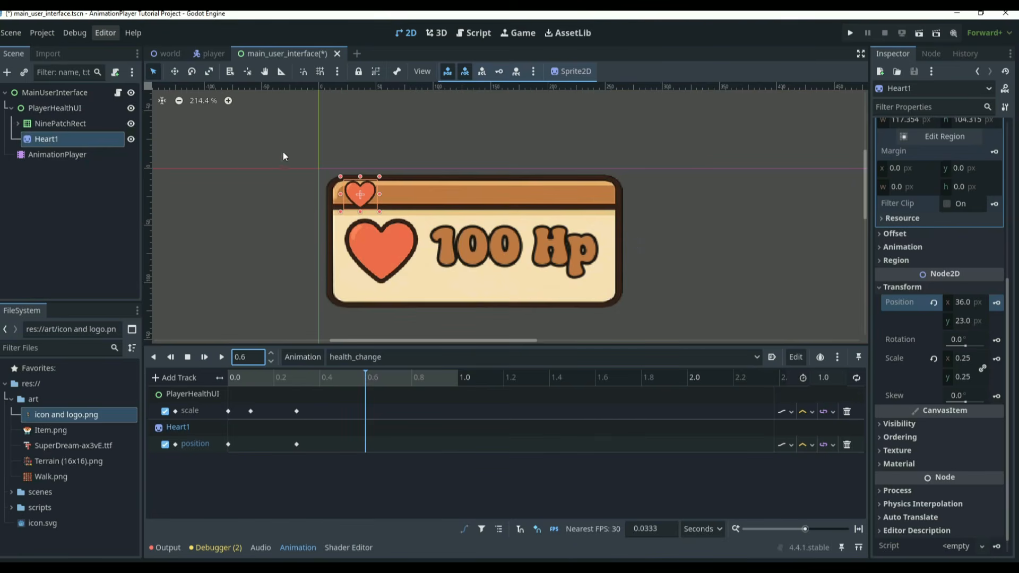
left_click(964, 303)
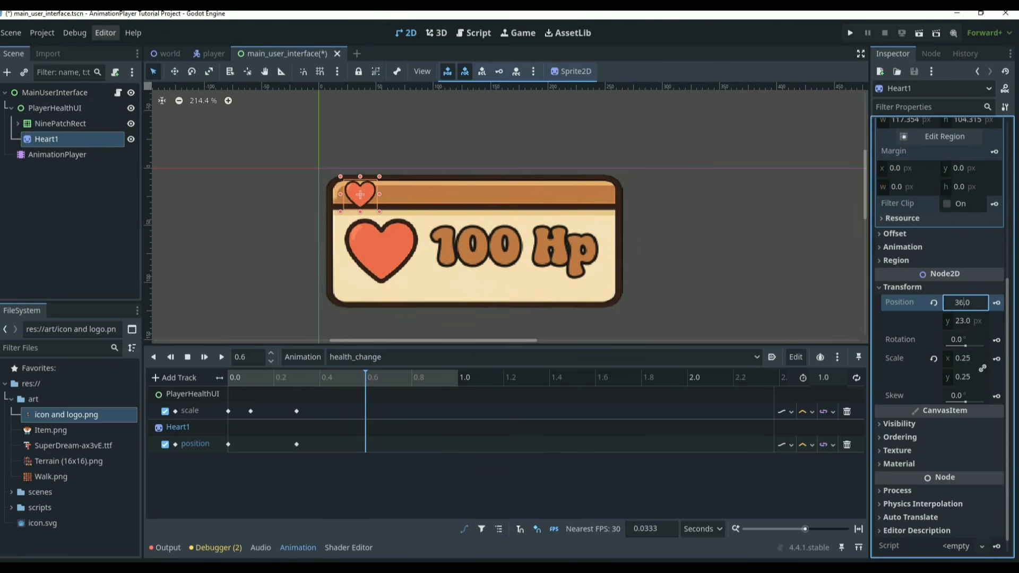
key("BackSpace")
type("2")
key("Return")
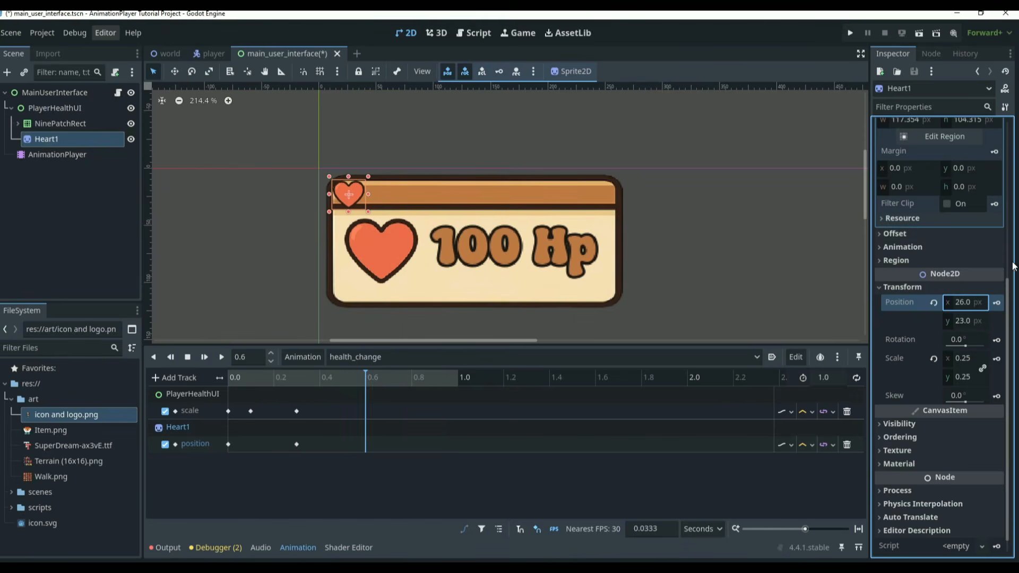
Step: Set Heart1's y position to 13 px and insert its position key at 0.6 s
left_click(963, 321)
key("BackSpace")
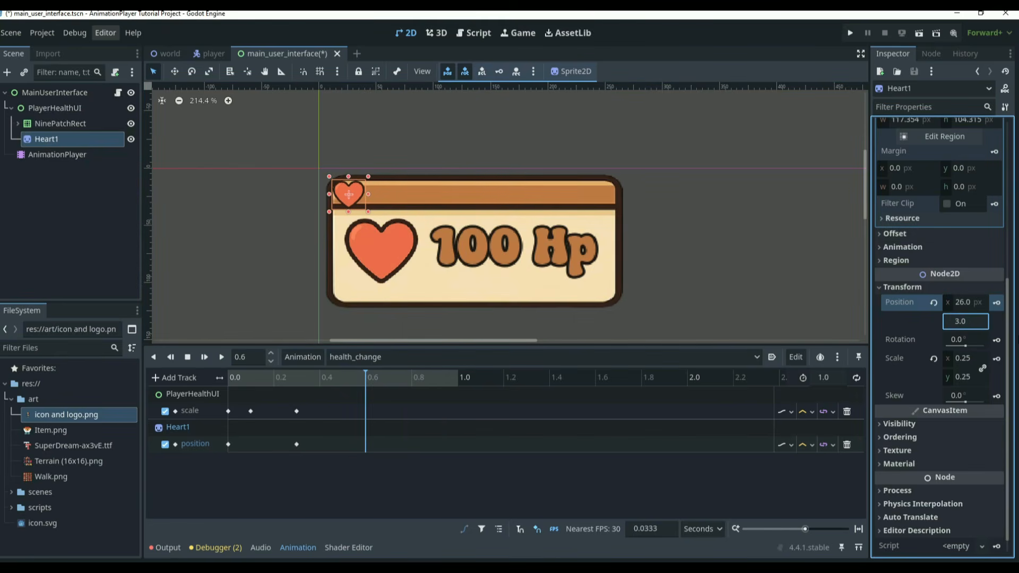
type("1")
key("Return")
left_click(310, 396)
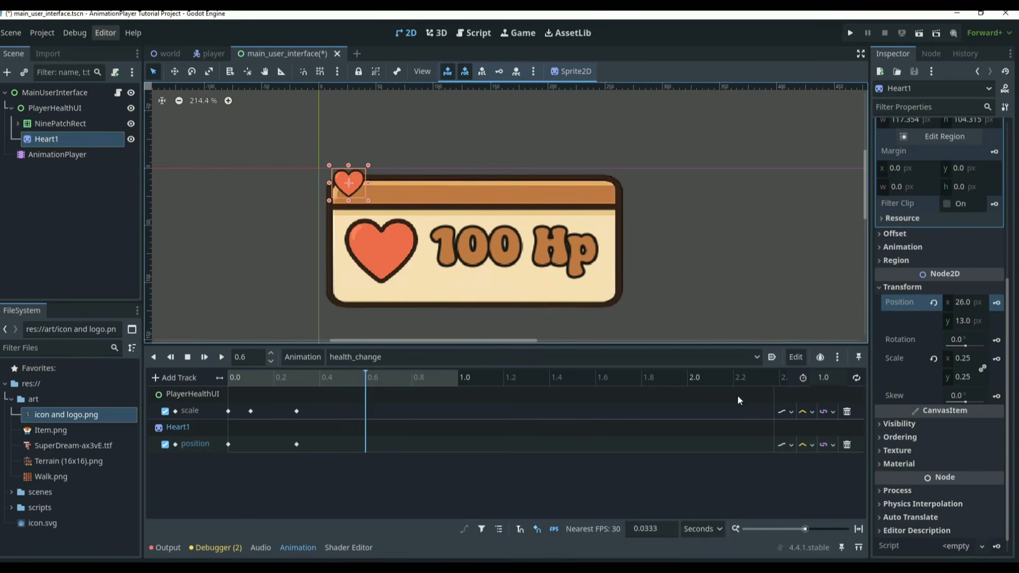
left_click(997, 302)
Step: Play the health_change animation to preview Heart1's movement, and replay it from the start
mouse_move(365, 381)
left_mouse_down()
mouse_move(180, 391)
mouse_move(365, 397)
mouse_move(357, 388)
left_mouse_up()
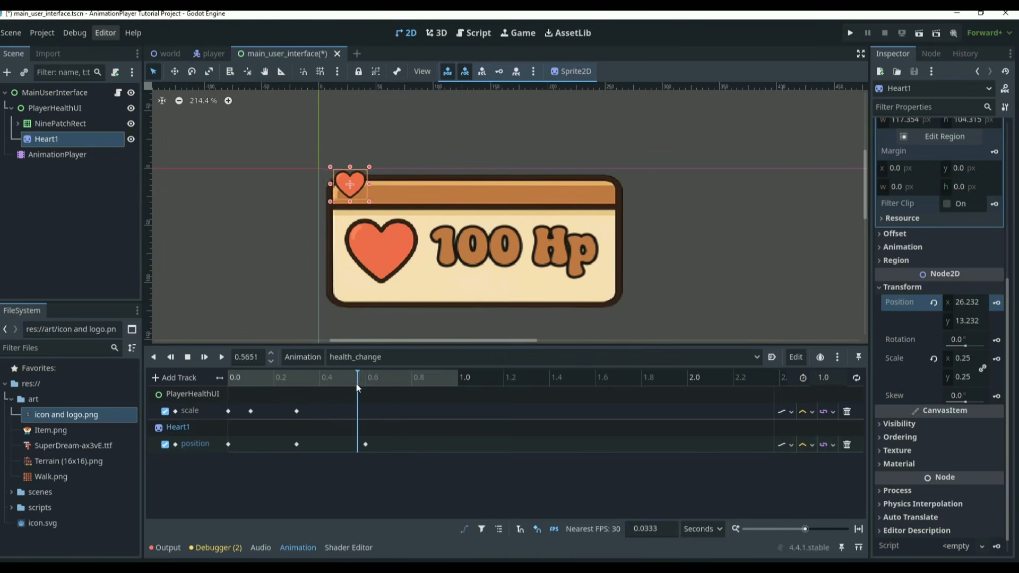
left_click(221, 357)
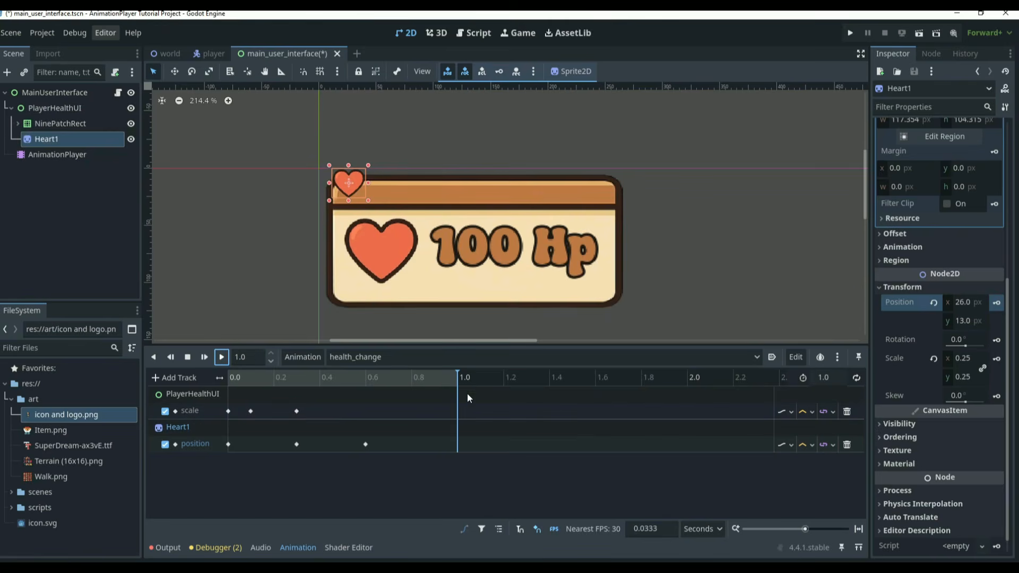
left_click_drag(460, 380, 199, 384)
left_click(222, 357)
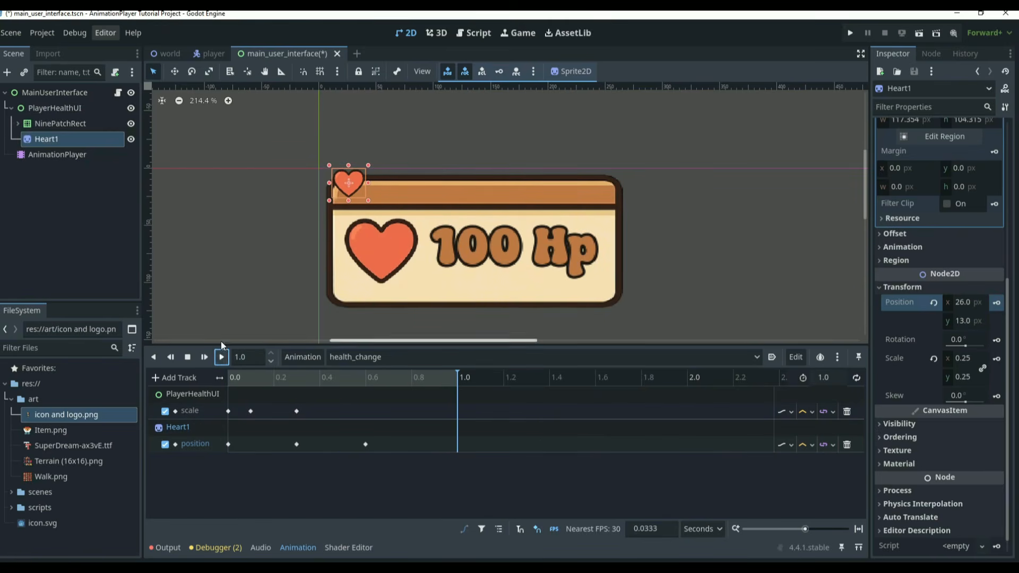
Step: Return the playhead to 0 s and insert Heart1's rotation key with a new rotation track and RESET track
left_click_drag(456, 376, 206, 403)
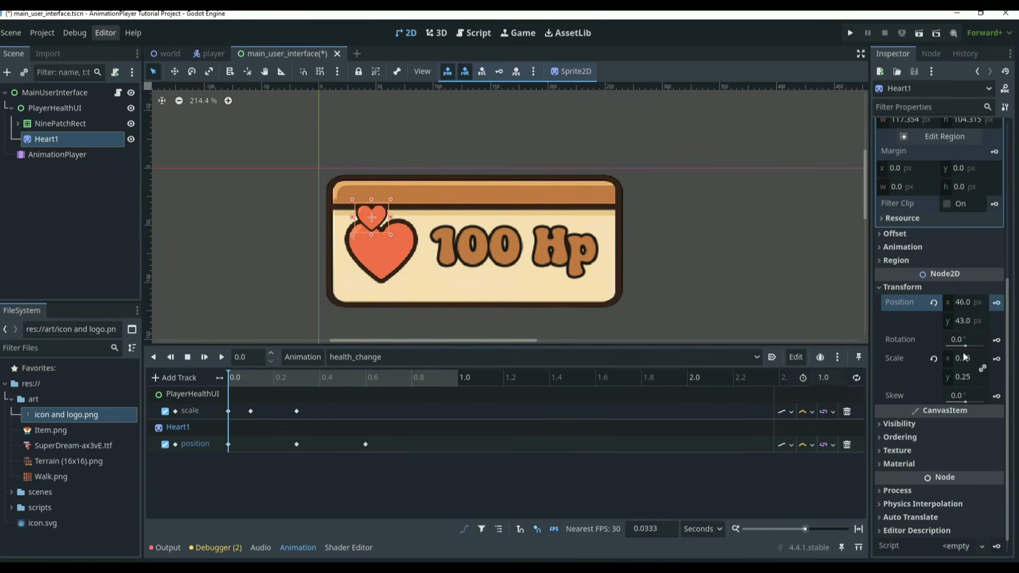
left_click(997, 340)
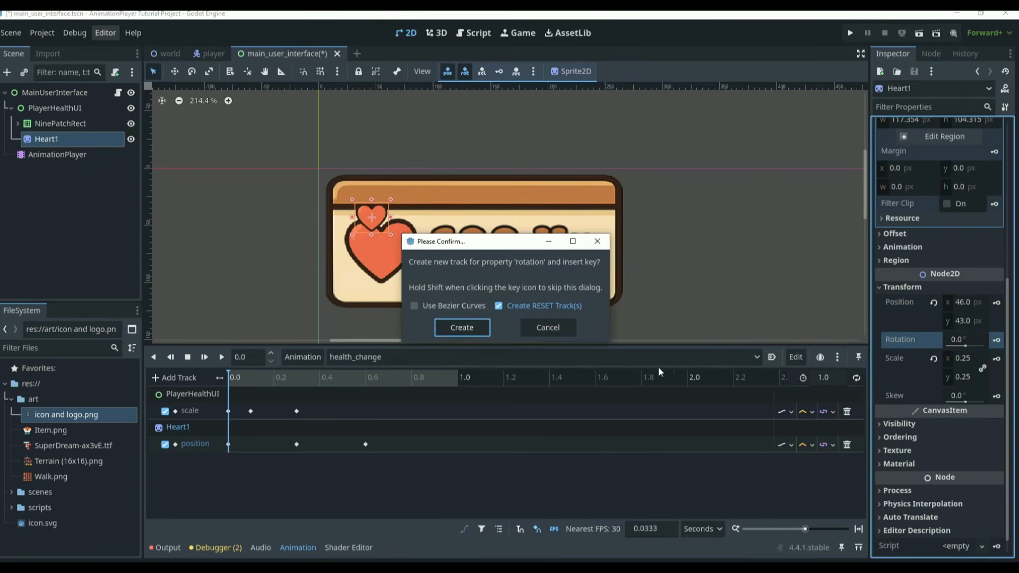
left_click(474, 329)
Step: Move the playhead to 0.3 s, set Heart1's rotation to -30°, and insert the rotation key there
left_click(254, 378)
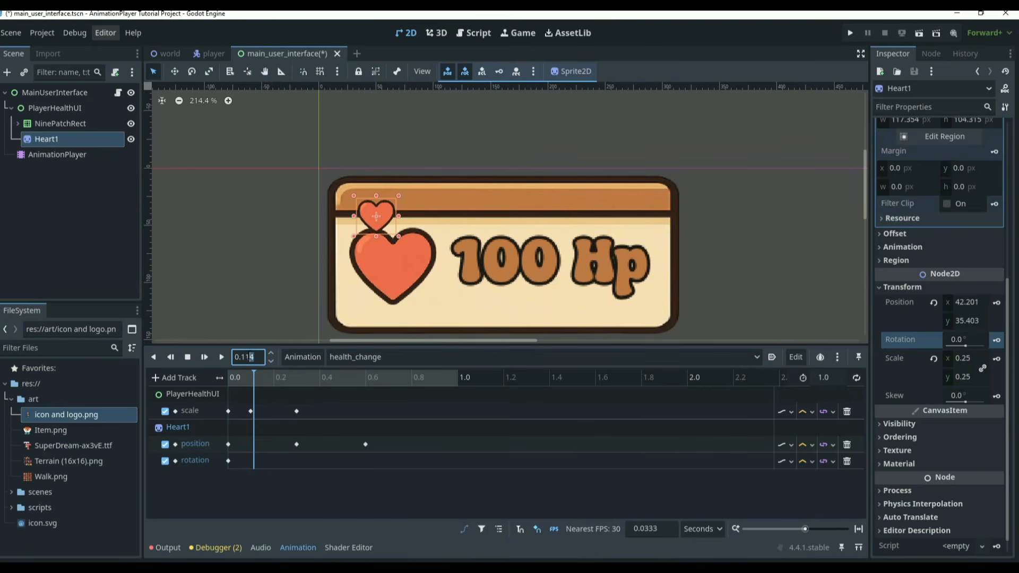
key("BackSpace")
key("BackSpace")
type("3")
key("Return")
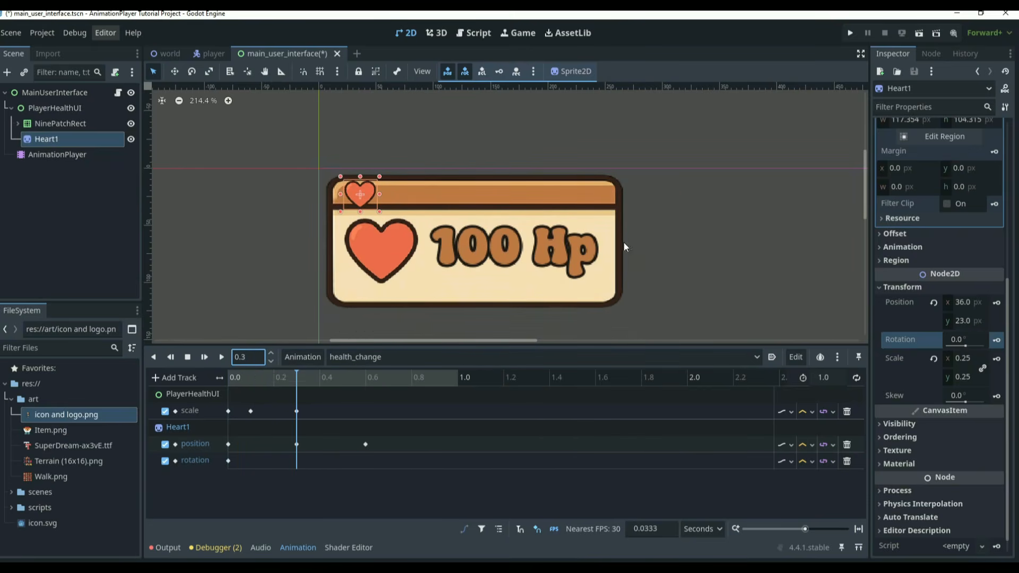
left_click(967, 340)
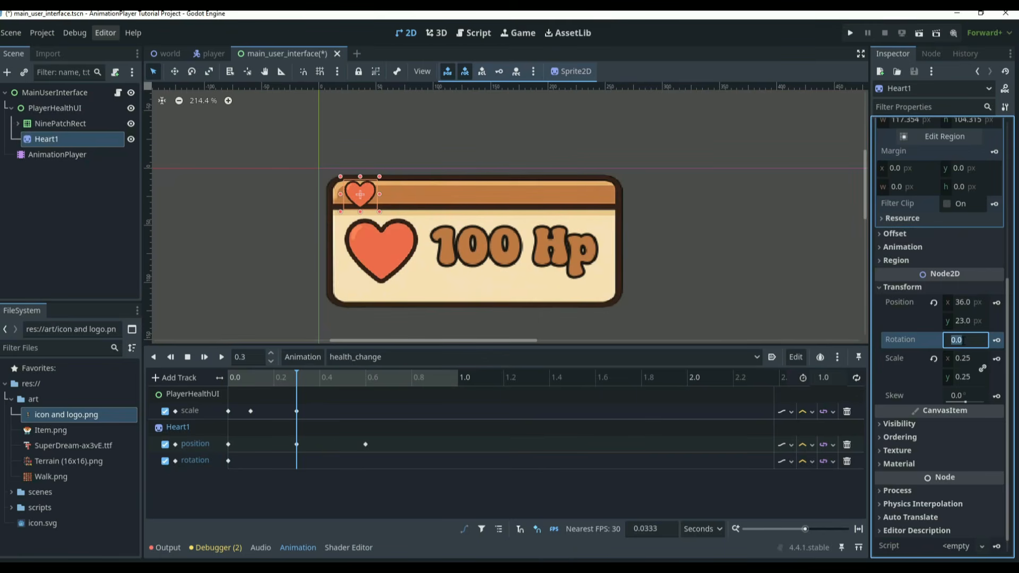
type("-30")
key("Return")
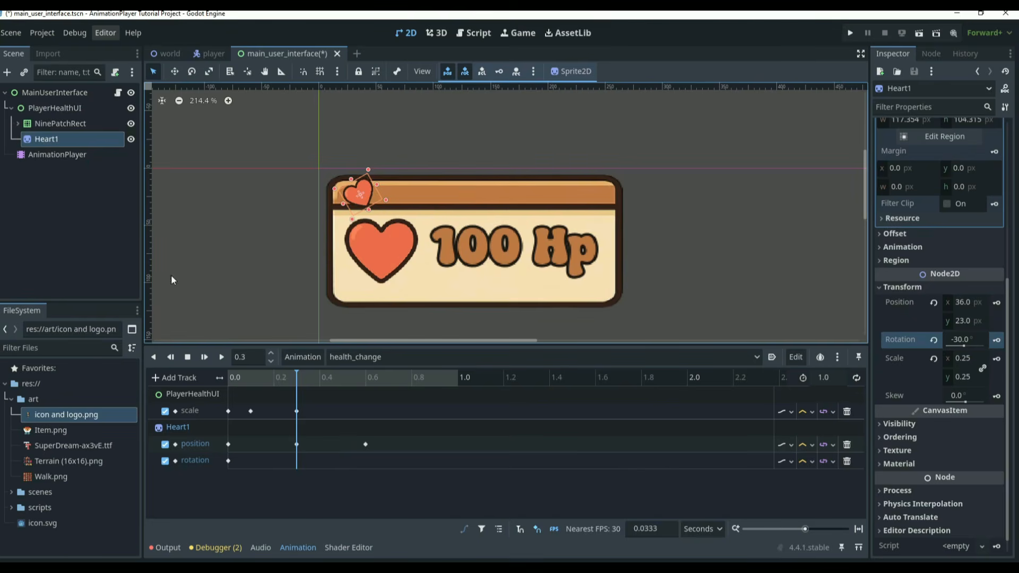
left_click(996, 340)
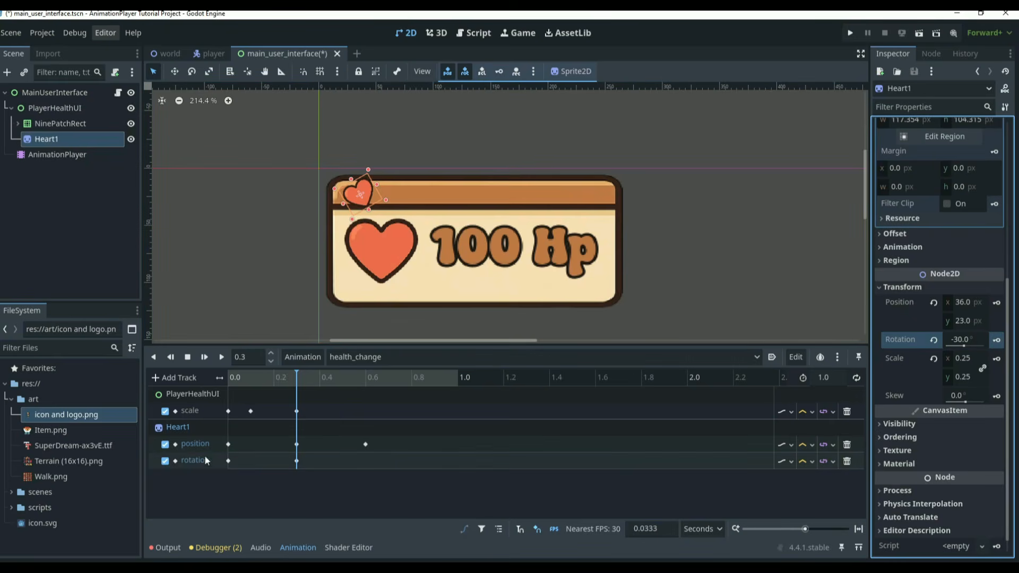
Step: Move the playhead to 0.6 s and set Heart1's rotation to -80°
left_click(261, 362)
key("BackSpace")
type("6")
key("Return")
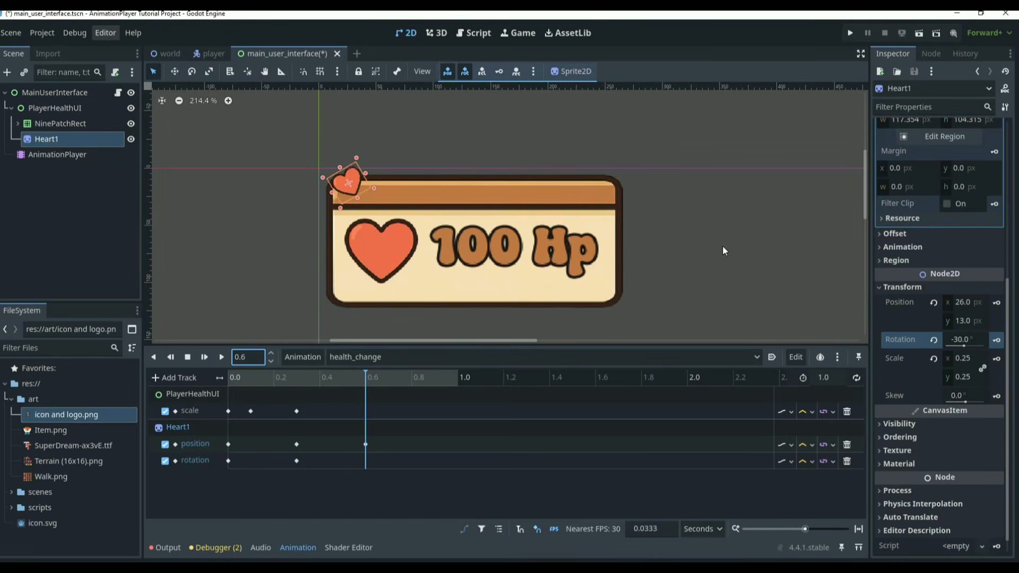
left_click(976, 340)
left_click(976, 339)
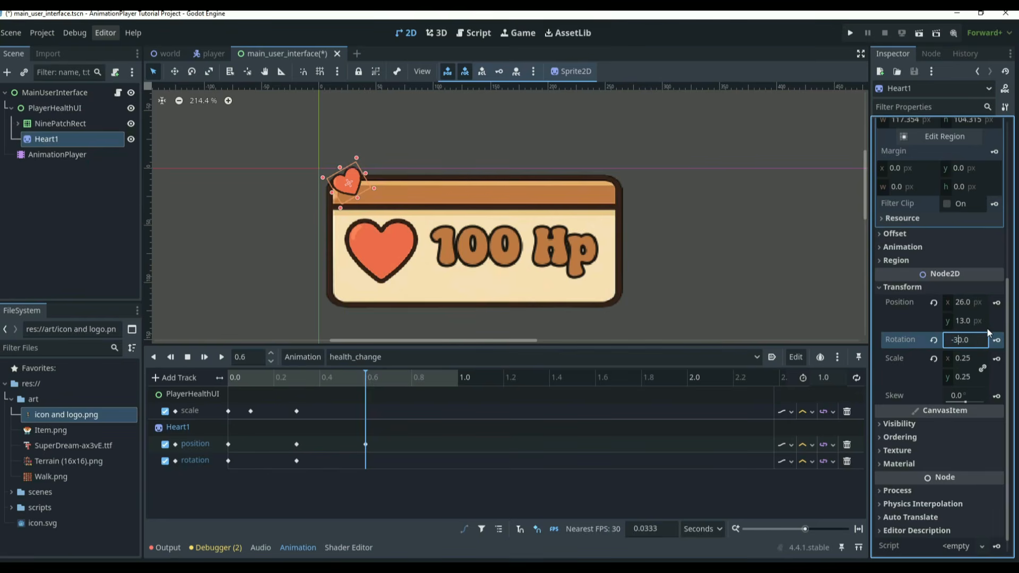
key("BackSpace")
type("8")
key("Return")
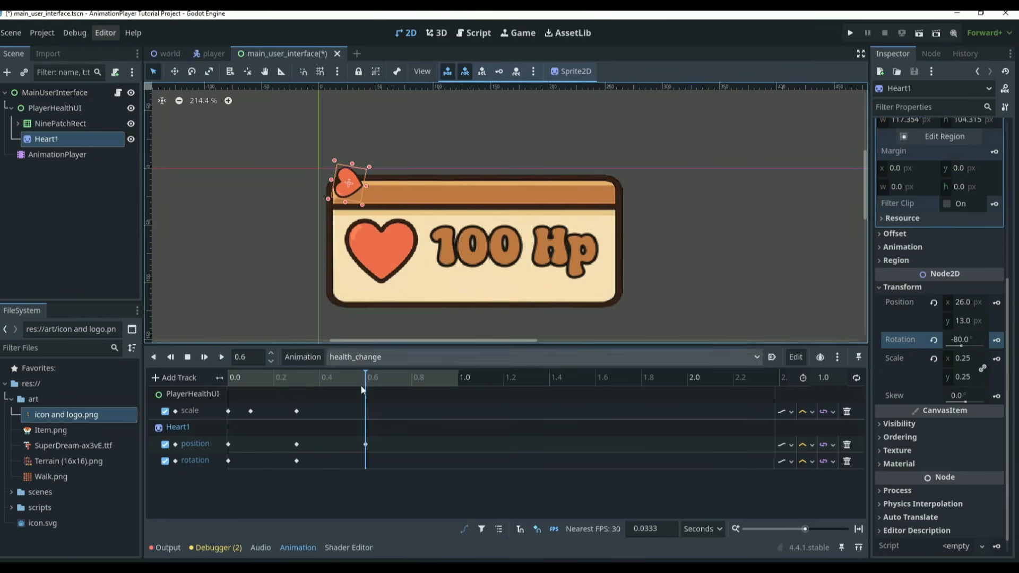
Step: Rewind health_change to 0 s and play it to check Heart1's rotation
left_click(361, 375)
left_click_drag(361, 375, 196, 380)
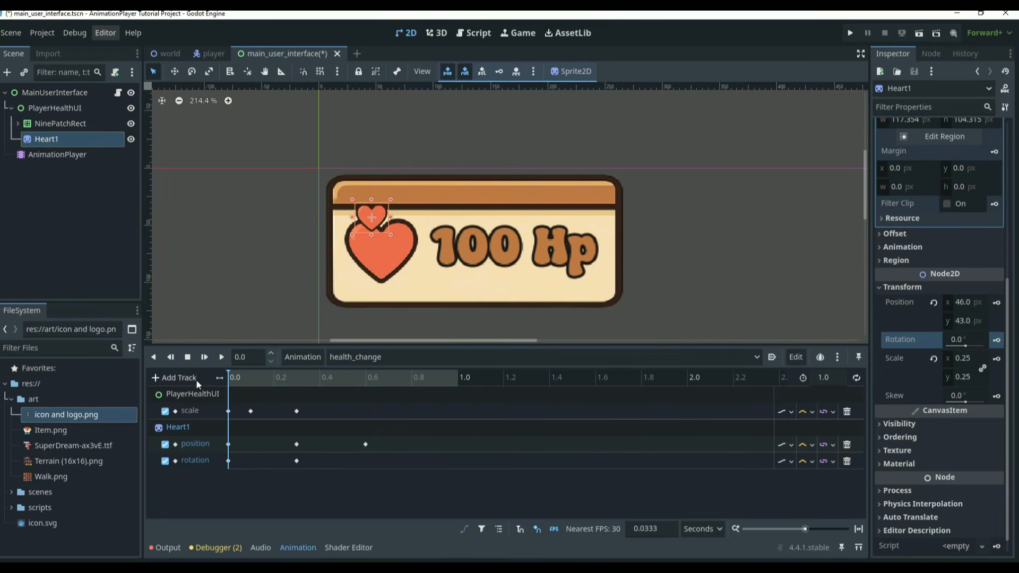
left_click(218, 361)
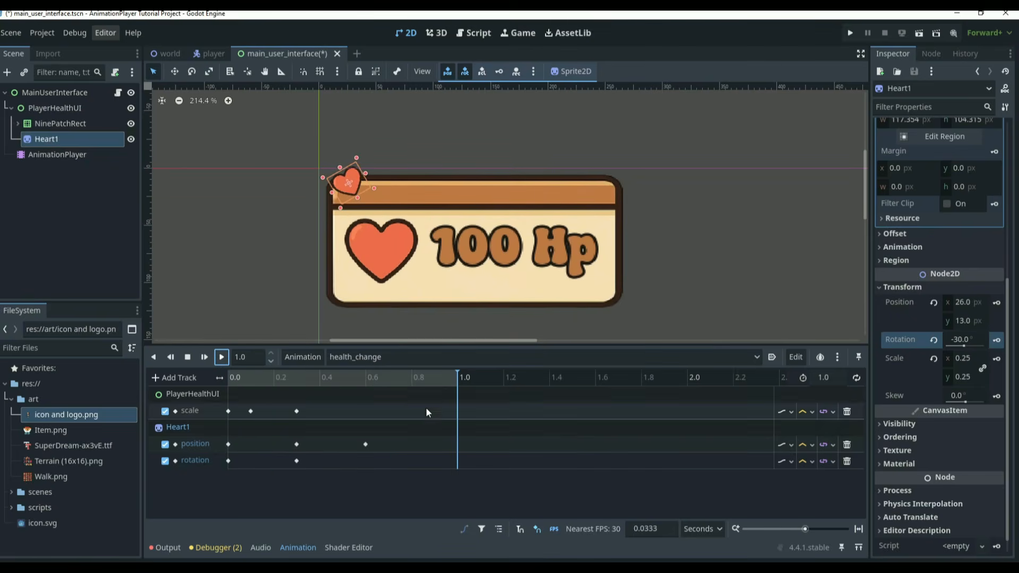
Step: Key Heart1's rotation at -80° at 0.6 s and play the animation to check it
left_click(249, 358)
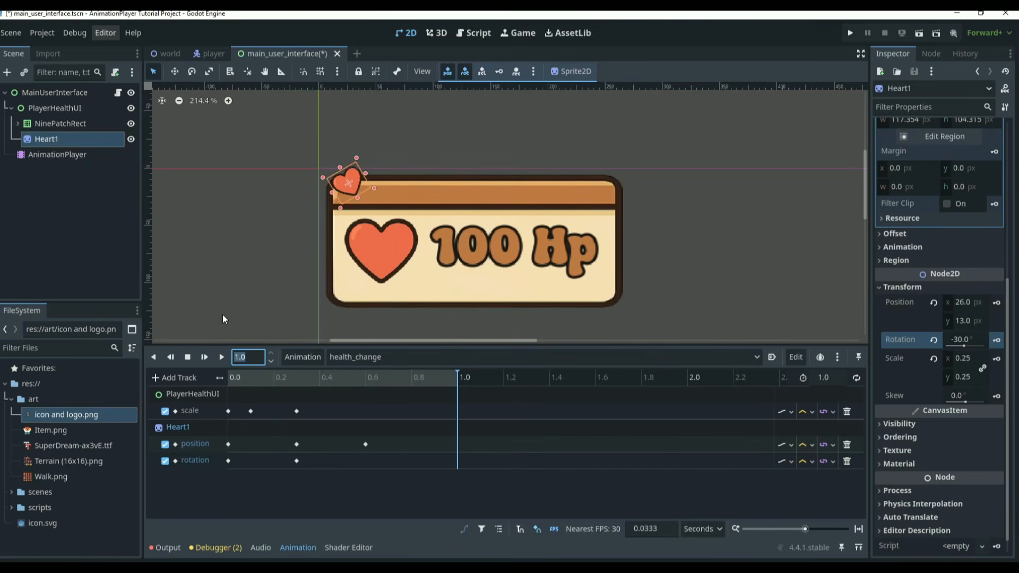
type("0.6")
key("Return")
left_click(957, 341)
key("Return")
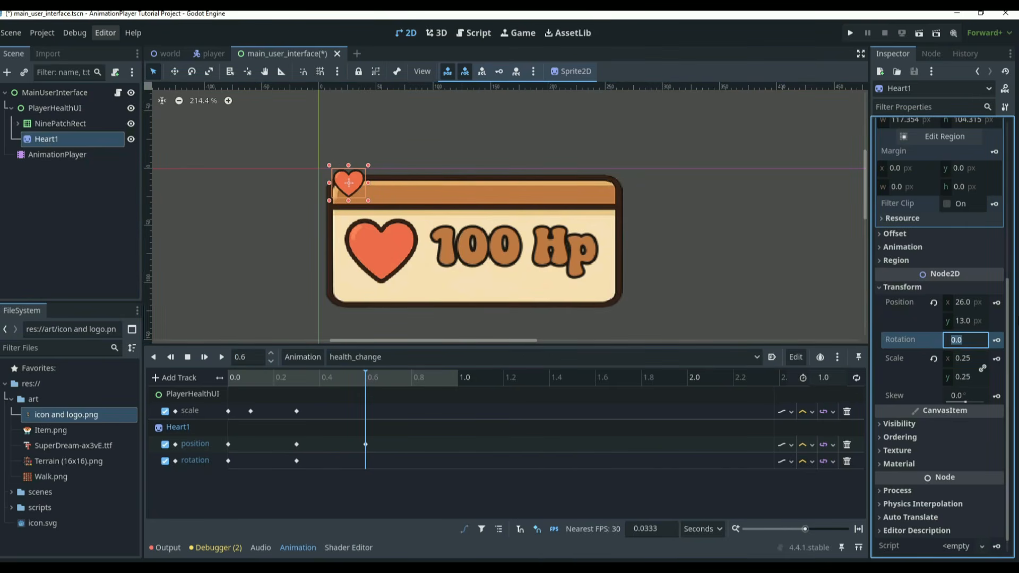
key("Return")
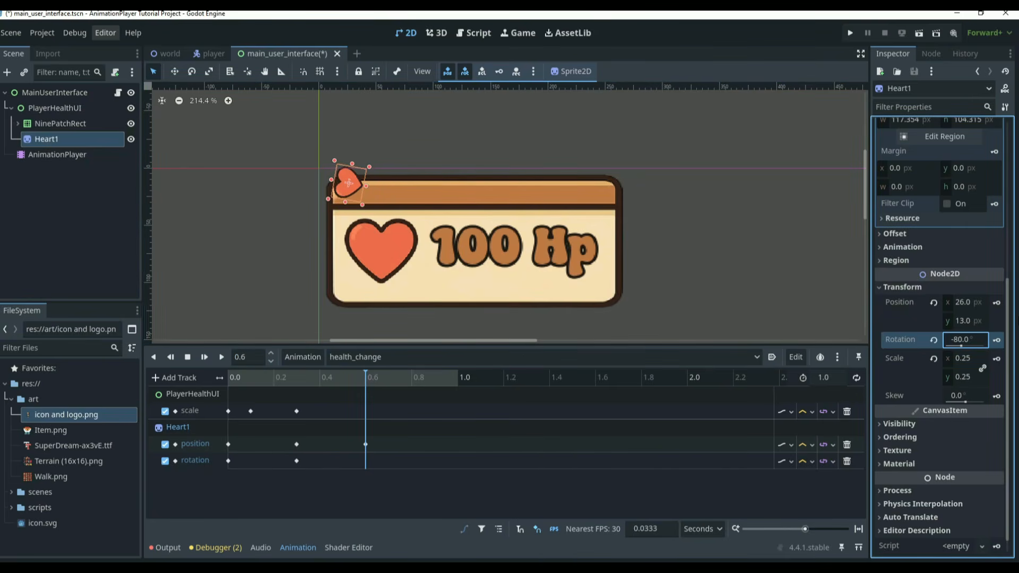
left_click(997, 340)
left_click(222, 356)
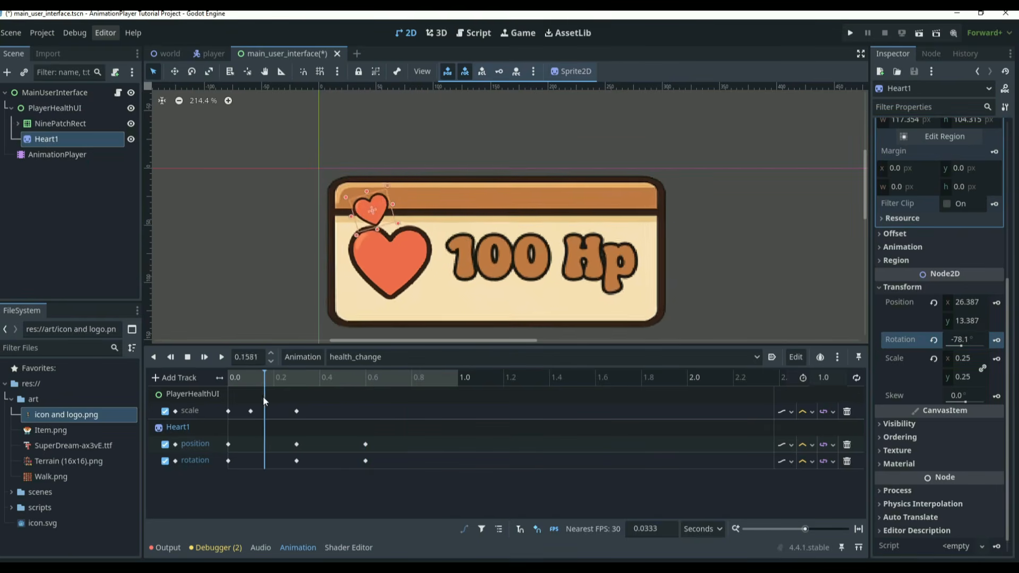
left_click(221, 357)
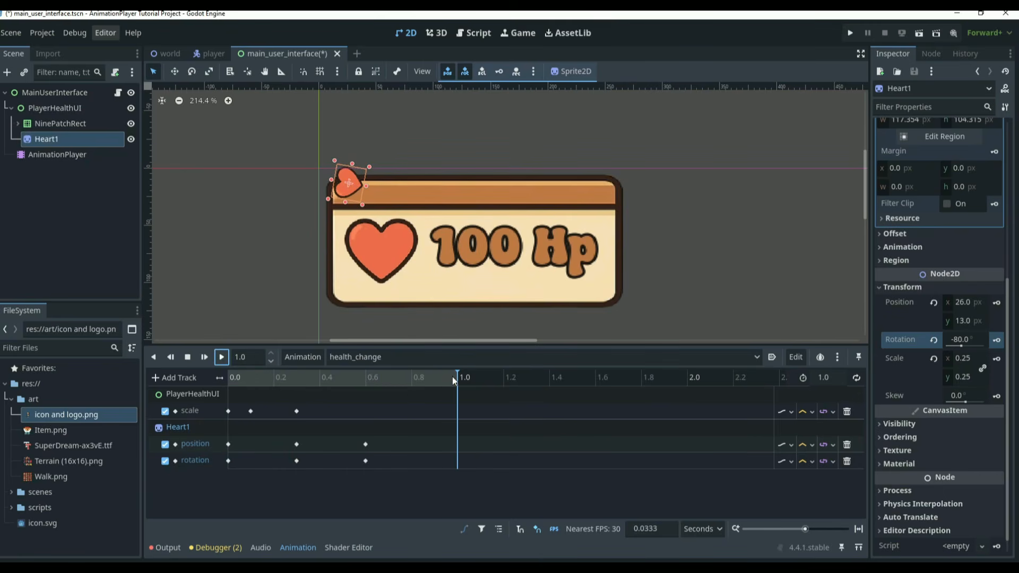
Step: Return the playhead to 0 s and expand Heart1's Visibility properties
left_click(232, 375)
left_click_drag(232, 375, 229, 375)
scroll(941, 352, "down", 1)
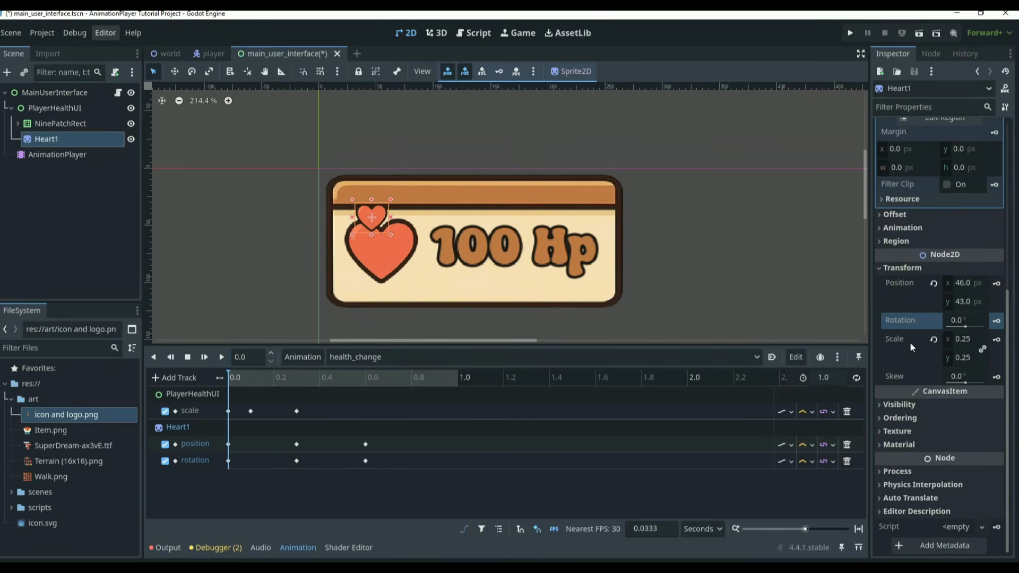
left_click(913, 402)
scroll(925, 377, "down", 3)
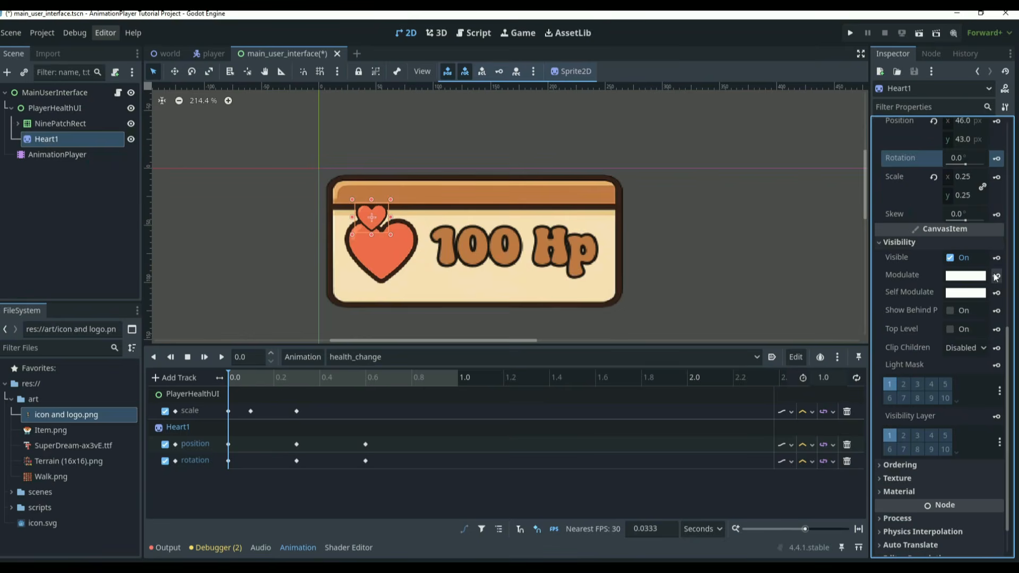
left_click(997, 275)
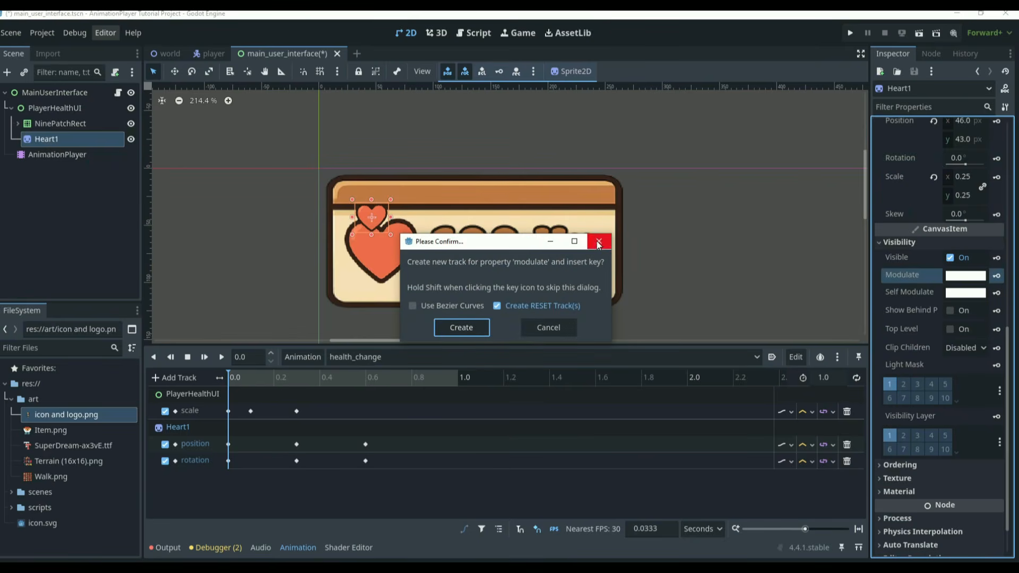
left_click(551, 326)
left_click(551, 327)
Step: Set Heart1's Modulate alpha to 0 and insert its key at 0 s with a new modulate track and RESET track
left_click(968, 276)
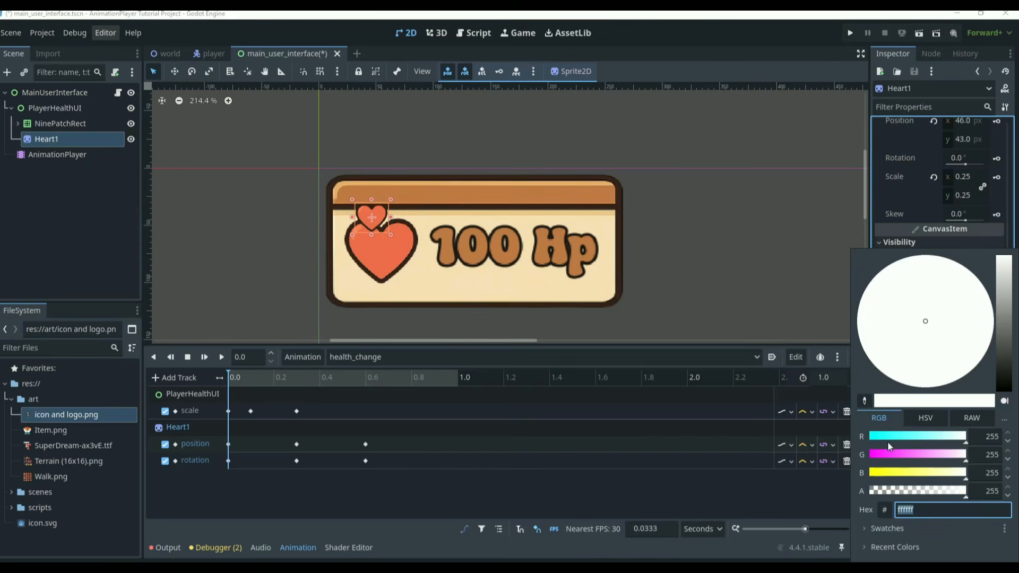
left_click_drag(896, 490, 866, 492)
left_click(913, 228)
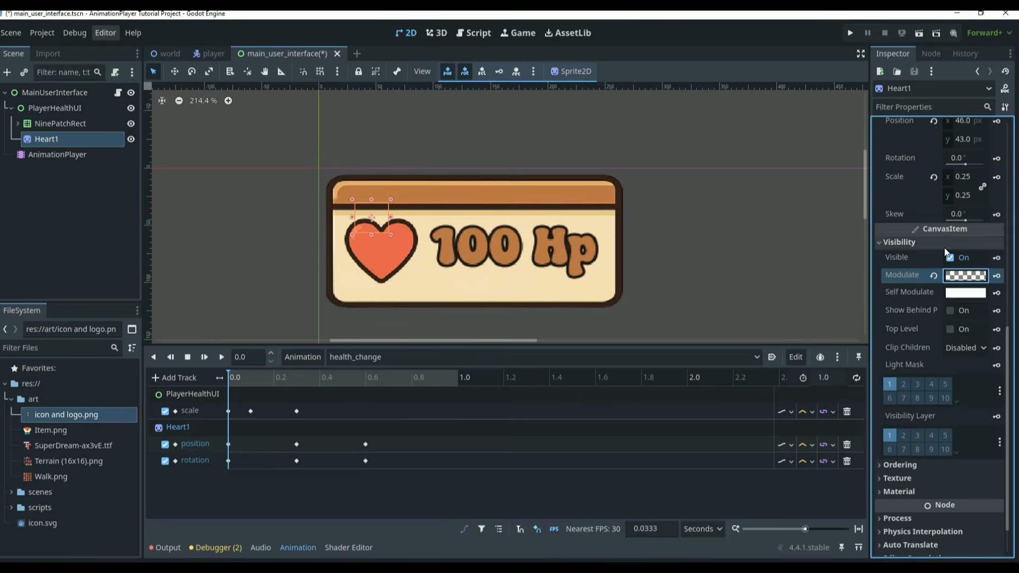
left_click(997, 277)
left_click(459, 326)
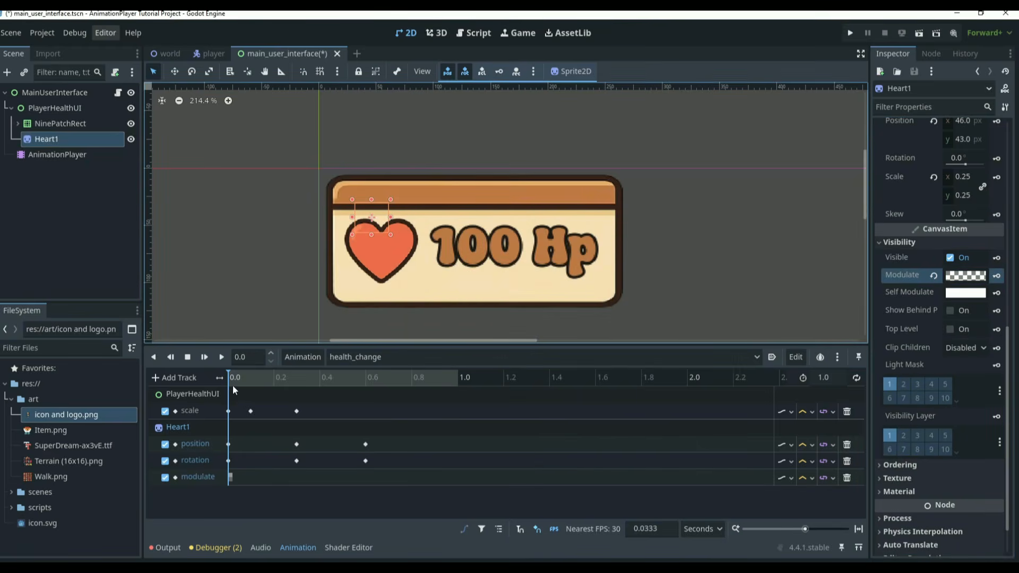
Step: Key Heart1's modulate with alpha 255 at about 0.056 s and play the animation to check the fade-in
mouse_move(246, 385)
left_mouse_down()
mouse_move(257, 381)
mouse_move(241, 387)
left_mouse_up()
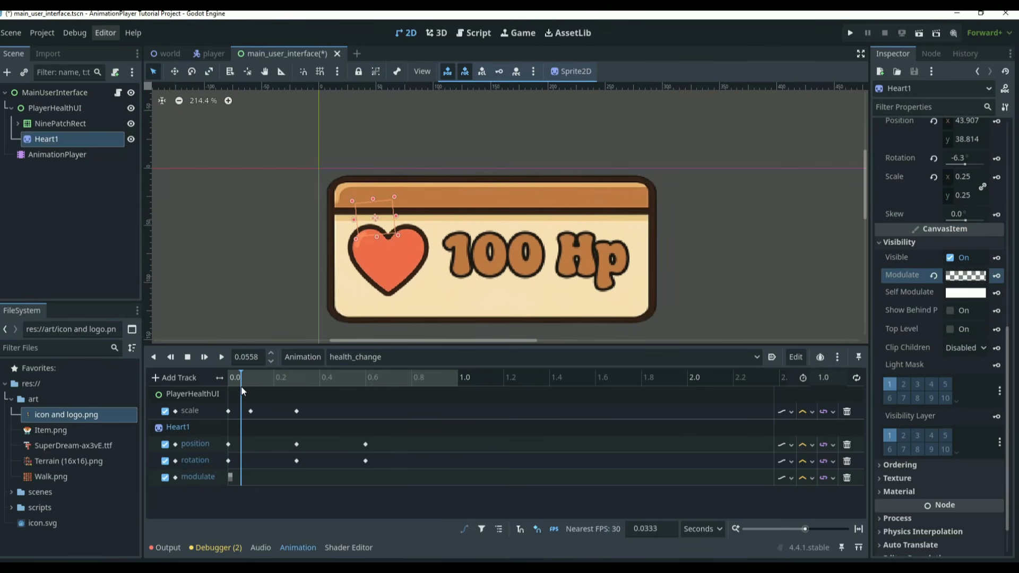
left_click(965, 277)
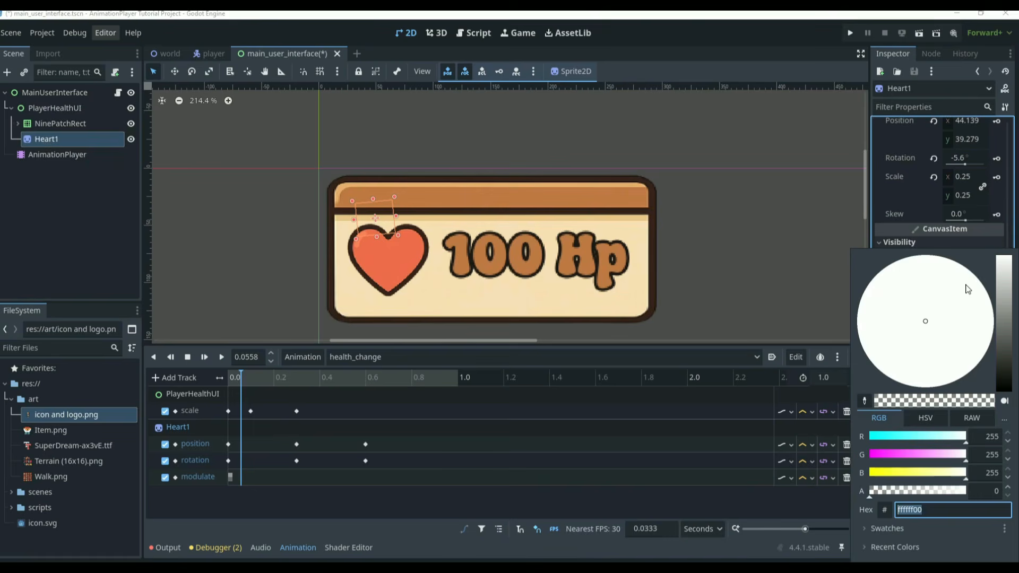
left_click_drag(915, 492, 981, 486)
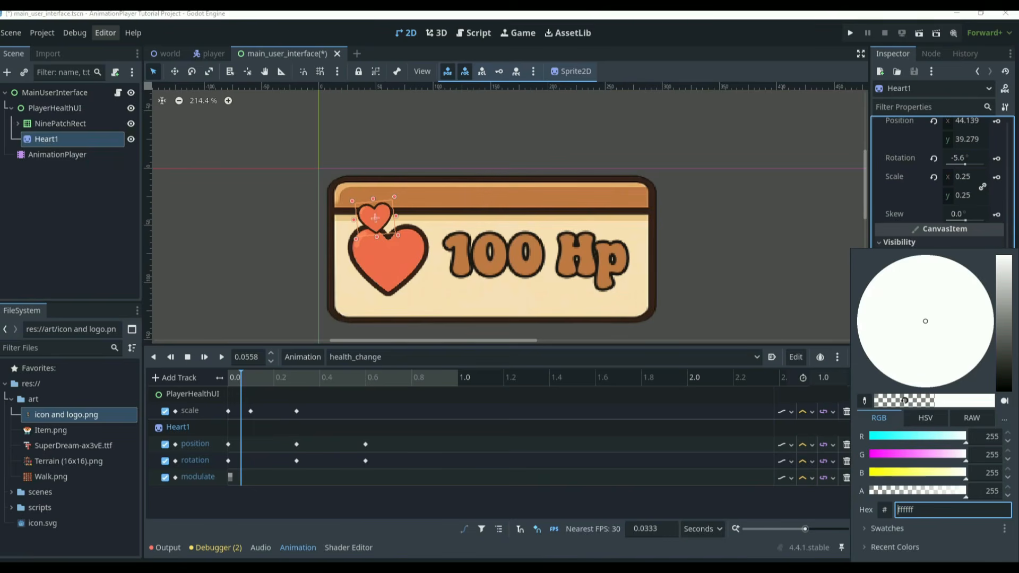
left_click(943, 237)
left_click(997, 275)
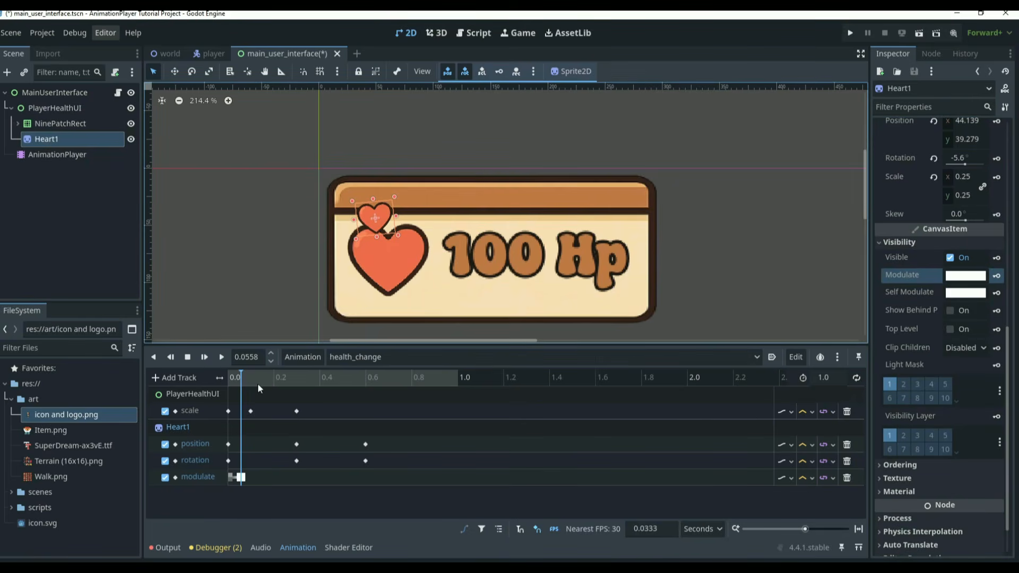
left_click(222, 357)
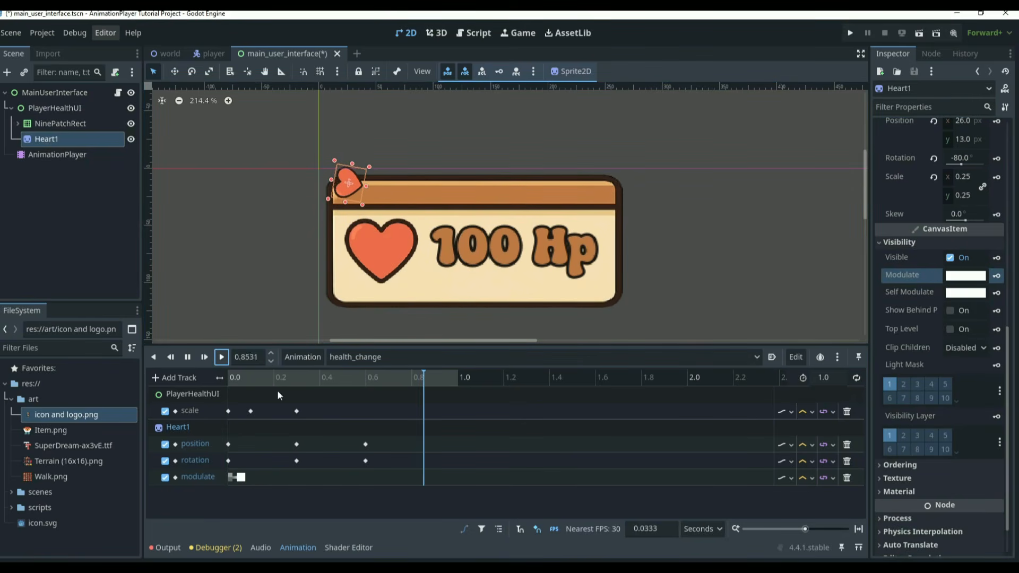
Step: Insert an opaque key on Heart1's modulate track at about 0.47 s
left_click_drag(441, 381, 335, 396)
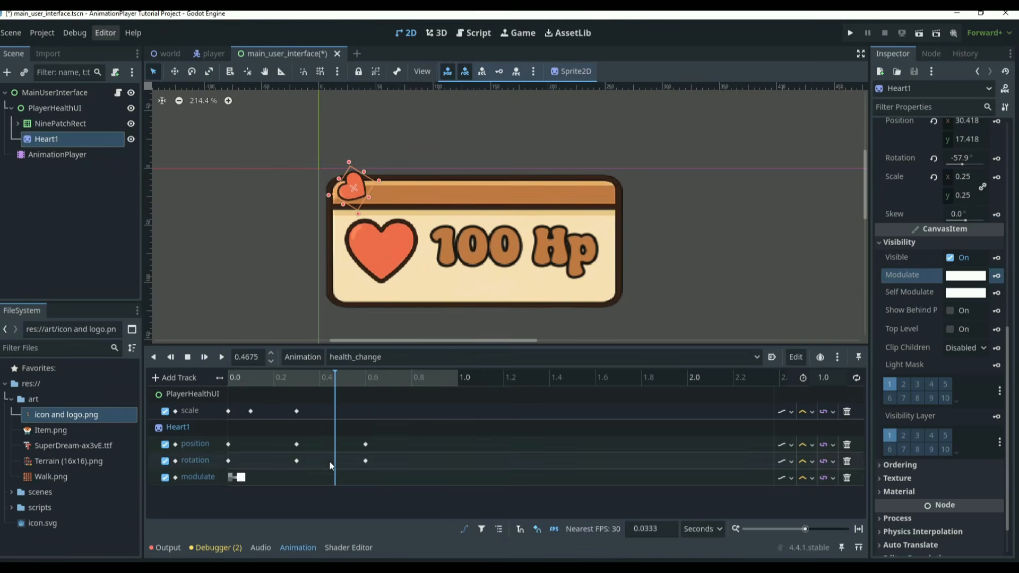
right_click(328, 478)
left_click(338, 481)
left_click(328, 478)
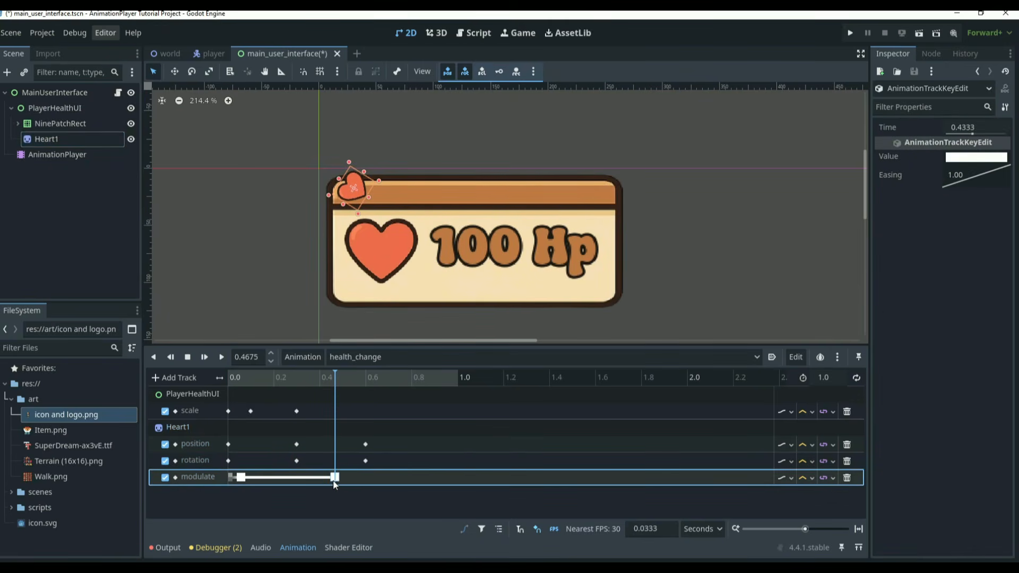
left_click(348, 406)
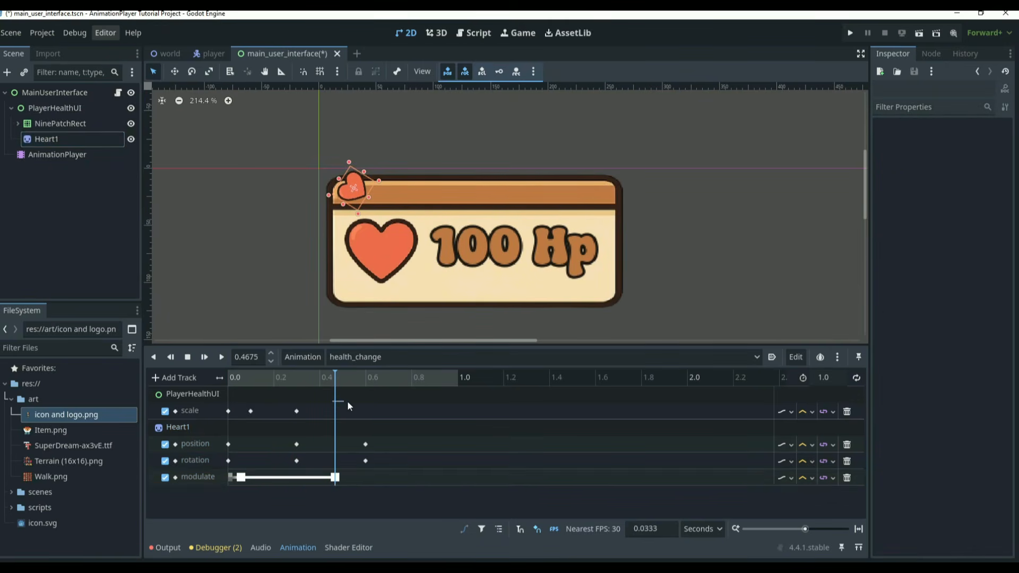
Step: Insert a Heart1 modulate key at 0.6 s with alpha 0, and play the animation from 0 s
left_click_drag(259, 356, 246, 357)
key("BackSpace")
key("BackSpace")
type("6")
key("Return")
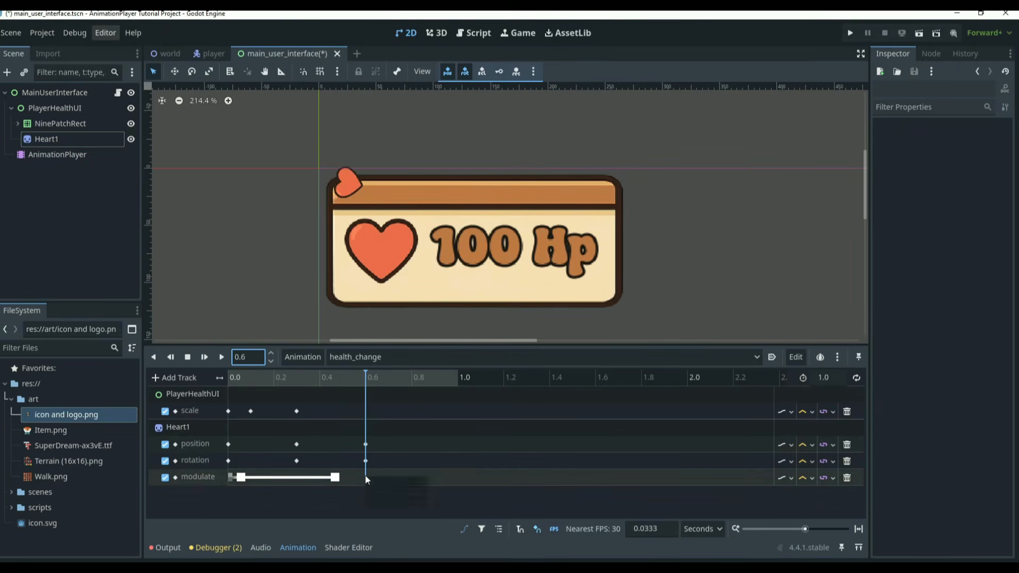
right_click(366, 479)
left_click(371, 486)
left_click(976, 157)
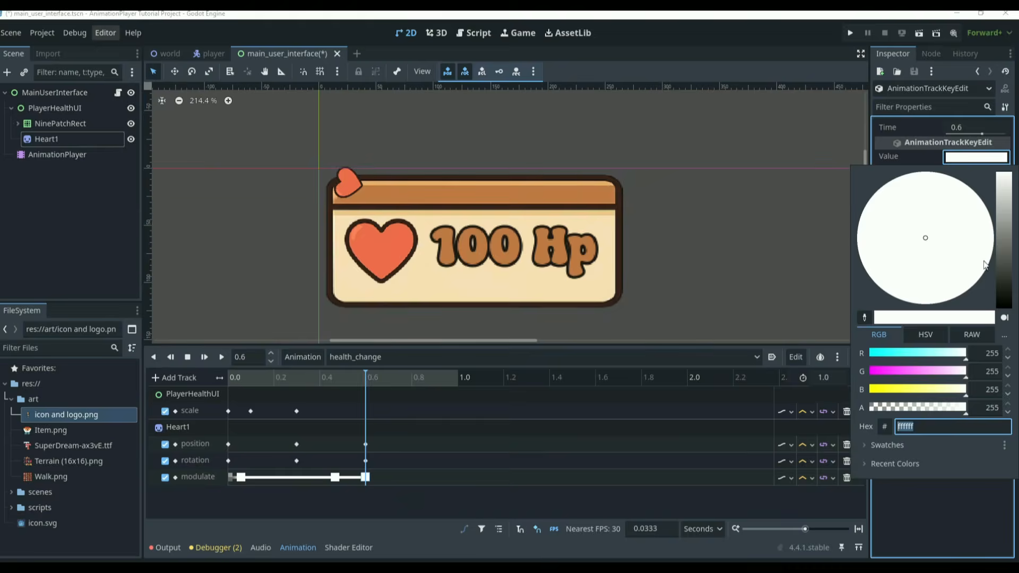
left_click_drag(910, 406, 737, 409)
left_click(945, 506)
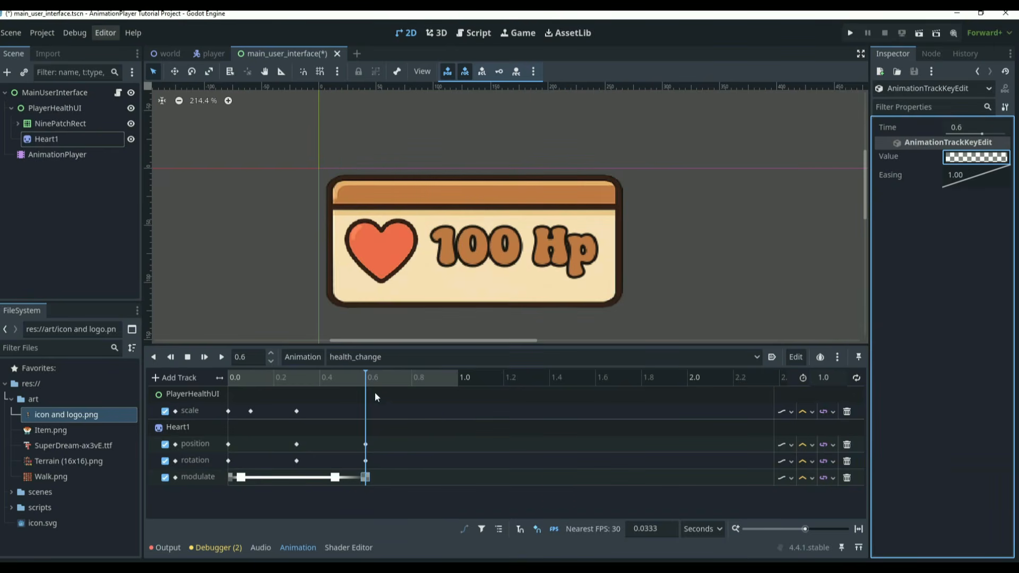
left_click_drag(366, 373, 221, 383)
left_click(220, 358)
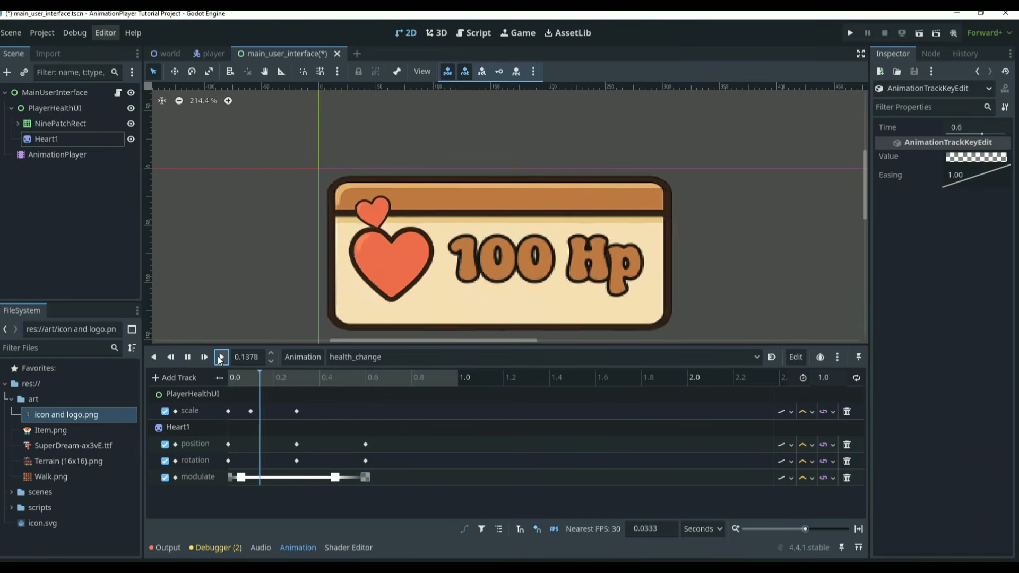
Step: Move Heart1's last opaque modulate key to 0.3 s and replay the animation from the start
left_click_drag(329, 475, 296, 481)
left_click_drag(447, 381, 214, 400)
left_click(221, 356)
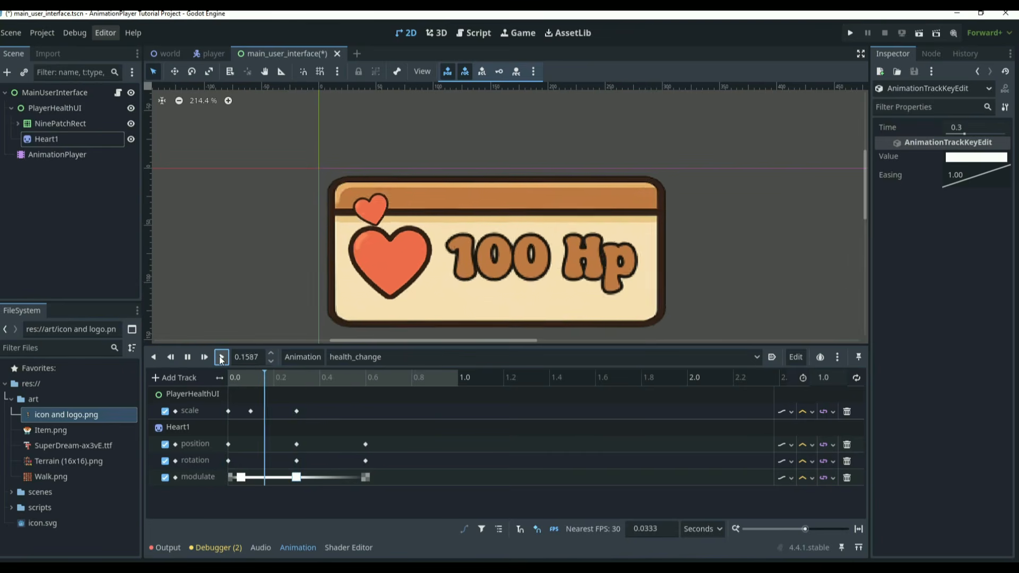
left_click_drag(452, 375, 148, 395)
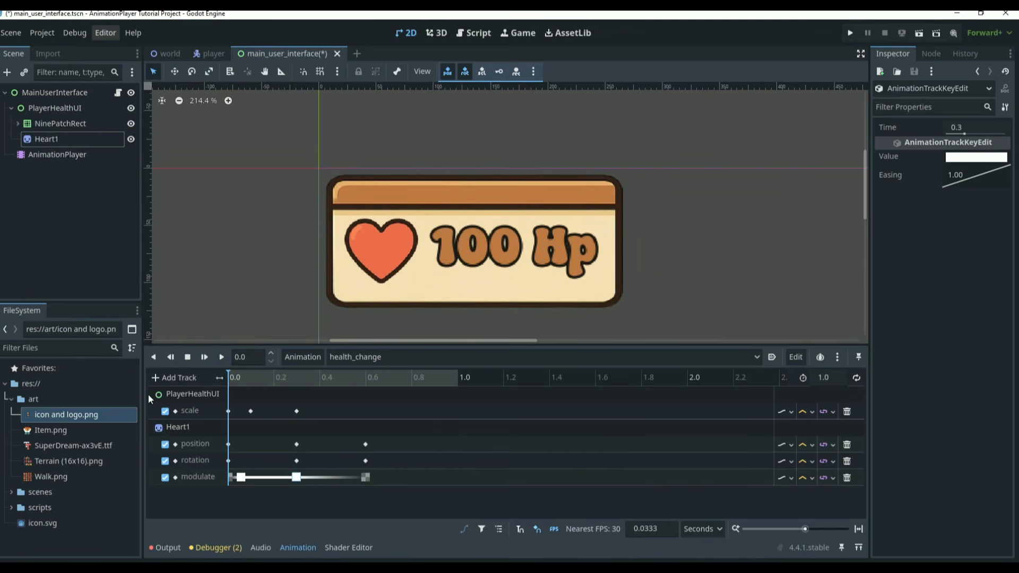
left_click(218, 357)
Step: Set the health_change animation length to 0.6 s and play it from the start to check it
left_click_drag(831, 378, 834, 379)
left_click(834, 379)
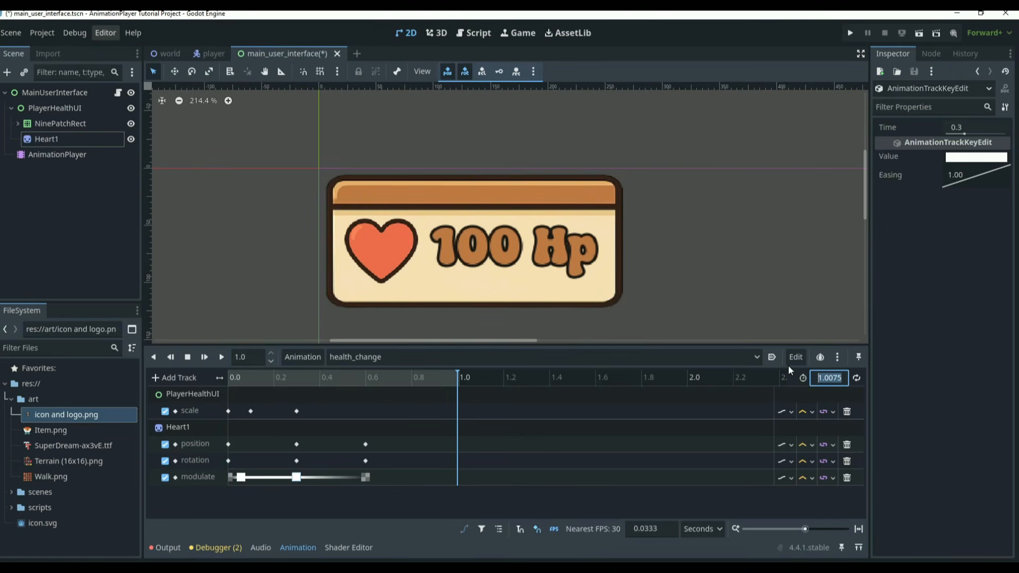
type("0.6")
key("Return")
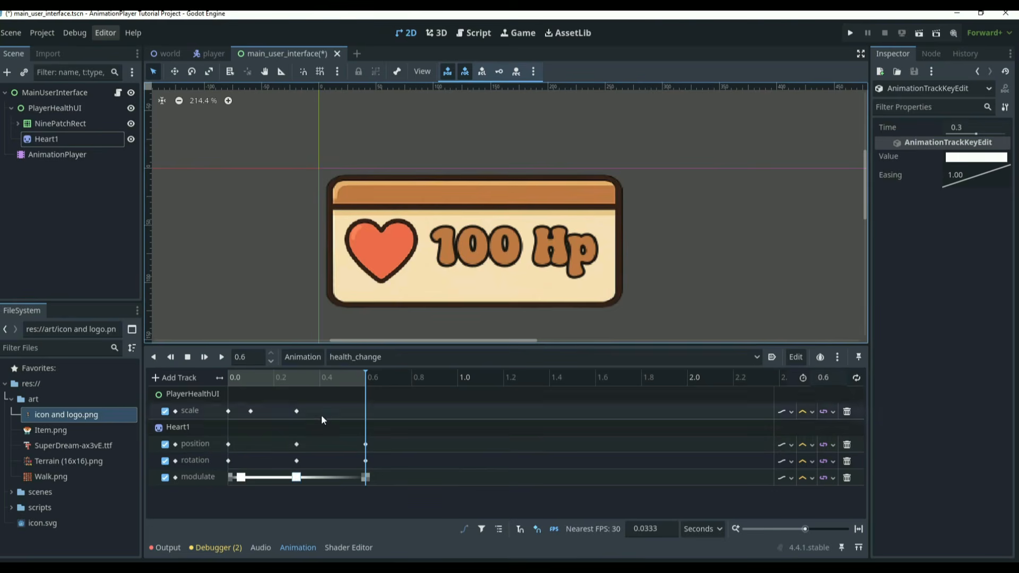
left_click_drag(368, 378, 223, 371)
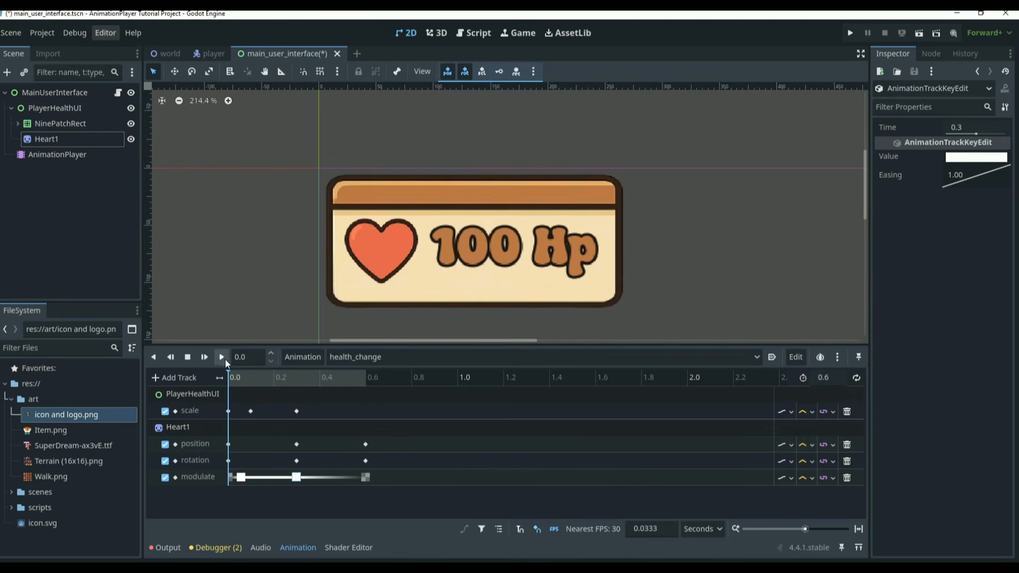
left_click(223, 357)
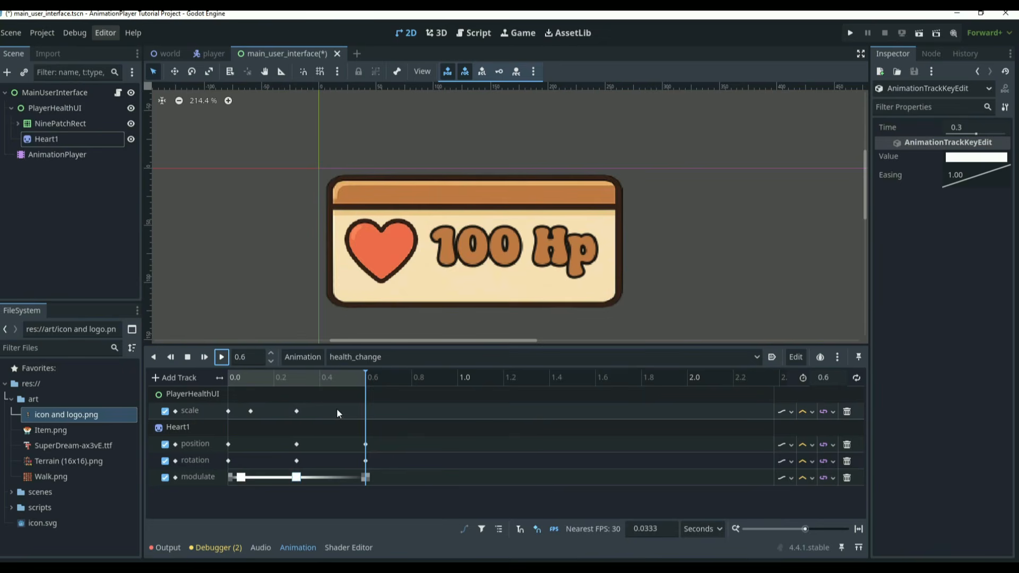
left_click_drag(340, 378, 215, 403)
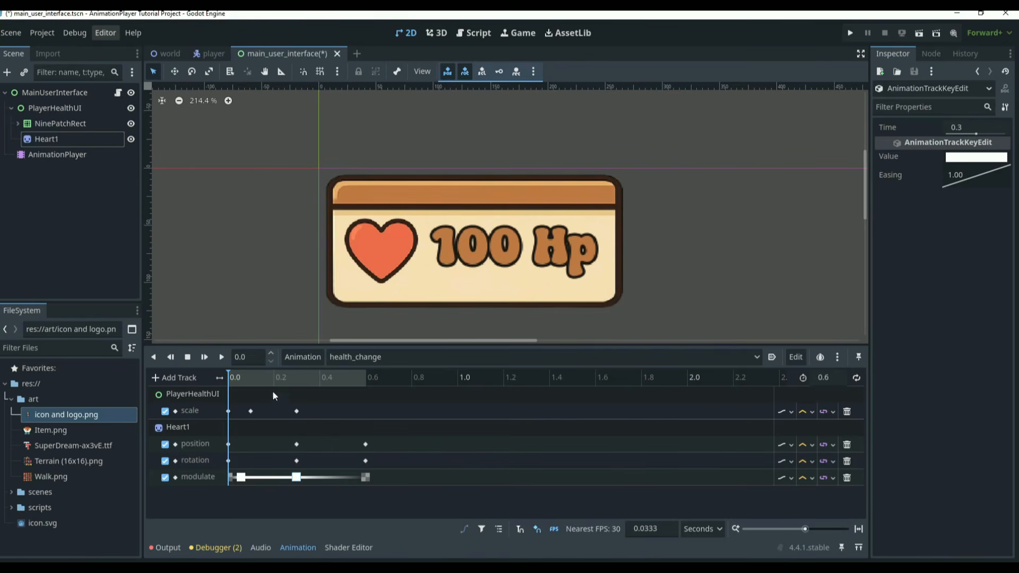
left_click_drag(228, 377, 297, 391)
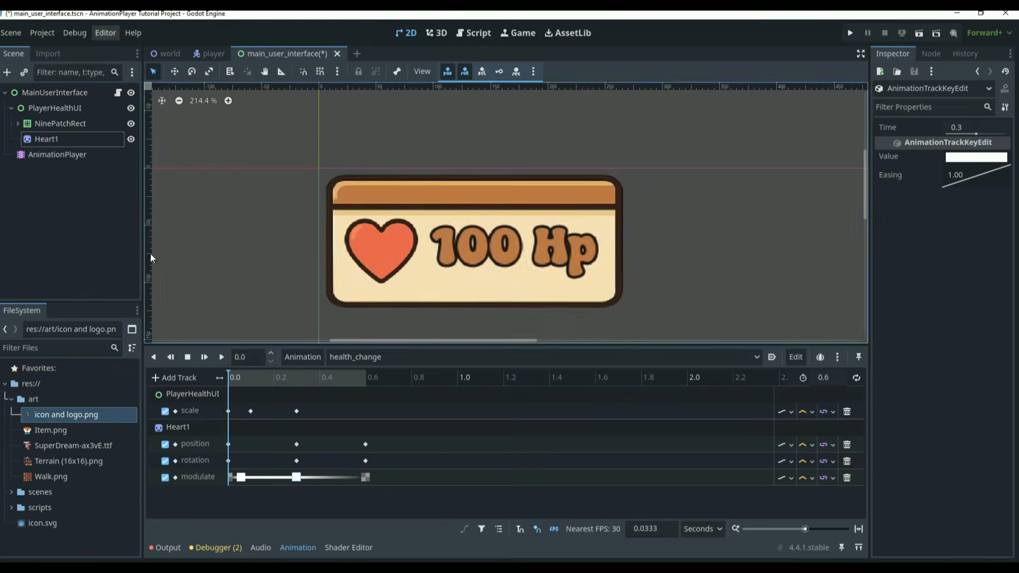
Step: Assign icon and logo.png as the atlas of Heart2's texture and fit its region tightly around the heart icon
left_click_drag(66, 414, 957, 297)
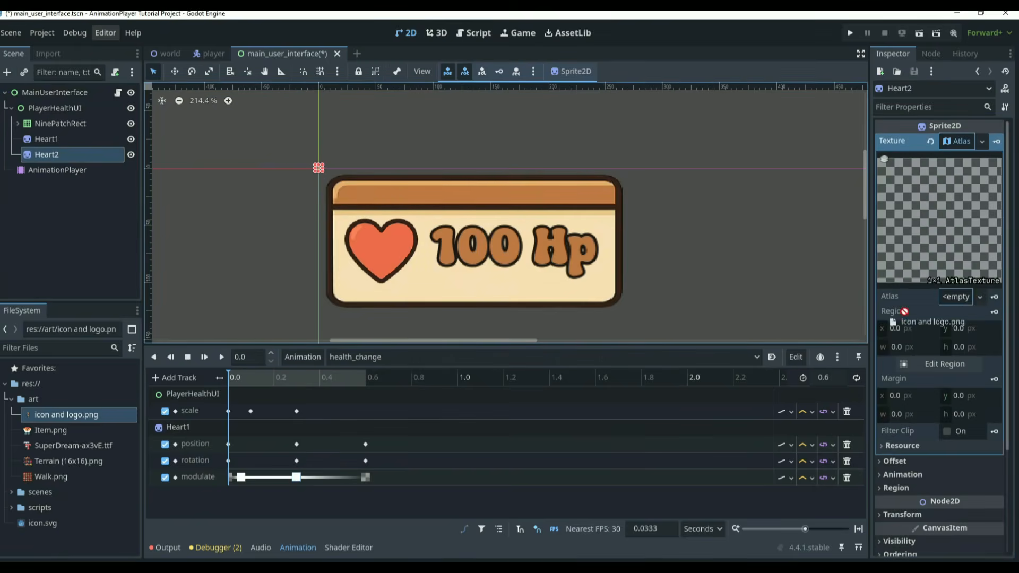
left_click(944, 382)
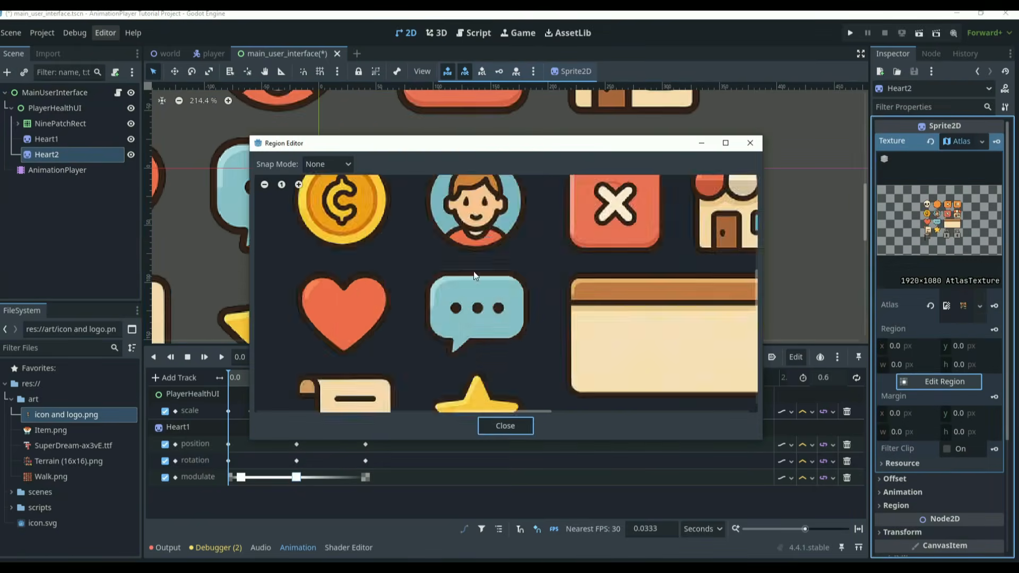
scroll(495, 266, "down", 15)
mouse_move(452, 284)
left_mouse_down()
mouse_move(521, 293)
mouse_move(475, 267)
left_mouse_up()
scroll(467, 270, "up", 20)
left_click_drag(440, 404, 440, 412)
left_click_drag(327, 321, 341, 323)
left_click_drag(543, 320, 538, 320)
left_click(505, 426)
scroll(377, 237, "down", 10)
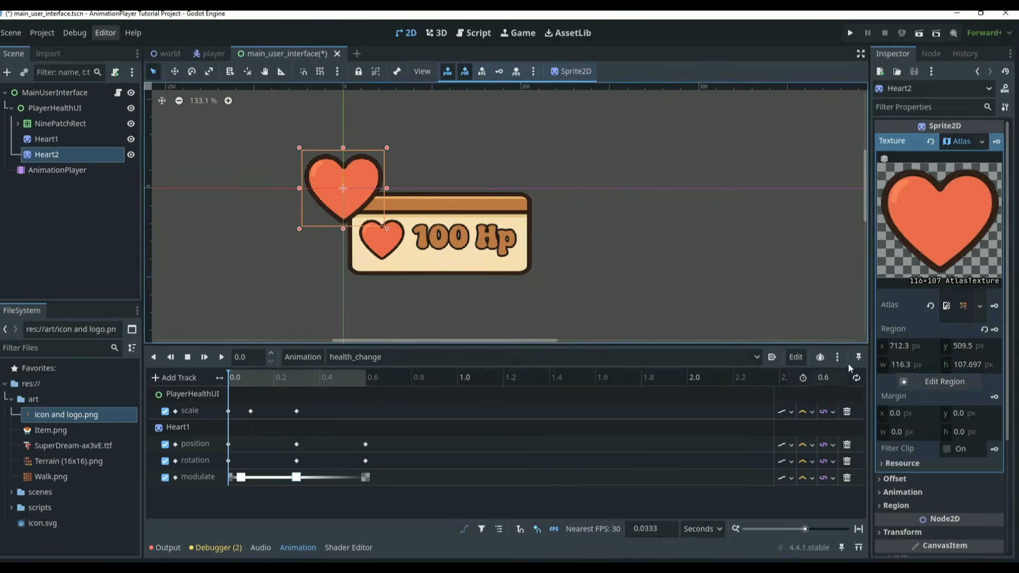
Step: Scale Heart2 to 0.25, place it at about (67, 42) on the panel and key its position at 0 s
scroll(924, 388, "down", 4)
left_click(903, 378)
left_click(963, 449)
type("0.25")
left_click_drag(344, 199, 387, 225)
left_click(997, 393)
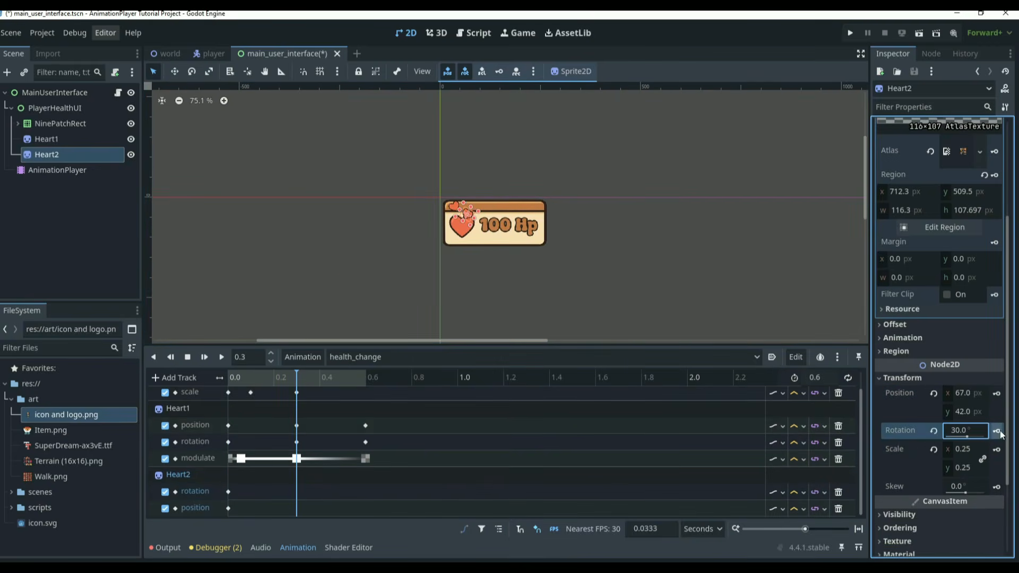
Step: Set Heart2's position to (77, 22) at 0.3 s and insert a position key
left_click(965, 393)
type("7")
left_click(962, 412)
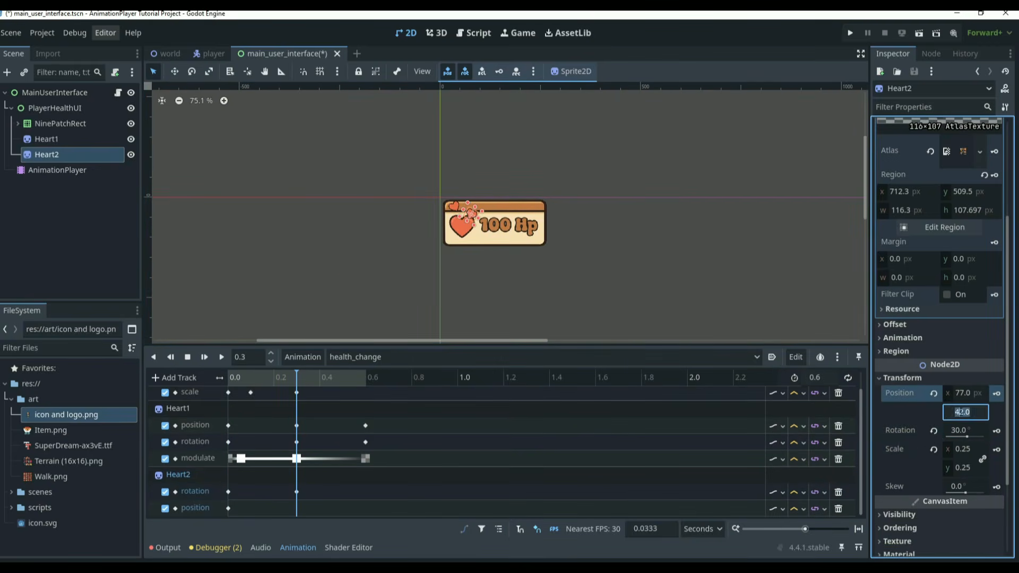
type("22")
left_click(997, 394)
Step: Set Heart2's rotation to 80° and position to (97, 12) at 0.6 s, and key both properties
left_click(960, 430)
left_click_drag(299, 377, 261, 383)
type("80")
left_click(966, 393)
key("BackSpace")
type("9")
left_click(963, 412)
key("BackSpace")
type("1")
left_click(997, 393)
left_click(997, 430)
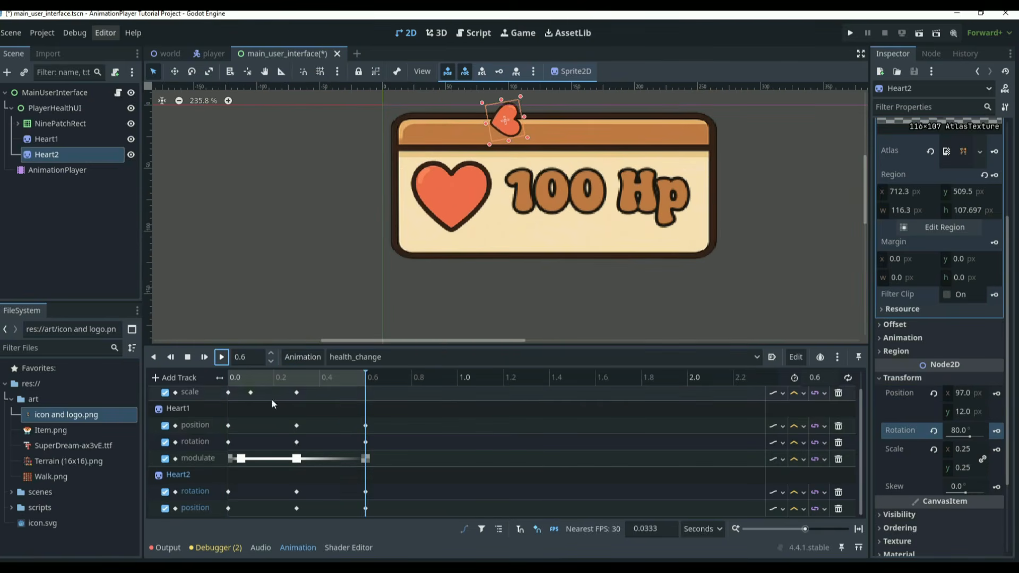
Step: Align Heart1's first opaque modulate key with Heart2's modulate key at 0.0667 s
left_click(242, 483)
left_click(242, 321)
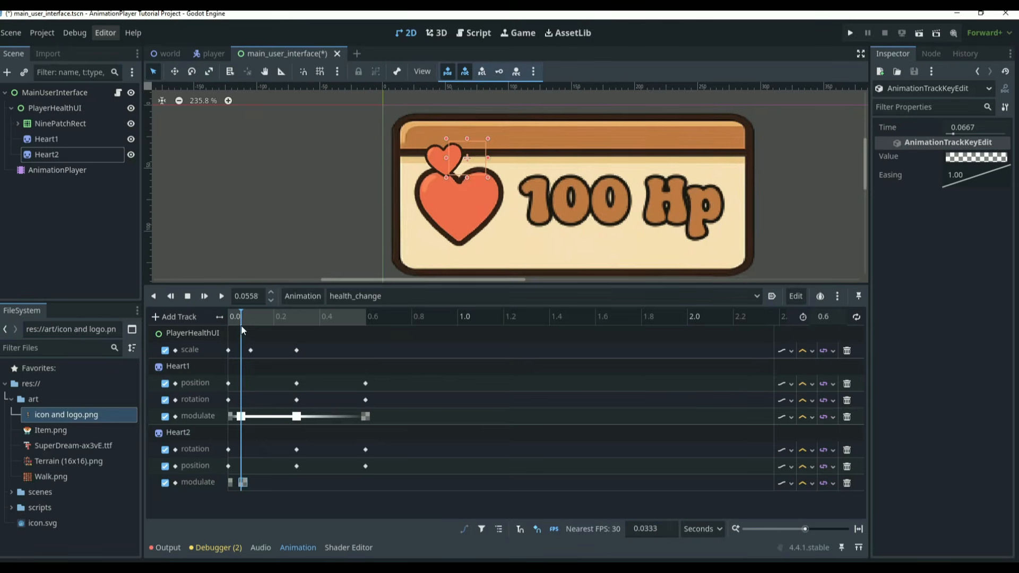
scroll(241, 326, "up", 4, "ctrl")
left_click(246, 321)
left_click(646, 529)
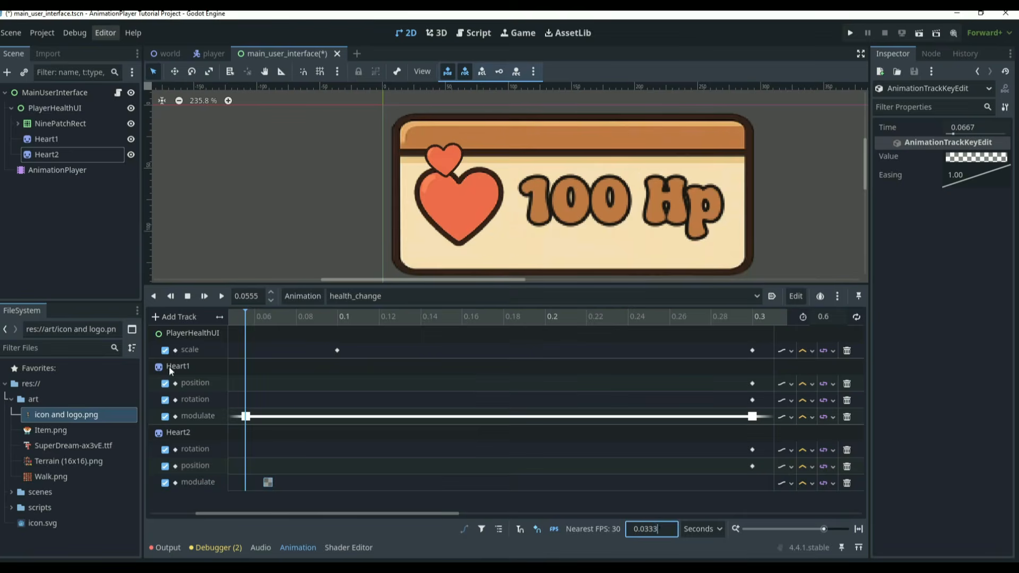
left_click_drag(246, 416, 268, 416)
Step: Set Heart2's modulate key at 0.0667 s to full alpha and add another opaque key at 0.3 s
scroll(340, 419, "down", 3, "ctrl")
left_click(976, 157)
left_click_drag(904, 410, 974, 410)
left_click(359, 518)
right_click(525, 482)
left_click(555, 453)
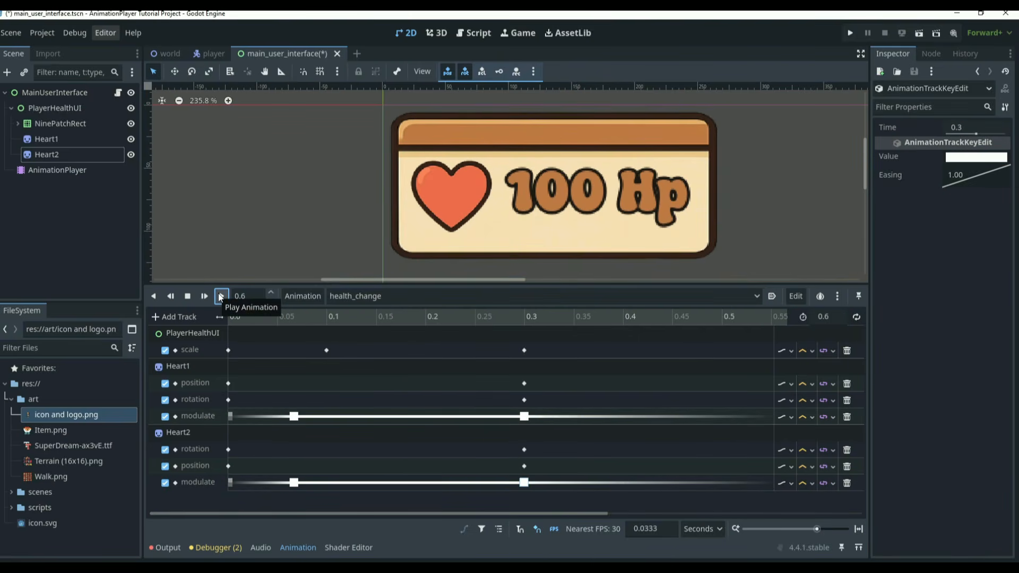
Step: Play health_change several times to check the movement and fading of both small hearts
left_click(222, 296)
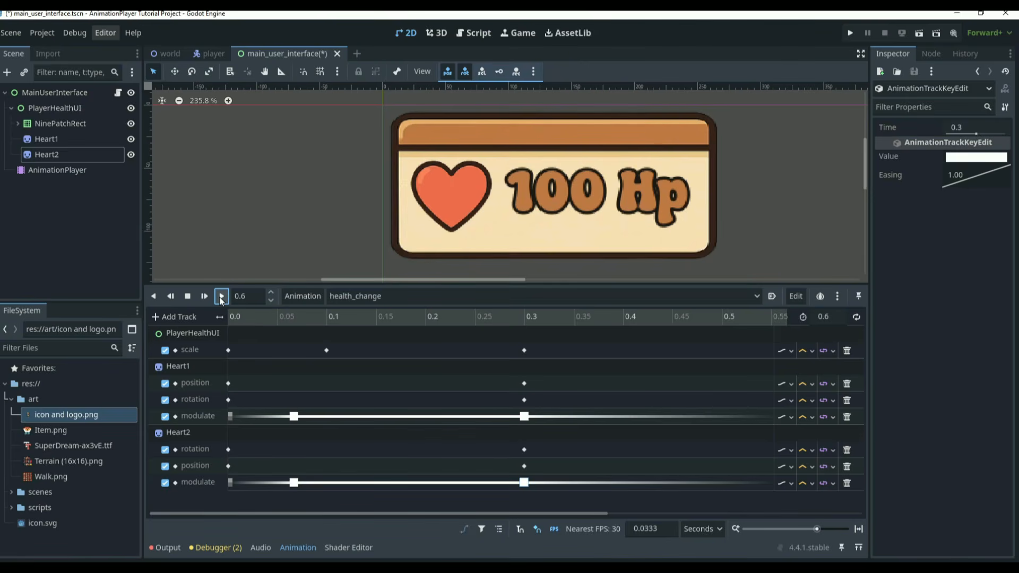
left_click(221, 296)
left_click(221, 296)
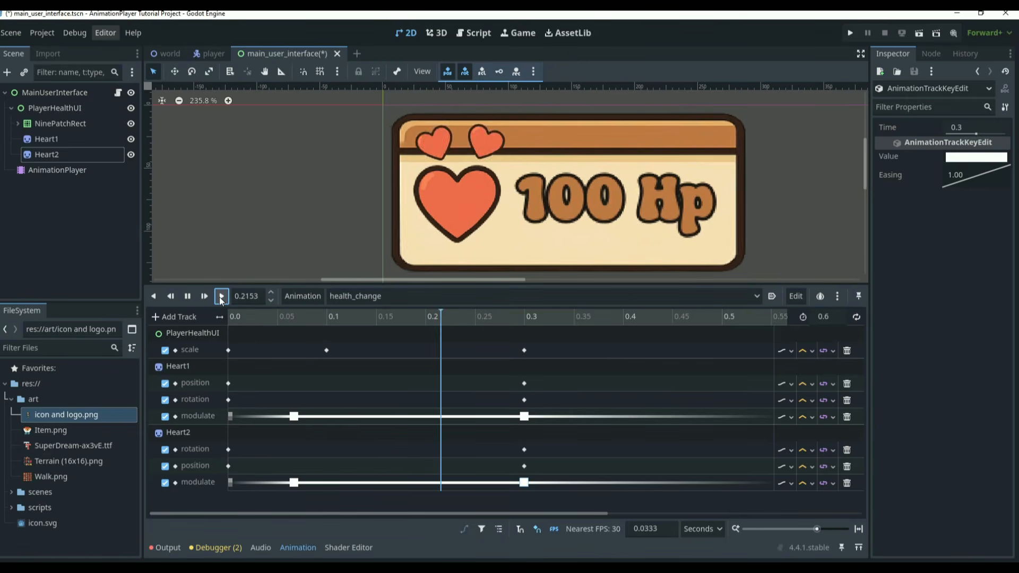
left_click(222, 296)
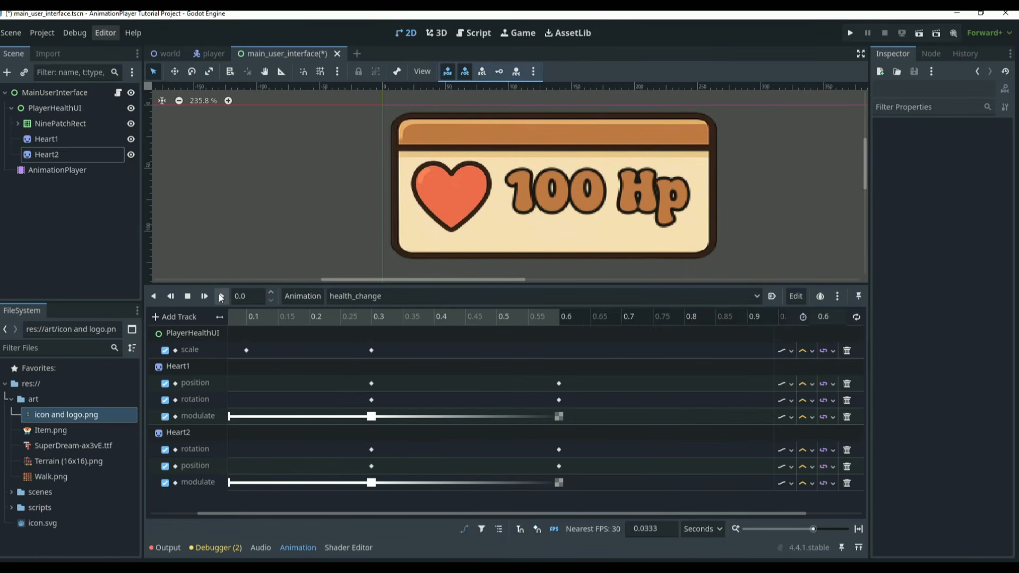
left_click(222, 297)
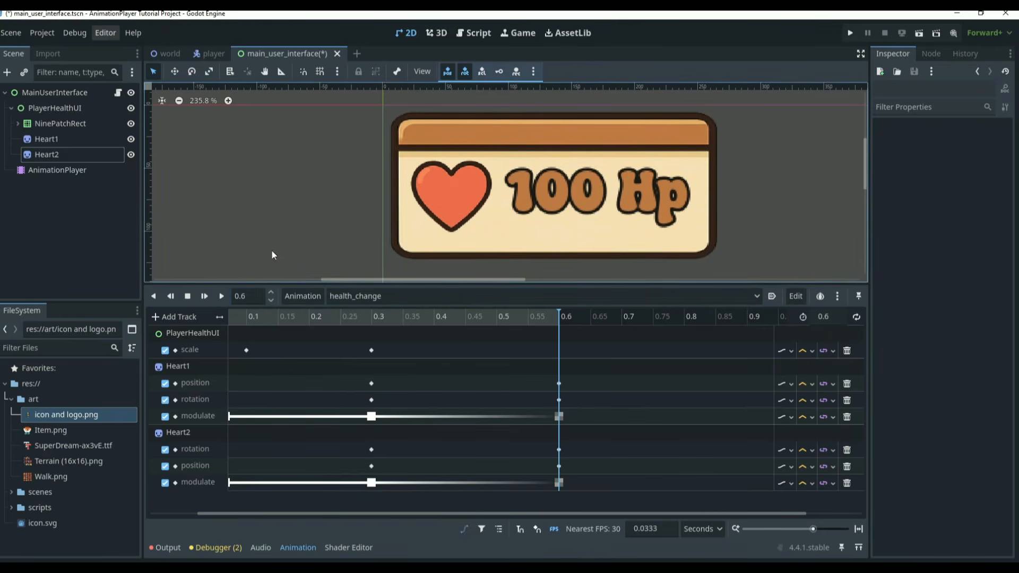
left_click(221, 297)
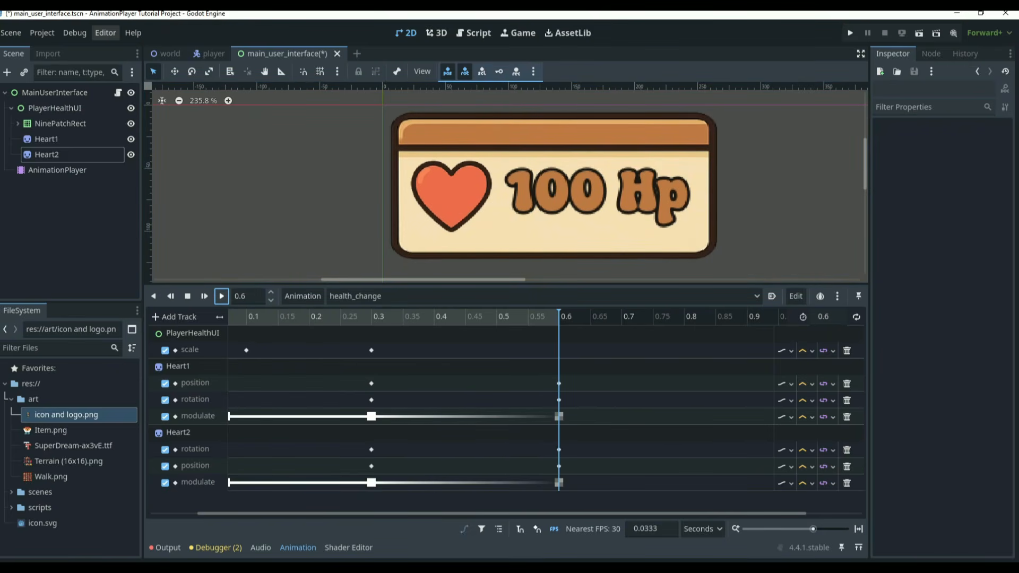
Step: Open the script attached to the MainUserInterface node
left_click(118, 93)
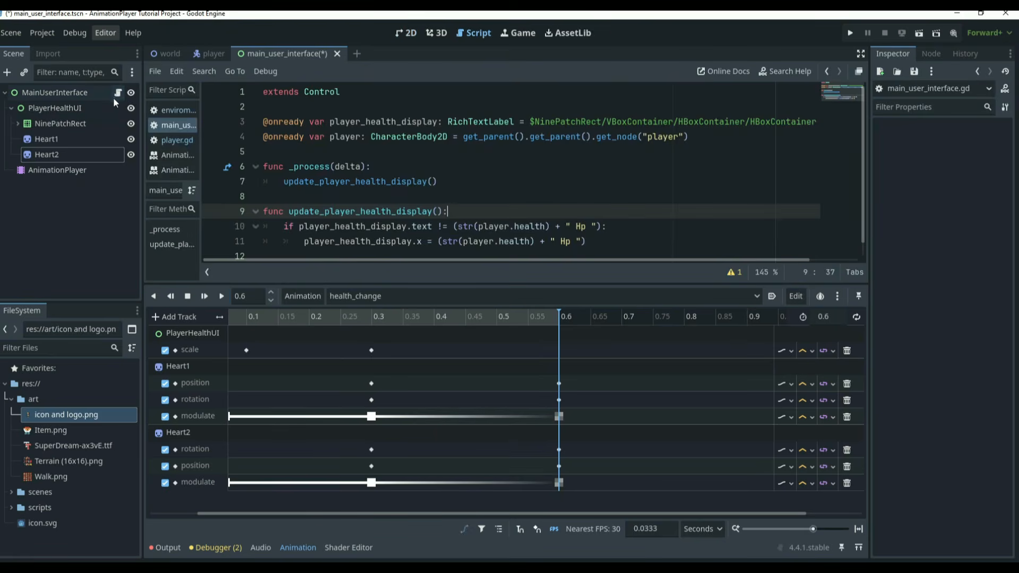
Step: Add $AnimationPlayer.play("health_change") after the health text assignment inside the if block of update_player_health_display
left_click_drag(489, 280, 494, 453)
left_click(625, 252)
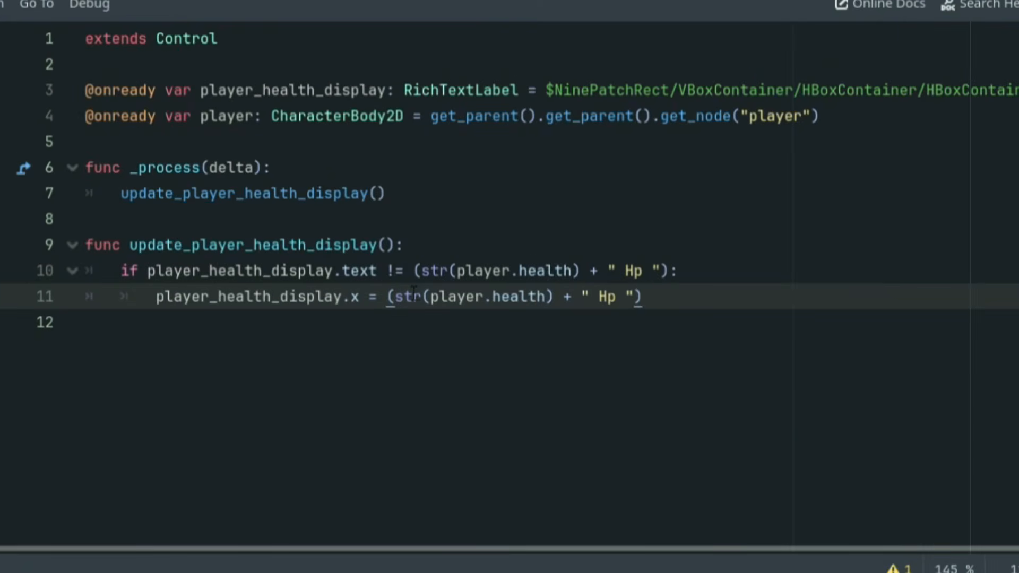
mouse_move(413, 292)
left_click_drag(153, 271, 678, 268)
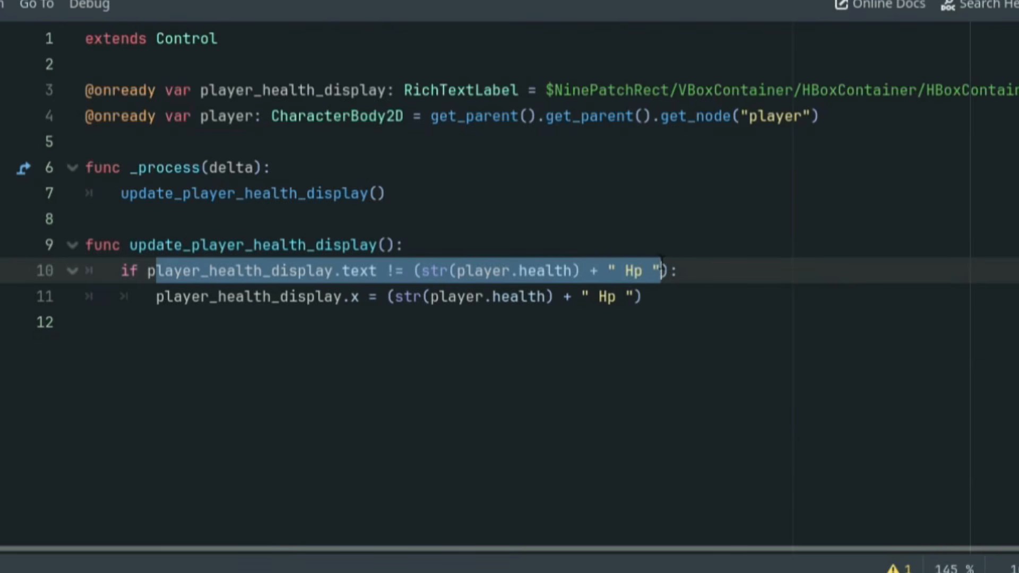
left_click_drag(155, 298, 645, 298)
left_click(684, 313)
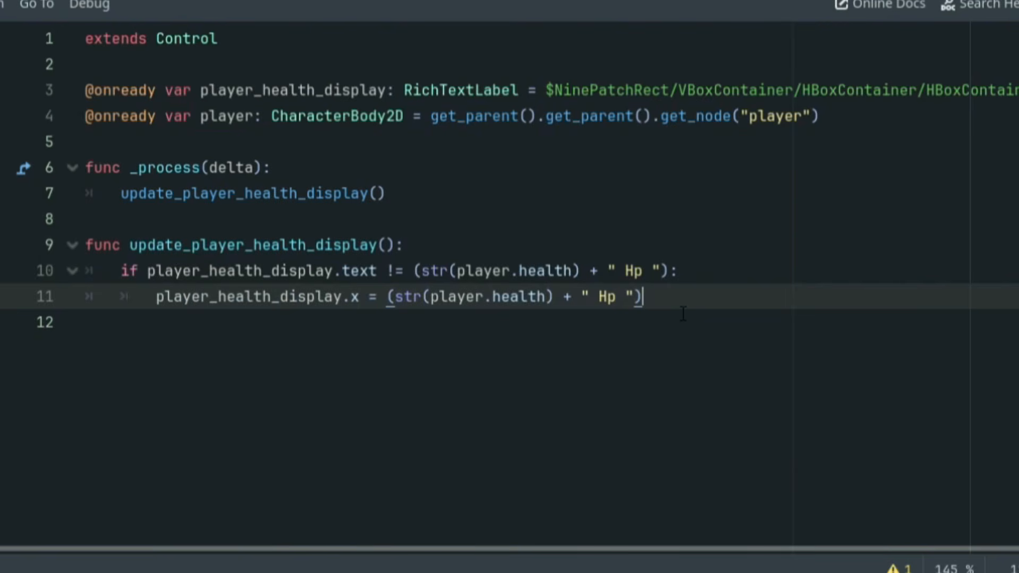
key("Return")
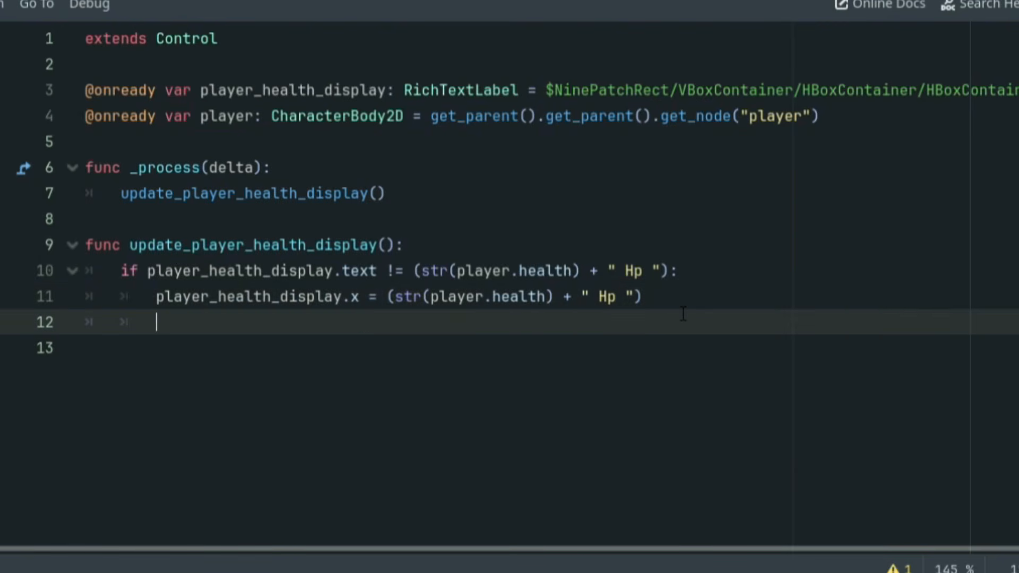
type("$Am")
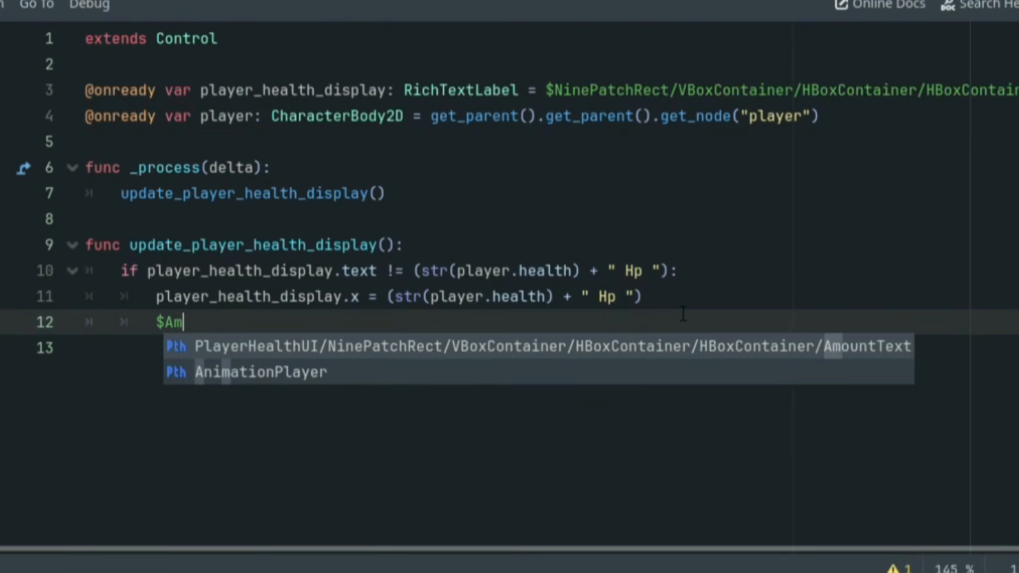
key("Down")
key("Return")
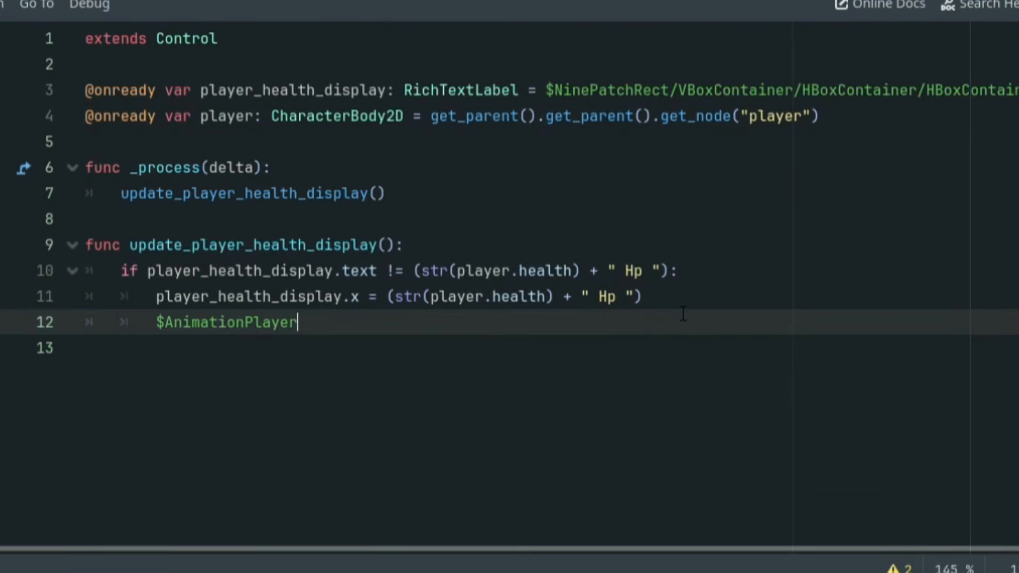
type(".pla")
key("Return")
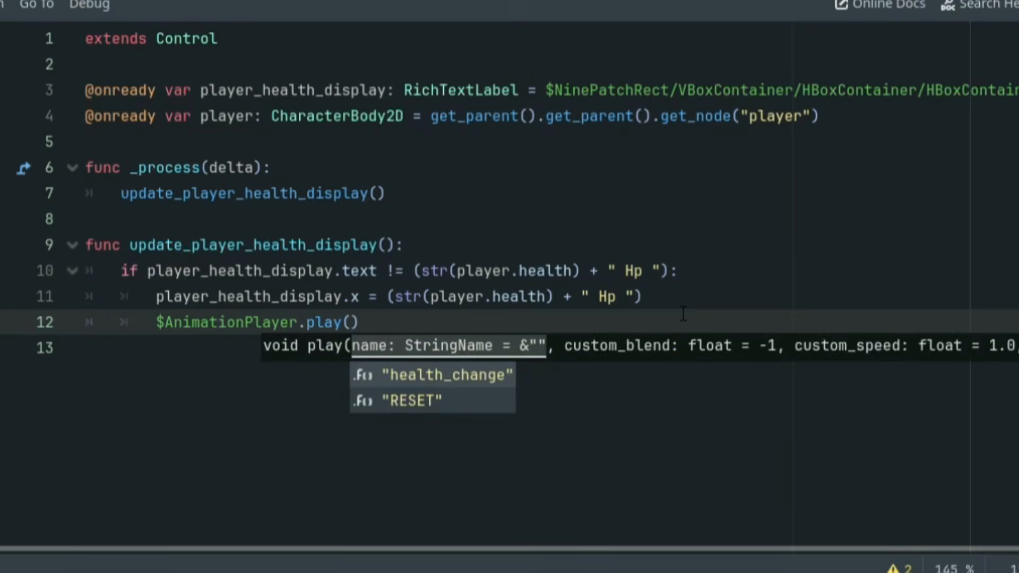
key("Return")
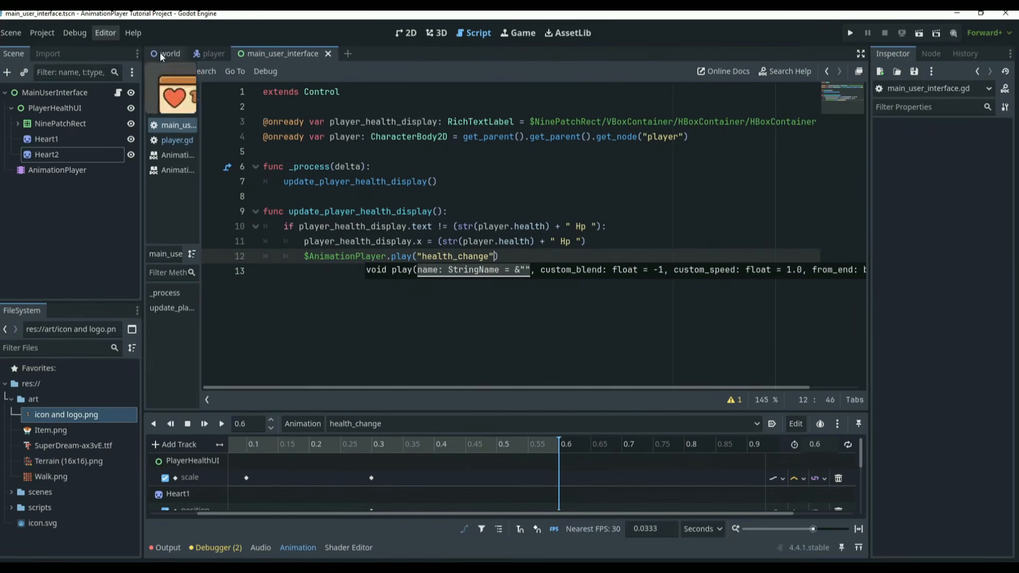
Step: Show the world scene in the 2D view and run it to test the health display script
left_click(157, 50)
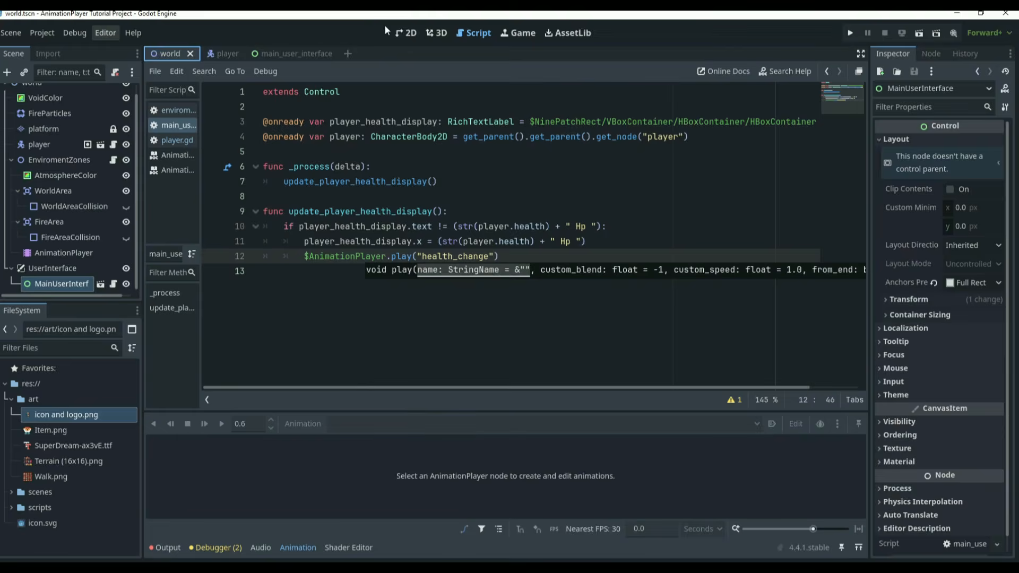
left_click(406, 33)
scroll(343, 243, "down", 5)
scroll(291, 213, "up", 2)
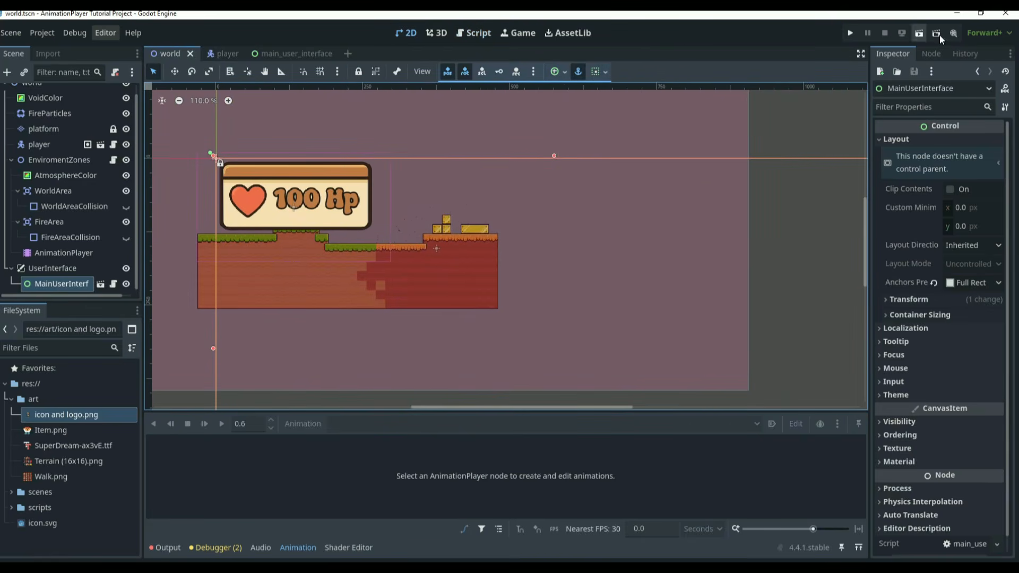
left_click(937, 32)
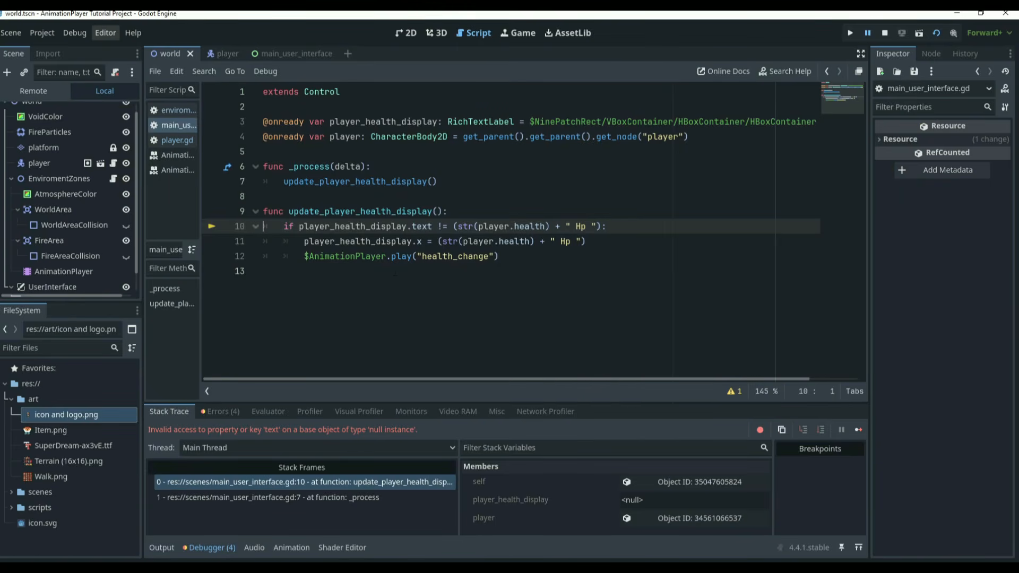
left_click(450, 251)
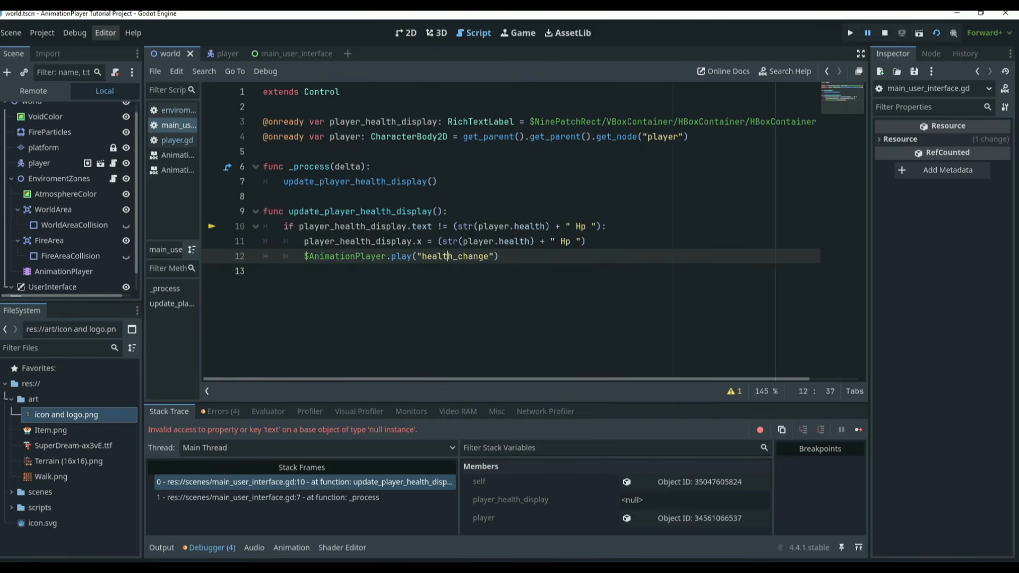
Step: In the main_user_interface scene, delete the outdated node path assigned to player_health_display in the script
left_click(292, 54)
left_click(78, 127)
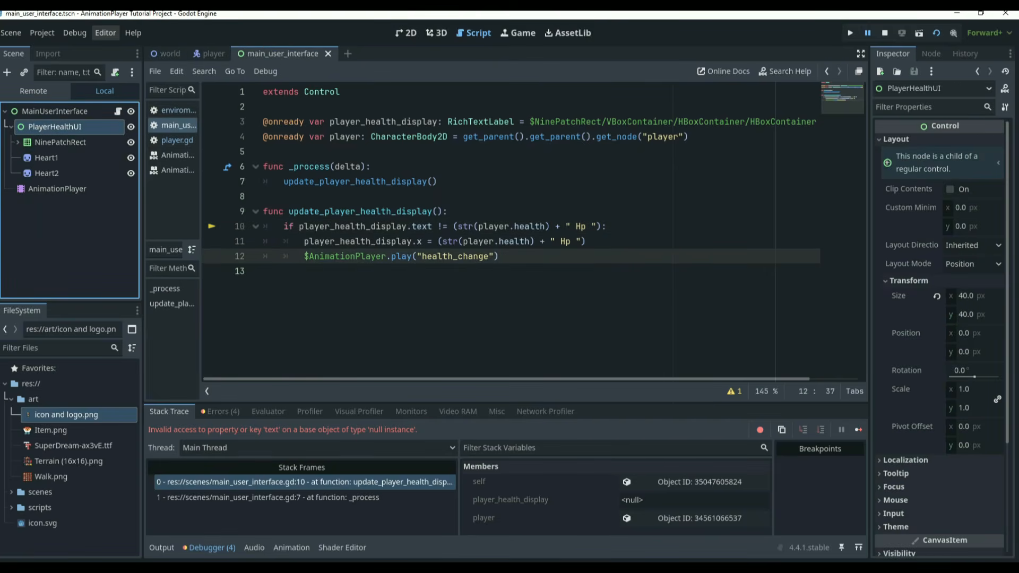
left_click_drag(301, 130, 504, 122)
left_click(504, 122)
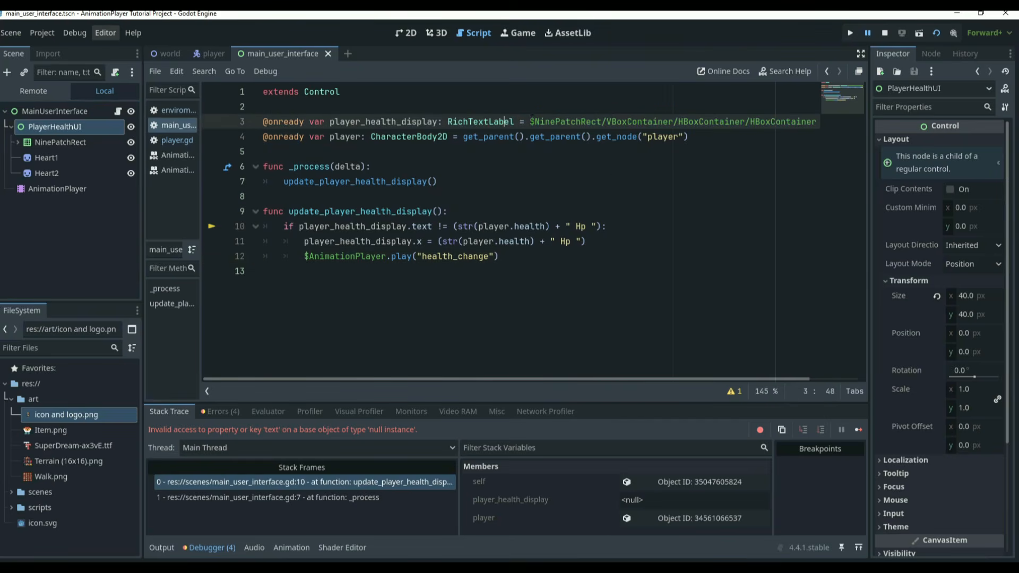
left_click_drag(529, 121, 828, 122)
key("BackSpace")
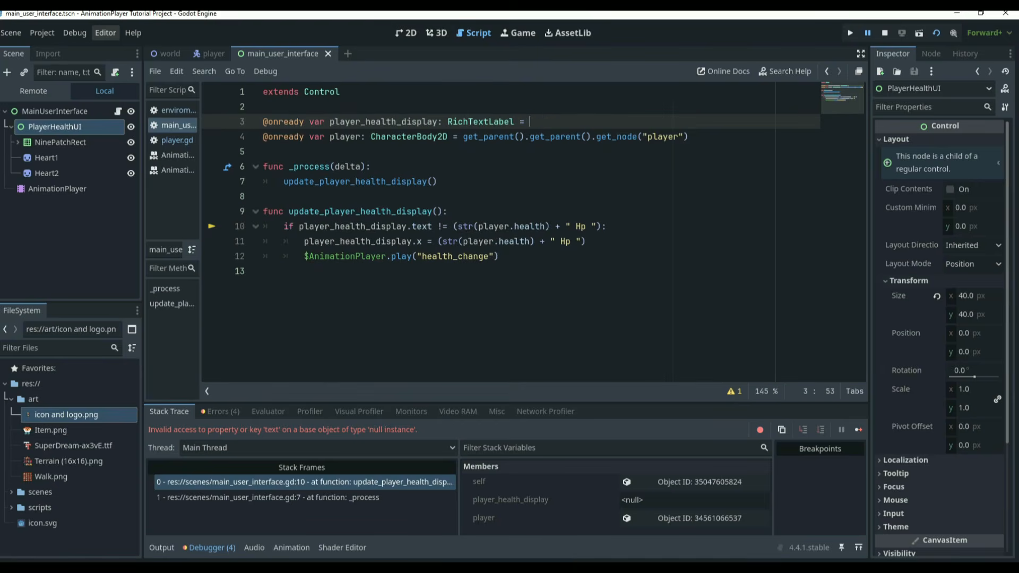
left_click_drag(56, 128, 531, 122)
key("BackSpace")
key("BackSpace")
key("BackSpace")
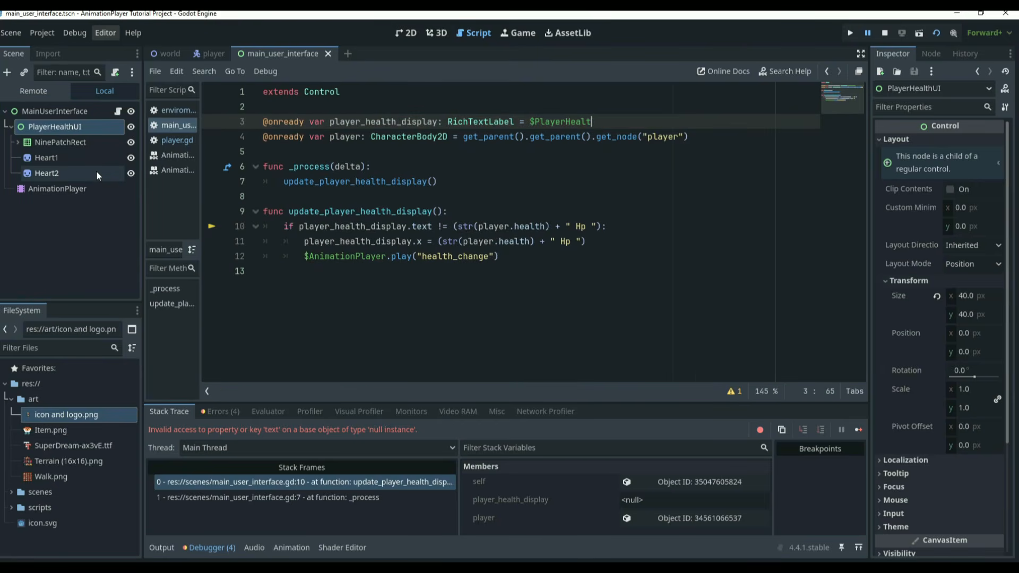
key("BackSpace")
key("BackSpace")
key("BackSpace")
key("BackSpace")
key("BackSpace")
key("BackSpace")
key("BackSpace")
key("BackSpace")
key("BackSpace")
key("BackSpace")
key("BackSpace")
key("BackSpace")
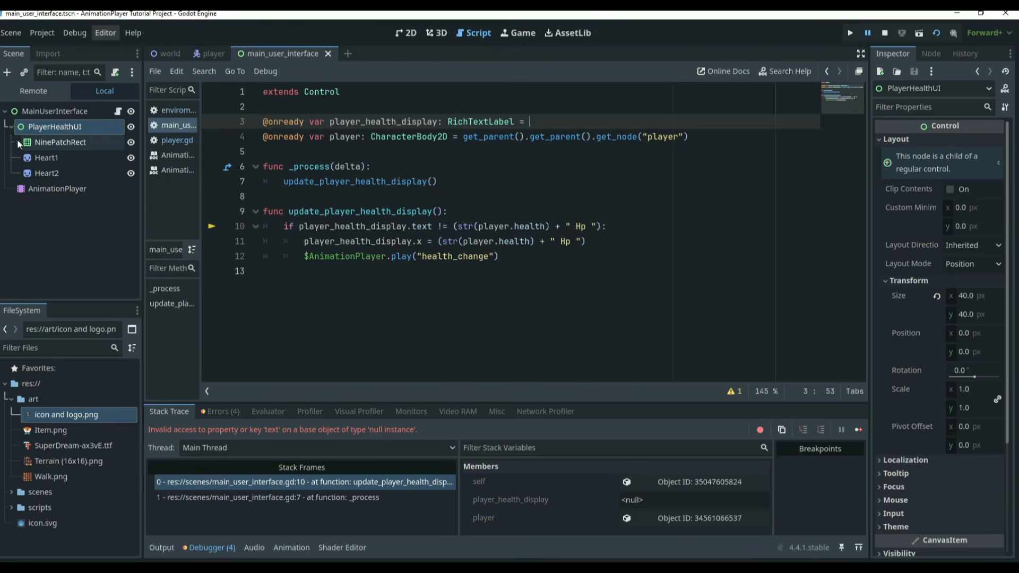
Step: Assign AmountText's node path, $PlayerHealthUI/NinePatchRect/VBoxContainer/HBoxContainer/HBoxContainer/AmountText, to player_health_display
left_click(18, 142)
left_click_drag(68, 239, 529, 123)
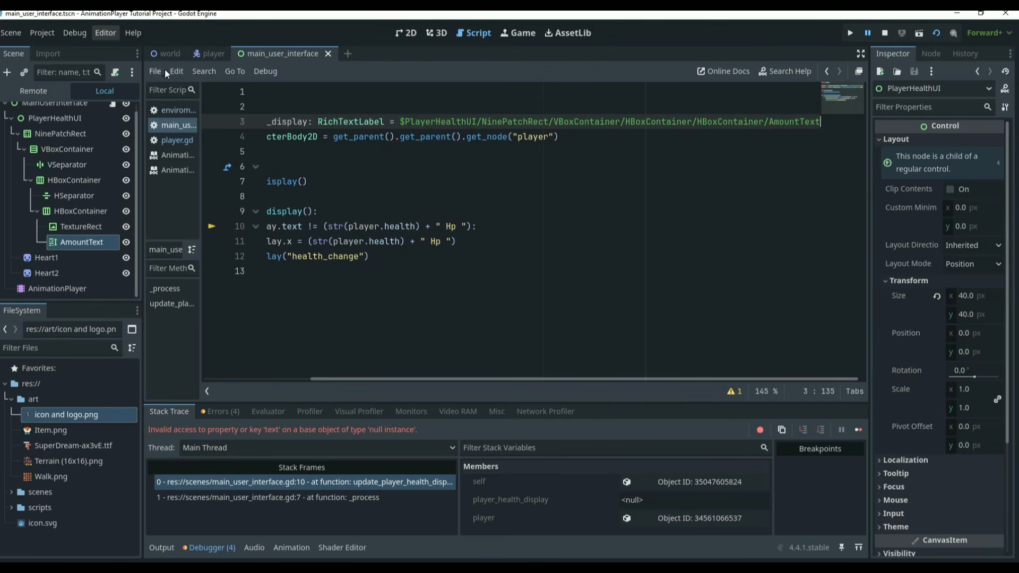
Step: Run the world scene again and walk the player into the fire area to test the health panel
left_click(167, 54)
left_click(935, 30)
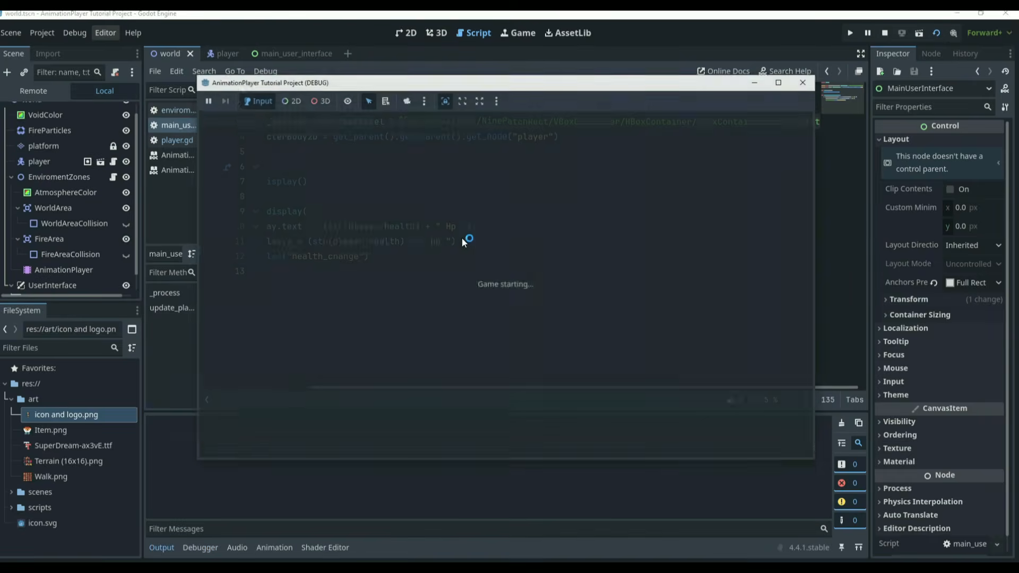
key("Right")
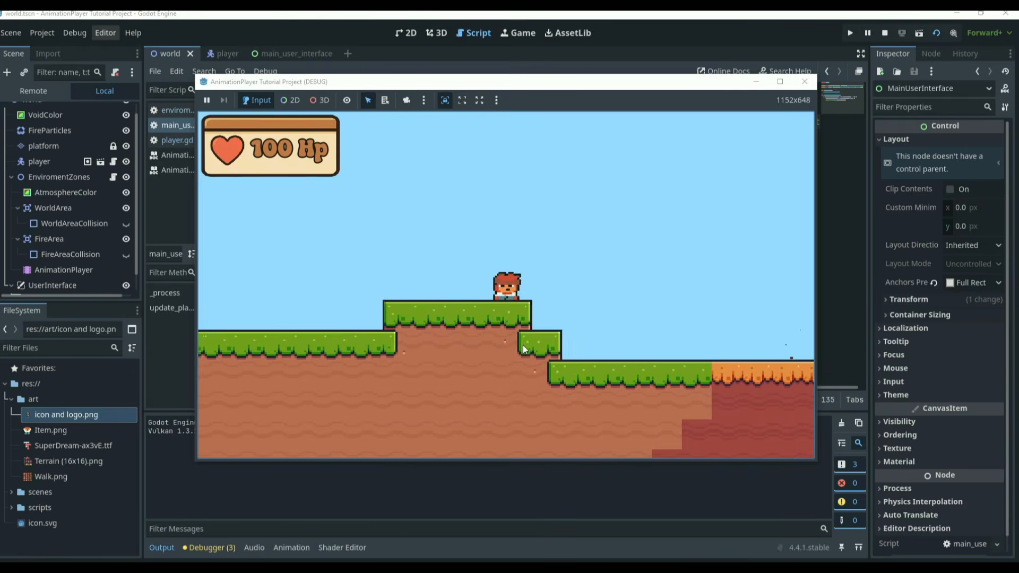
key("Left")
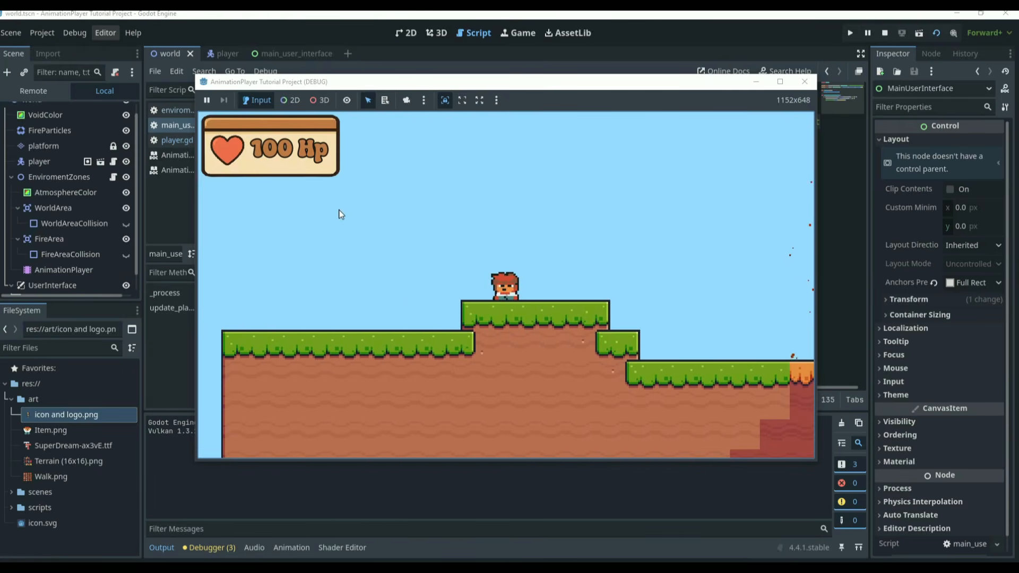
key("Right")
key("Right")
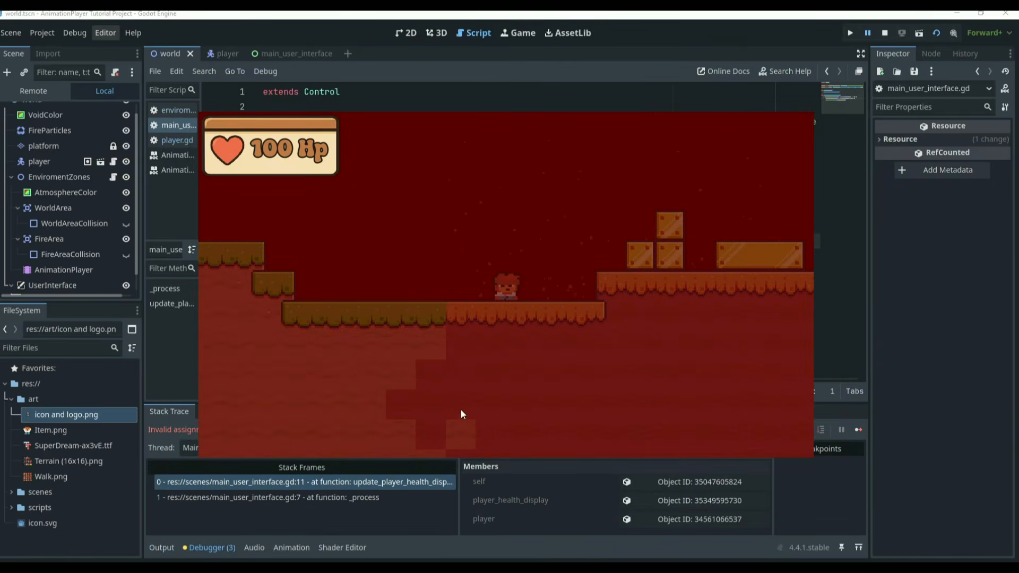
Step: Change player_health_display.x to player_health_display.text in the assignment on line 11
left_click(699, 94)
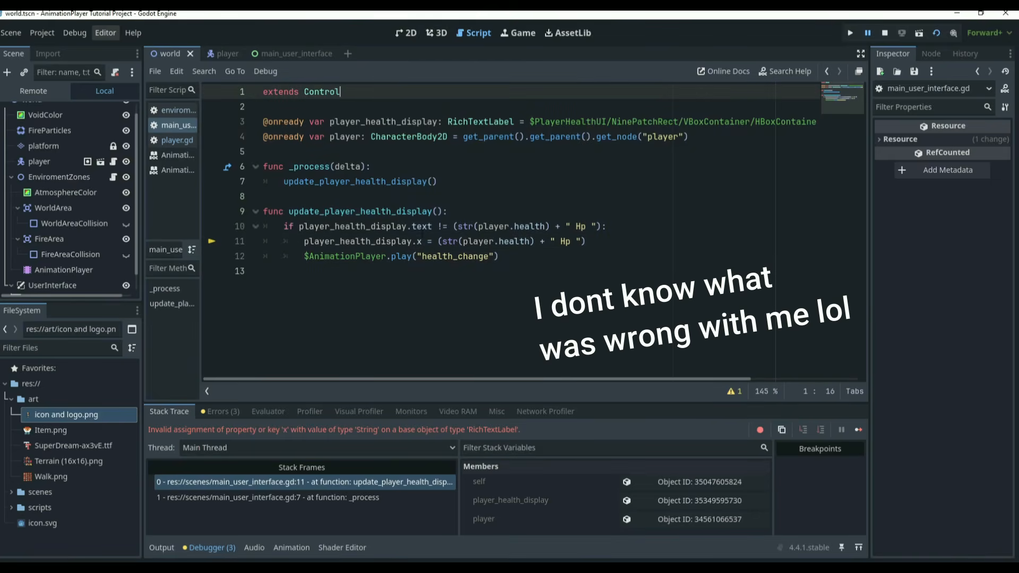
left_click(422, 241)
key("BackSpace")
type("te")
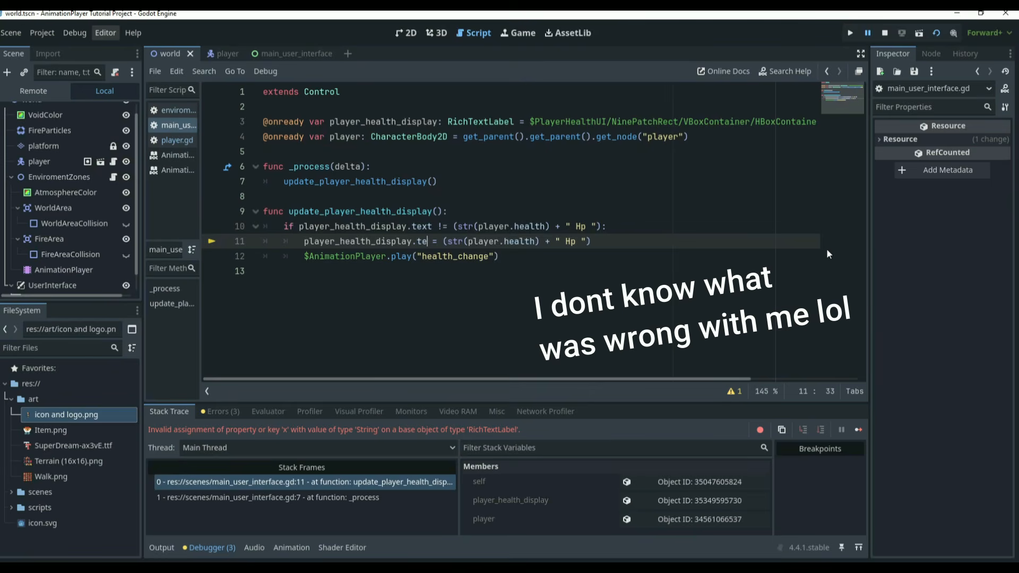
type("xt")
left_click(618, 215)
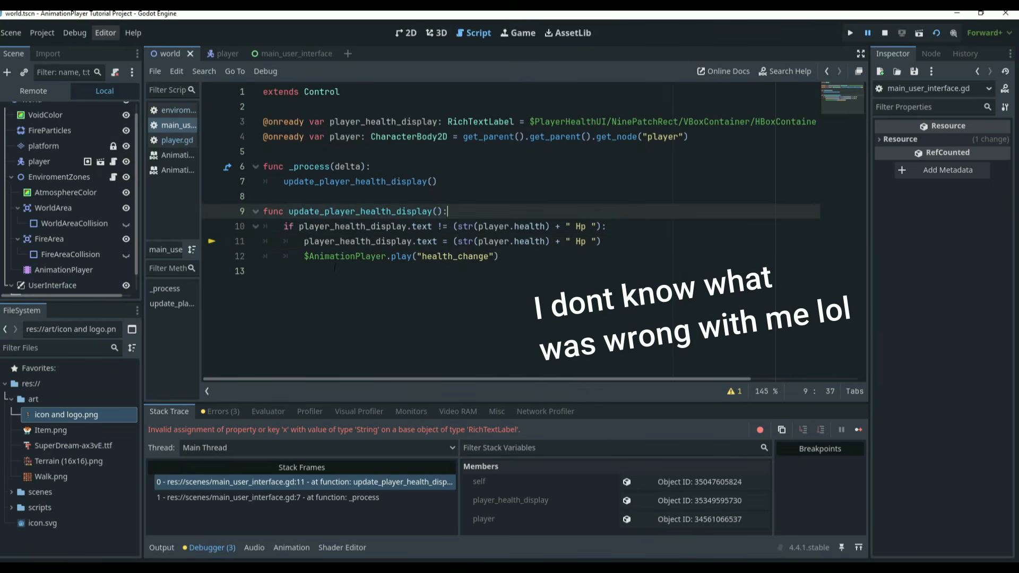
Step: Rerun the world scene and move the player in and out of the fire area to check the health_change animation
left_click(936, 32)
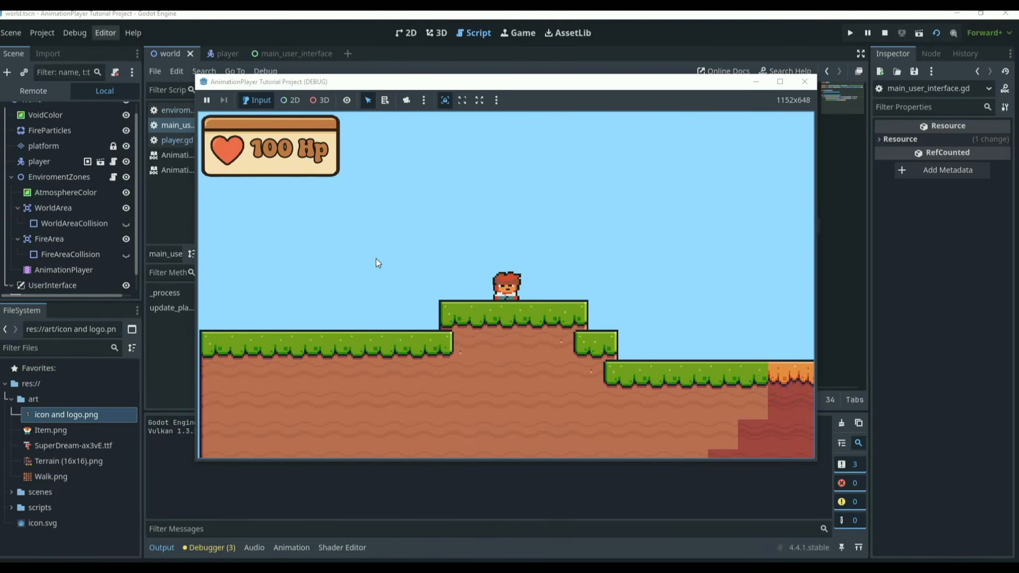
key("Right")
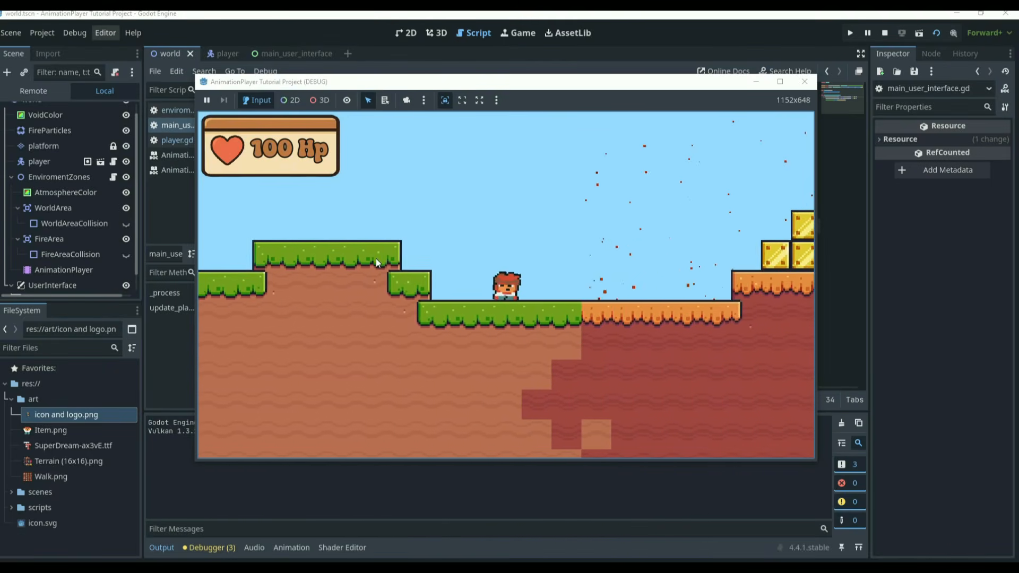
key("Right")
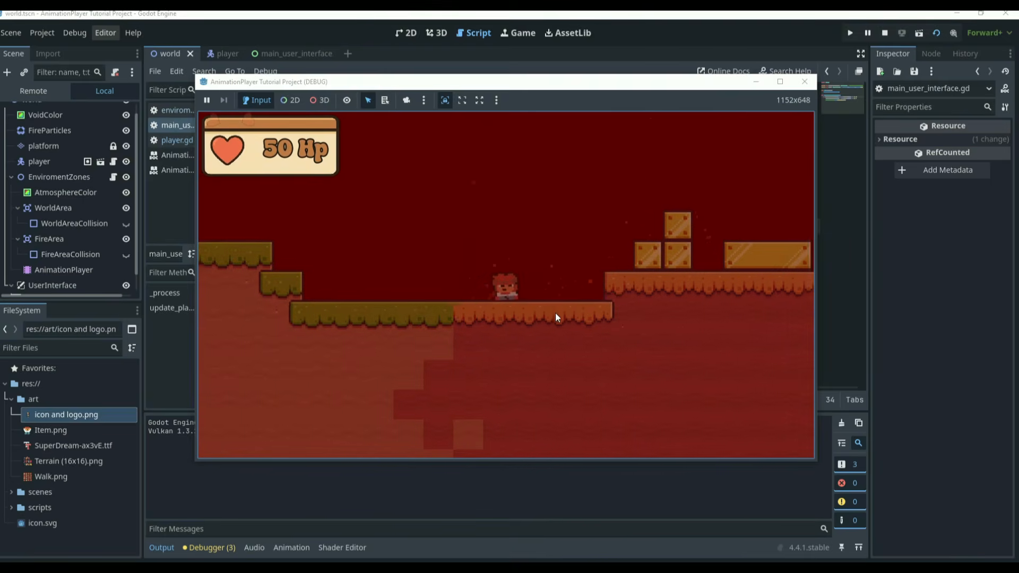
key("Left")
key("space")
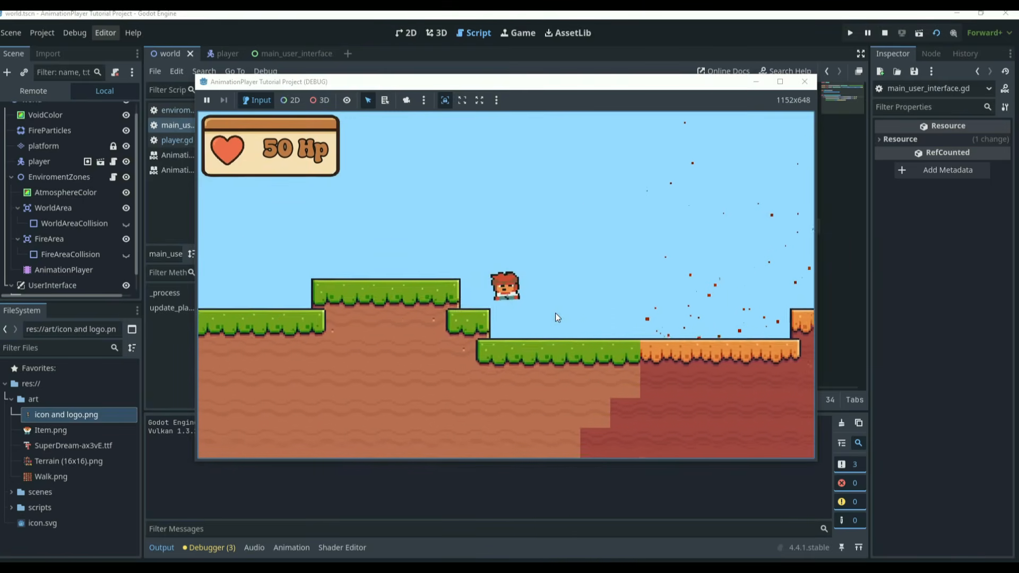
key("Left")
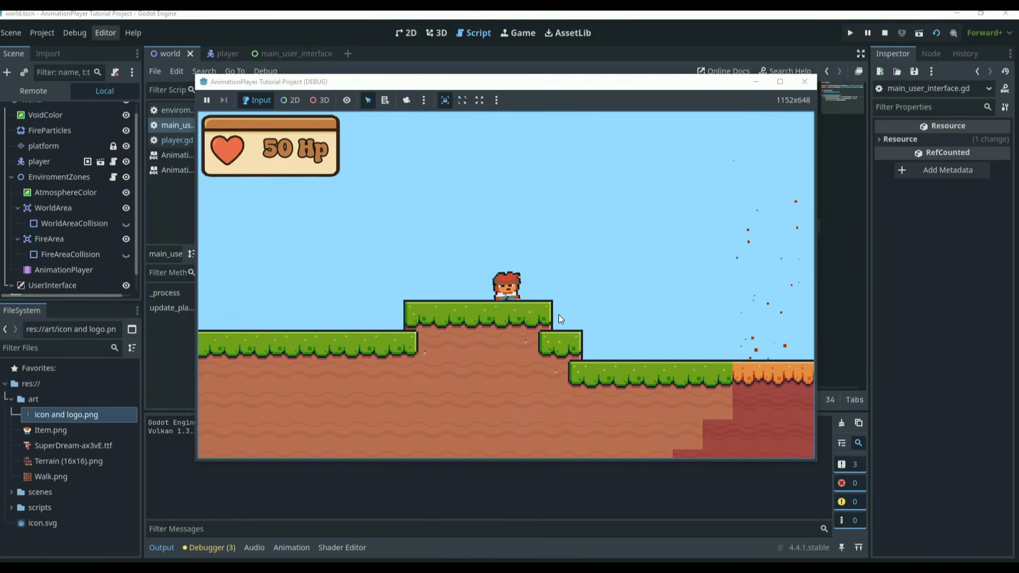
key("Right")
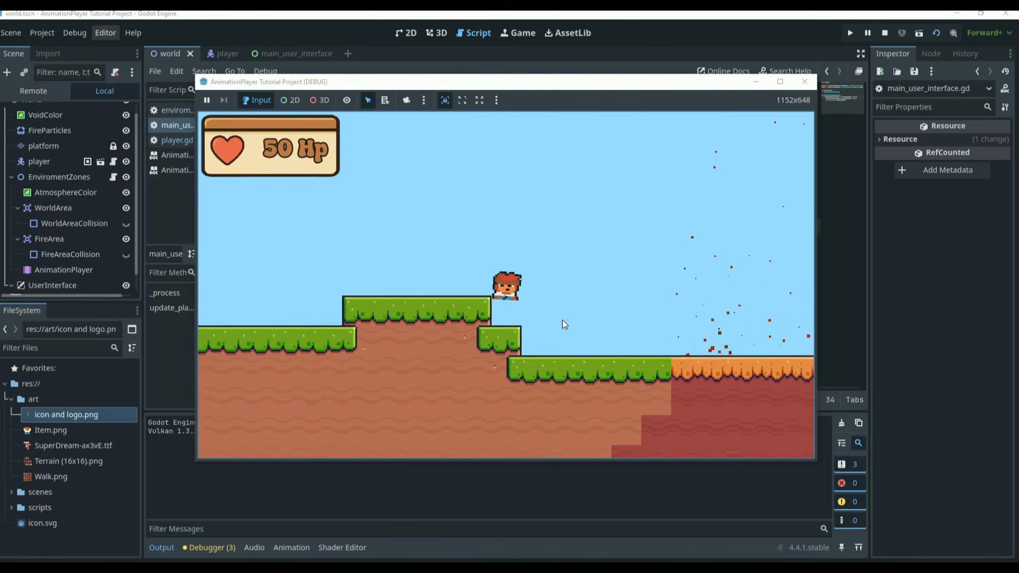
key("Right")
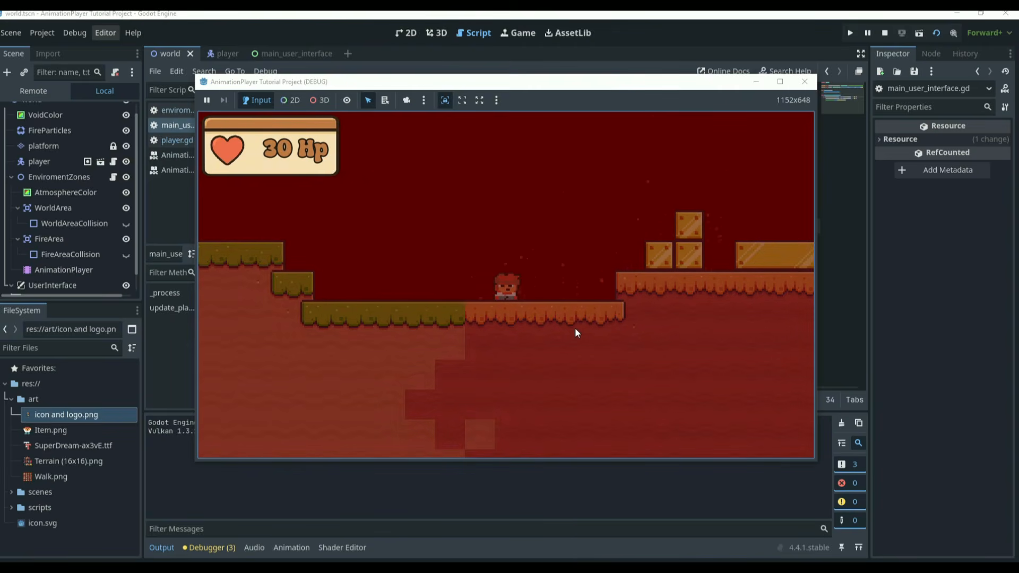
key("Left")
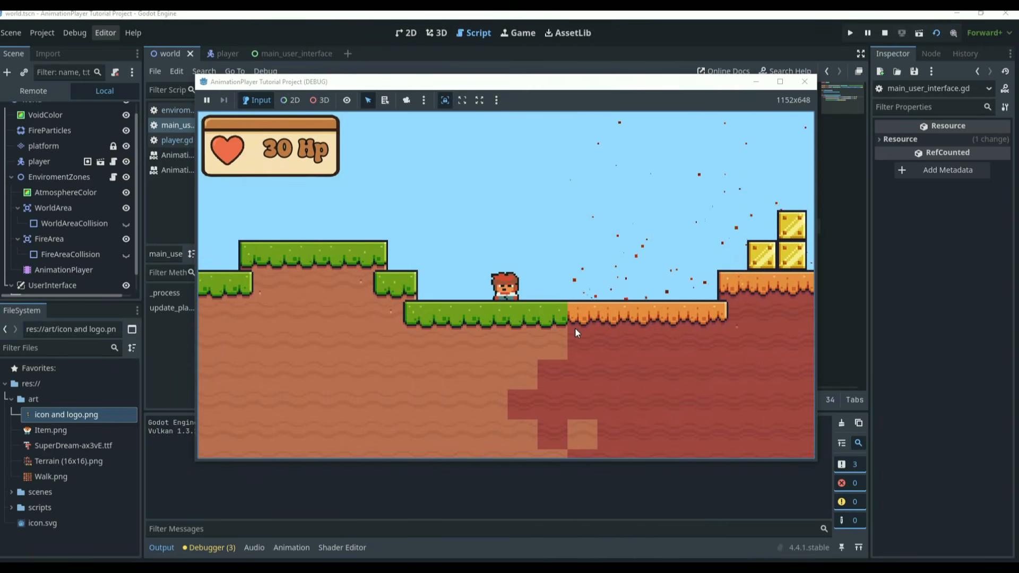
key("Right")
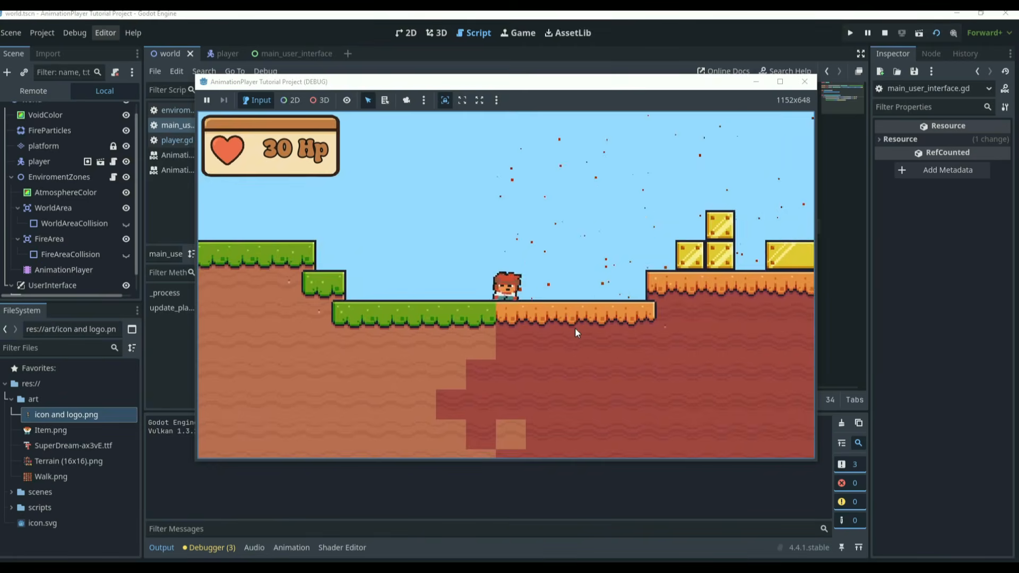
key("Right")
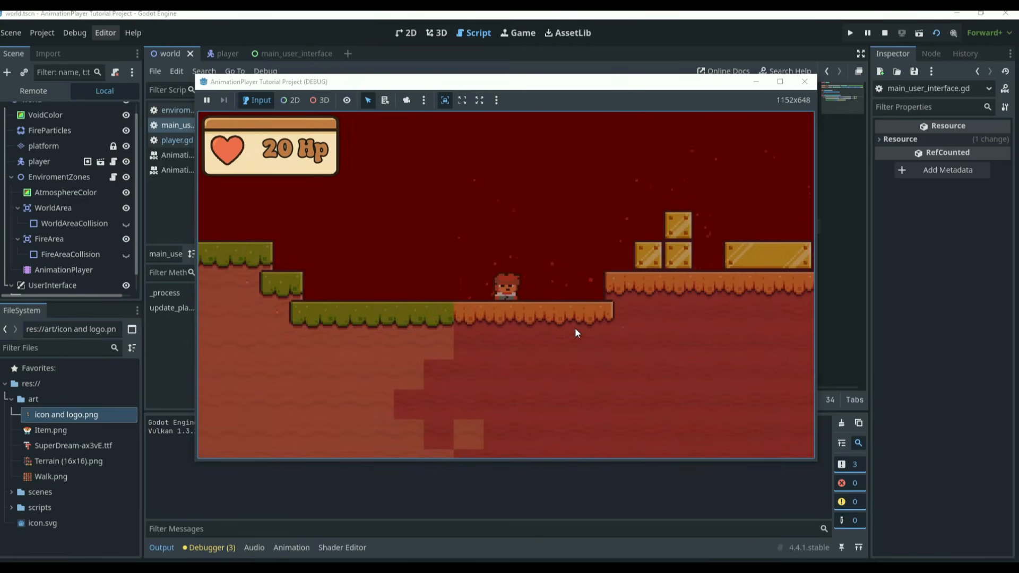
Step: Move the player out of the fire area and across the grass platforms to watch the health panel outside the fire
key("Left")
key("space")
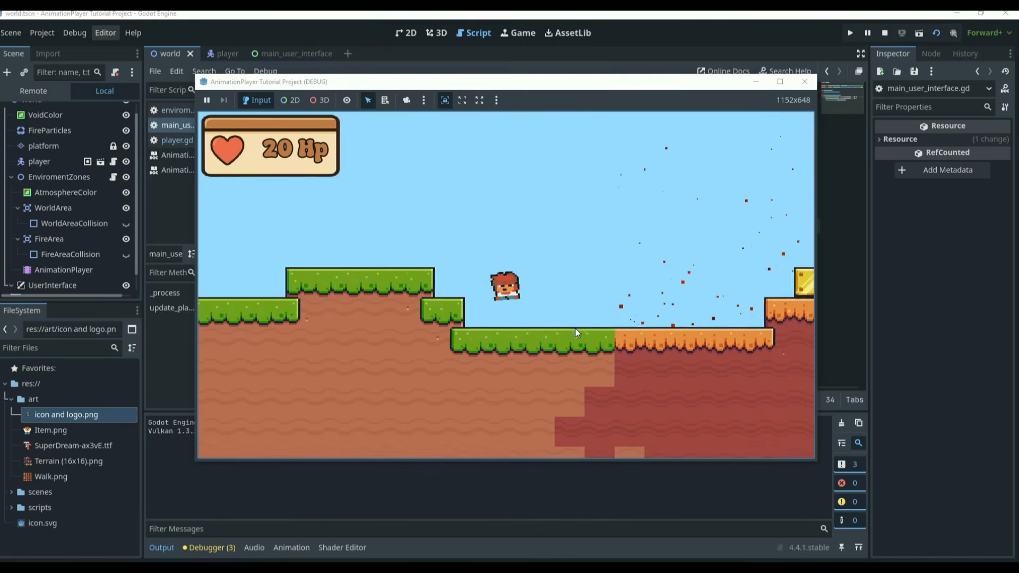
key("Left")
key("space")
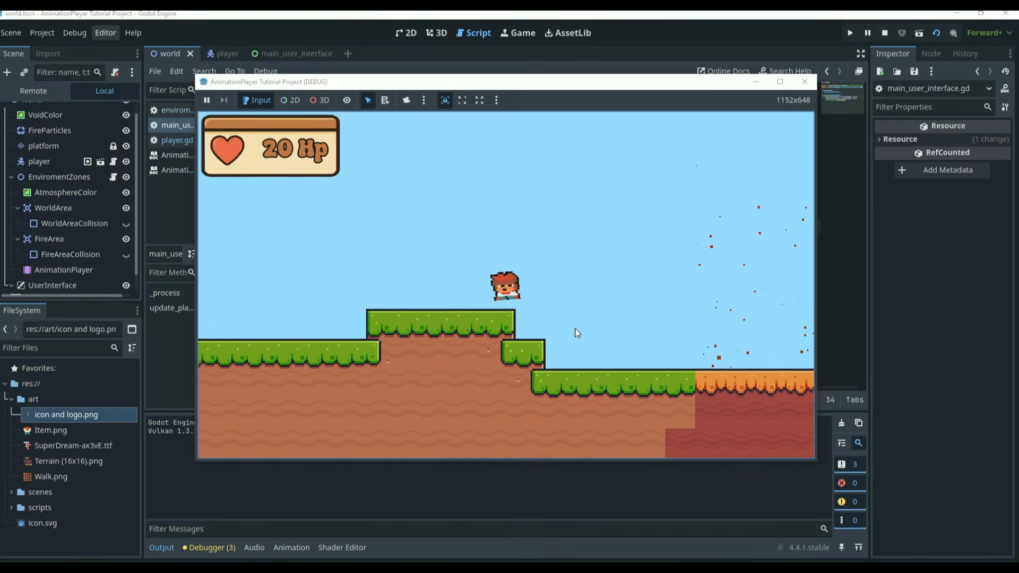
key("Left")
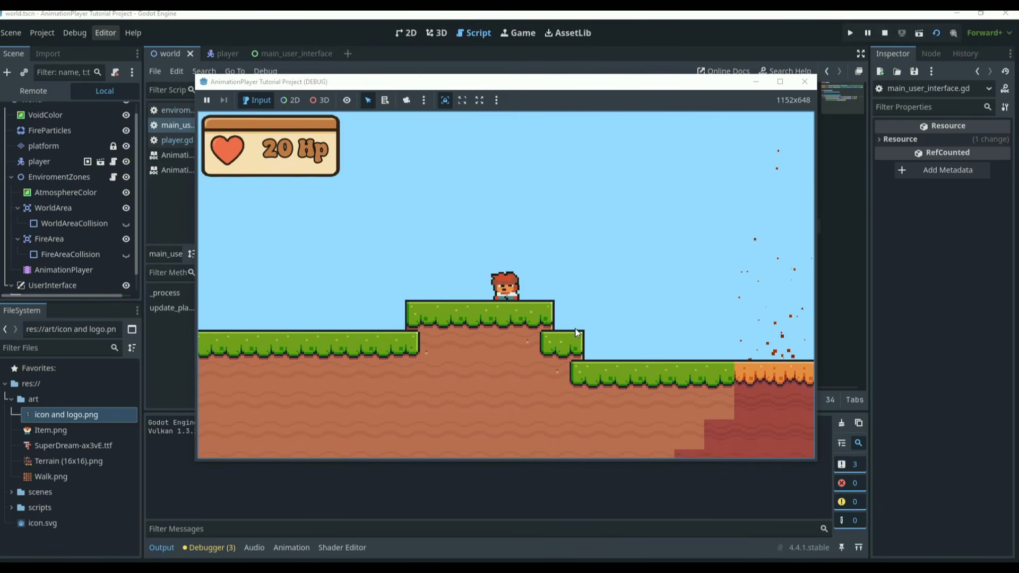
key("Left")
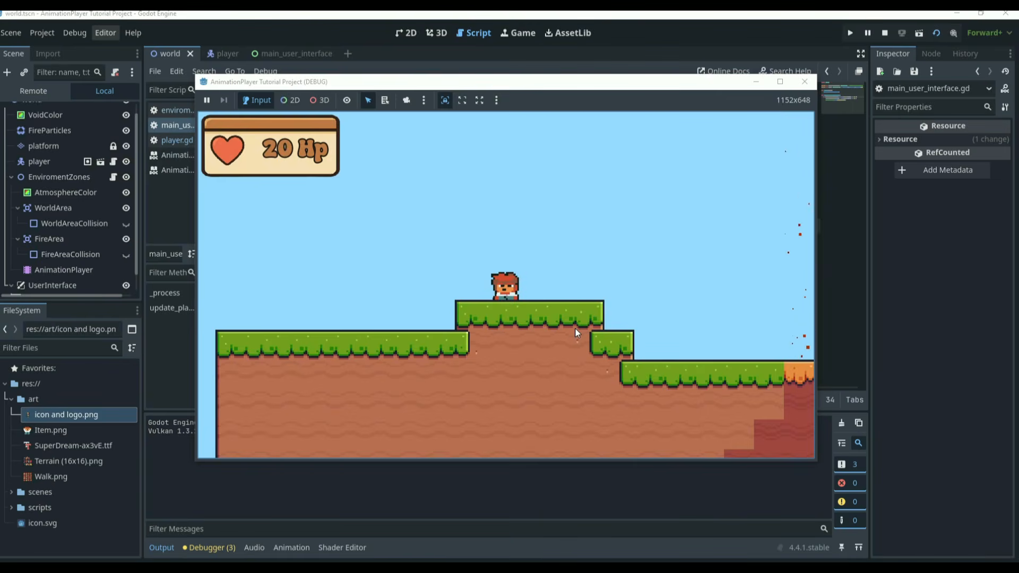
key("Right")
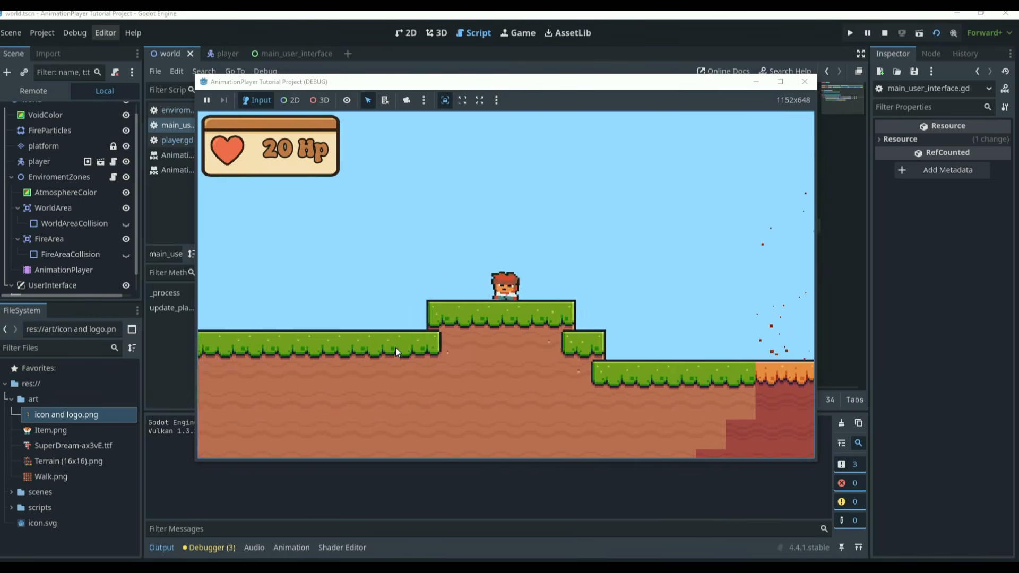
key("Left")
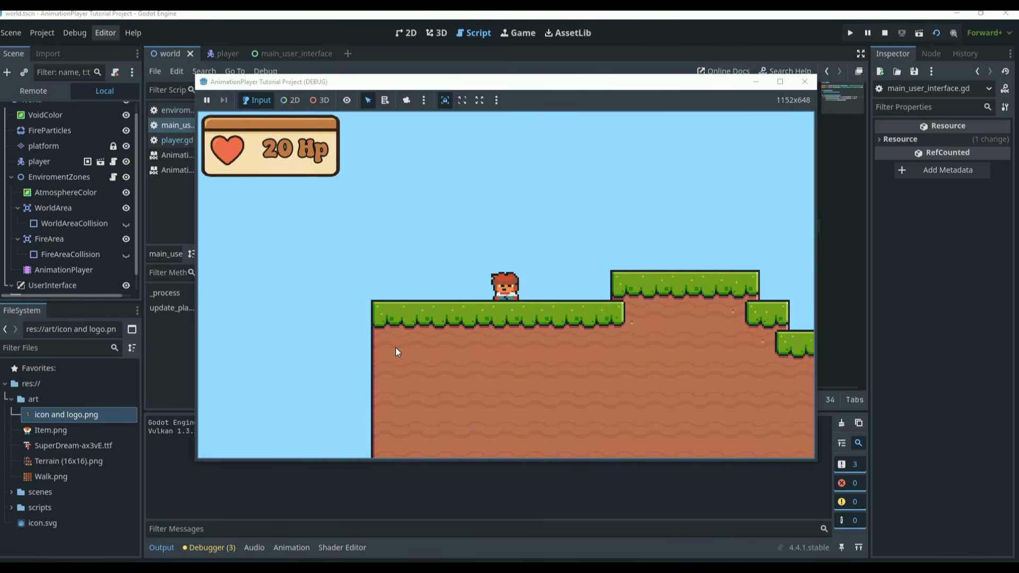
Step: Bring the player back over the raised grass platform and into the fire area to check the health panel's response
key("Right")
key("space")
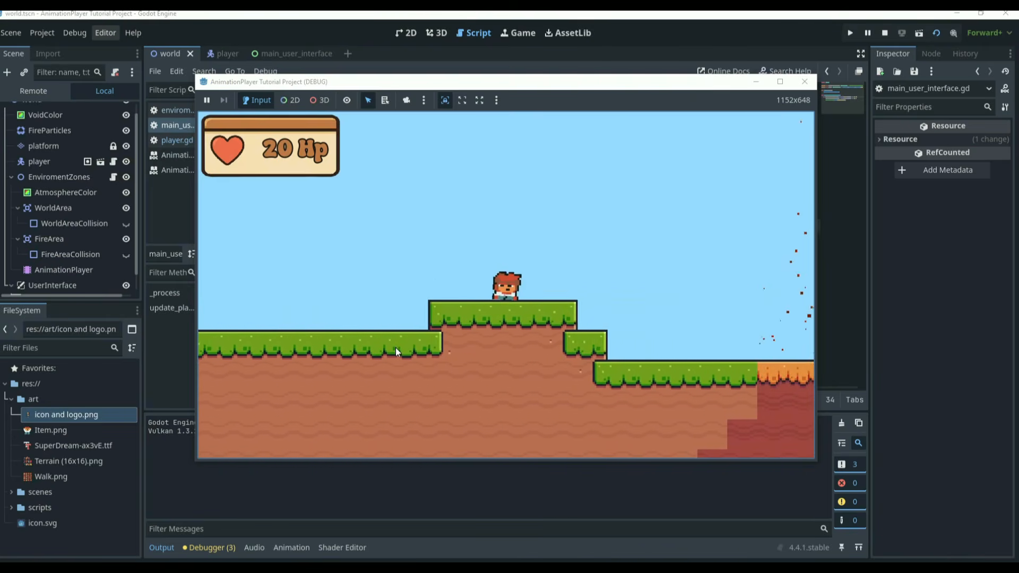
key("Right")
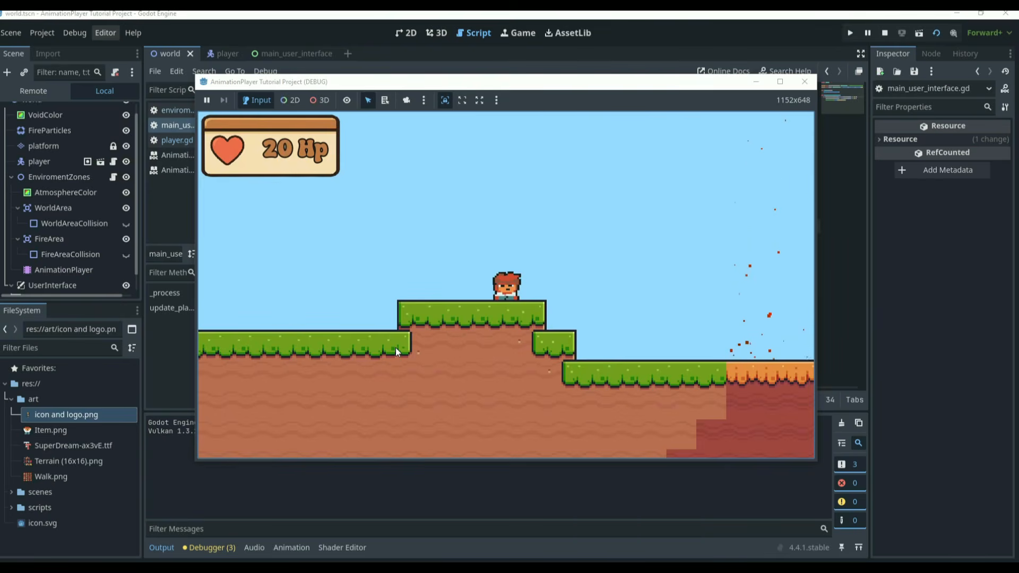
key("Right")
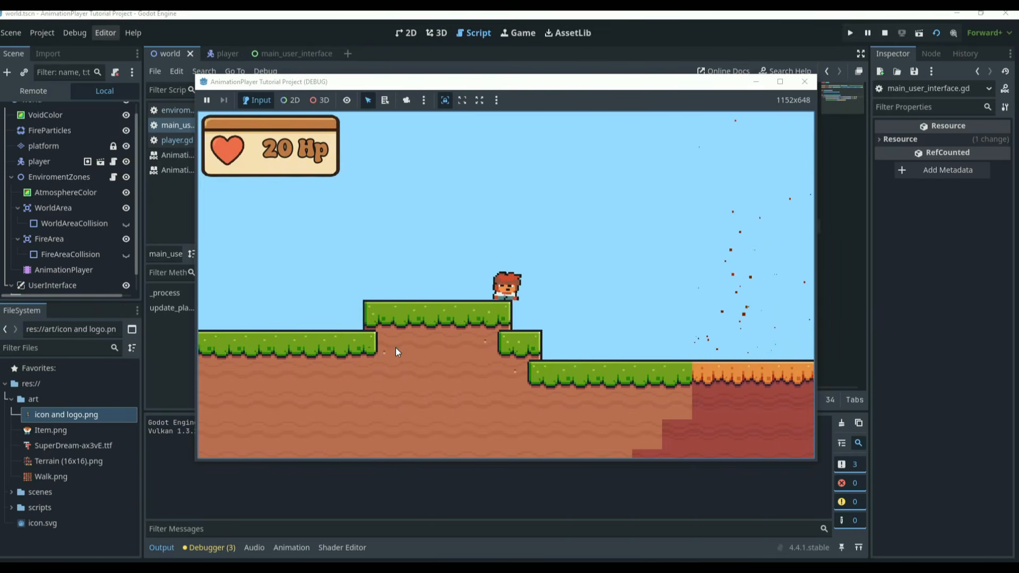
key("Right")
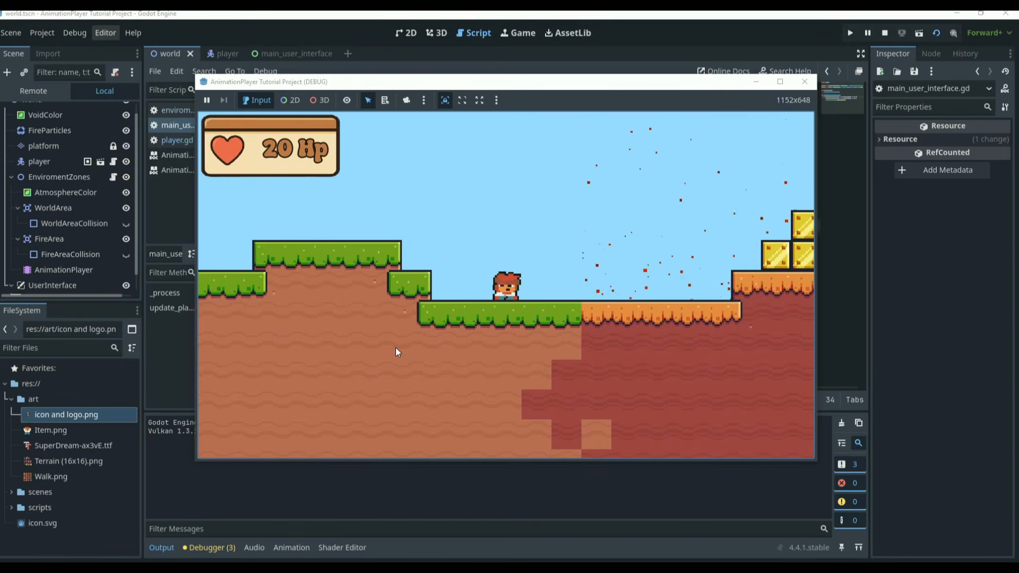
key("Right")
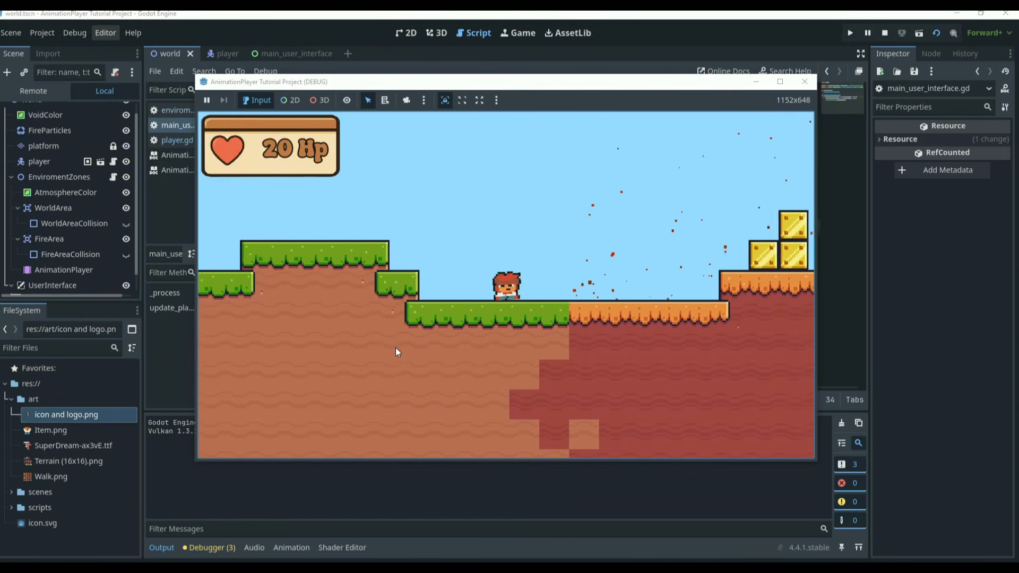
key("Right")
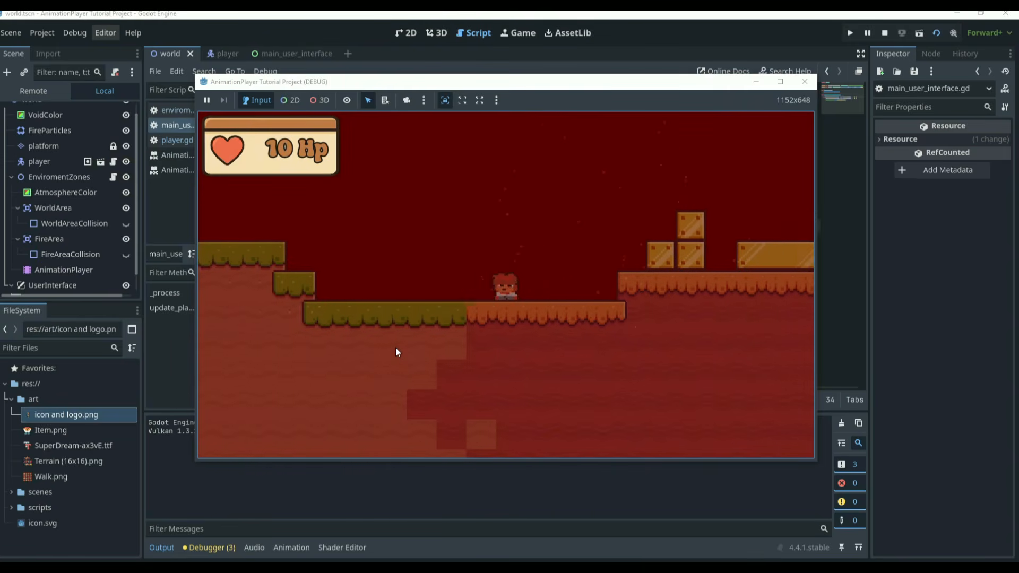
Step: Take the player out of the fire area and back up onto the raised grass platform
key("Left")
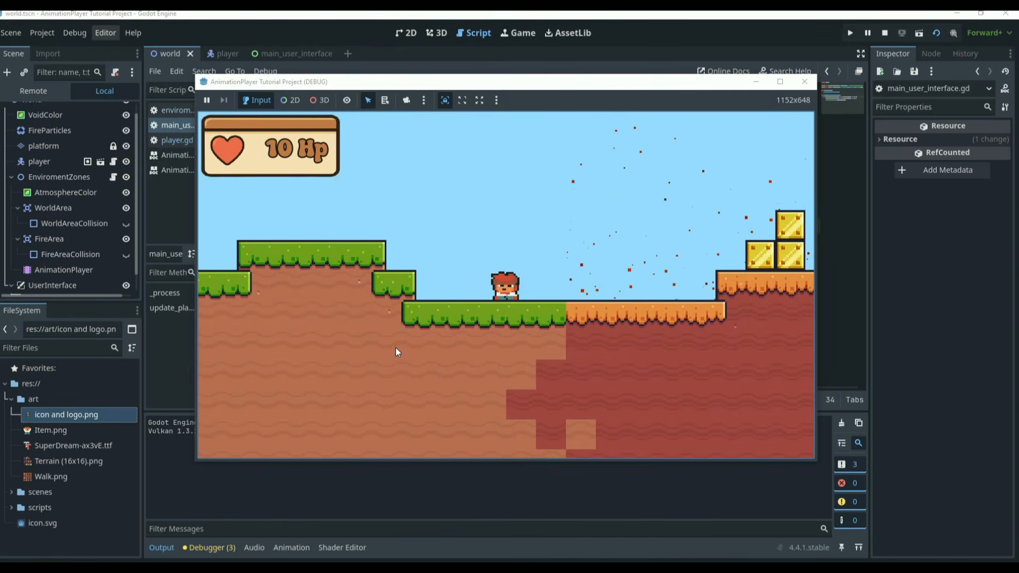
key("Left")
key("space")
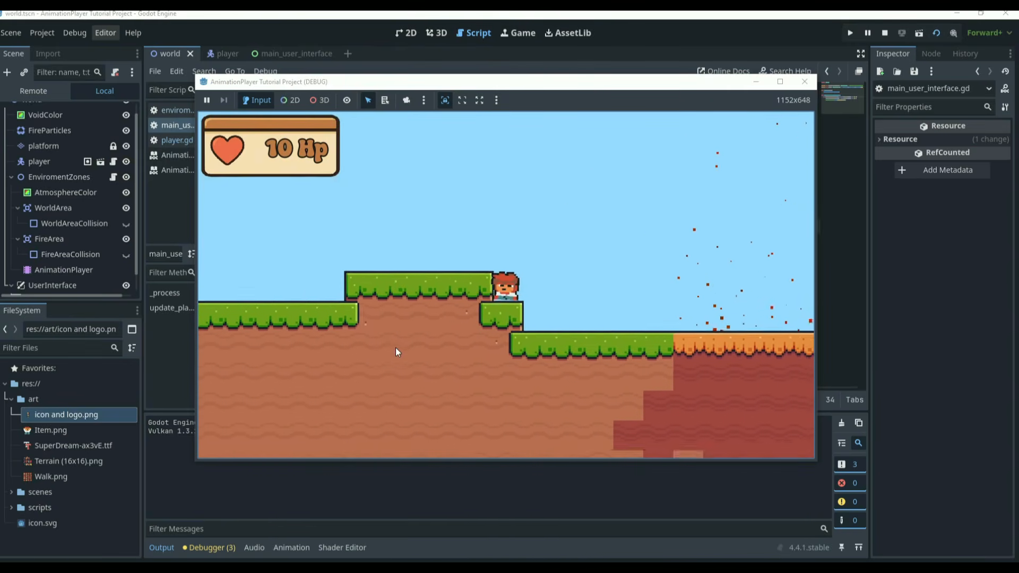
key("Left")
Step: Walk the player down from the raised grass platform to the fire area's edge for another health panel test
key("Right")
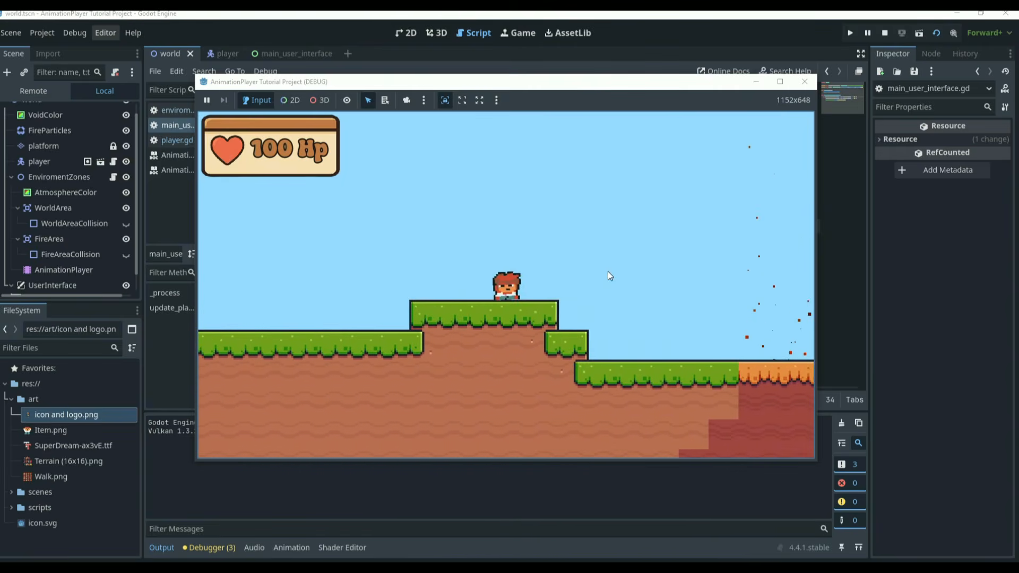
key("Right")
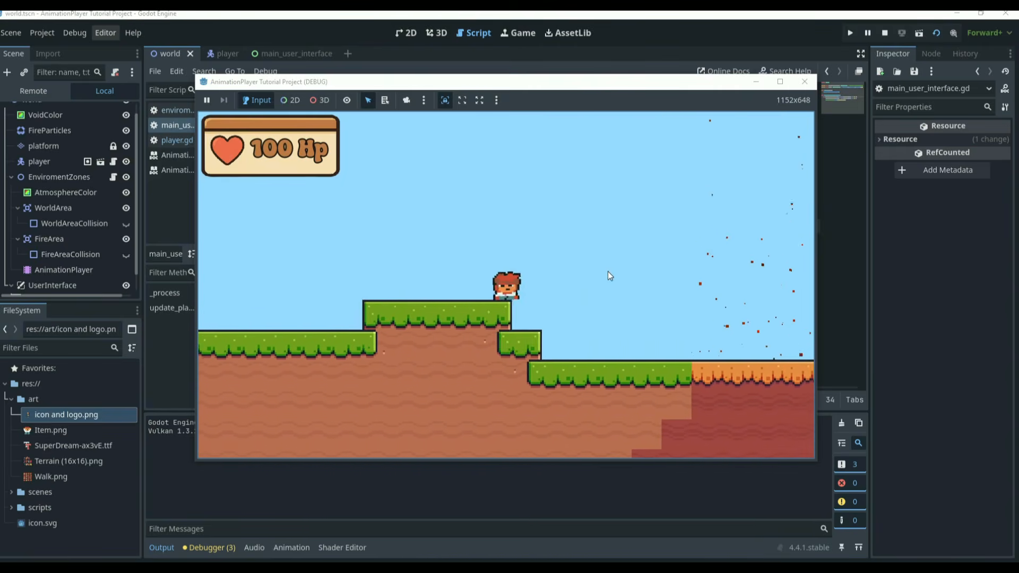
key("Right")
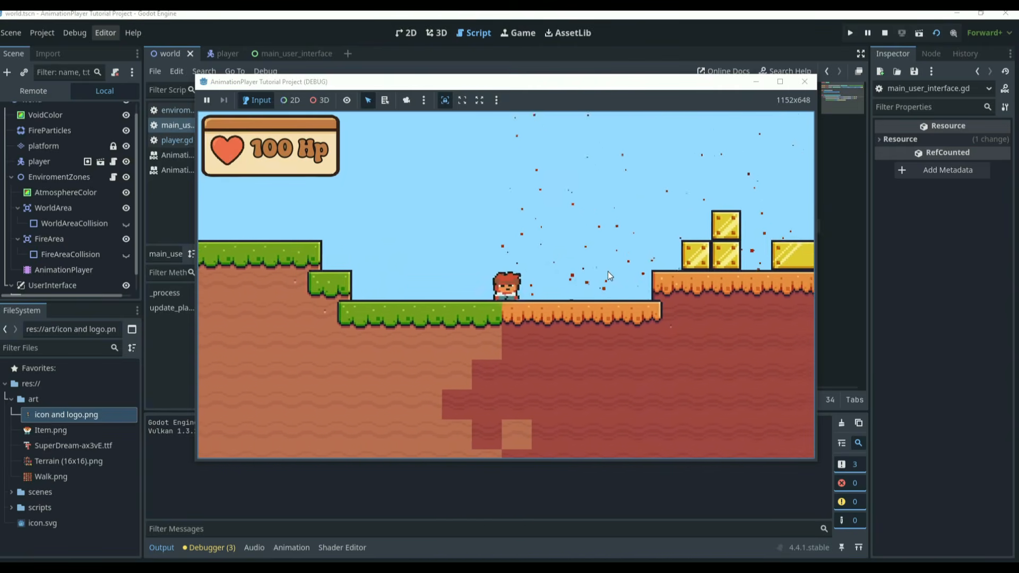